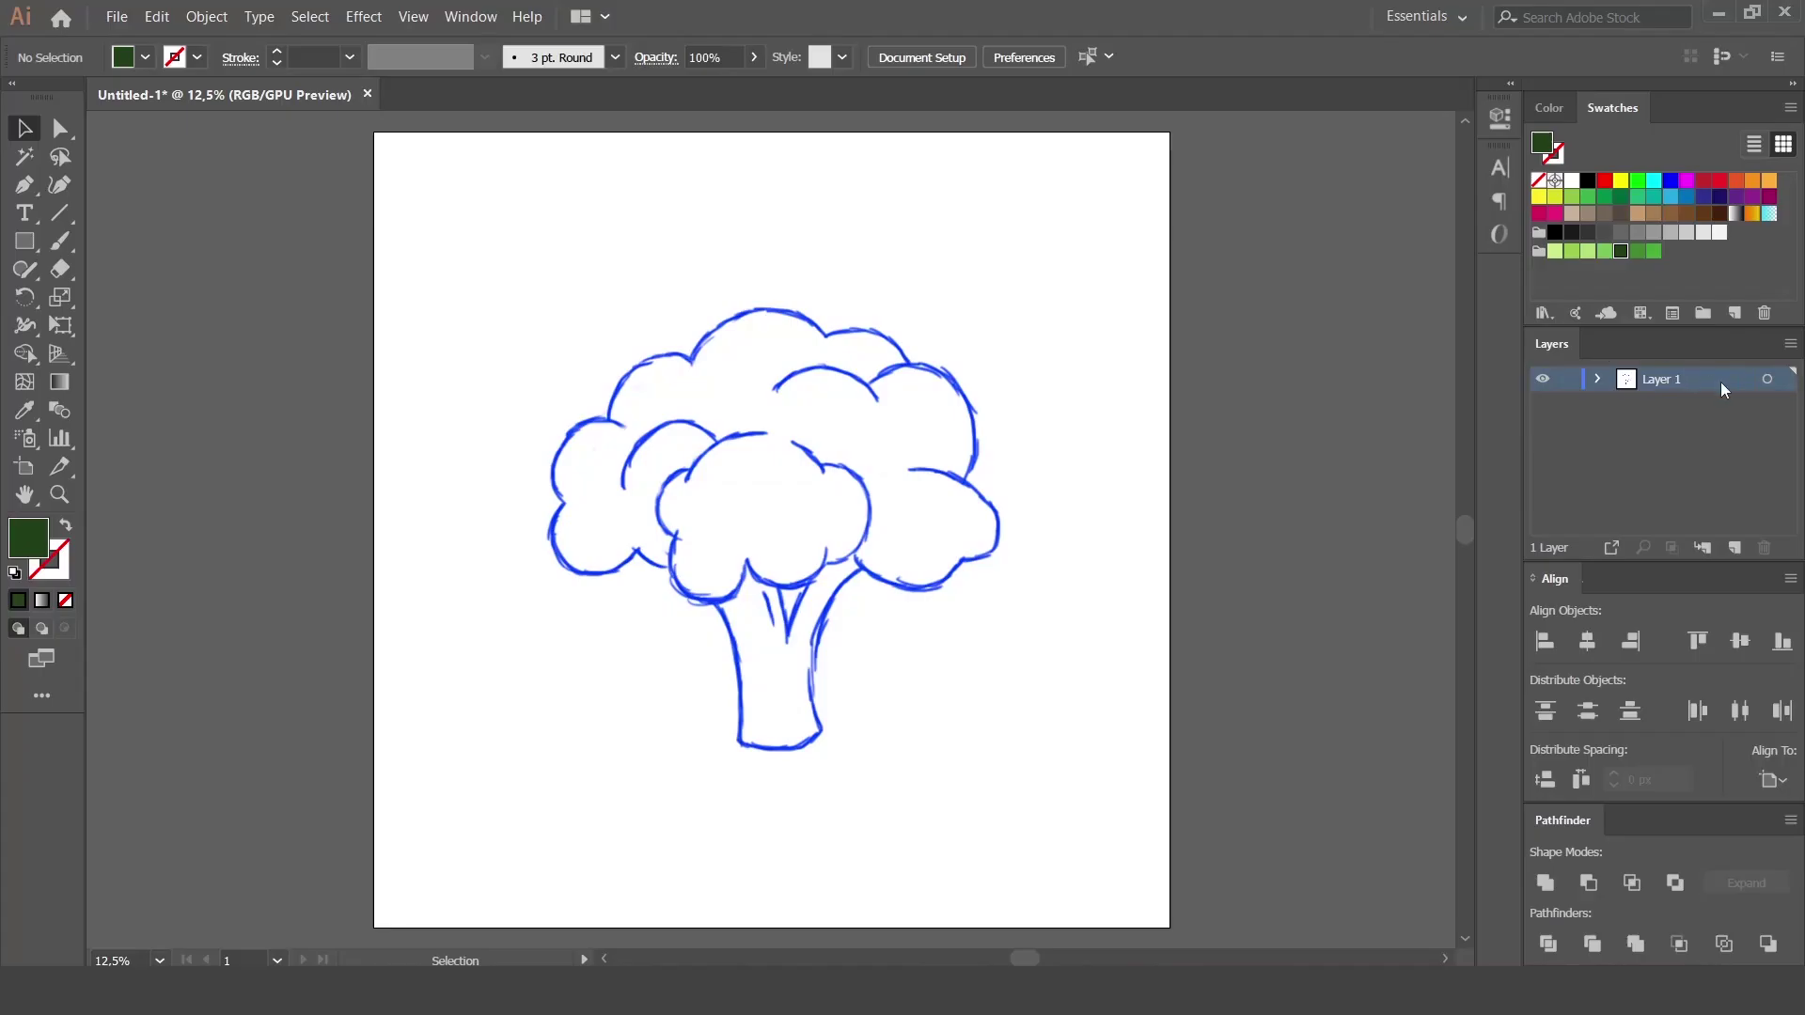
Rename Layer 1 to 'sketch' and make it a locked template dimmed to 50%.
double_click(1721, 382)
text(sketch)
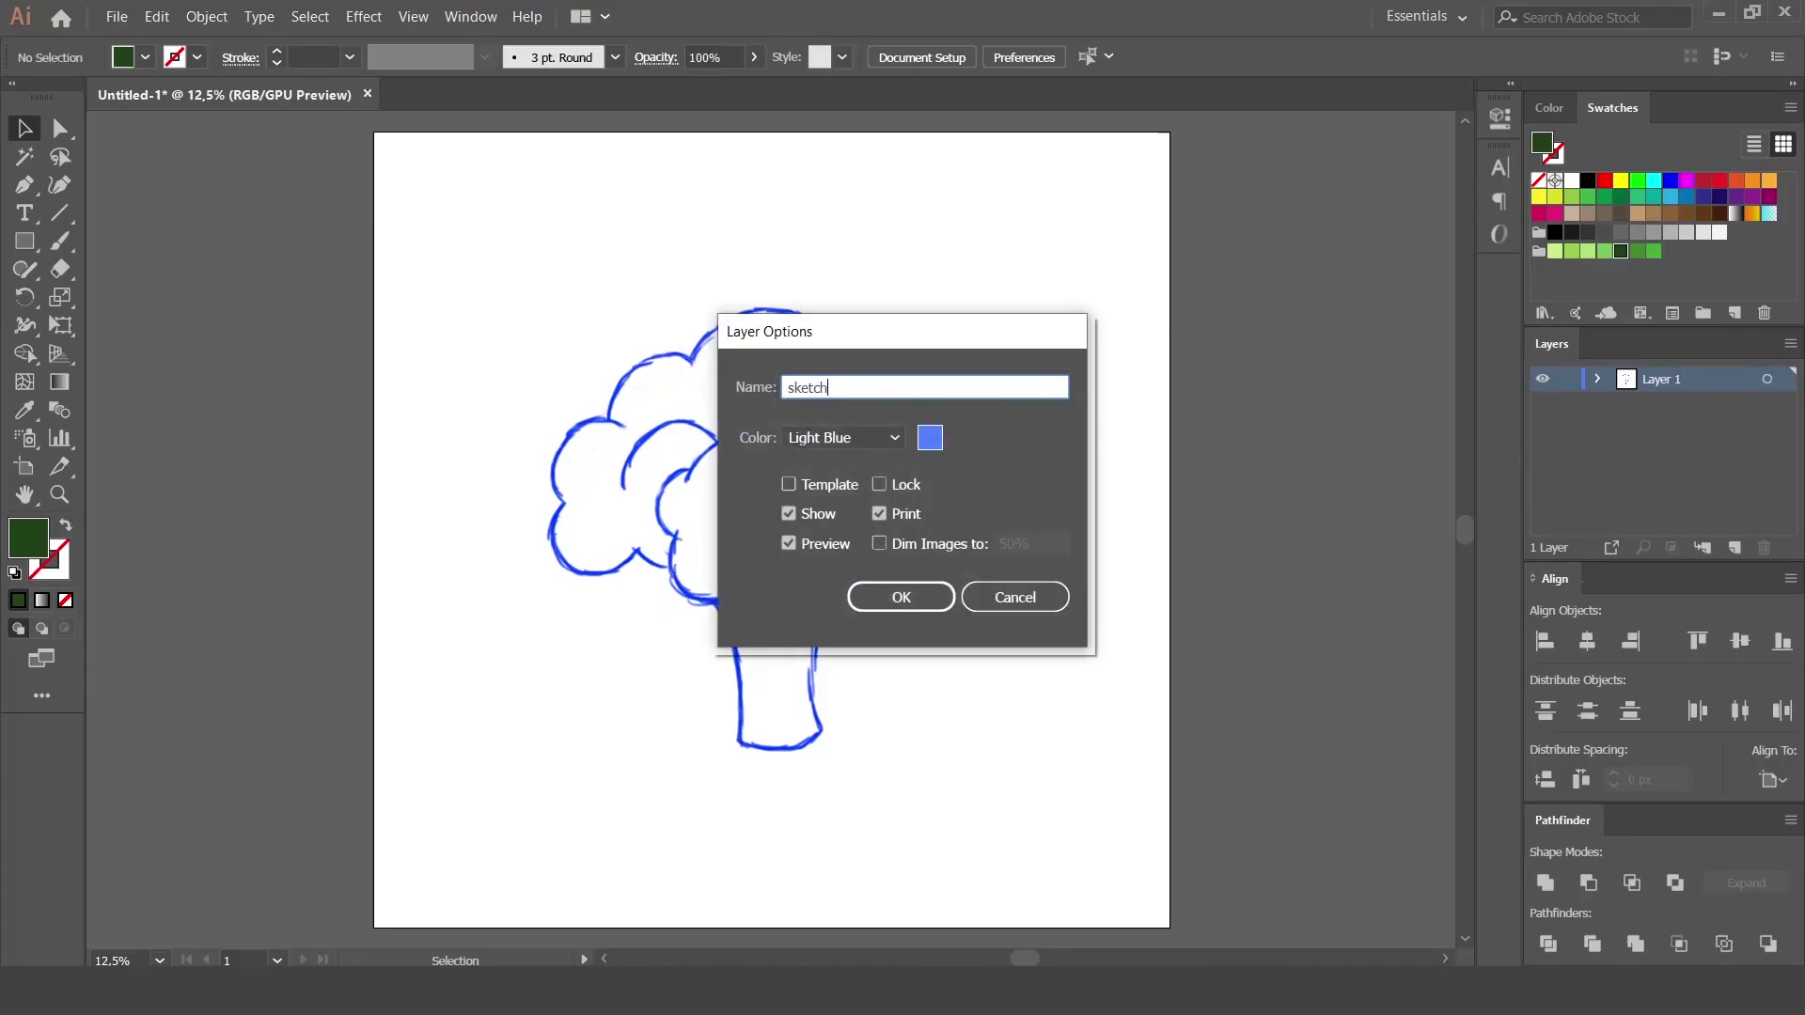
click(792, 484)
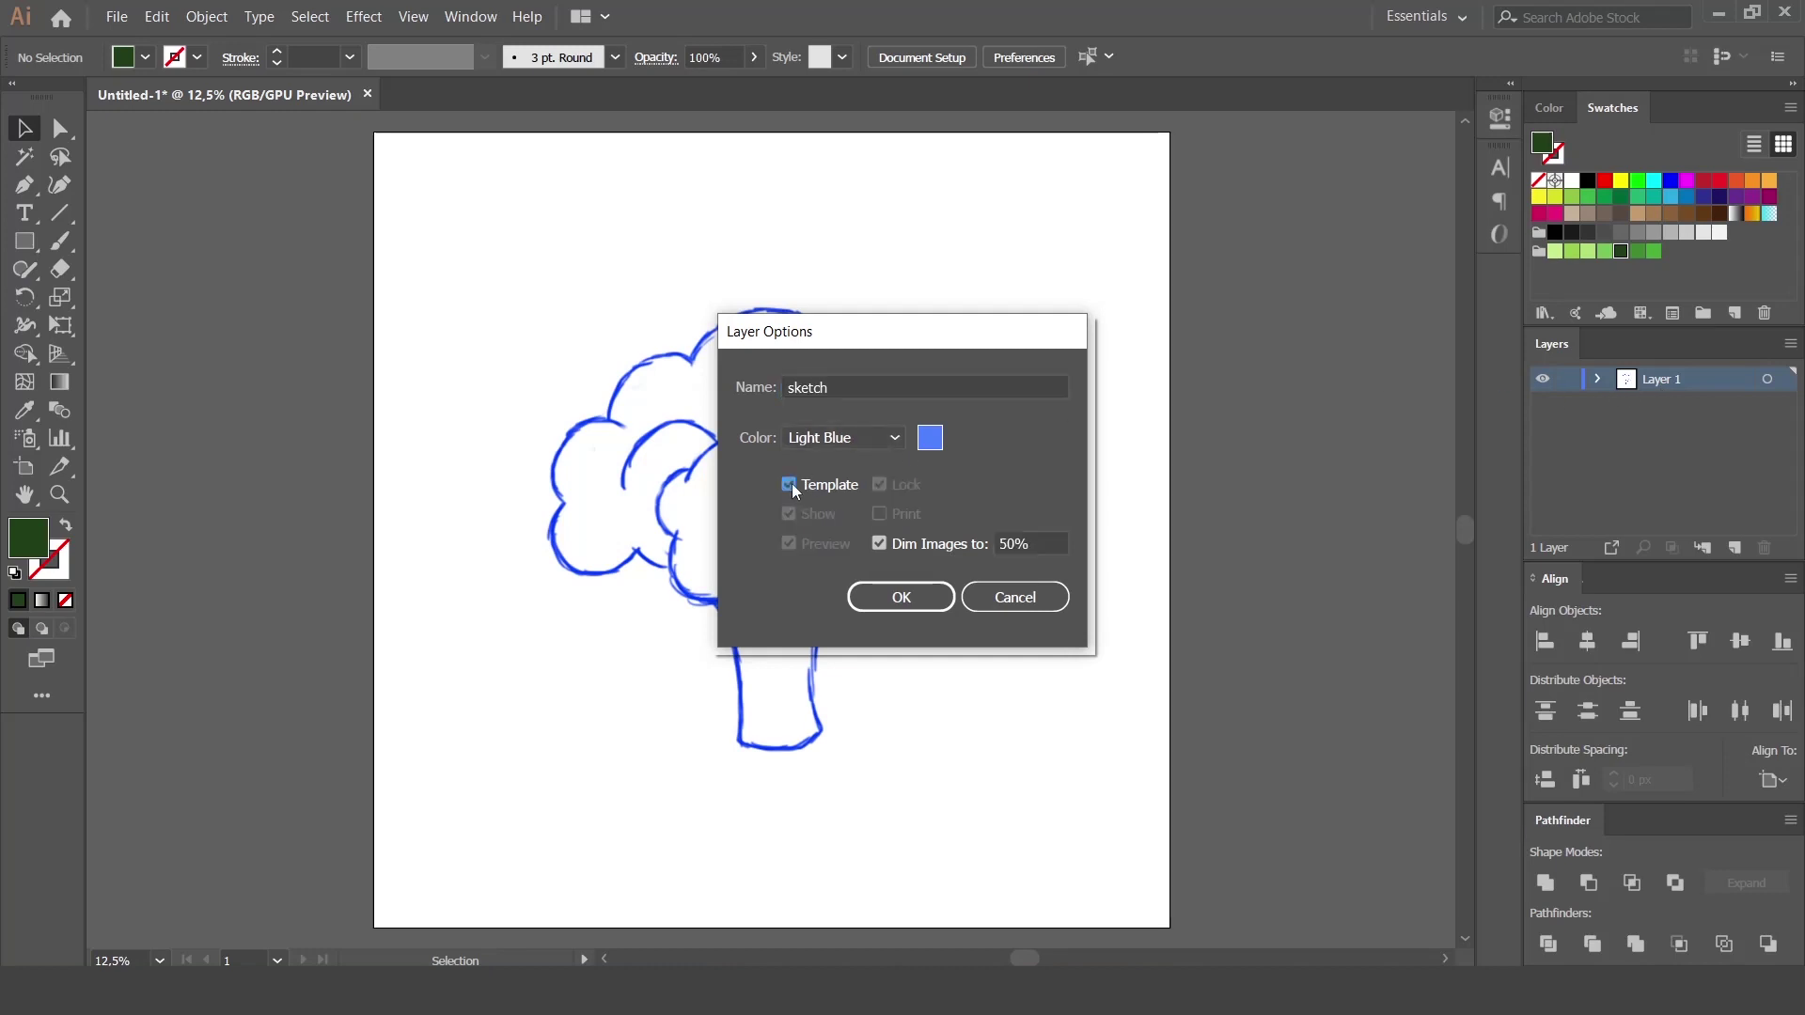
click(890, 606)
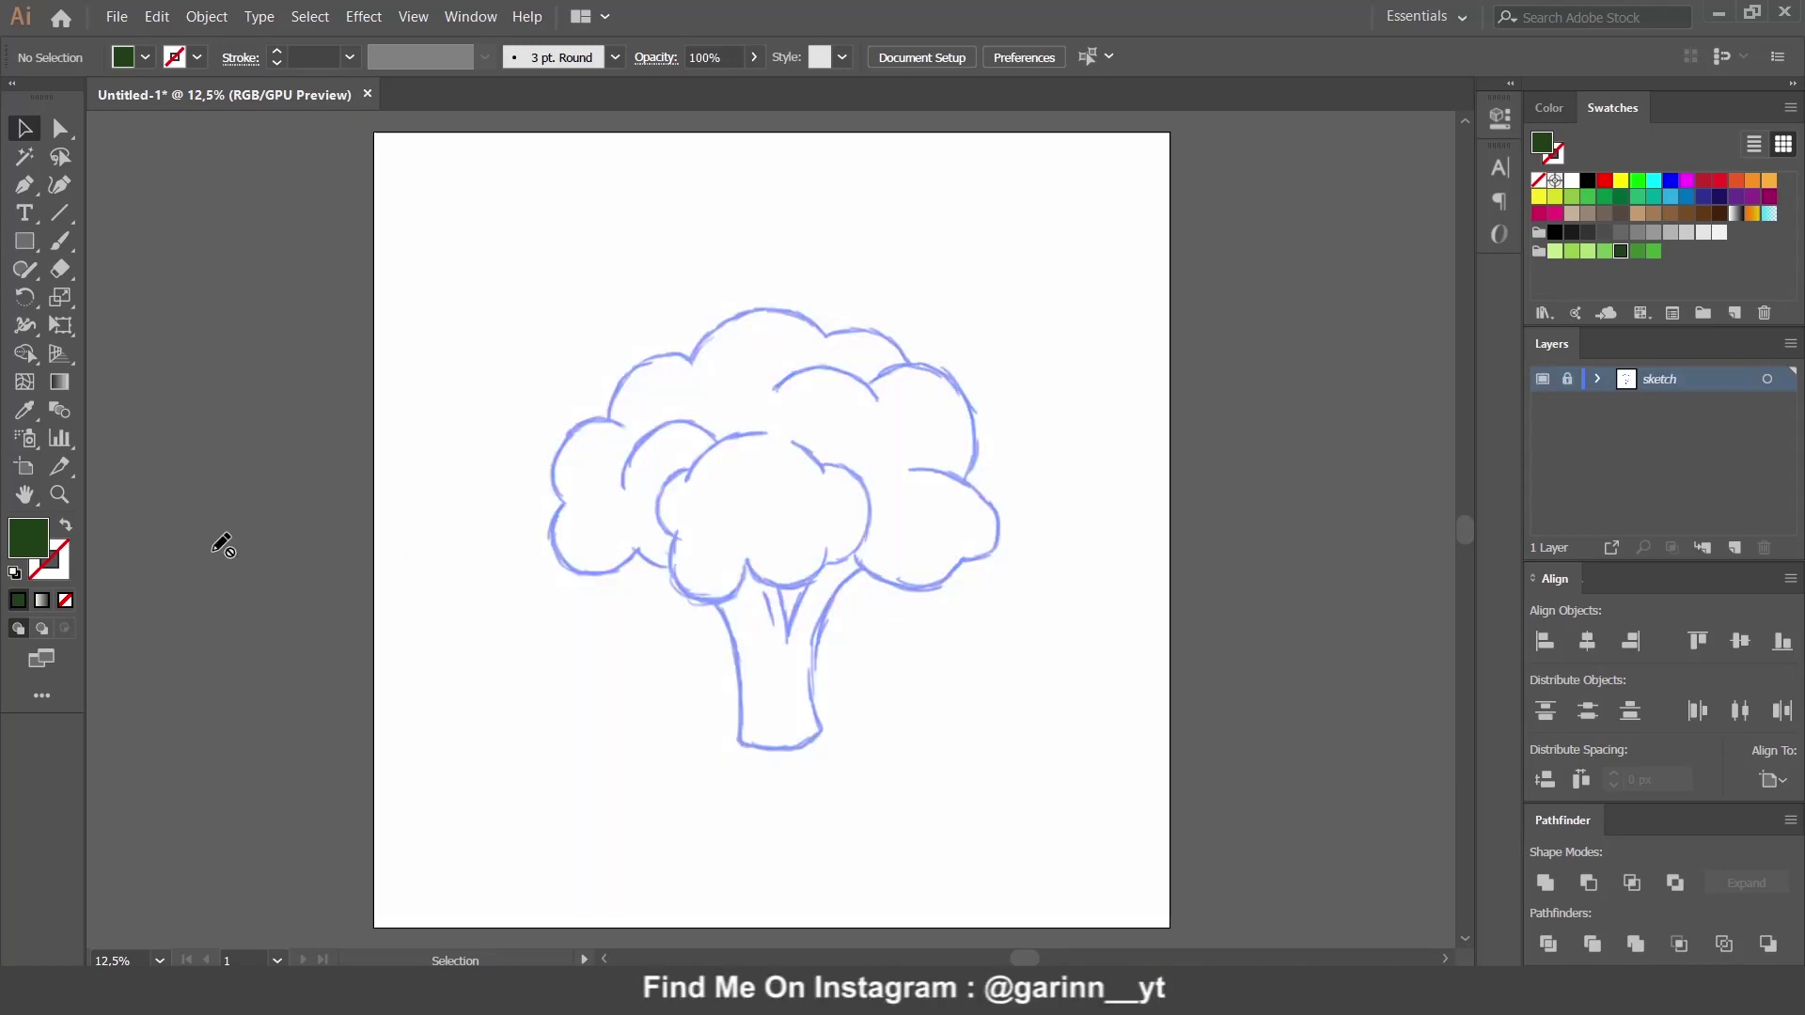
Set a dark green 30 pt stroke with no fill, round caps and round joins, and pick the Pen tool.
click(73, 529)
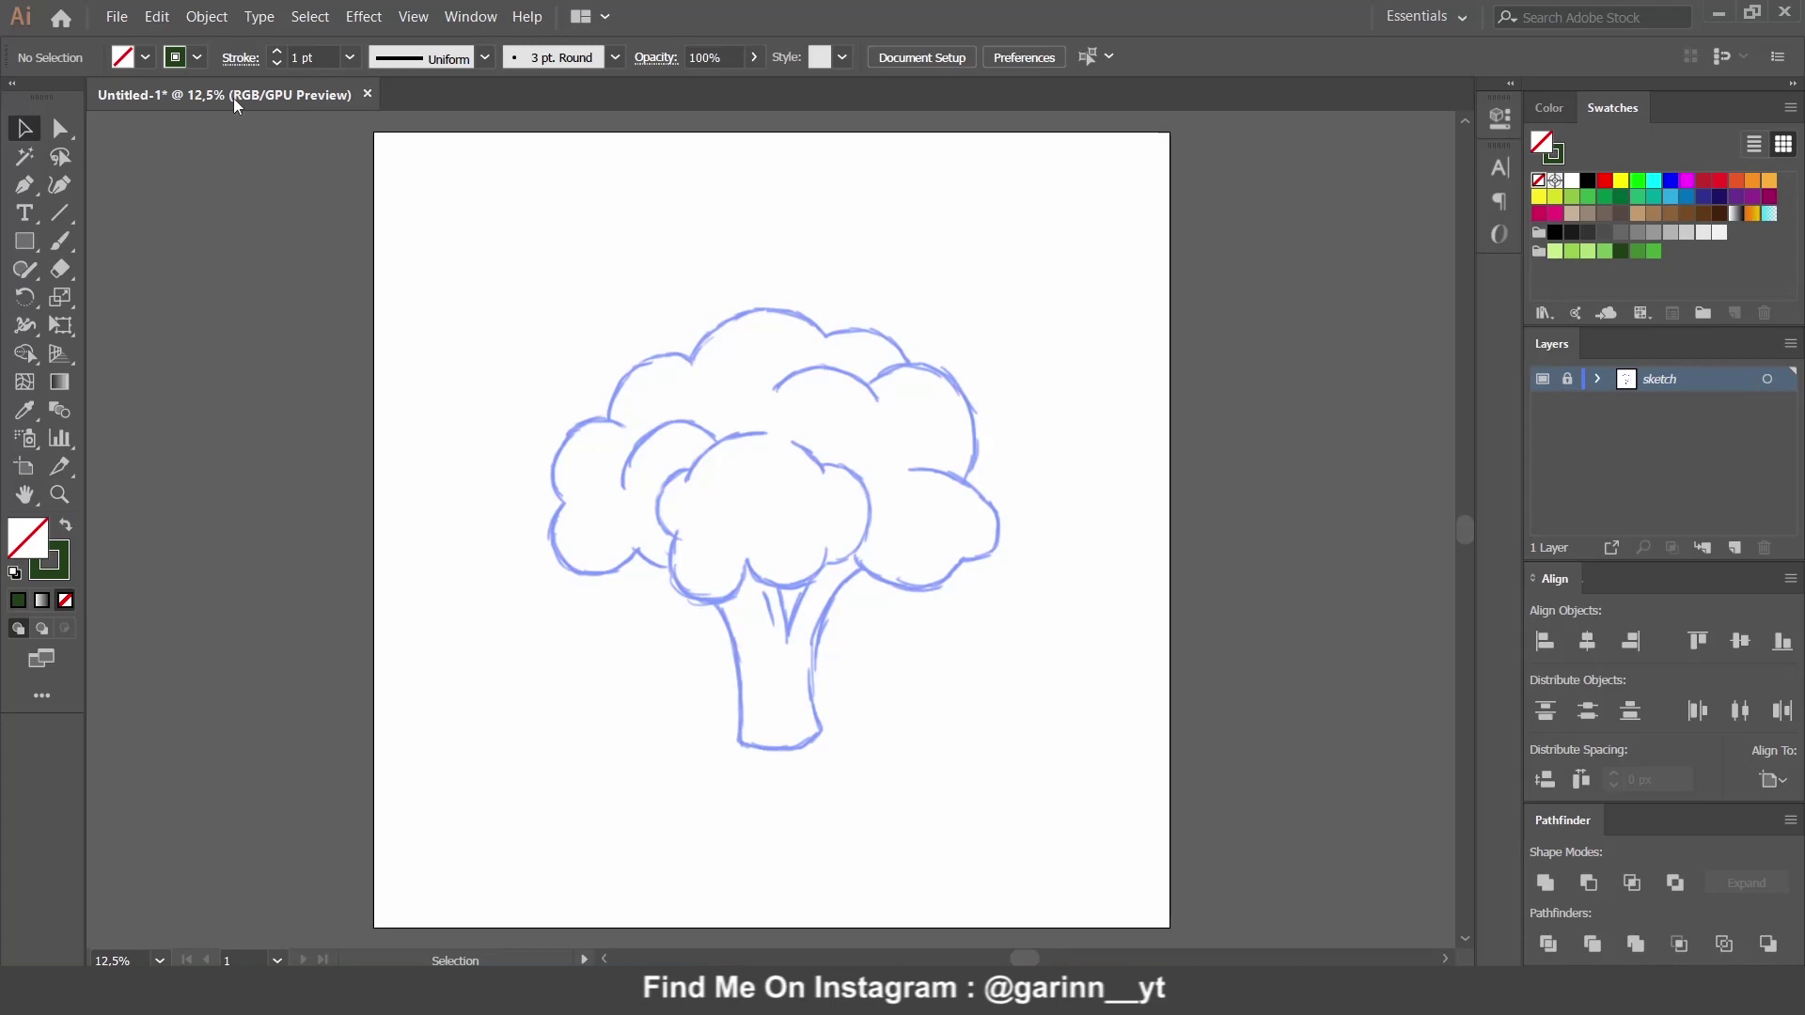
click(238, 58)
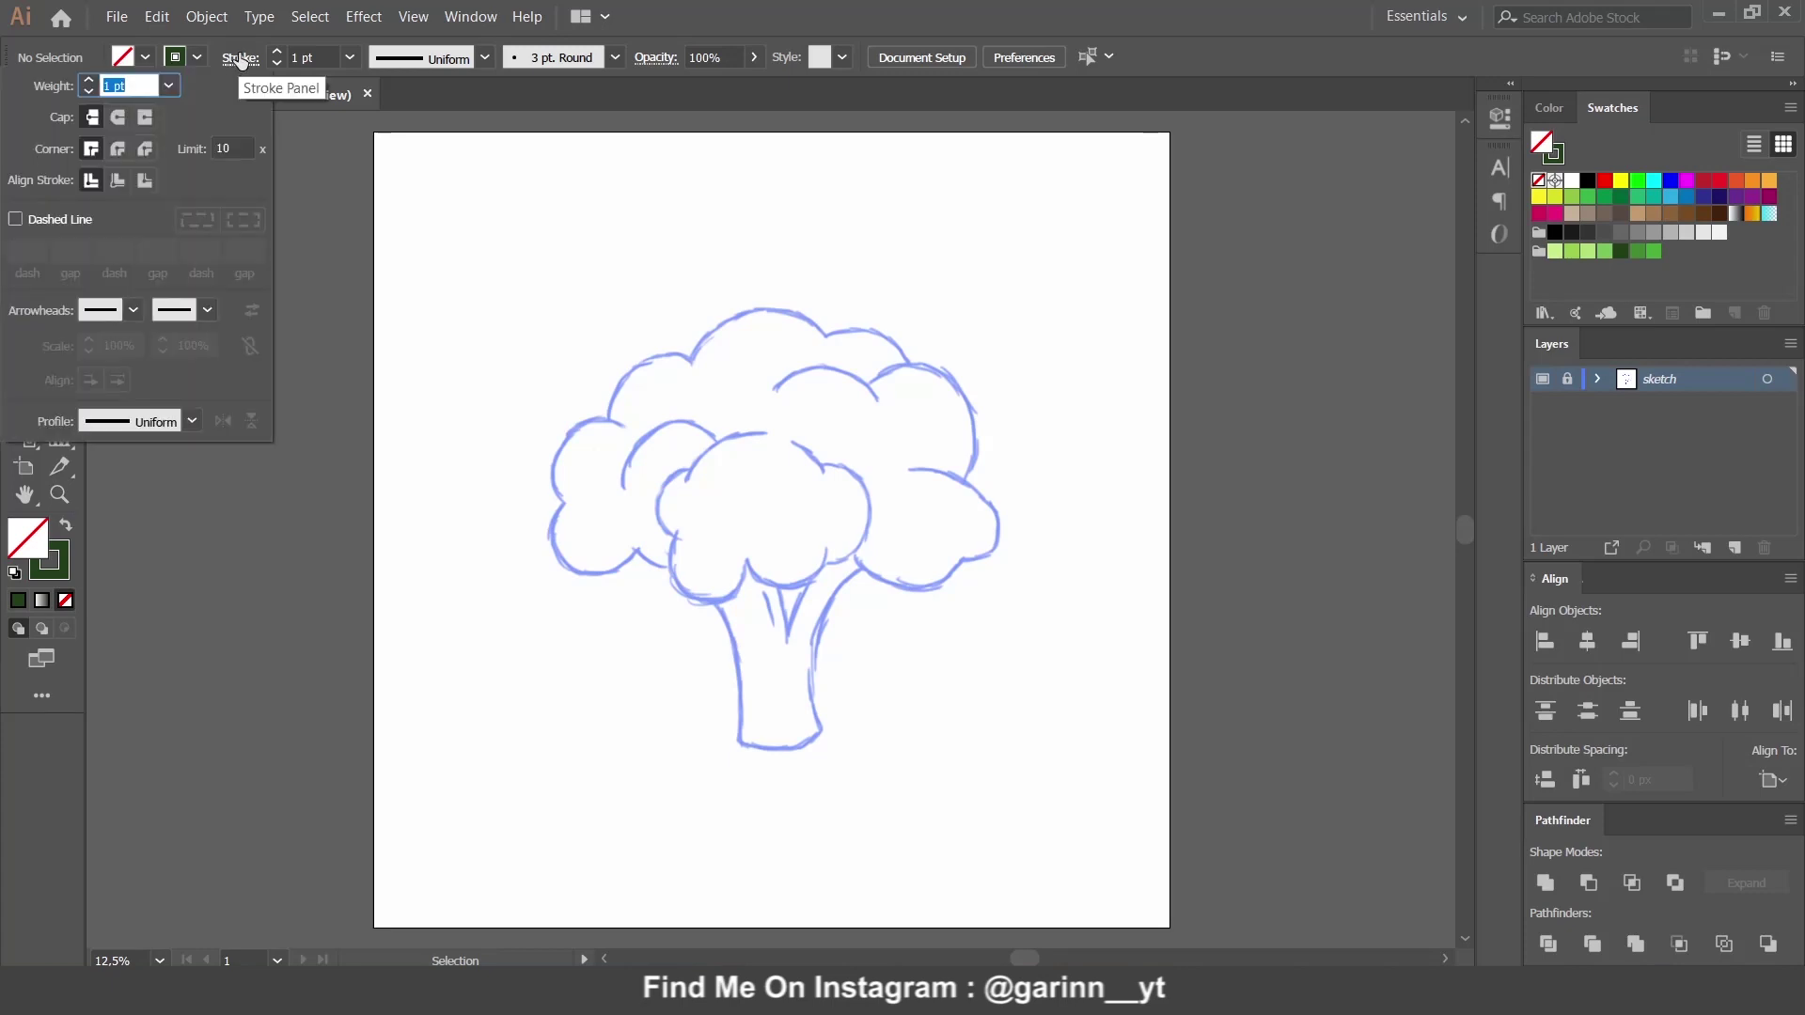
text(30)
key(Return)
click(120, 115)
click(122, 149)
key(Escape)
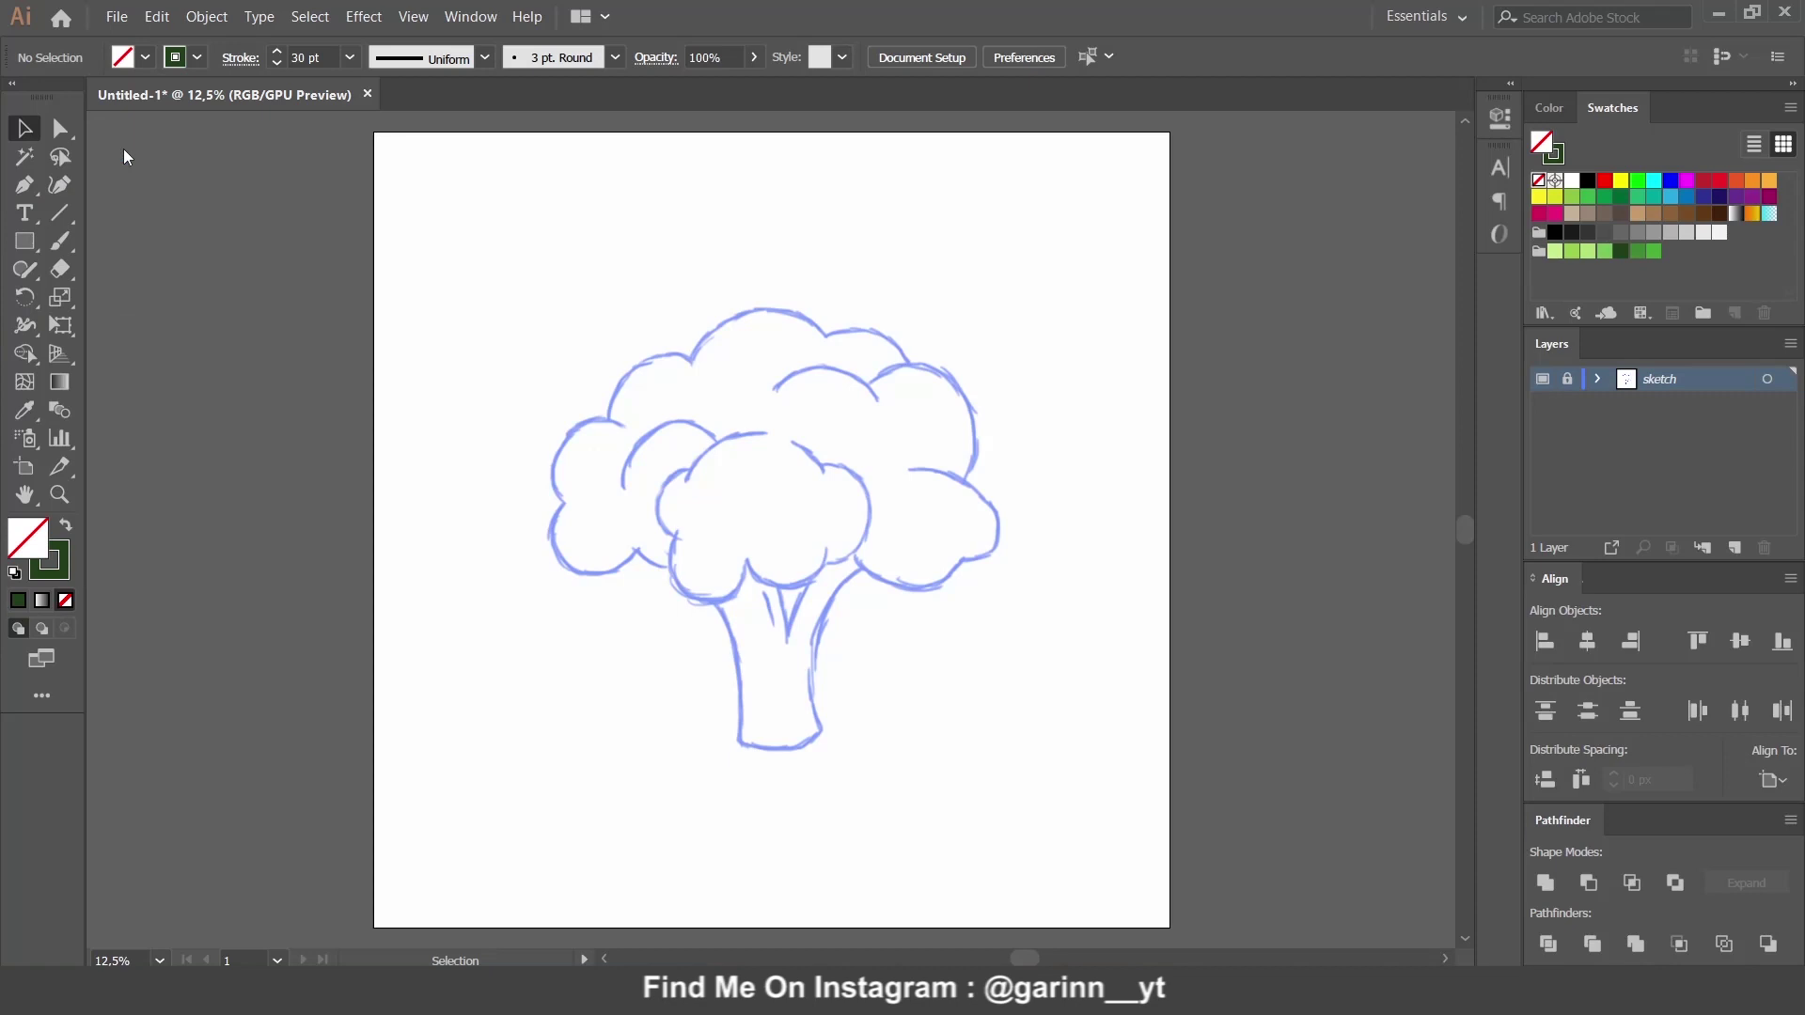
click(29, 193)
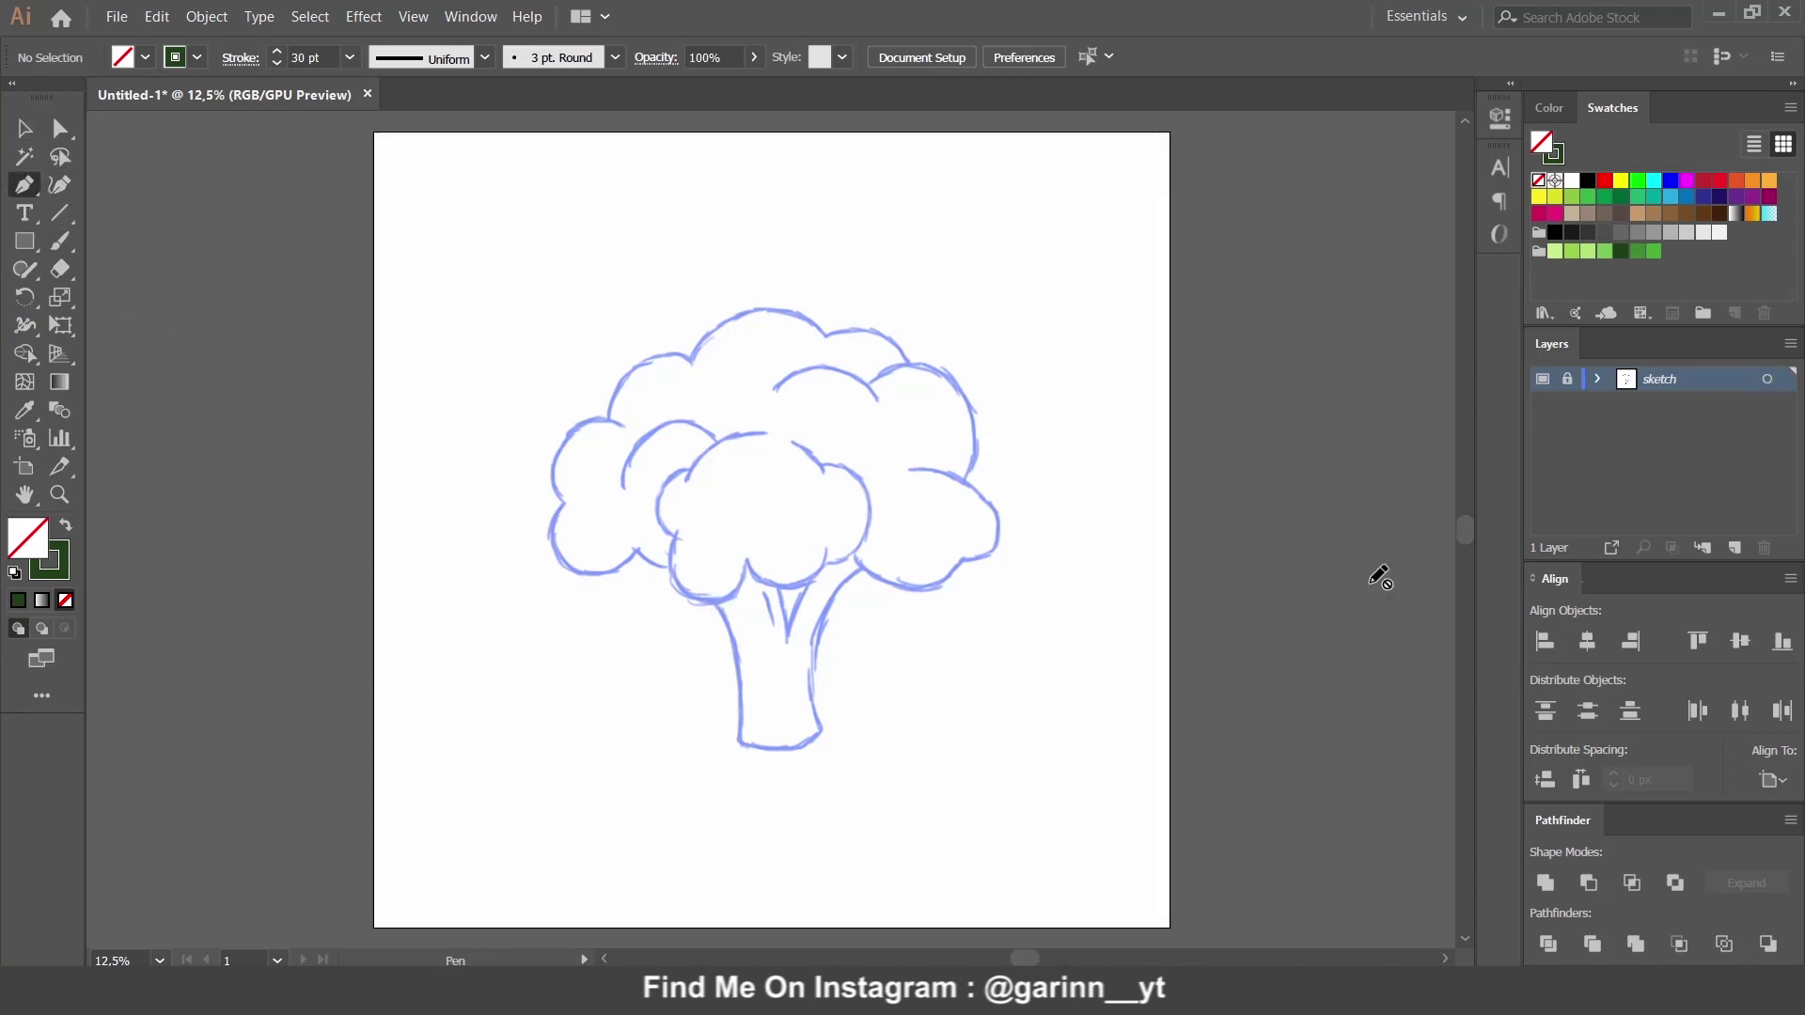
Add a new layer named 'outline' above sketch and zoom in on the broccoli.
click(1739, 553)
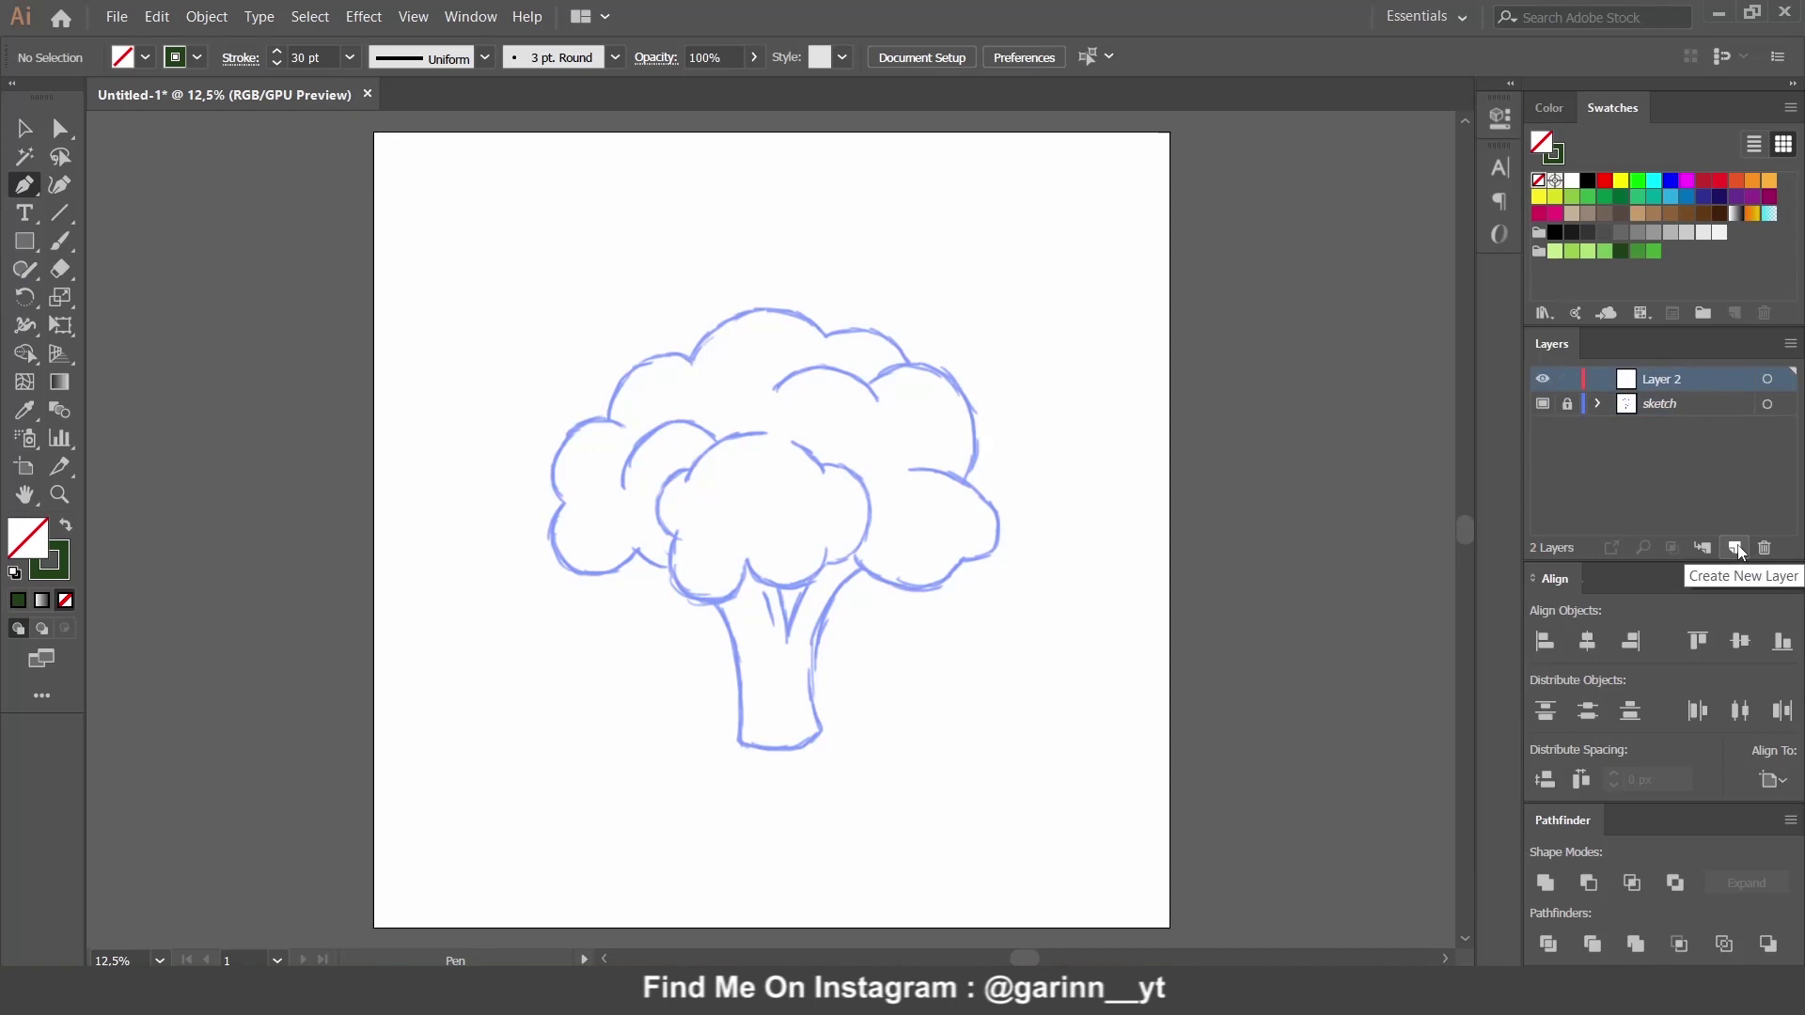
double_click(1674, 379)
text(tline)
key(Return)
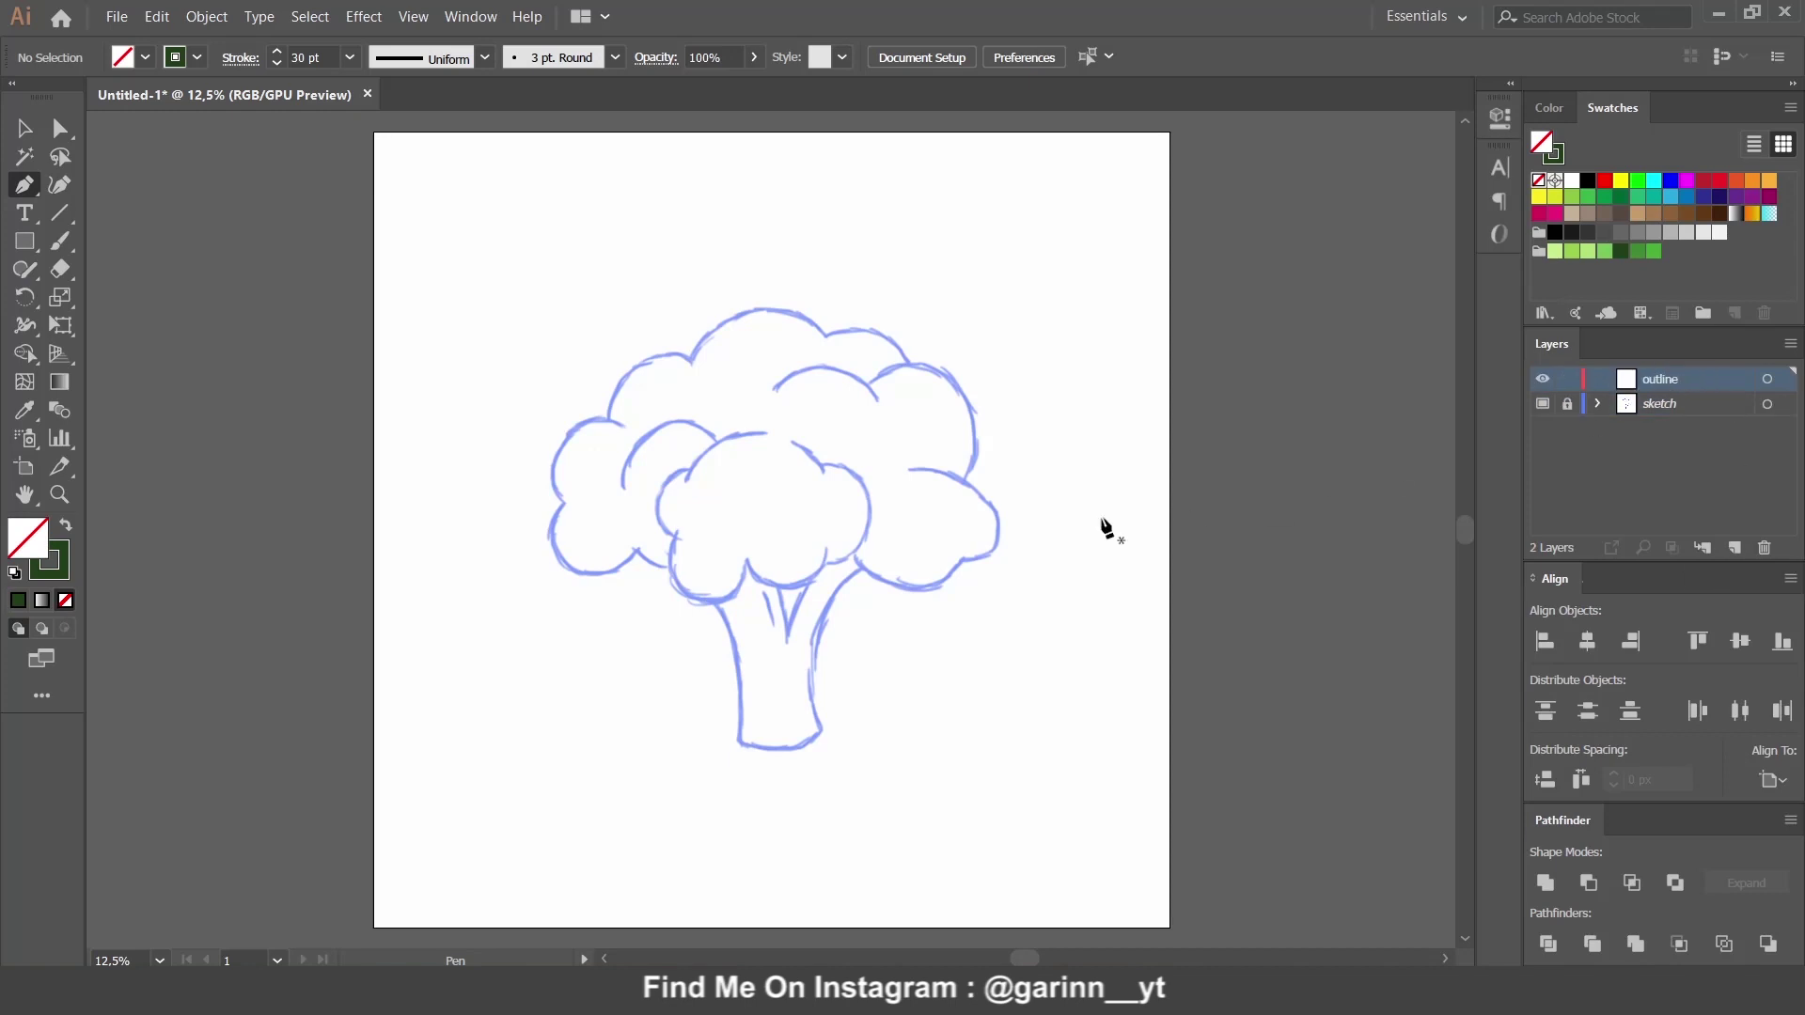
key(ctrl+plus)
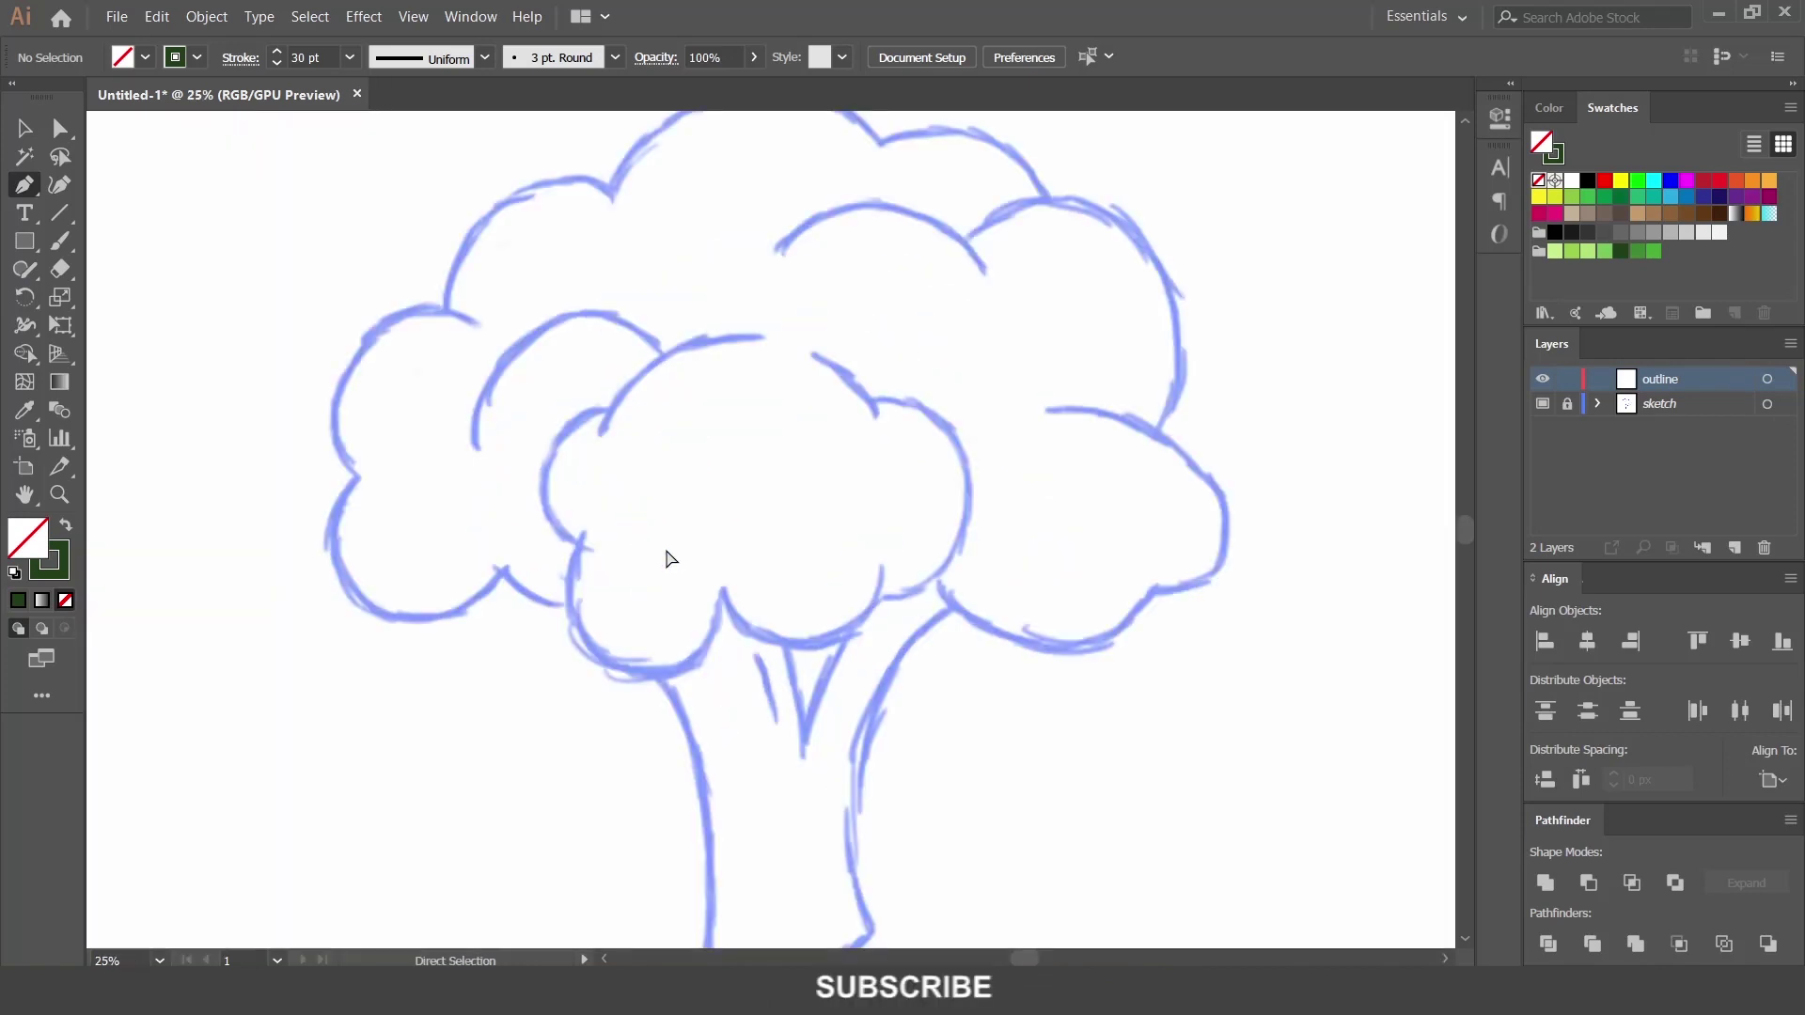
Draw two curved Pen arcs along the front floret's top edge.
click(601, 433)
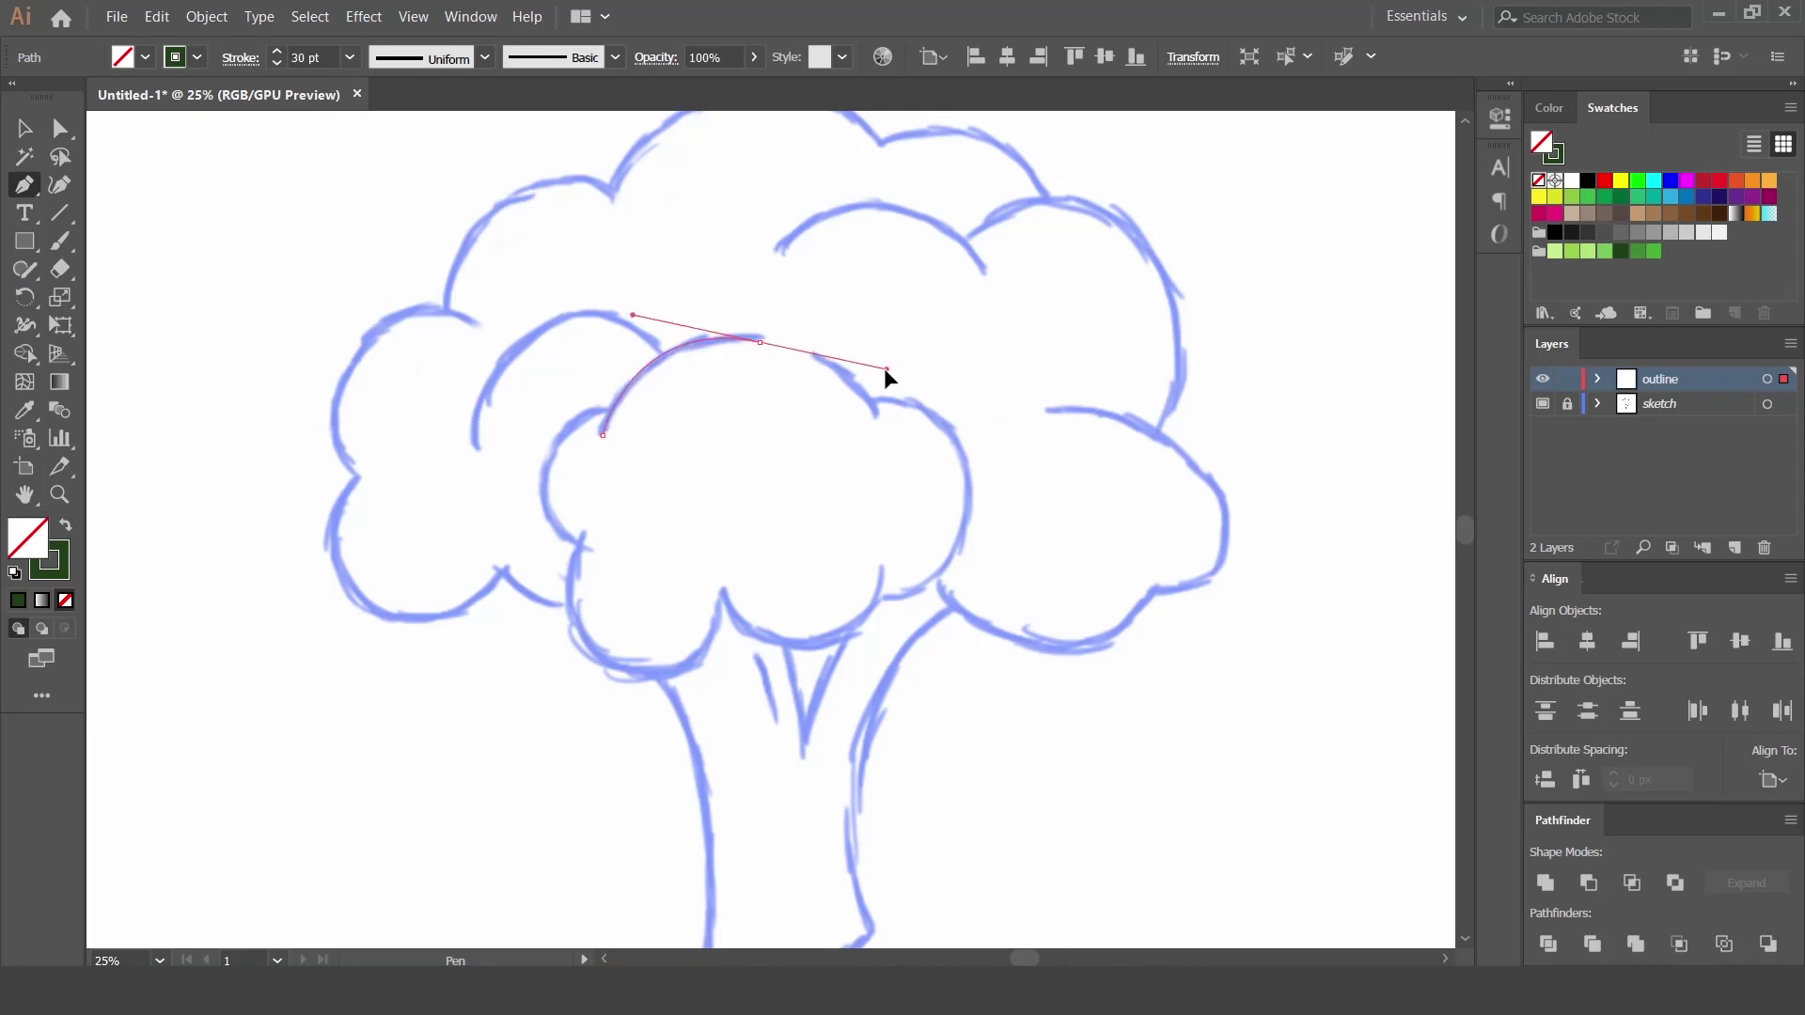
drag(903, 343, 883, 370)
key(Escape)
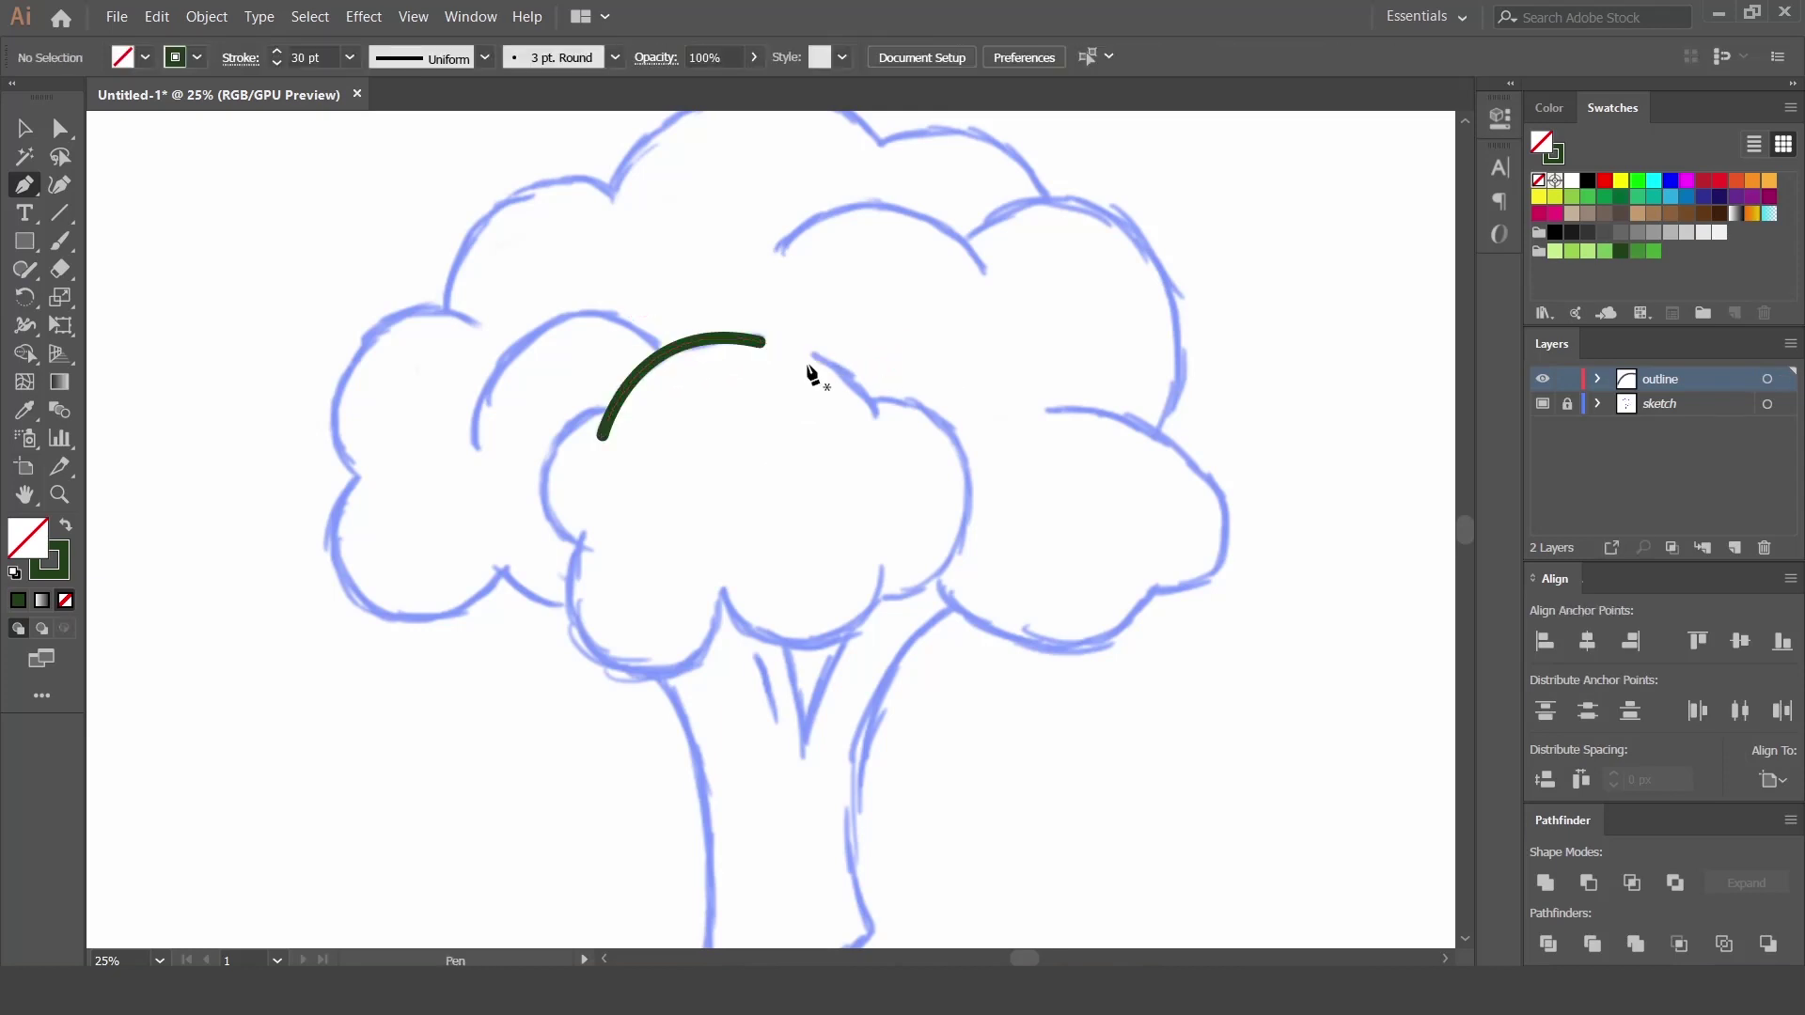
click(810, 358)
drag(876, 413, 897, 460)
key(Escape)
Extend the second arc down the floret's right side and bend it into a lobe.
click(870, 403)
drag(712, 669, 697, 725)
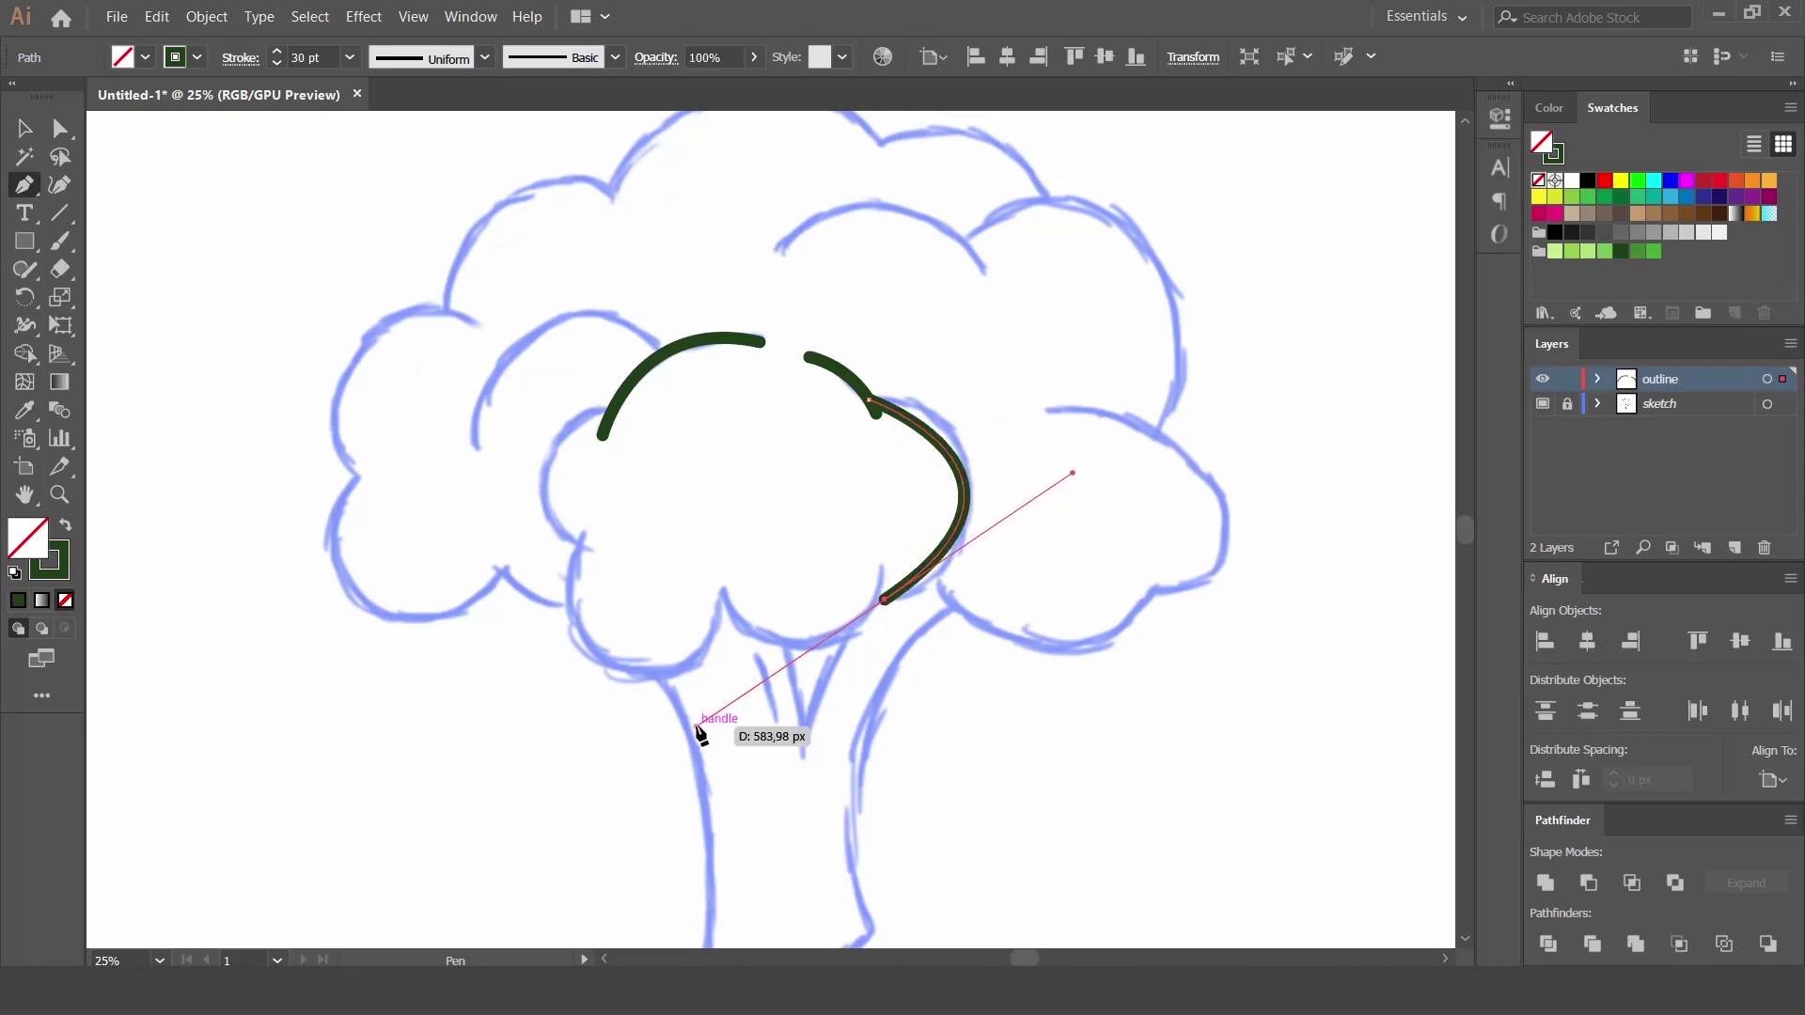
key(ctrl+z)
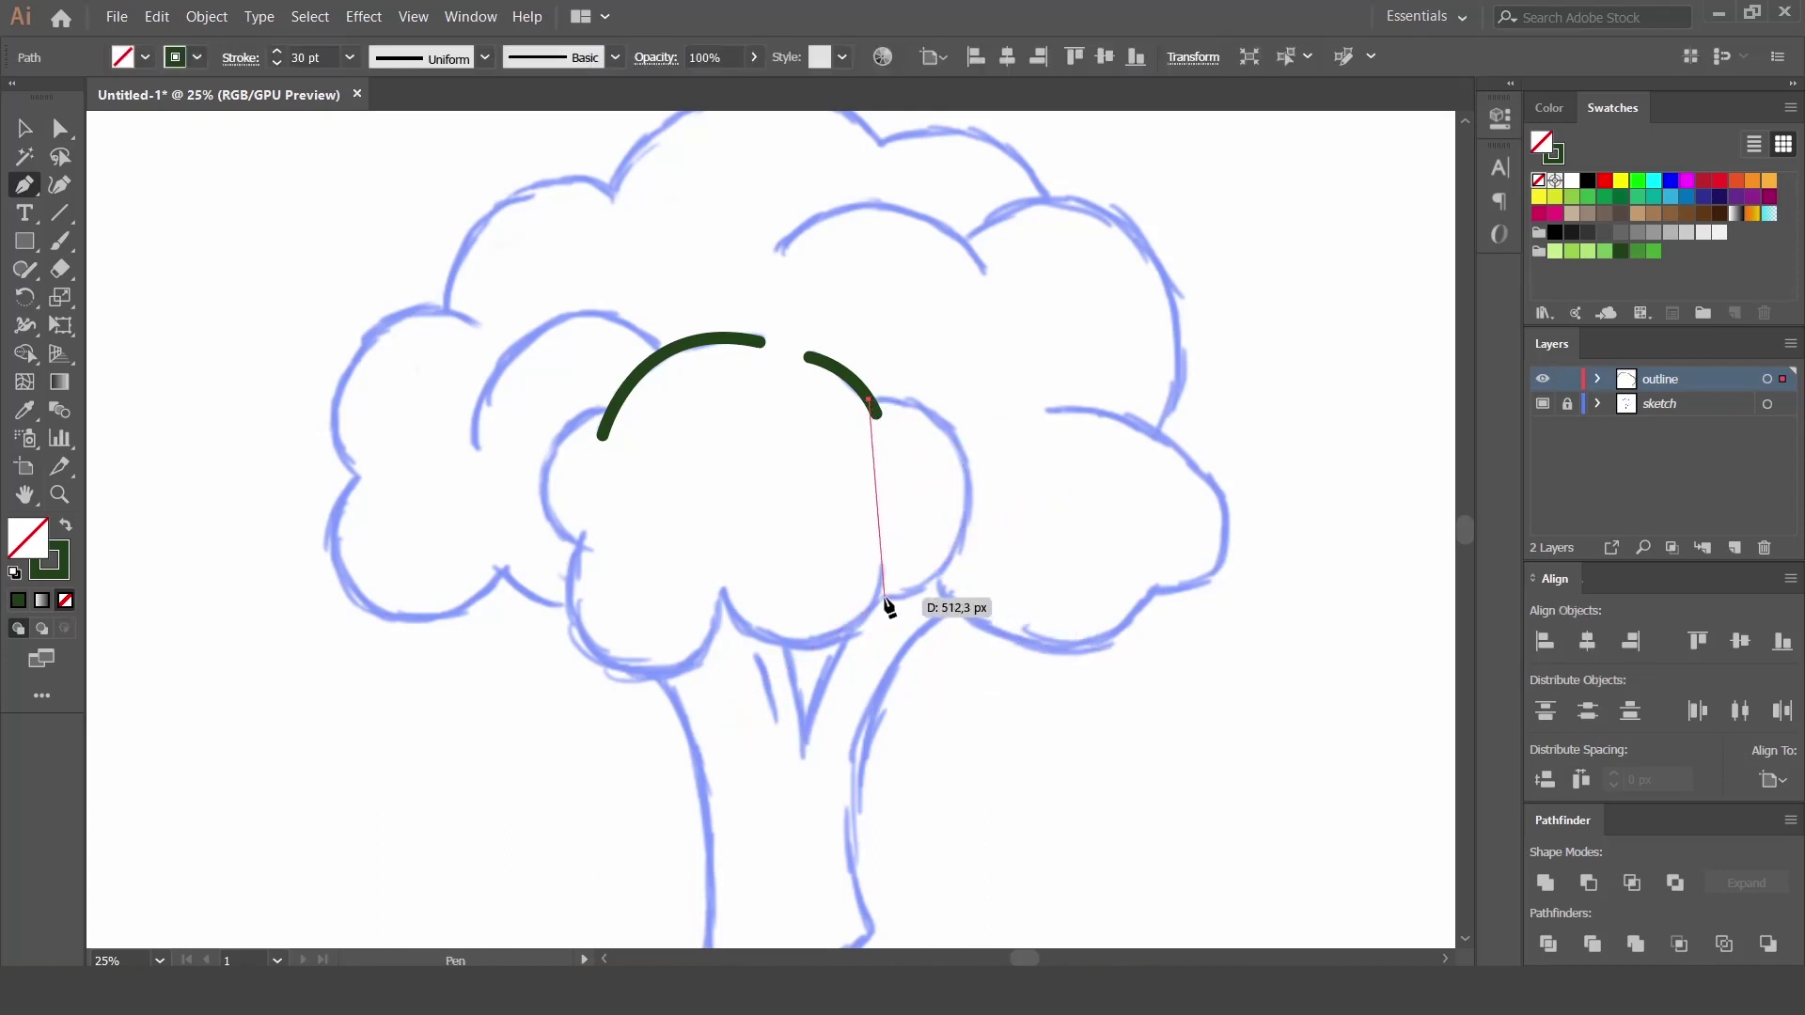
click(876, 600)
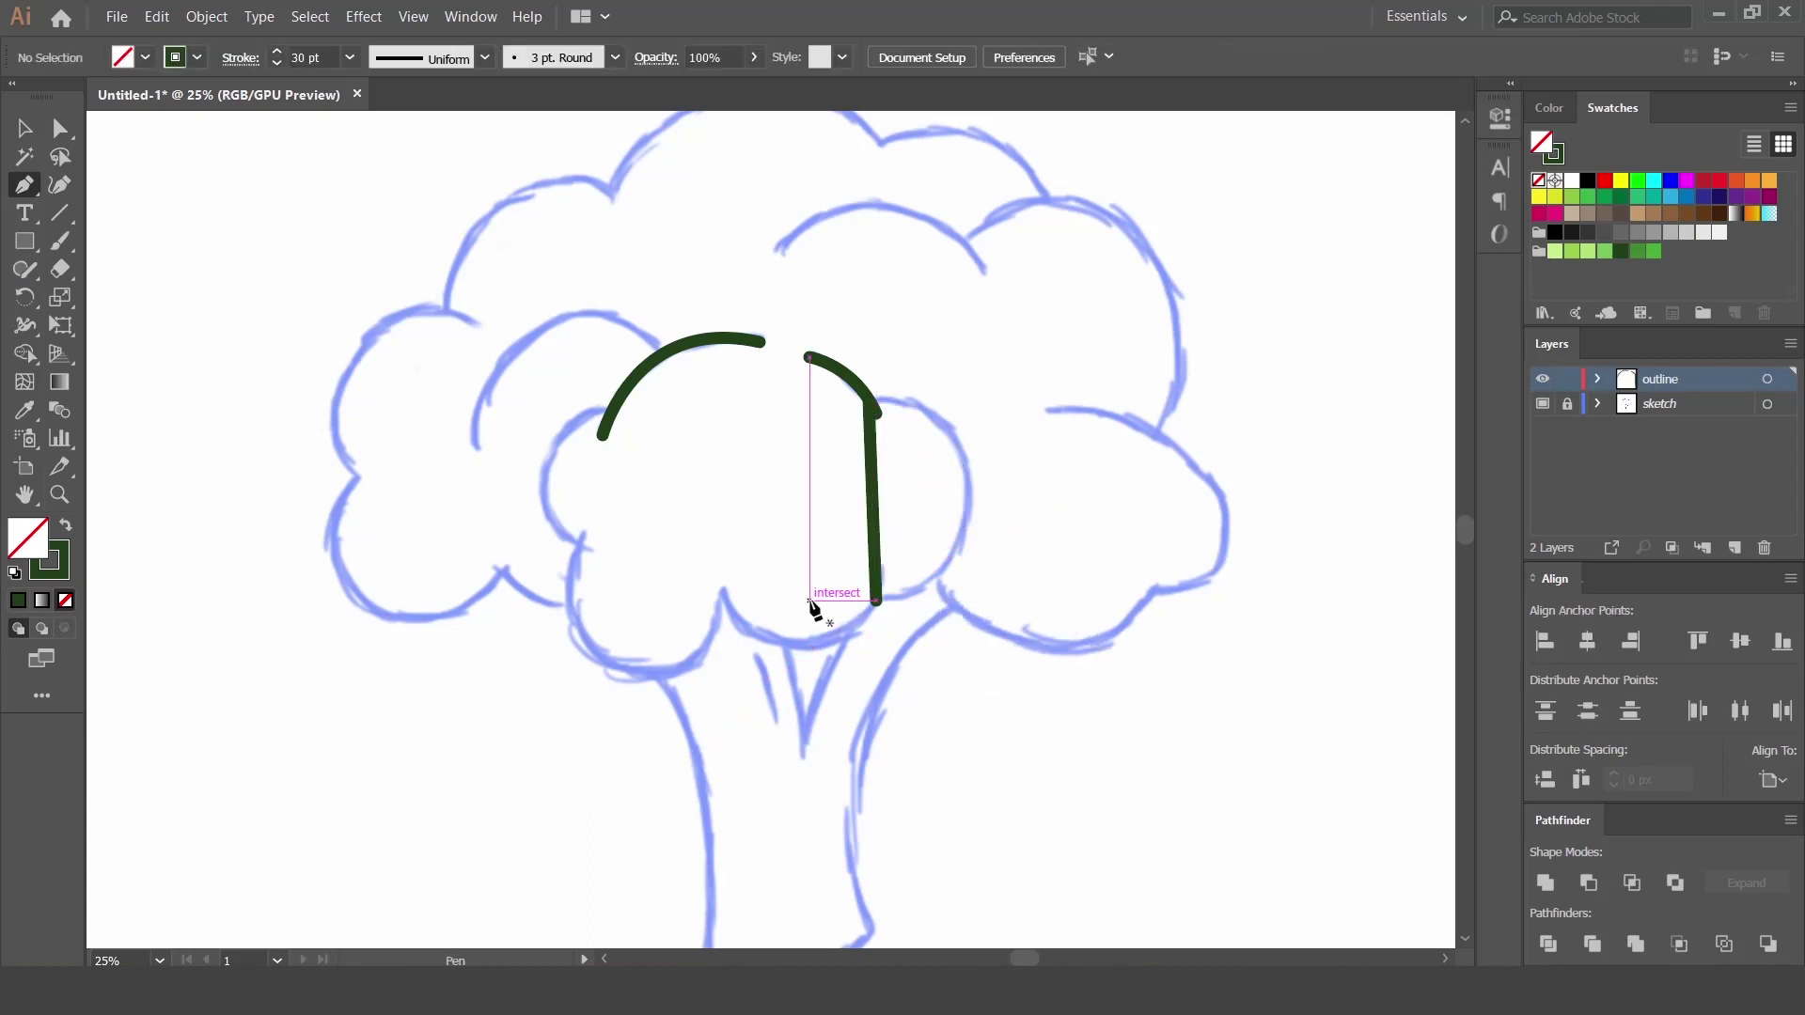
click(71, 196)
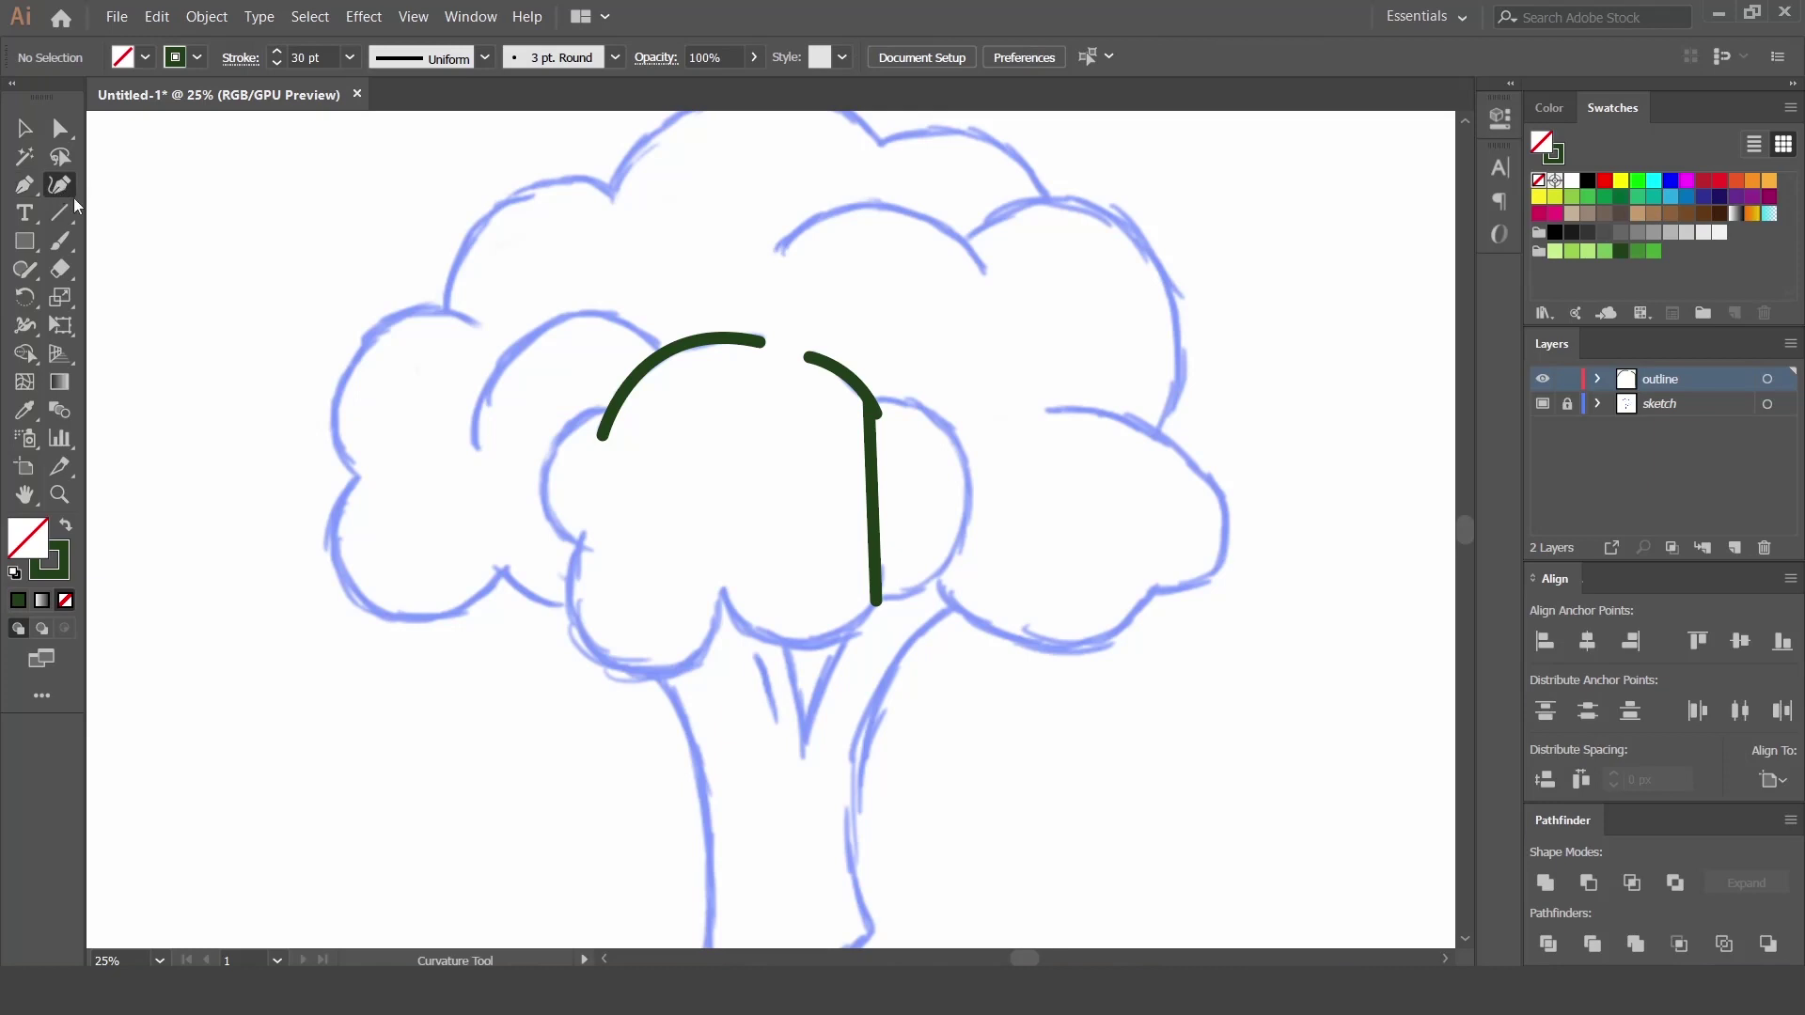
click(874, 513)
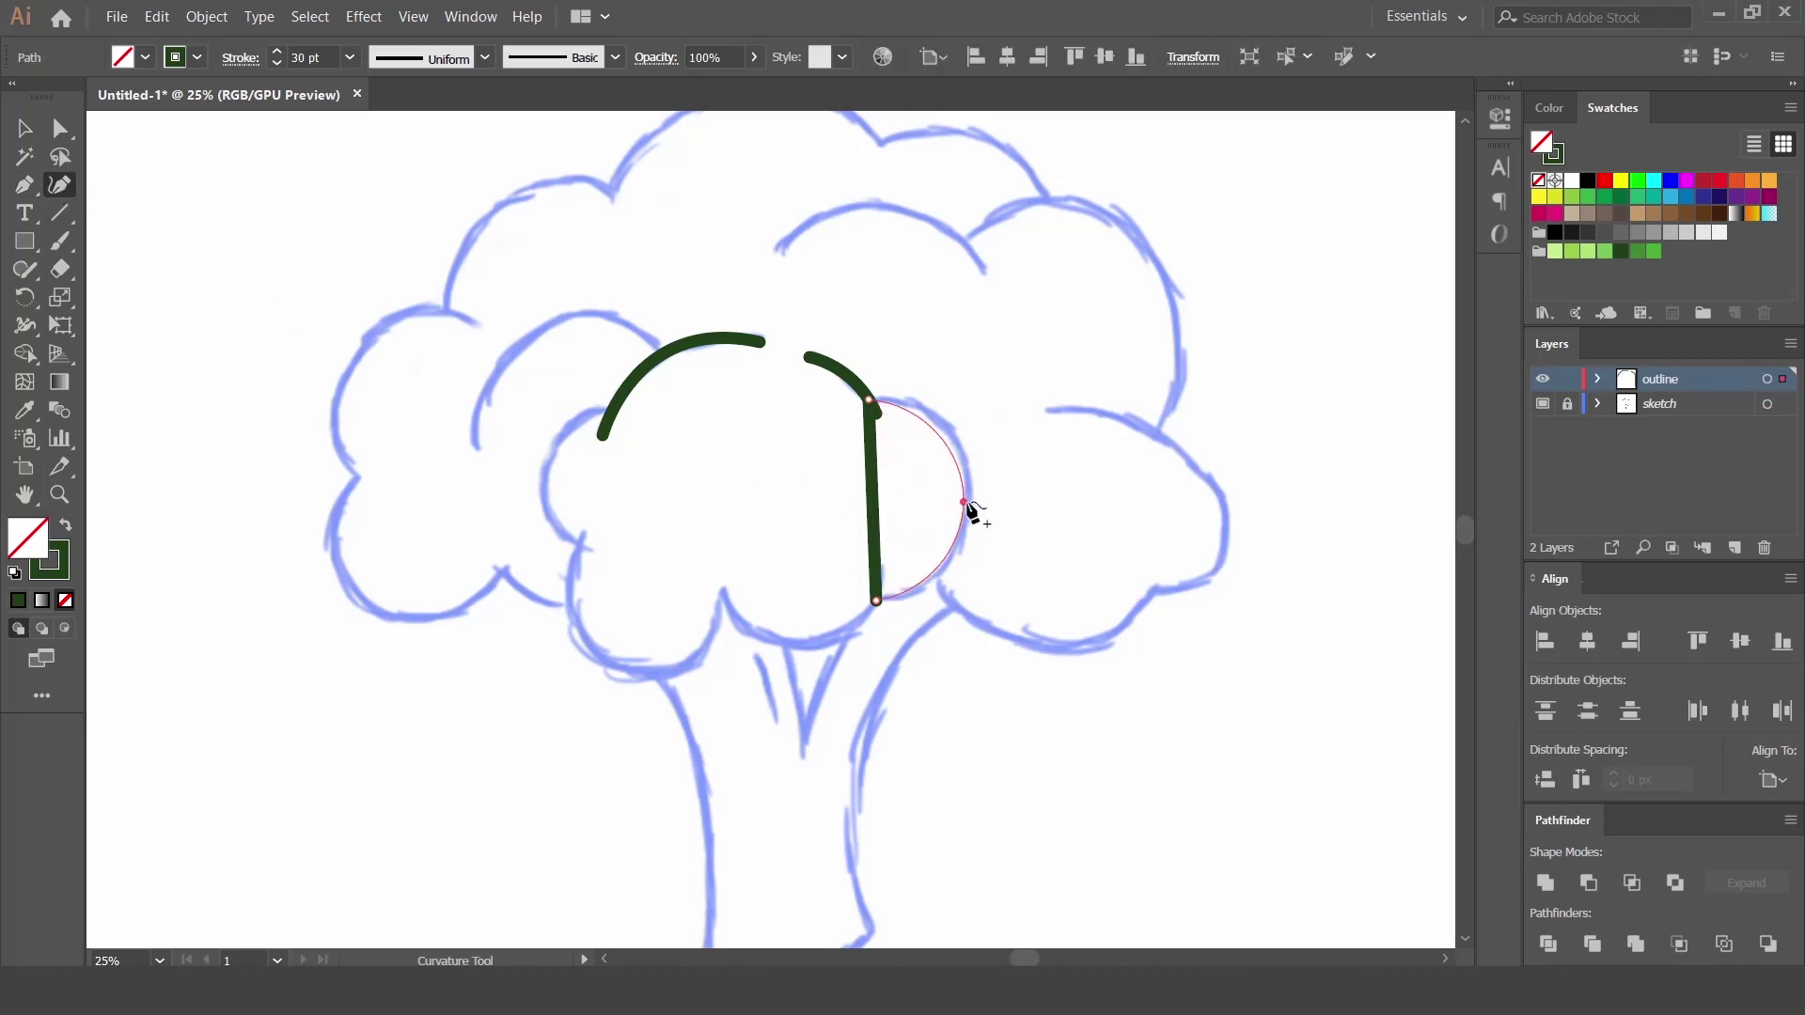
click(964, 503)
ctrl+click(824, 482)
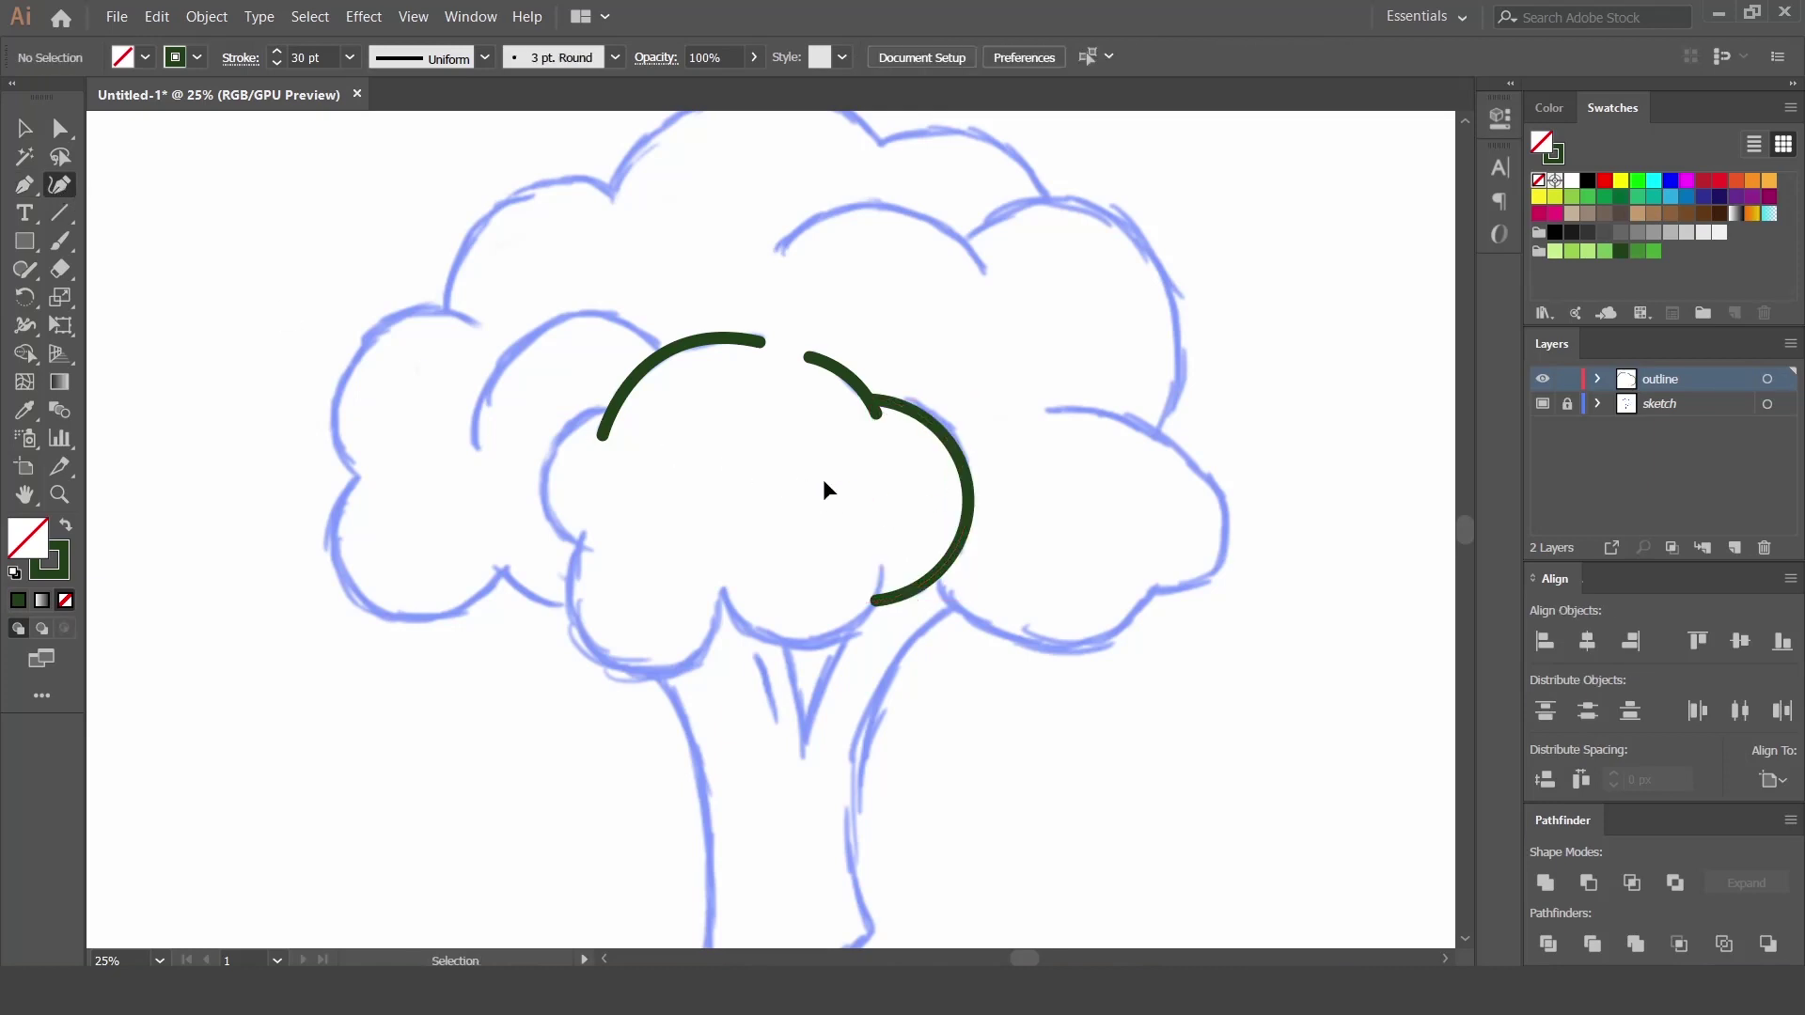
Continue the left arc with straight segments around the floret's lower left and bottom.
click(25, 186)
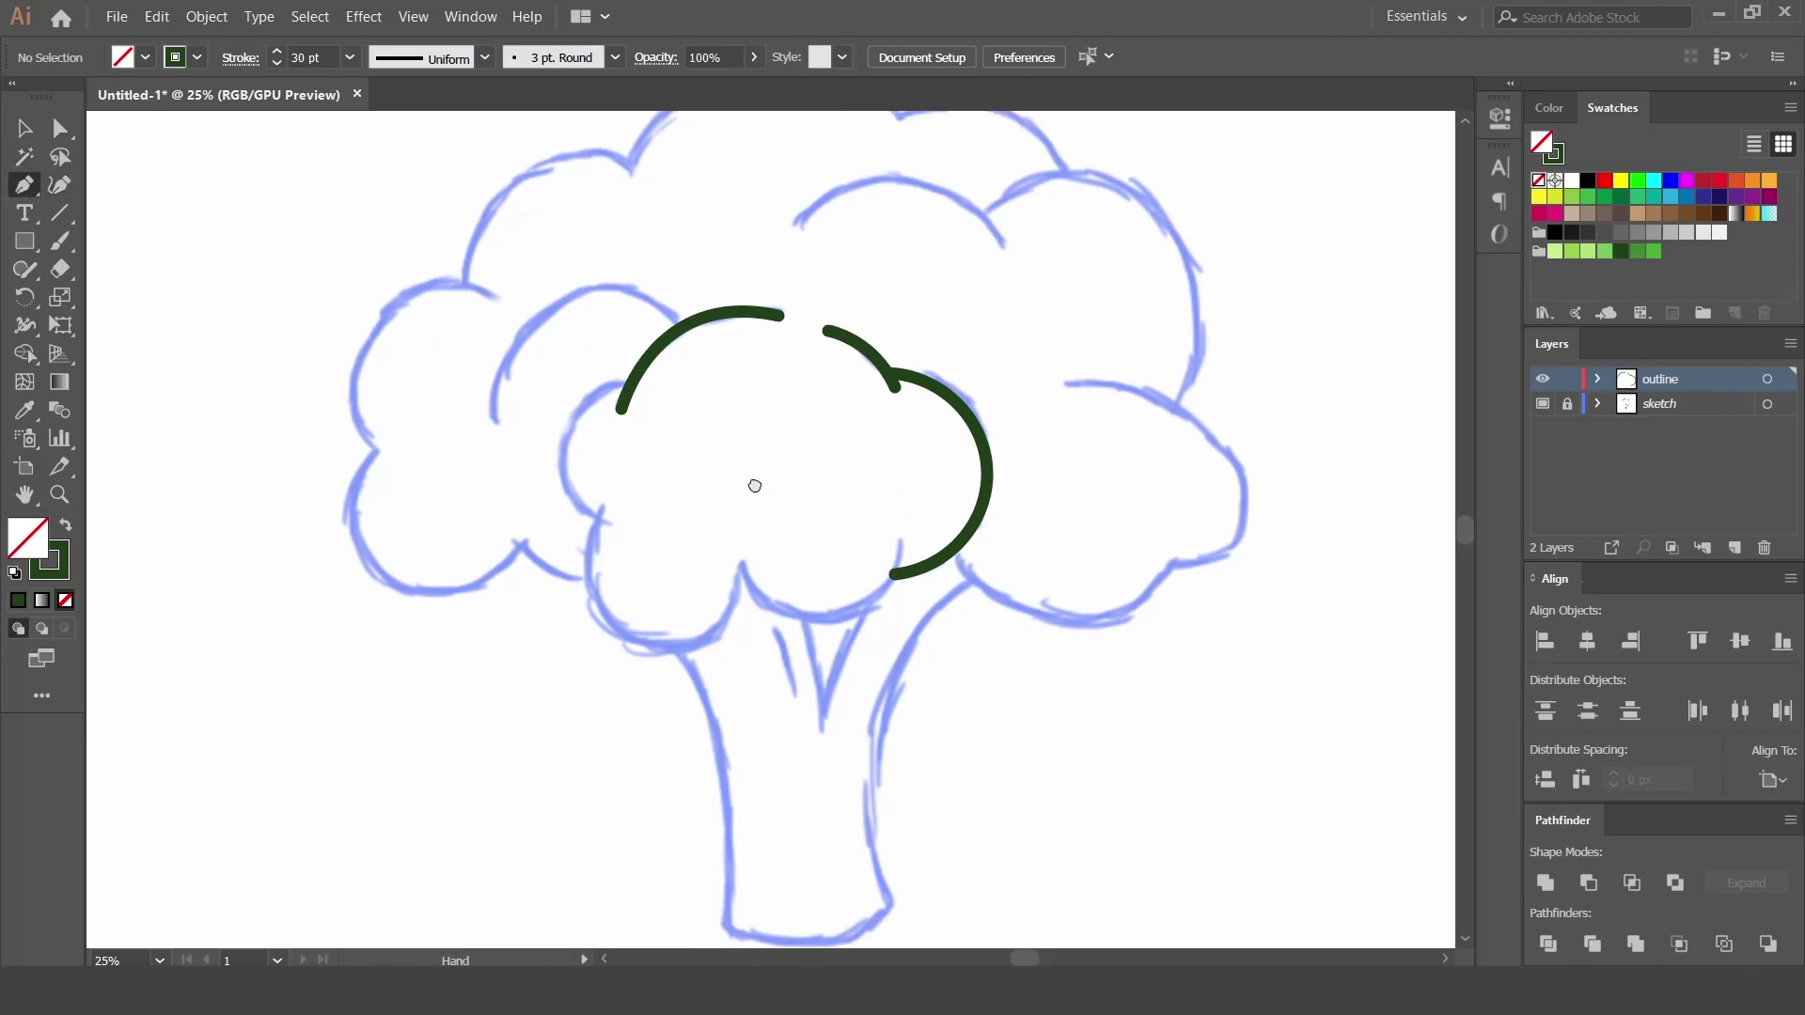
scroll(757, 405, down, 3)
click(692, 242)
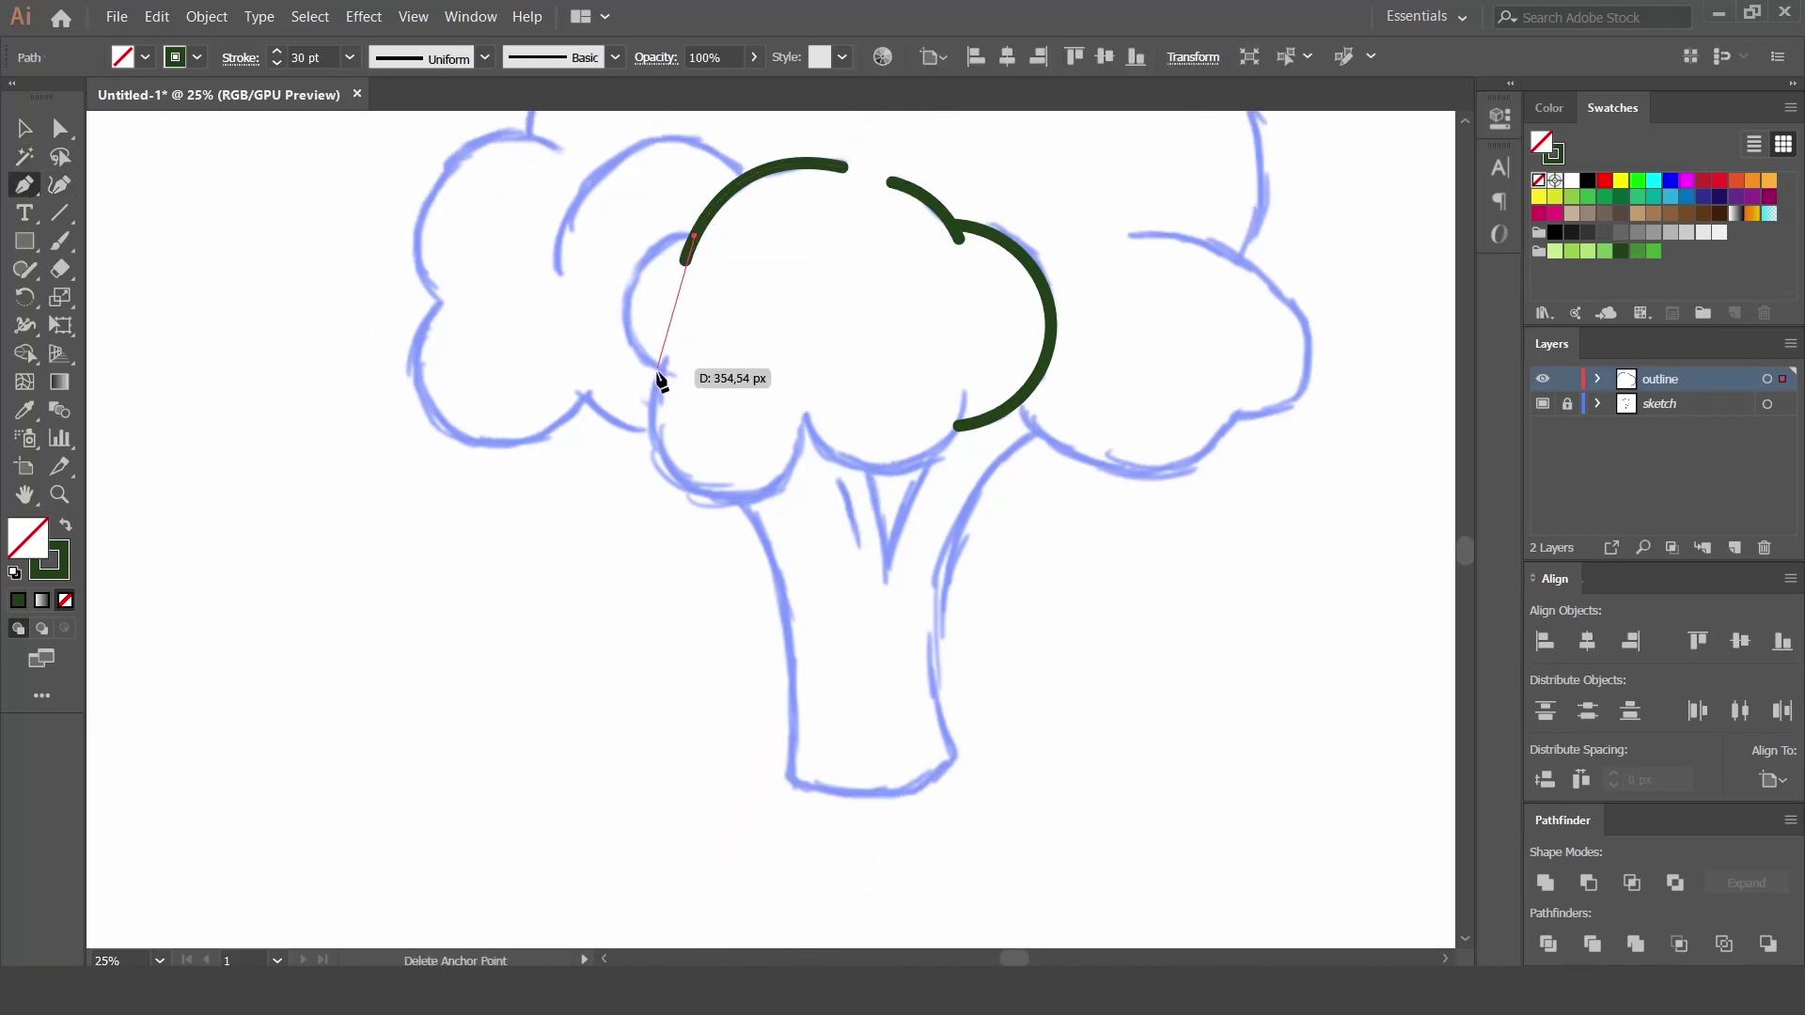
click(661, 371)
click(808, 425)
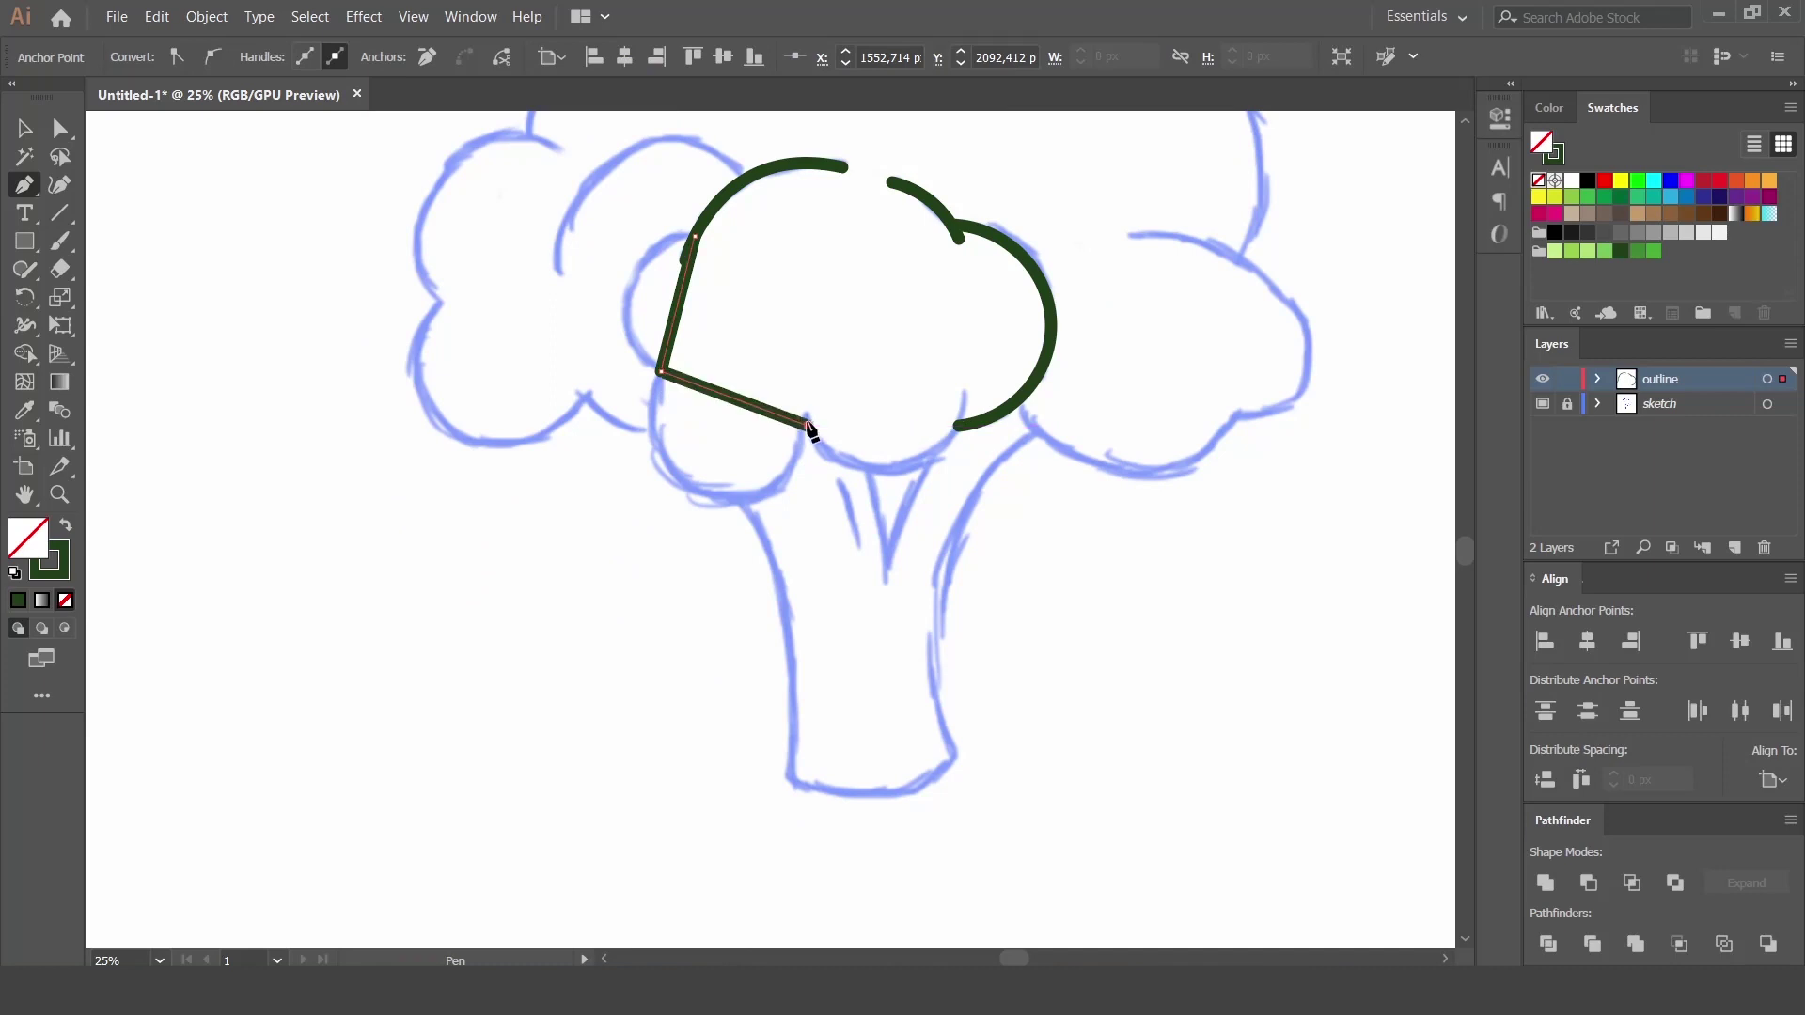
click(966, 396)
ctrl+click(874, 466)
Round the left and bottom segments into lobes with the Curvature tool.
click(68, 187)
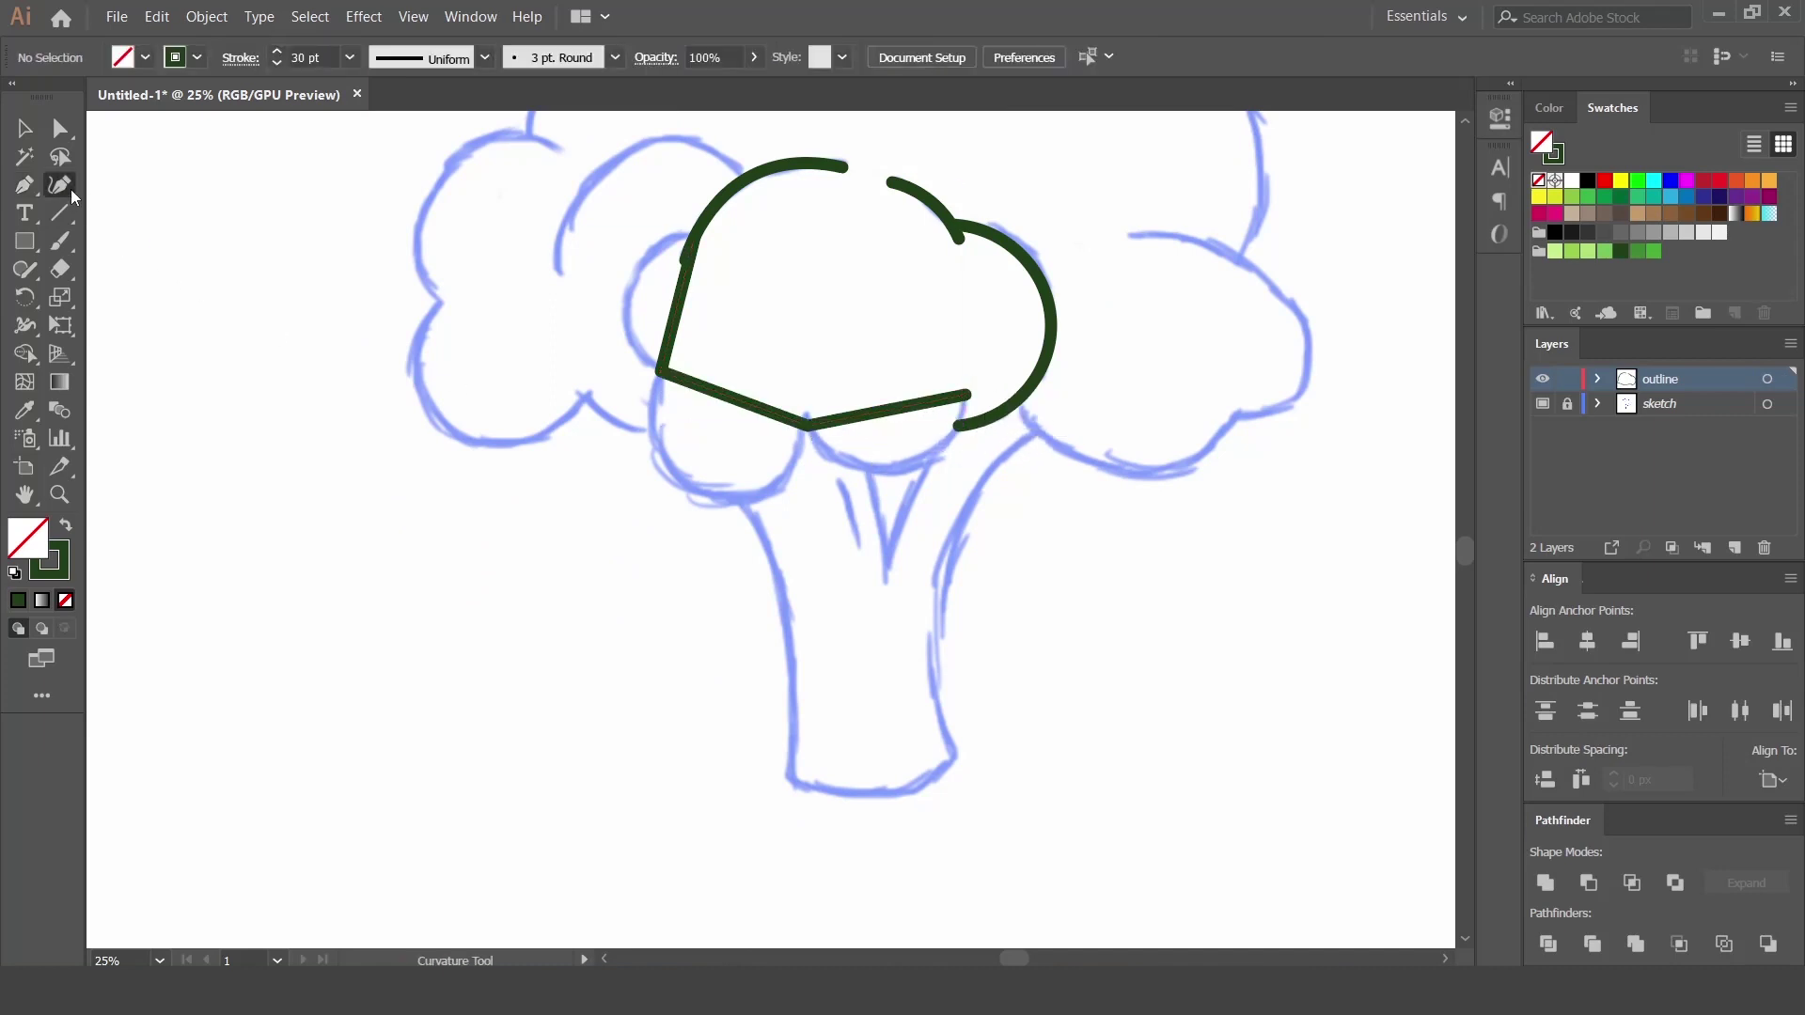
click(677, 321)
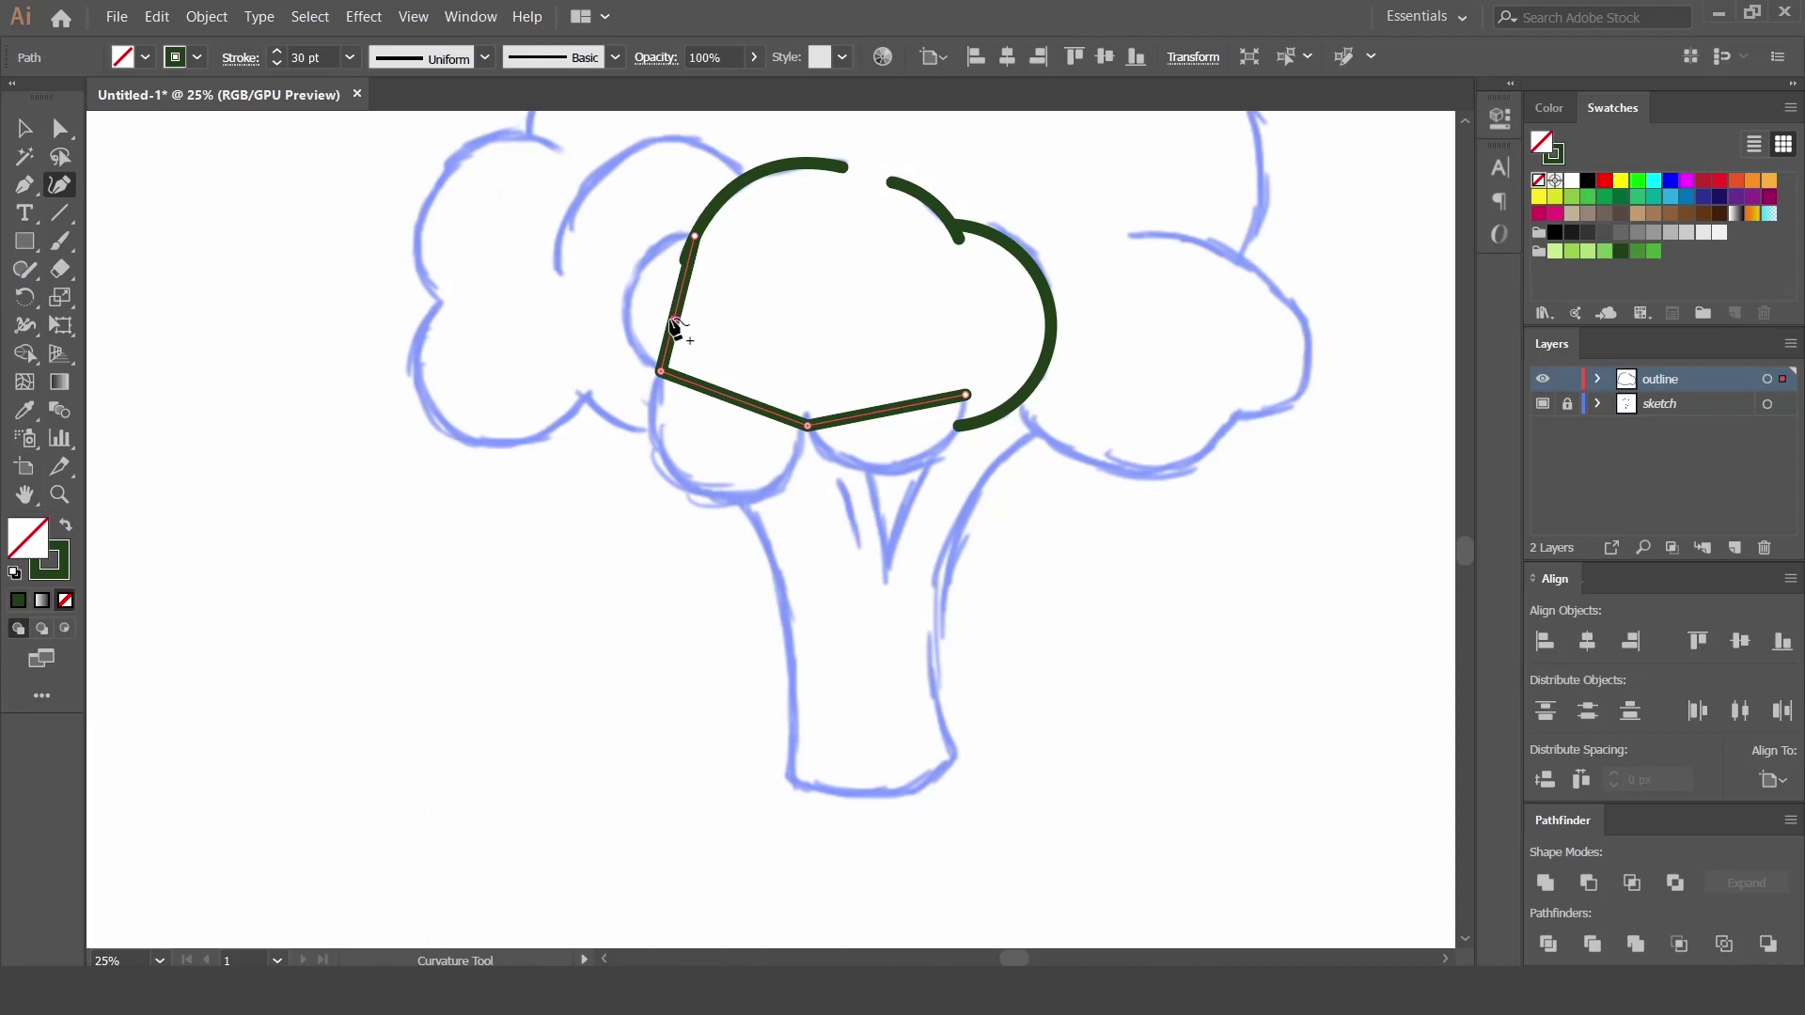
click(630, 307)
drag(729, 403, 694, 486)
drag(891, 434, 900, 480)
key(Escape)
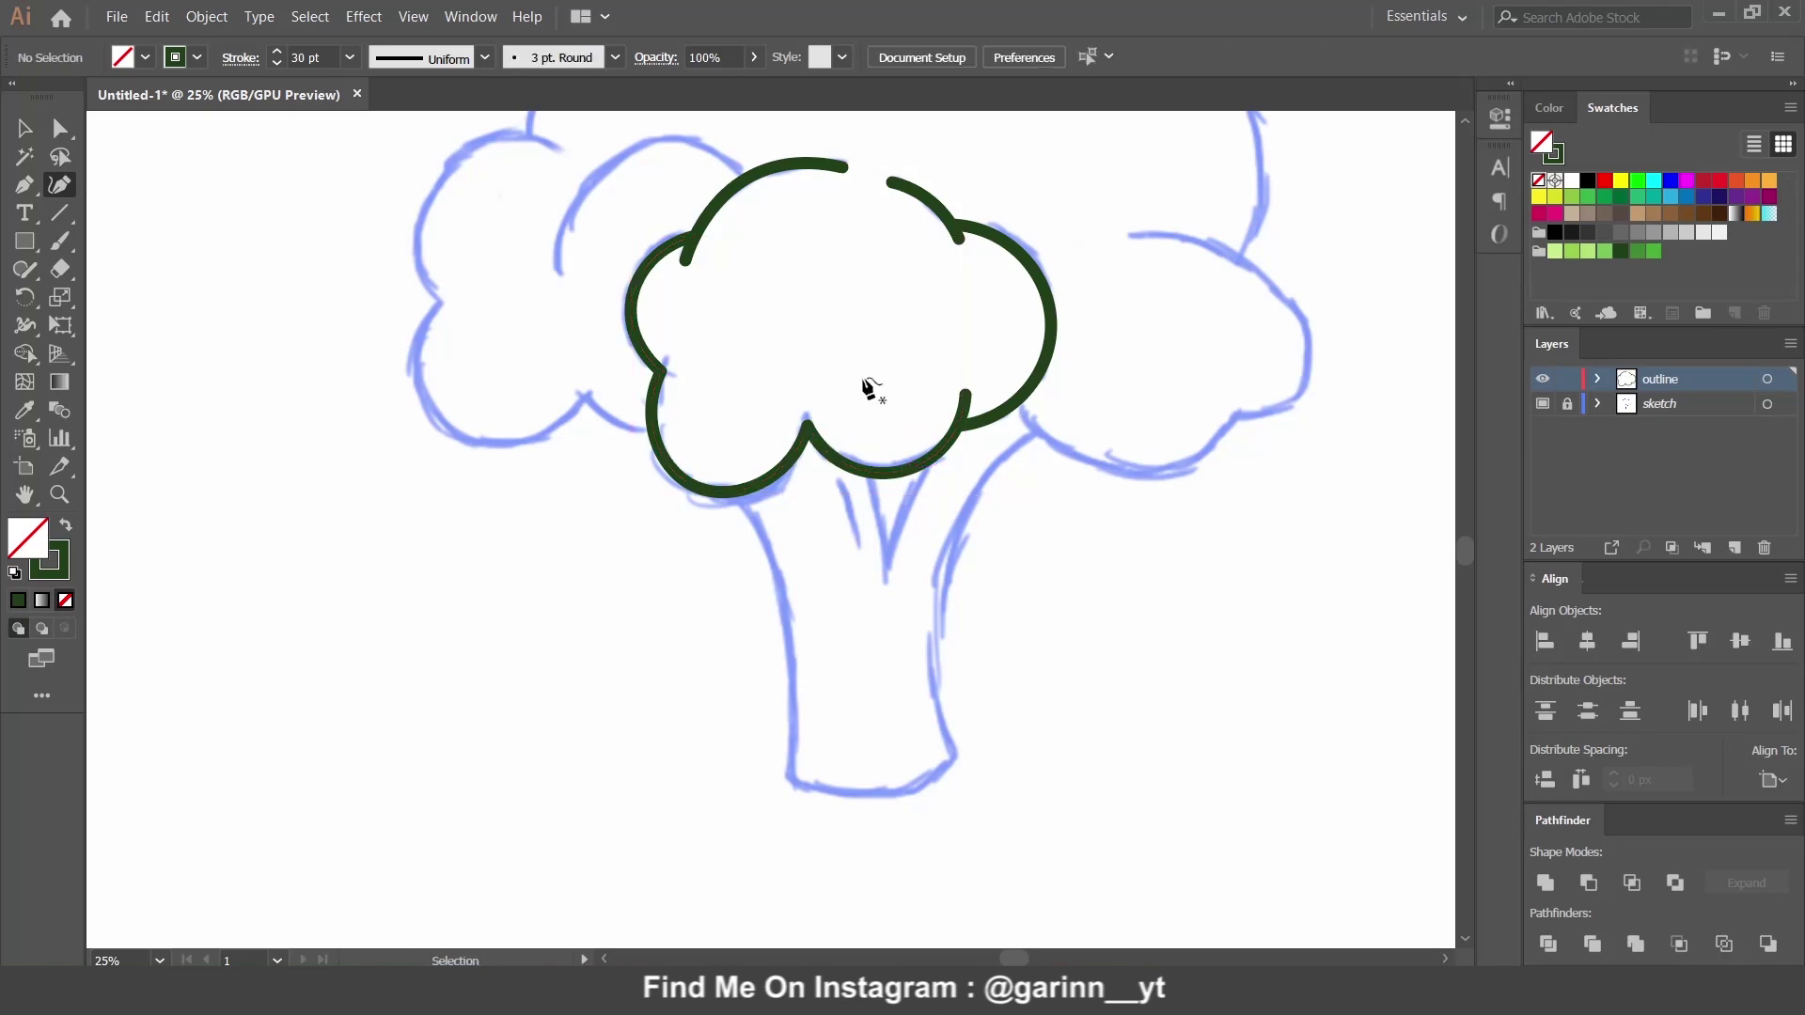
drag(752, 303, 787, 470)
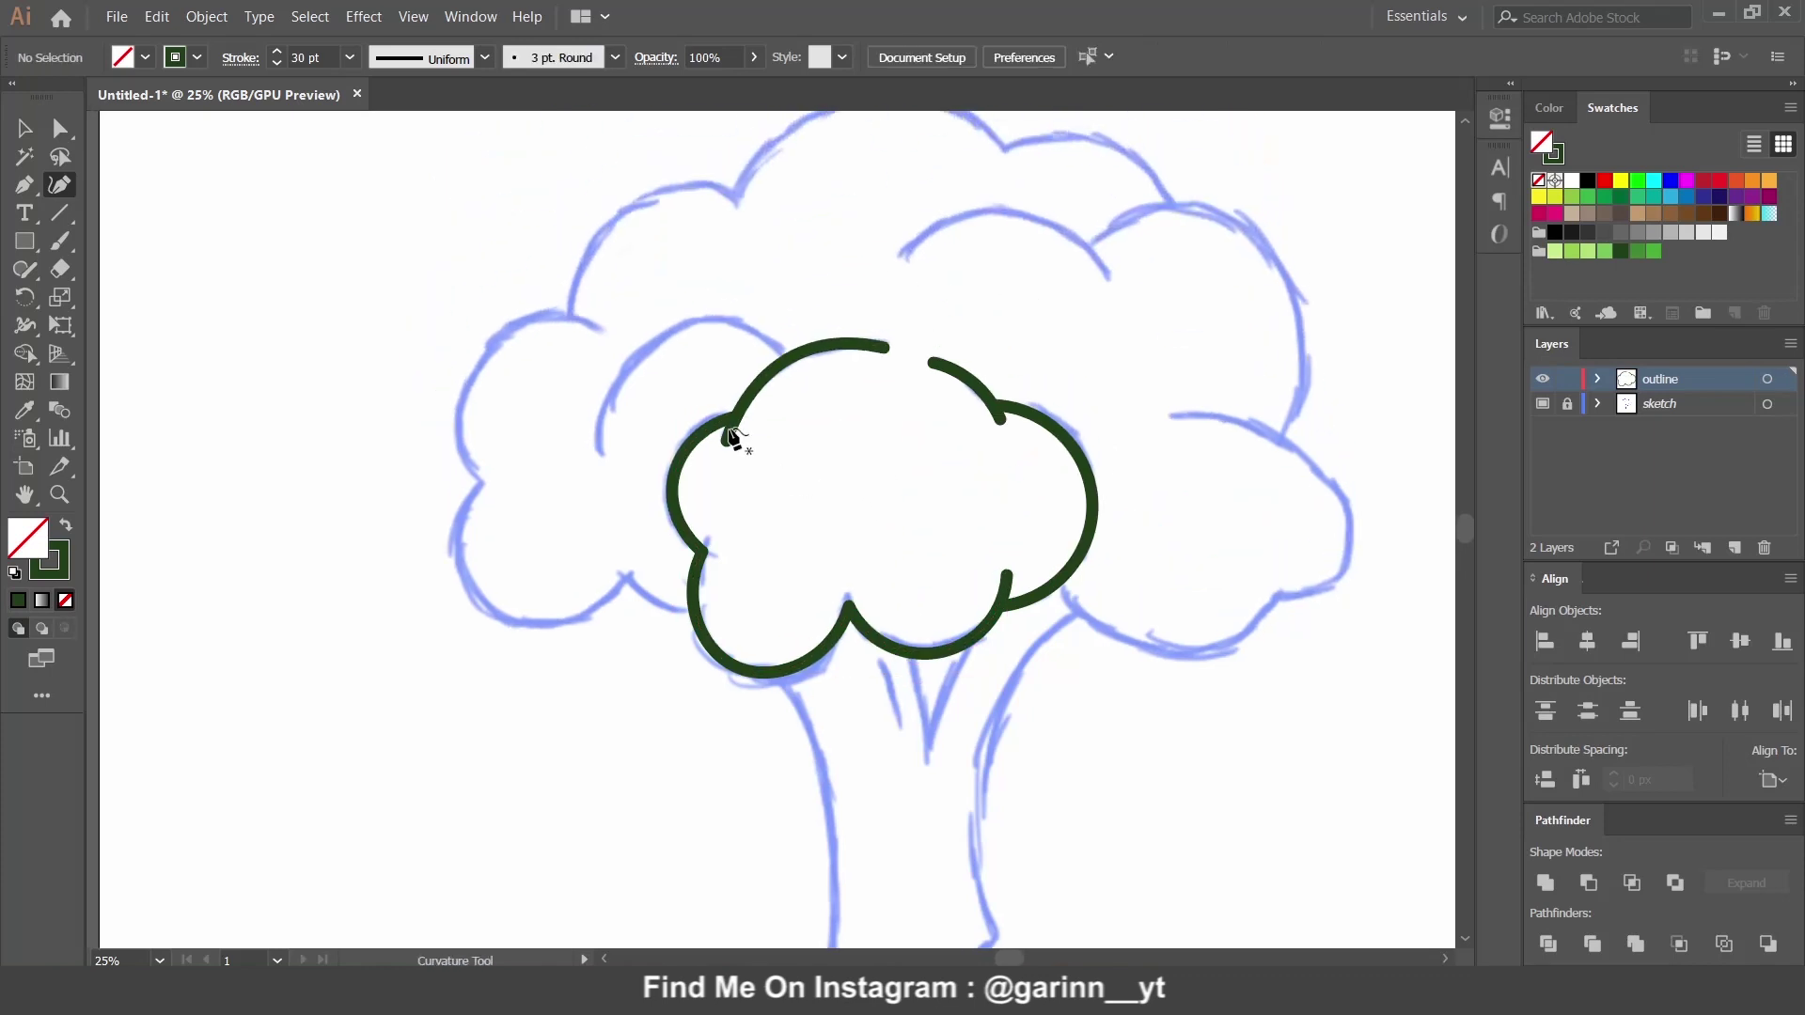
Draw a line over the left back floret and bend it into an arc.
click(598, 452)
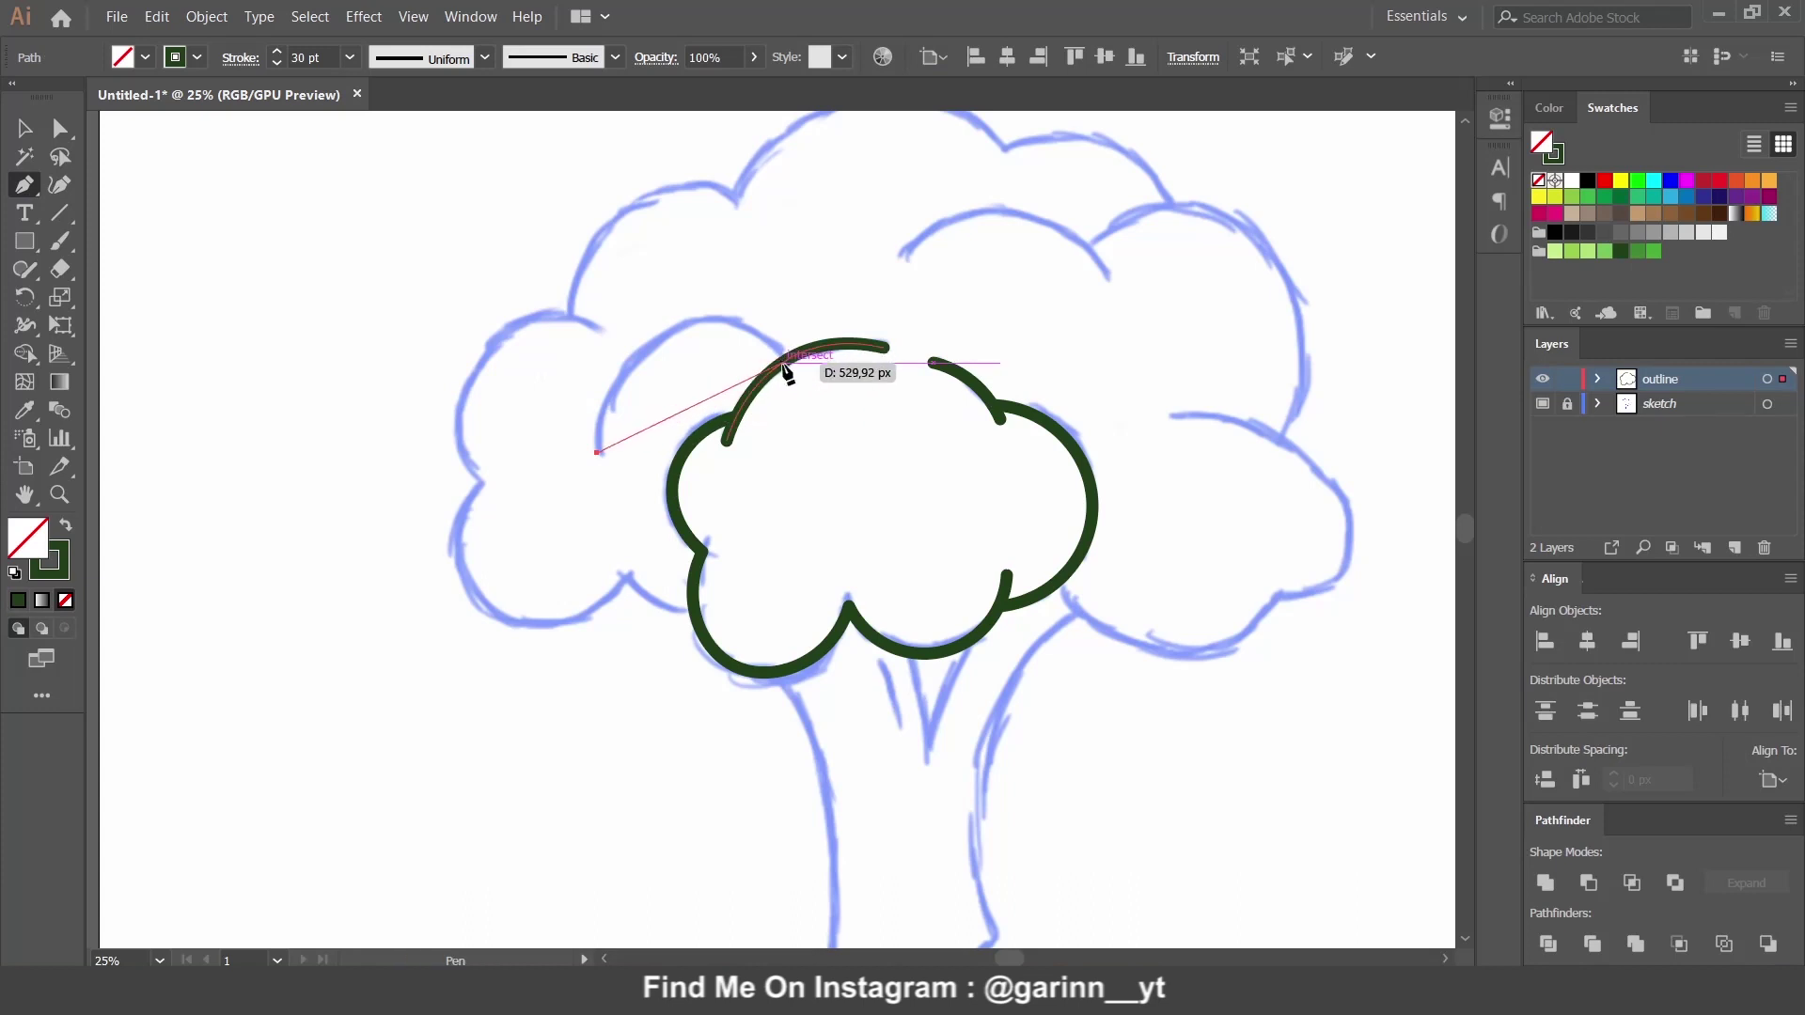
click(784, 366)
ctrl+click(843, 461)
click(58, 188)
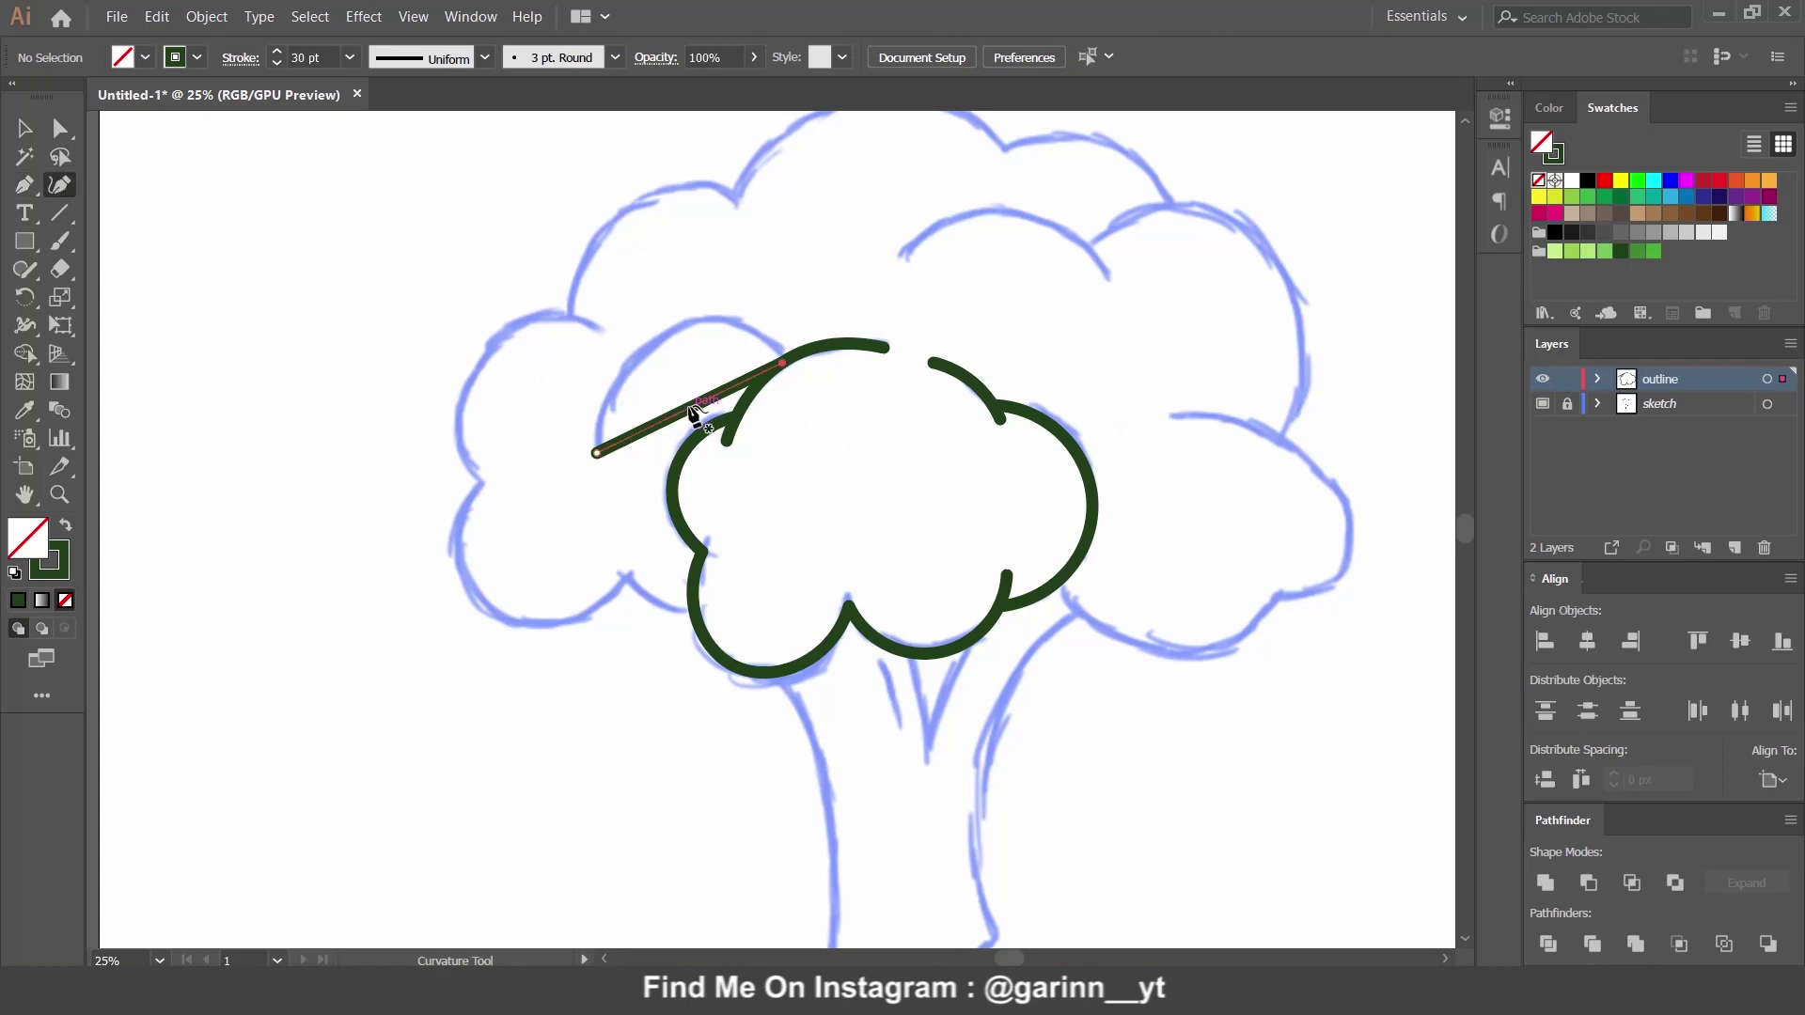
drag(691, 409, 670, 341)
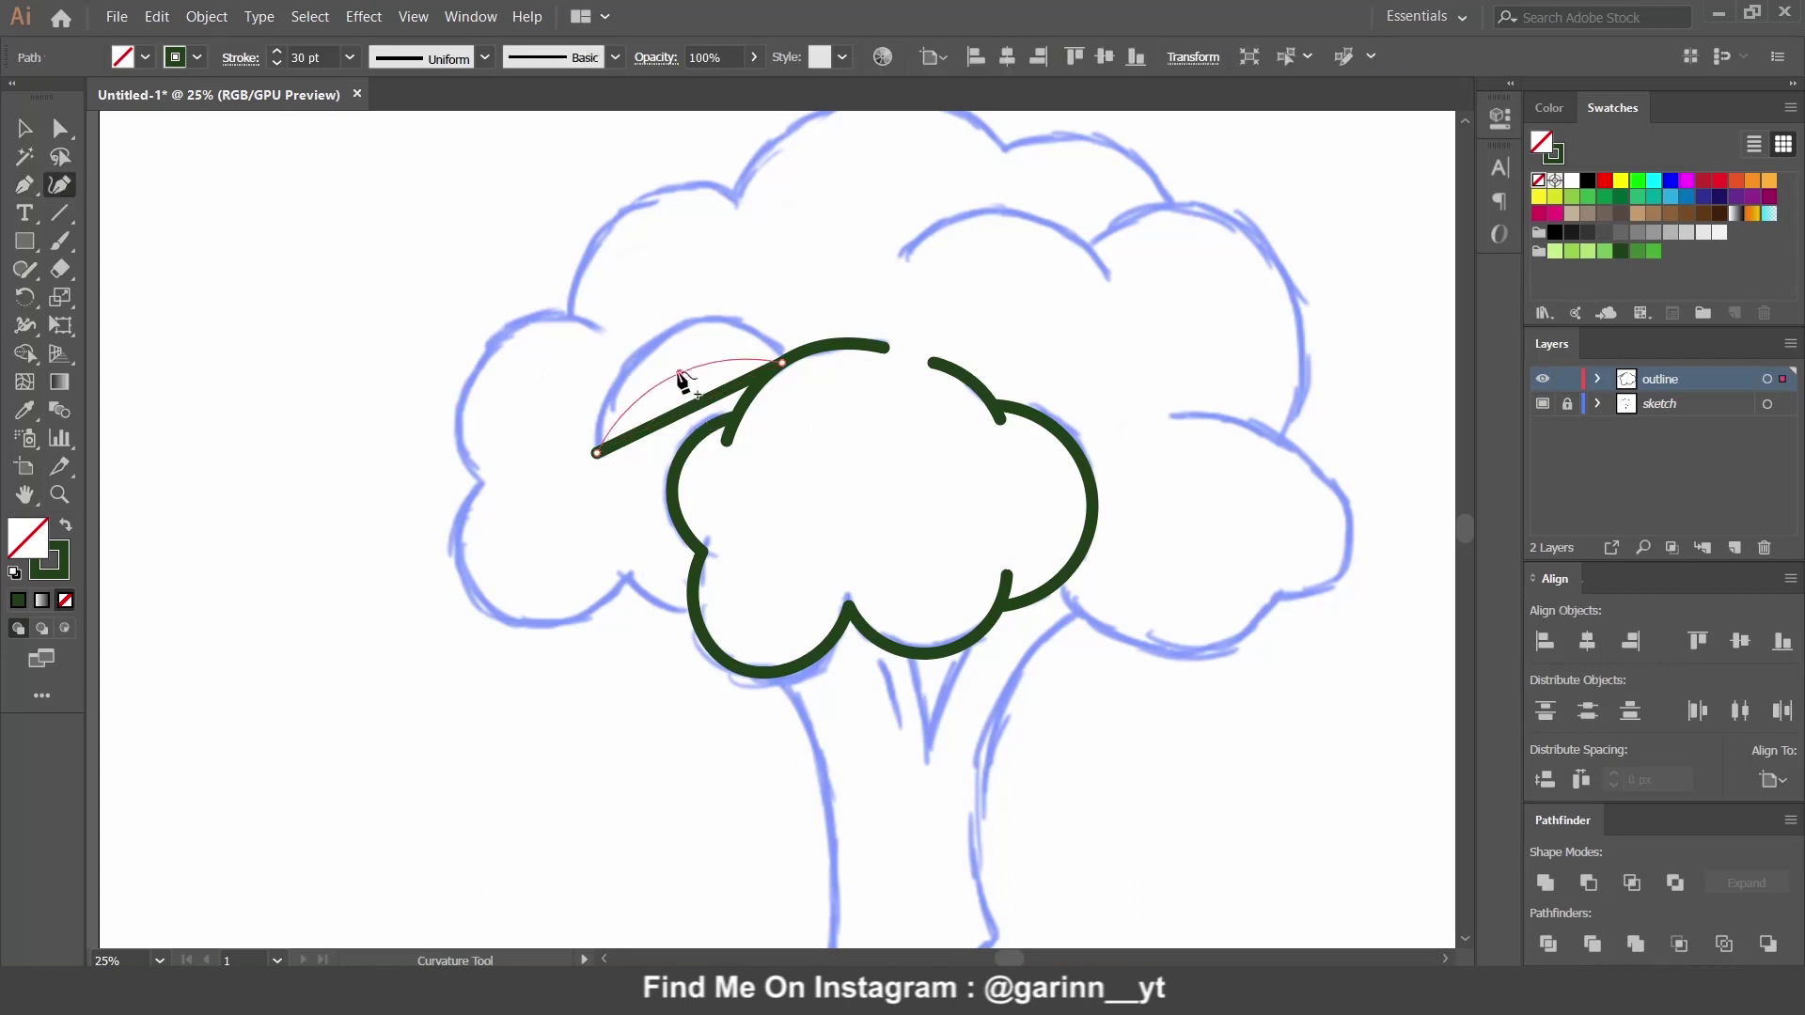
ctrl+click(762, 292)
Add a line inside the upper crown and curve it into an upward arc.
click(37, 185)
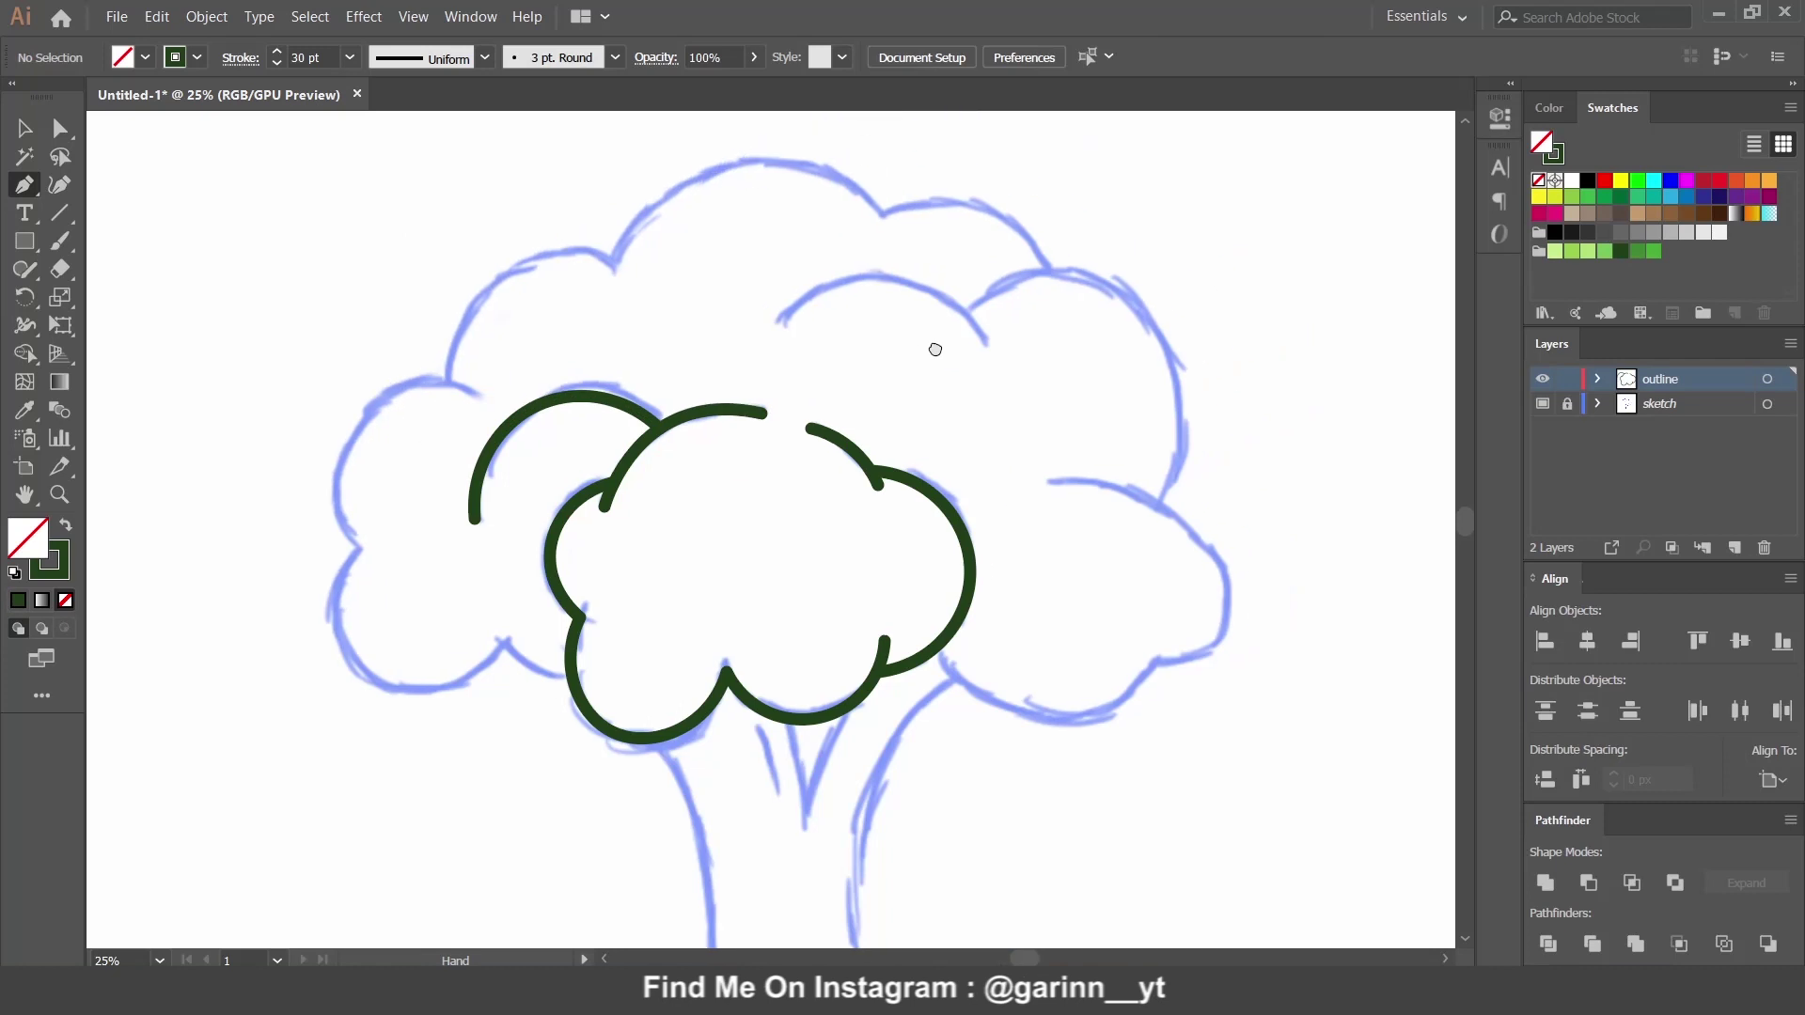
drag(1044, 292, 938, 346)
click(780, 320)
click(987, 340)
ctrl+click(137, 235)
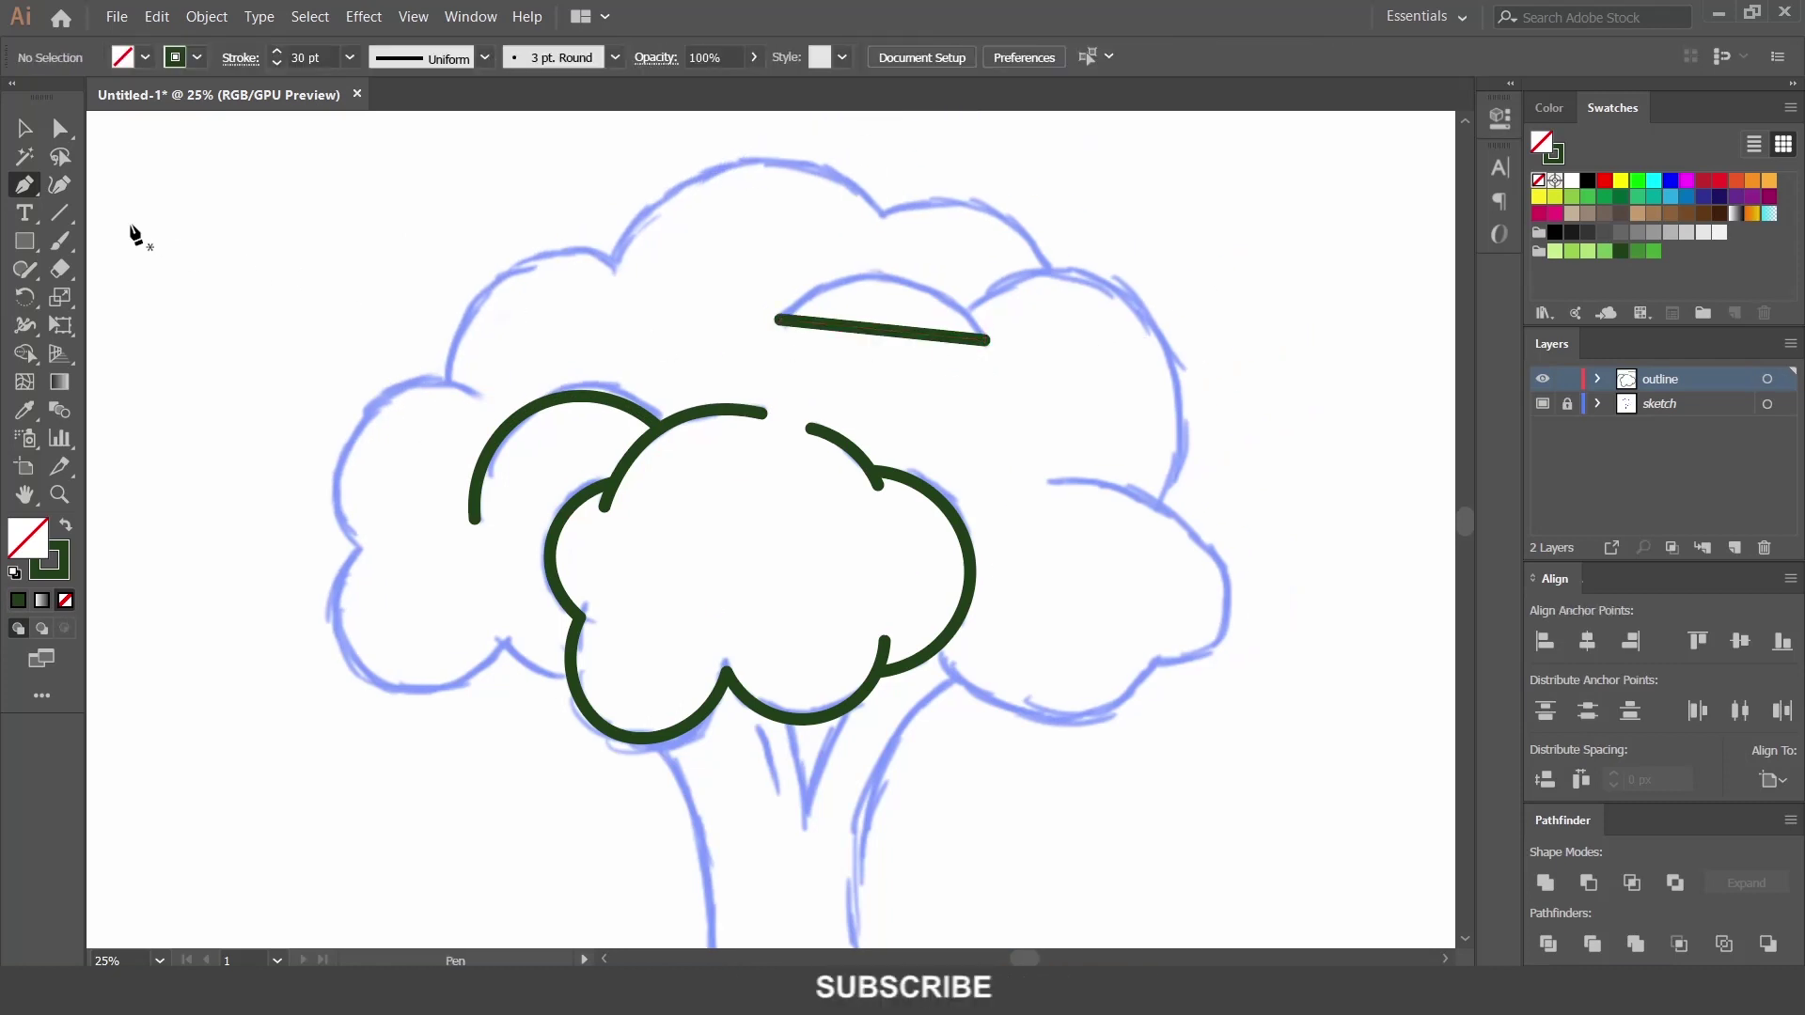
click(883, 330)
ctrl+click(894, 350)
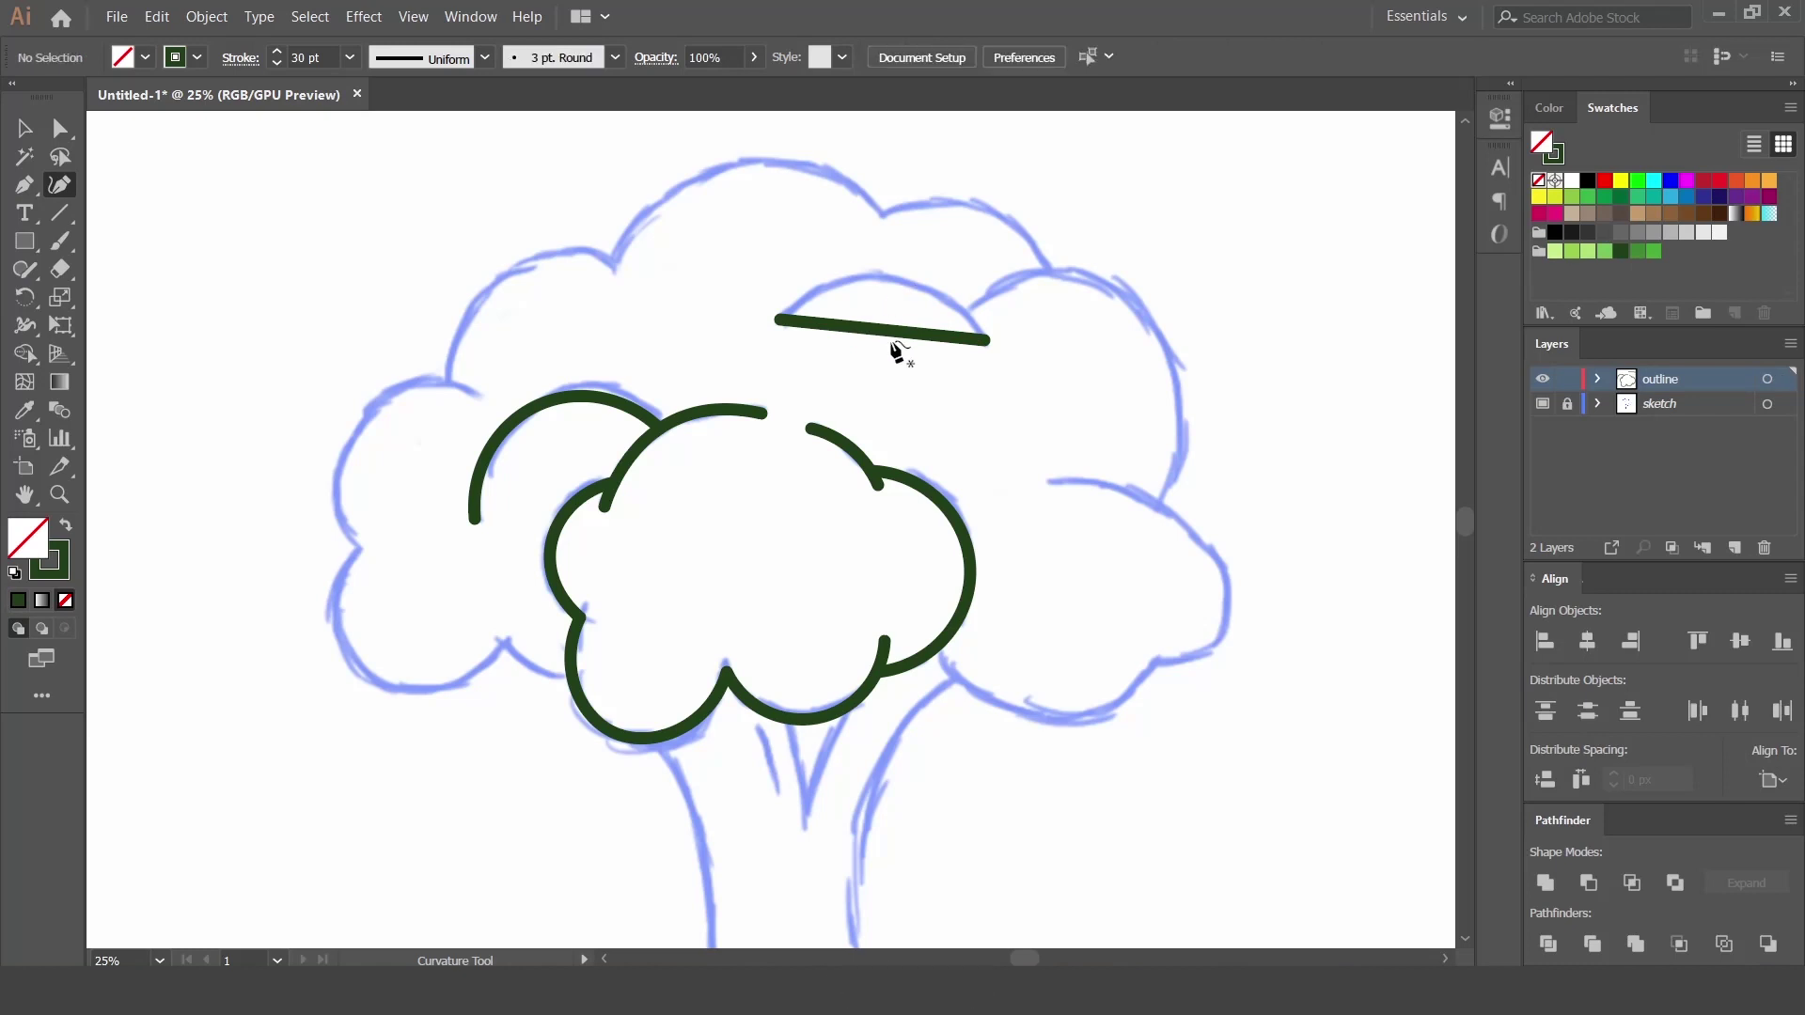
click(894, 334)
drag(886, 335, 894, 282)
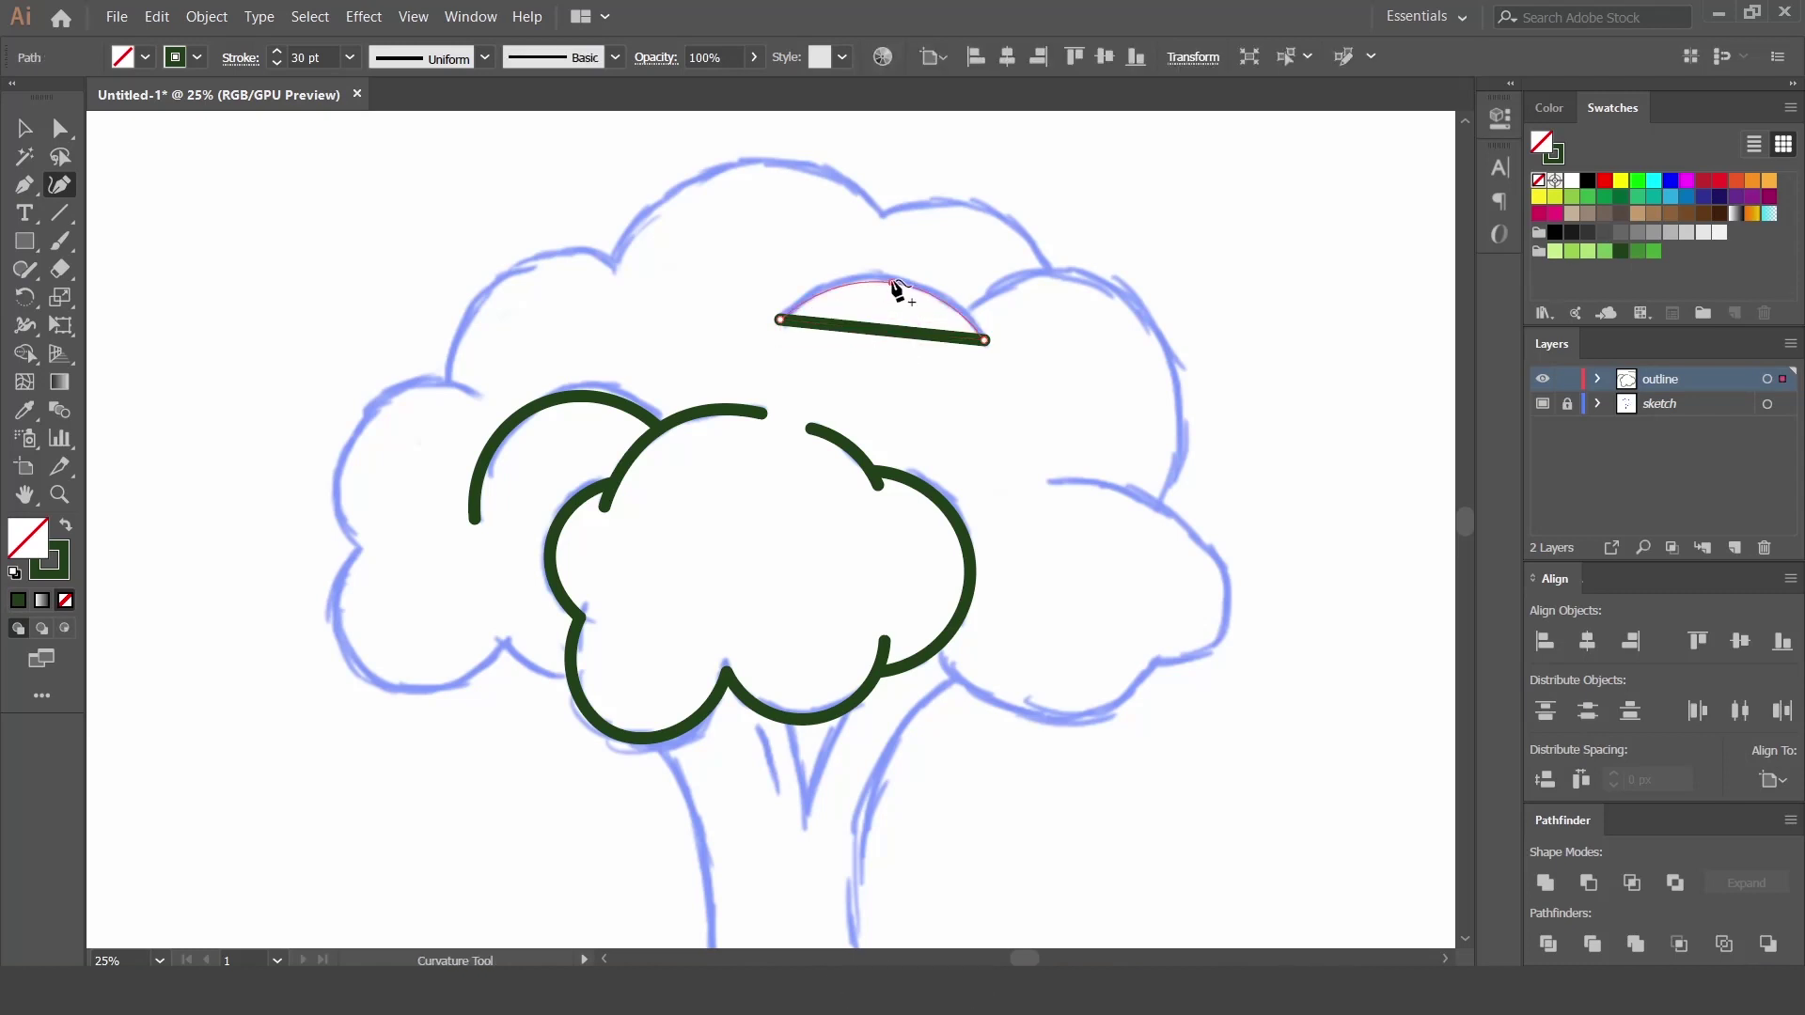
ctrl+click(898, 401)
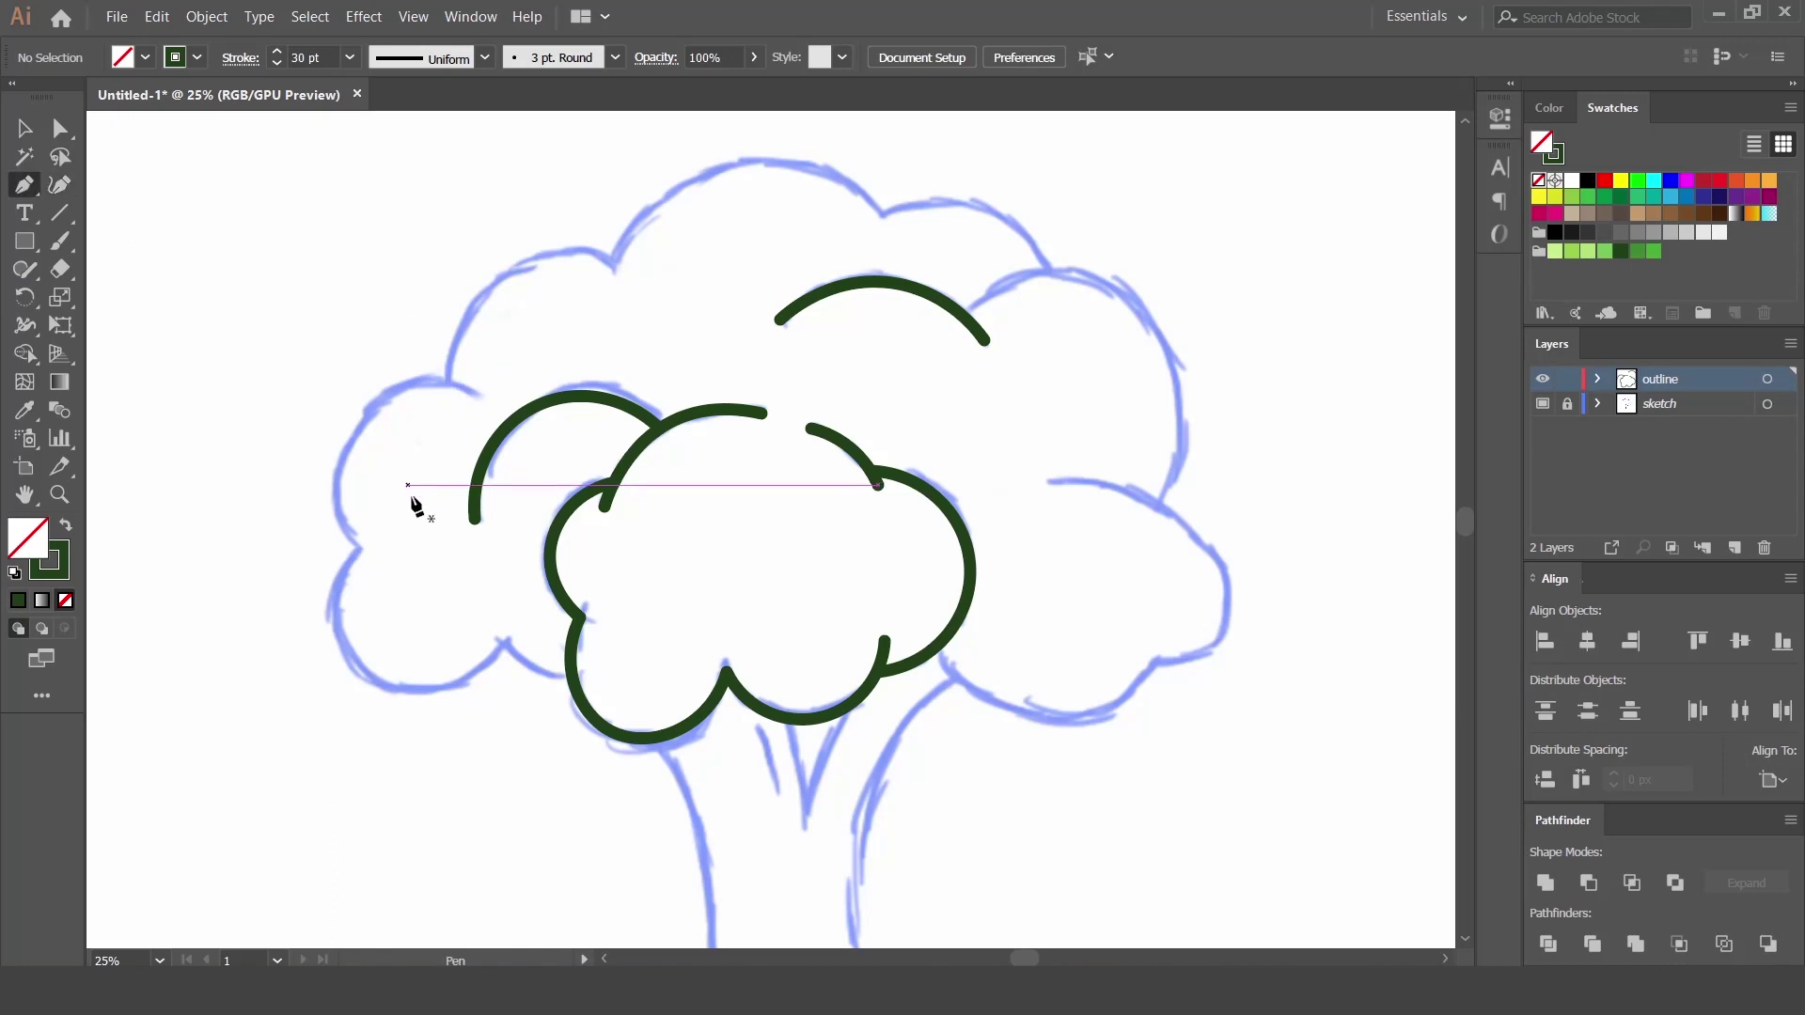
Draw a zigzag path outlining the left floret from the lower outline's end.
drag(411, 503, 584, 395)
ctrl+click(755, 575)
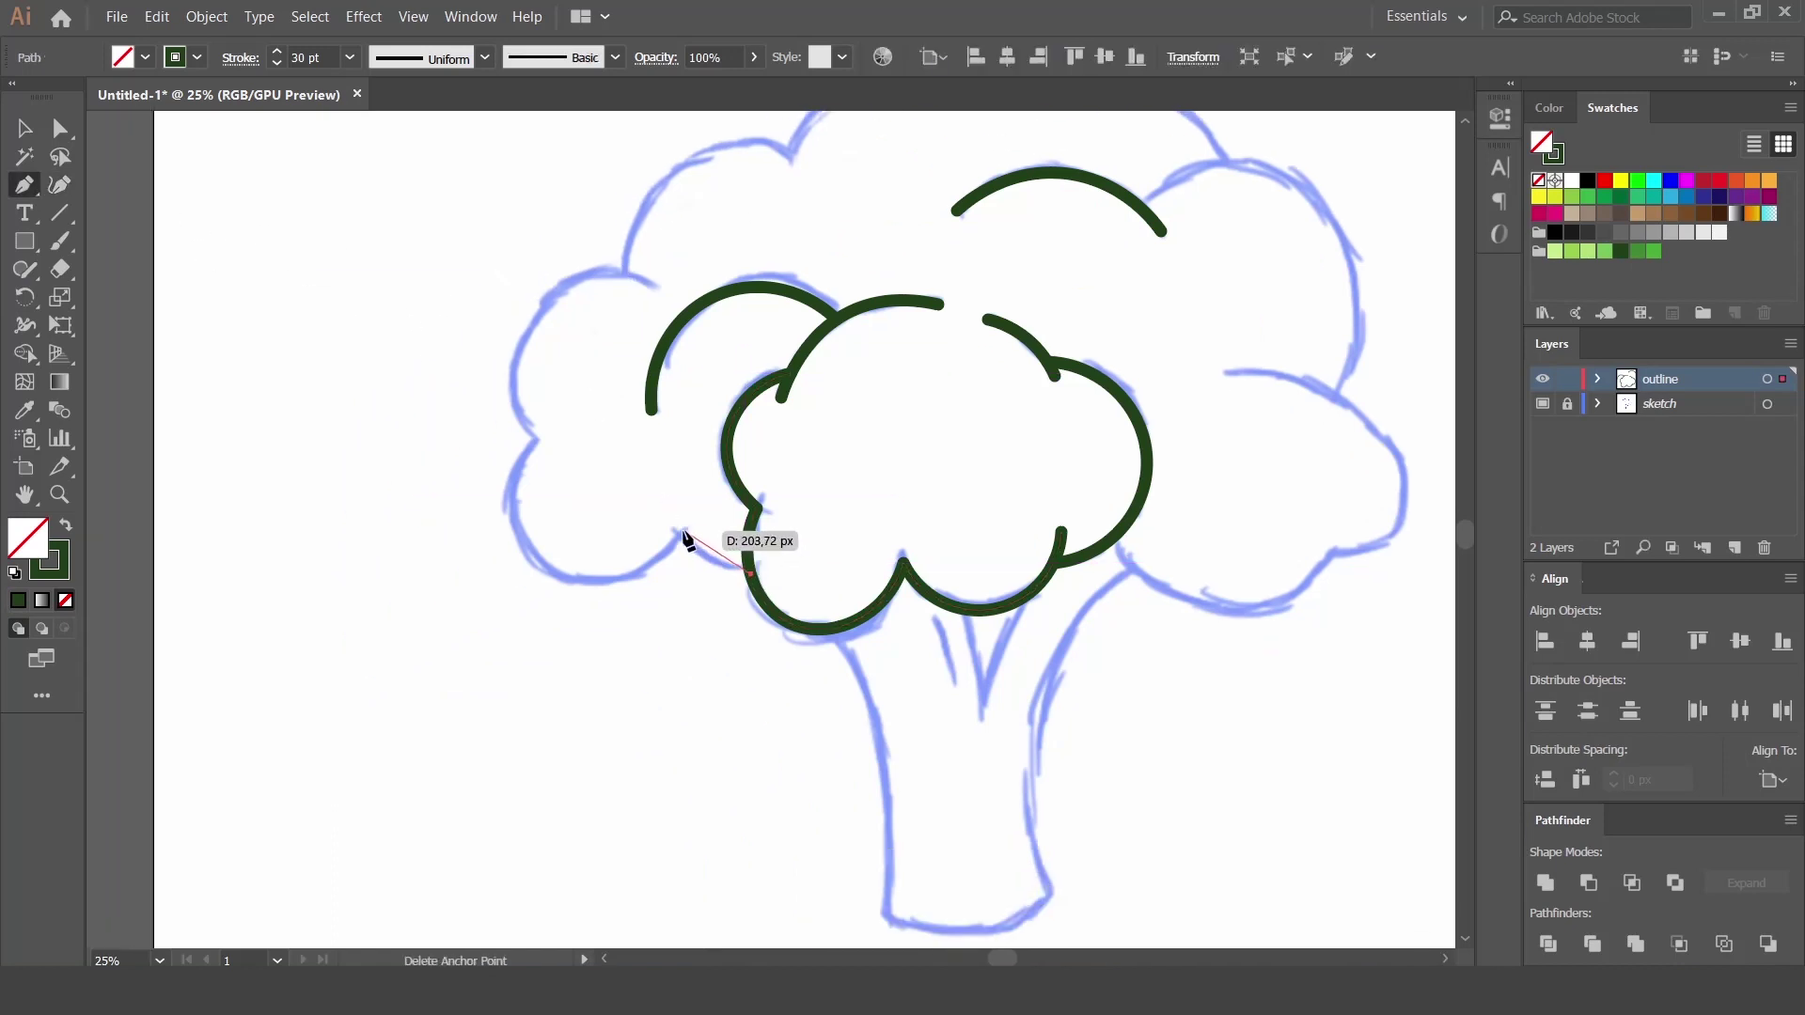
click(536, 438)
click(653, 286)
key(Escape)
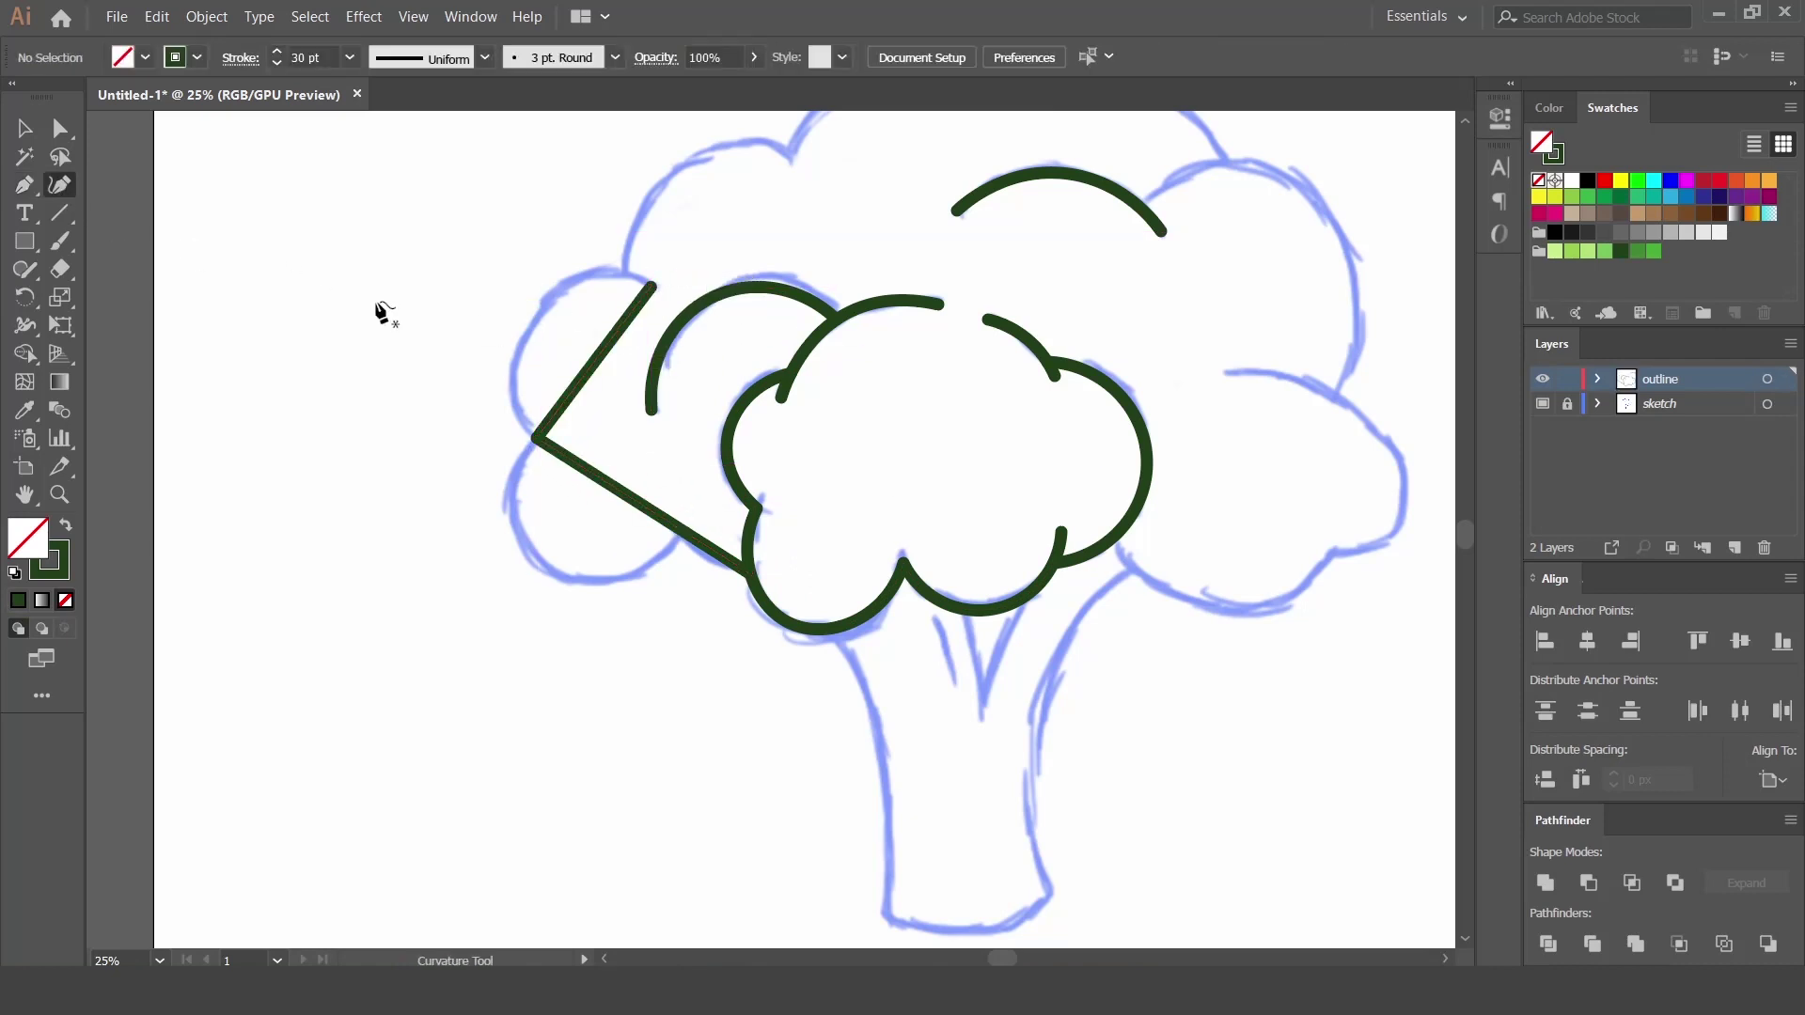
Round each part of the left floret zigzag into lobes with the Curvature tool.
click(601, 377)
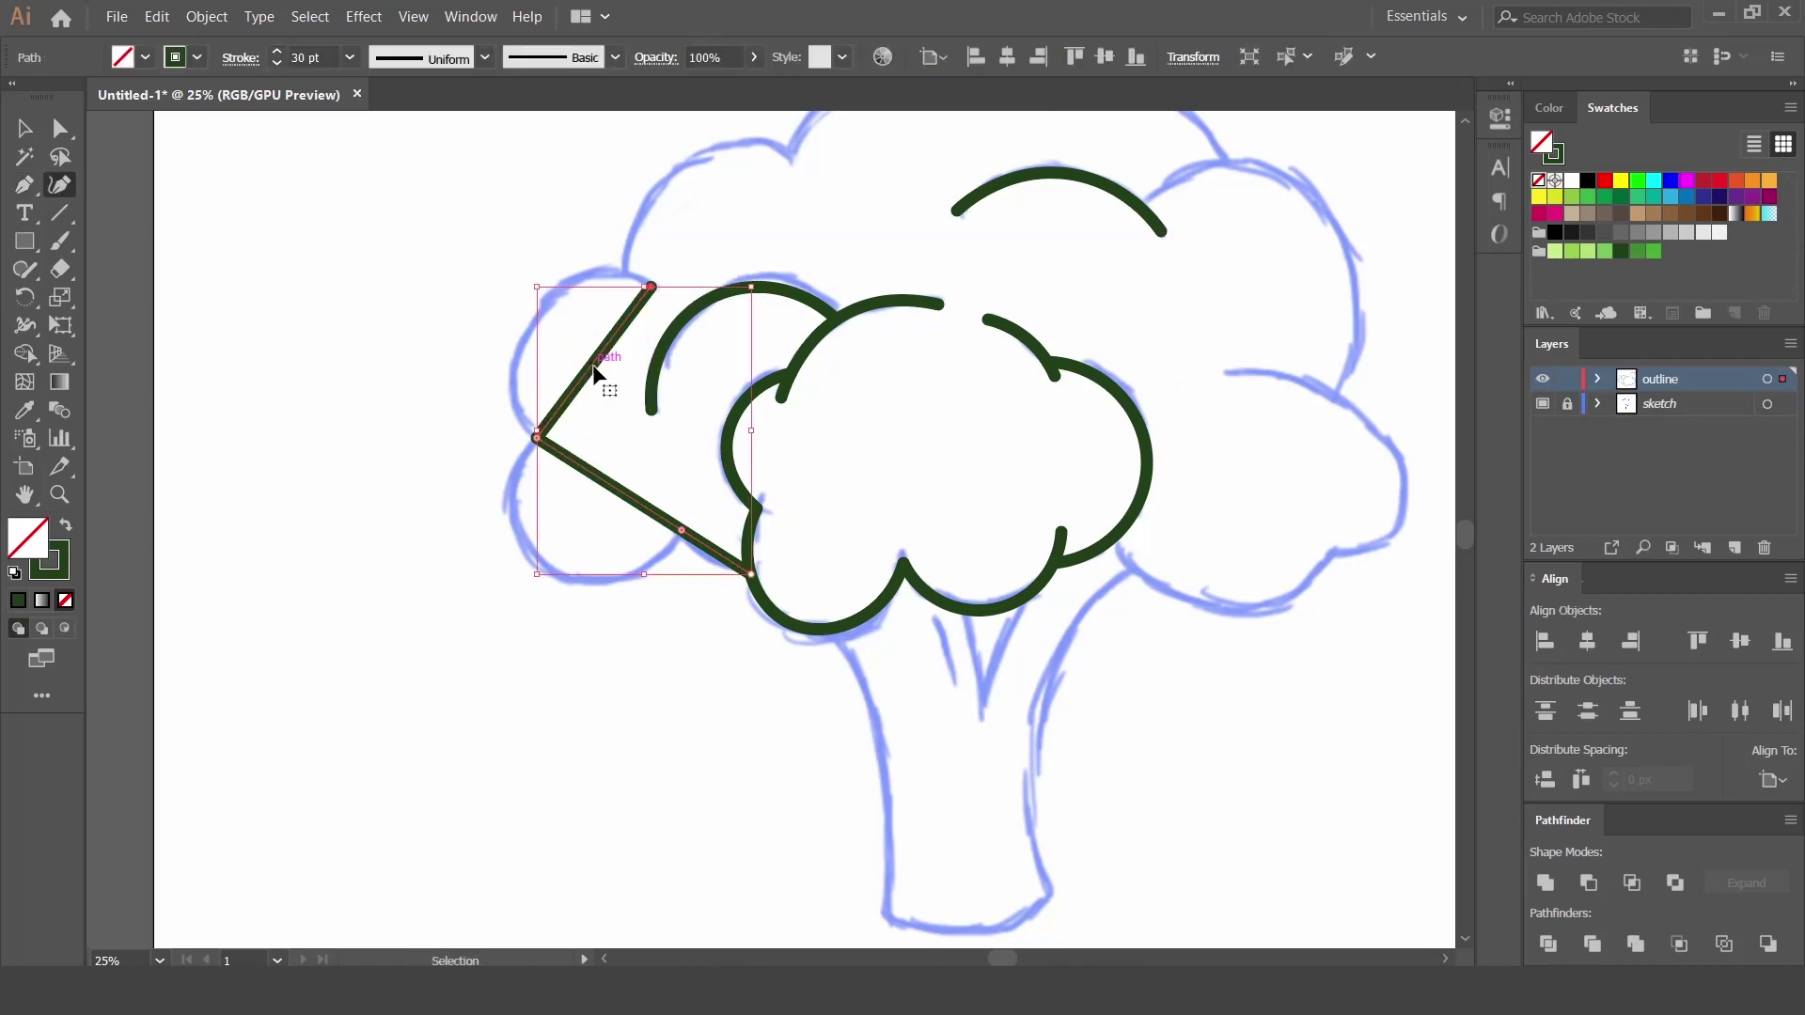
click(527, 328)
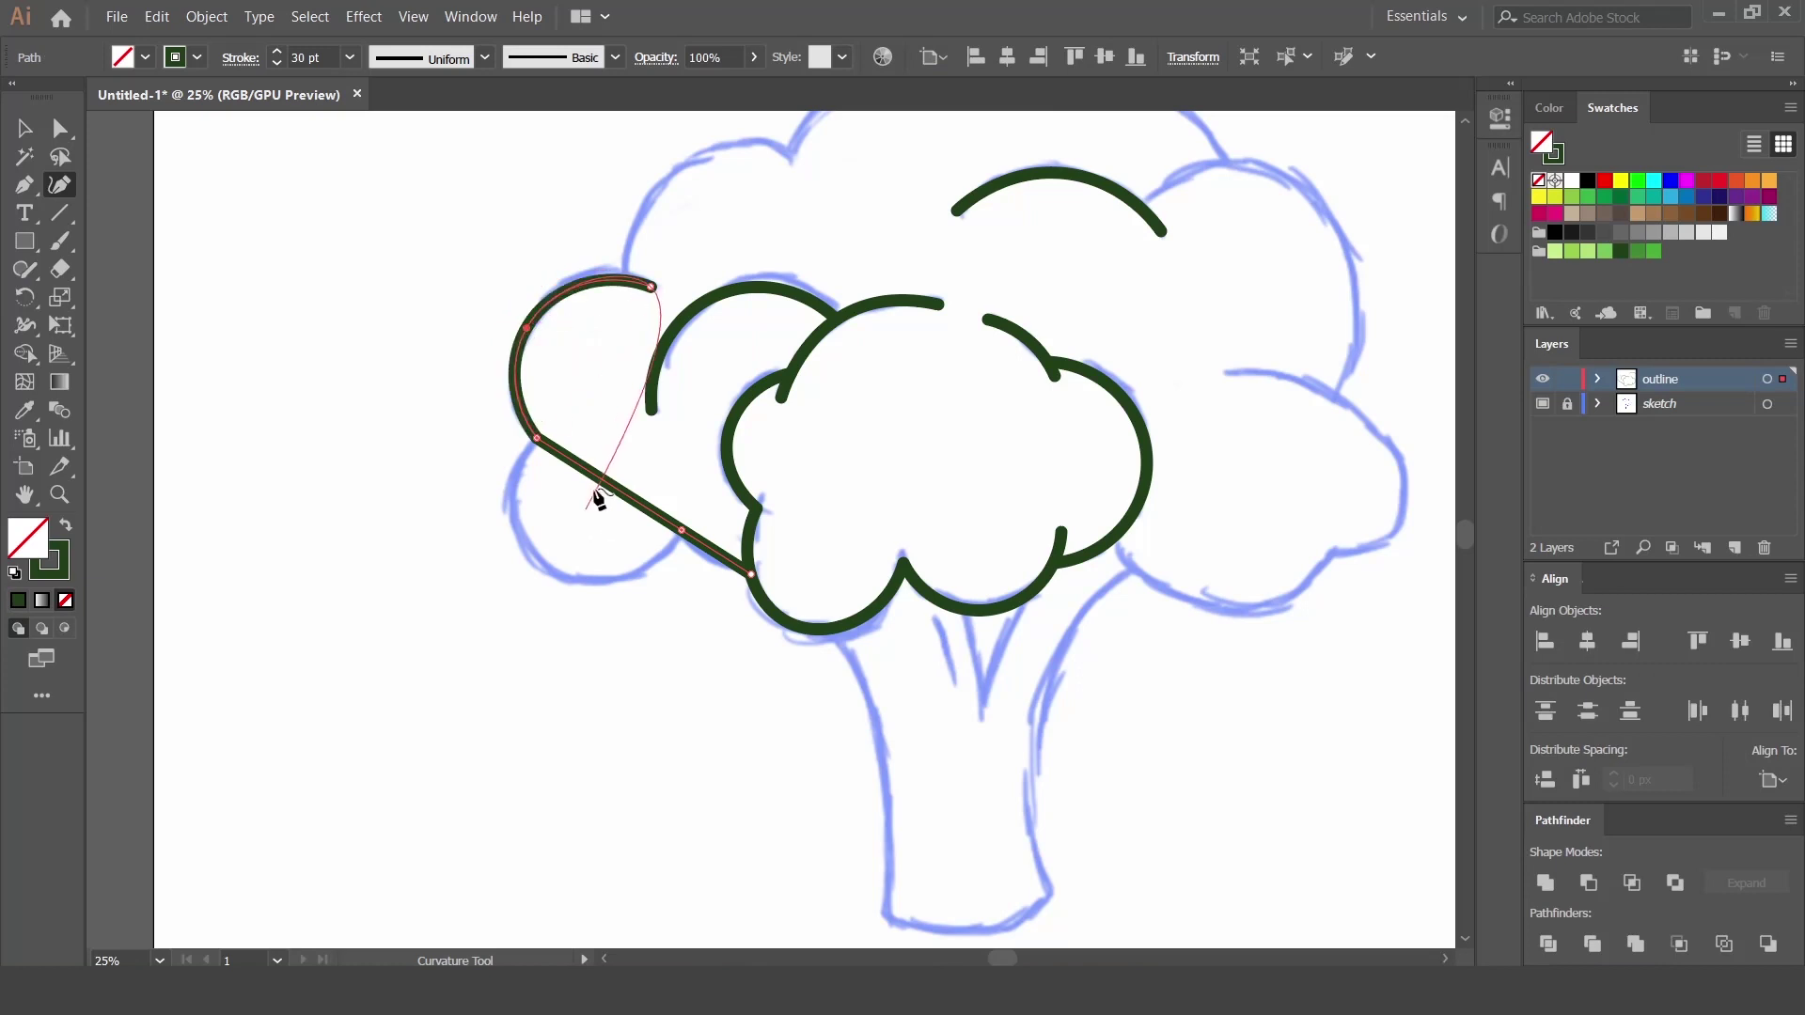
click(557, 570)
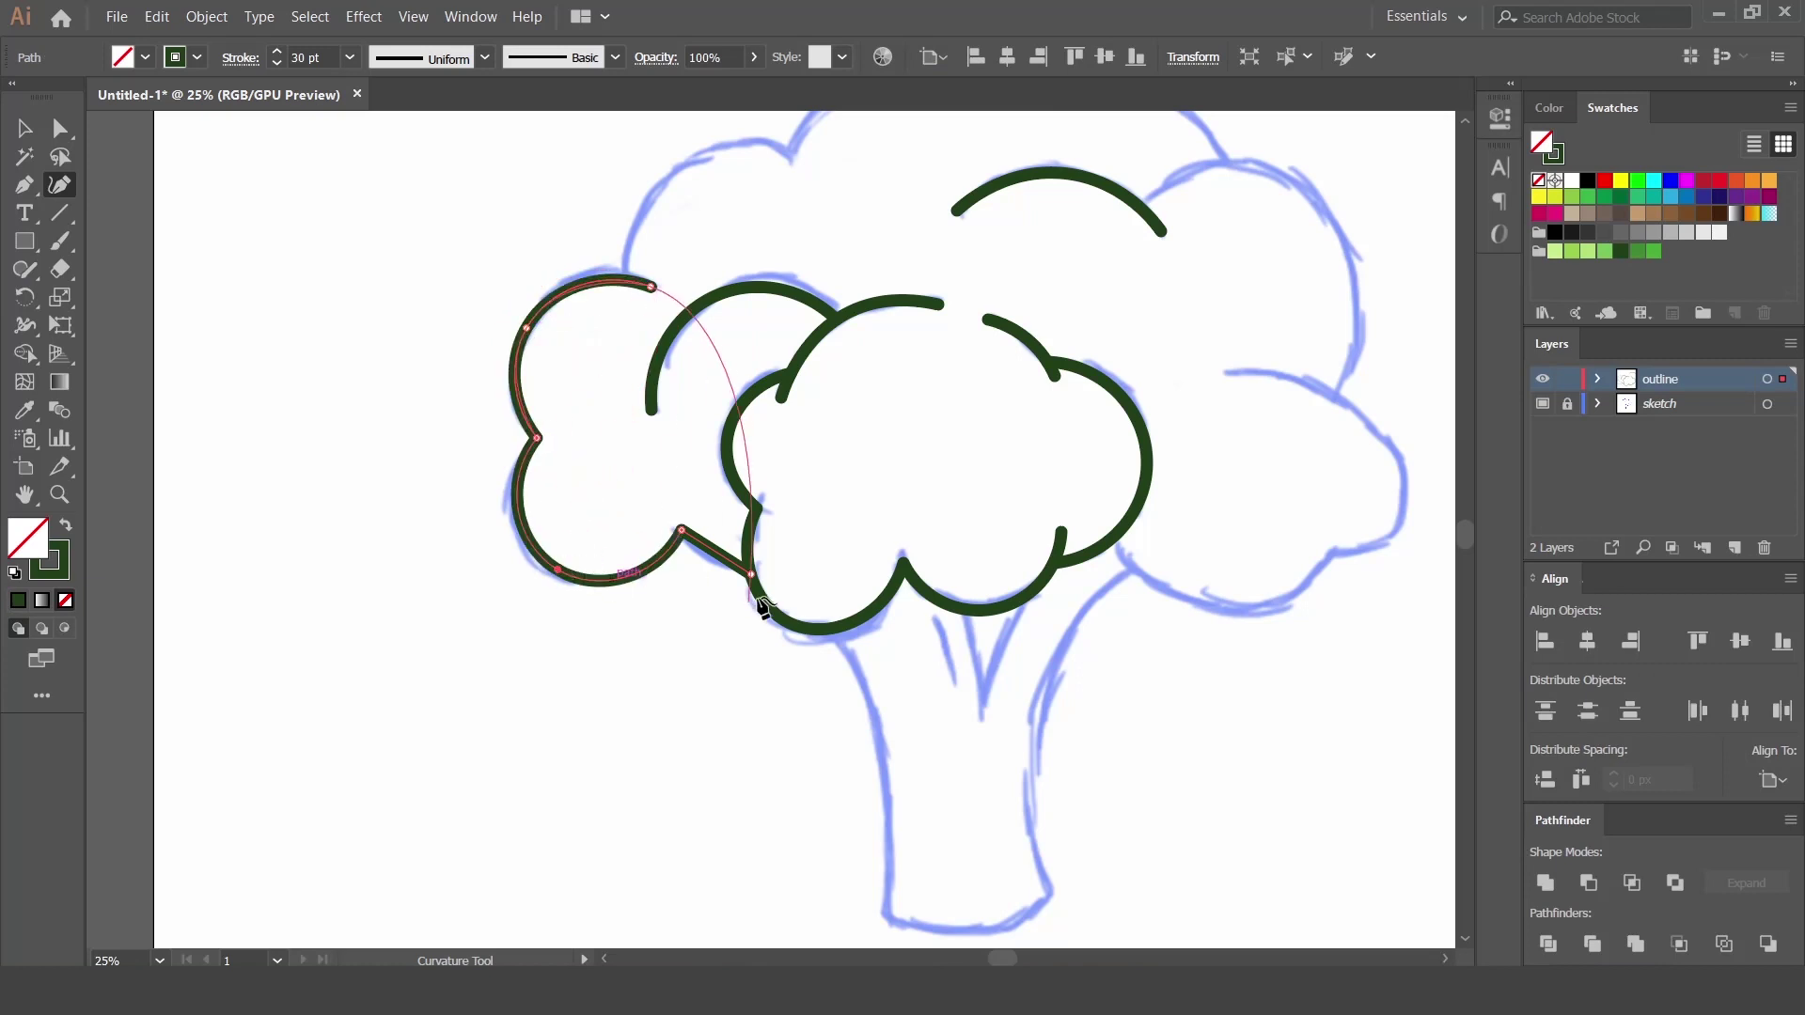
click(708, 570)
ctrl+click(716, 656)
drag(848, 406, 677, 632)
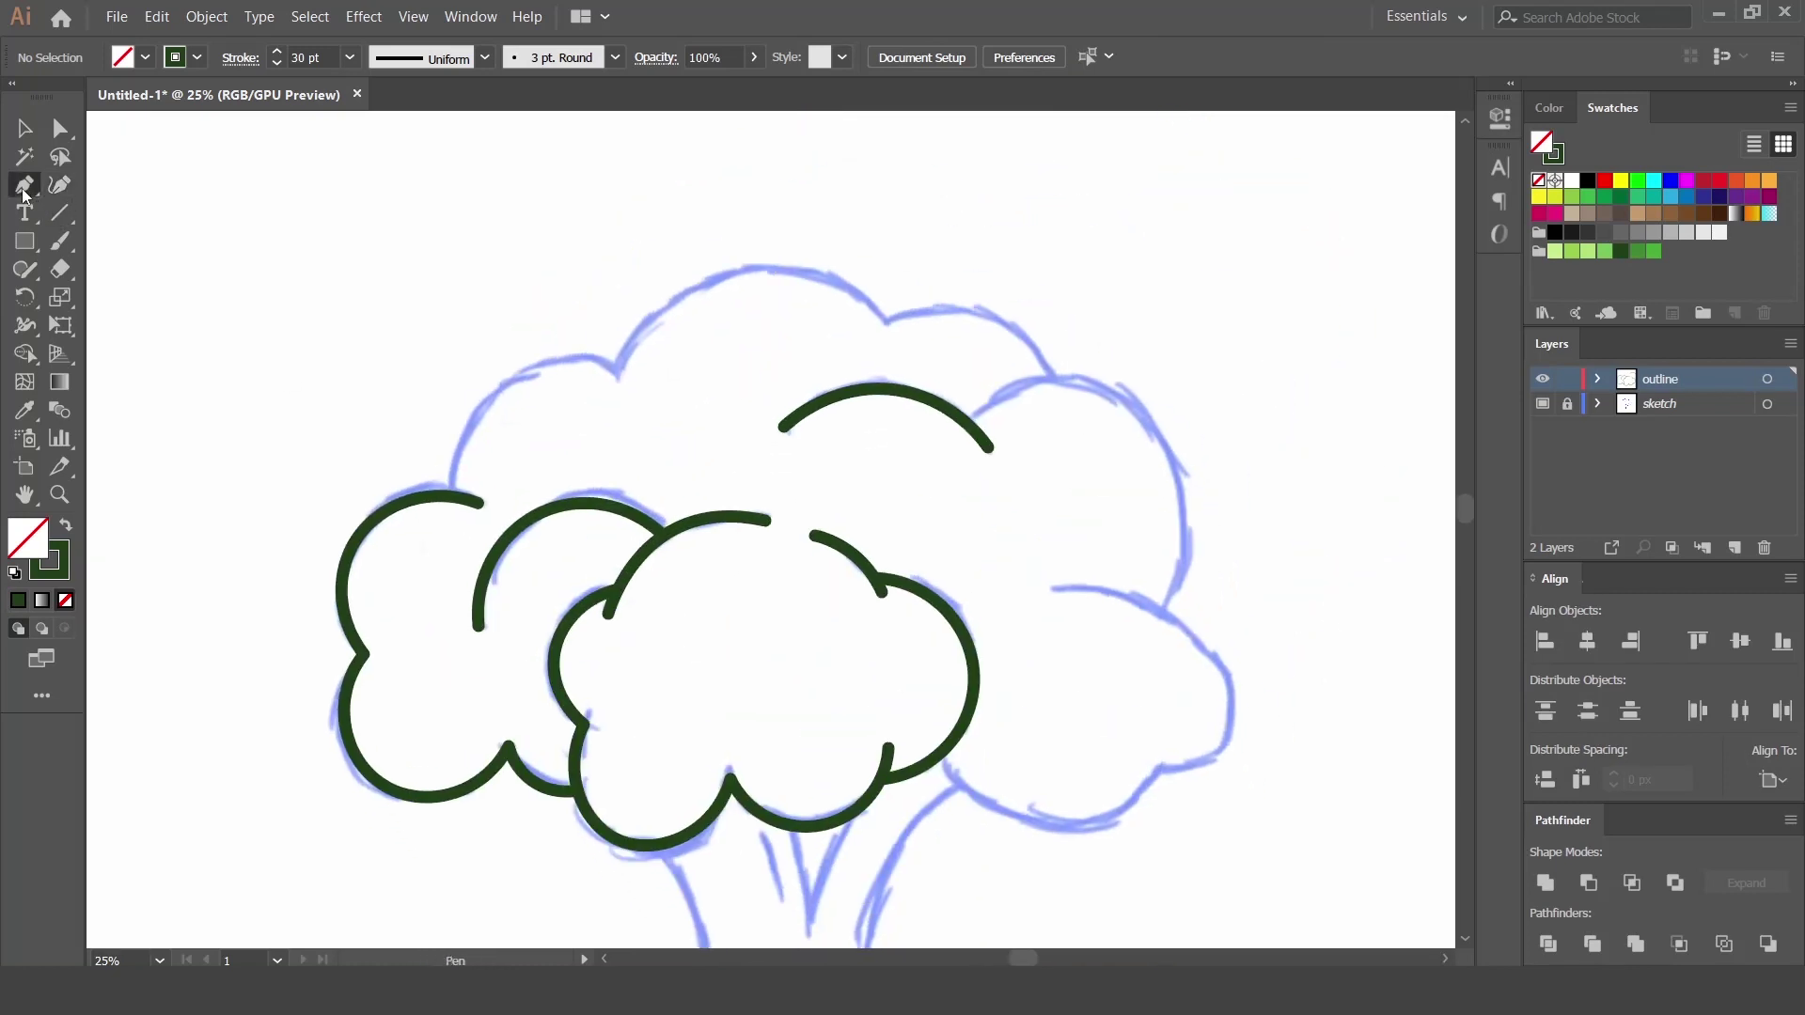
Place a Pen path of points along the crown's top edge.
click(452, 496)
click(622, 371)
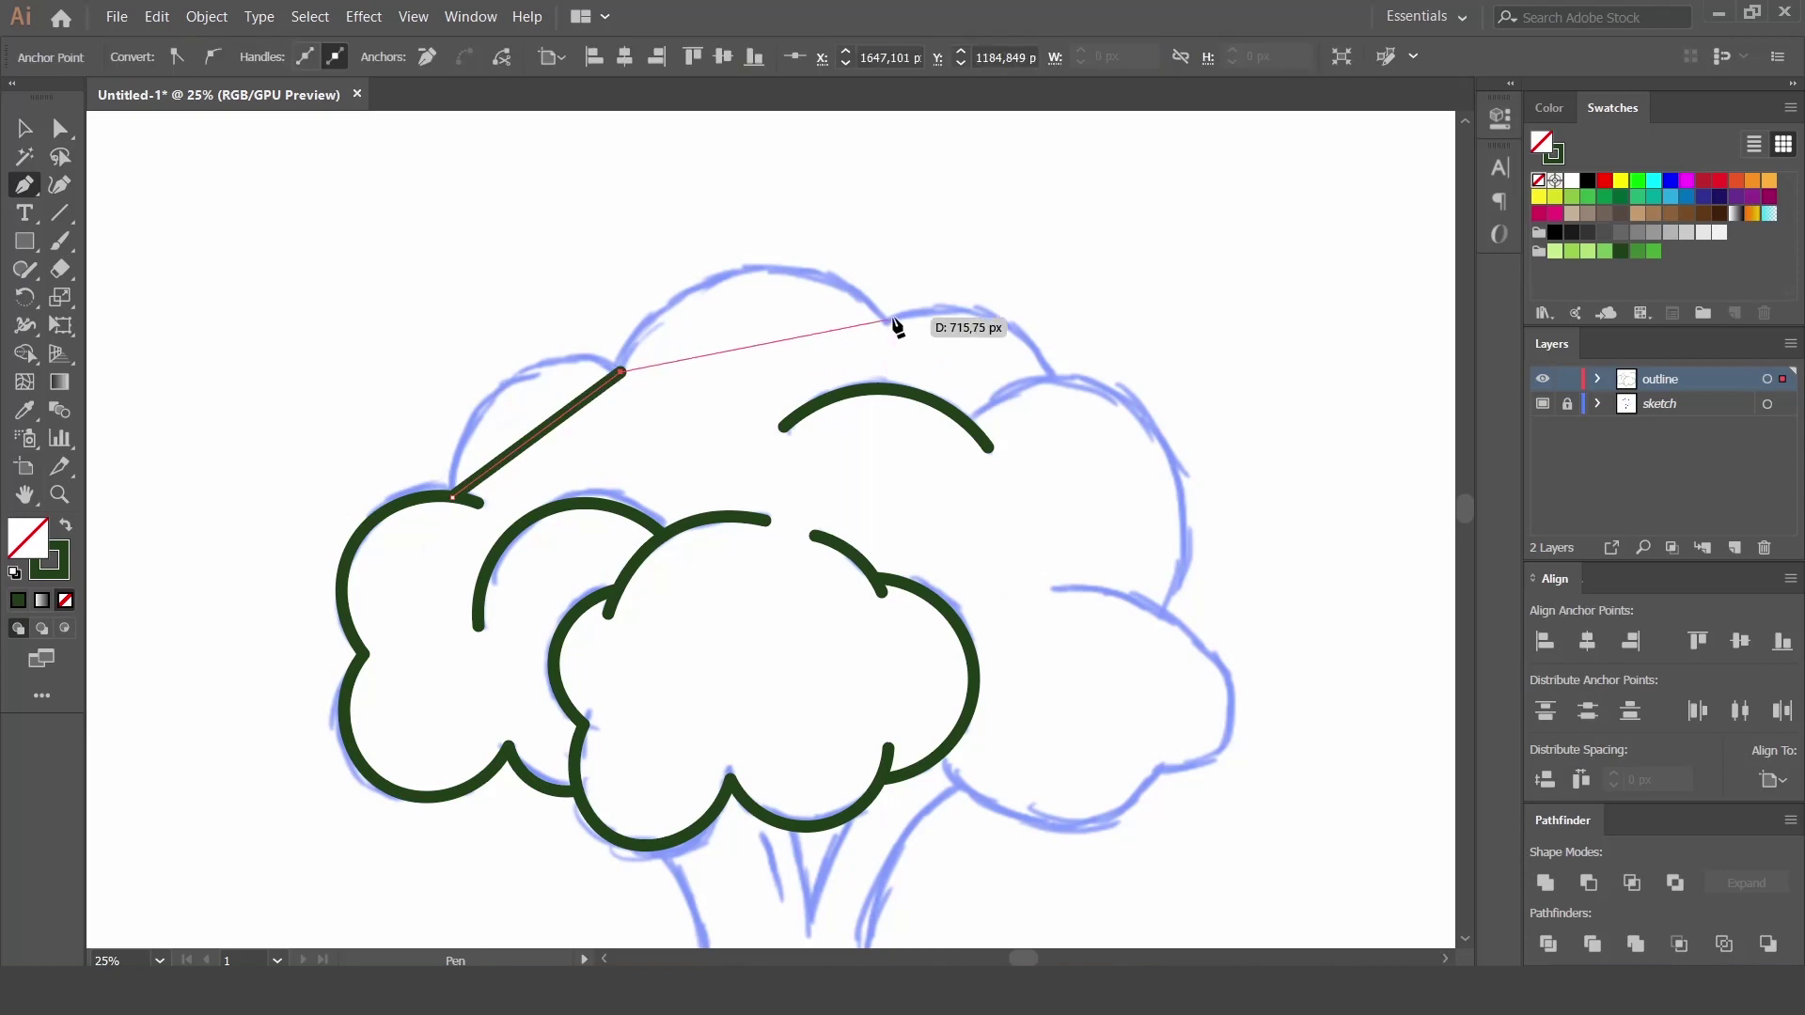
click(888, 323)
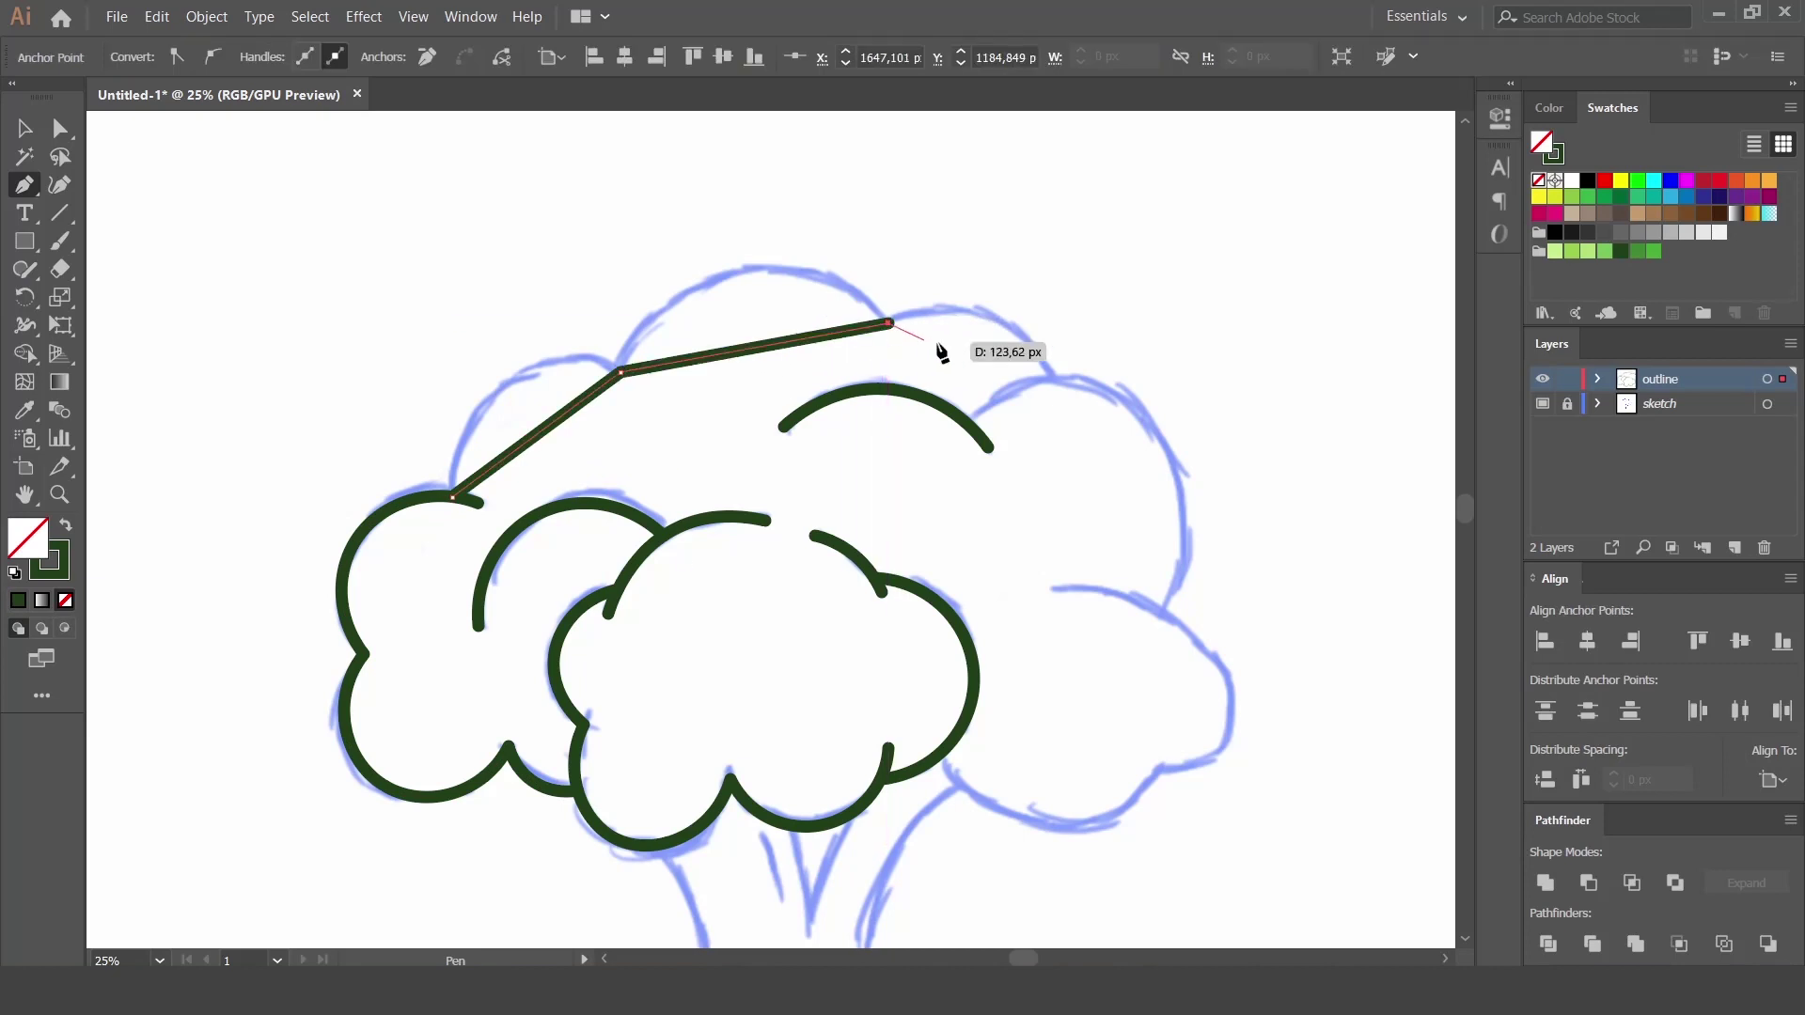
click(1054, 380)
ctrl+click(301, 301)
Bend the crown top segments into arcs following the sketch's bumps.
click(71, 190)
click(542, 431)
drag(545, 438, 511, 385)
mouse_move(748, 348)
mouse_down()
mouse_move(743, 278)
mouse_move(767, 270)
mouse_up()
drag(955, 349, 950, 303)
ctrl+click(143, 175)
Add a segment down the right floret's edge and curve it into an arc.
key(p)
click(971, 428)
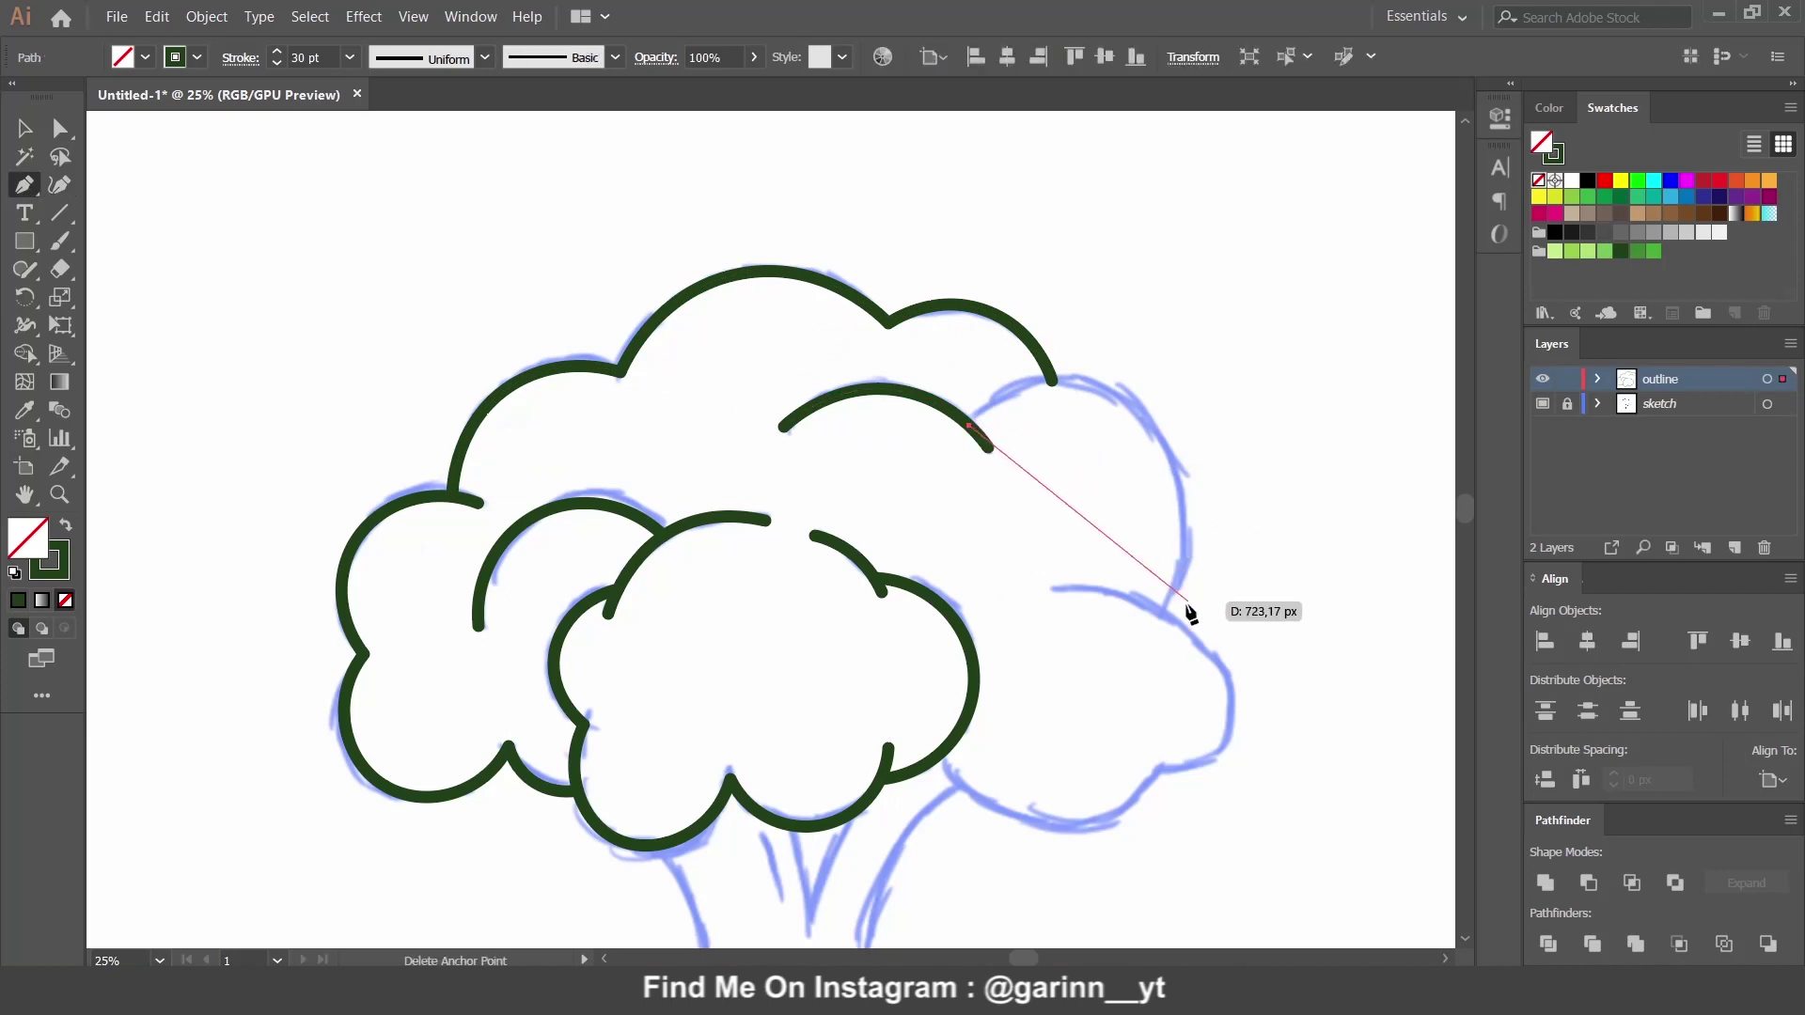
click(1173, 615)
click(62, 185)
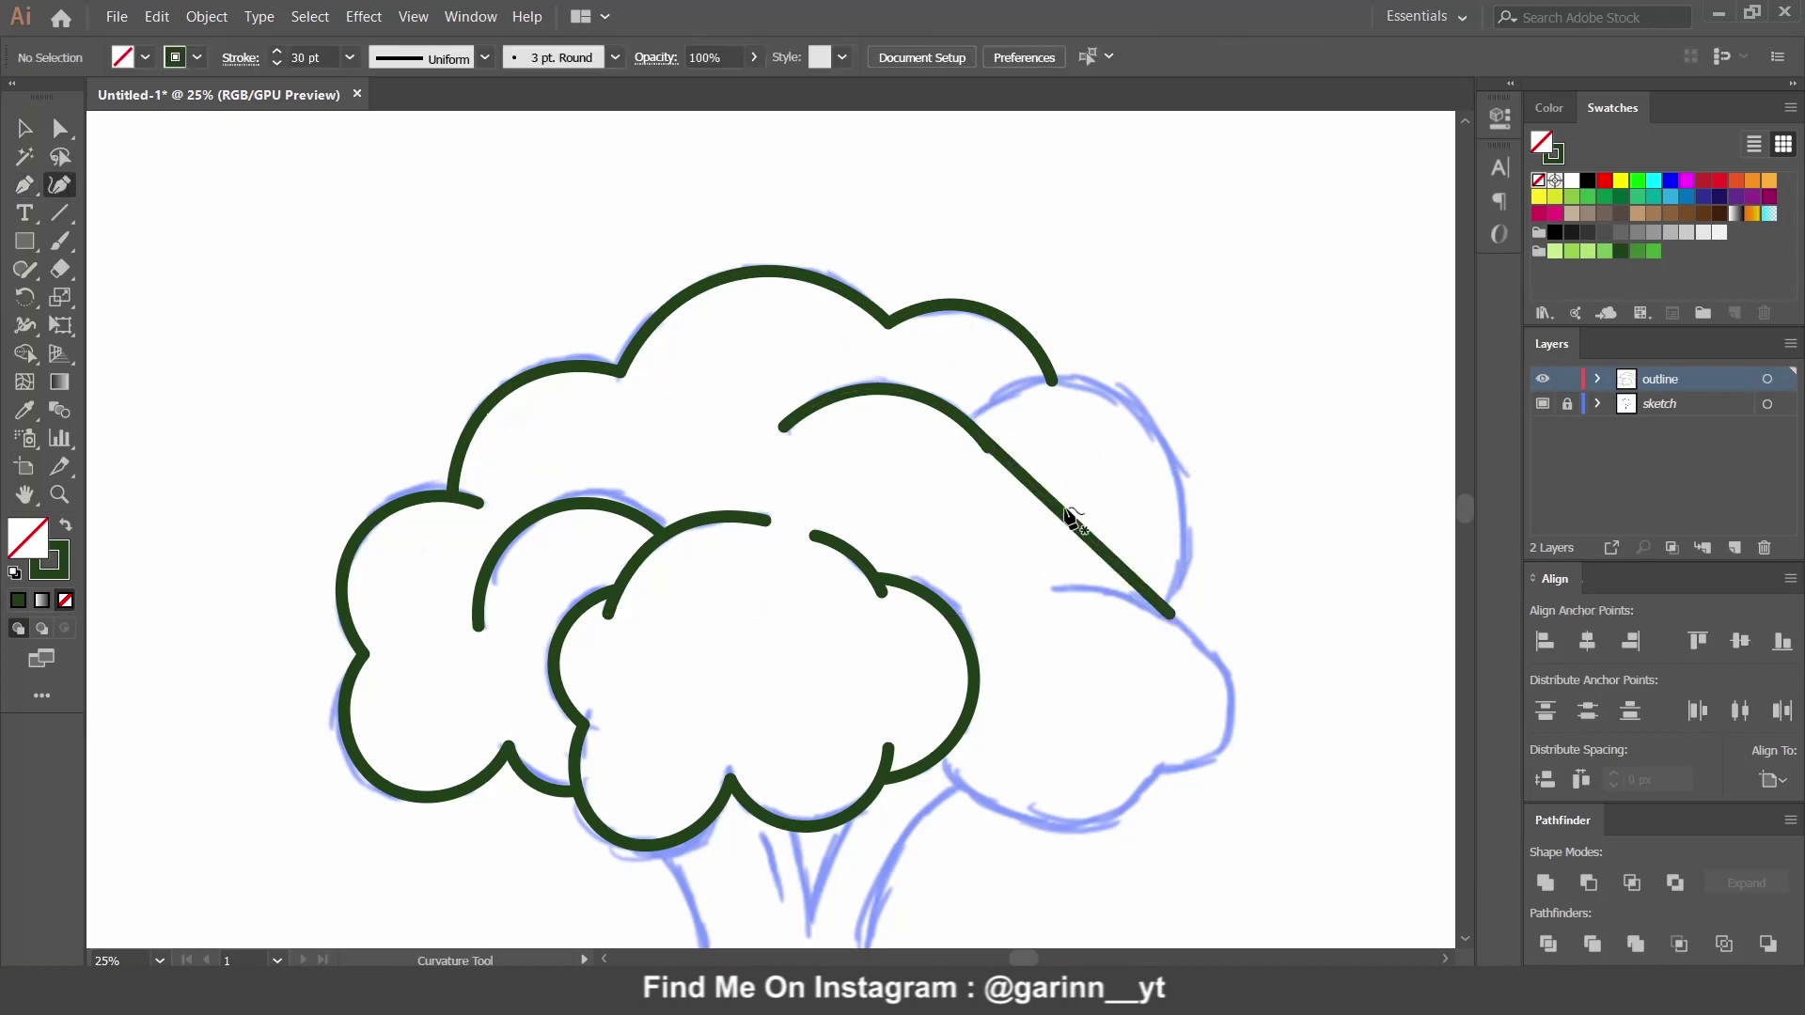
drag(1072, 520, 1138, 402)
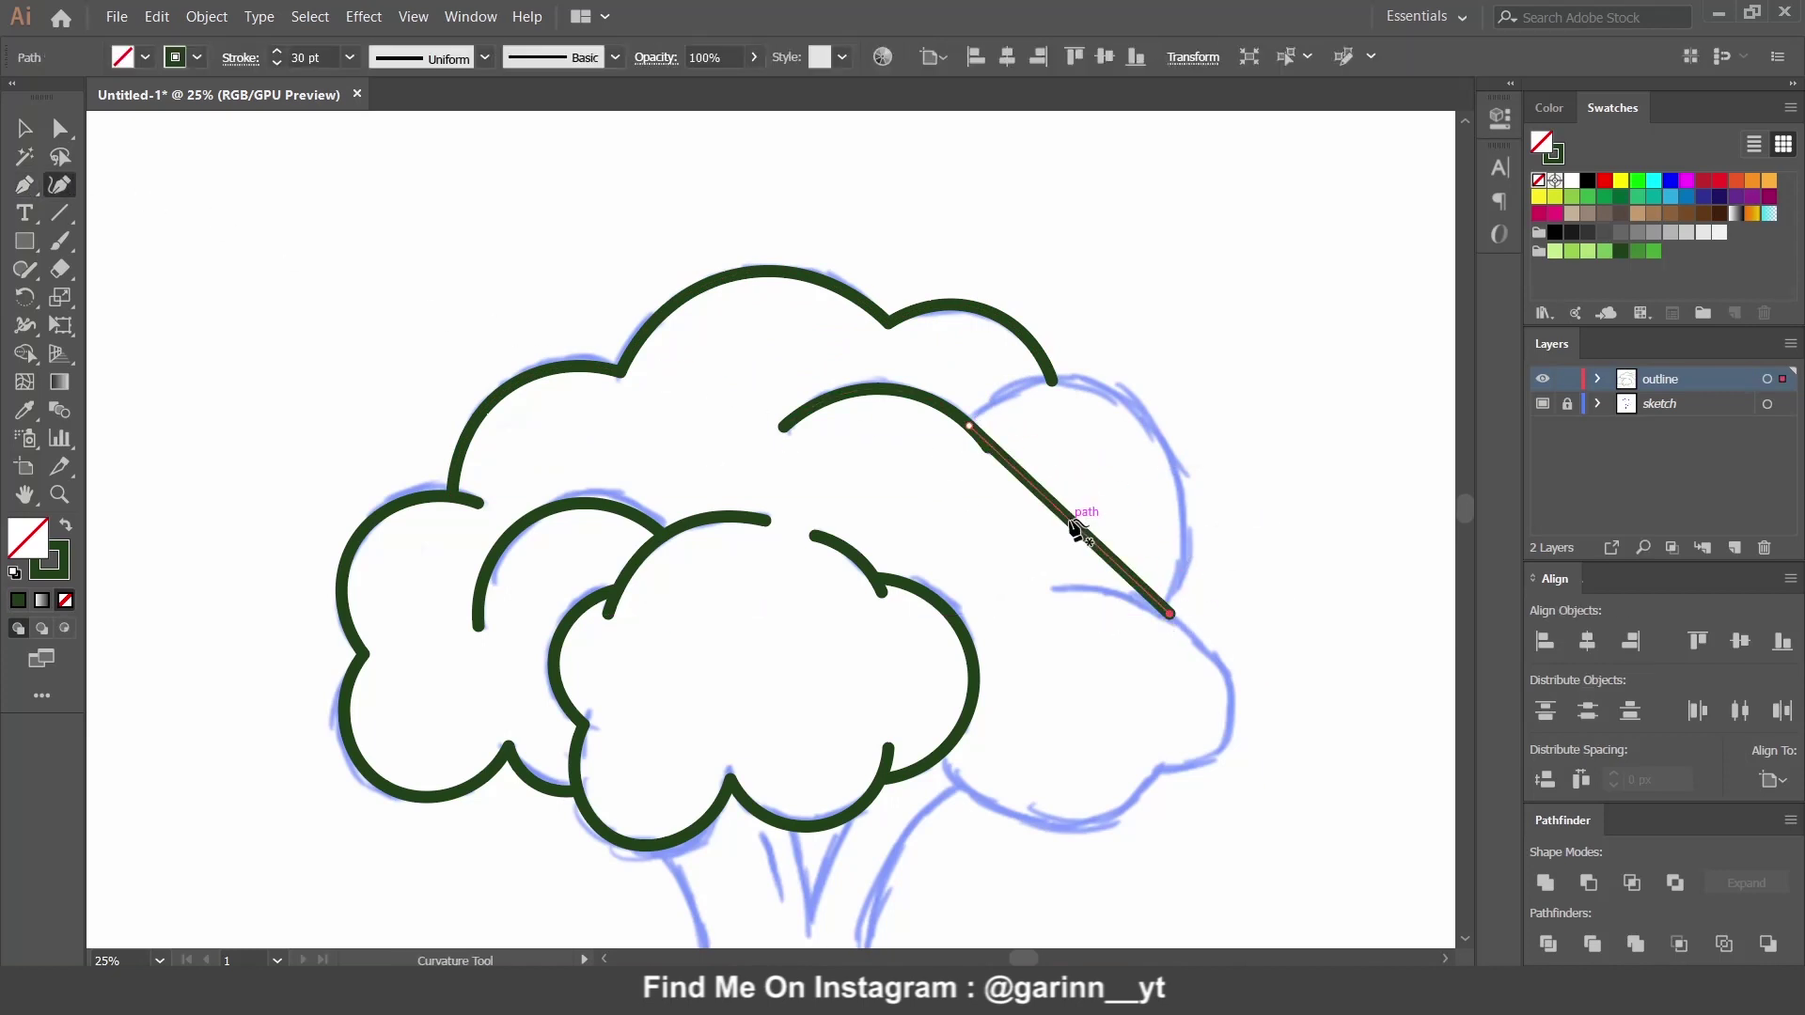
click(1139, 402)
key(Escape)
mouse_move(1128, 479)
mouse_down()
mouse_move(848, 364)
mouse_move(947, 350)
mouse_up()
Draw a Pen path around the lower-right floret's bottom and right edges.
key(p)
click(760, 623)
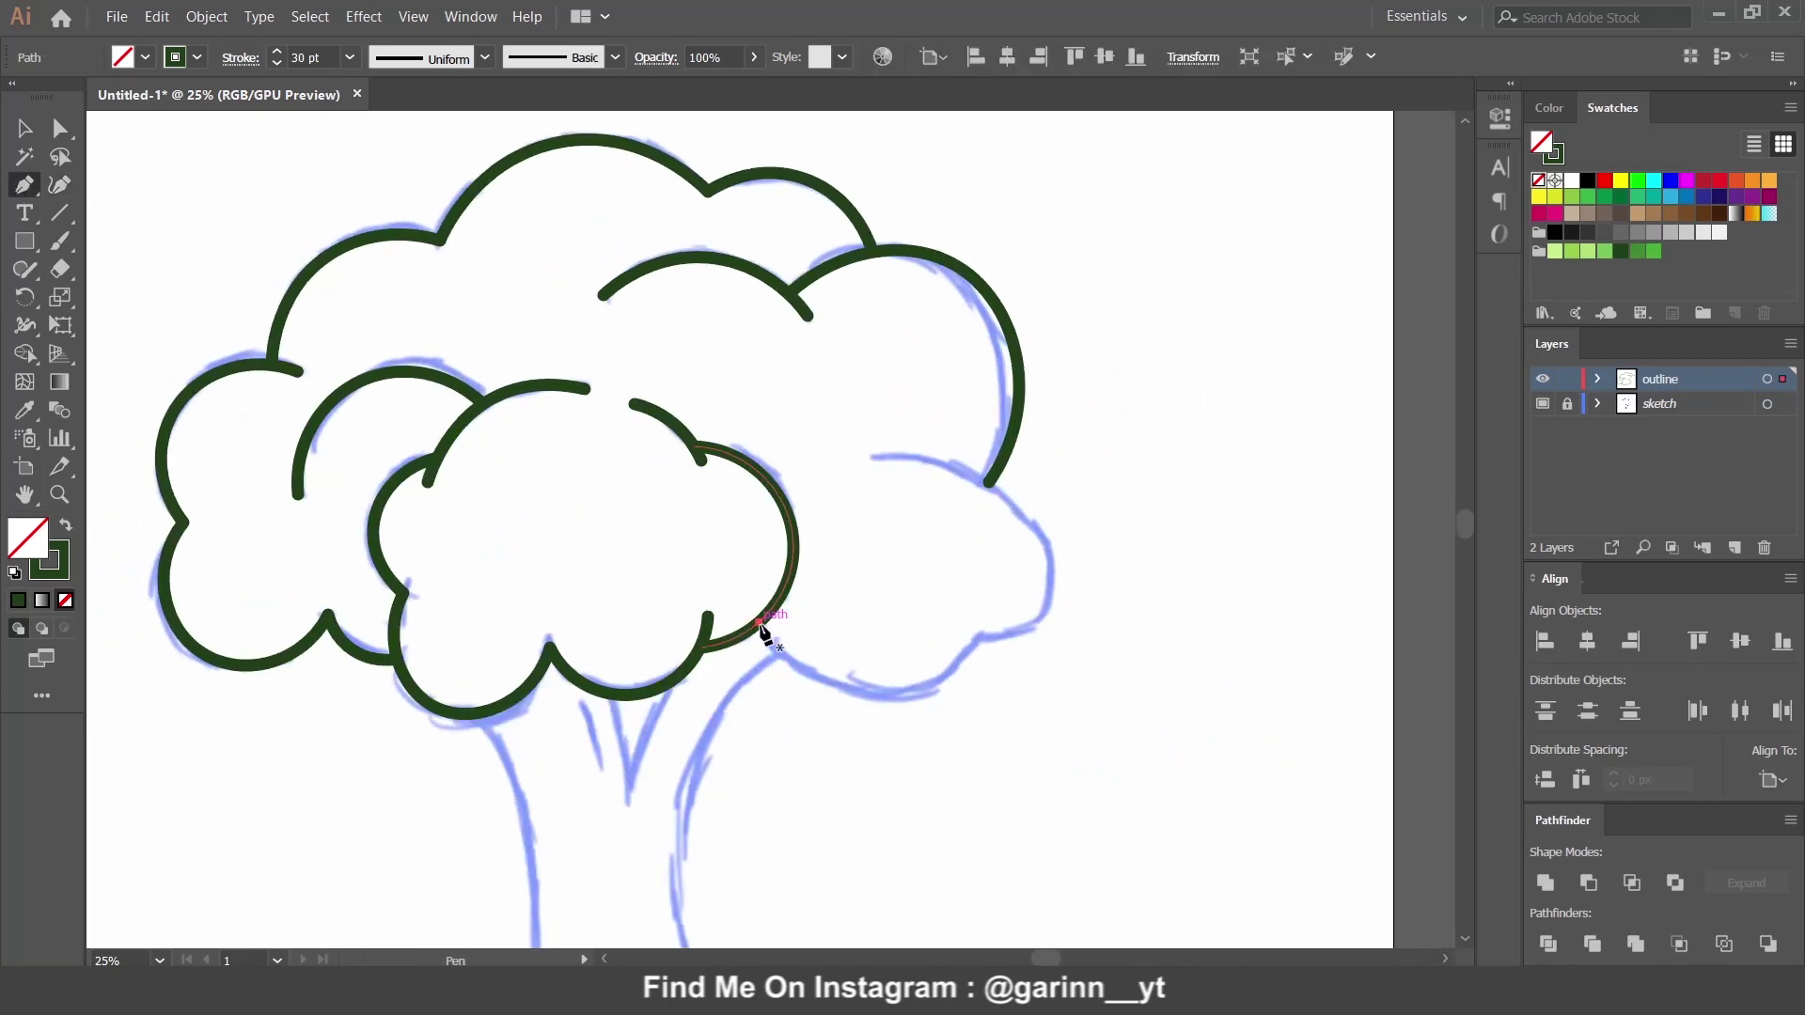
click(976, 639)
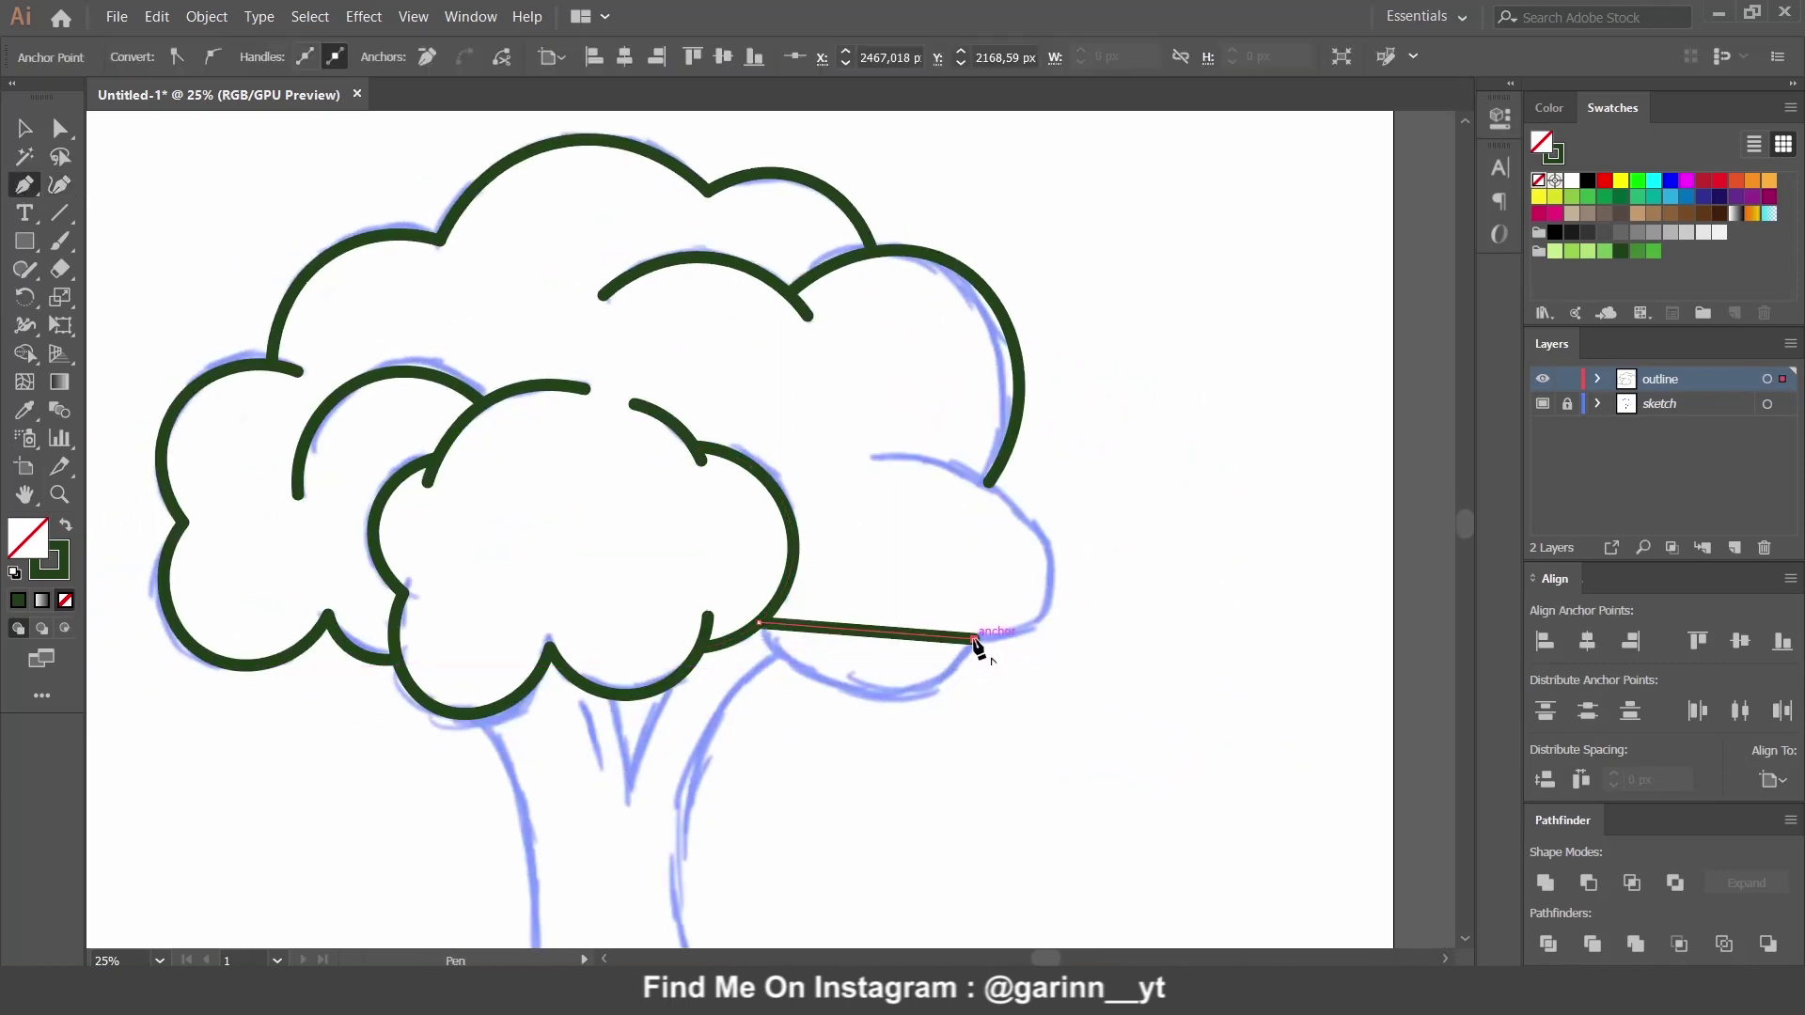
click(1023, 534)
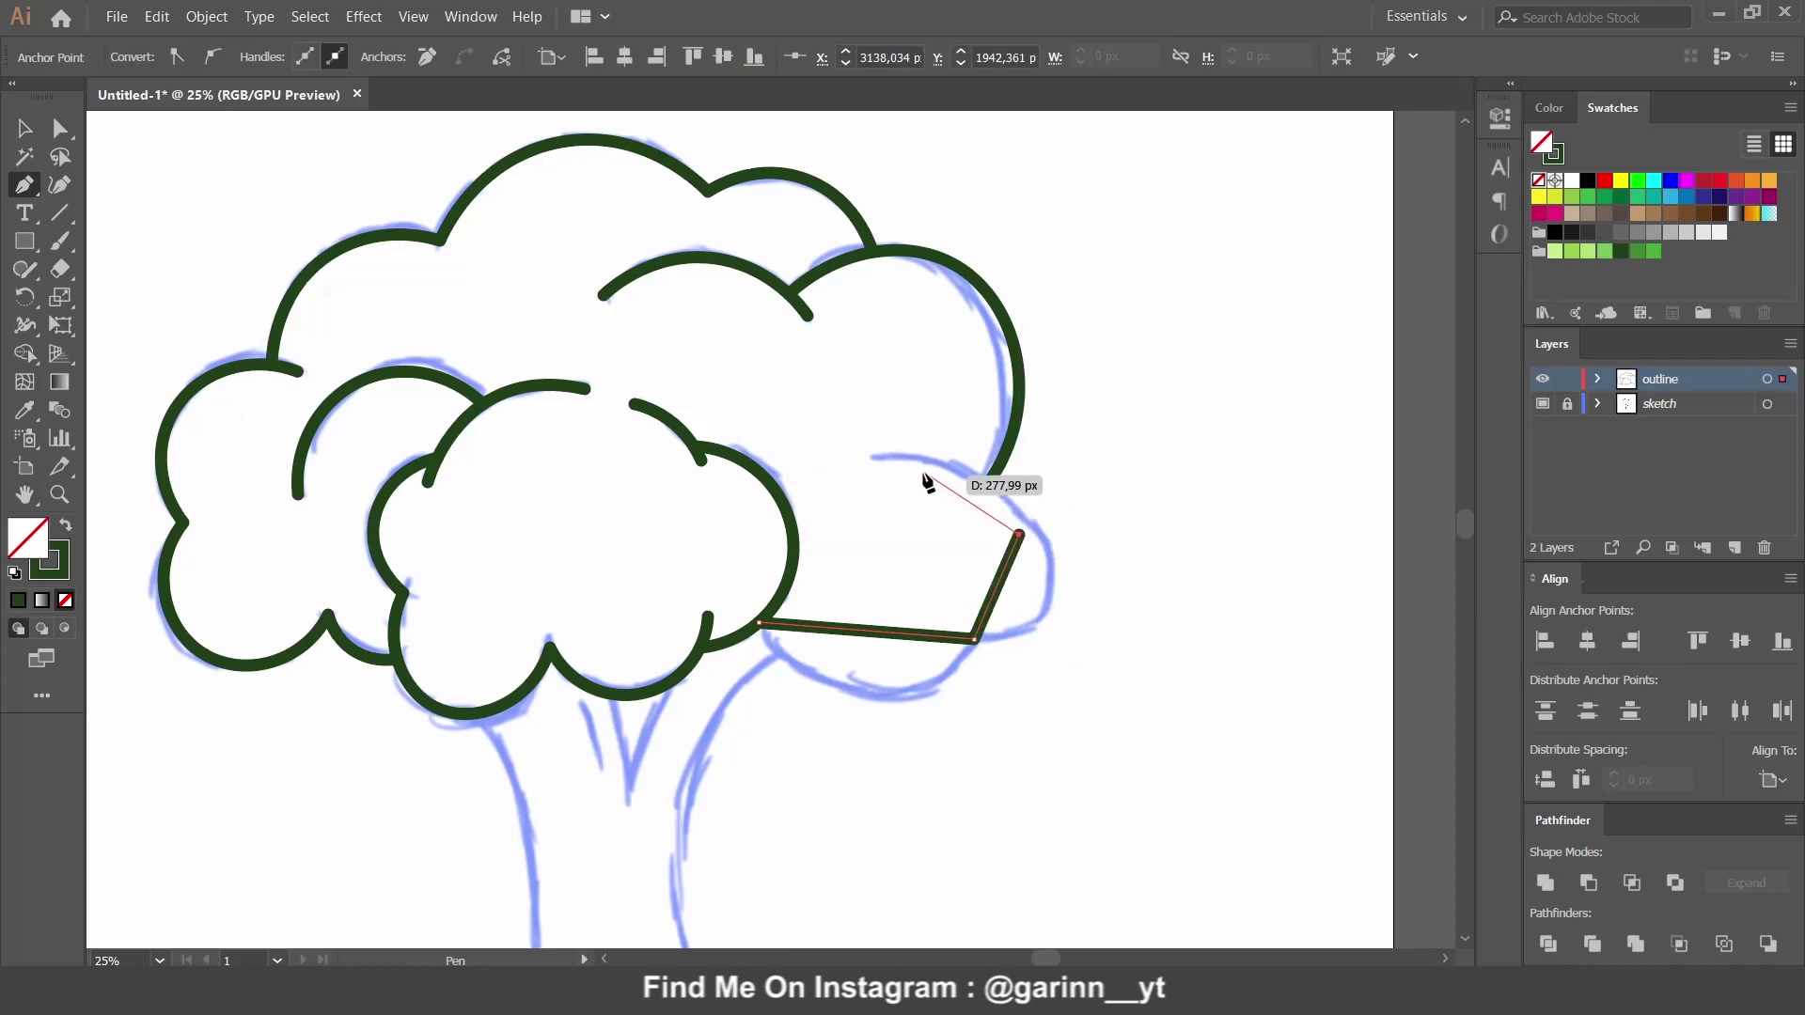
click(869, 457)
ctrl+click(181, 299)
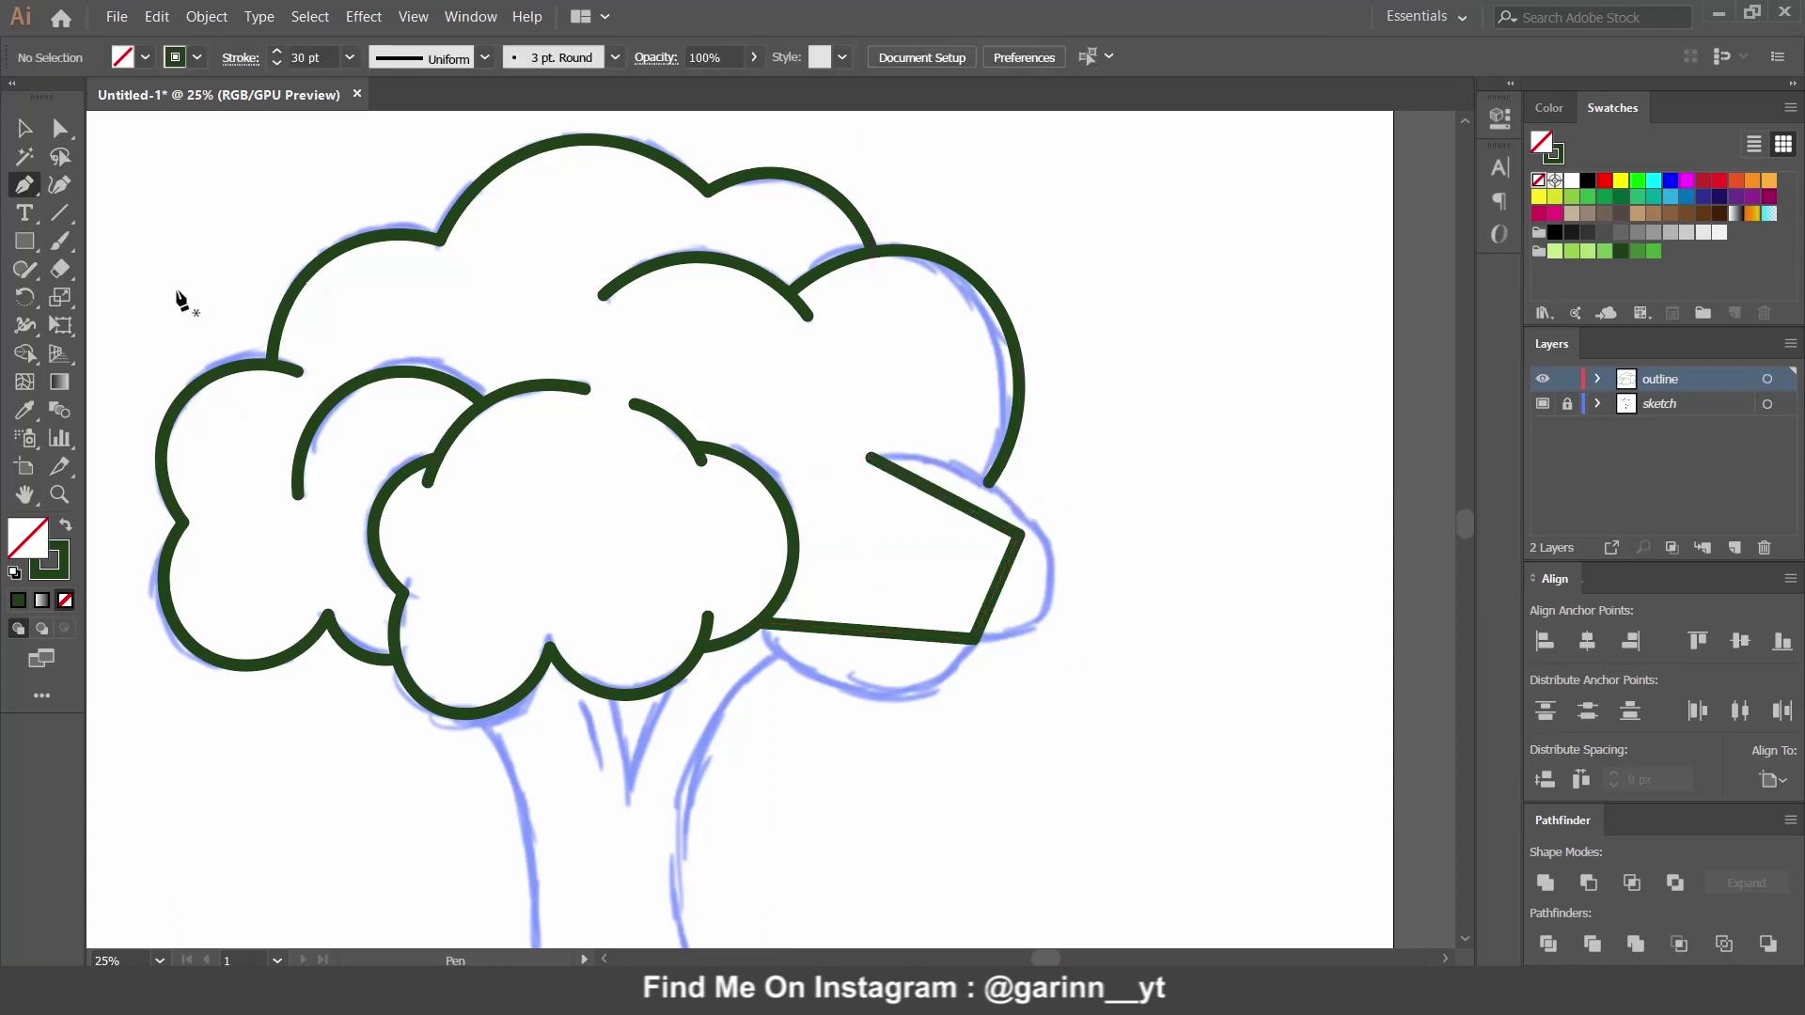
Curve the lower-right floret path's edges into rounded lobes.
click(880, 637)
drag(879, 634, 861, 687)
drag(1011, 592, 1041, 596)
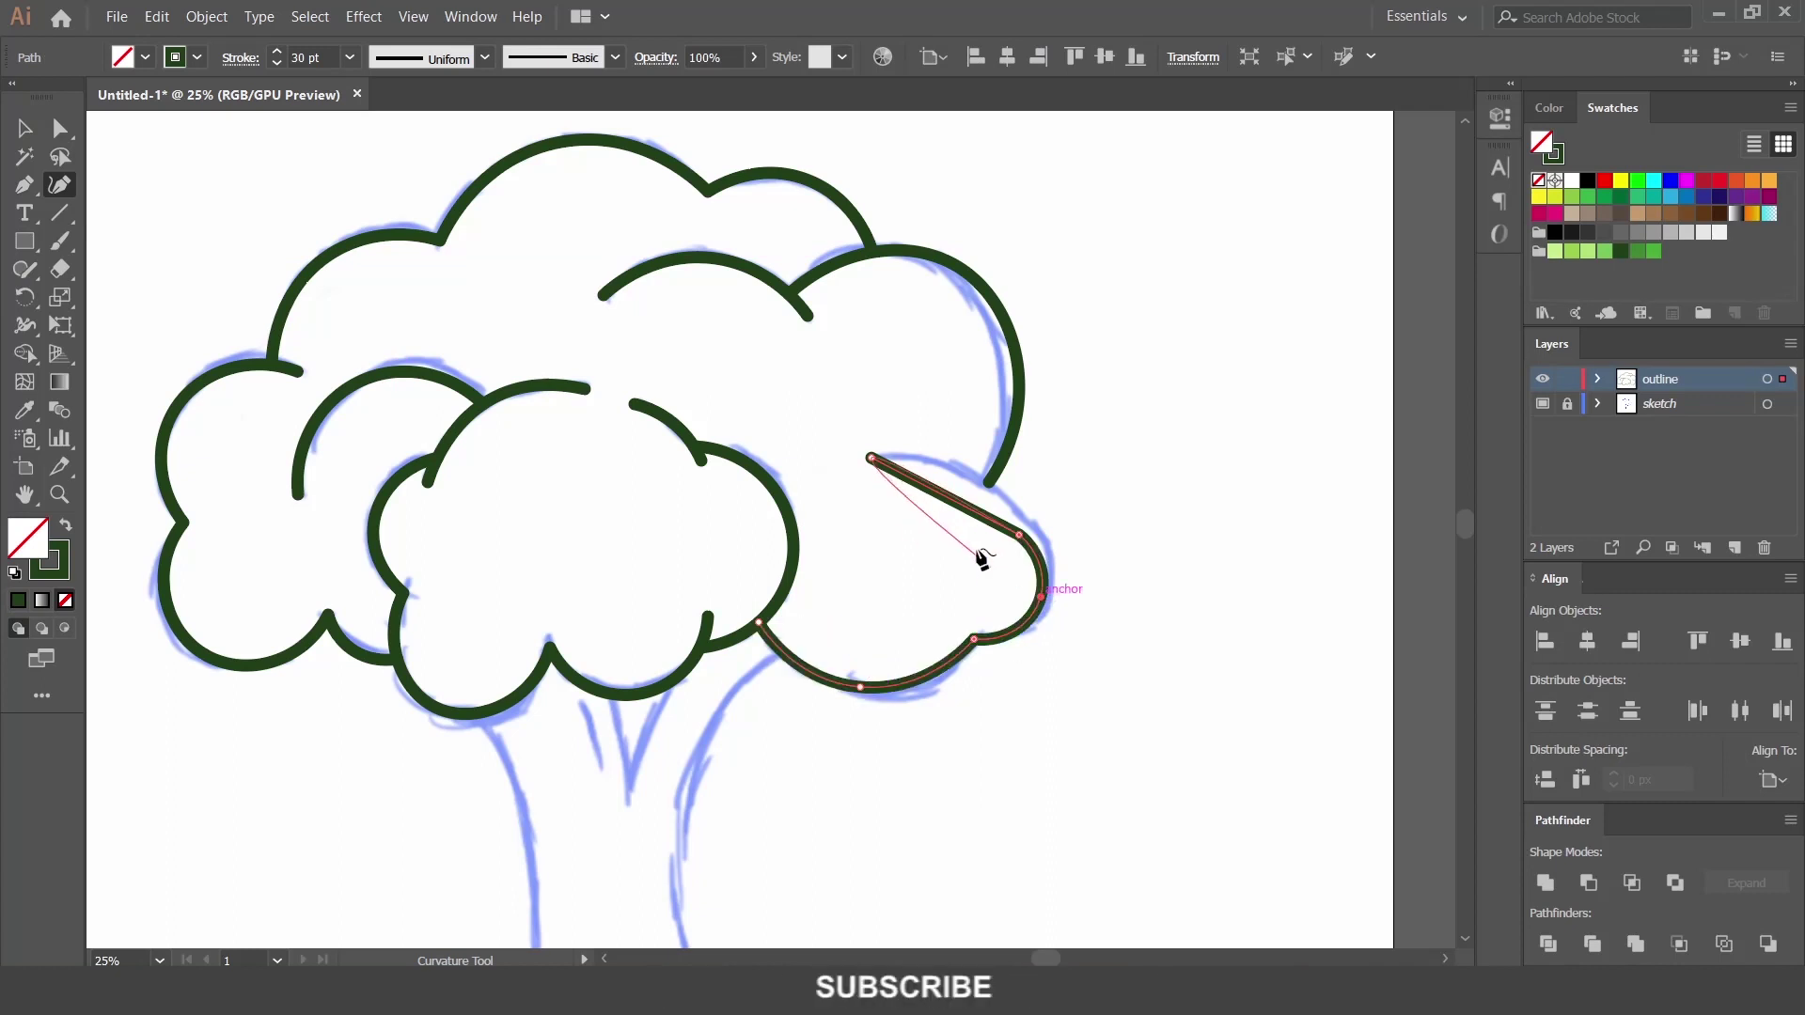
drag(949, 498, 926, 451)
ctrl+click(907, 601)
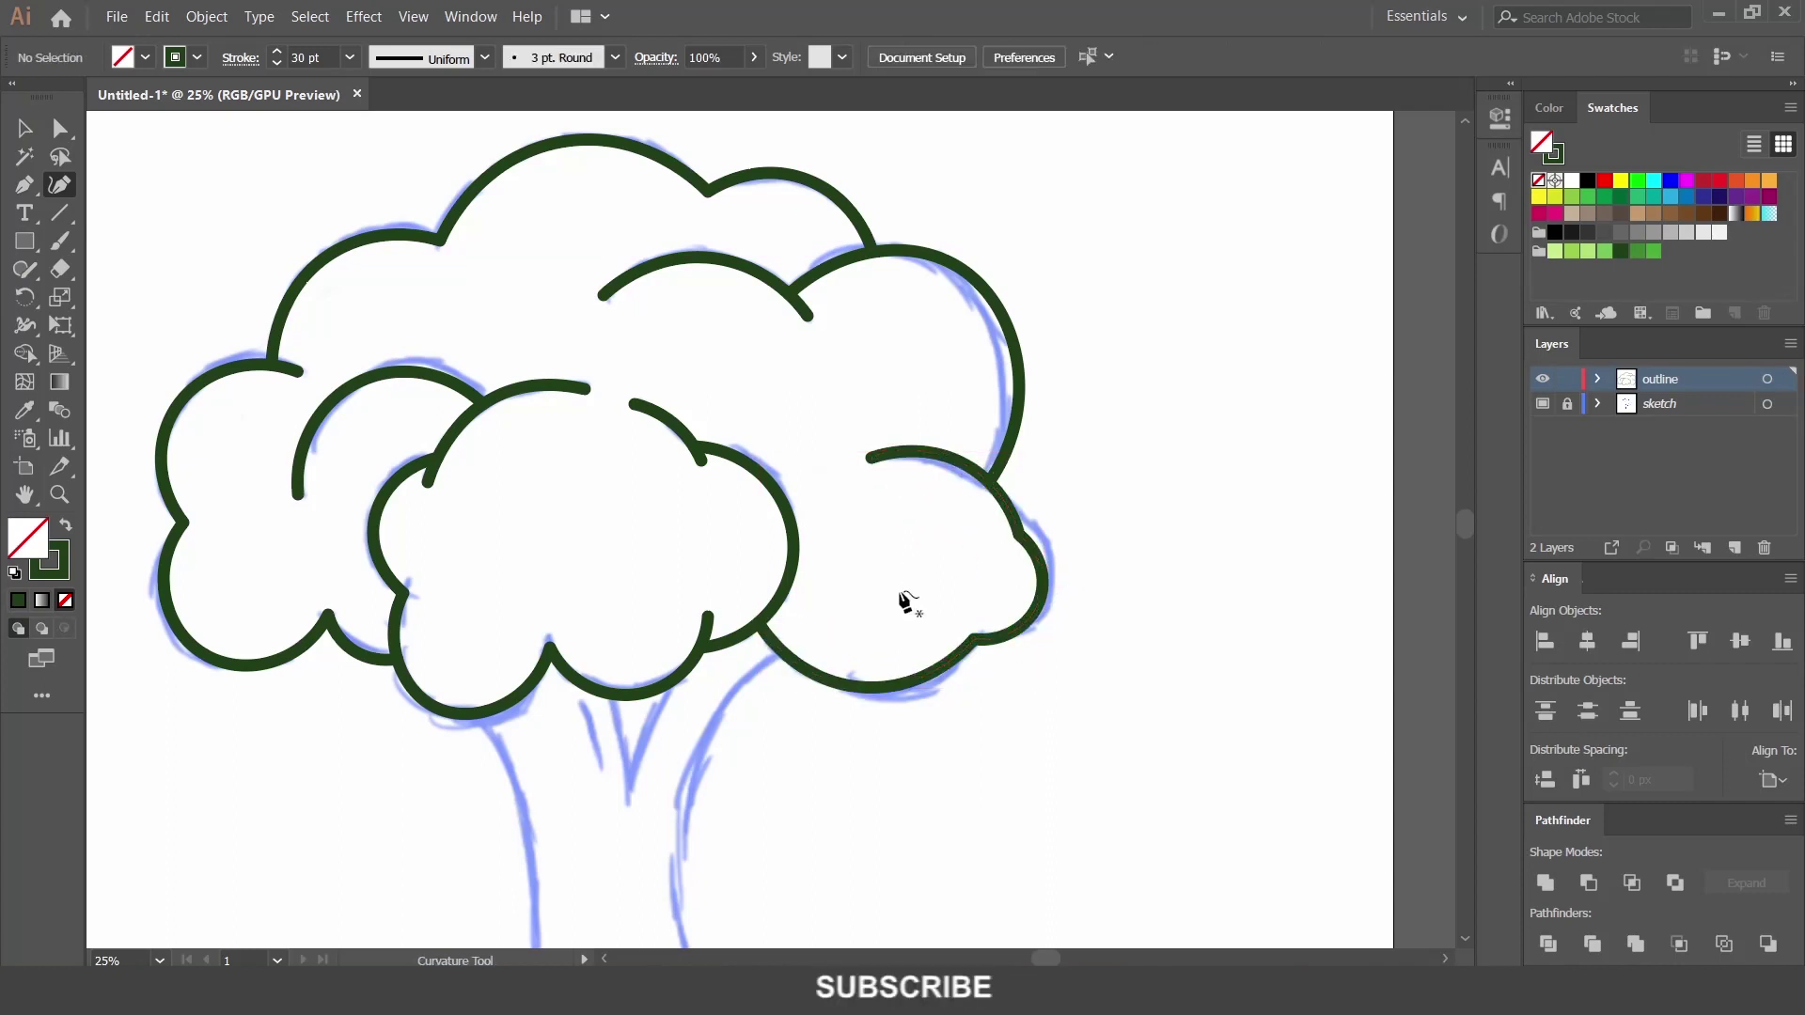
drag(843, 572, 1044, 599)
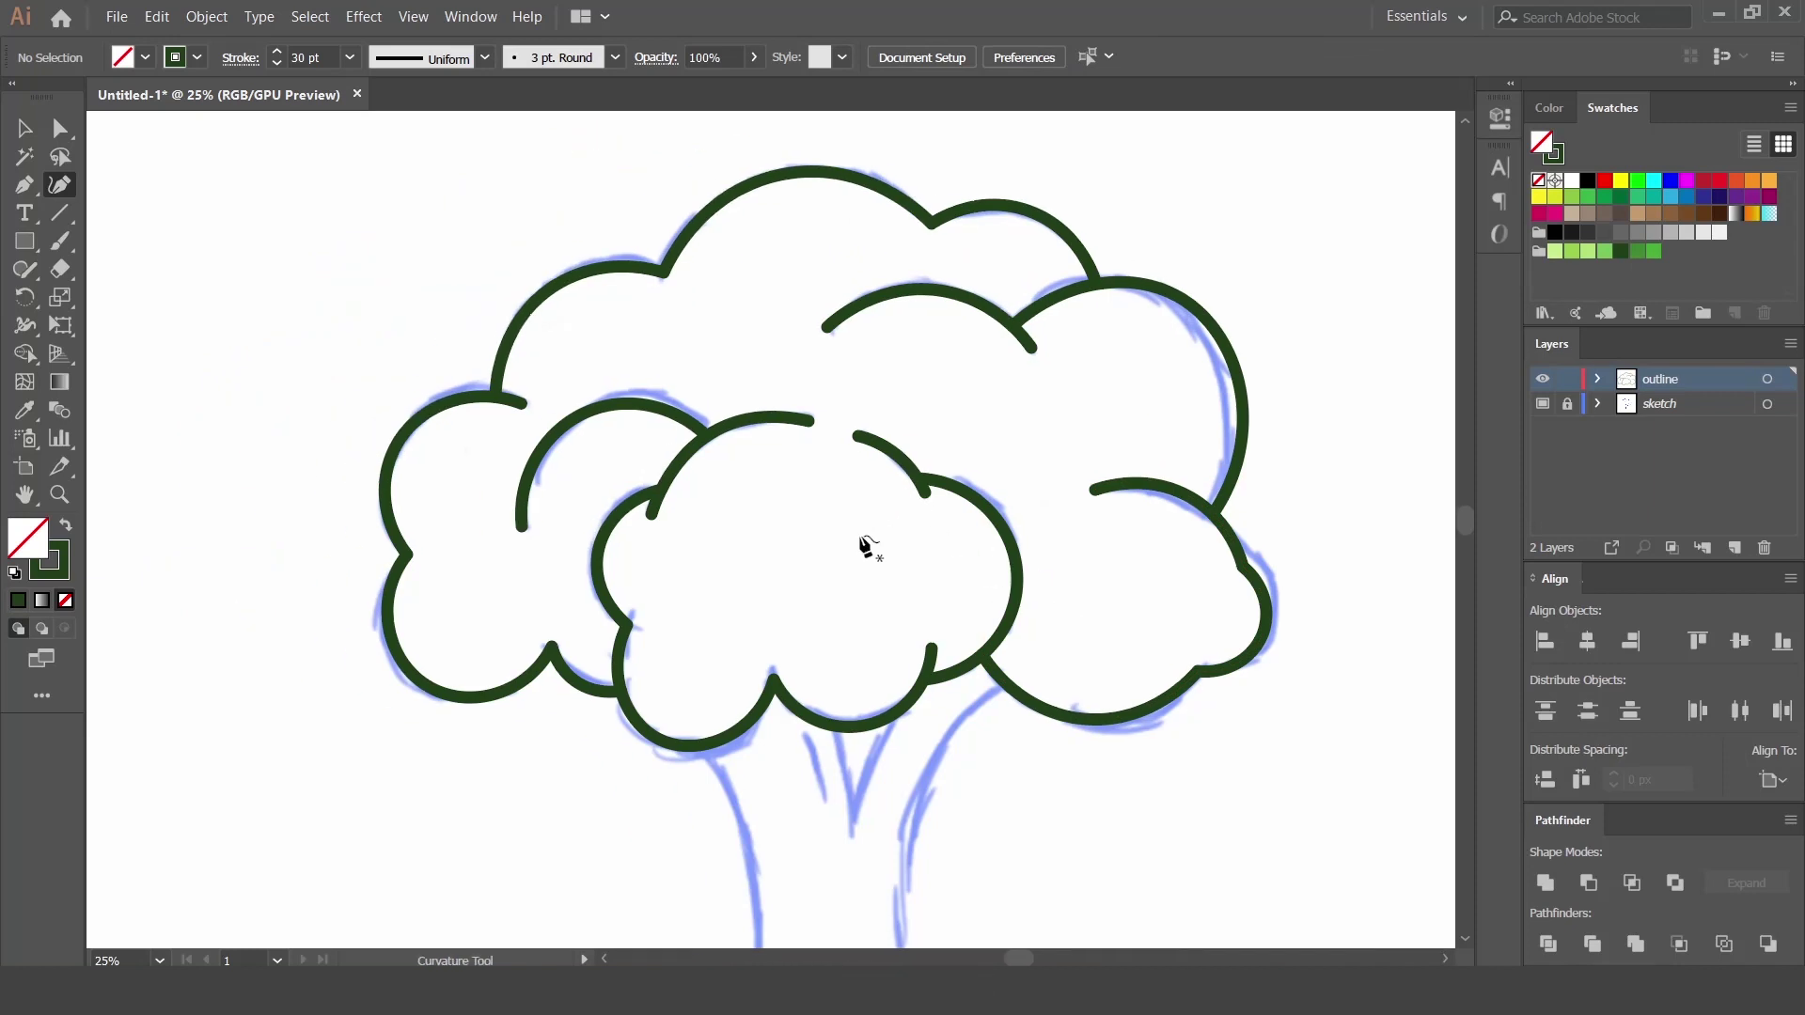
drag(867, 547, 898, 299)
Draw the trunk outline from the crown bottom around the stem's lower corners.
click(21, 189)
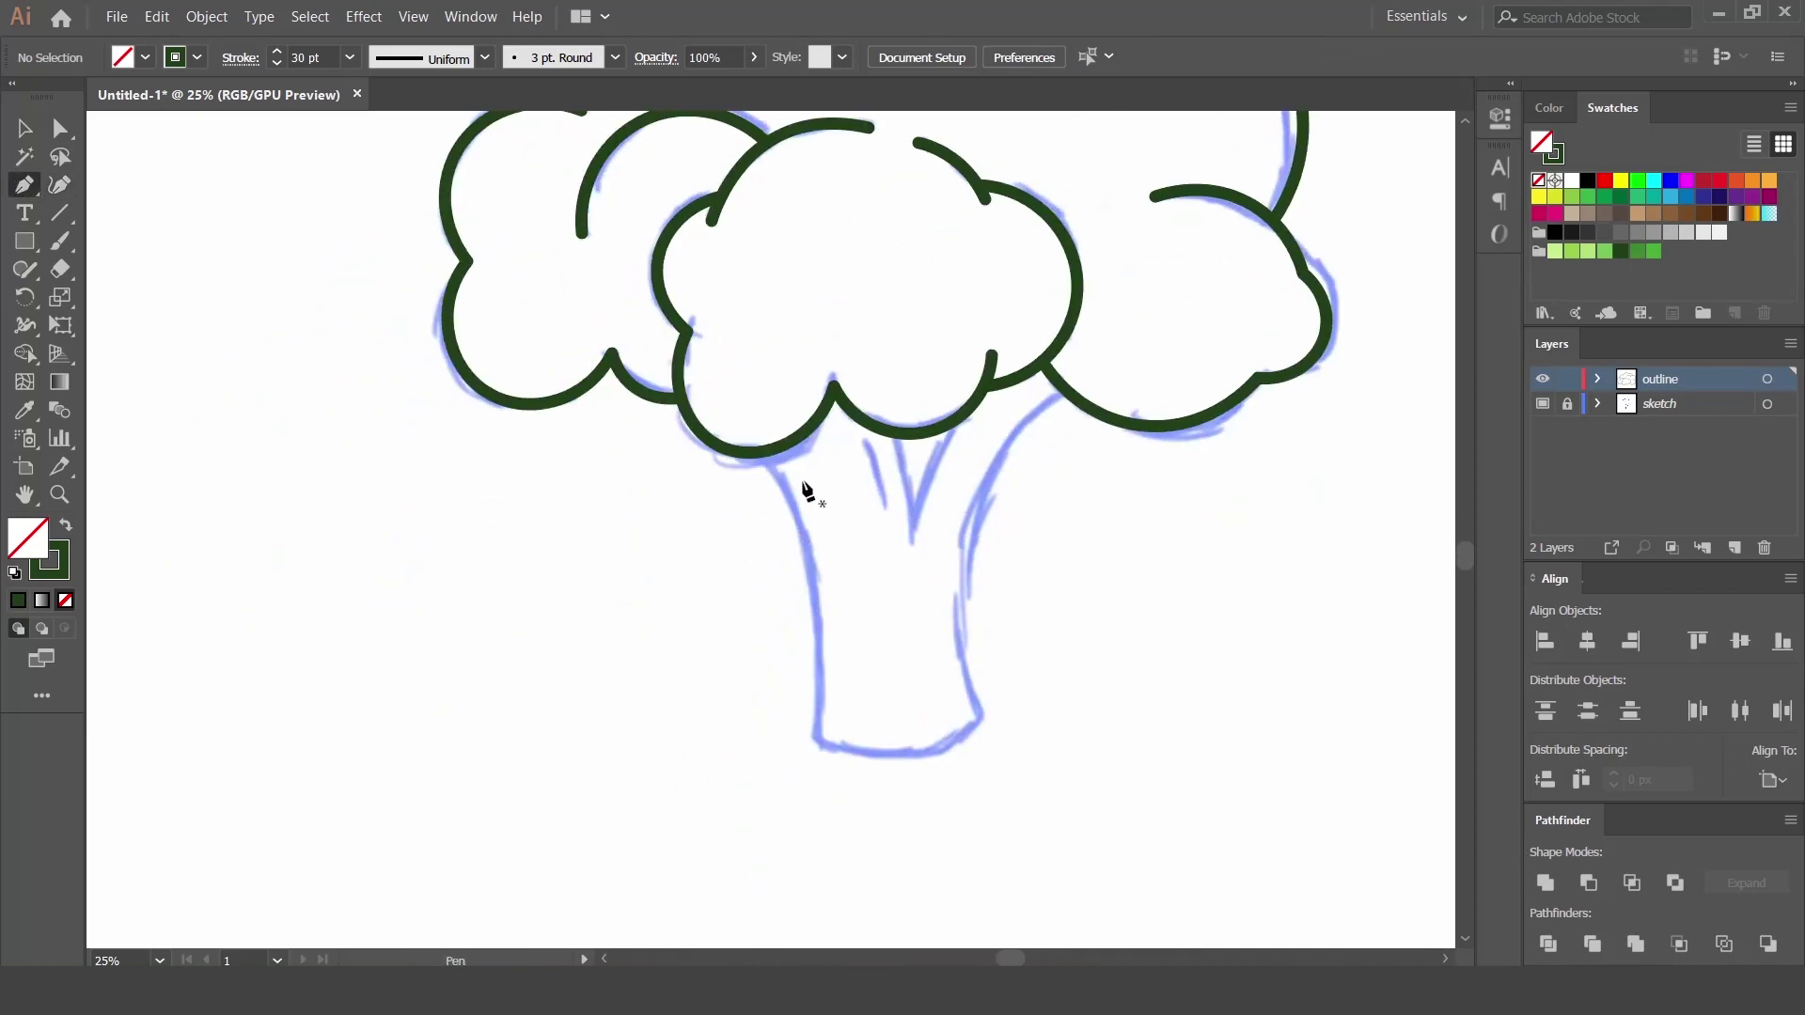
click(764, 453)
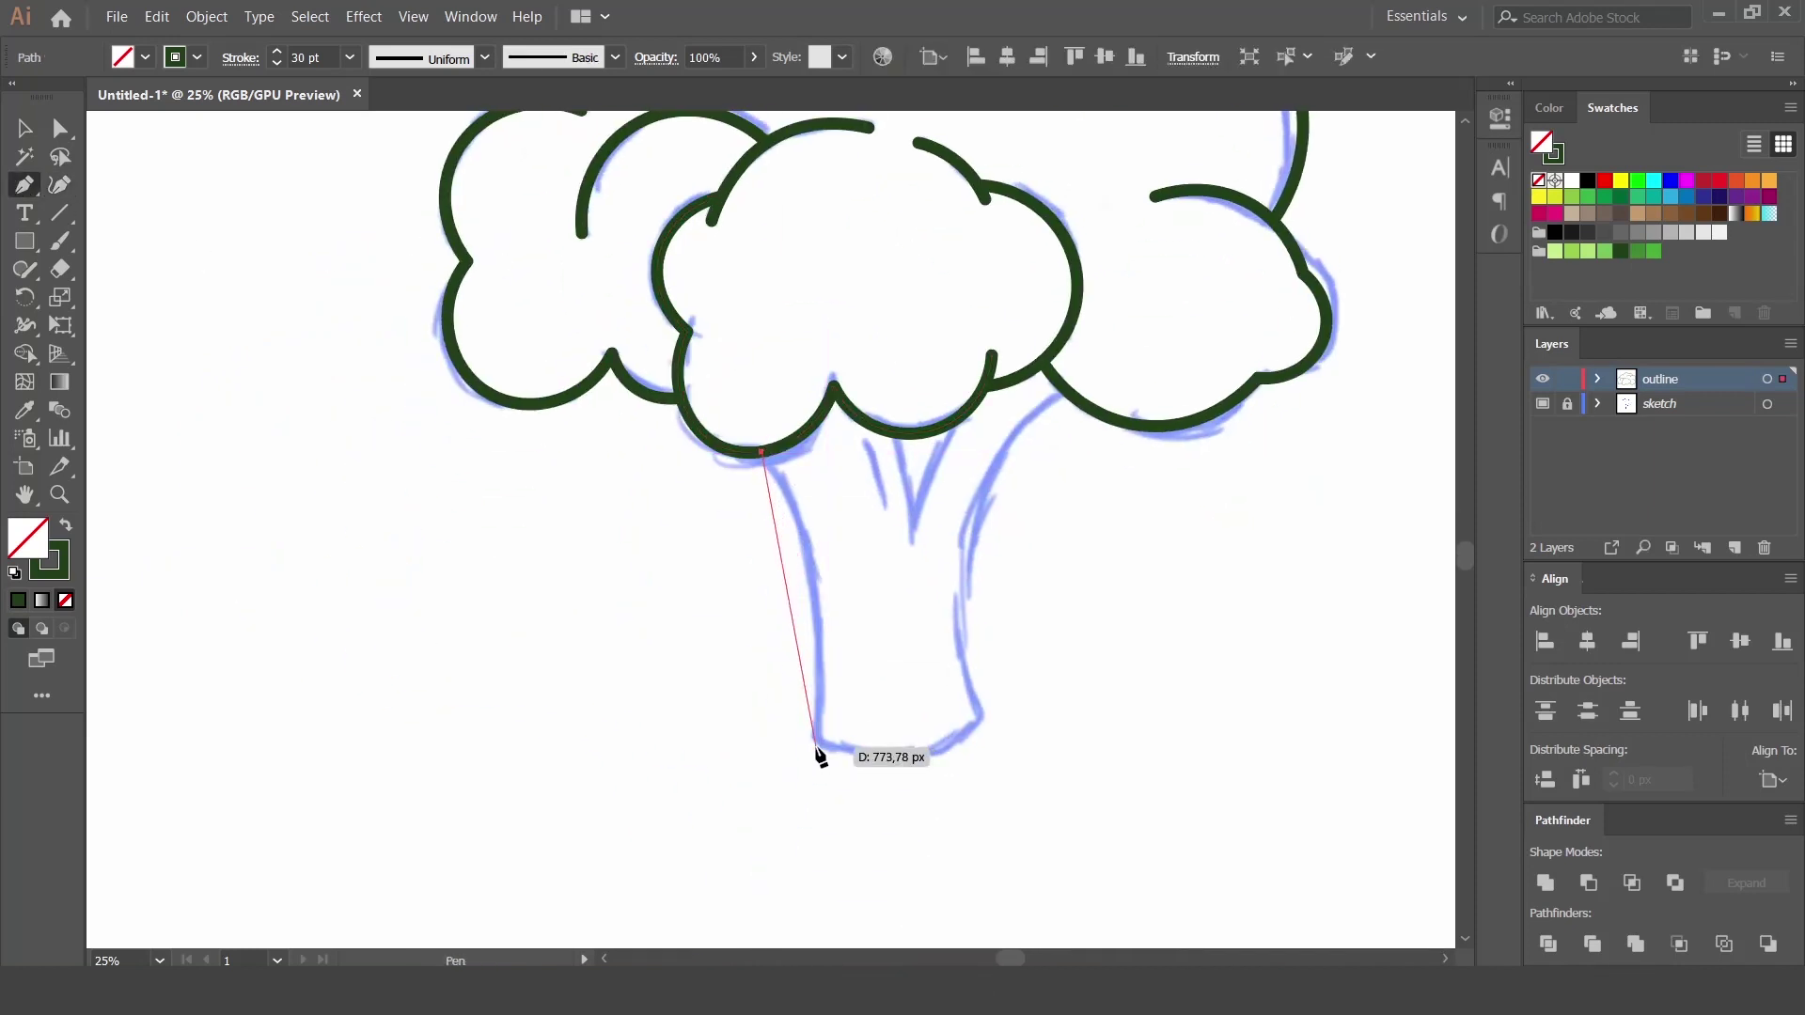
click(818, 749)
click(987, 724)
click(1065, 389)
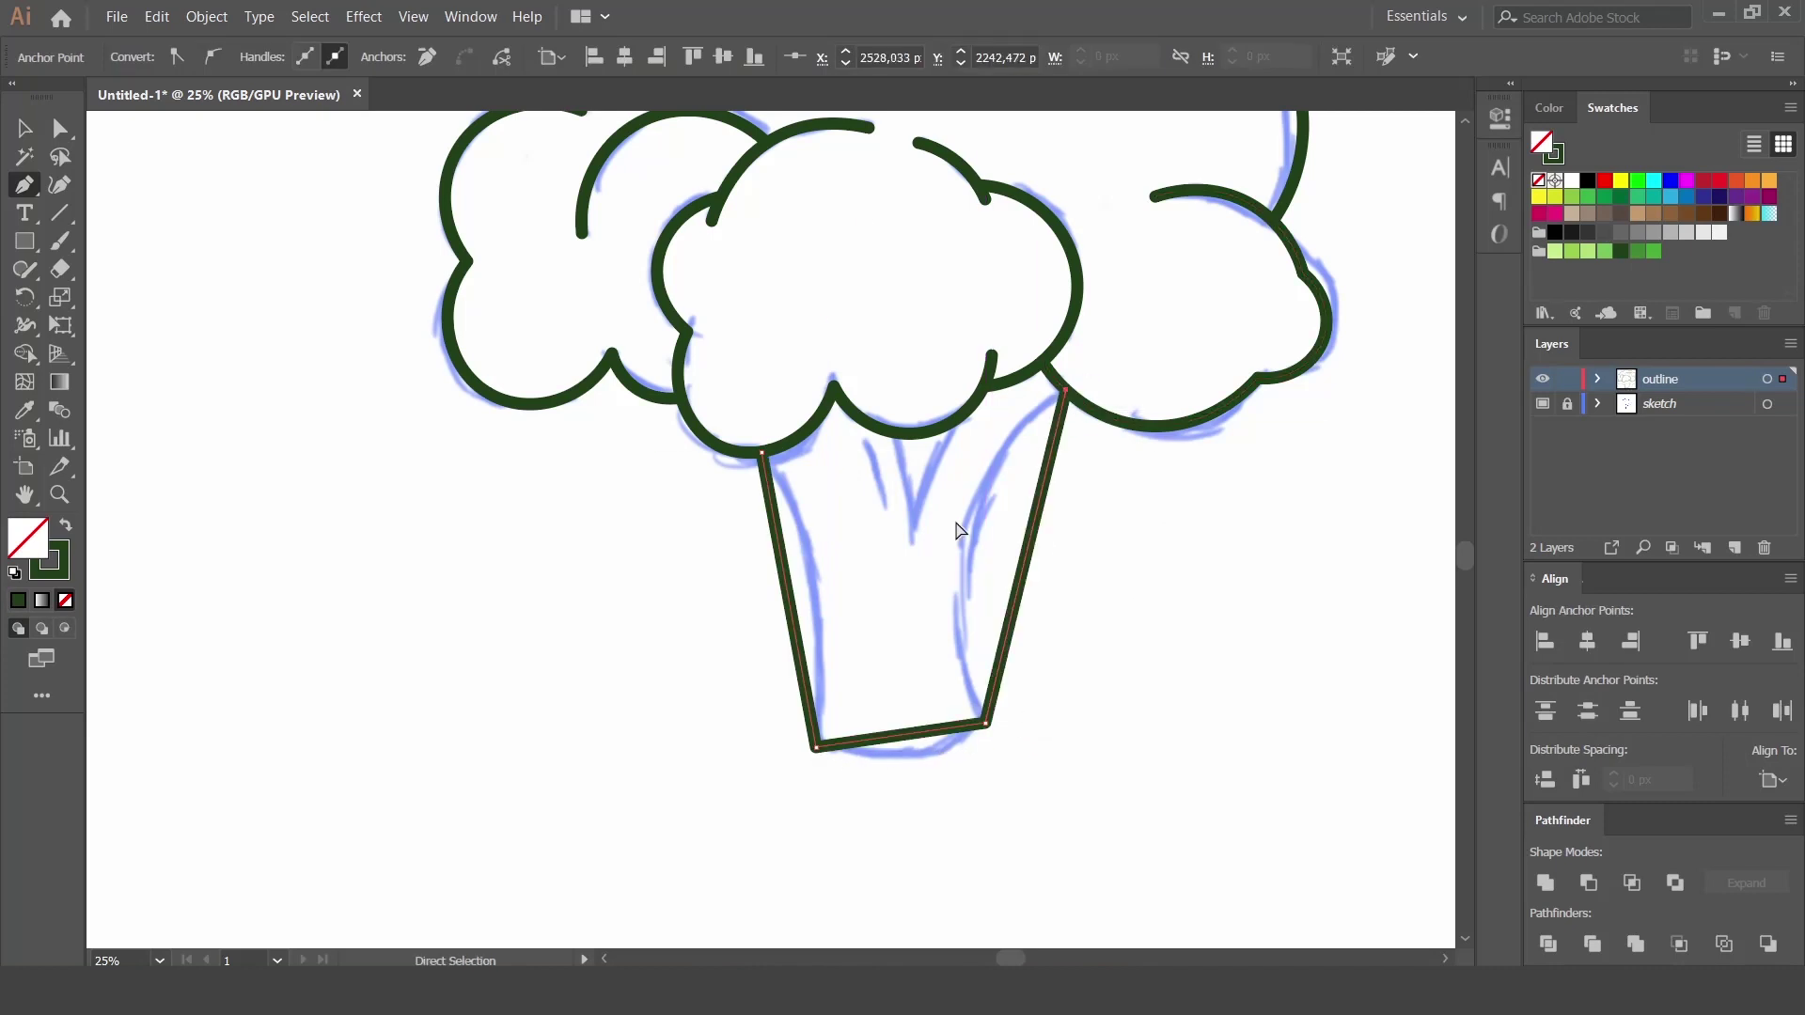
Curve the trunk's left, bottom and right edges with the Curvature tool.
click(59, 185)
click(791, 588)
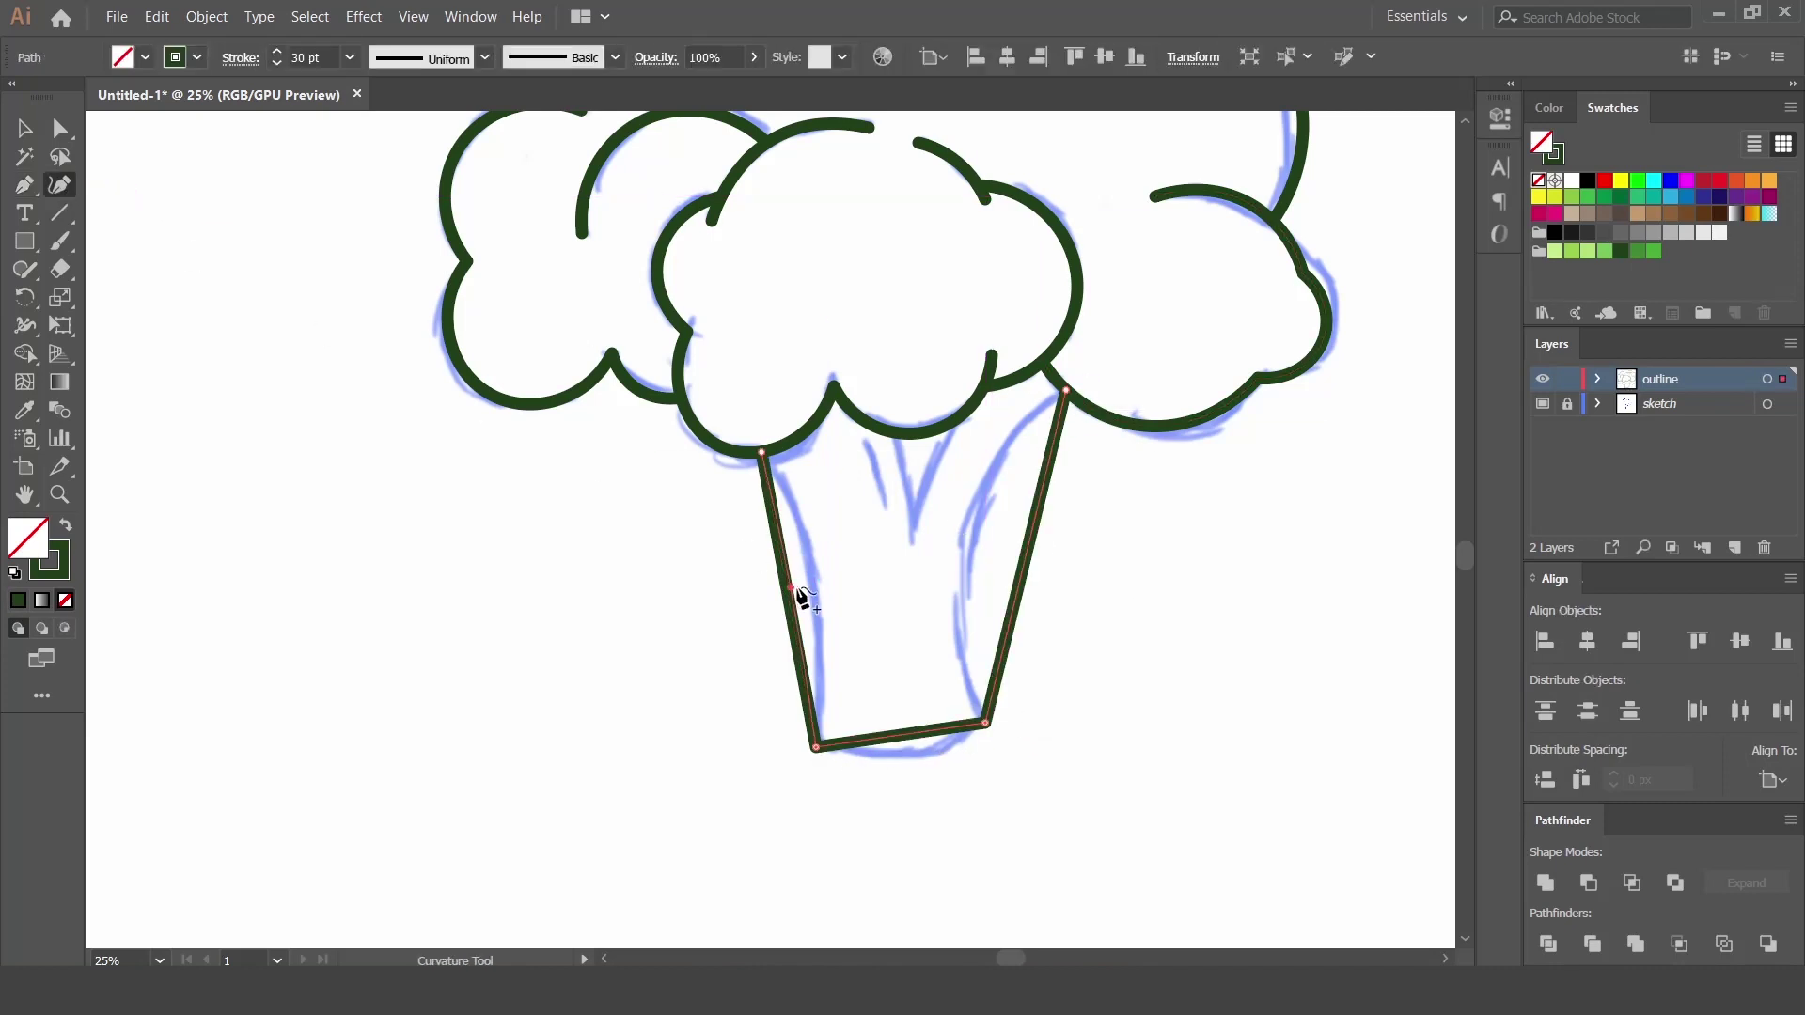
drag(791, 589, 815, 587)
drag(898, 737, 895, 757)
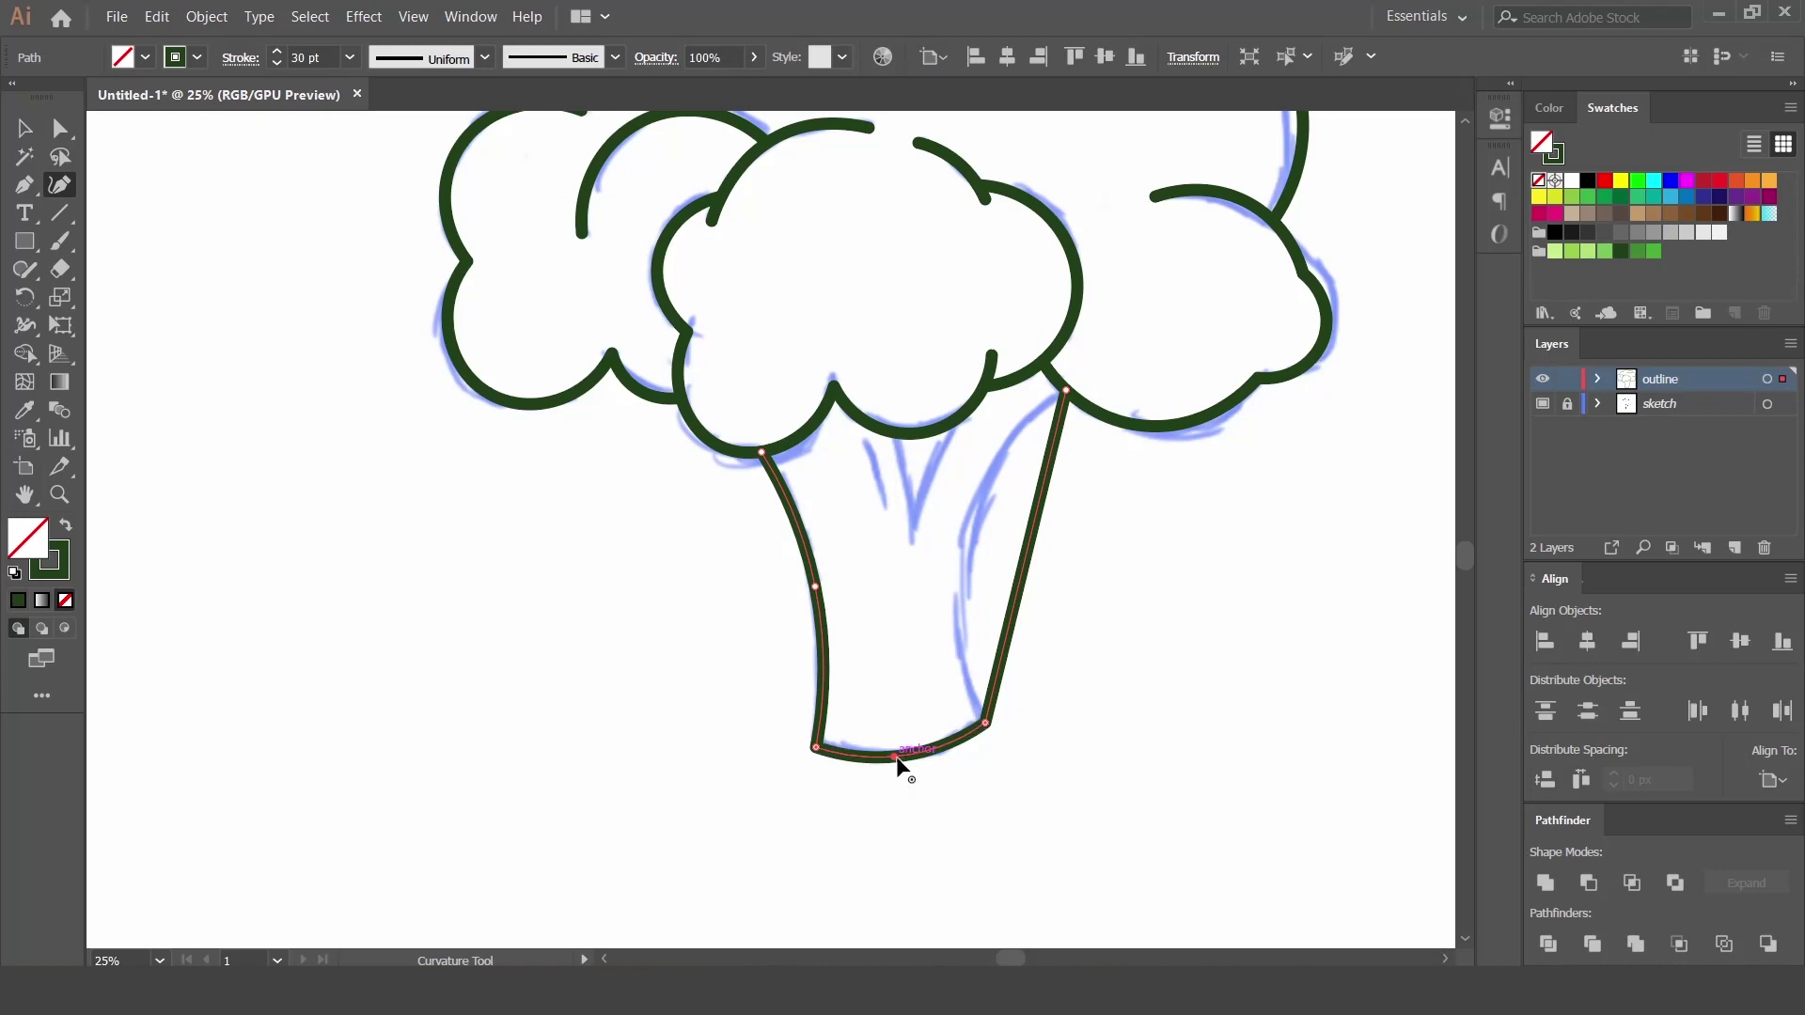
drag(1023, 561, 969, 555)
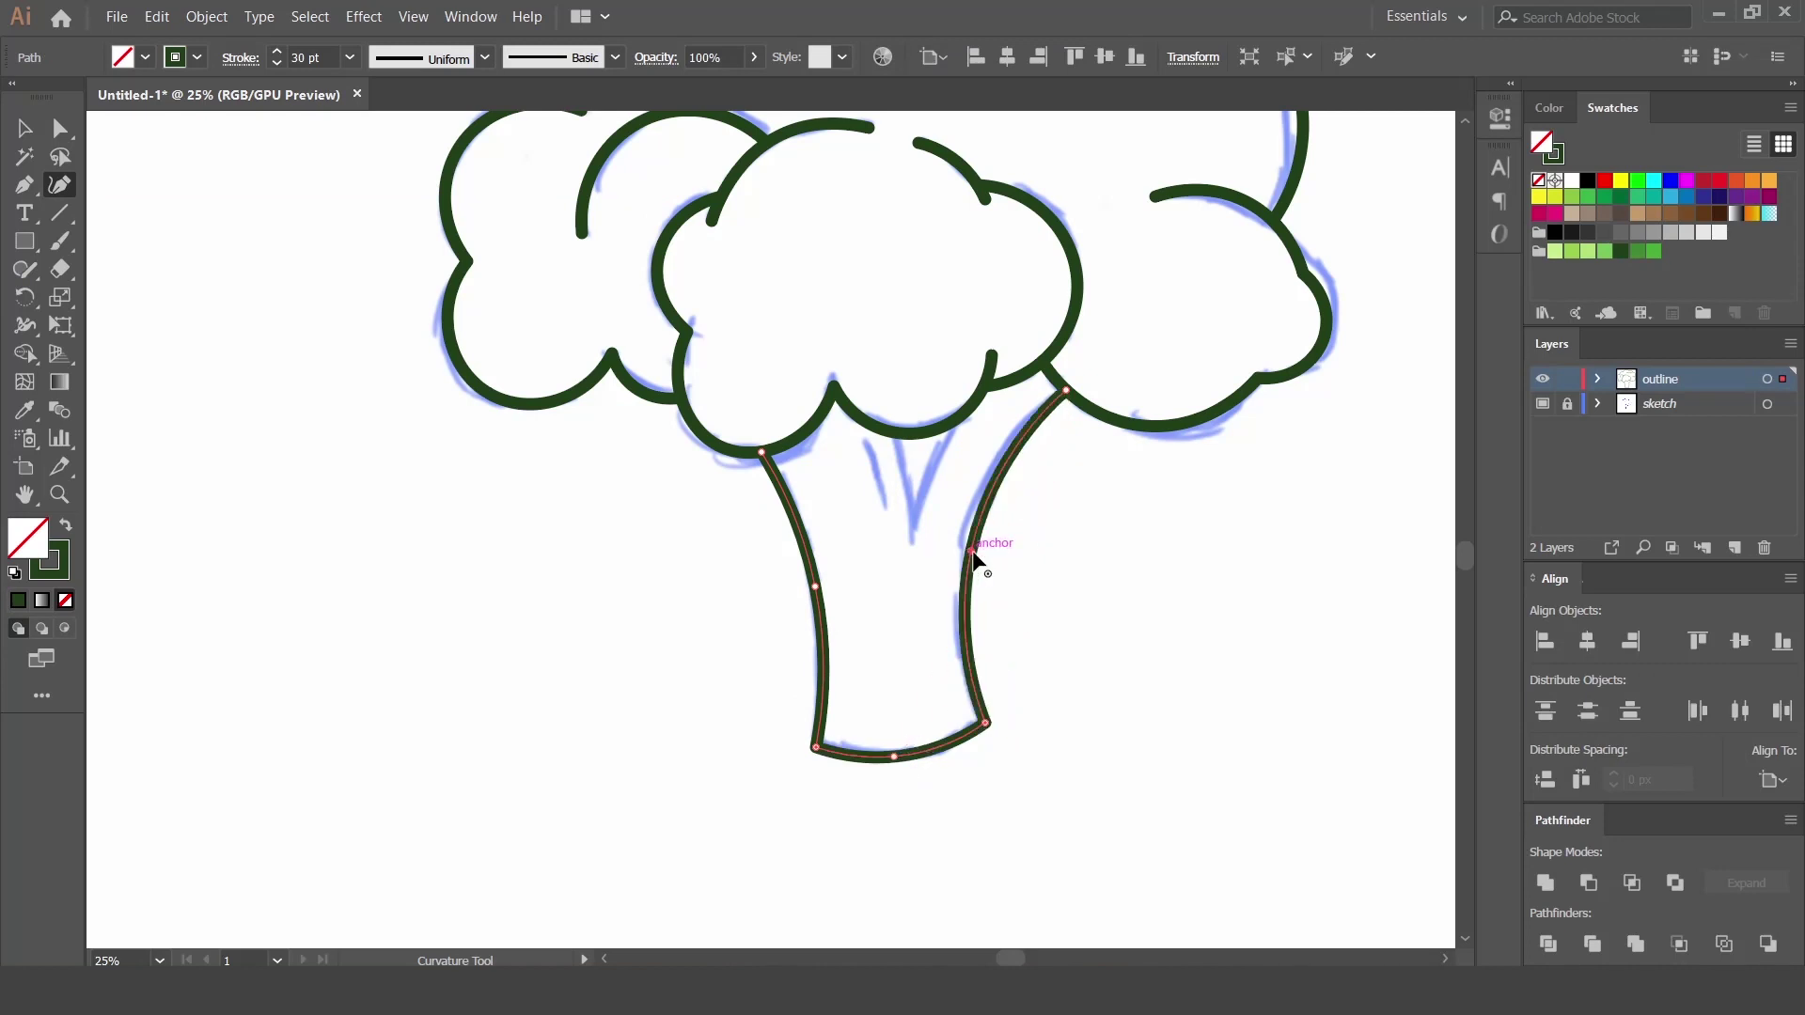
ctrl+click(1045, 621)
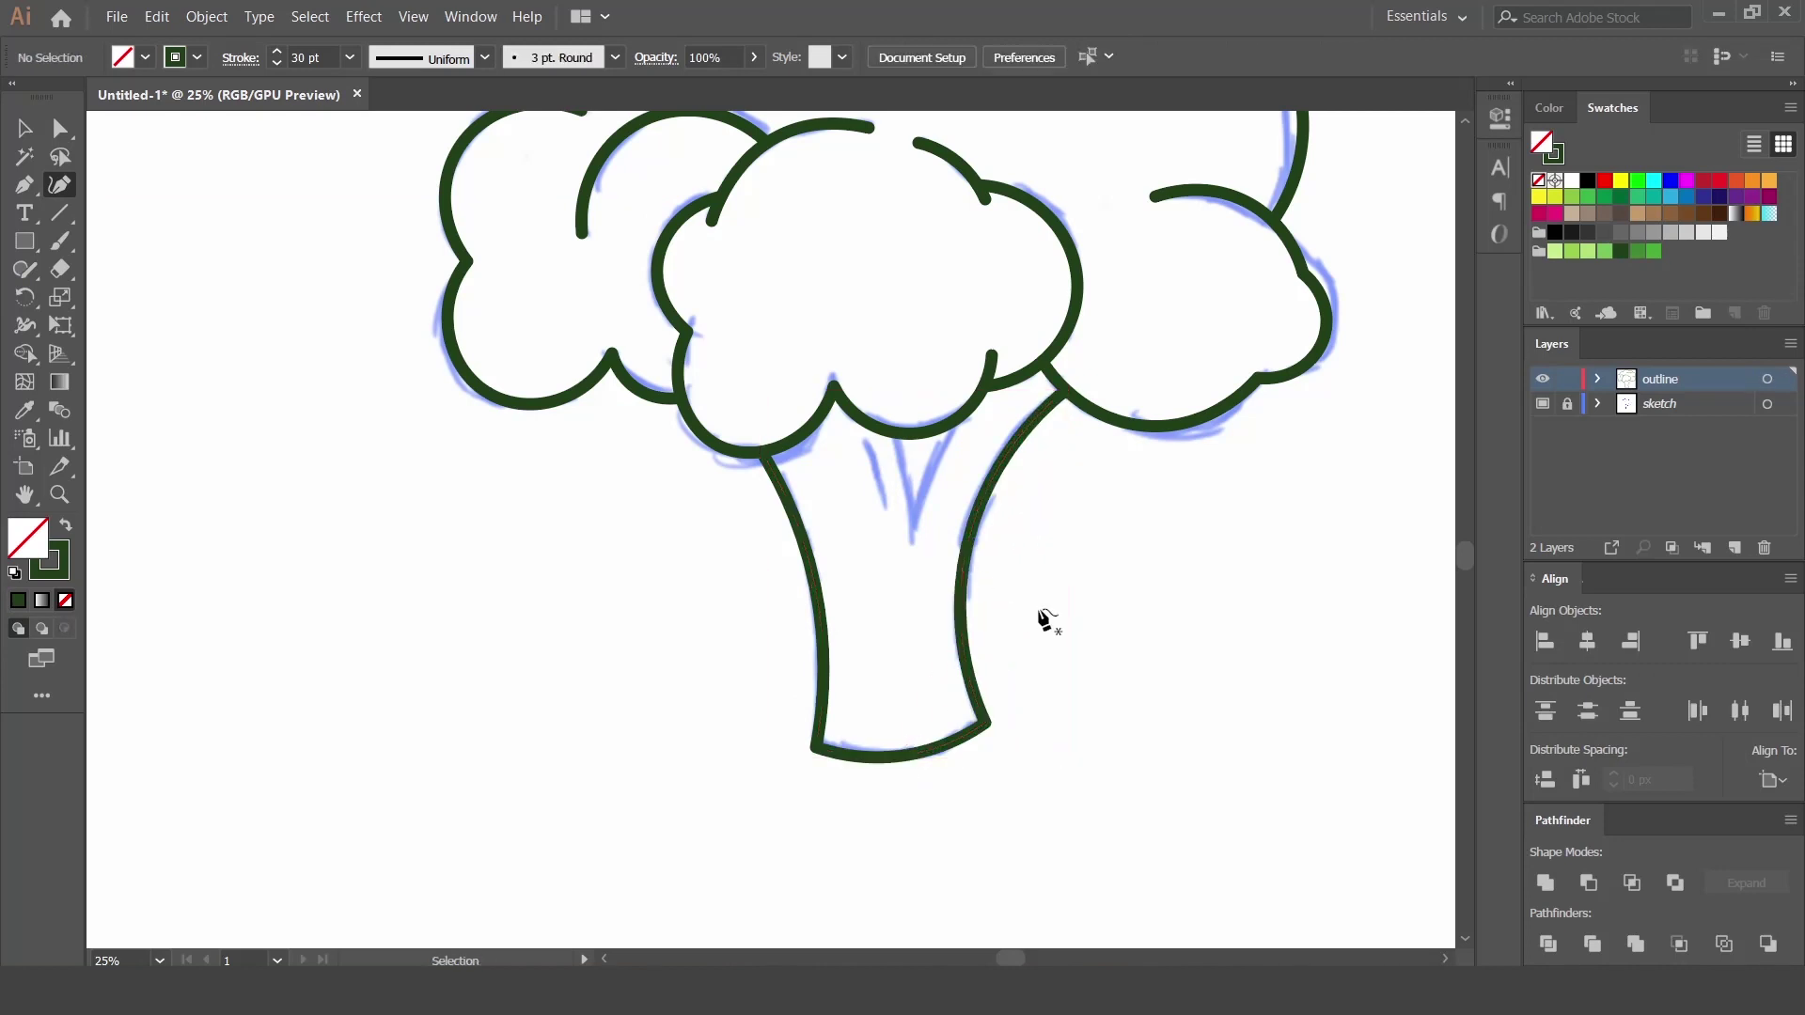
ctrl+click(856, 749)
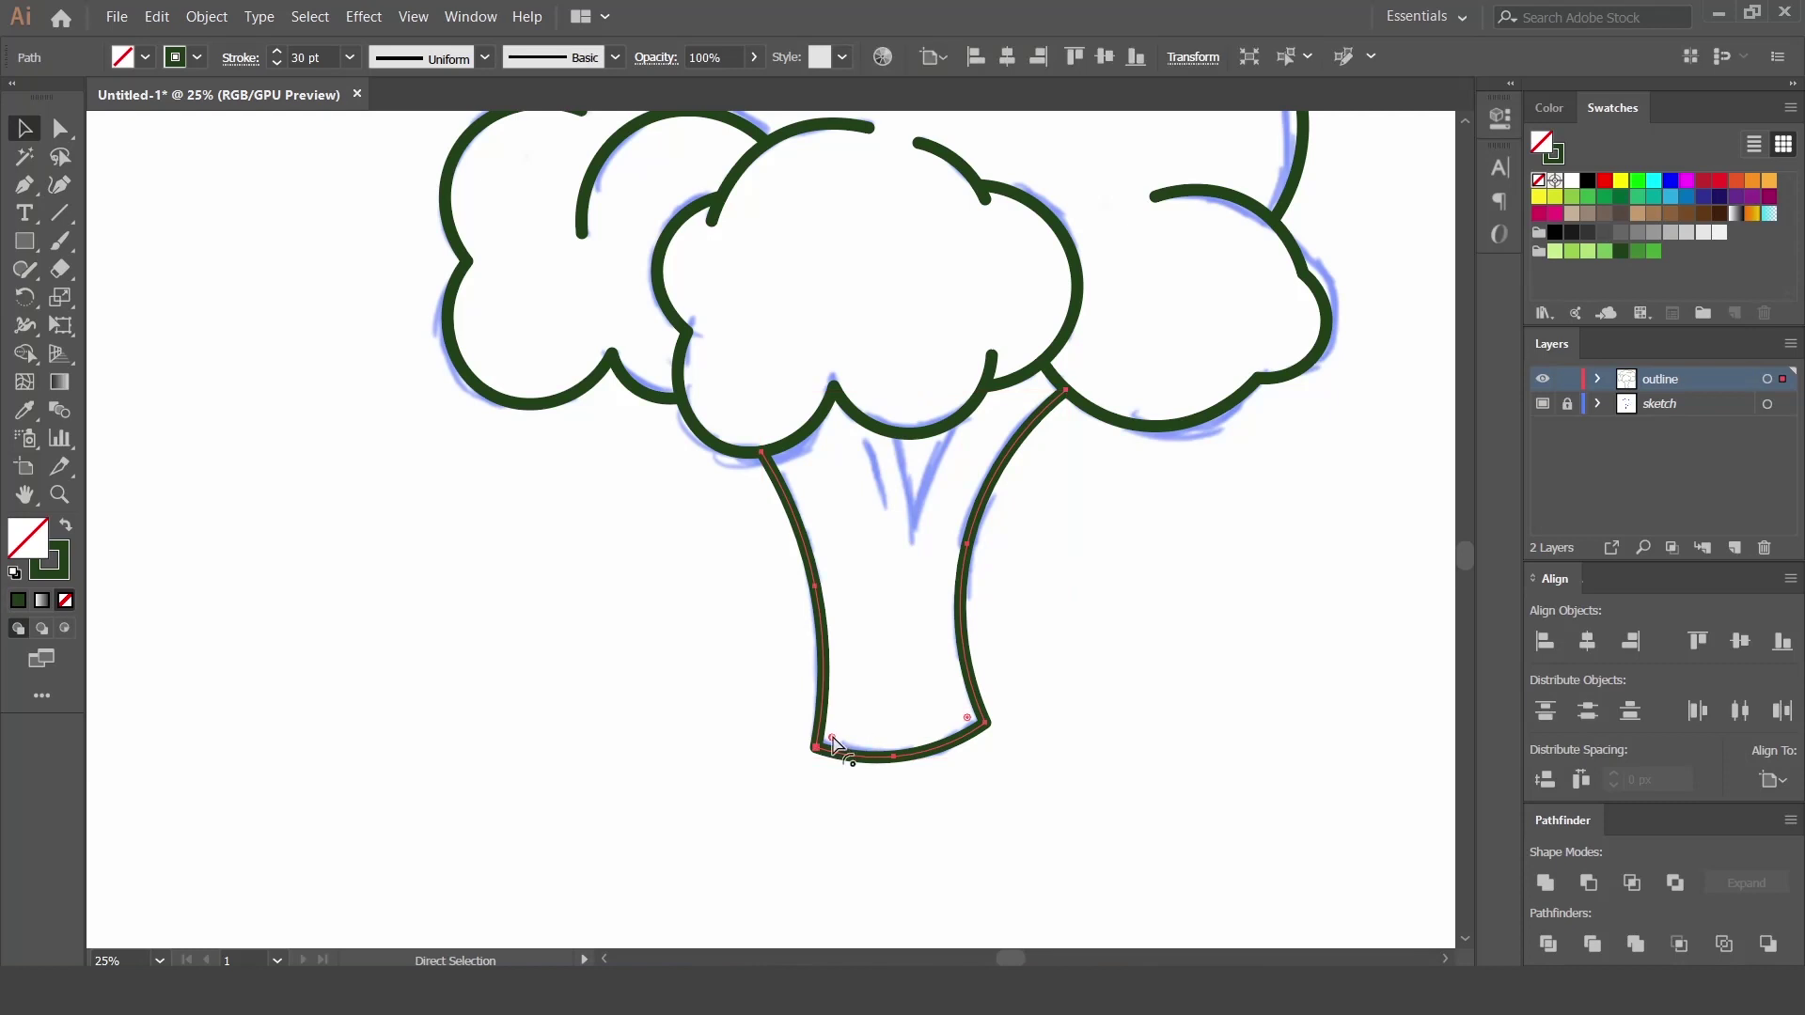
click(1047, 620)
Draw a V-shaped line at the stem top and bend its left arm.
key(p)
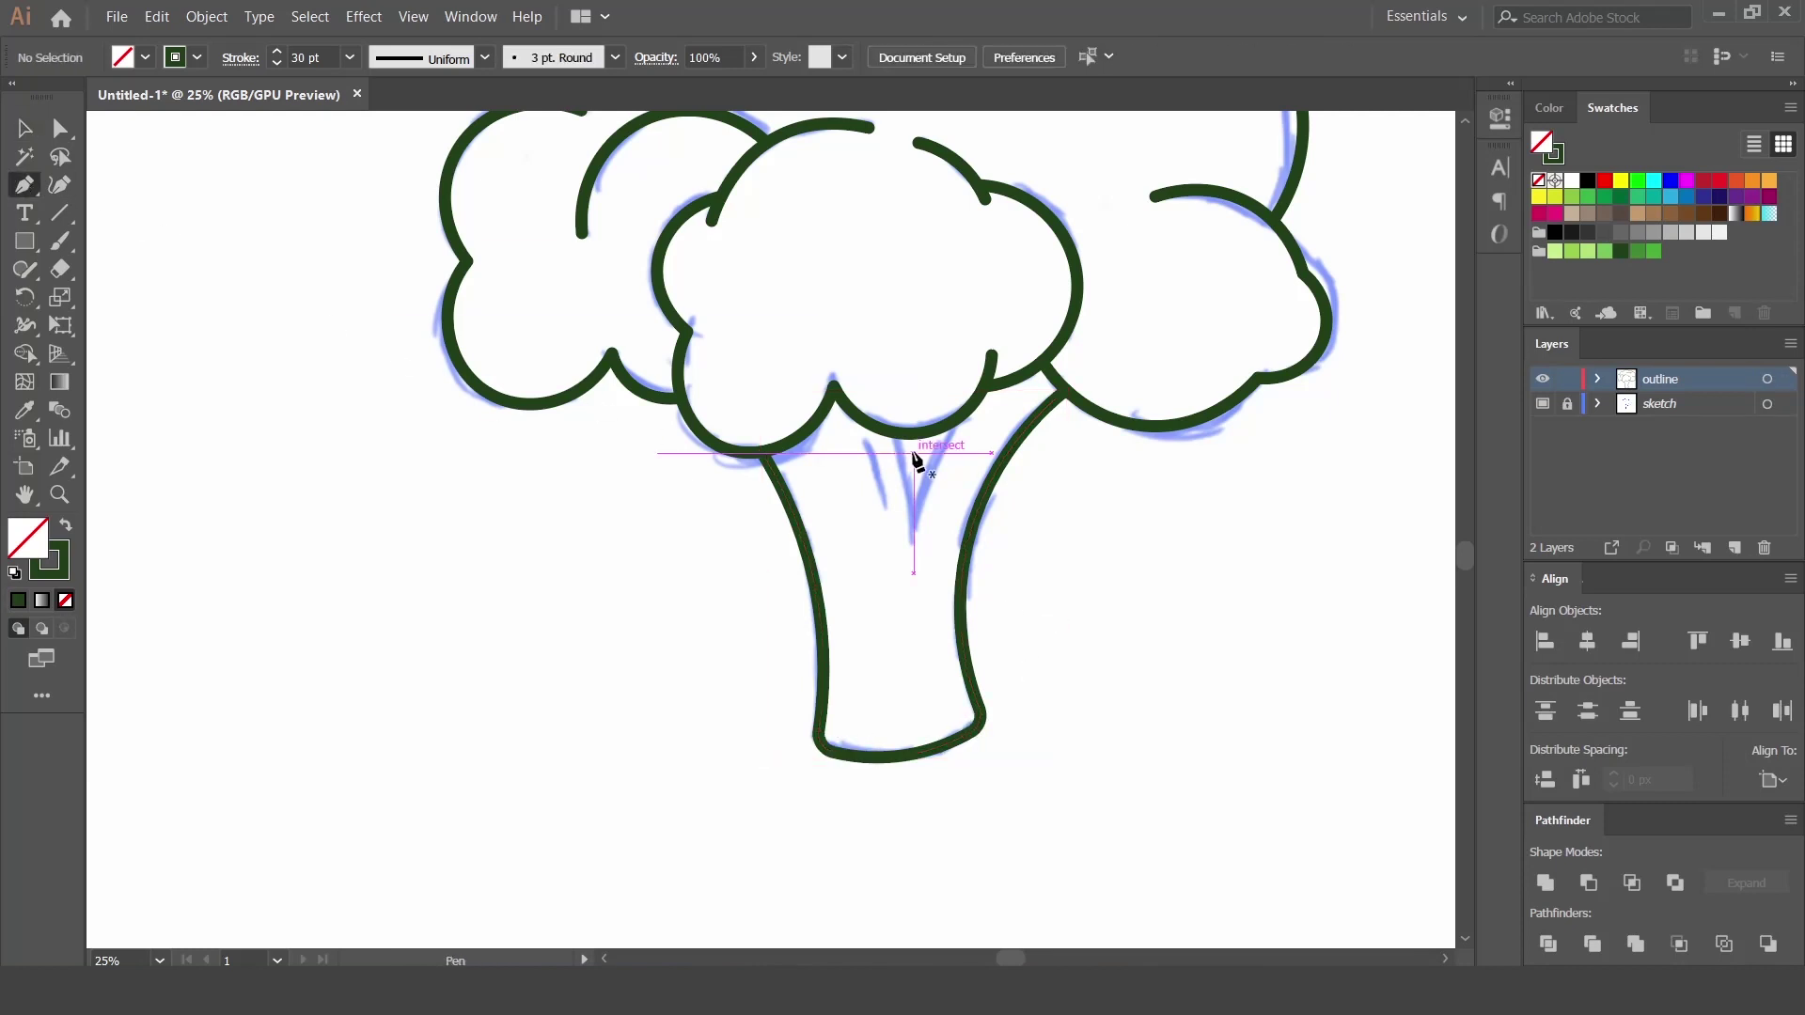
click(896, 433)
click(919, 548)
click(965, 414)
key(Escape)
key(shift+asciitilde)
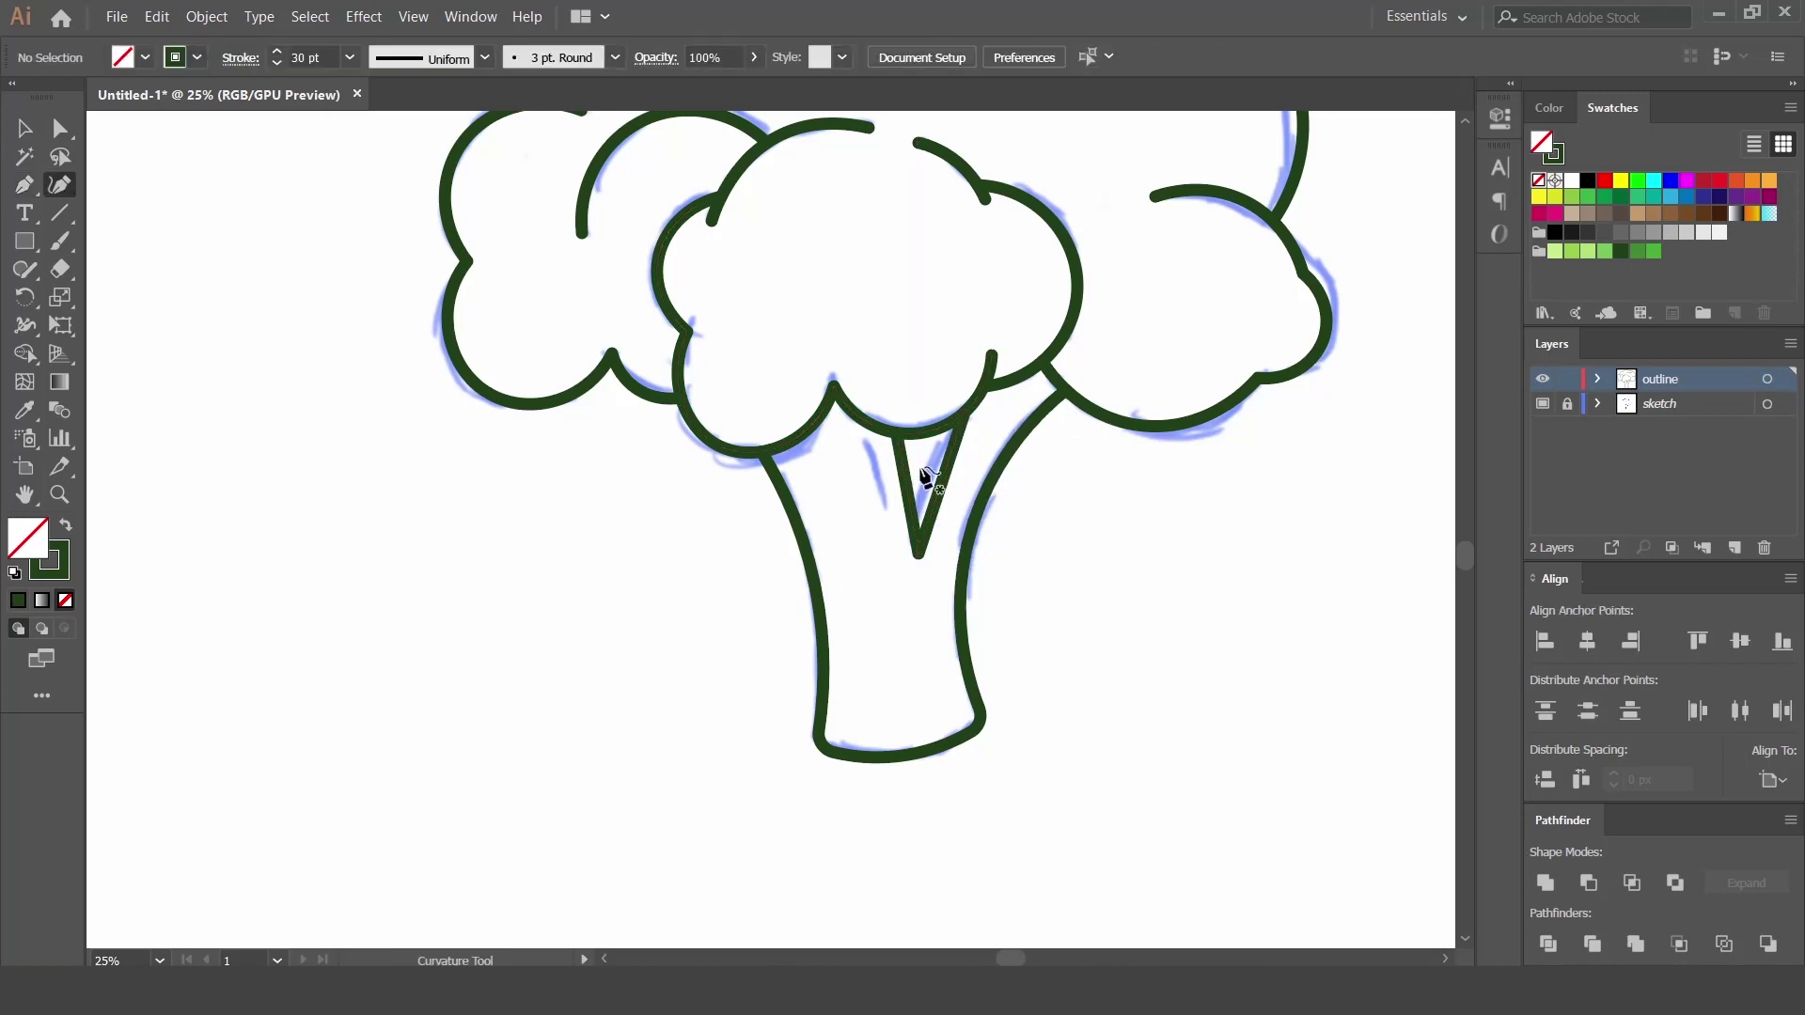
click(908, 483)
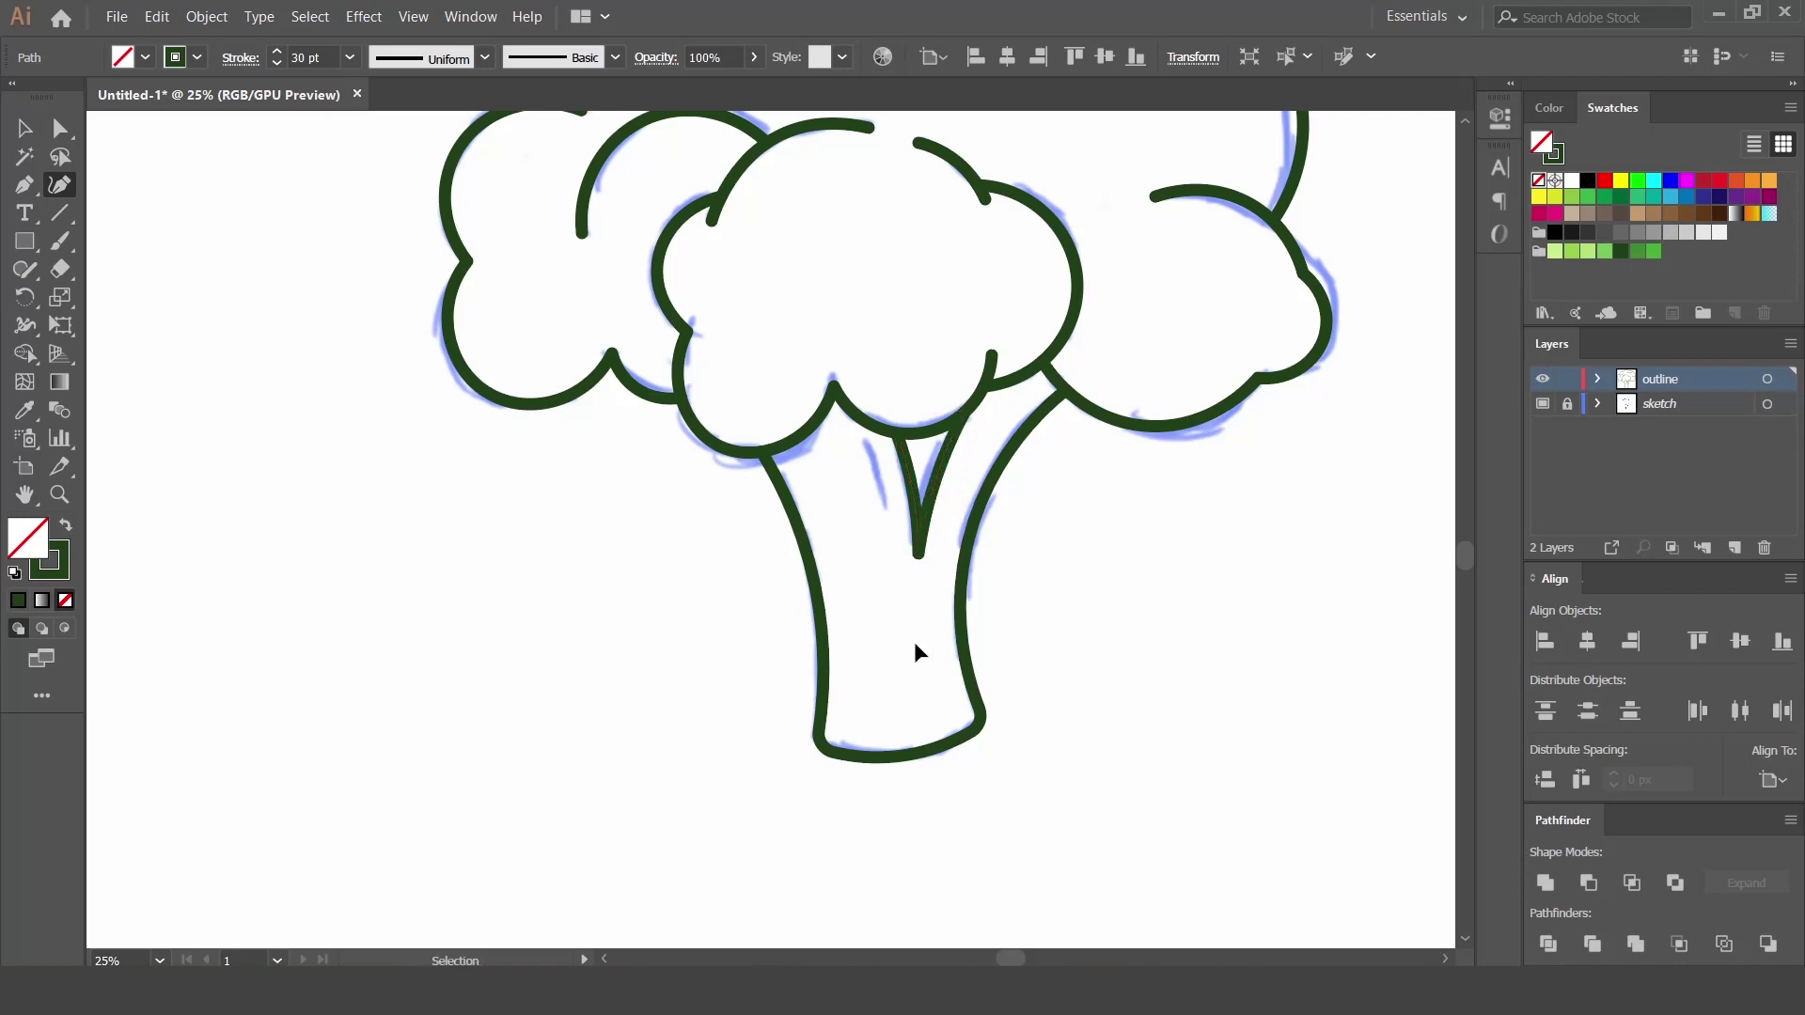
key(Escape)
Add a short stroke left of the V and curve it.
key(p)
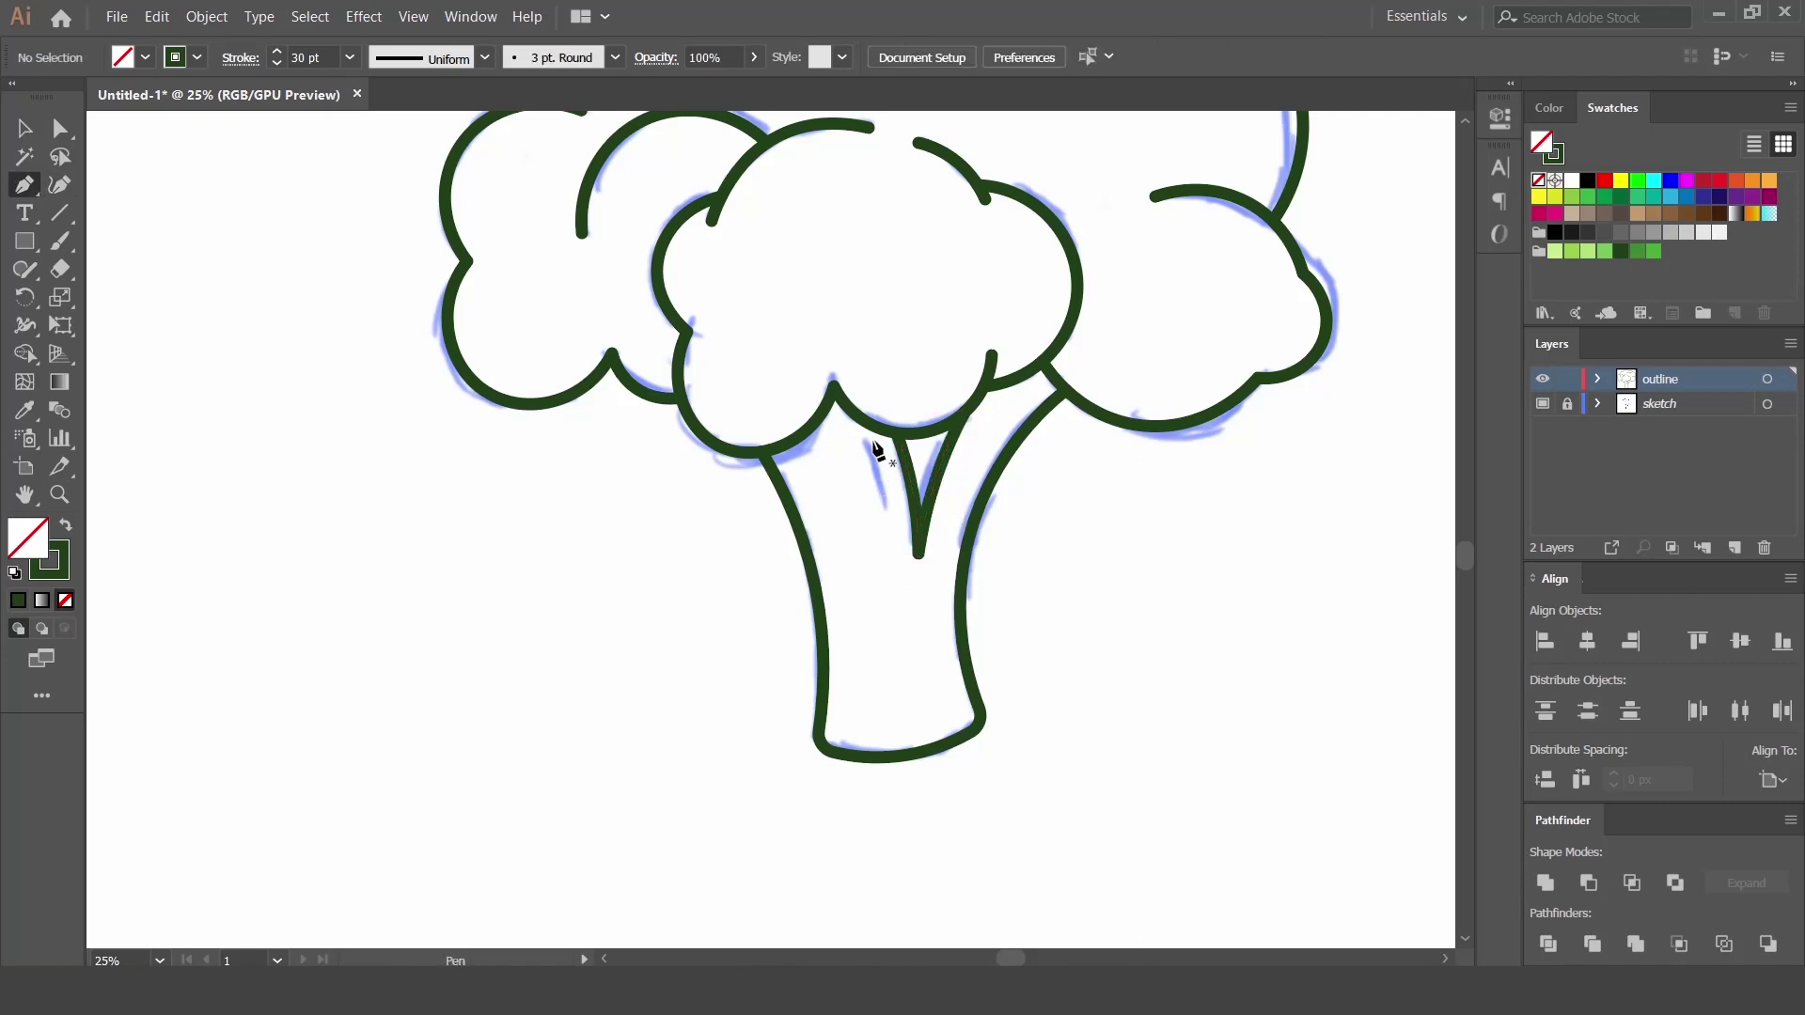
click(868, 441)
ctrl+click(888, 537)
click(59, 184)
click(881, 486)
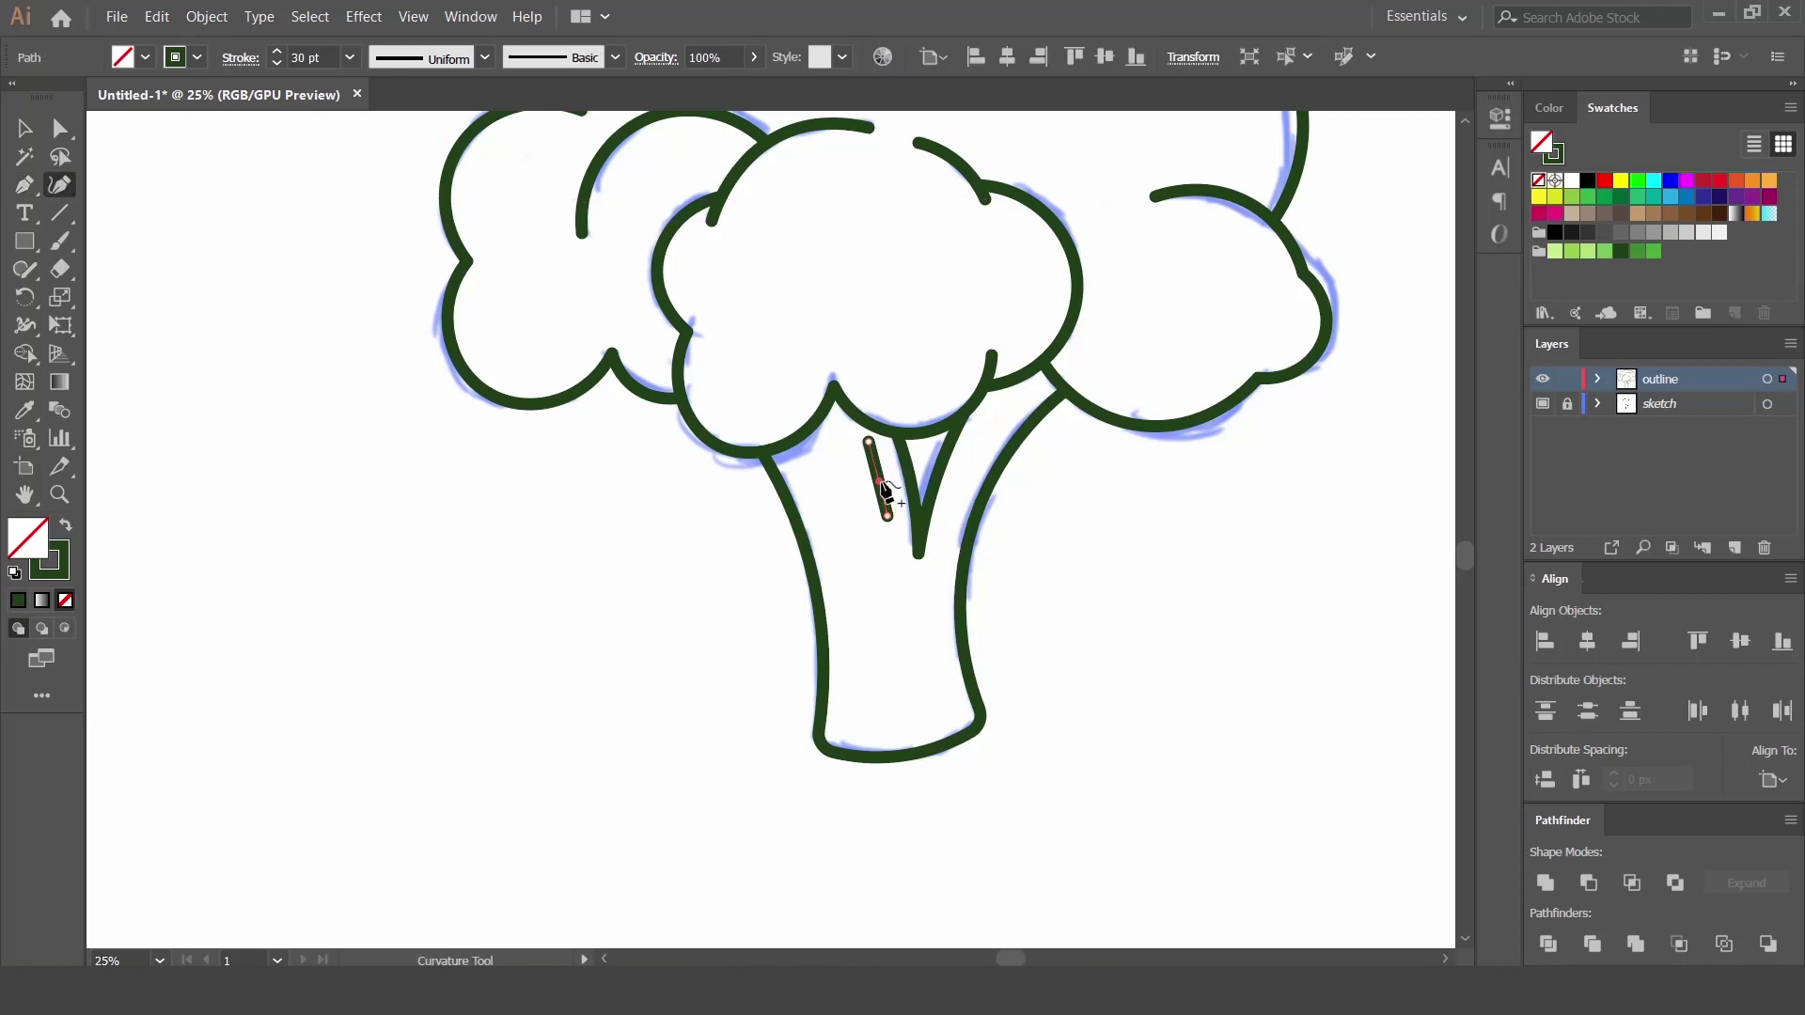
ctrl+click(875, 552)
scroll(1096, 483, up, 3)
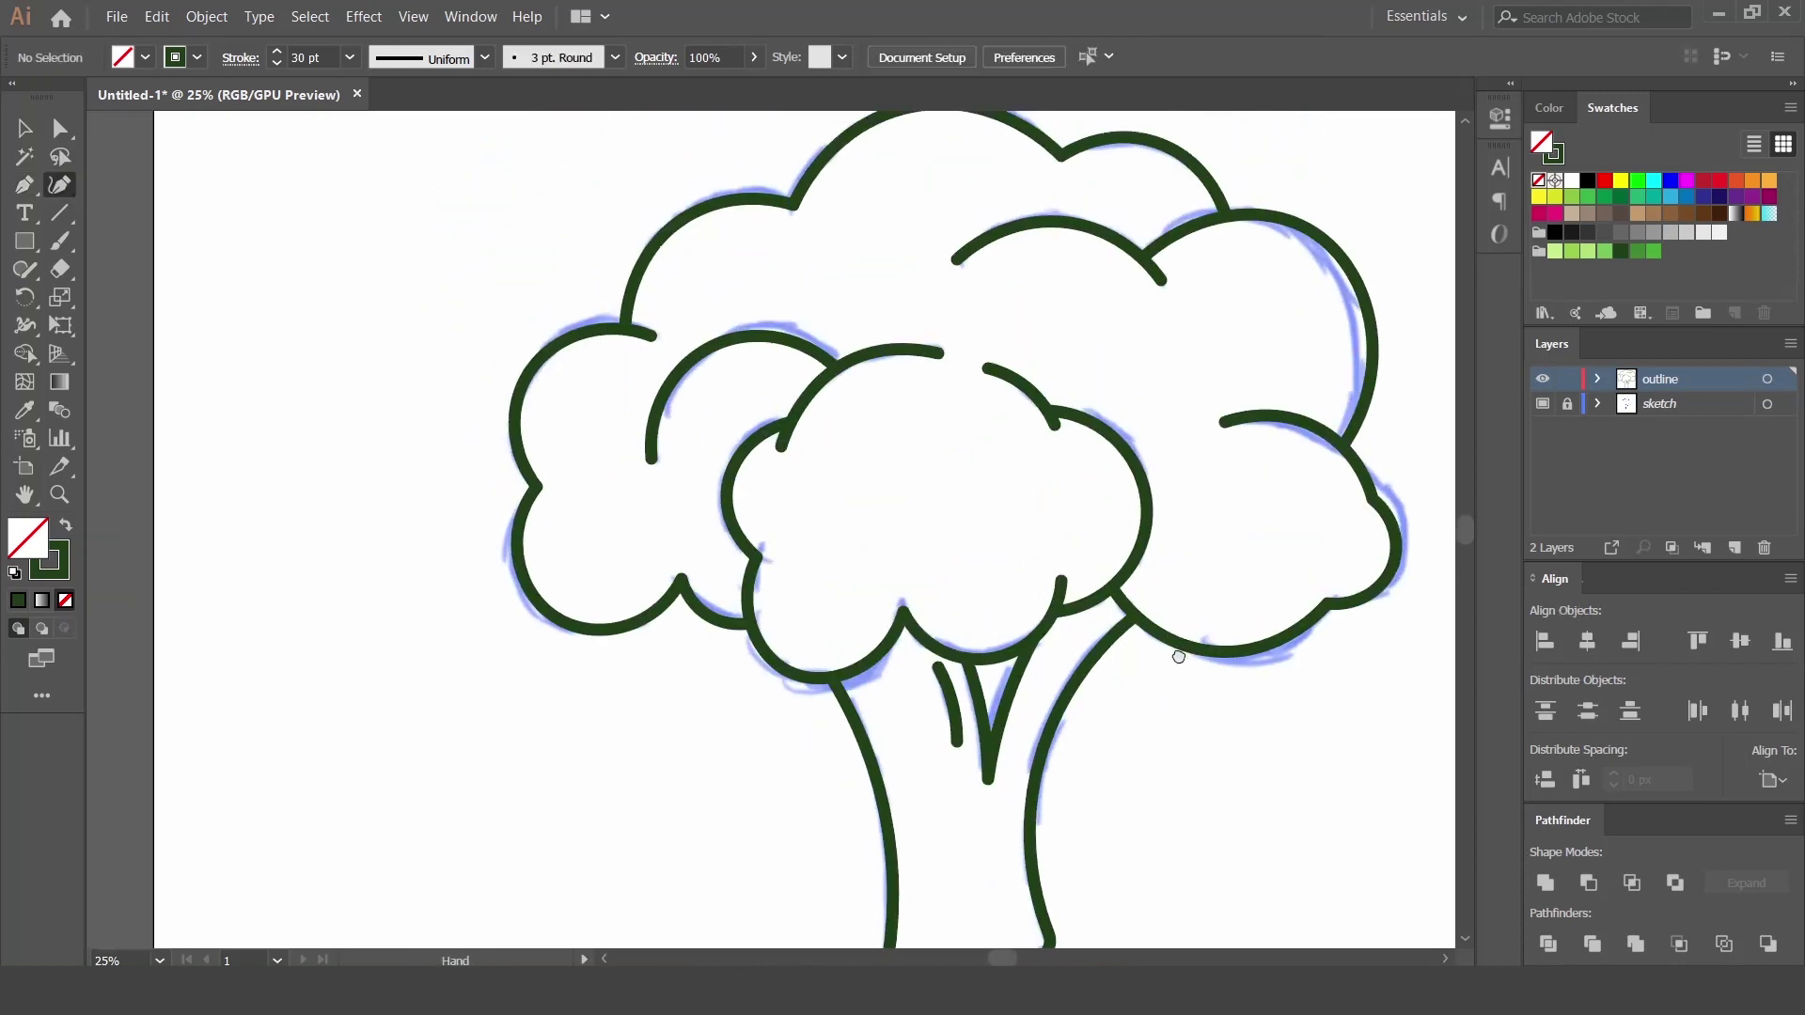
scroll(1249, 653, down, 3)
Fit the artboard in view and add a new layer named 'color'.
key(ctrl+0)
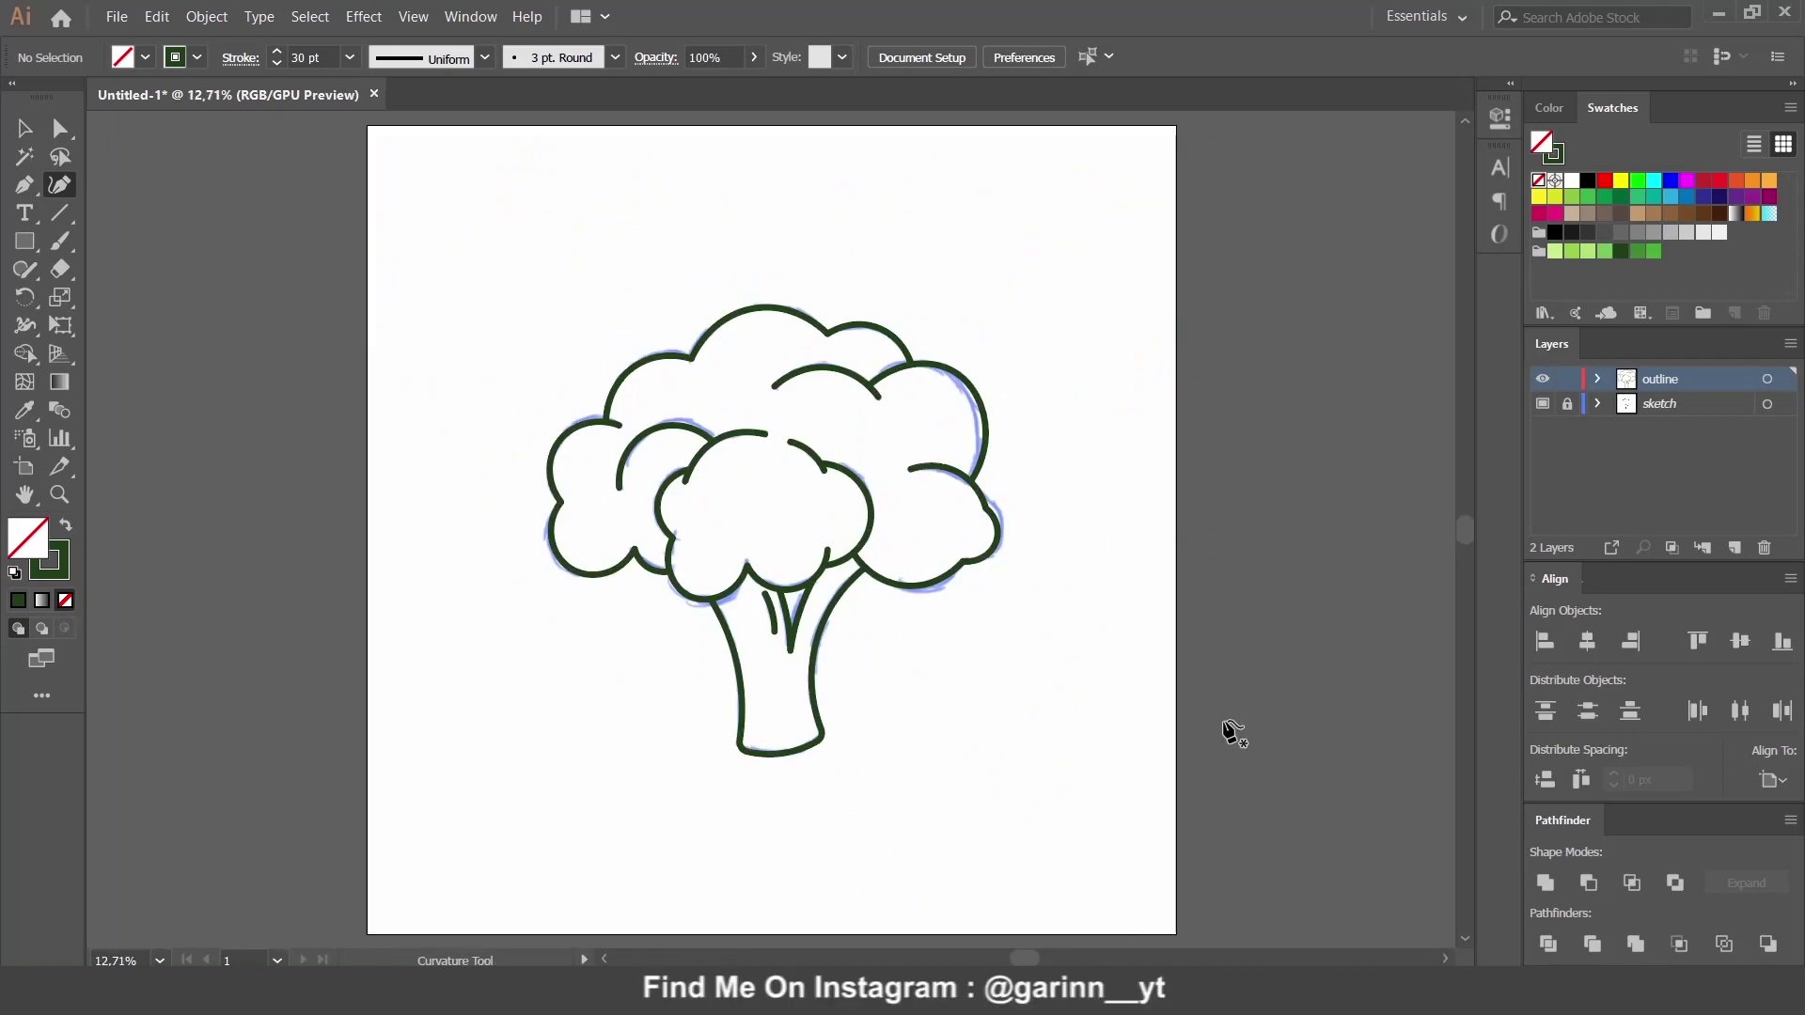
key(ctrl+l)
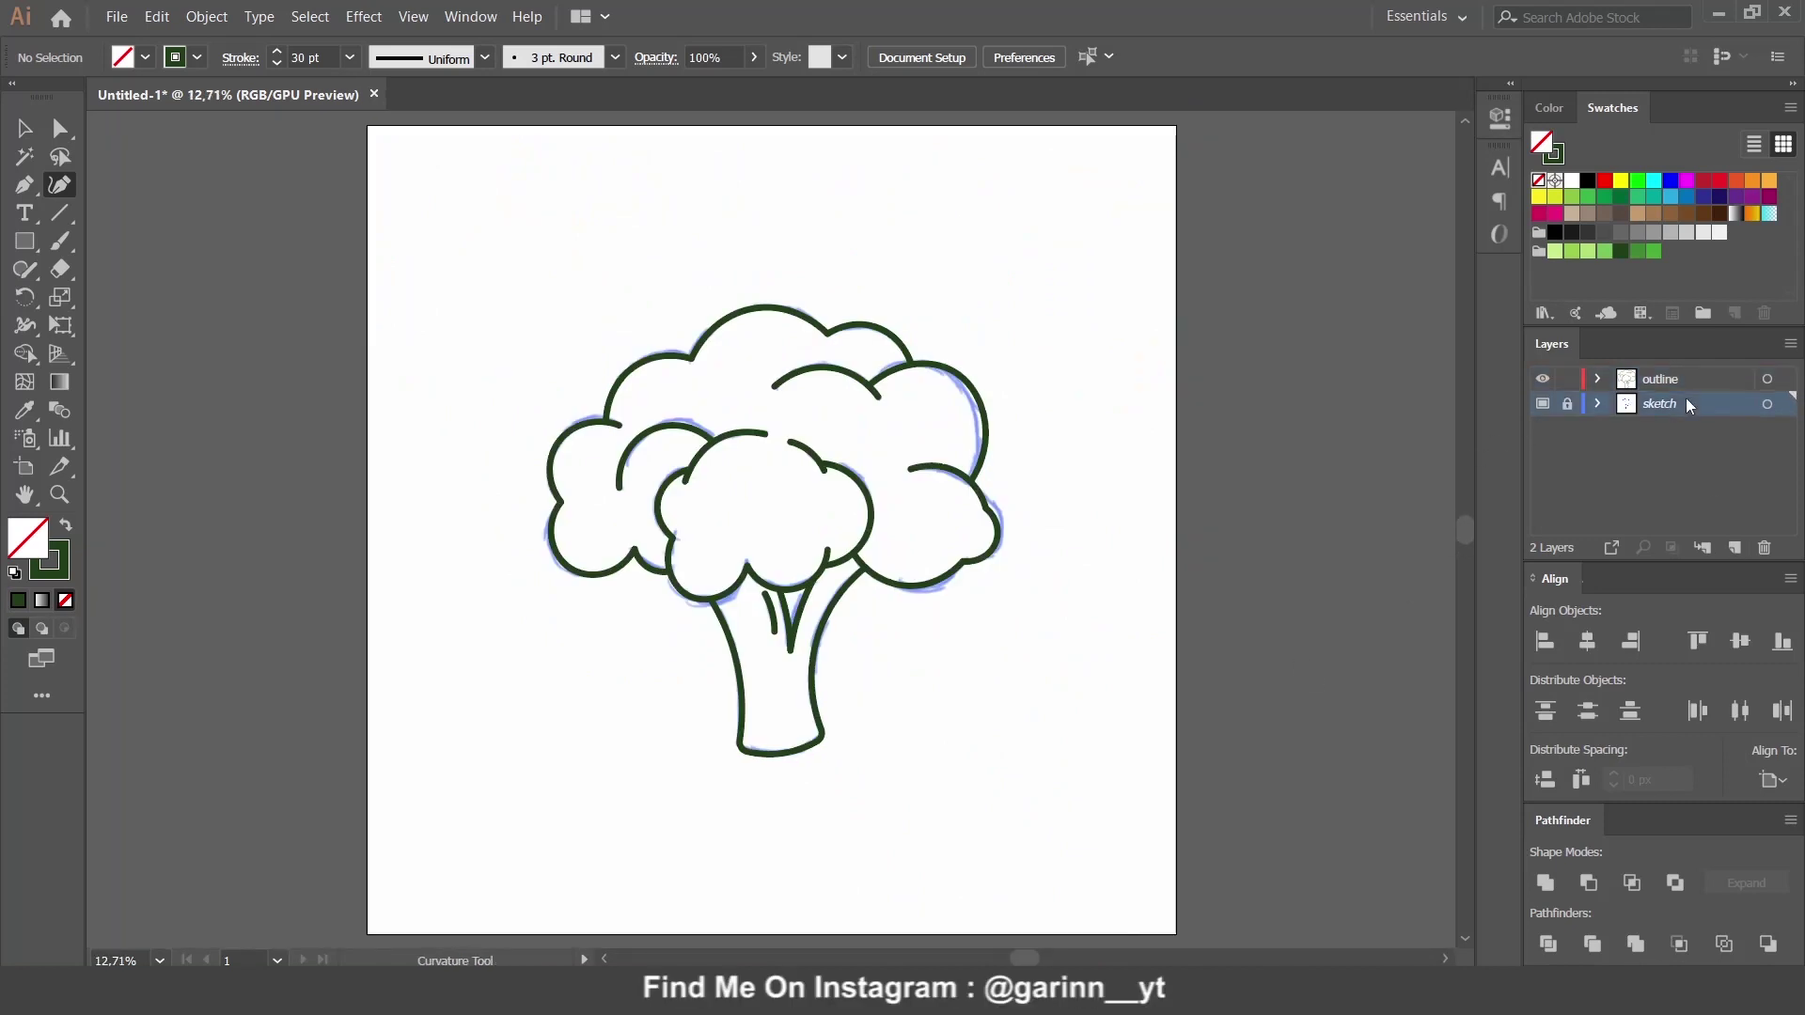
double_click(1671, 404)
text(olor)
key(Return)
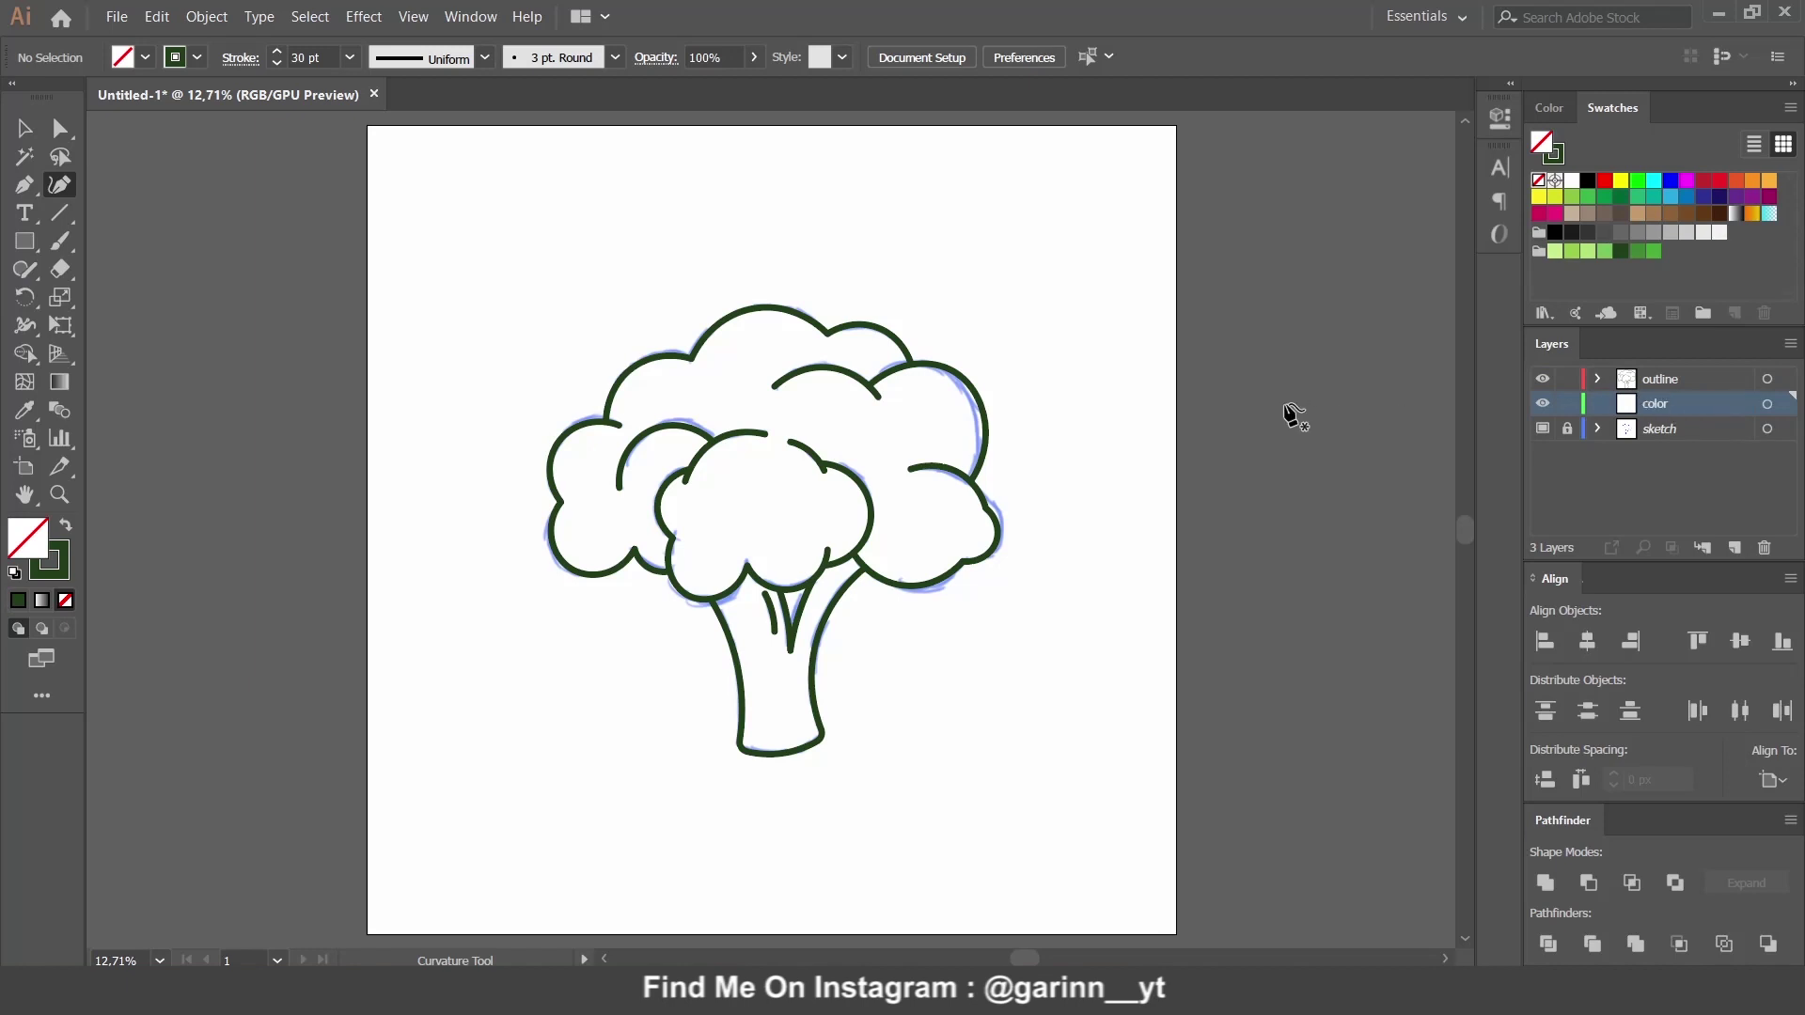
Hide the sketch layer, copy the broccoli outlines onto 'color', then lock and hide outline.
key(v)
click(1547, 431)
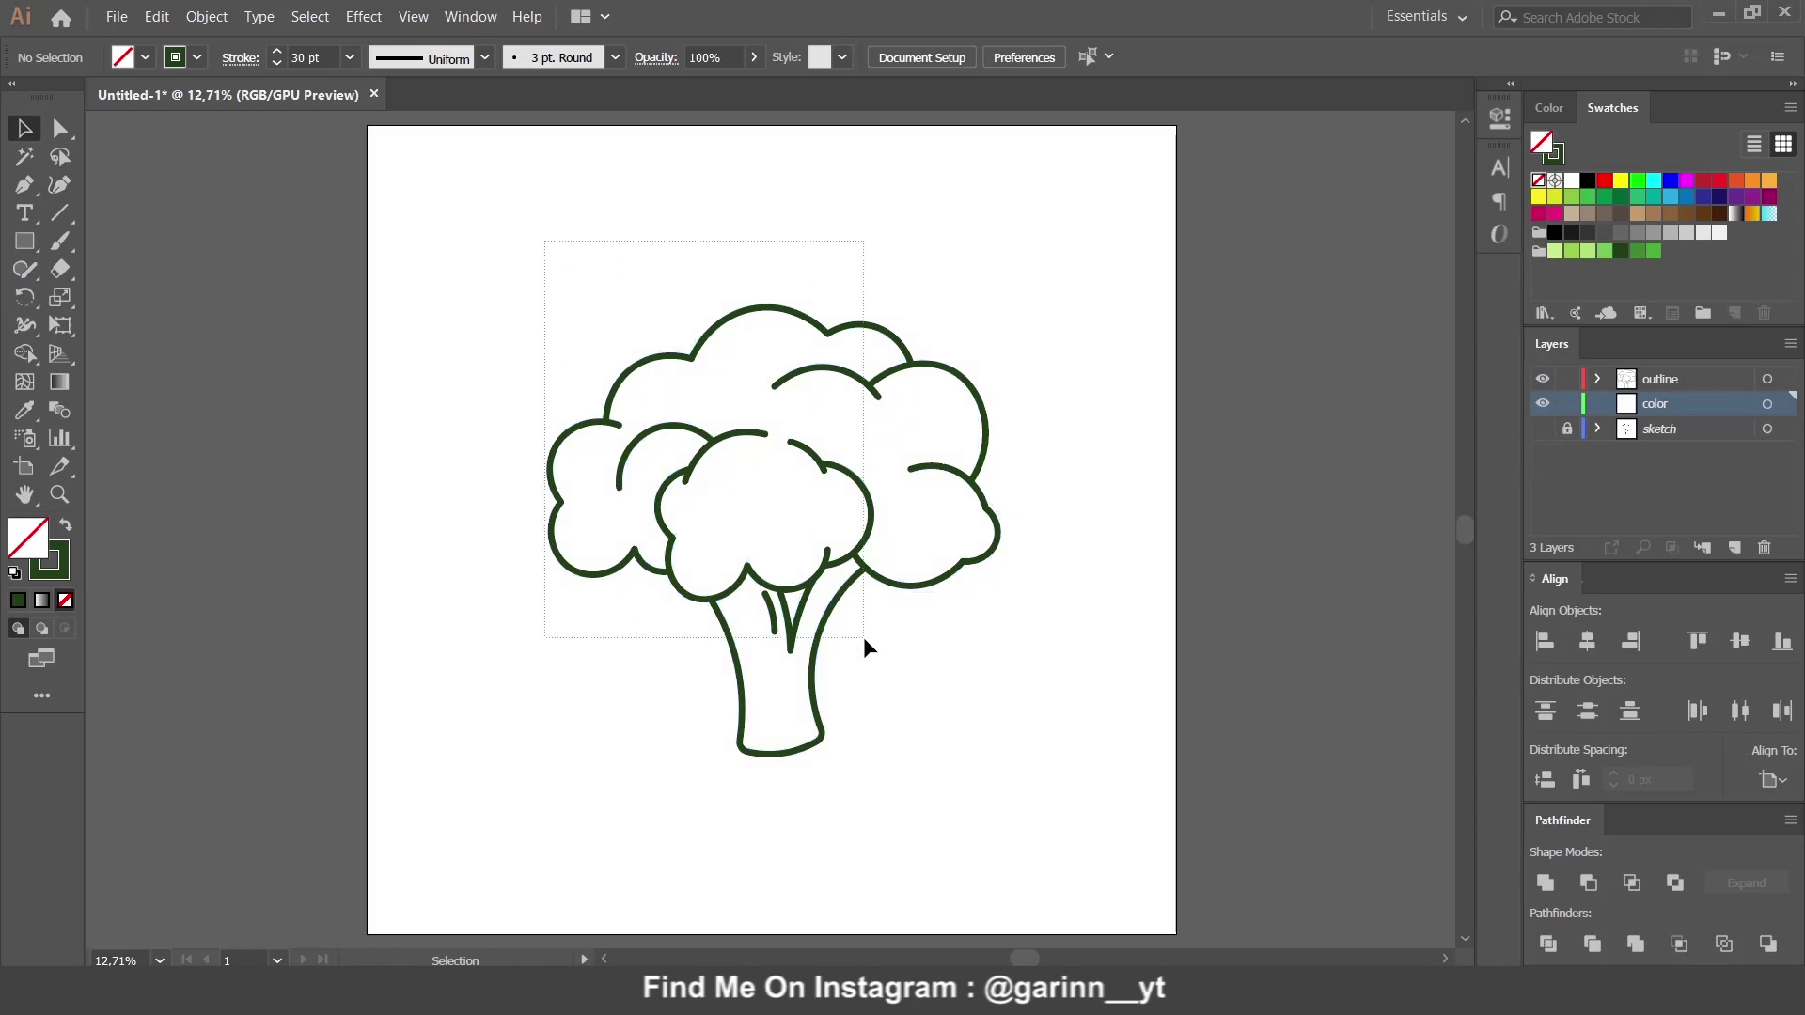
drag(611, 333, 945, 730)
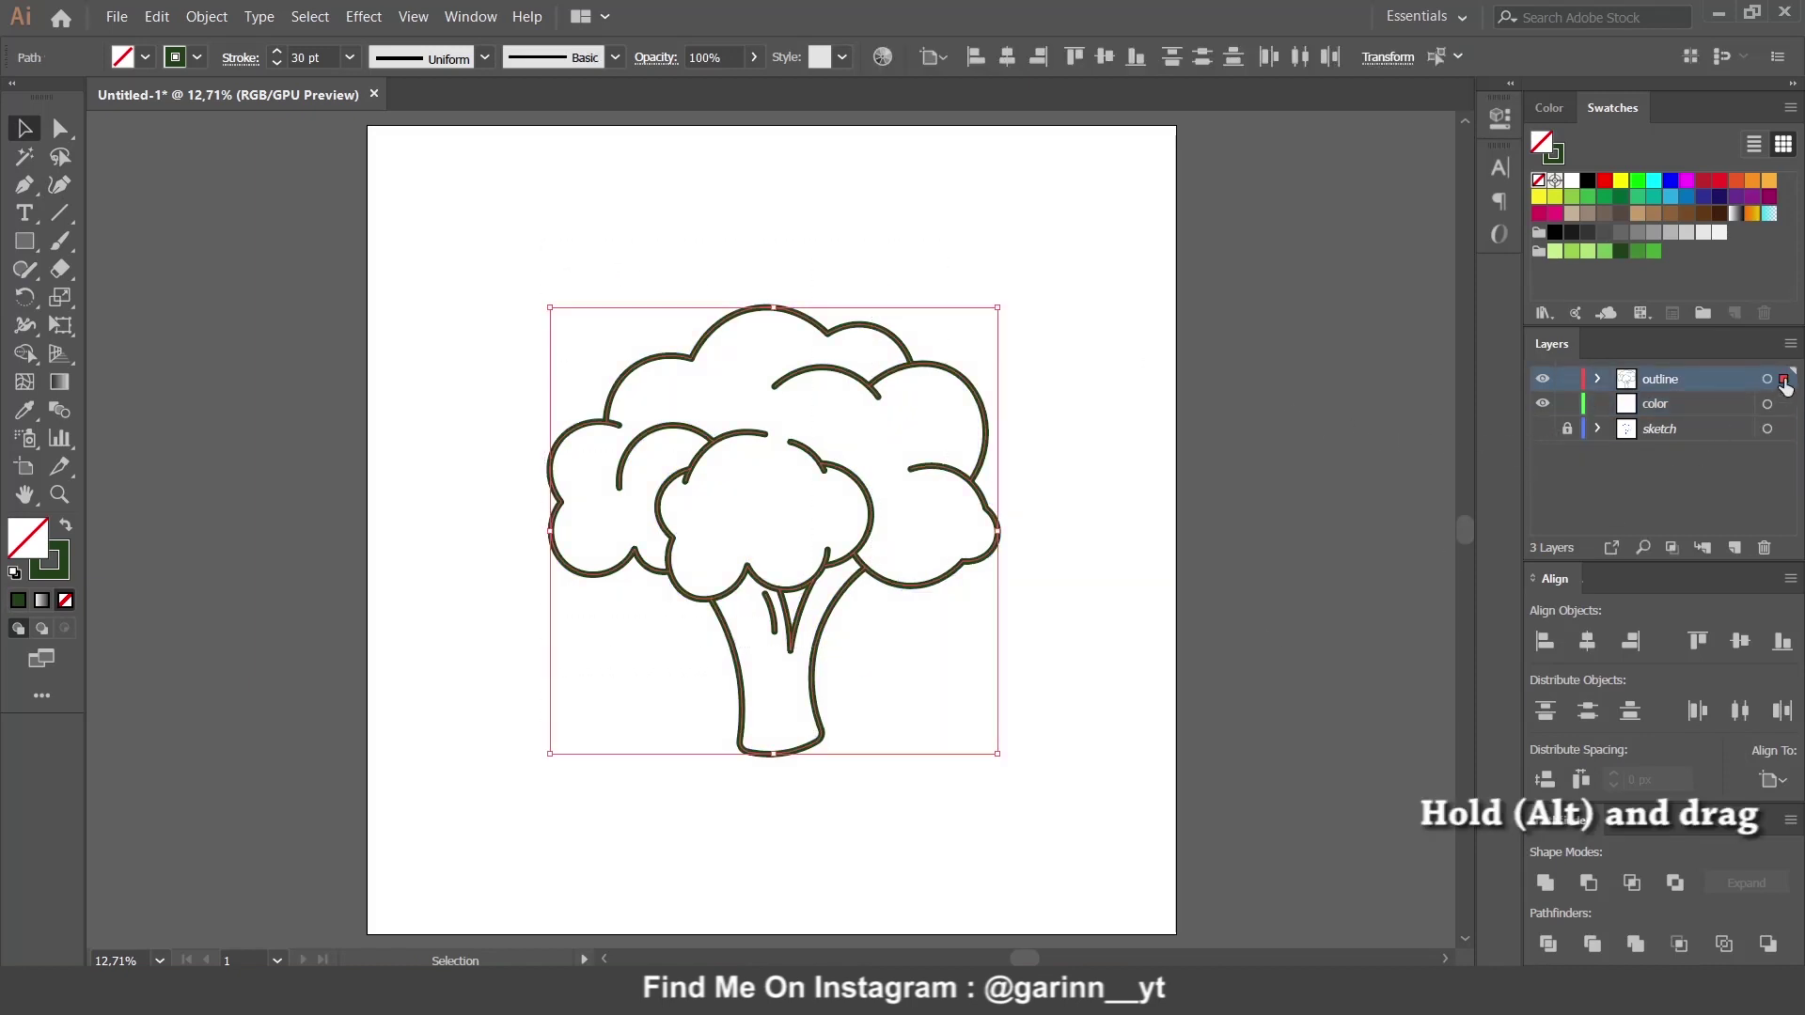
drag(1784, 379, 1784, 404)
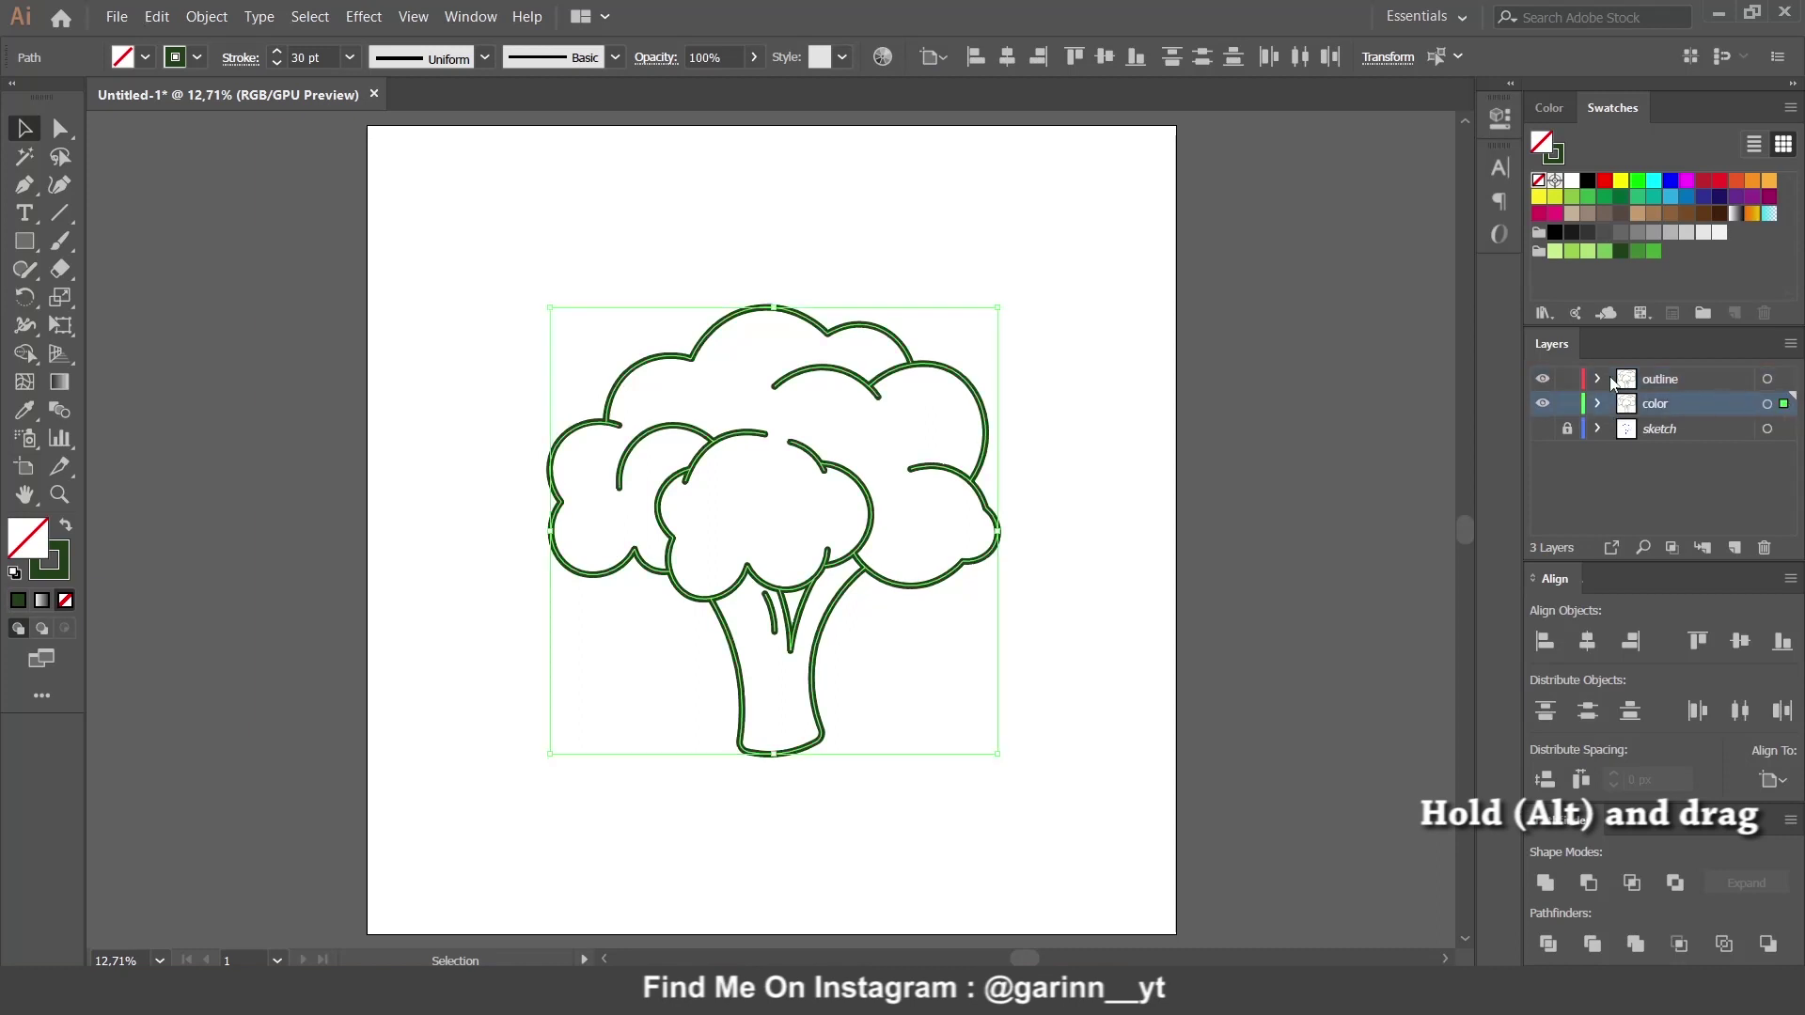
click(1568, 379)
click(1543, 379)
click(1137, 487)
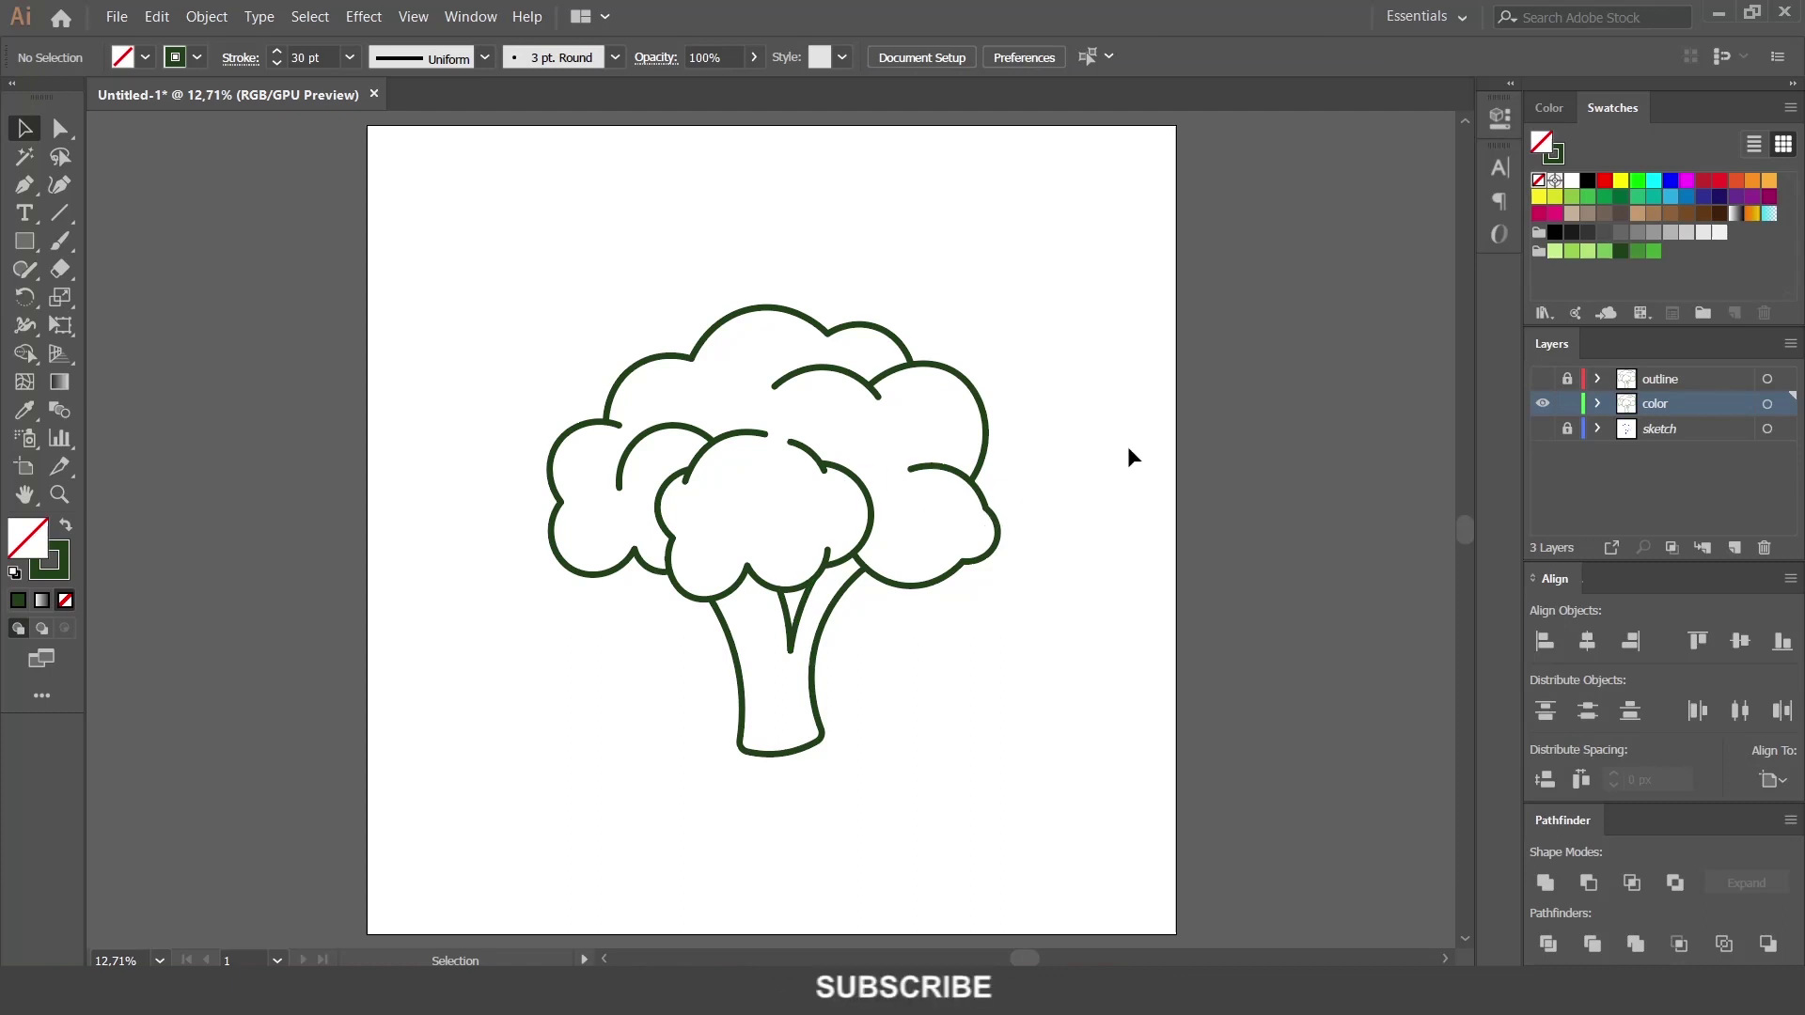
Delete four inner floret arcs from the copied outlines.
click(834, 372)
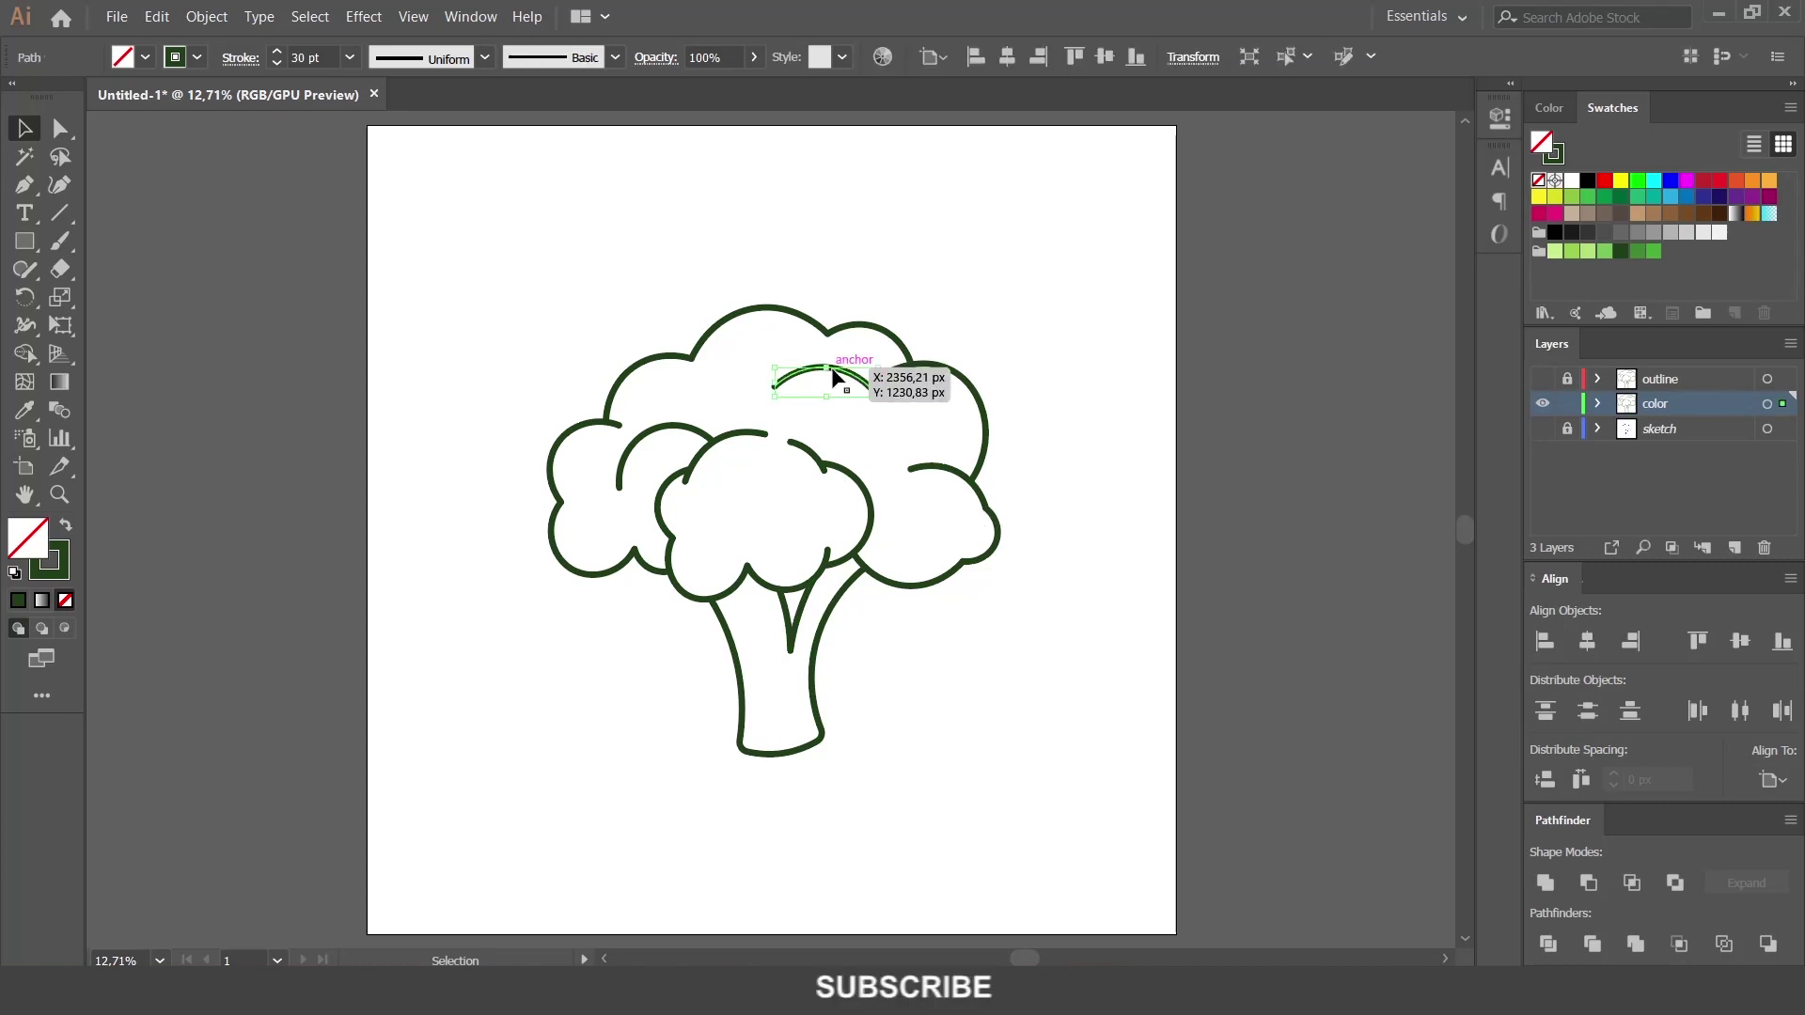
key(Delete)
click(636, 444)
key(Delete)
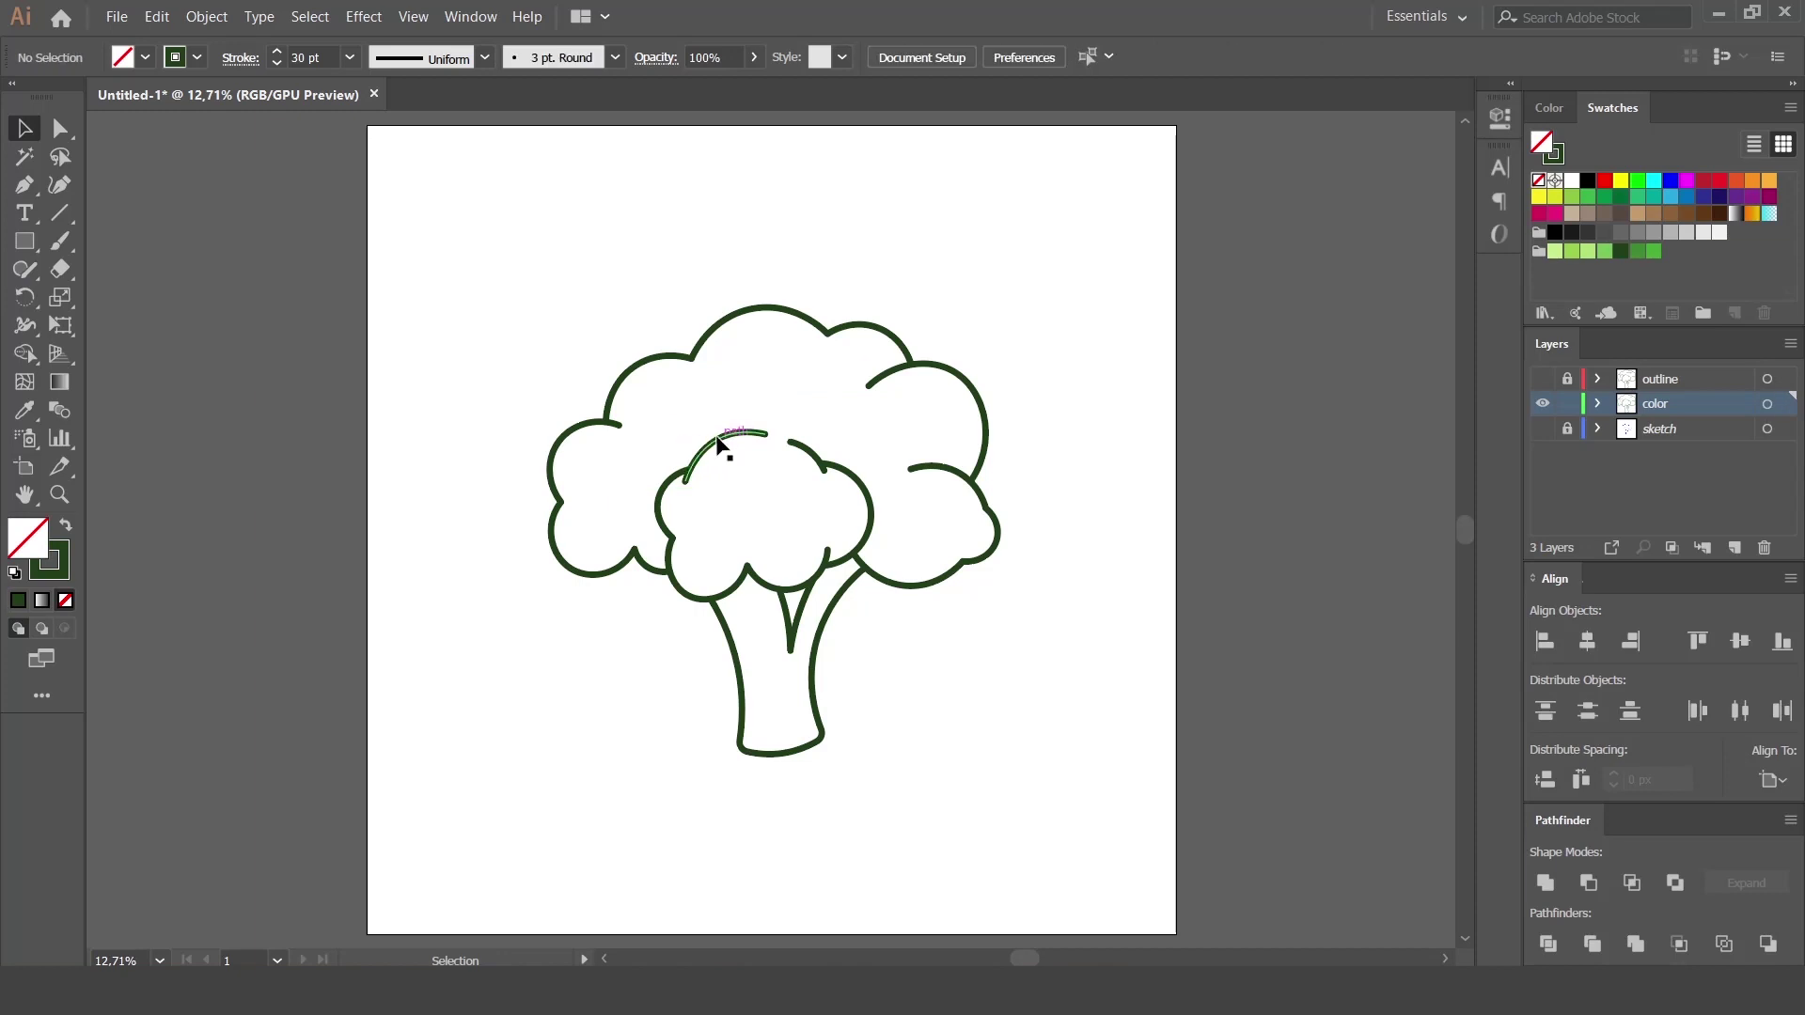
click(712, 459)
key(Delete)
click(807, 450)
key(Delete)
Reselect all the remaining broccoli paths on the color layer.
drag(1053, 698, 547, 376)
right_click(612, 428)
click(554, 341)
drag(551, 293, 967, 707)
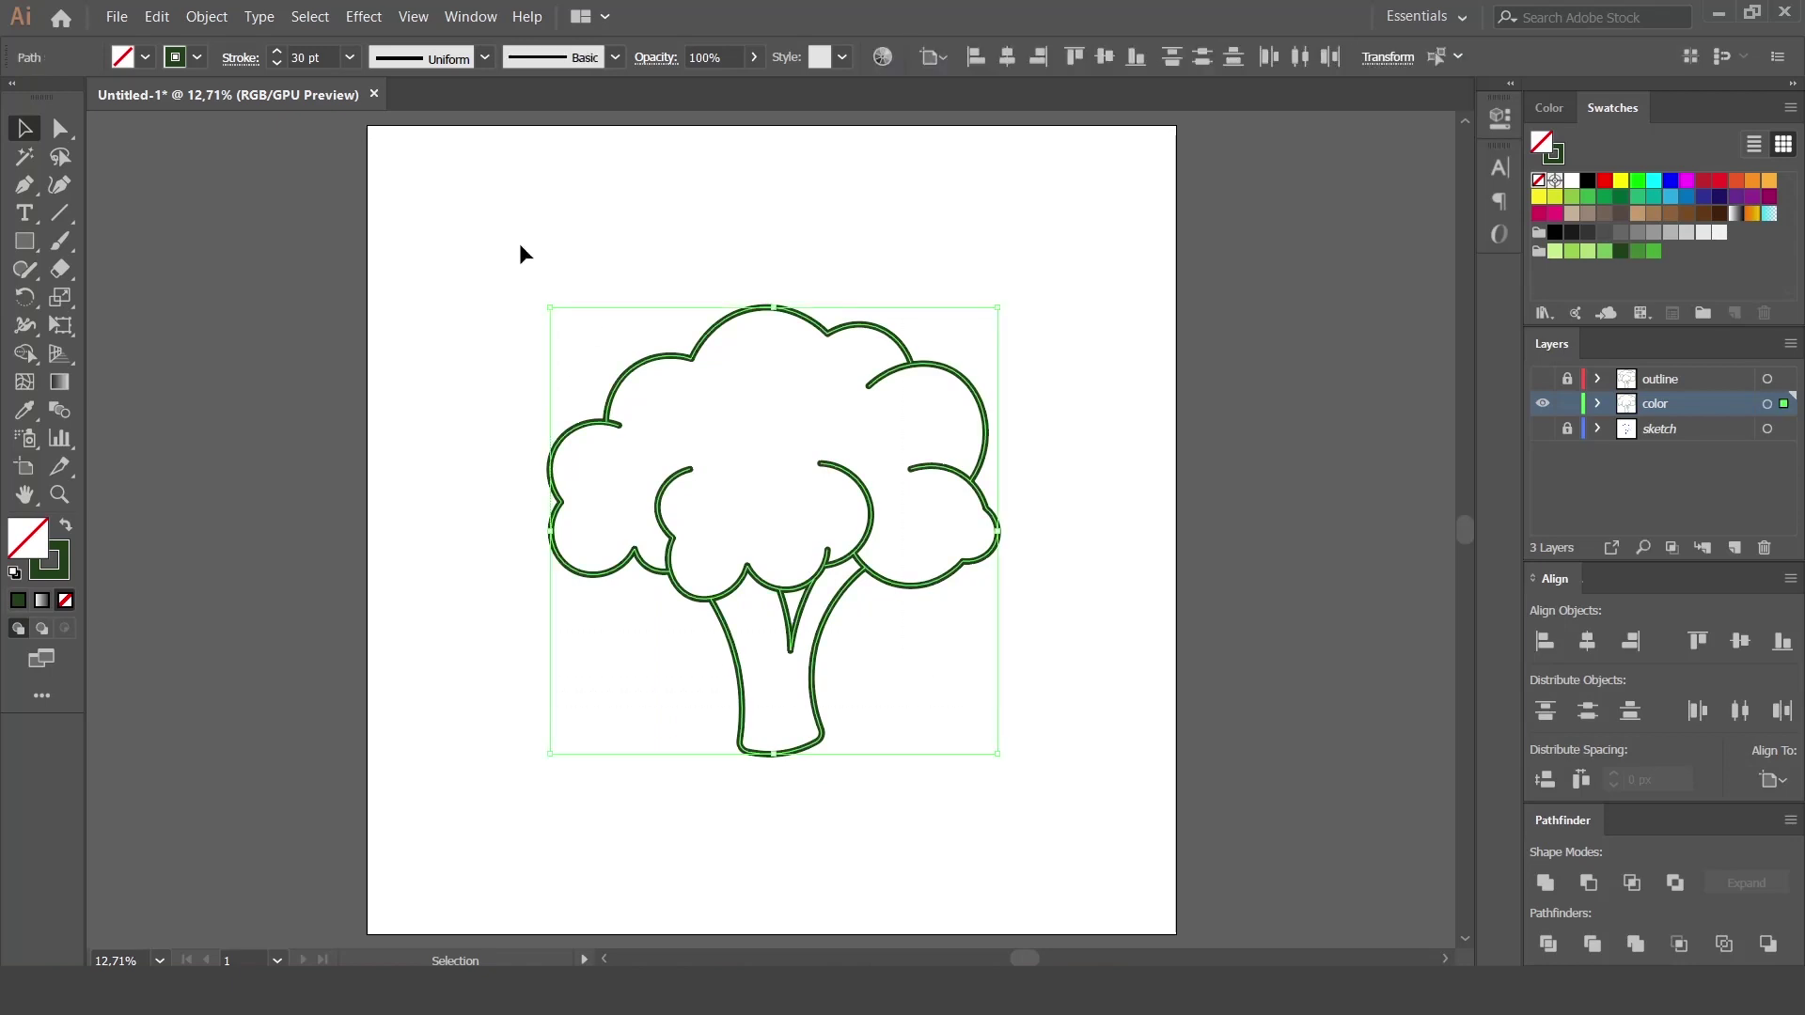
click(207, 16)
mouse_move(226, 482)
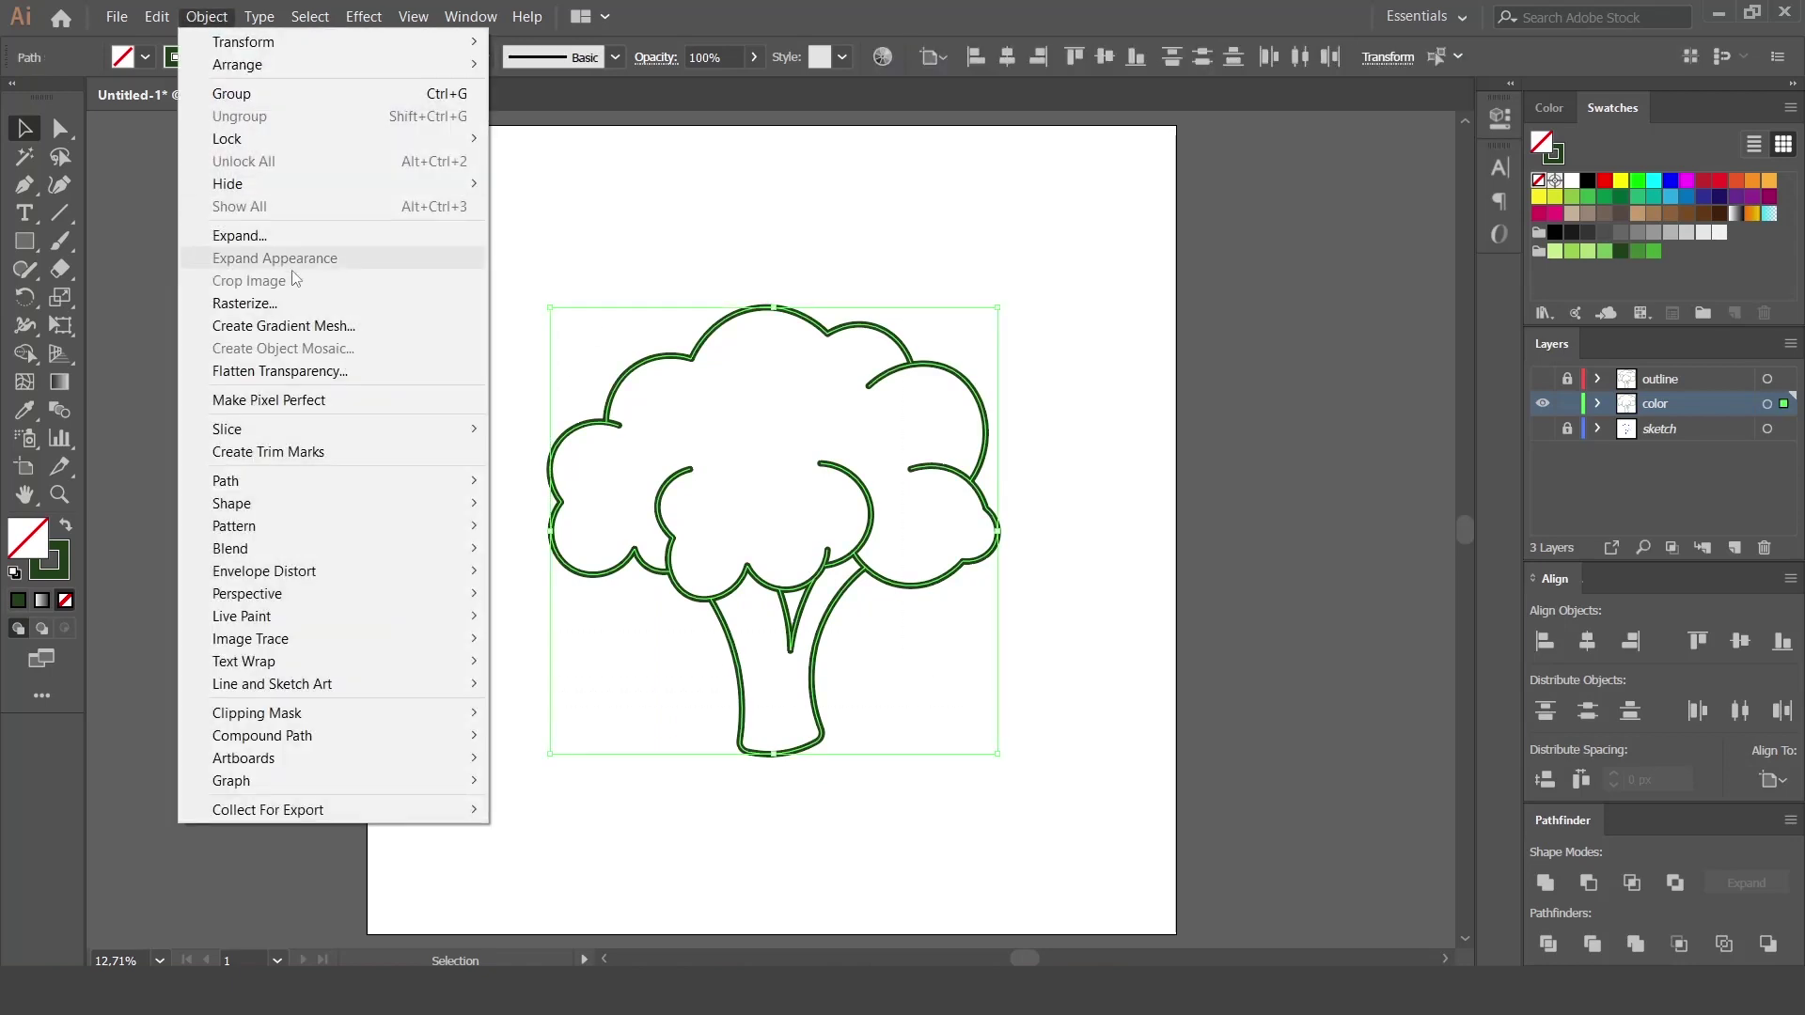
Outline the strokes, unite them with Pathfinder, and release the compound path into separate shapes.
click(559, 532)
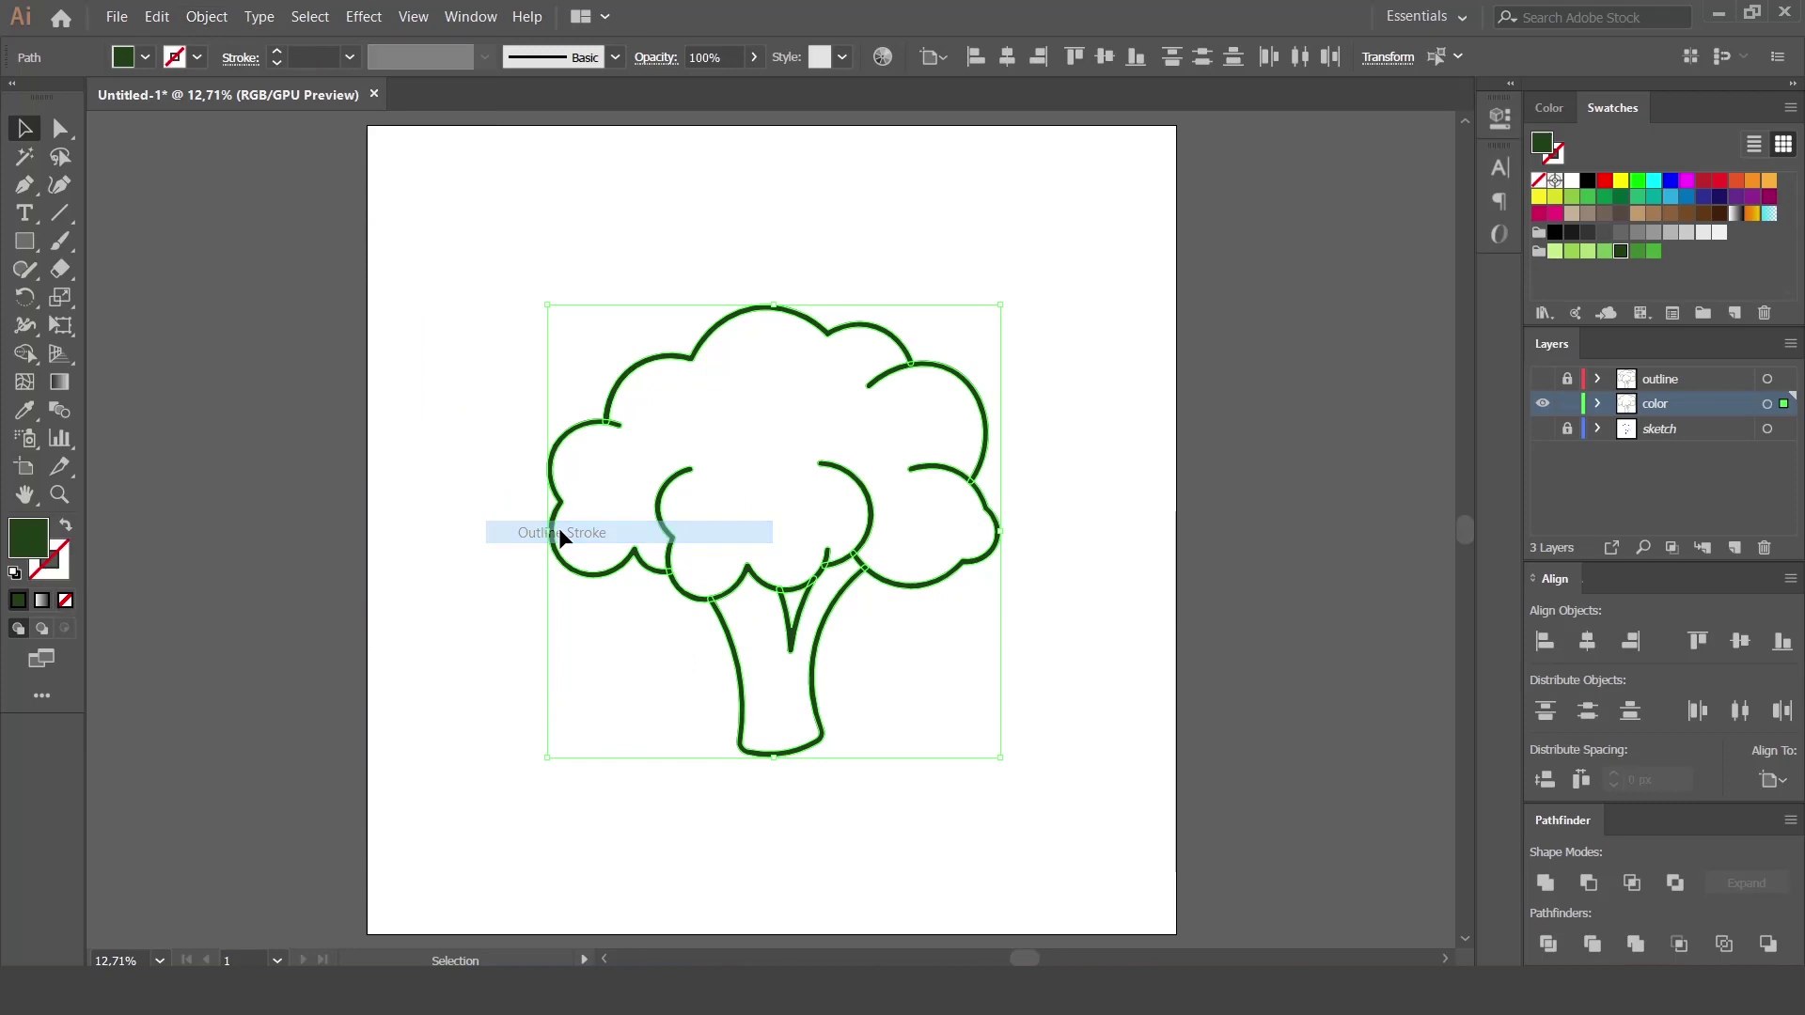
click(1544, 883)
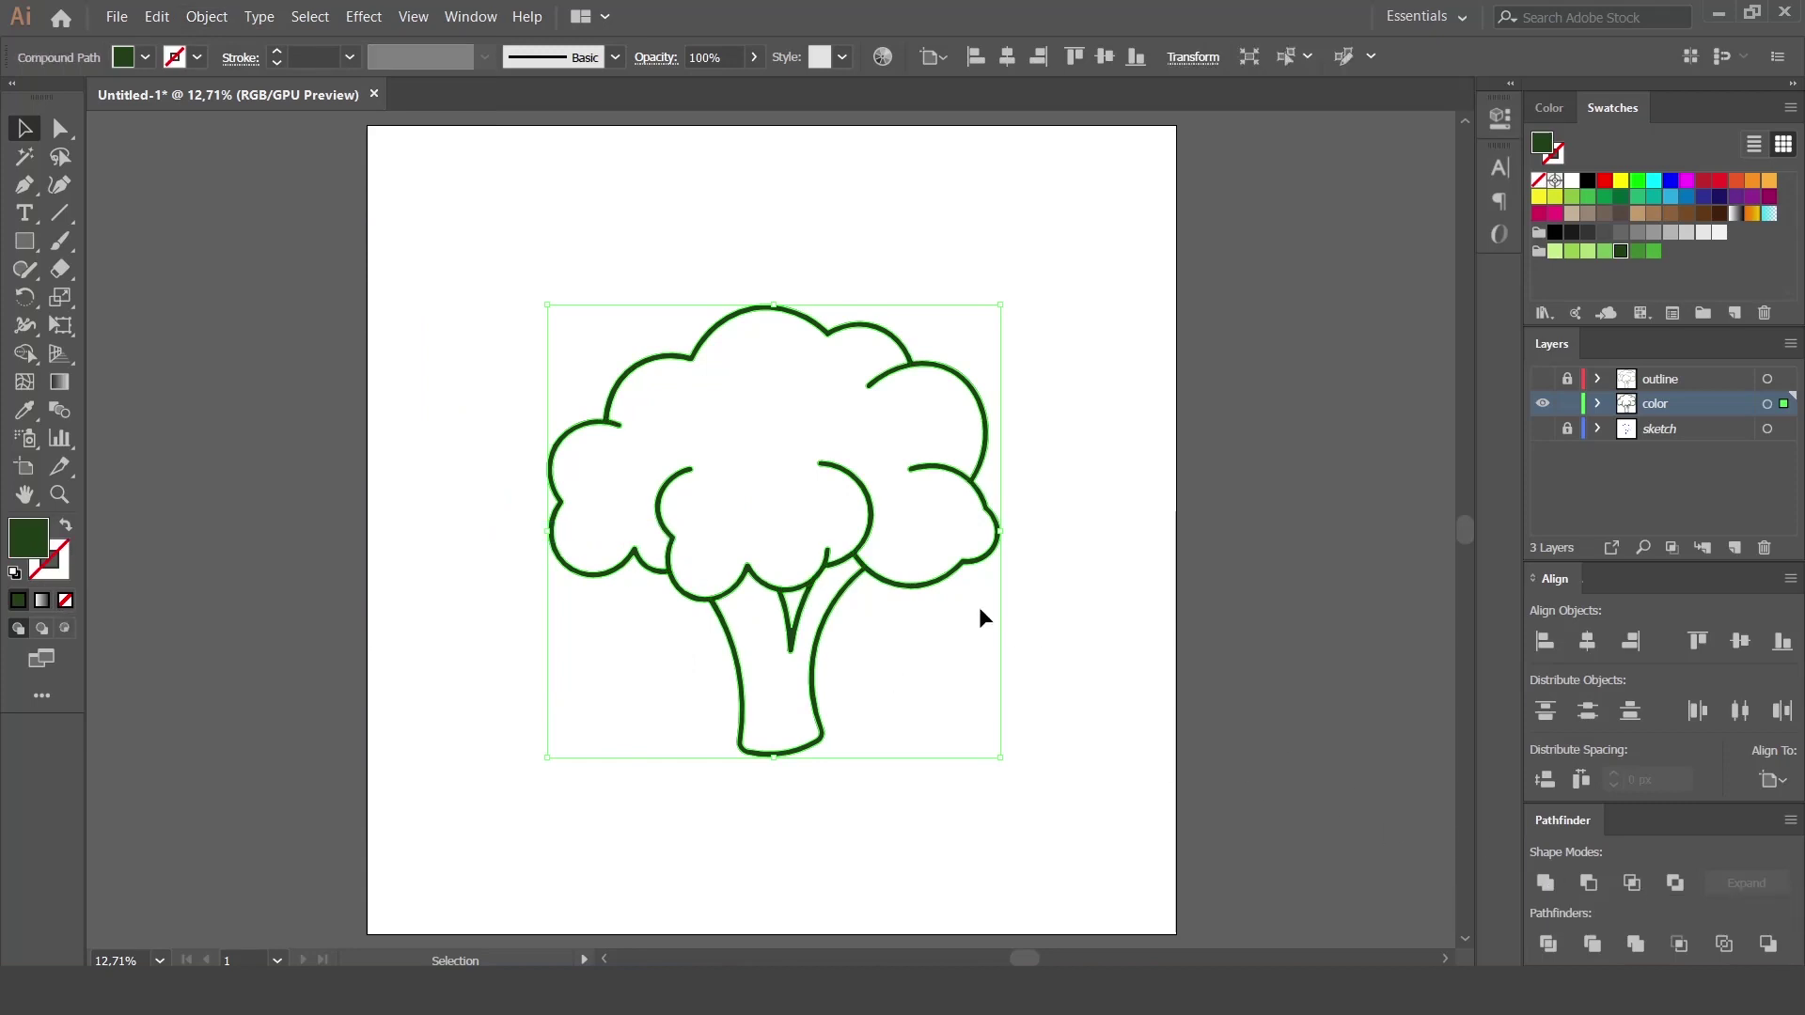
right_click(995, 577)
click(1090, 722)
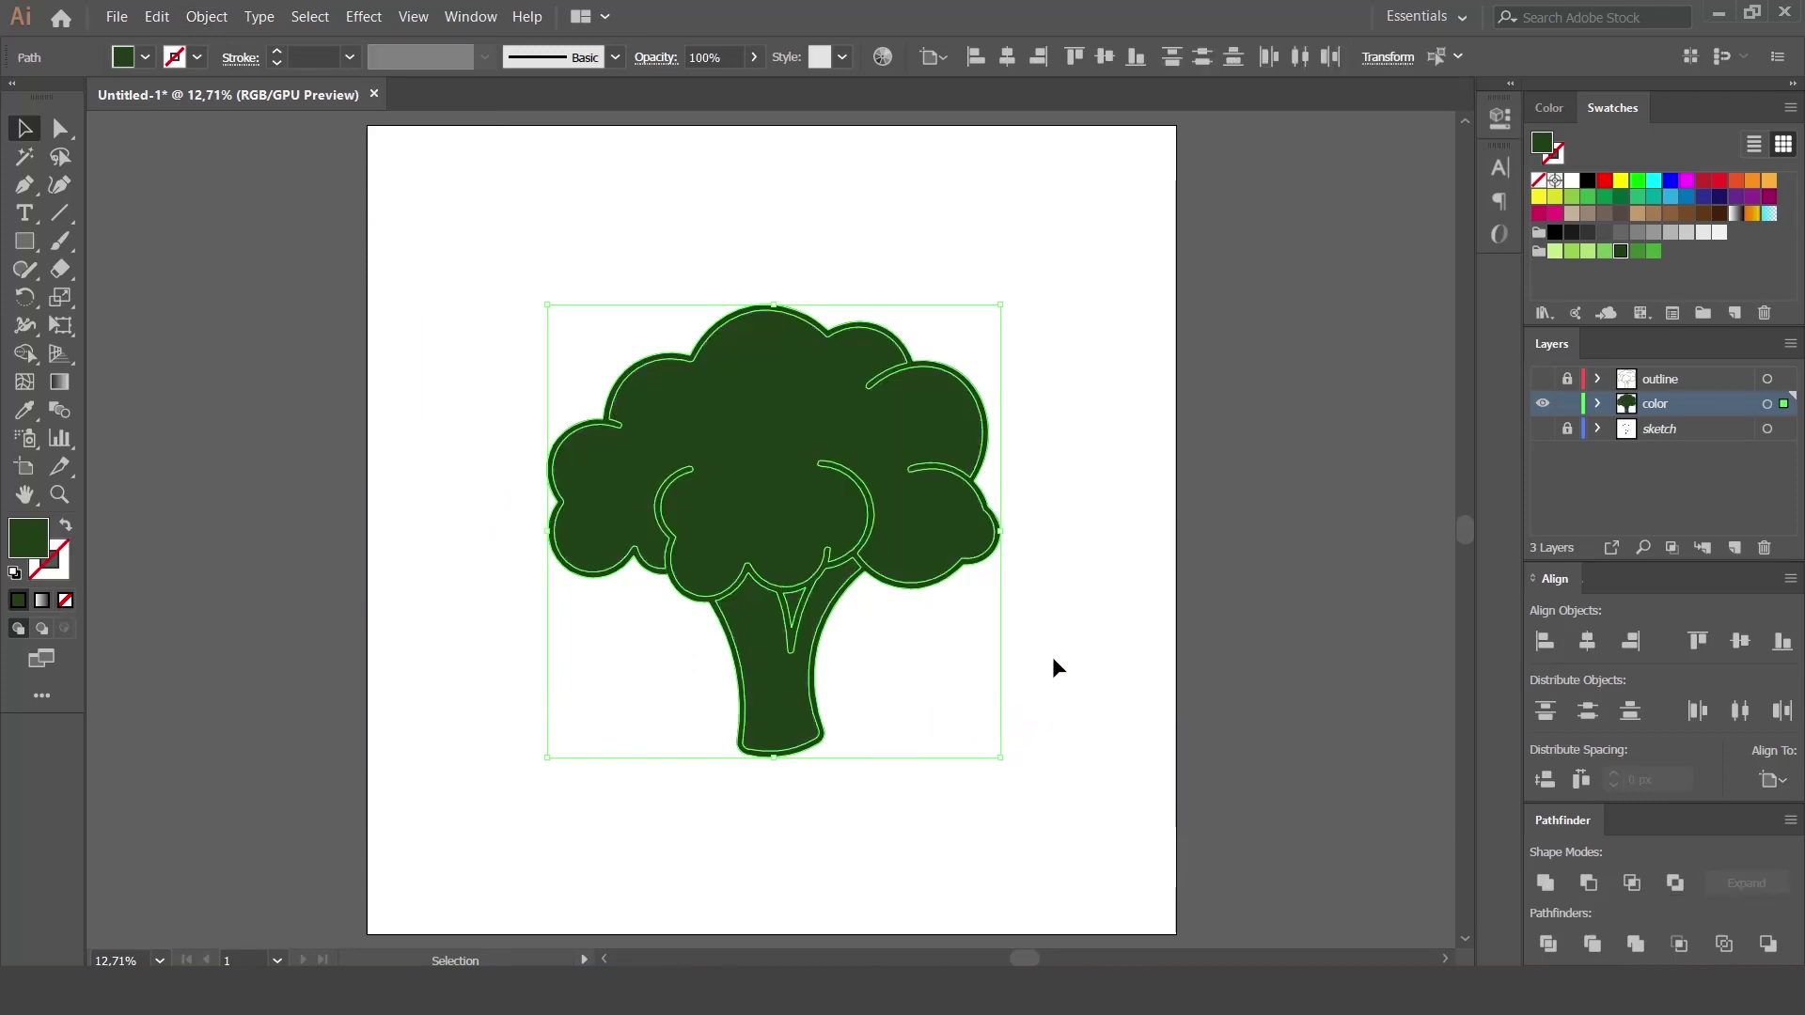
click(1052, 667)
Fill the broccoli shapes with medium green and inspect the stem pieces.
drag(1050, 725, 632, 354)
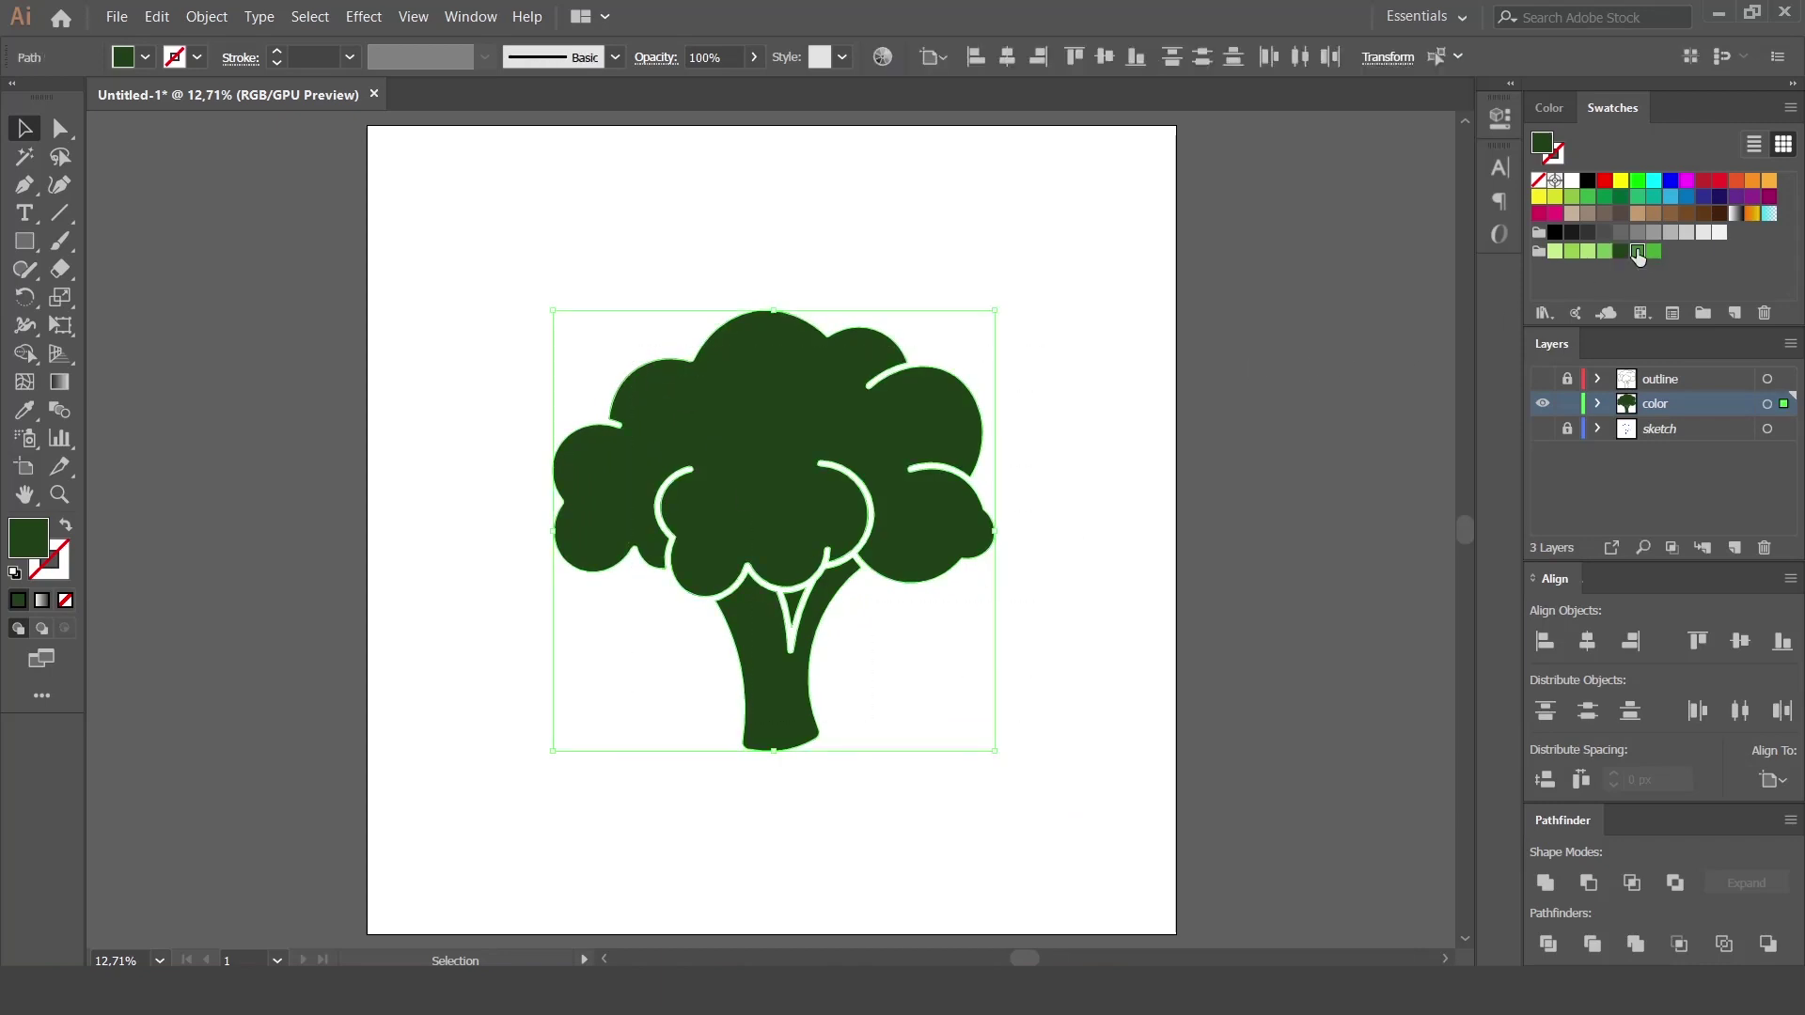
click(1637, 252)
click(1040, 493)
click(769, 677)
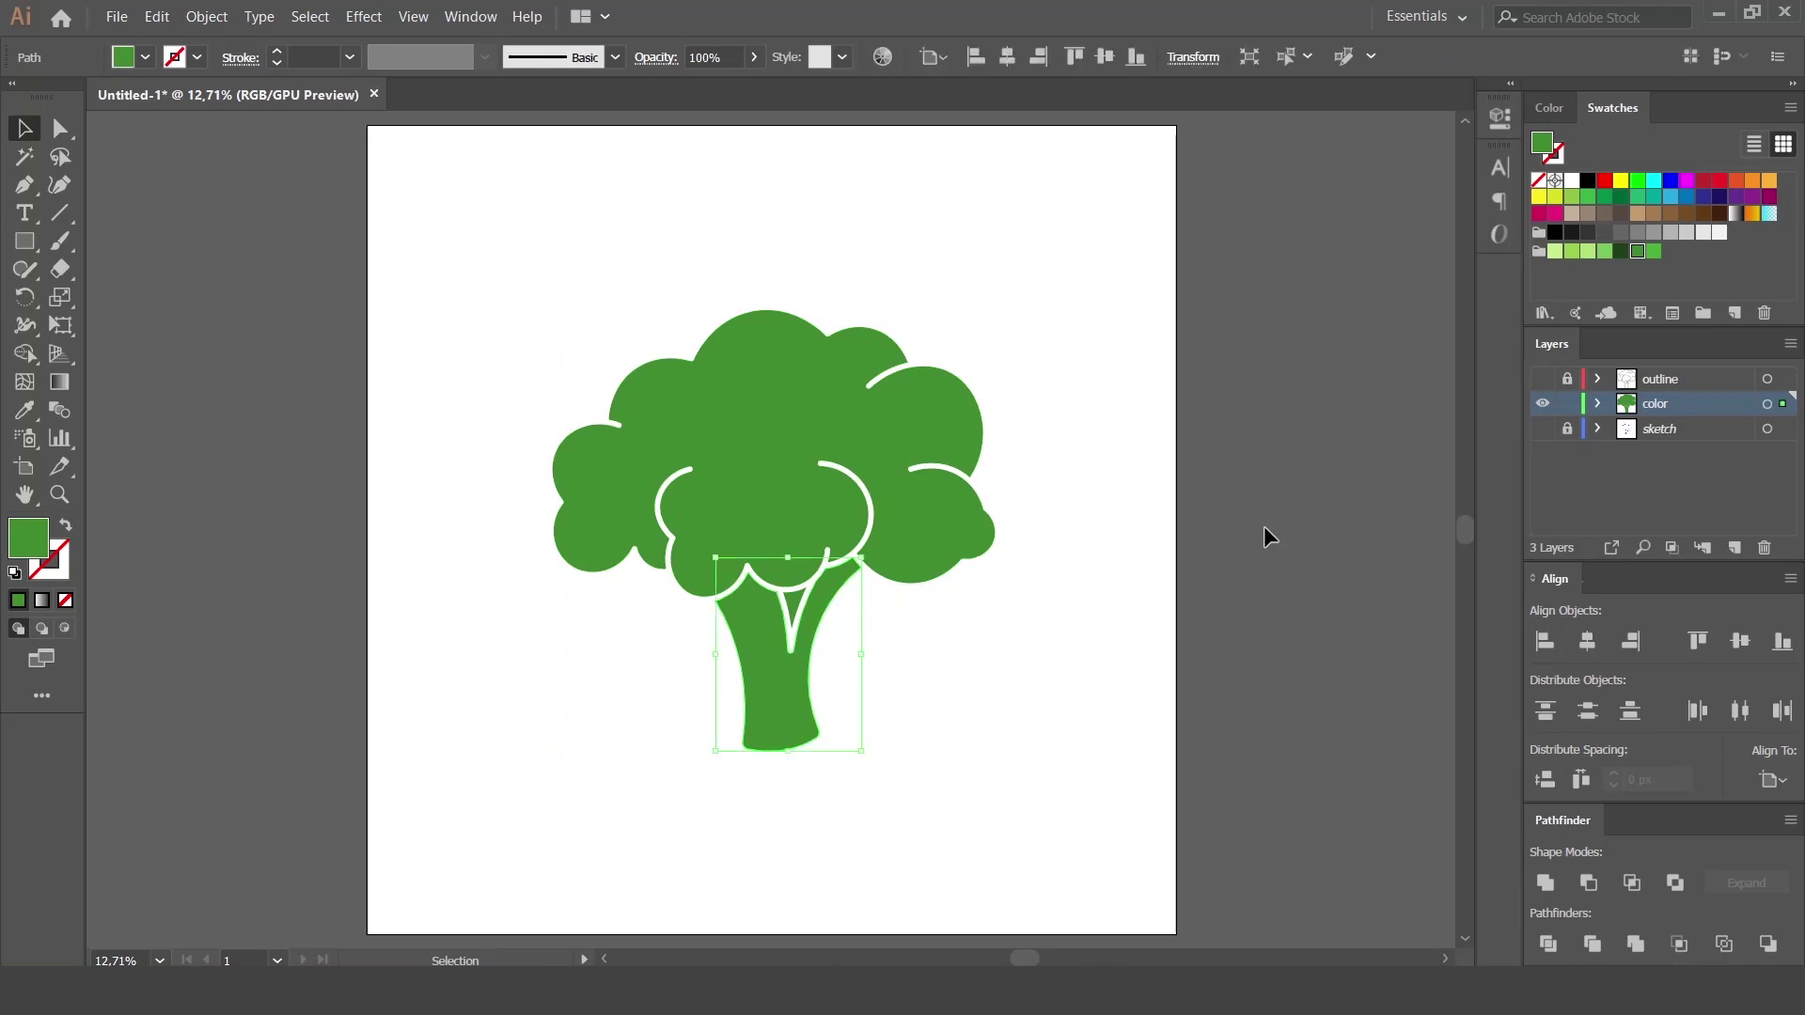
click(1113, 558)
click(792, 611)
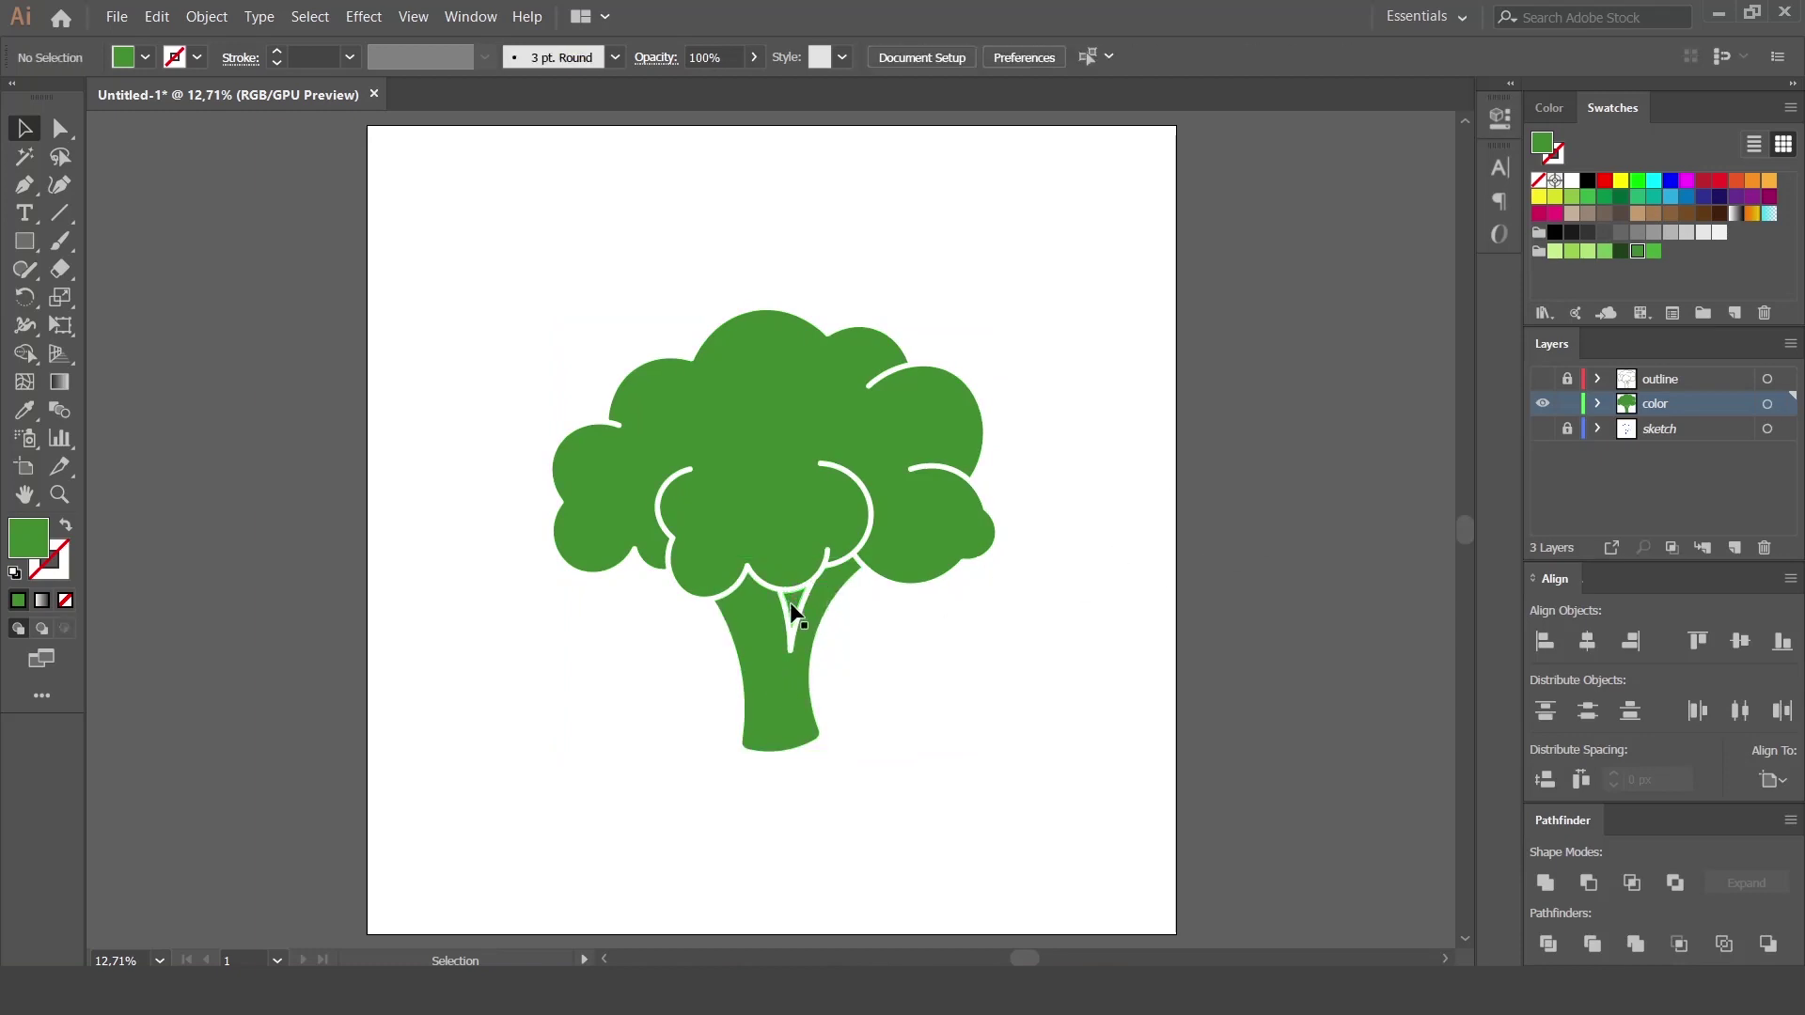
click(899, 592)
Show the dark outline layer again and fill the stem with pale green.
click(1543, 380)
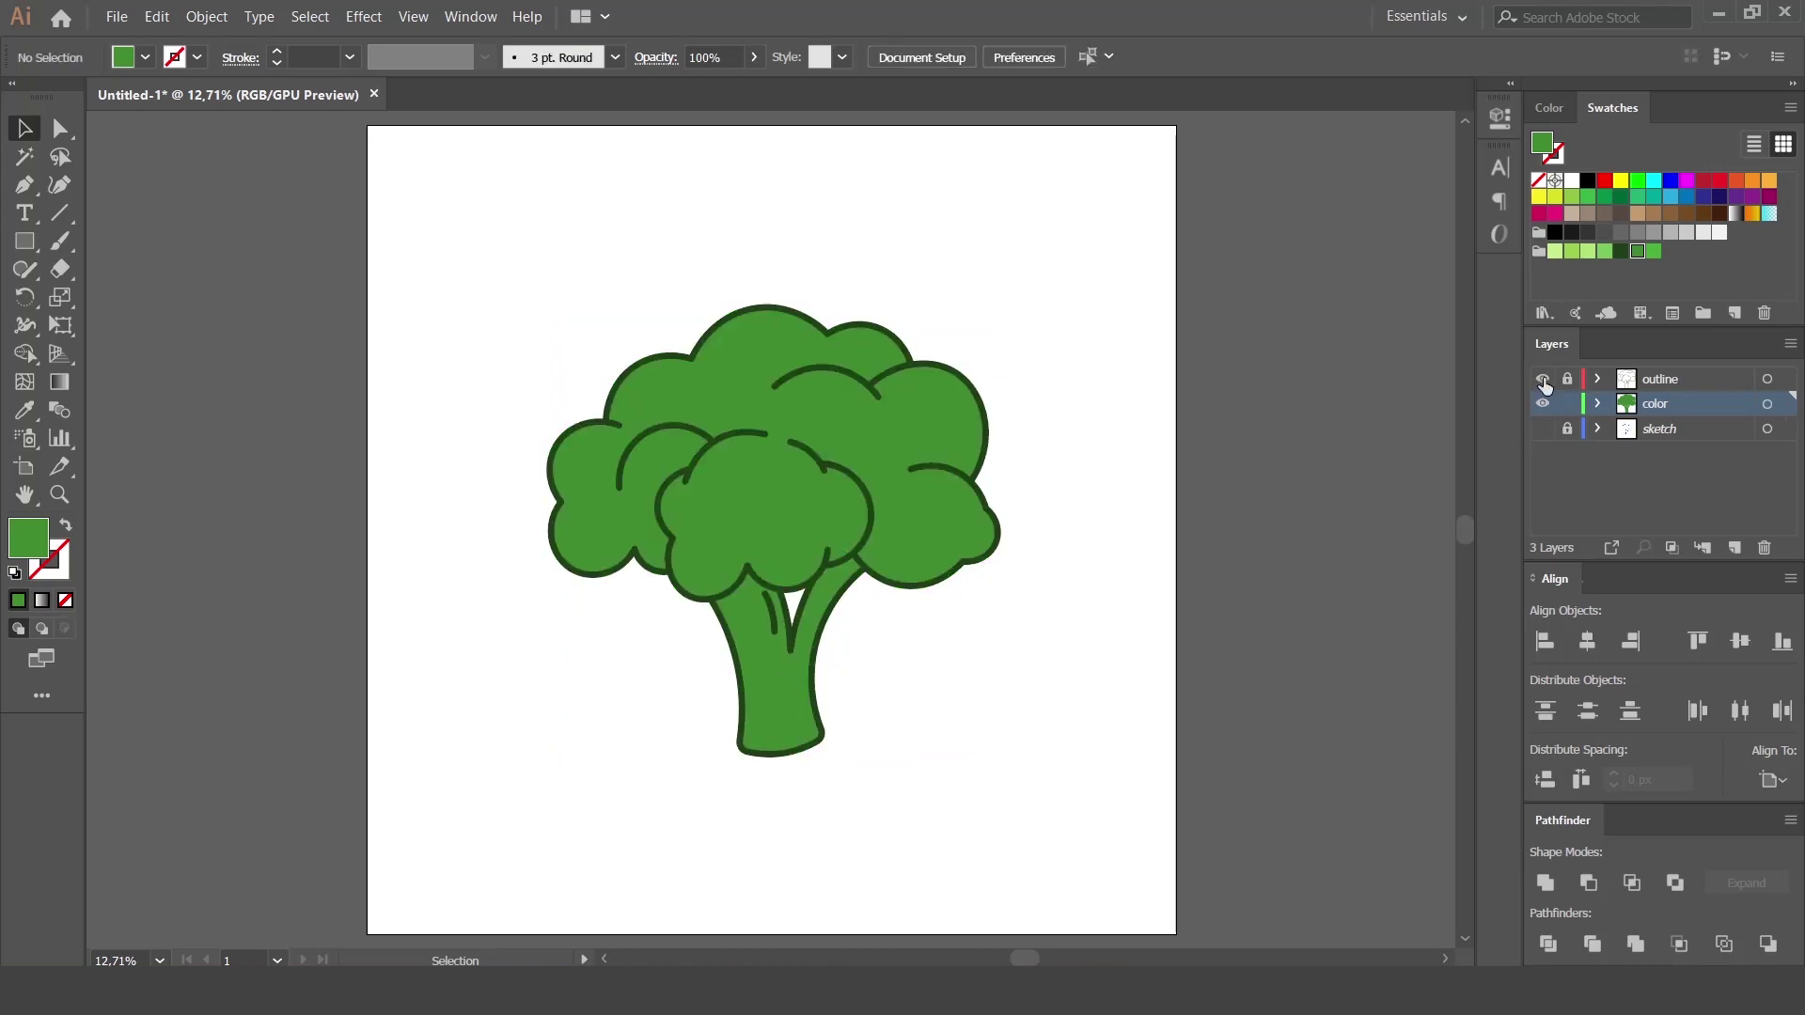
click(777, 685)
click(1655, 252)
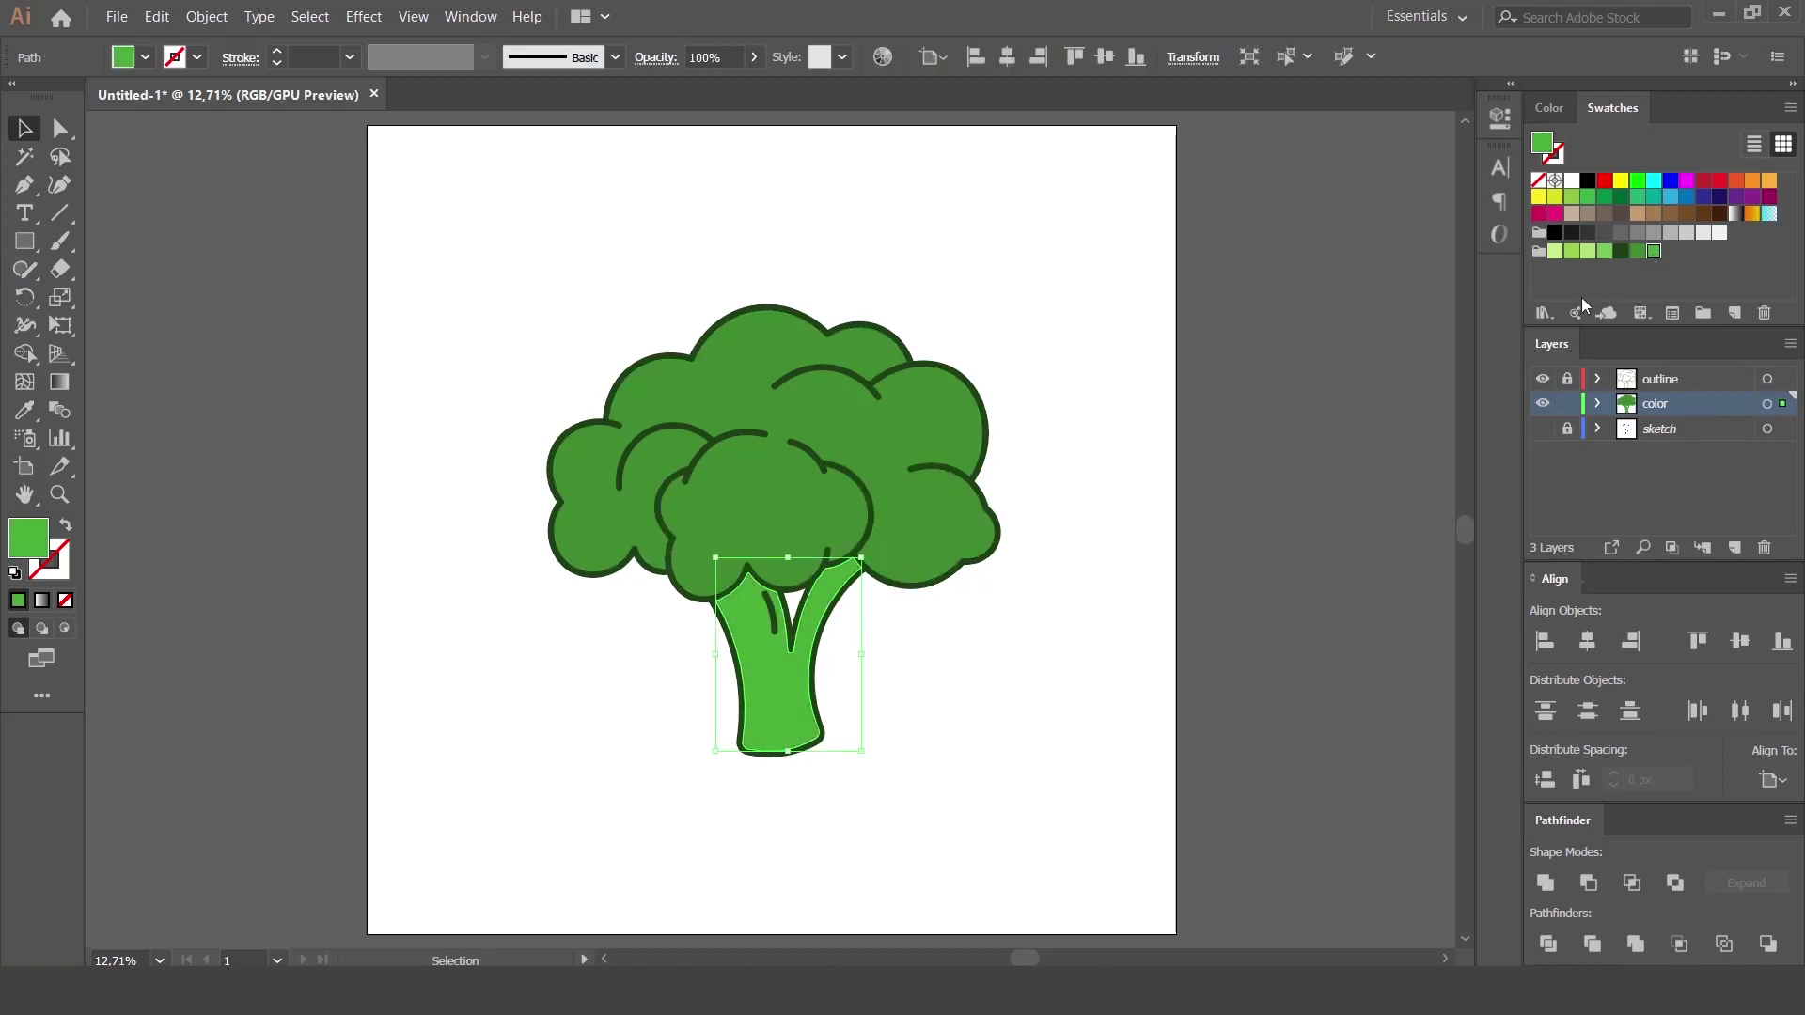
click(1554, 253)
click(1123, 560)
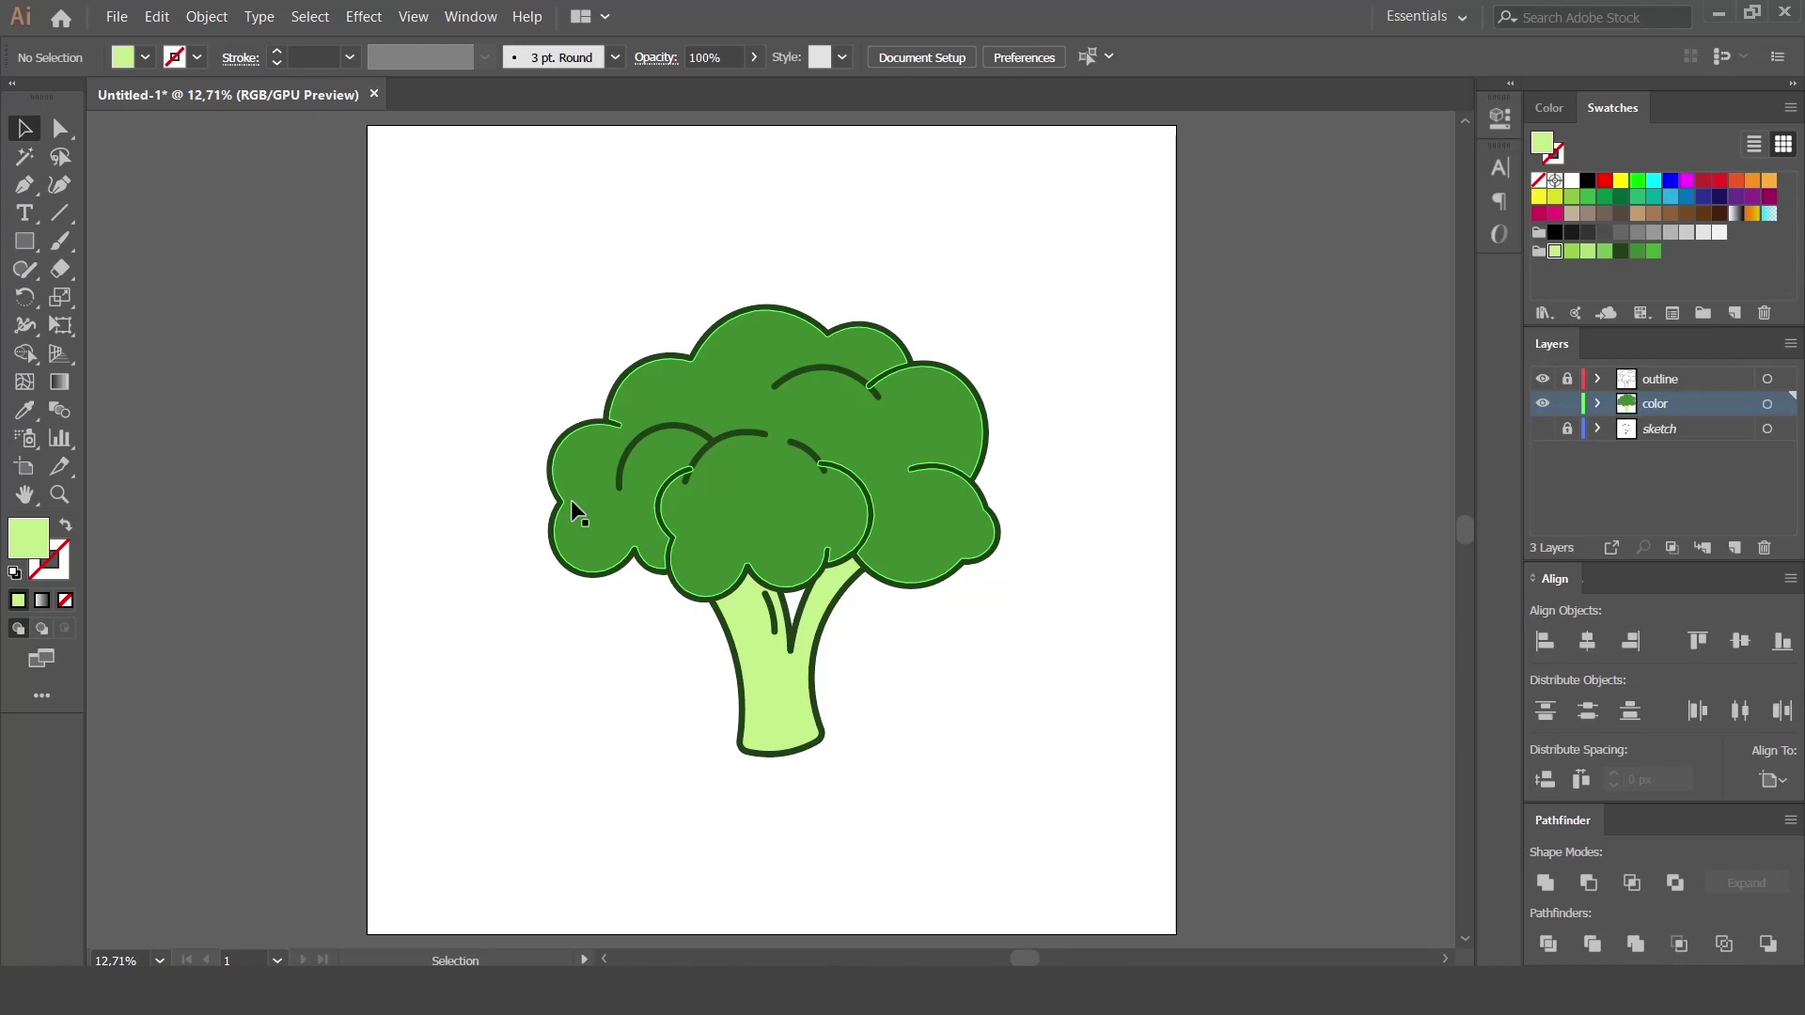
click(24, 184)
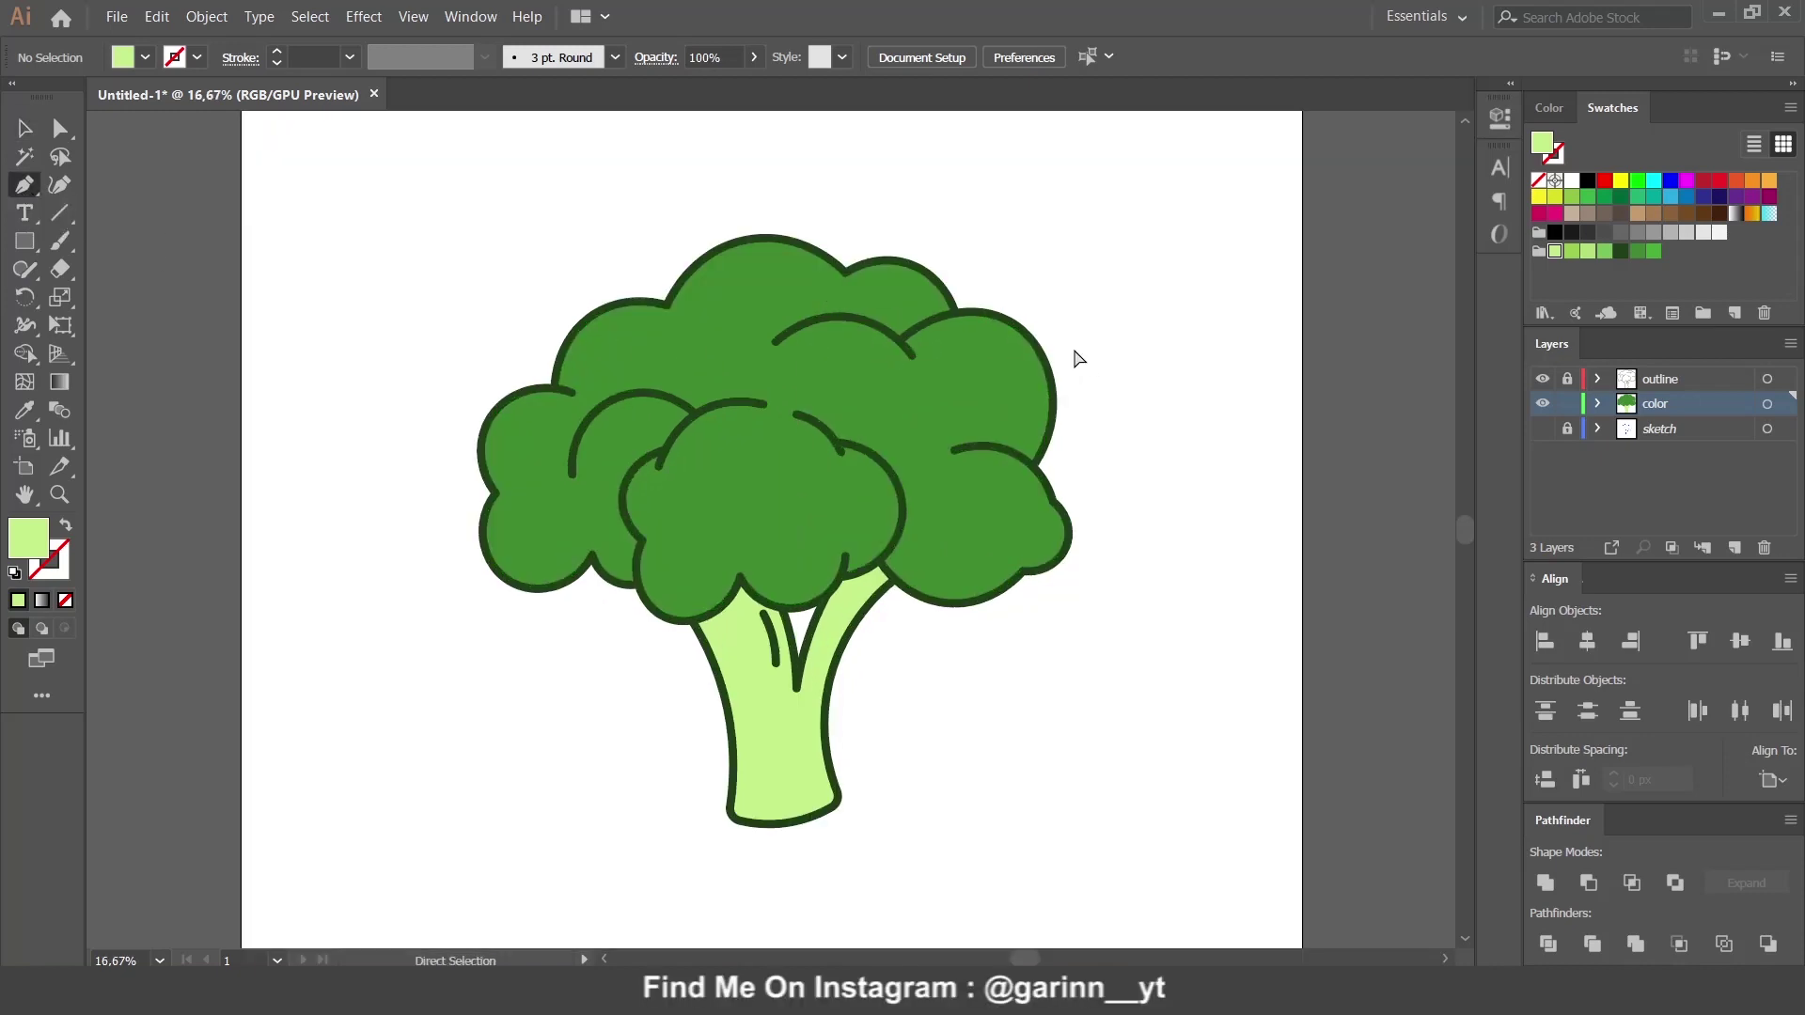
Zoom in and start a Pen shape at the left floret's top with a curved first edge.
key(ctrl+plus)
scroll(940, 423, left, 2)
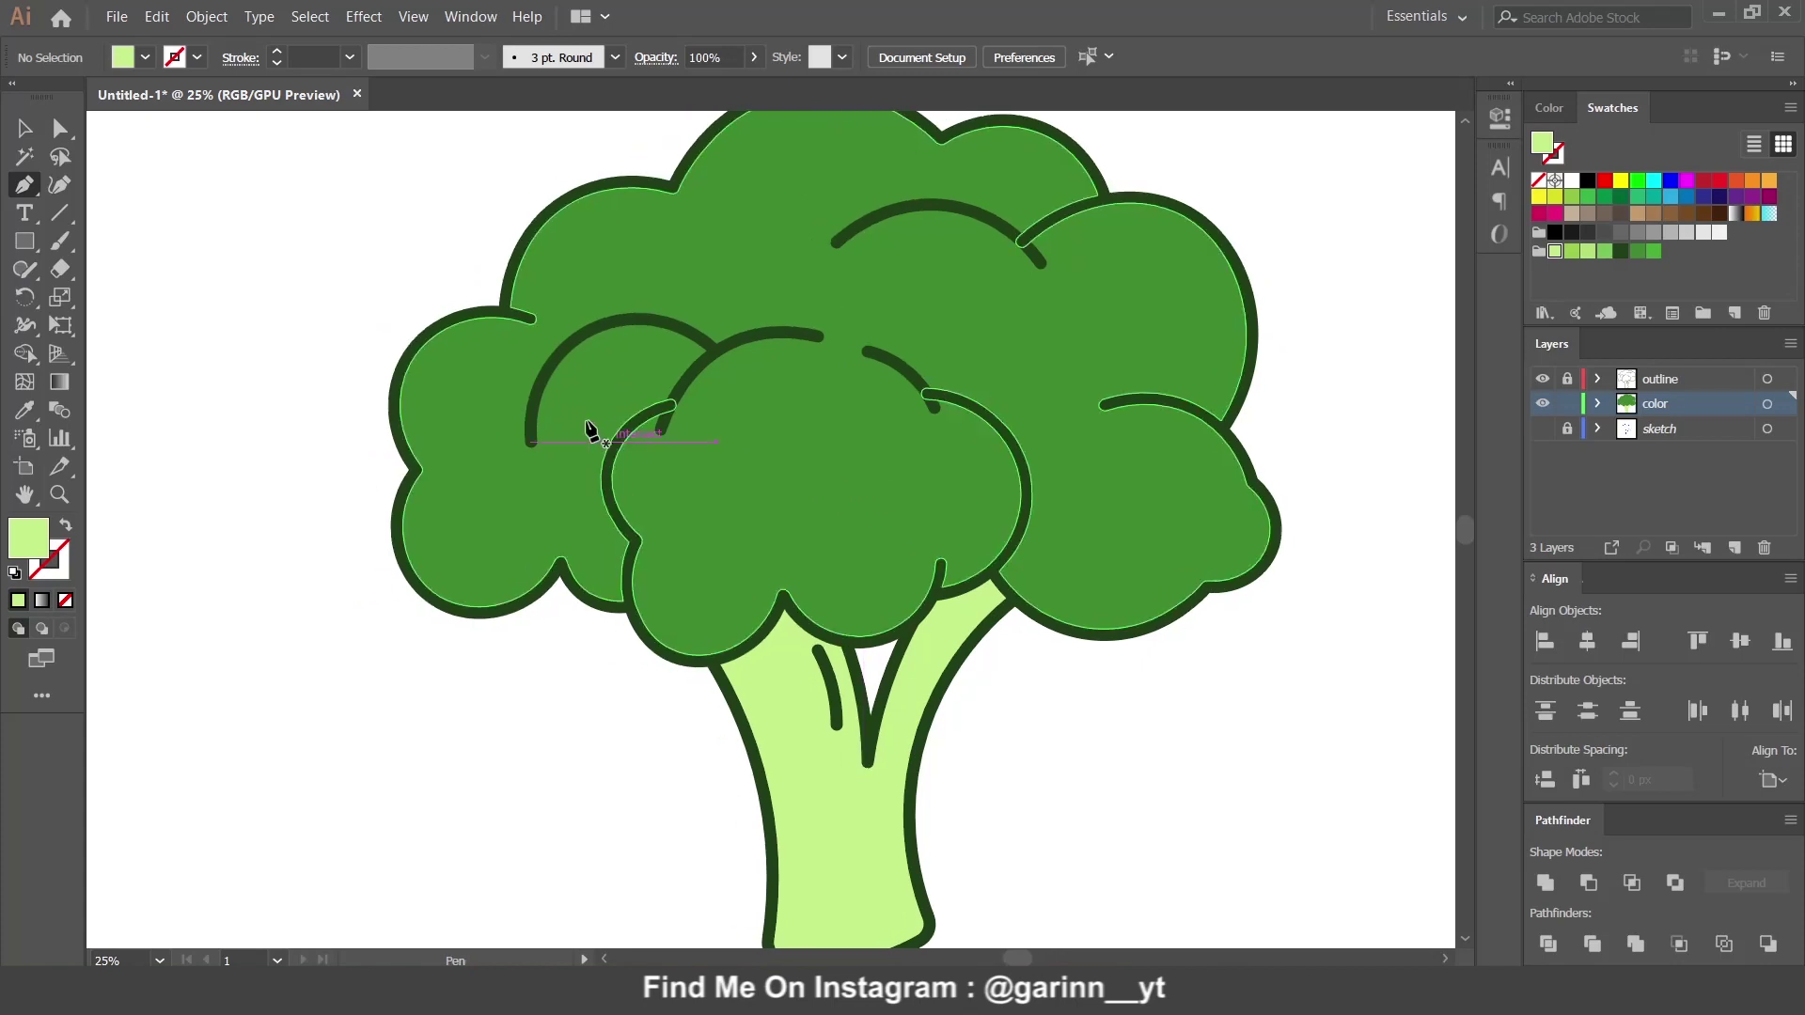
click(490, 288)
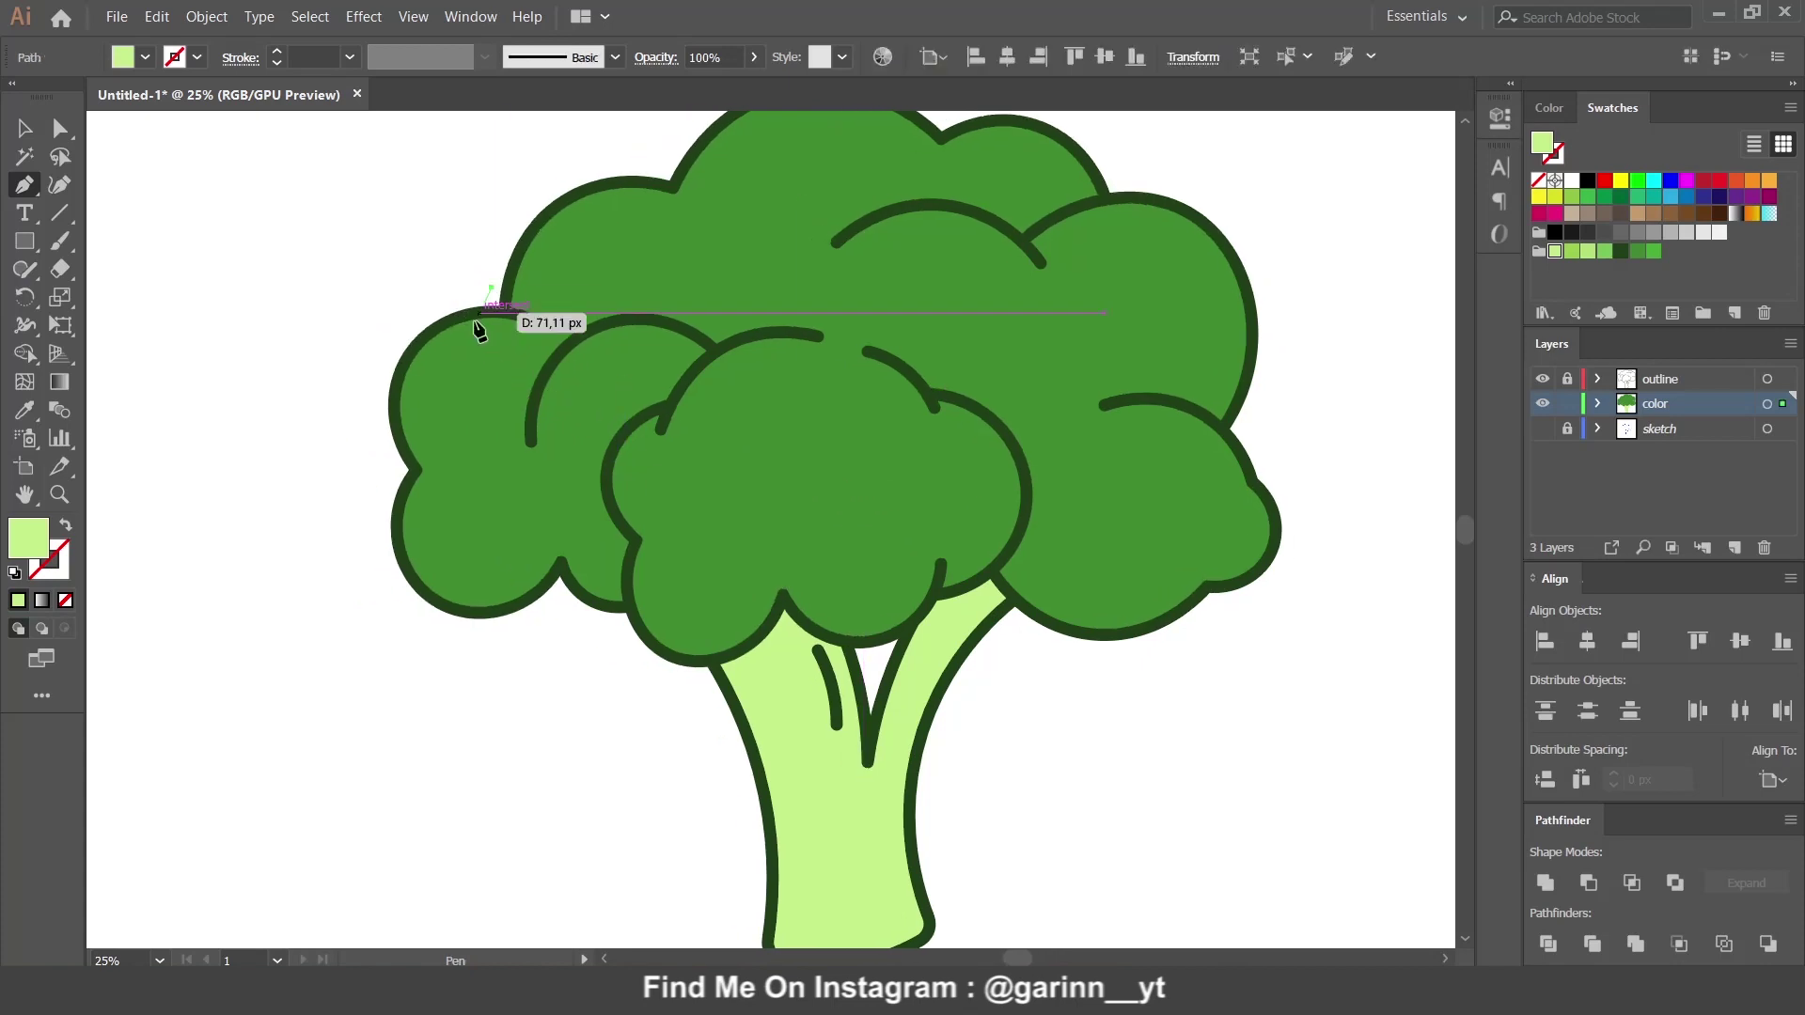
mouse_move(467, 463)
mouse_down()
mouse_move(538, 544)
mouse_move(513, 518)
mouse_up()
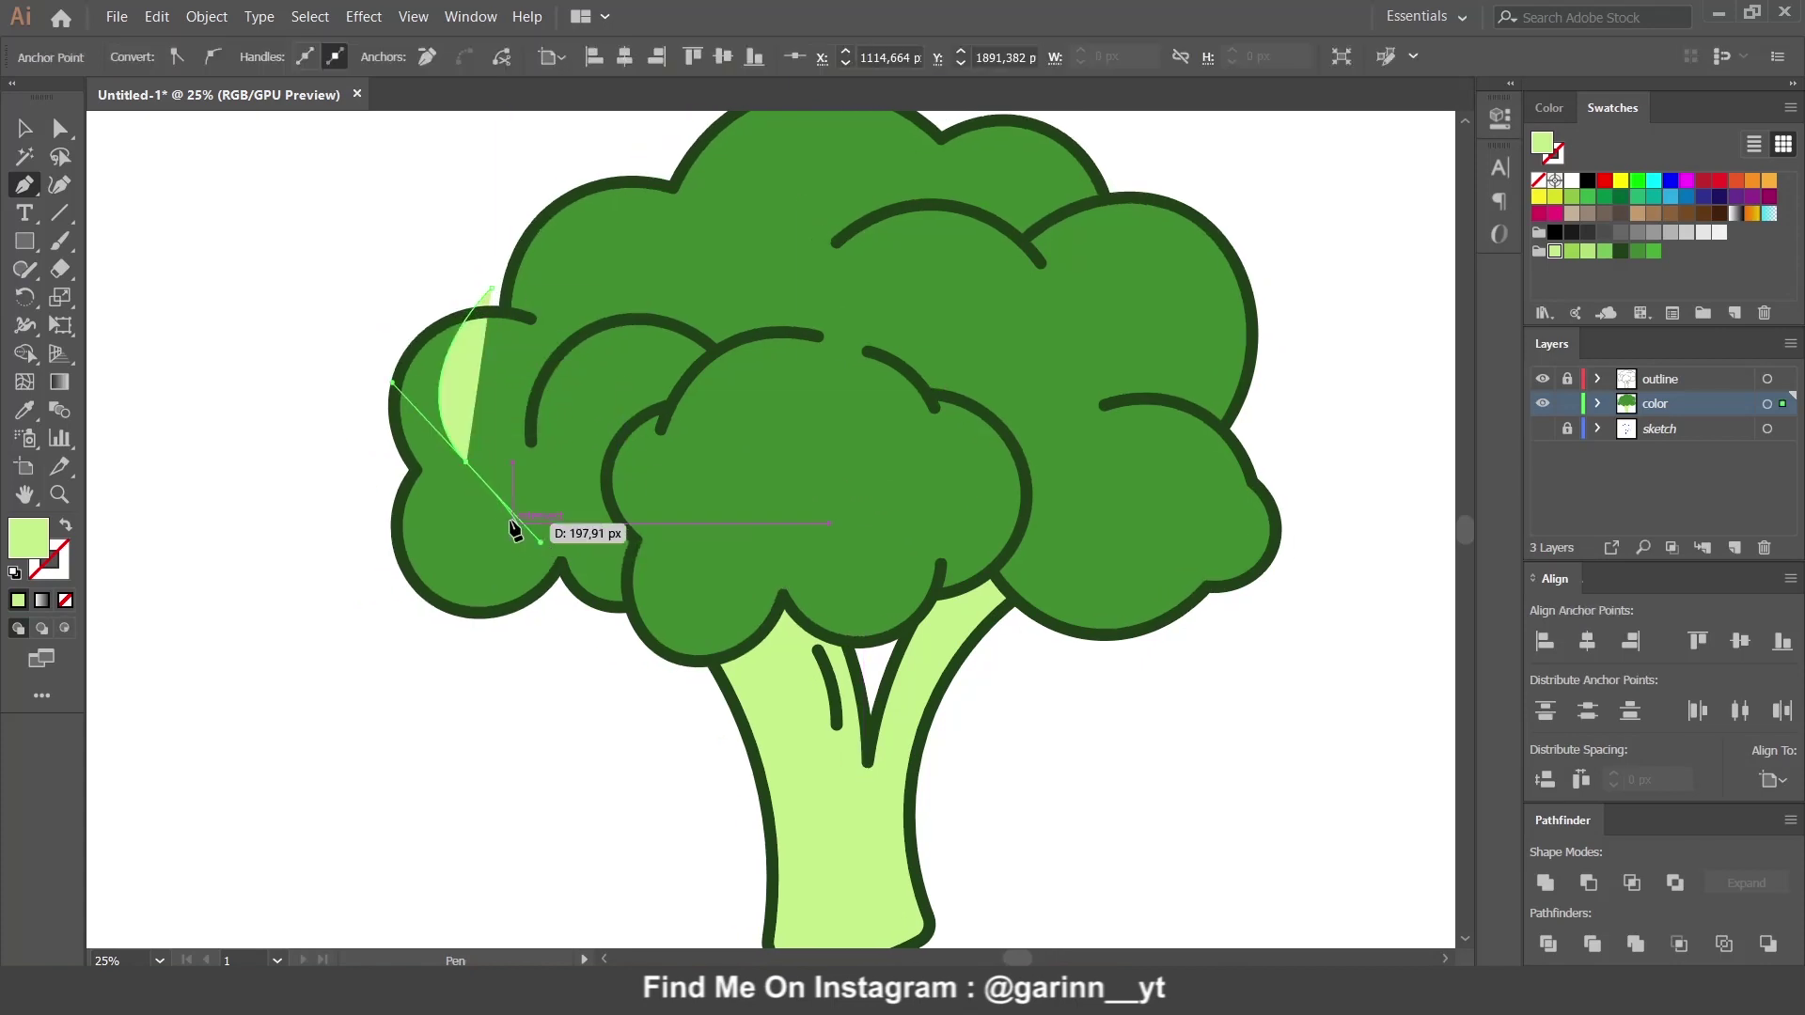
mouse_move(466, 459)
mouse_down()
mouse_move(529, 550)
mouse_move(707, 440)
mouse_up()
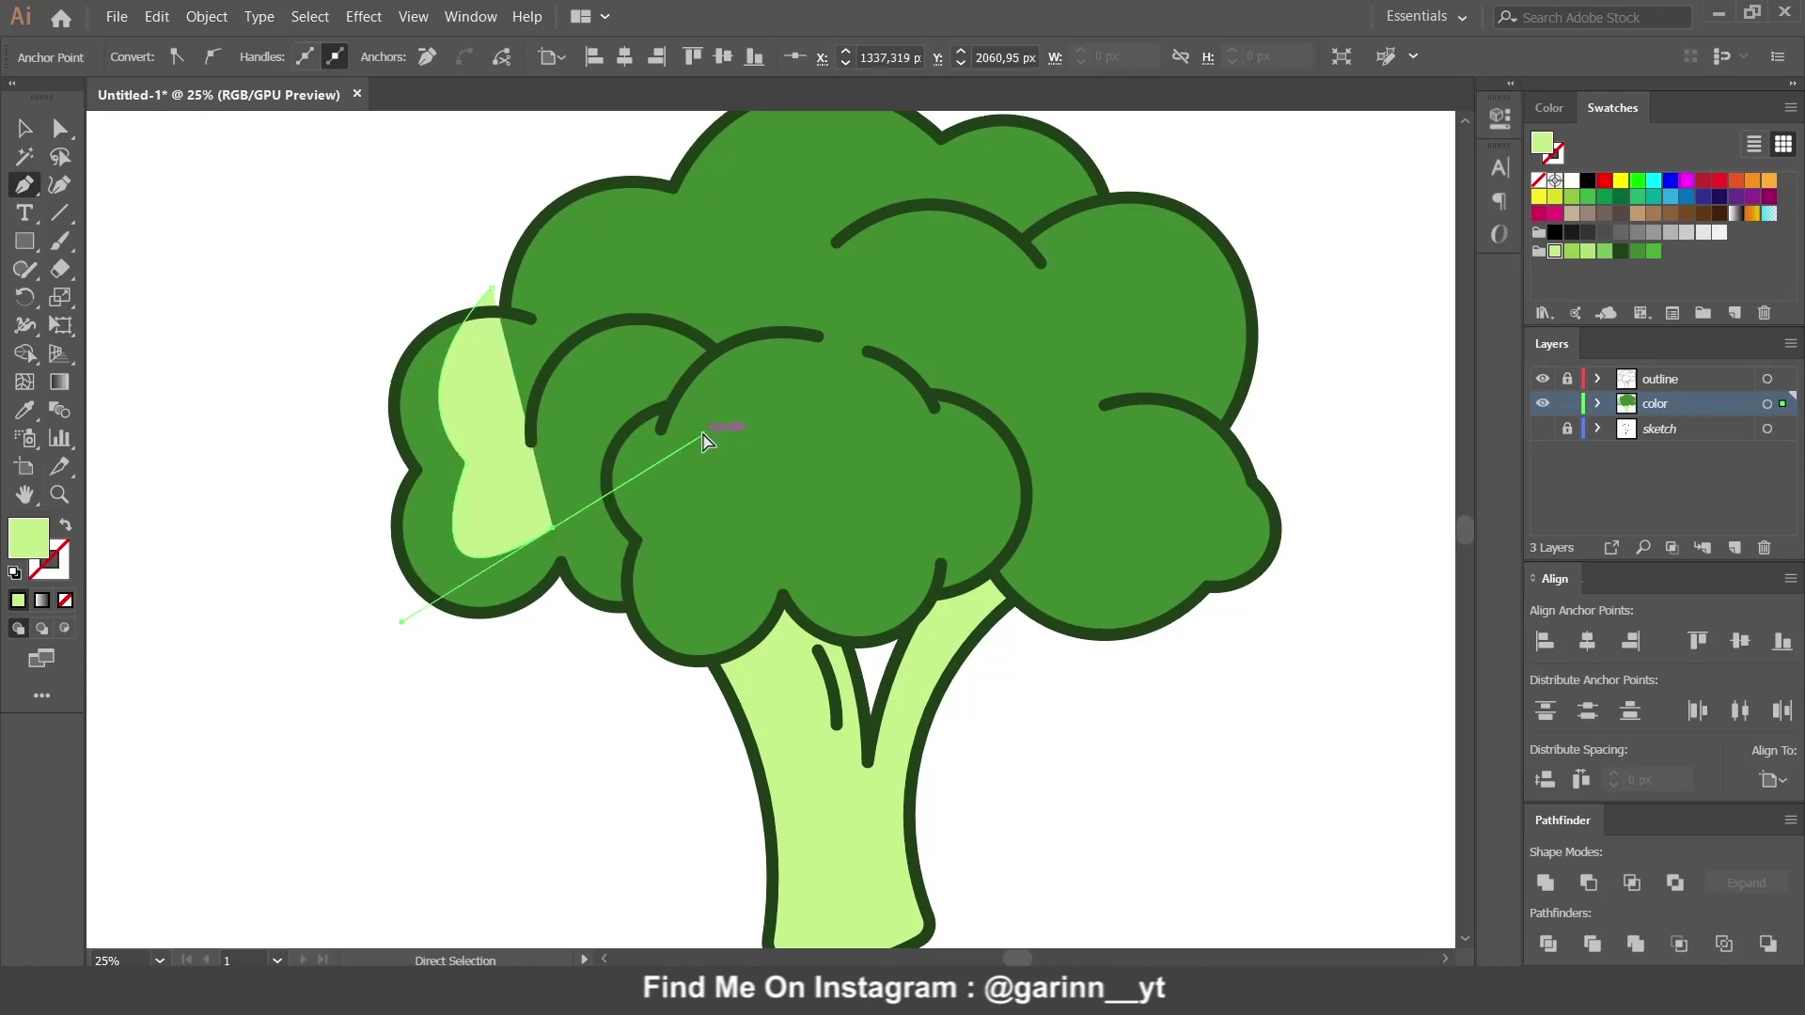
key(ctrl+z)
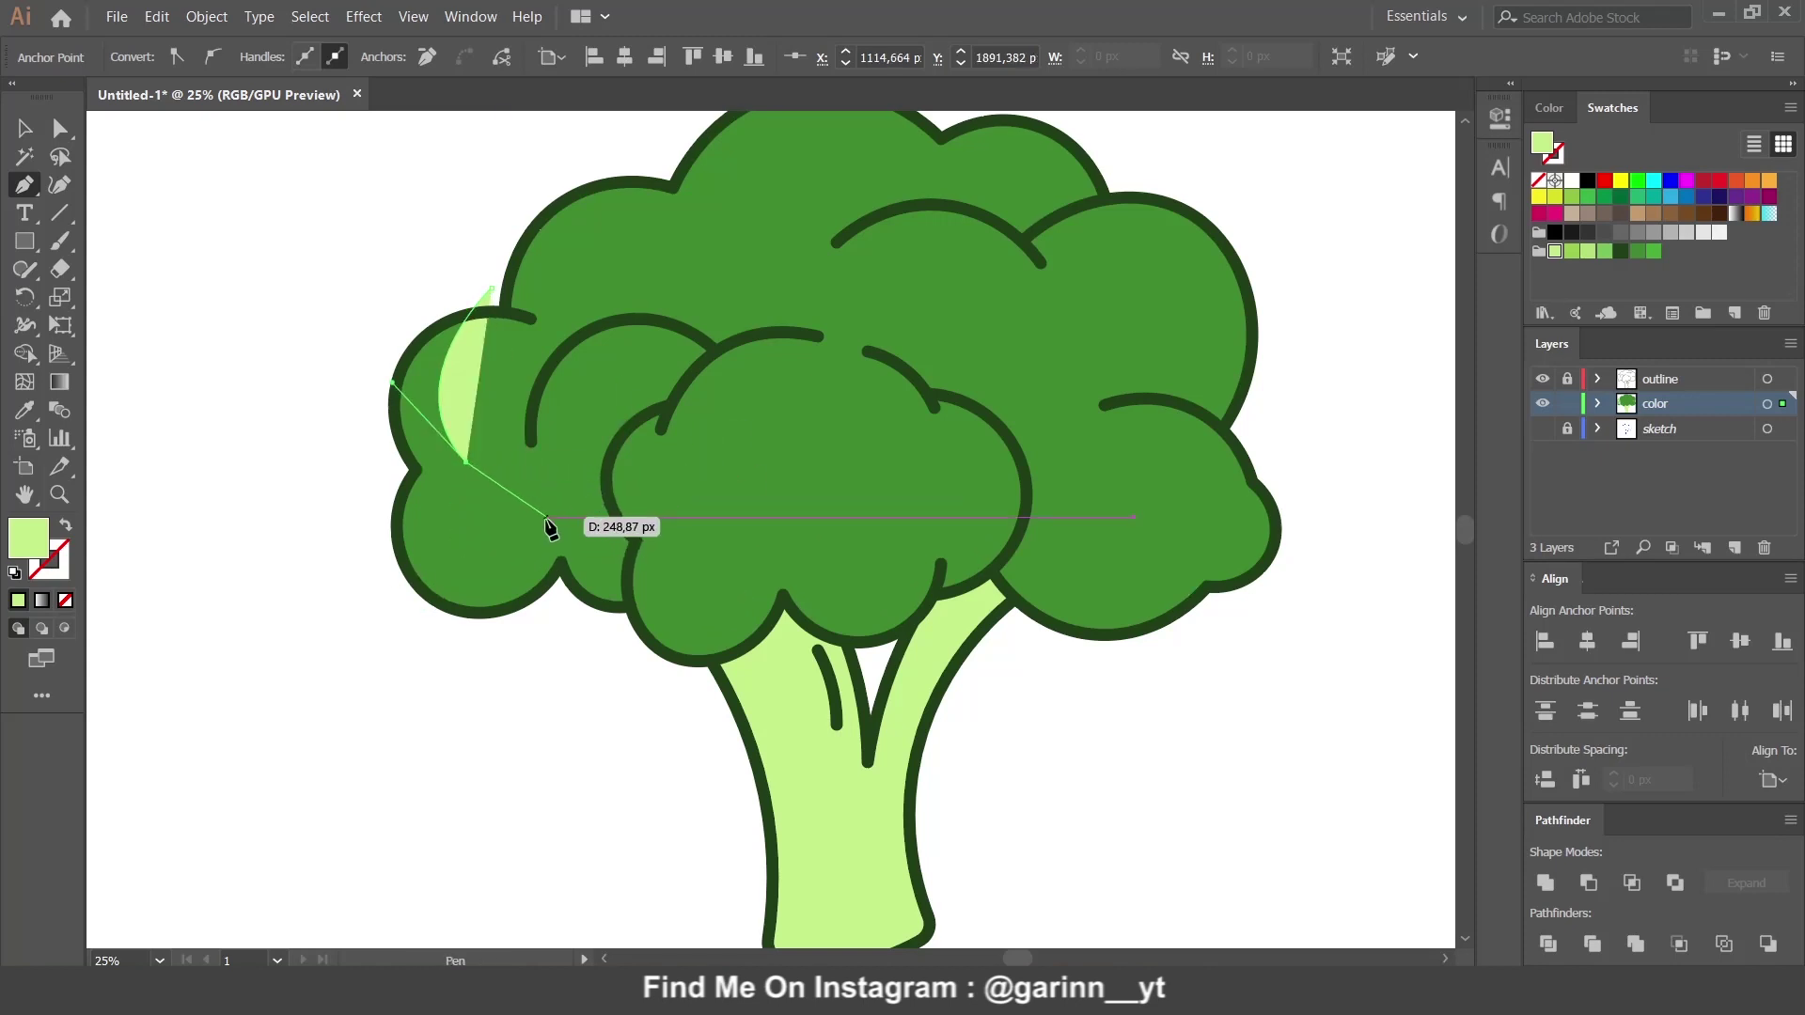
Close the highlight polygon around the left floret and curve its inner edge with Curvature.
click(562, 508)
click(619, 518)
click(707, 546)
click(710, 636)
click(495, 695)
click(380, 665)
click(275, 470)
click(390, 299)
click(491, 288)
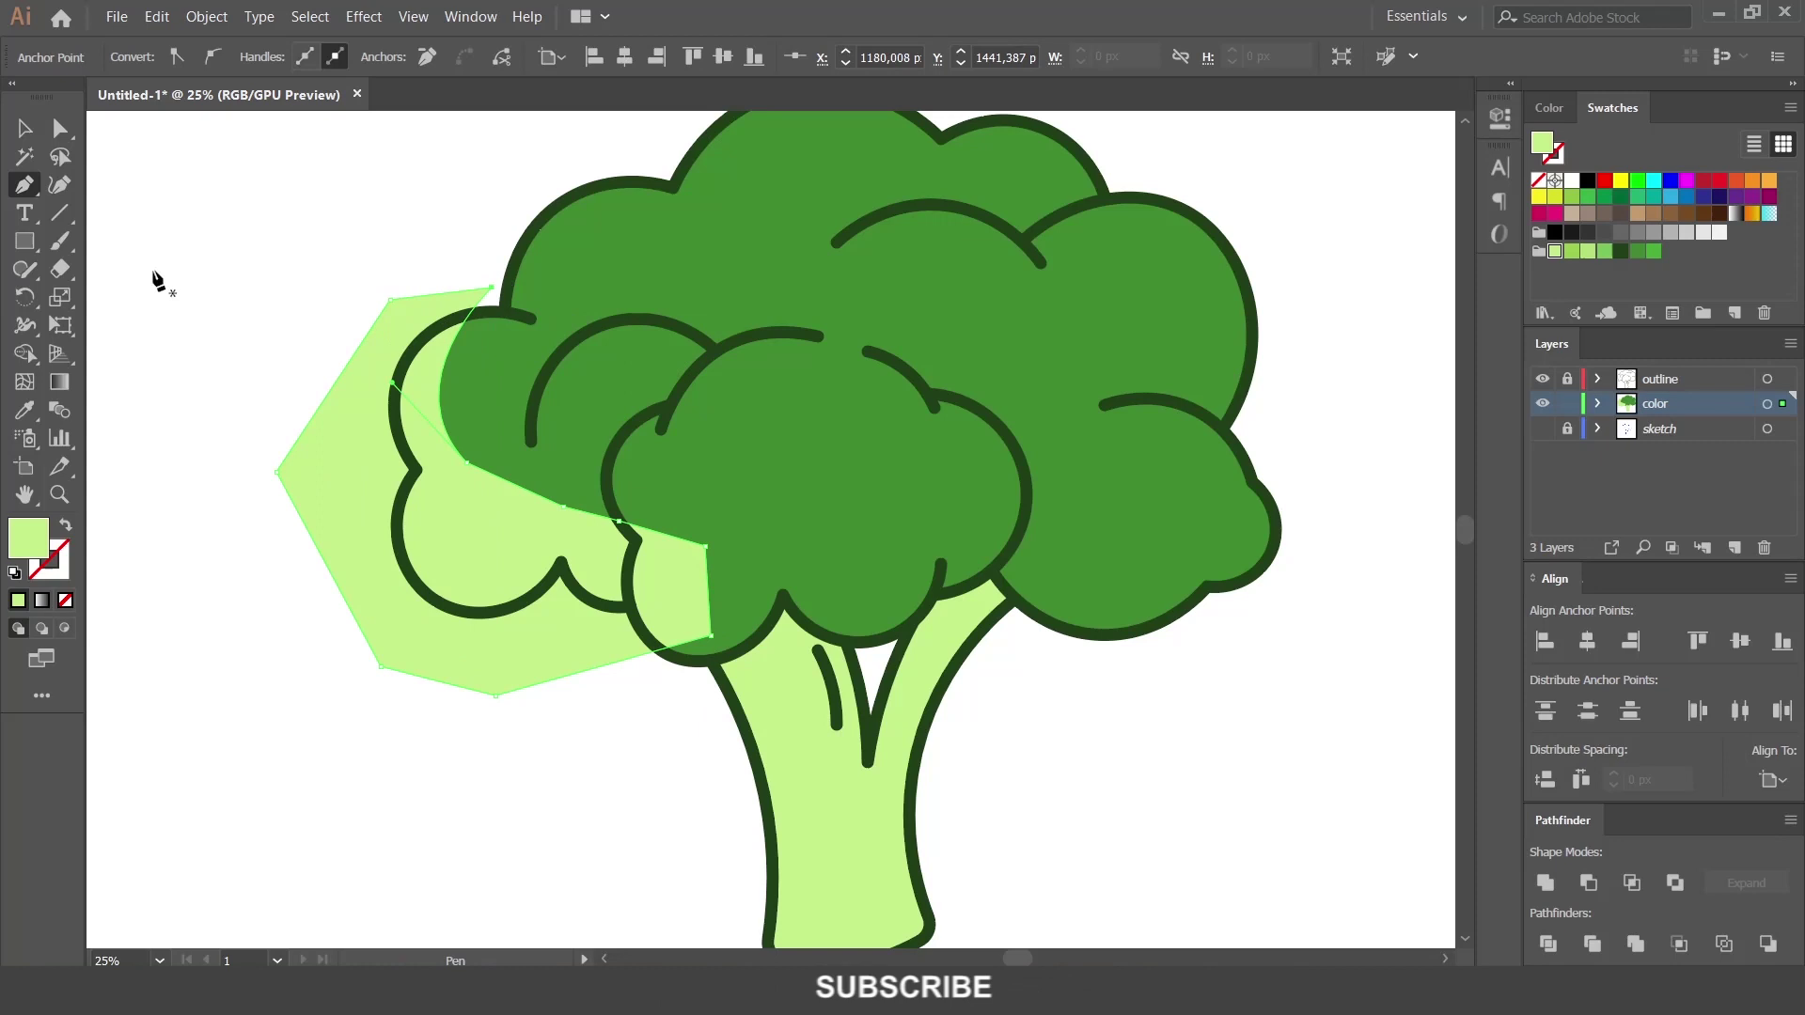
click(59, 185)
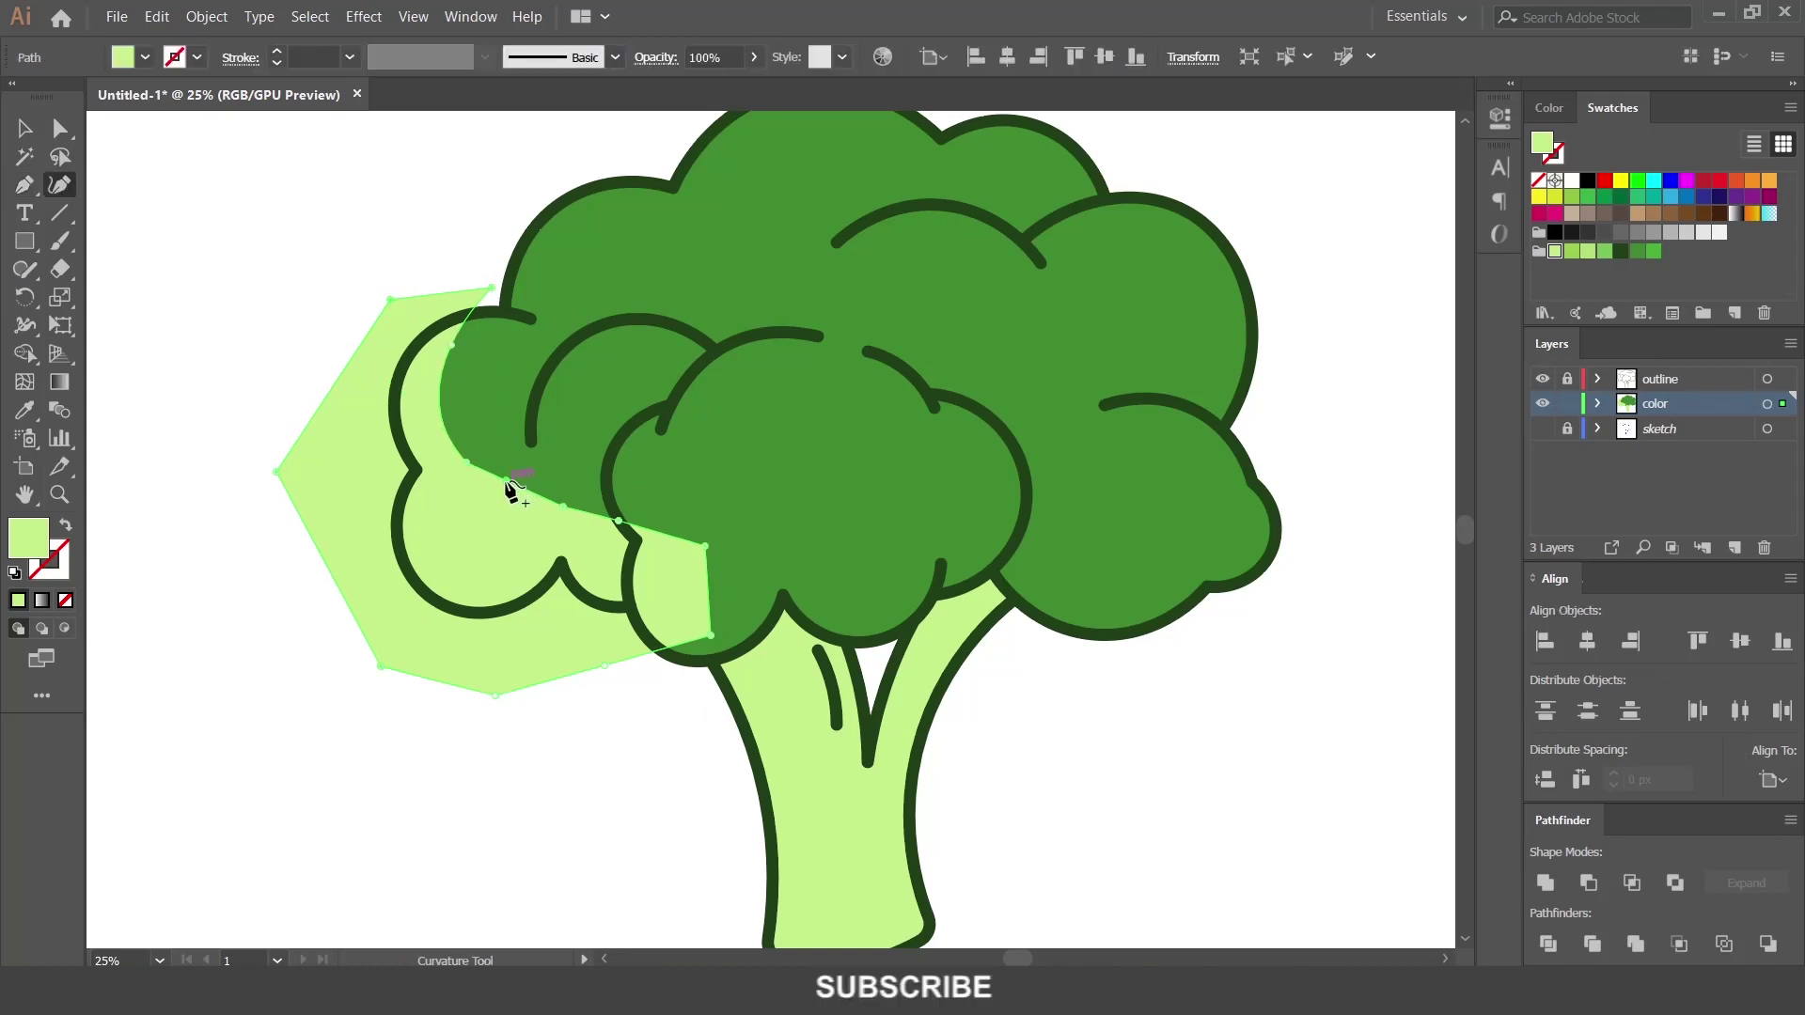
click(484, 532)
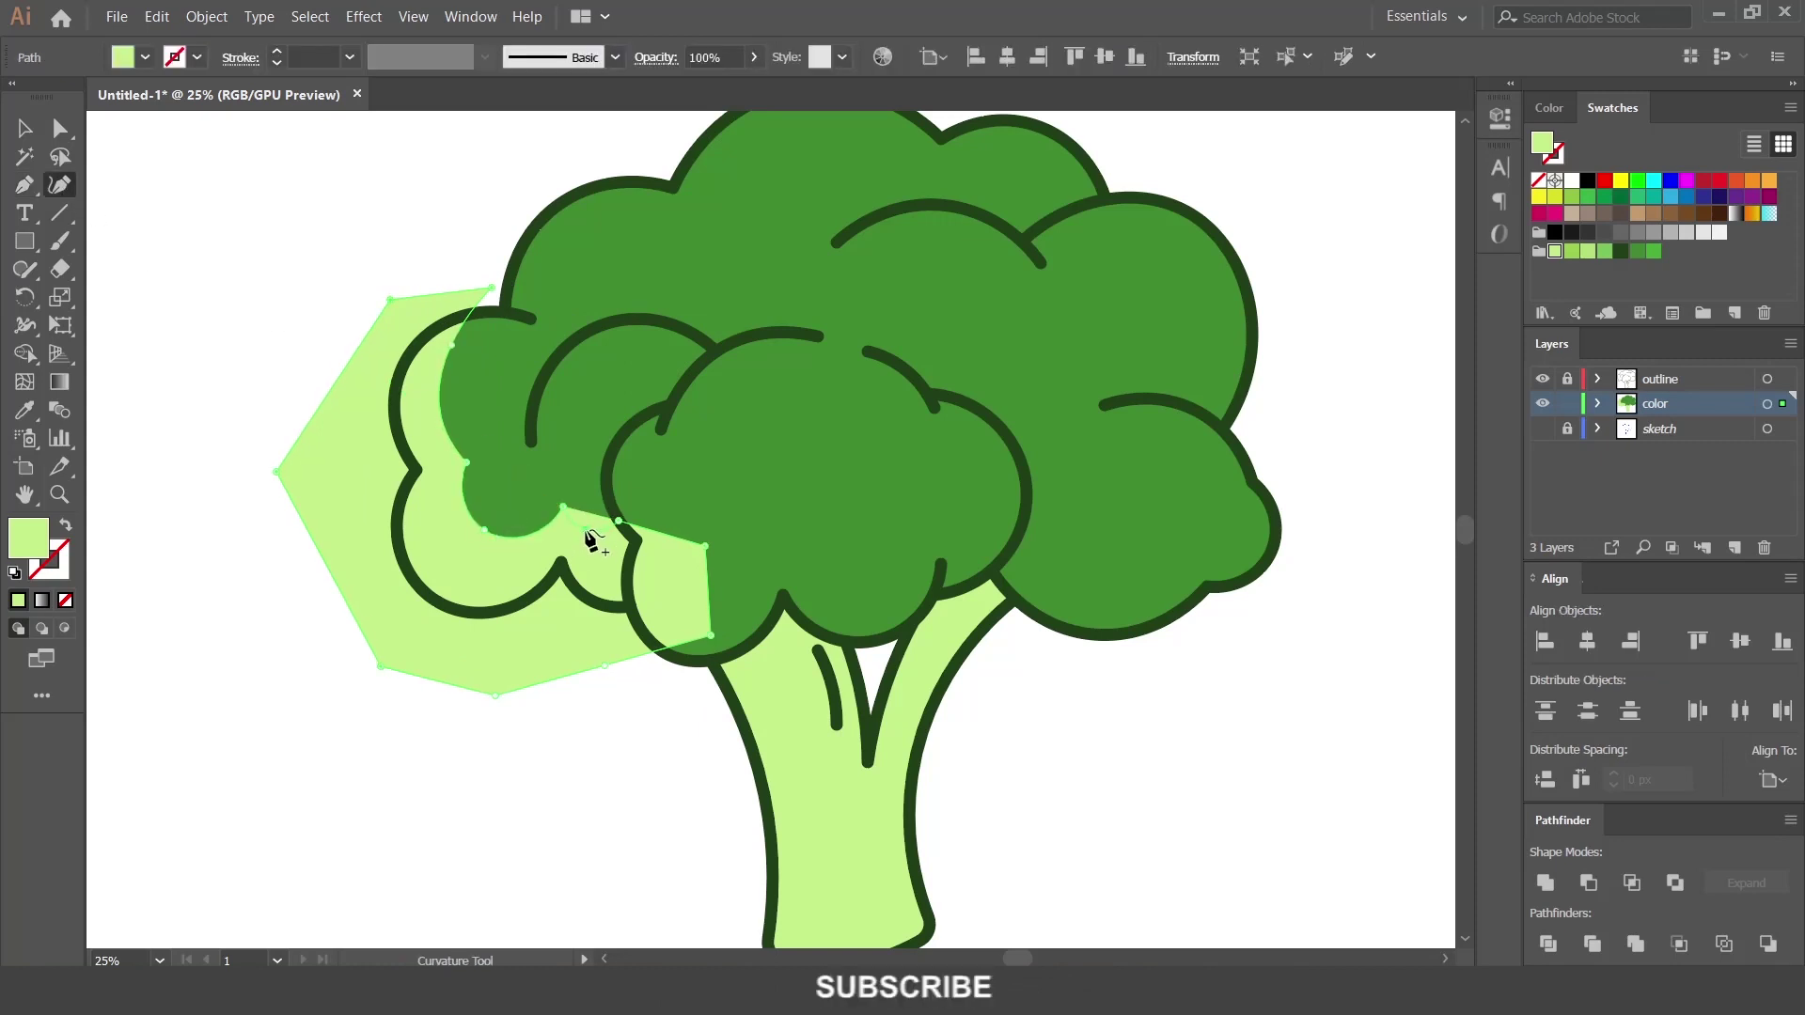
drag(585, 526, 595, 541)
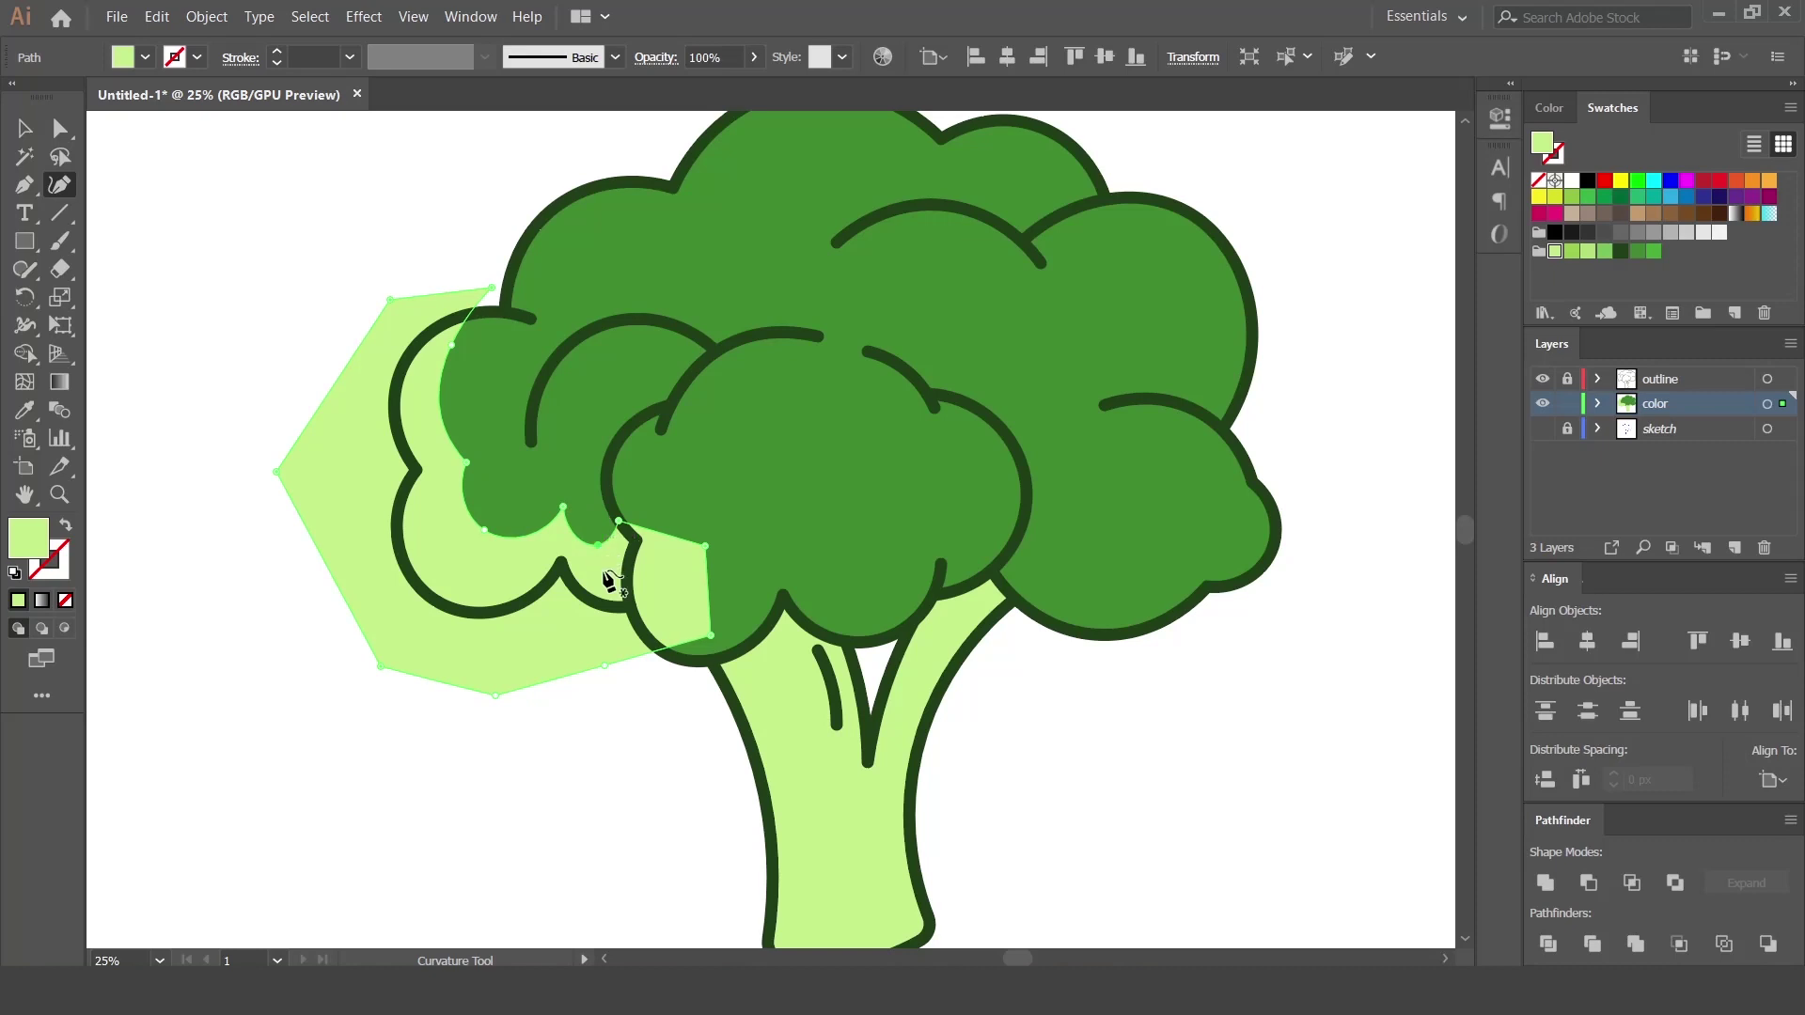
Trim the highlight outside the broccoli with Shape Builder and delete leftover pieces.
key(v)
shift+click(442, 414)
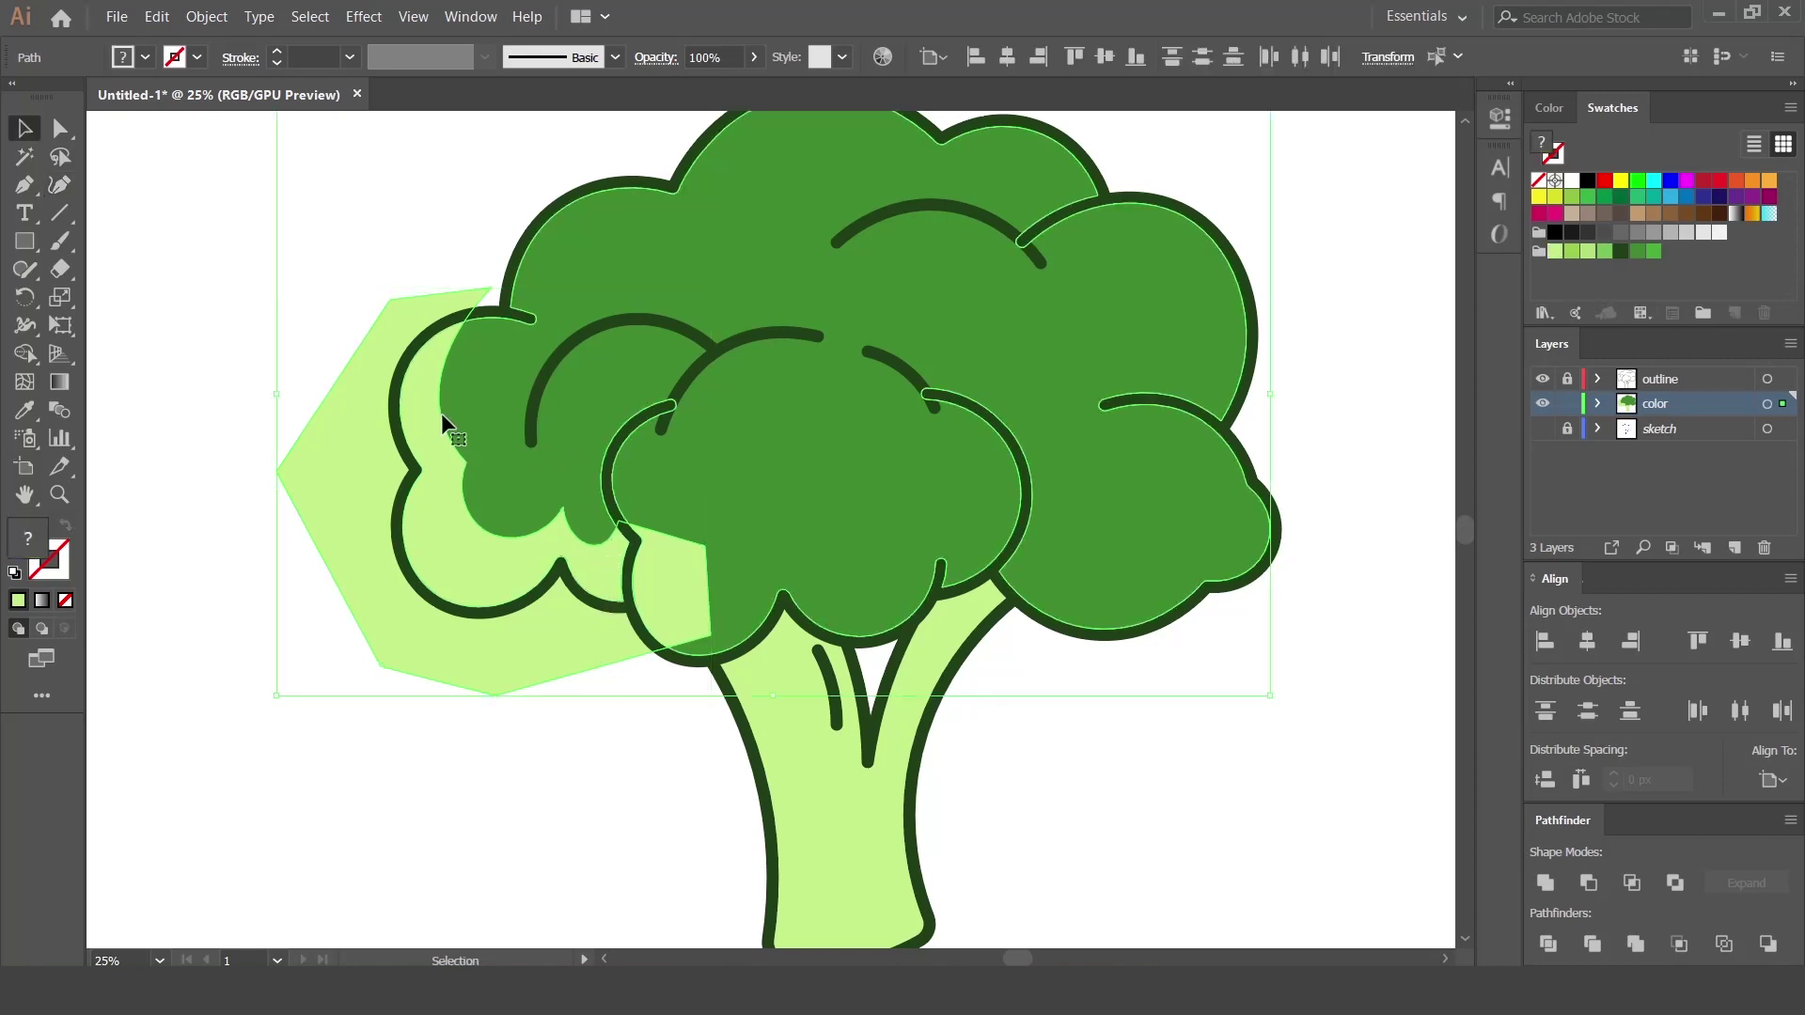
click(31, 358)
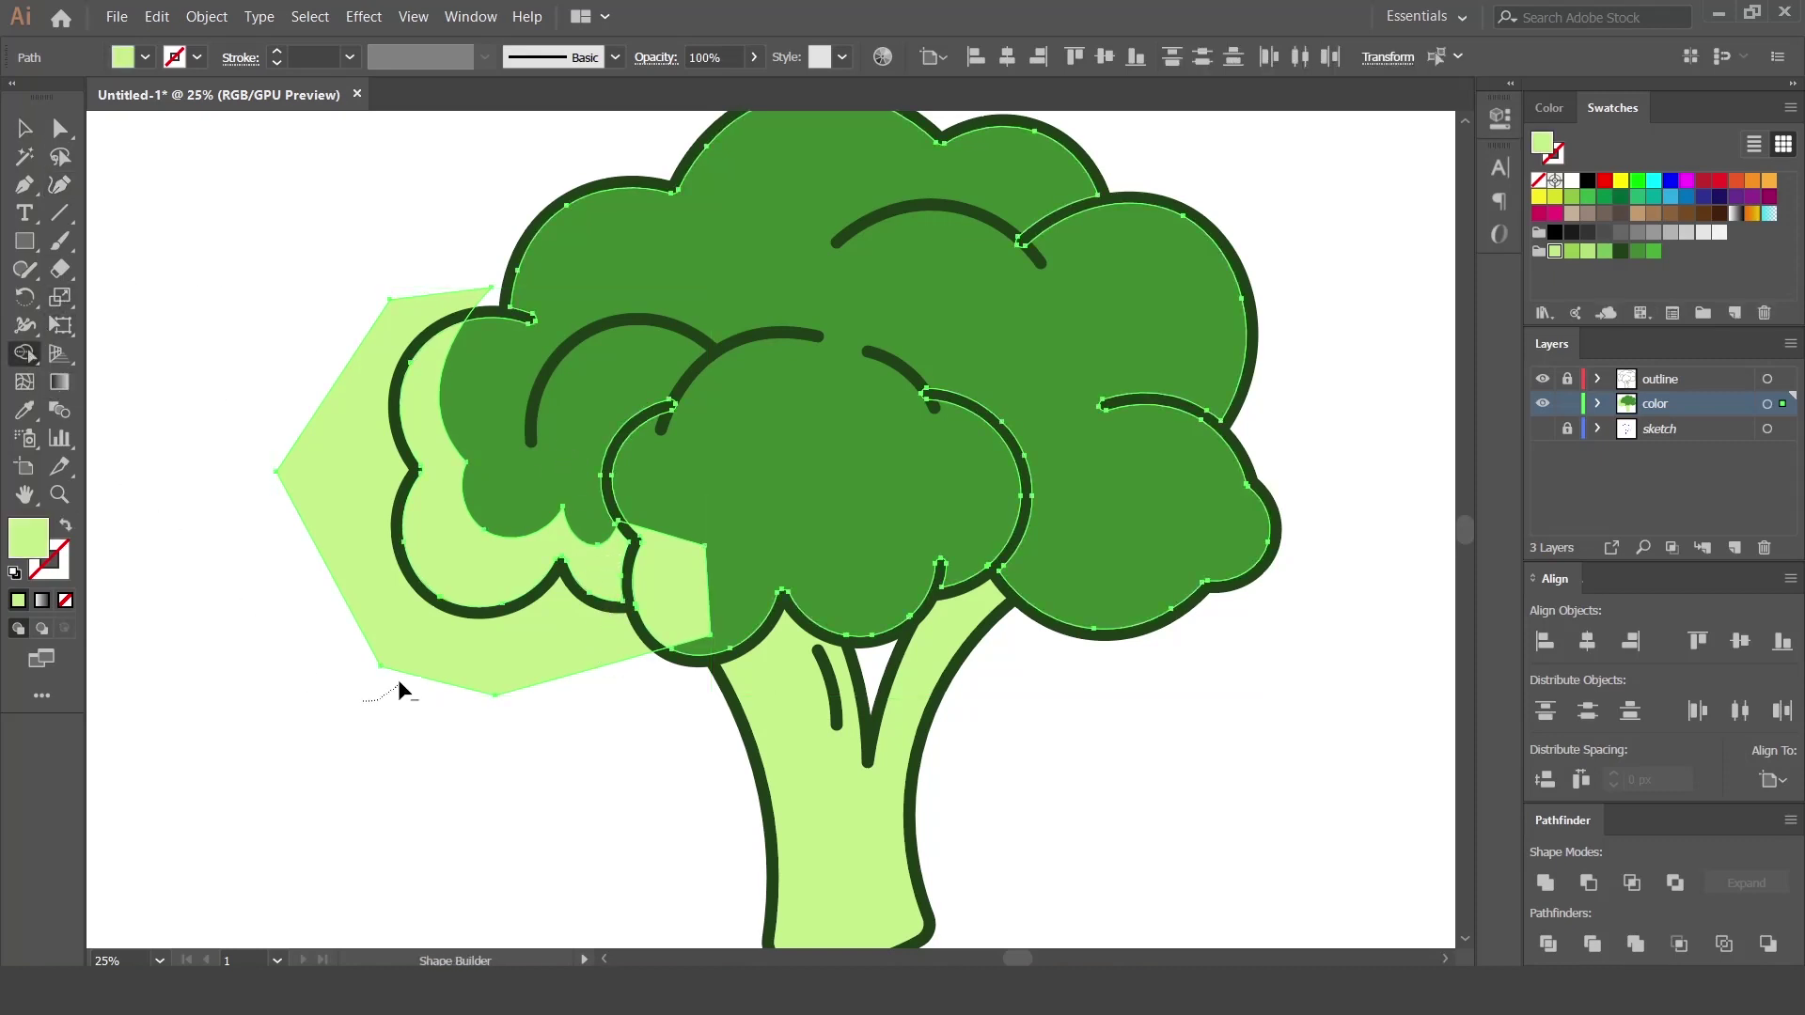
drag(389, 691, 420, 654)
key(v)
click(420, 653)
click(685, 594)
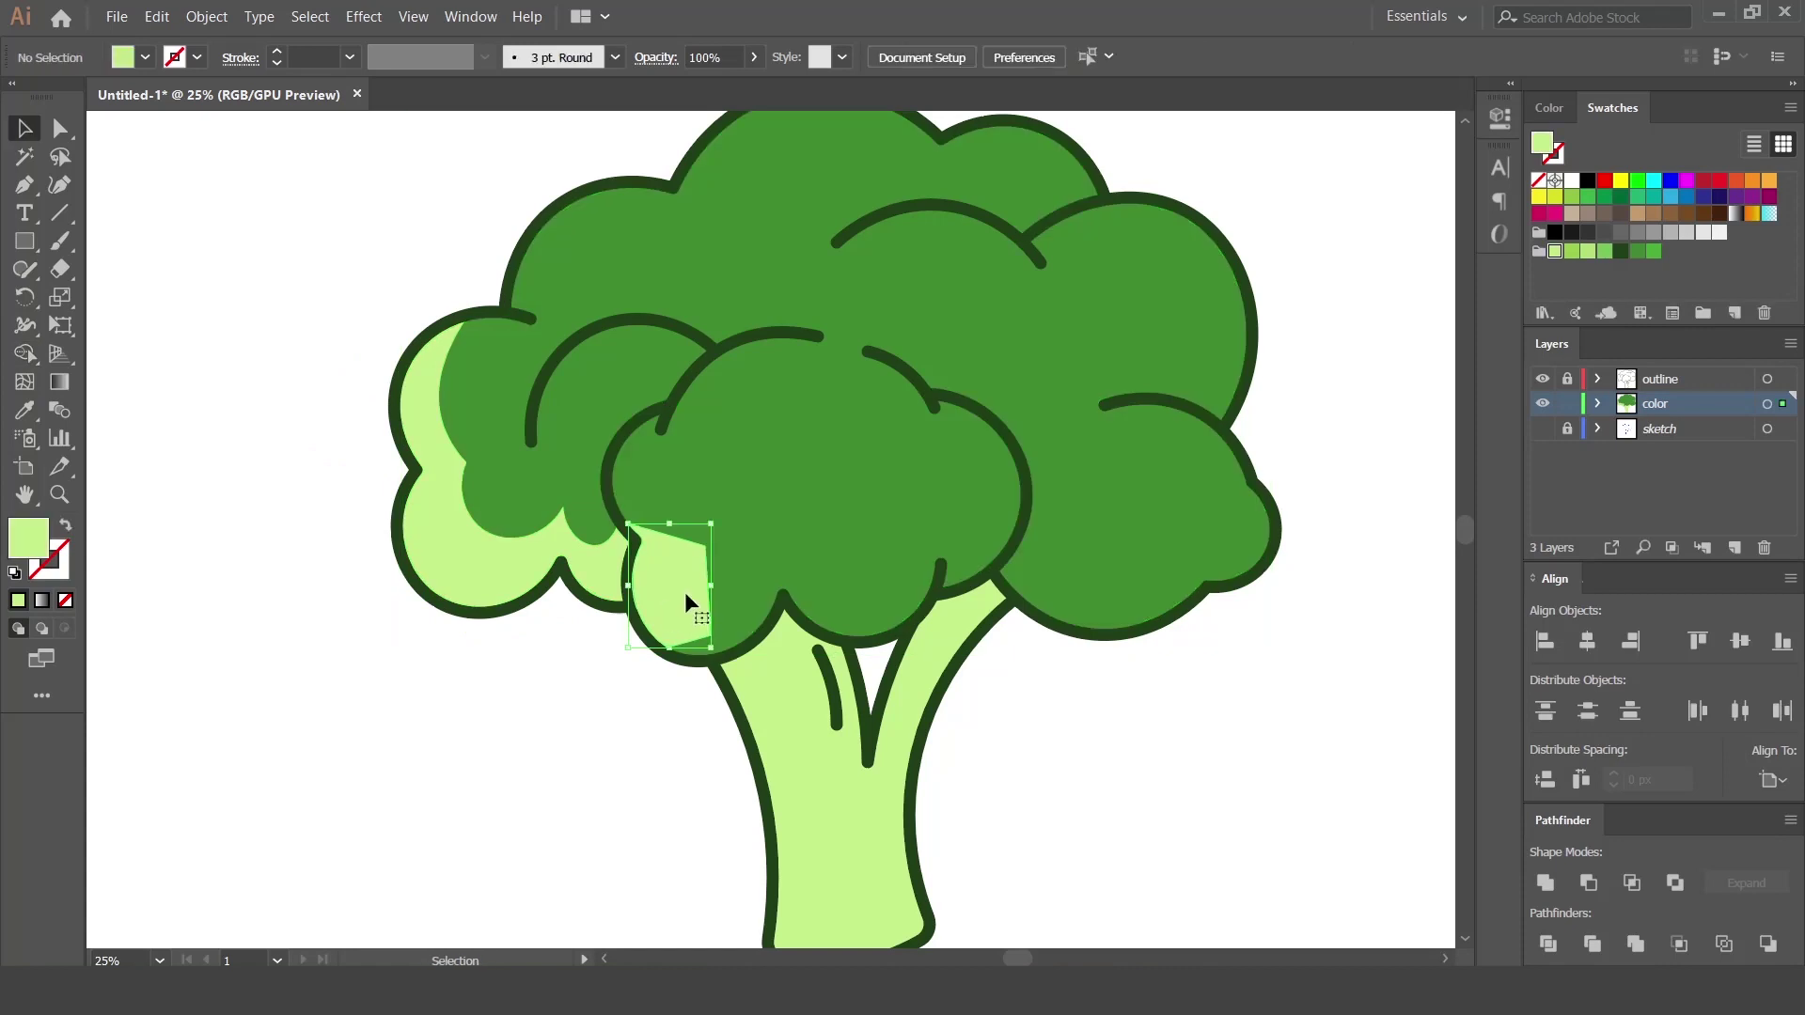
key(Delete)
Recolour the left band dark green and fill the crown with a brighter green.
click(616, 576)
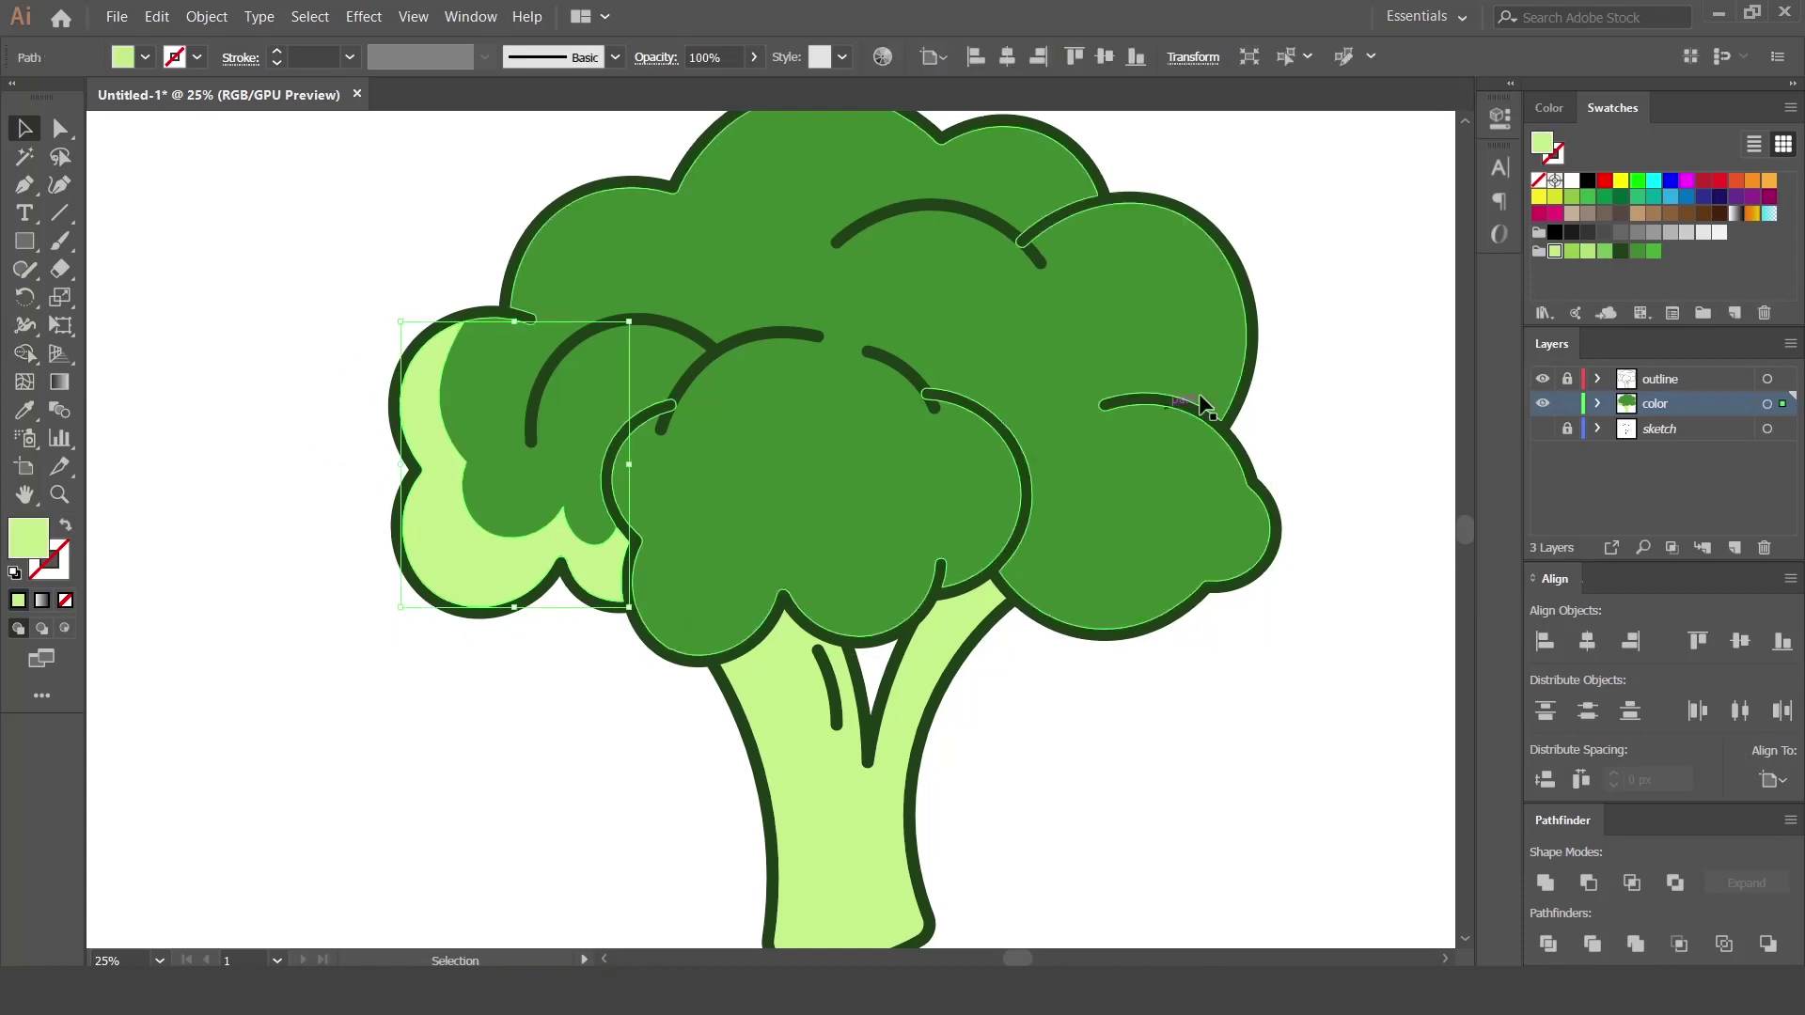
click(1637, 251)
click(844, 437)
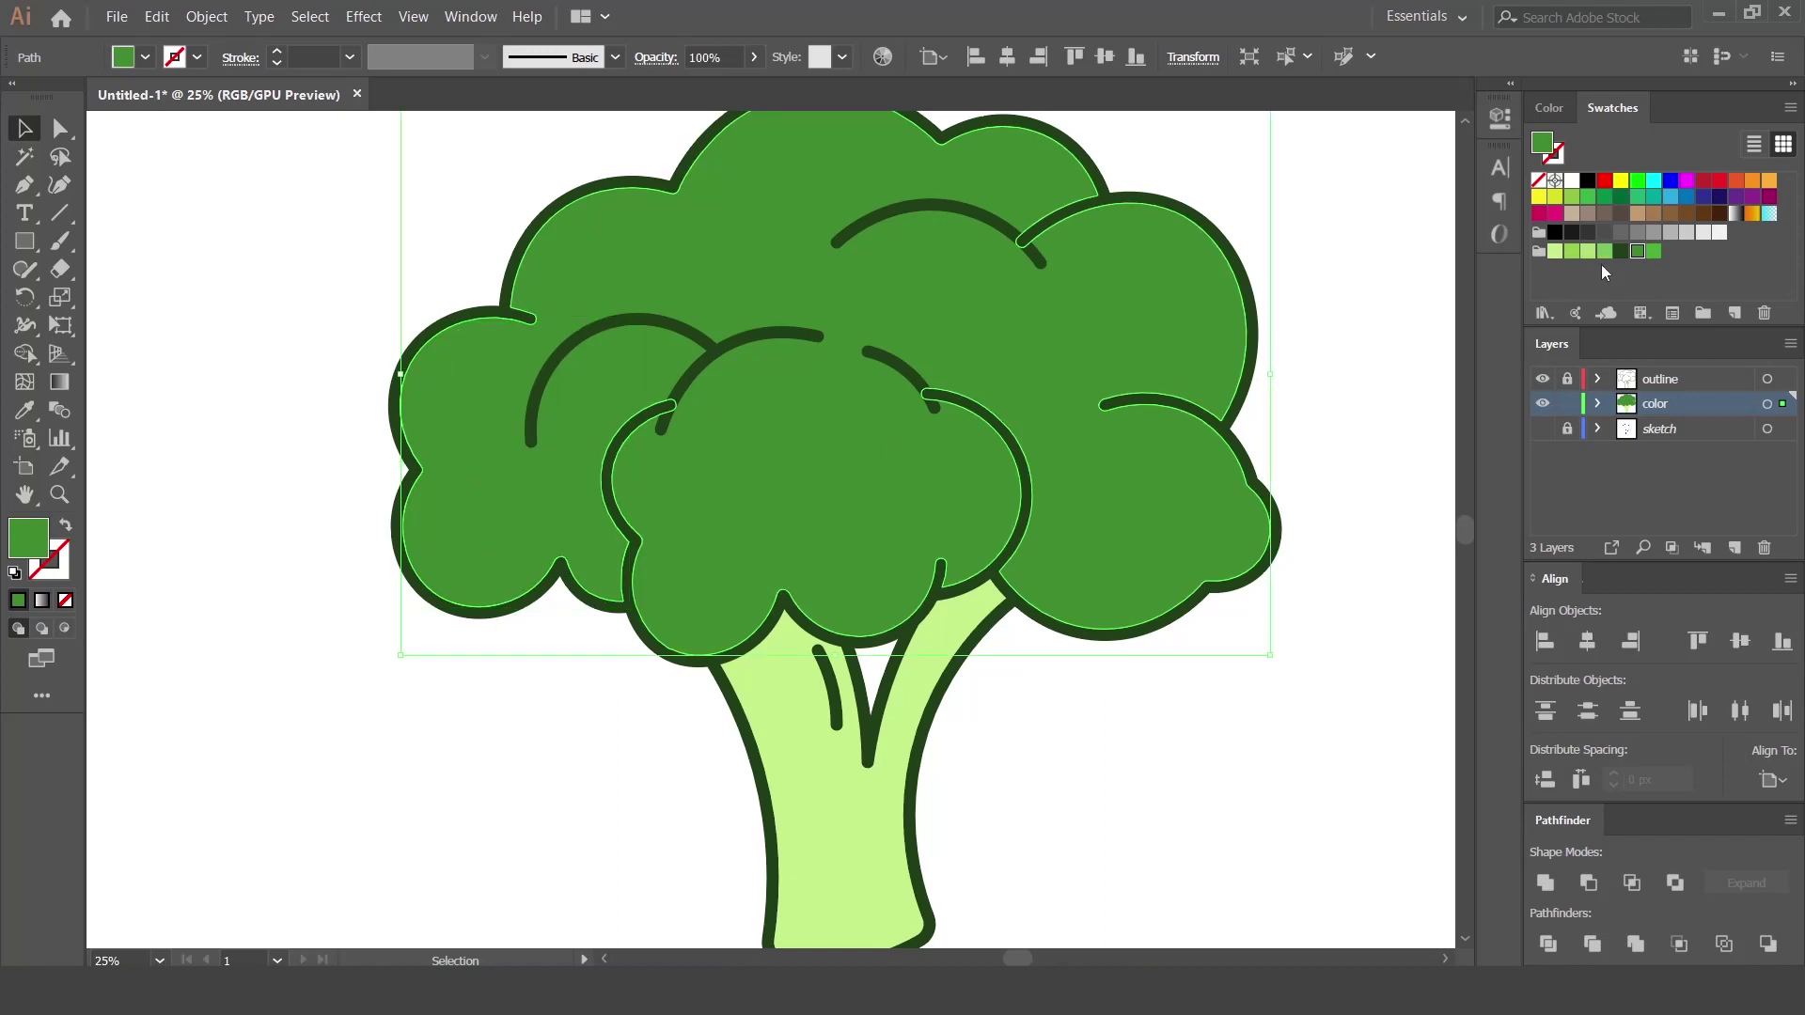
click(1653, 251)
click(1423, 397)
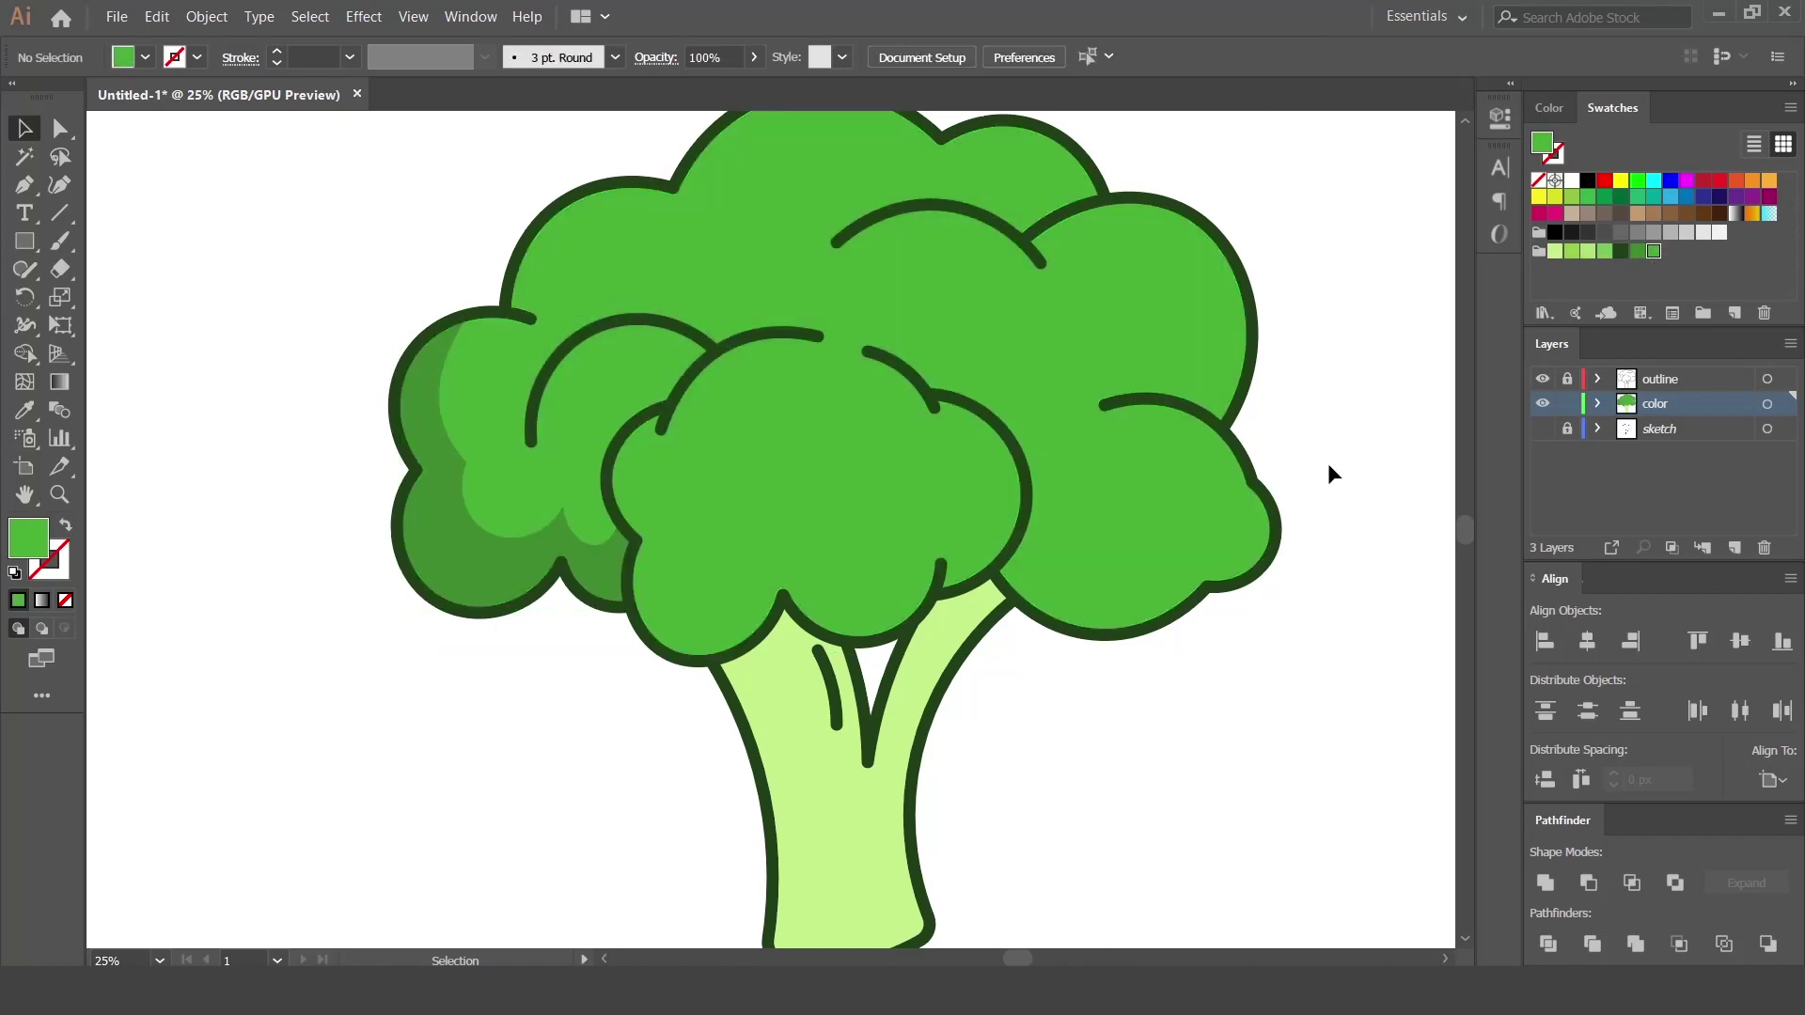
Lower and smooth the dark band's inner curve with Direct Selection.
key(a)
click(531, 575)
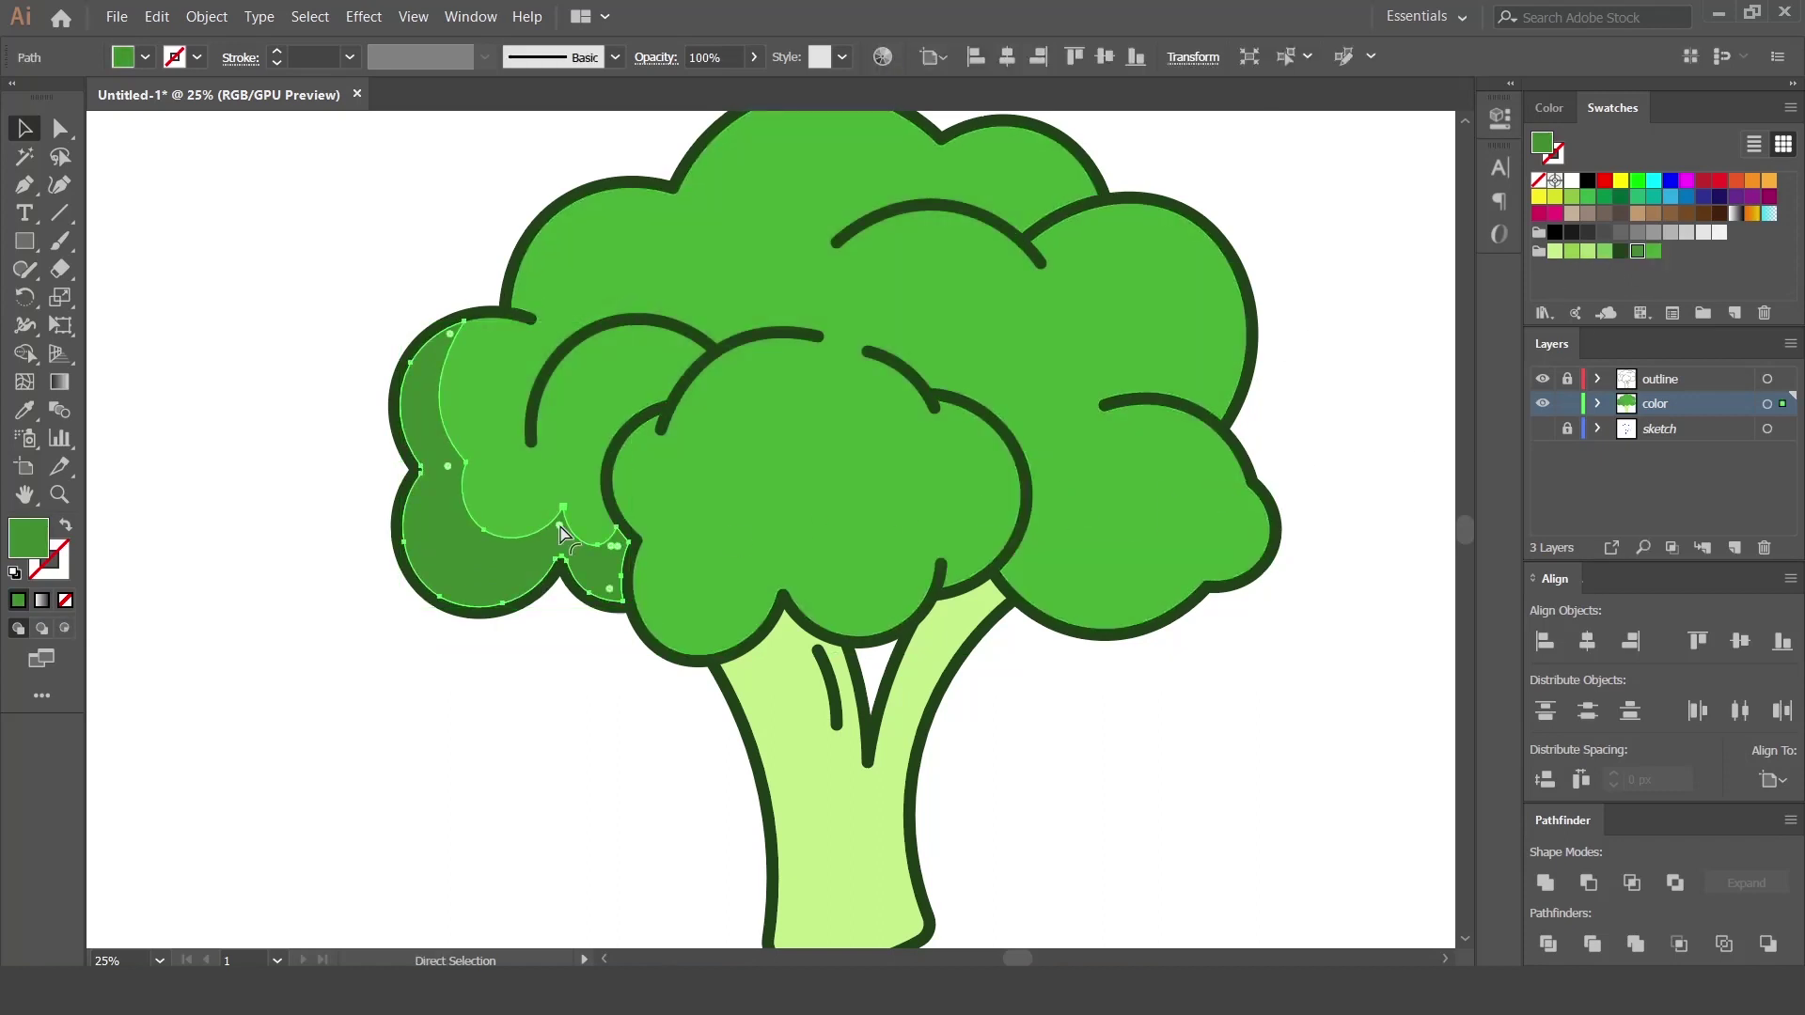
drag(561, 528, 555, 545)
drag(448, 467, 441, 499)
click(310, 717)
Pen-draw a closed shading polygon over the central floret's bottom.
key(v)
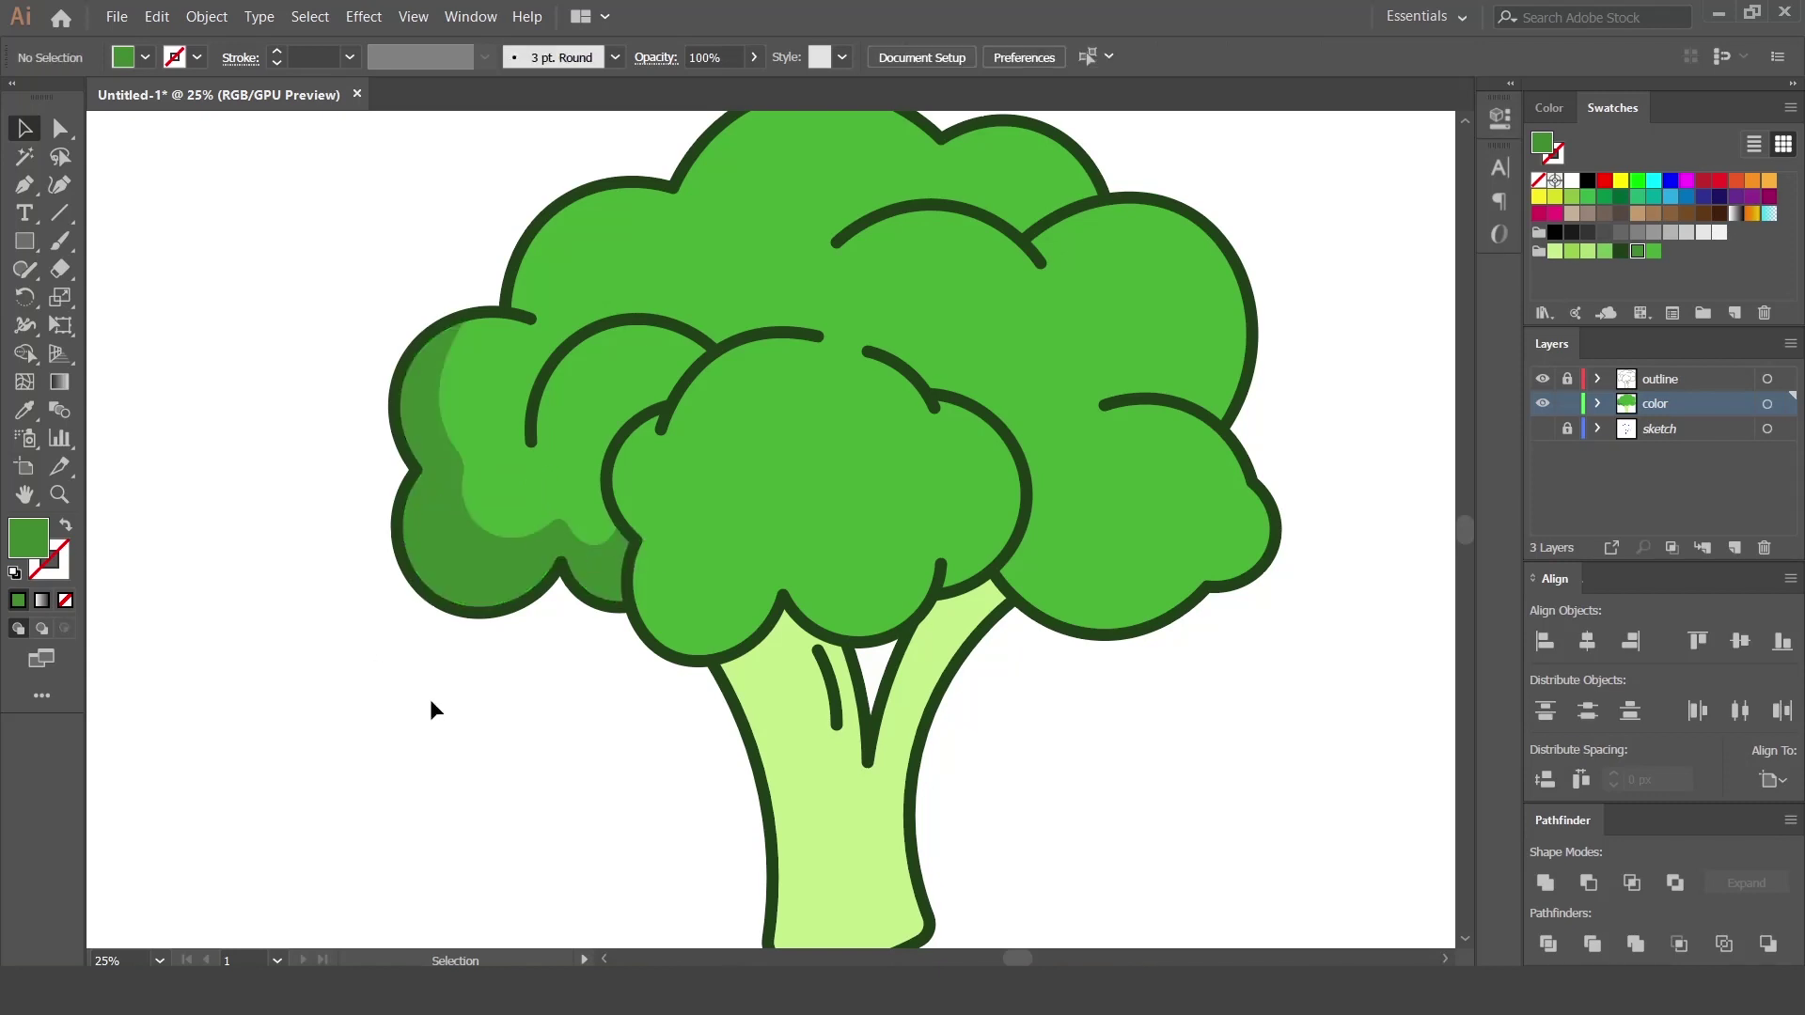
key(p)
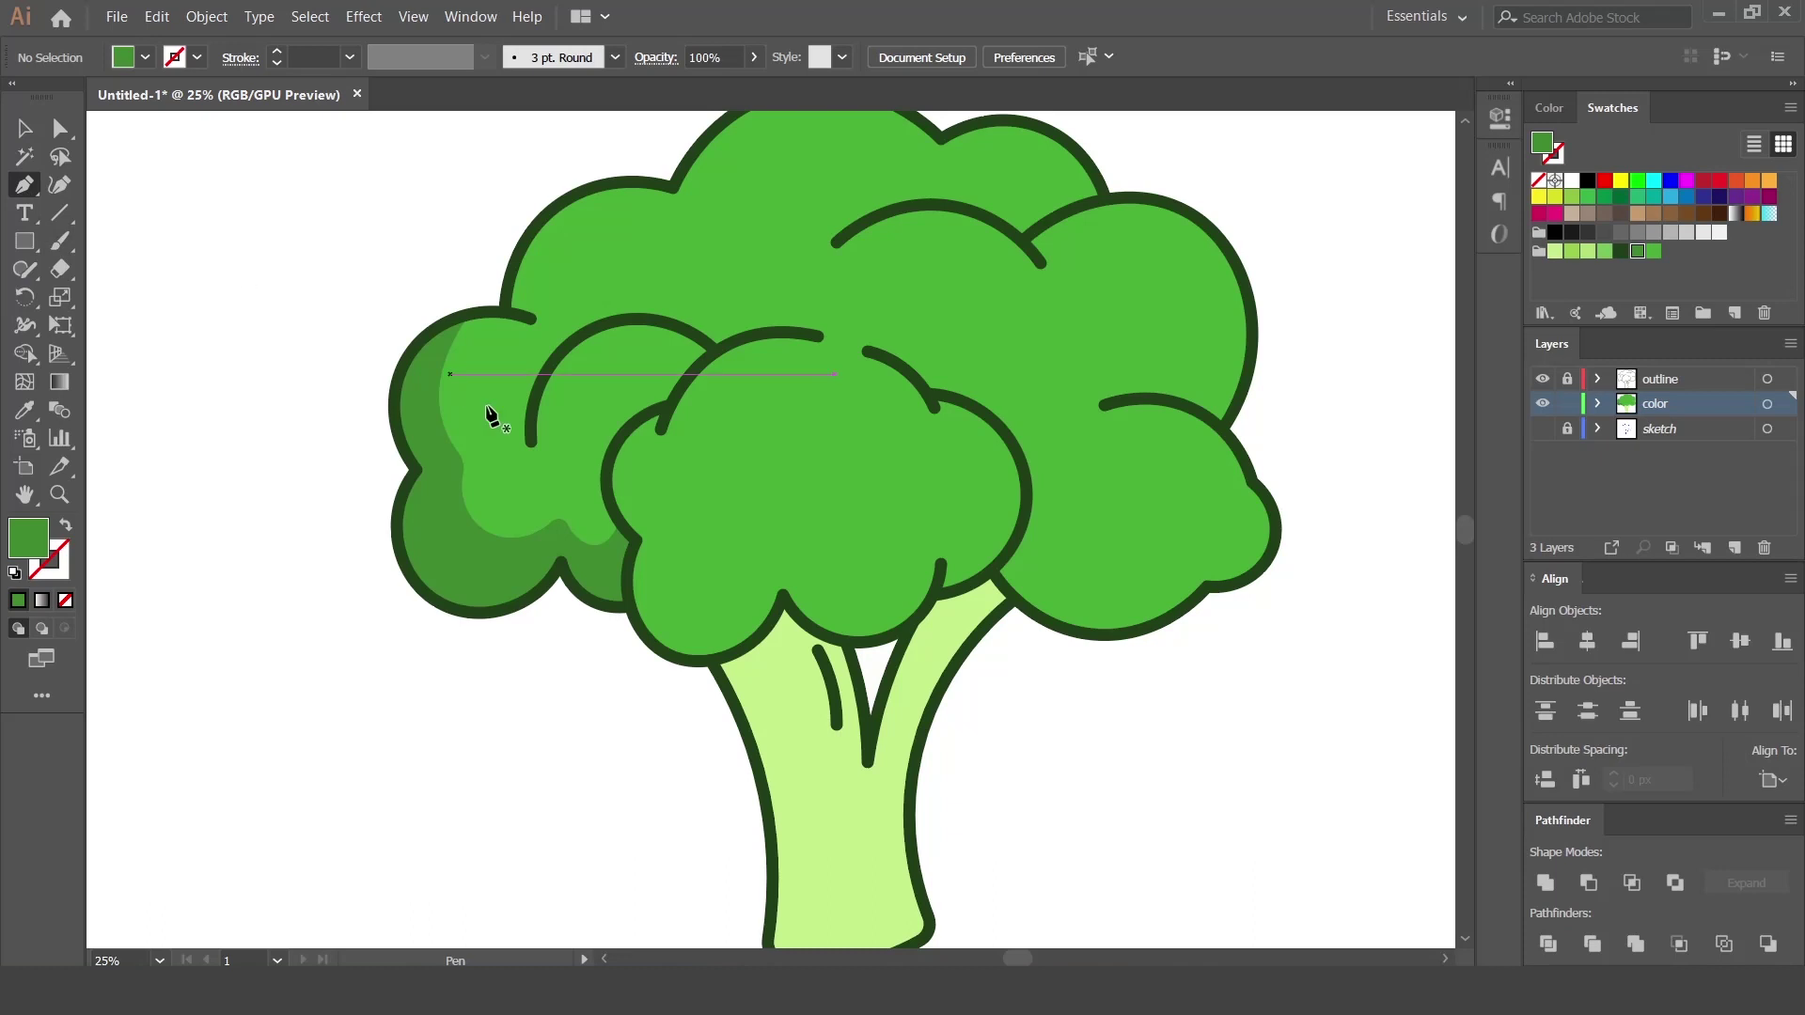
click(636, 541)
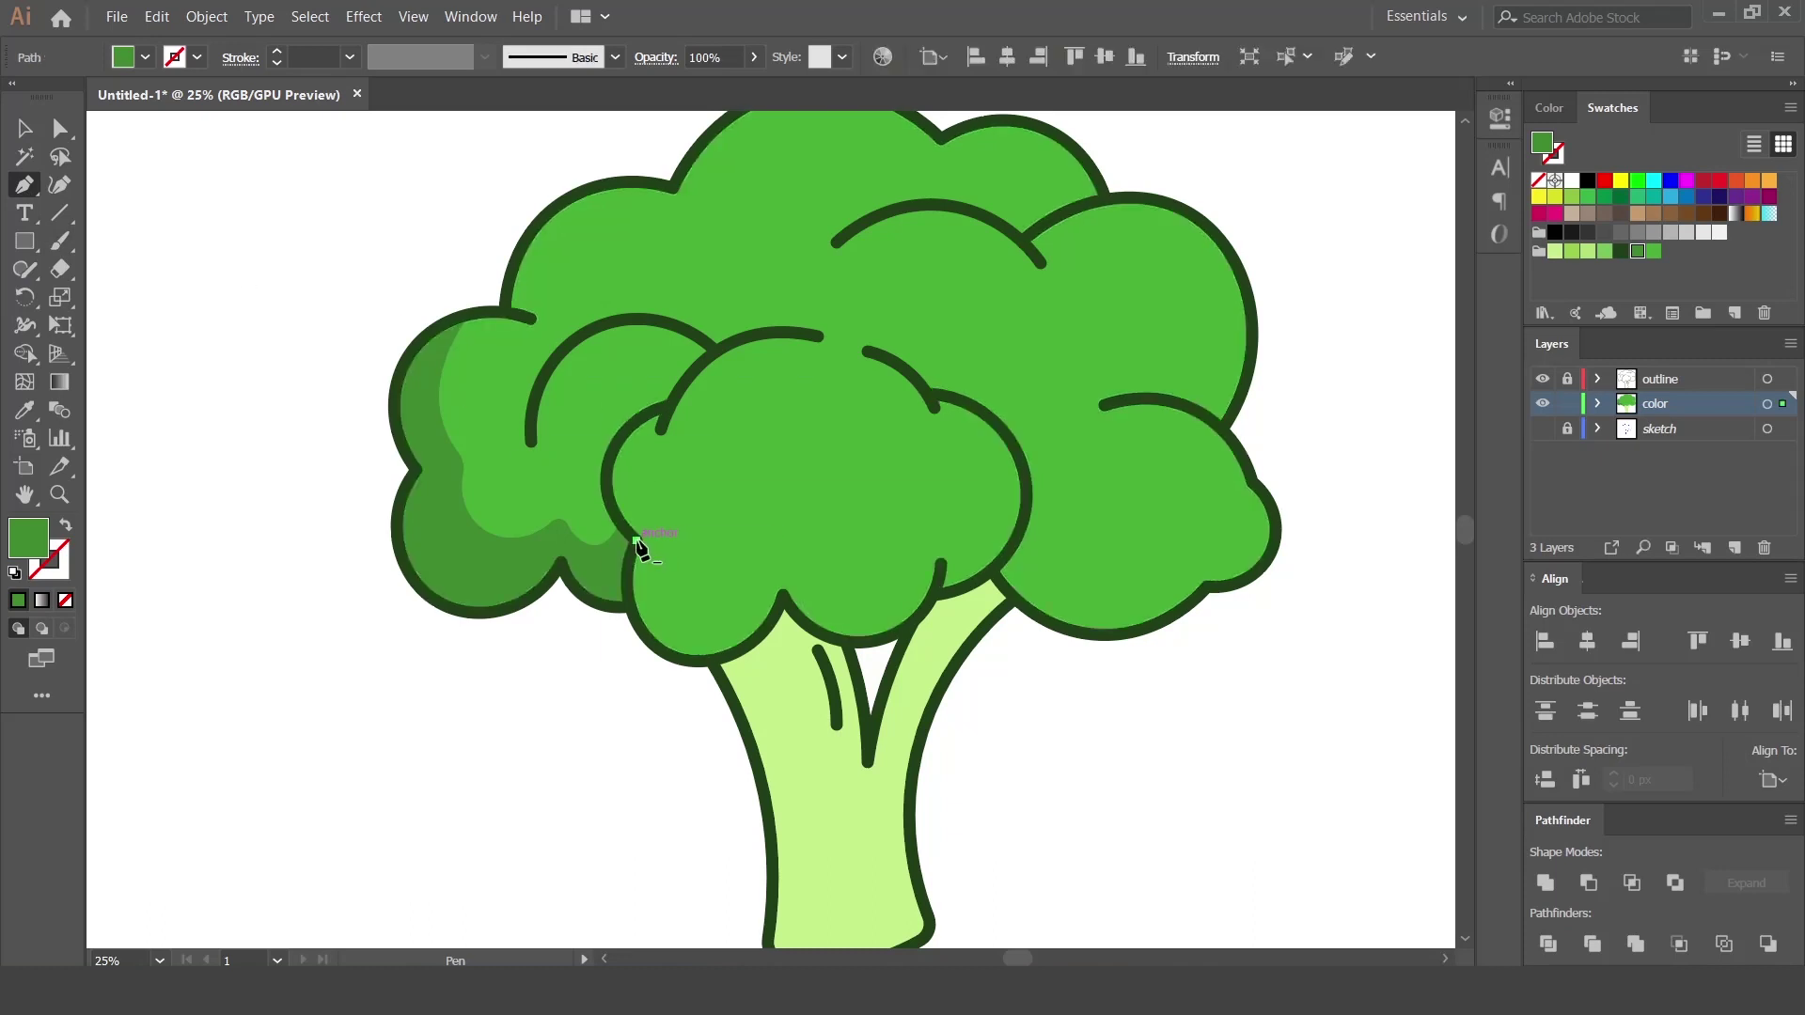
click(780, 545)
click(938, 522)
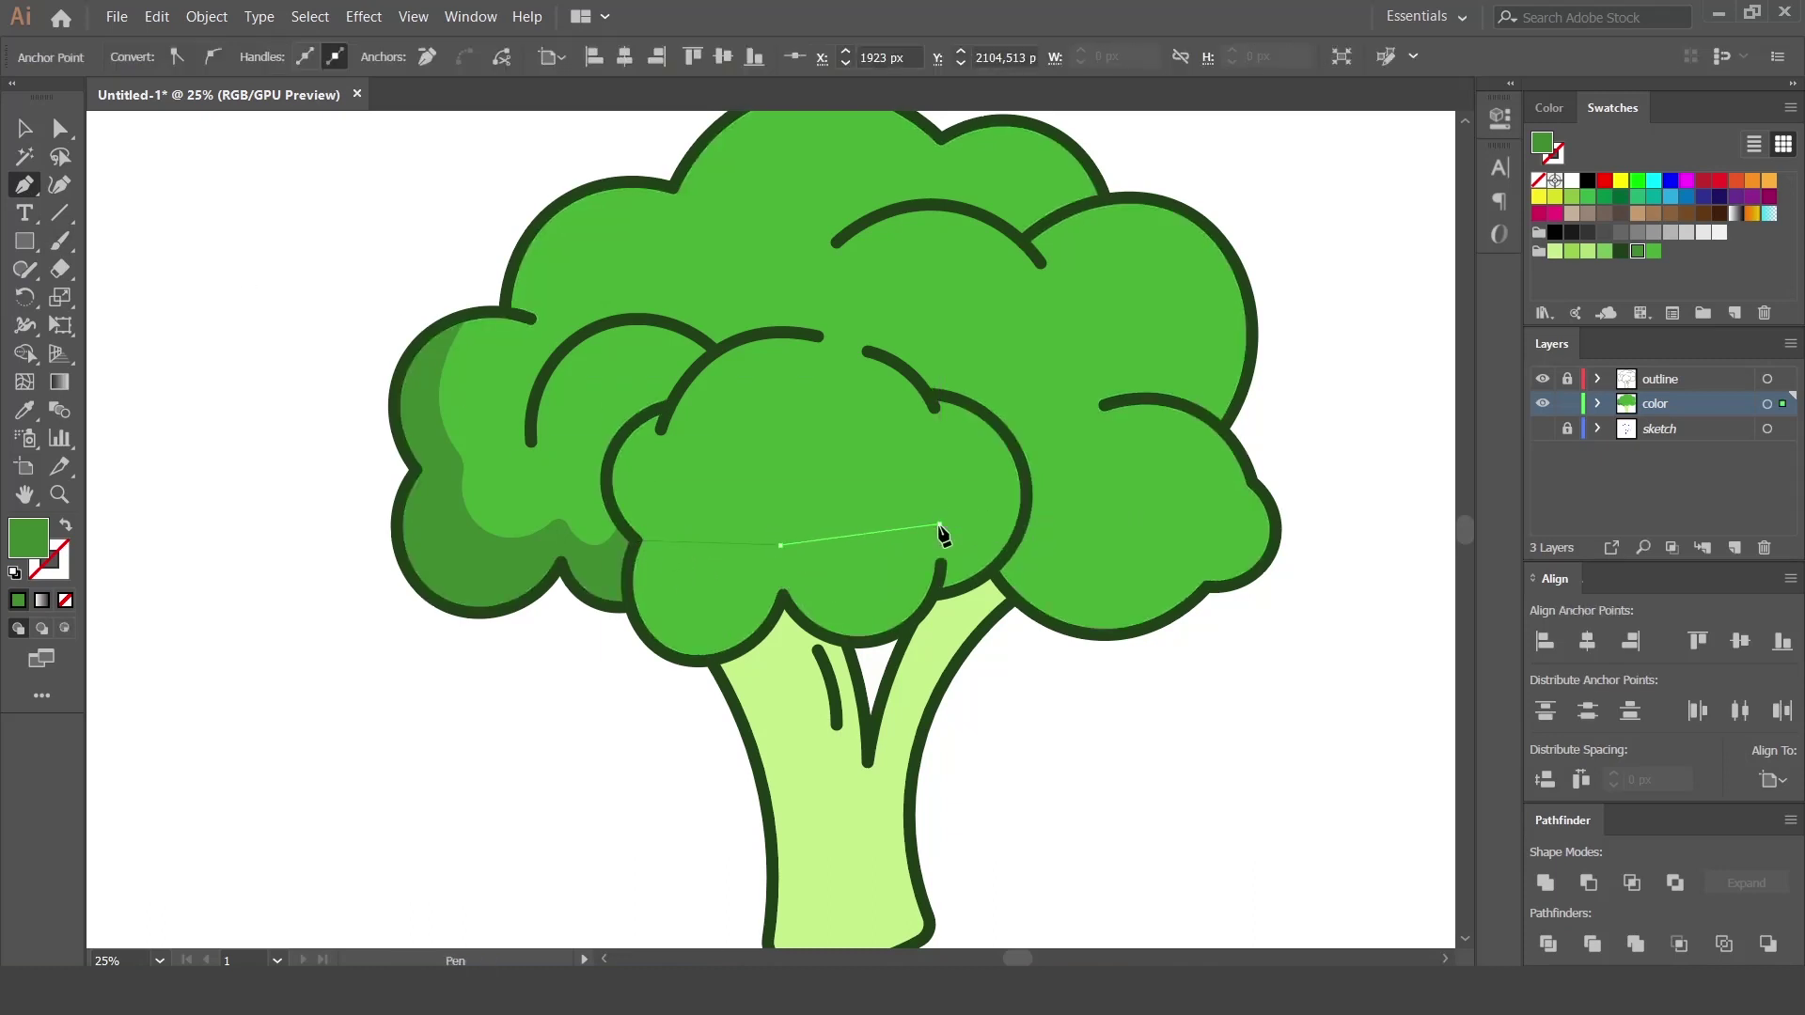
drag(1023, 458, 1034, 427)
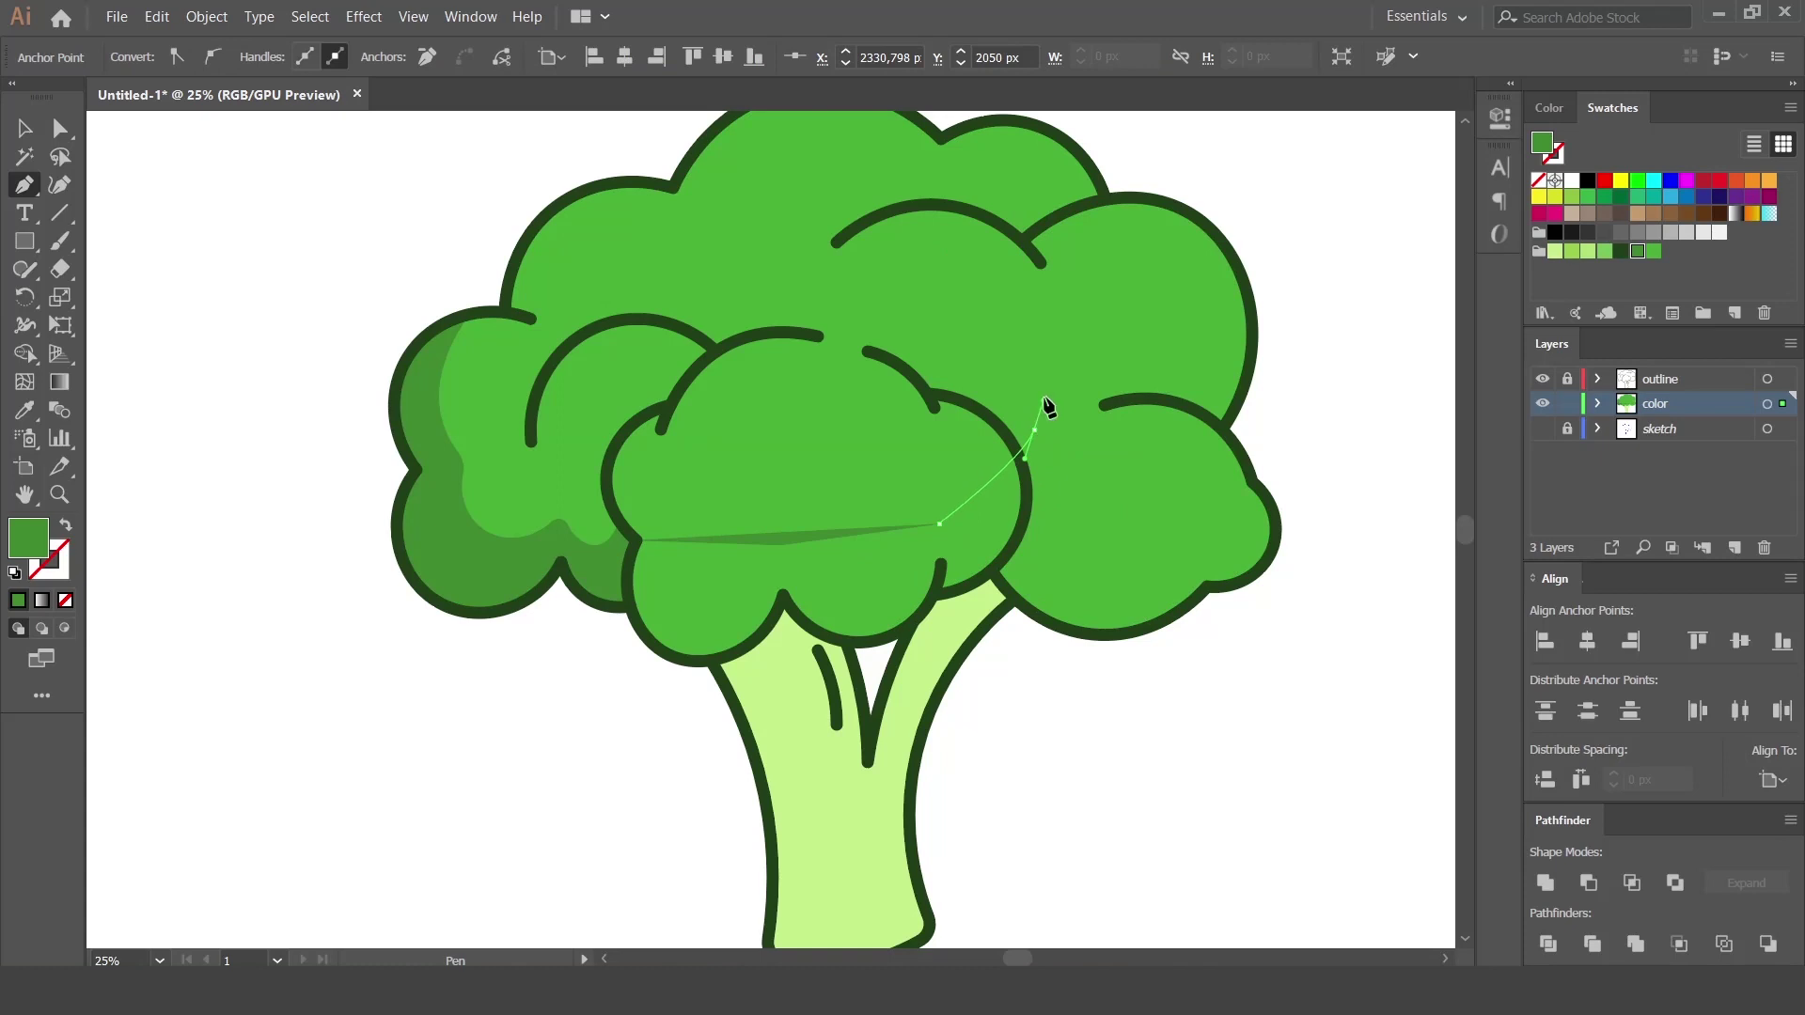
click(1046, 407)
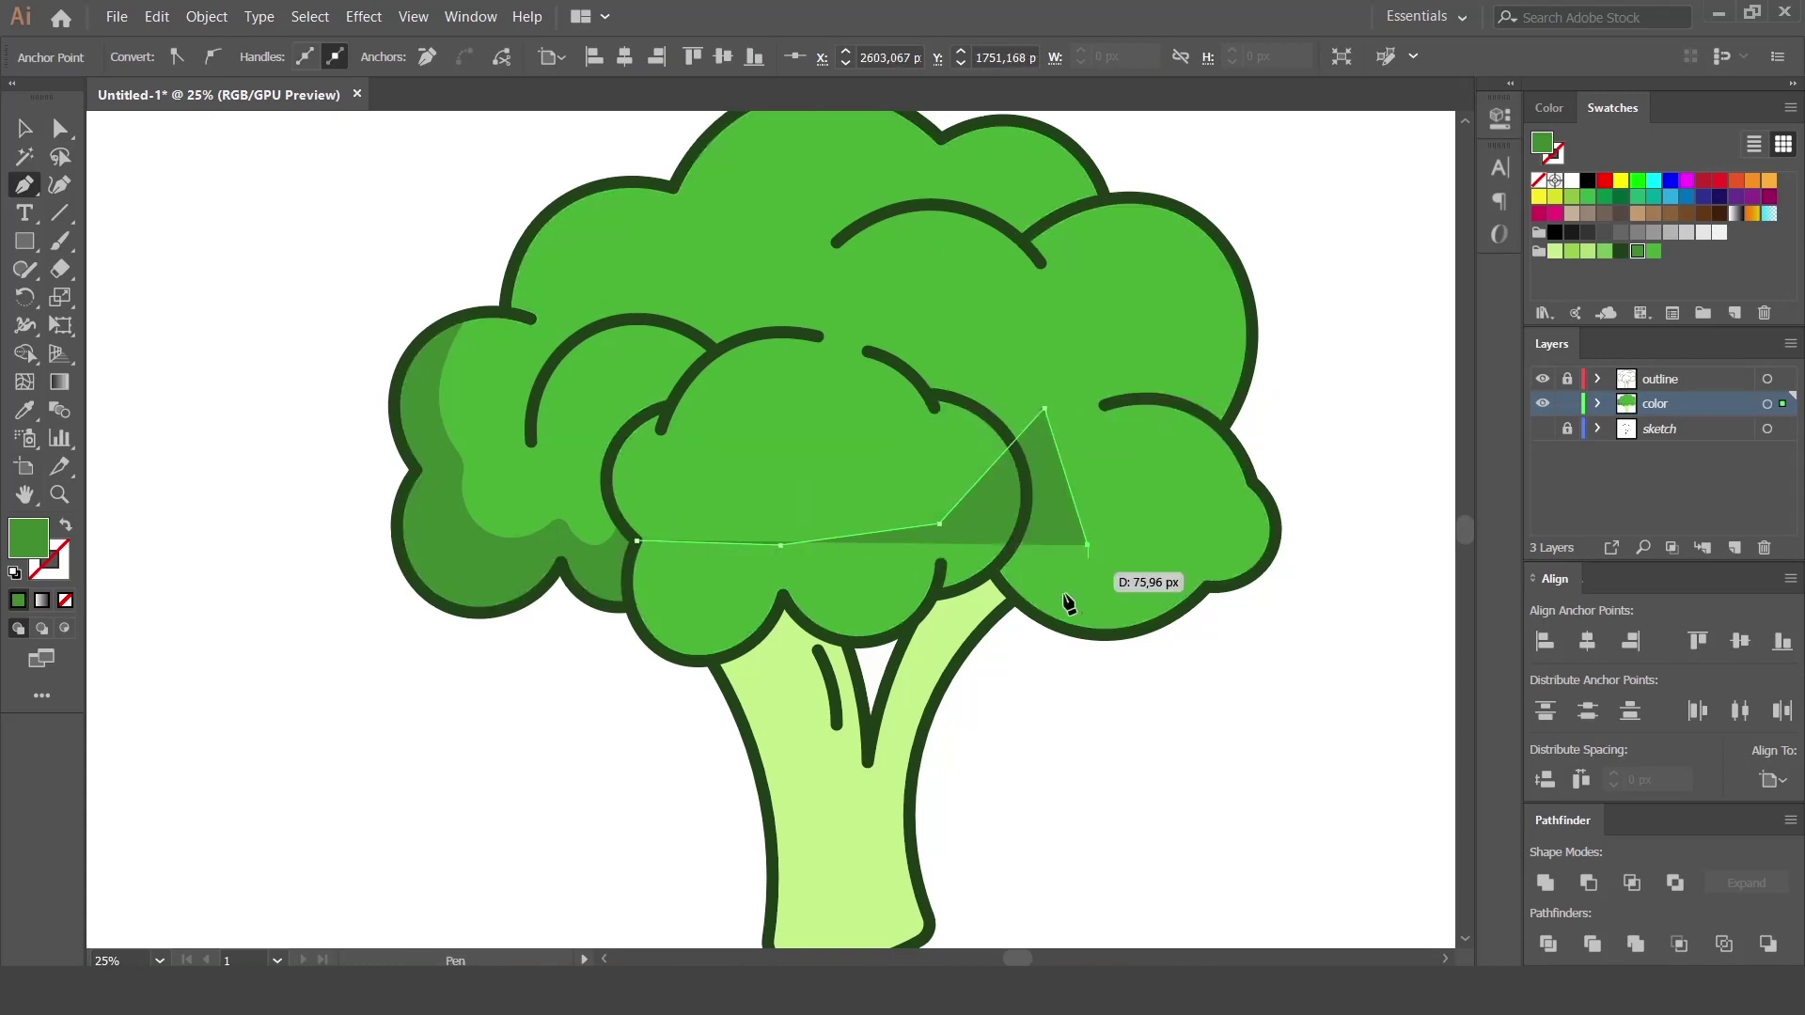
click(1088, 546)
click(1046, 621)
click(542, 649)
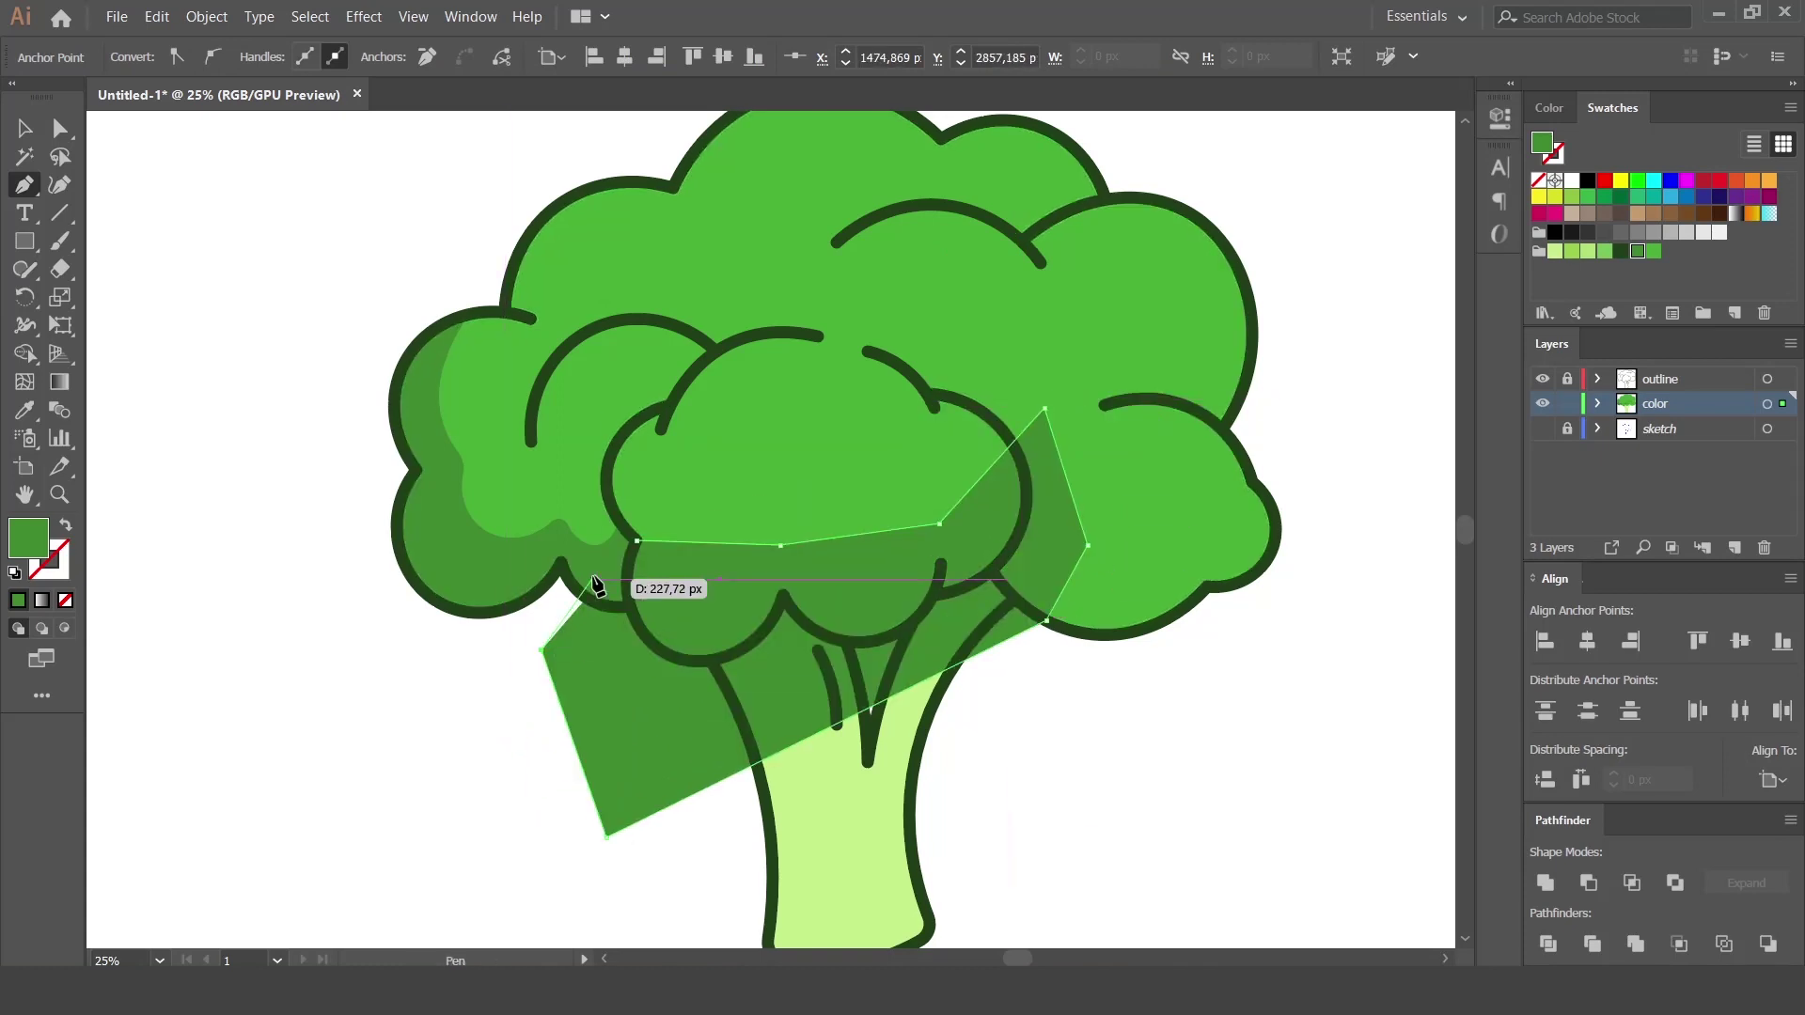
click(636, 544)
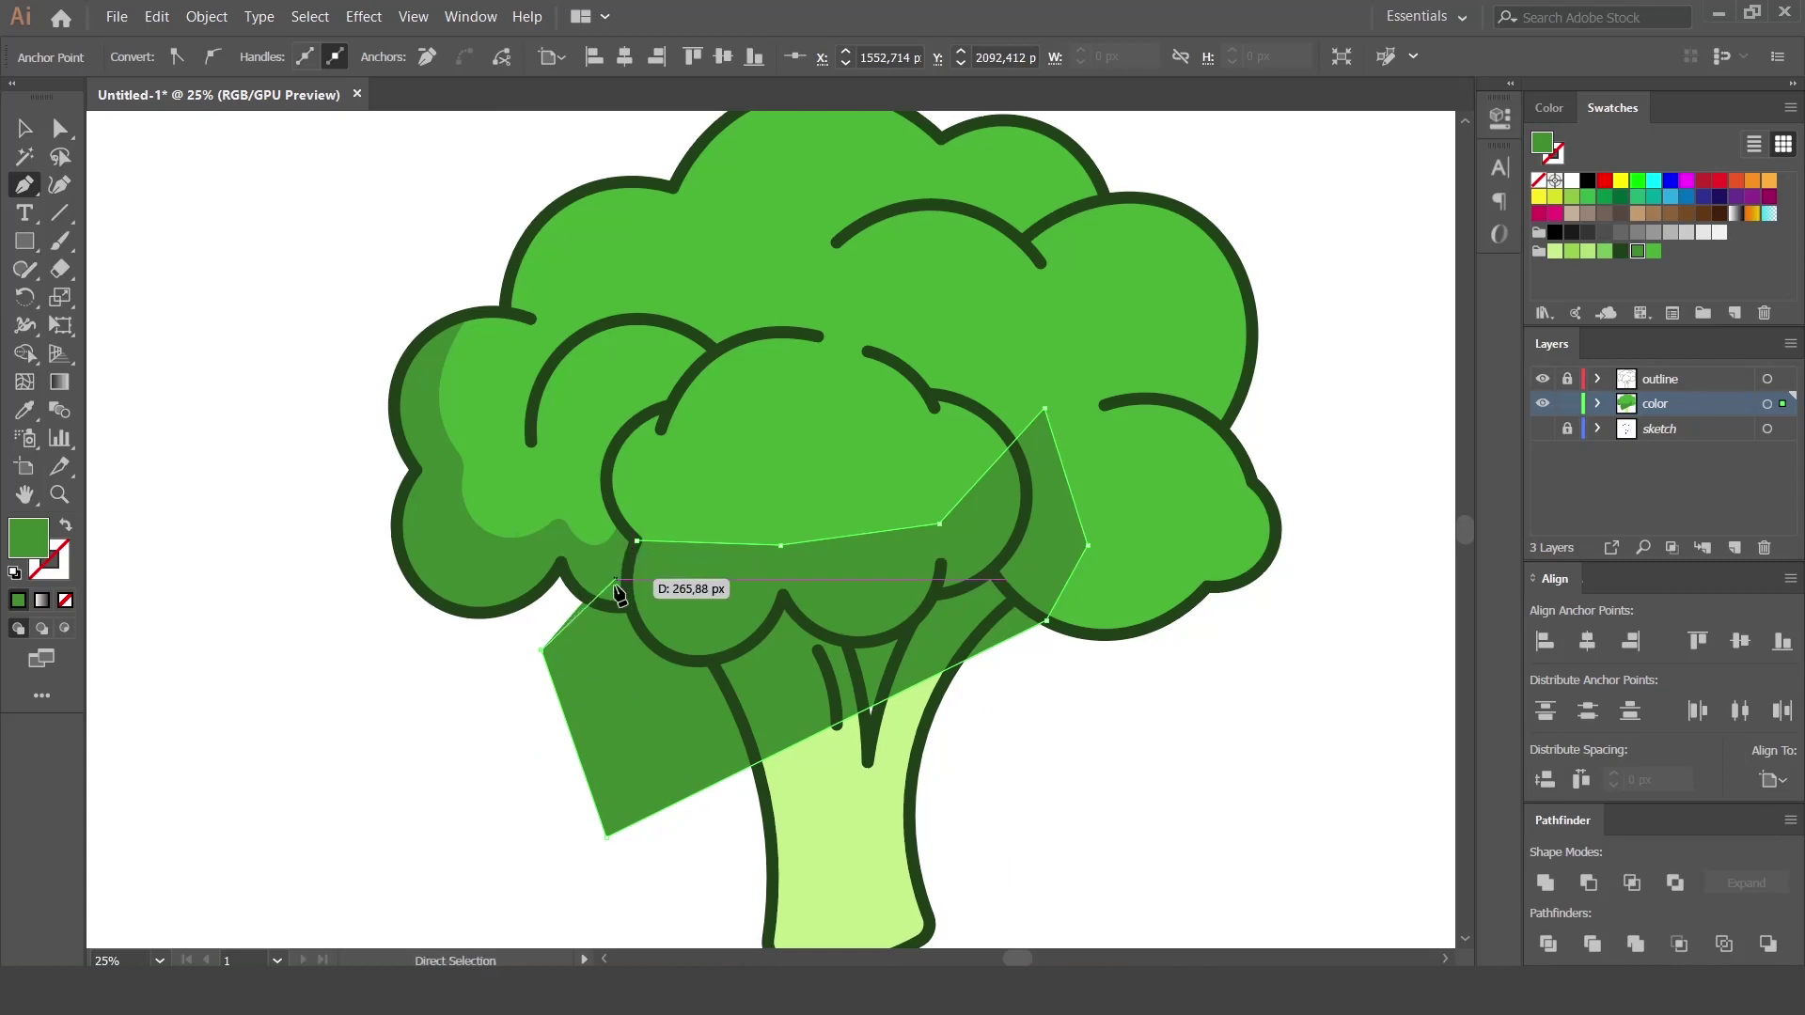
Add left-edge points and curve the shade's top edge to follow the floret bottom.
click(630, 612)
click(623, 569)
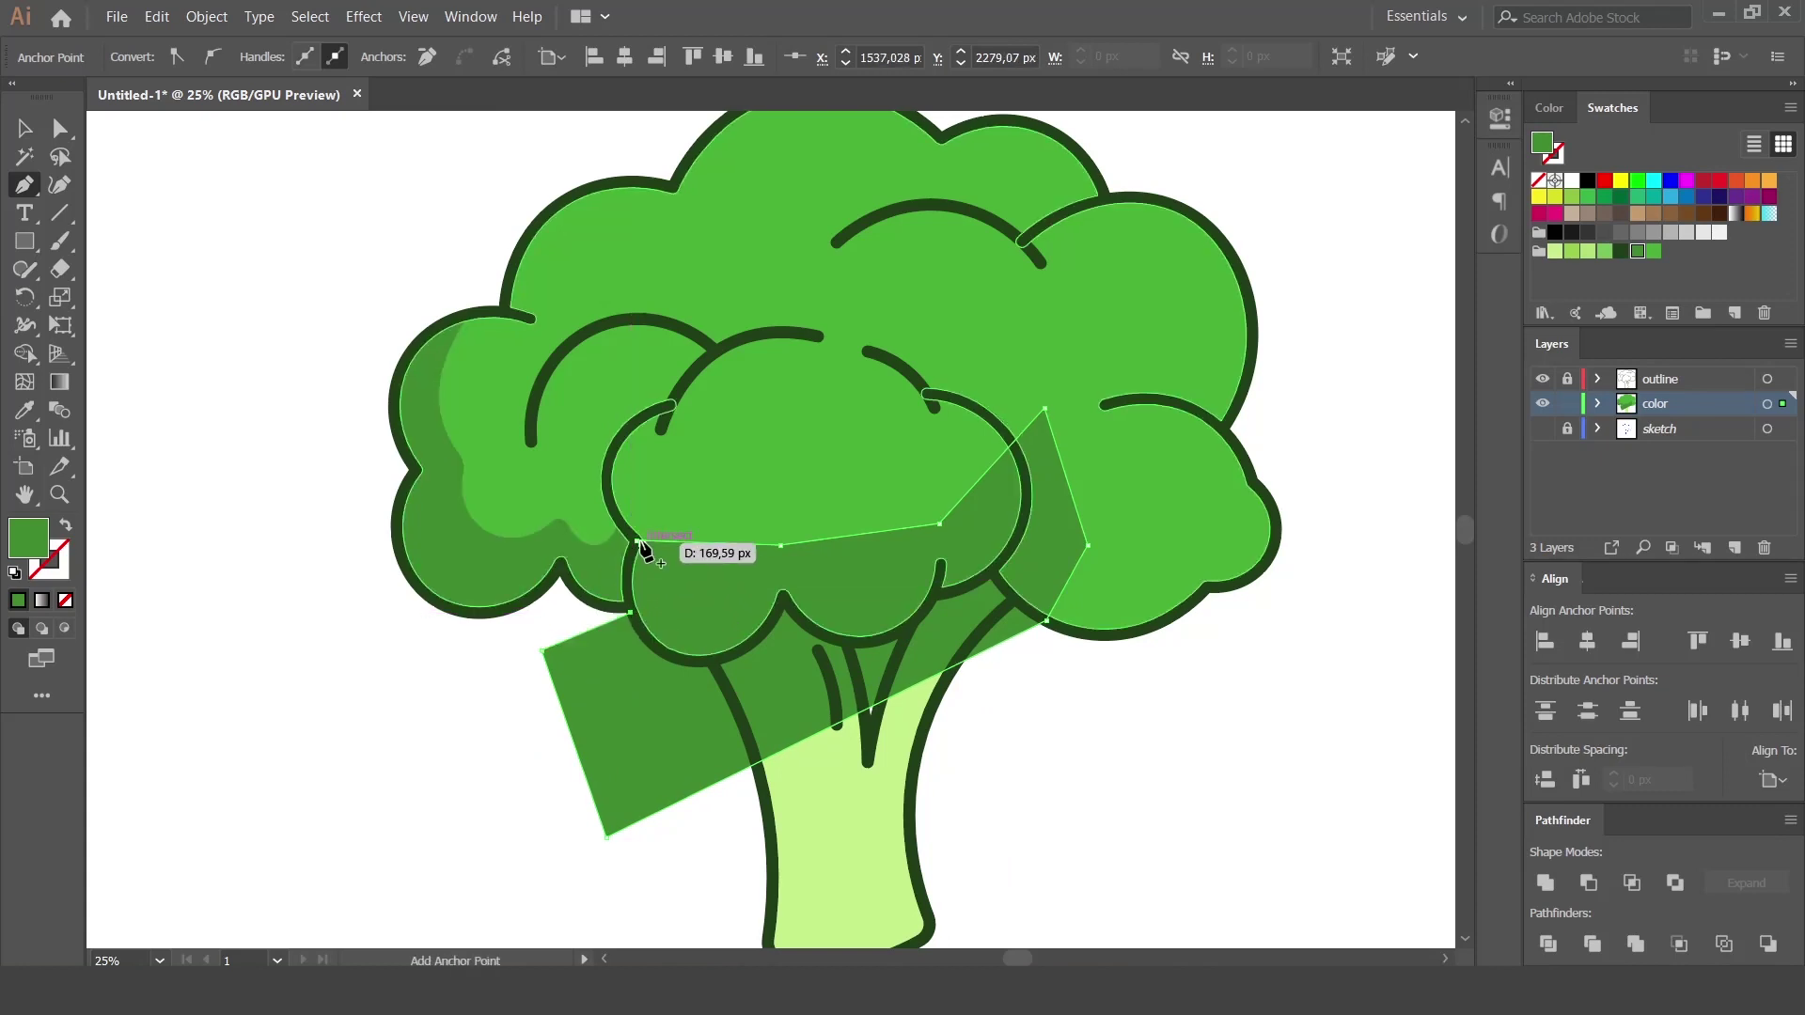
click(637, 543)
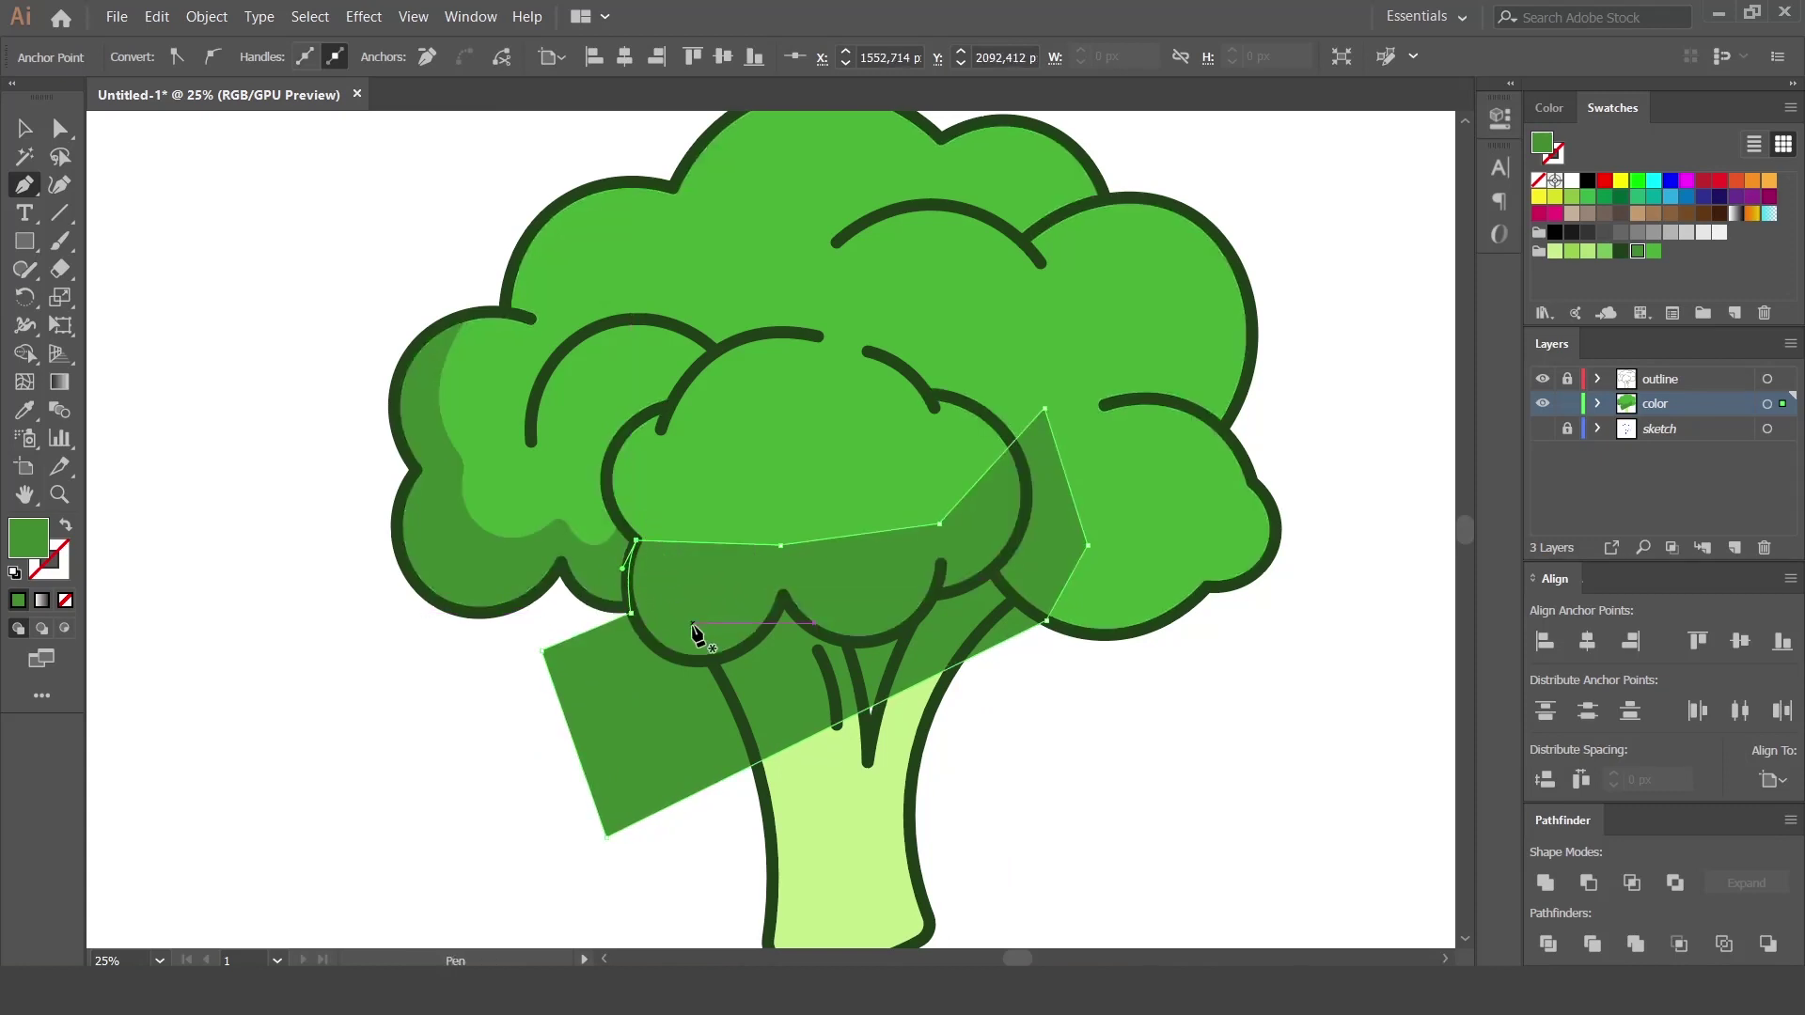
key(v)
click(60, 186)
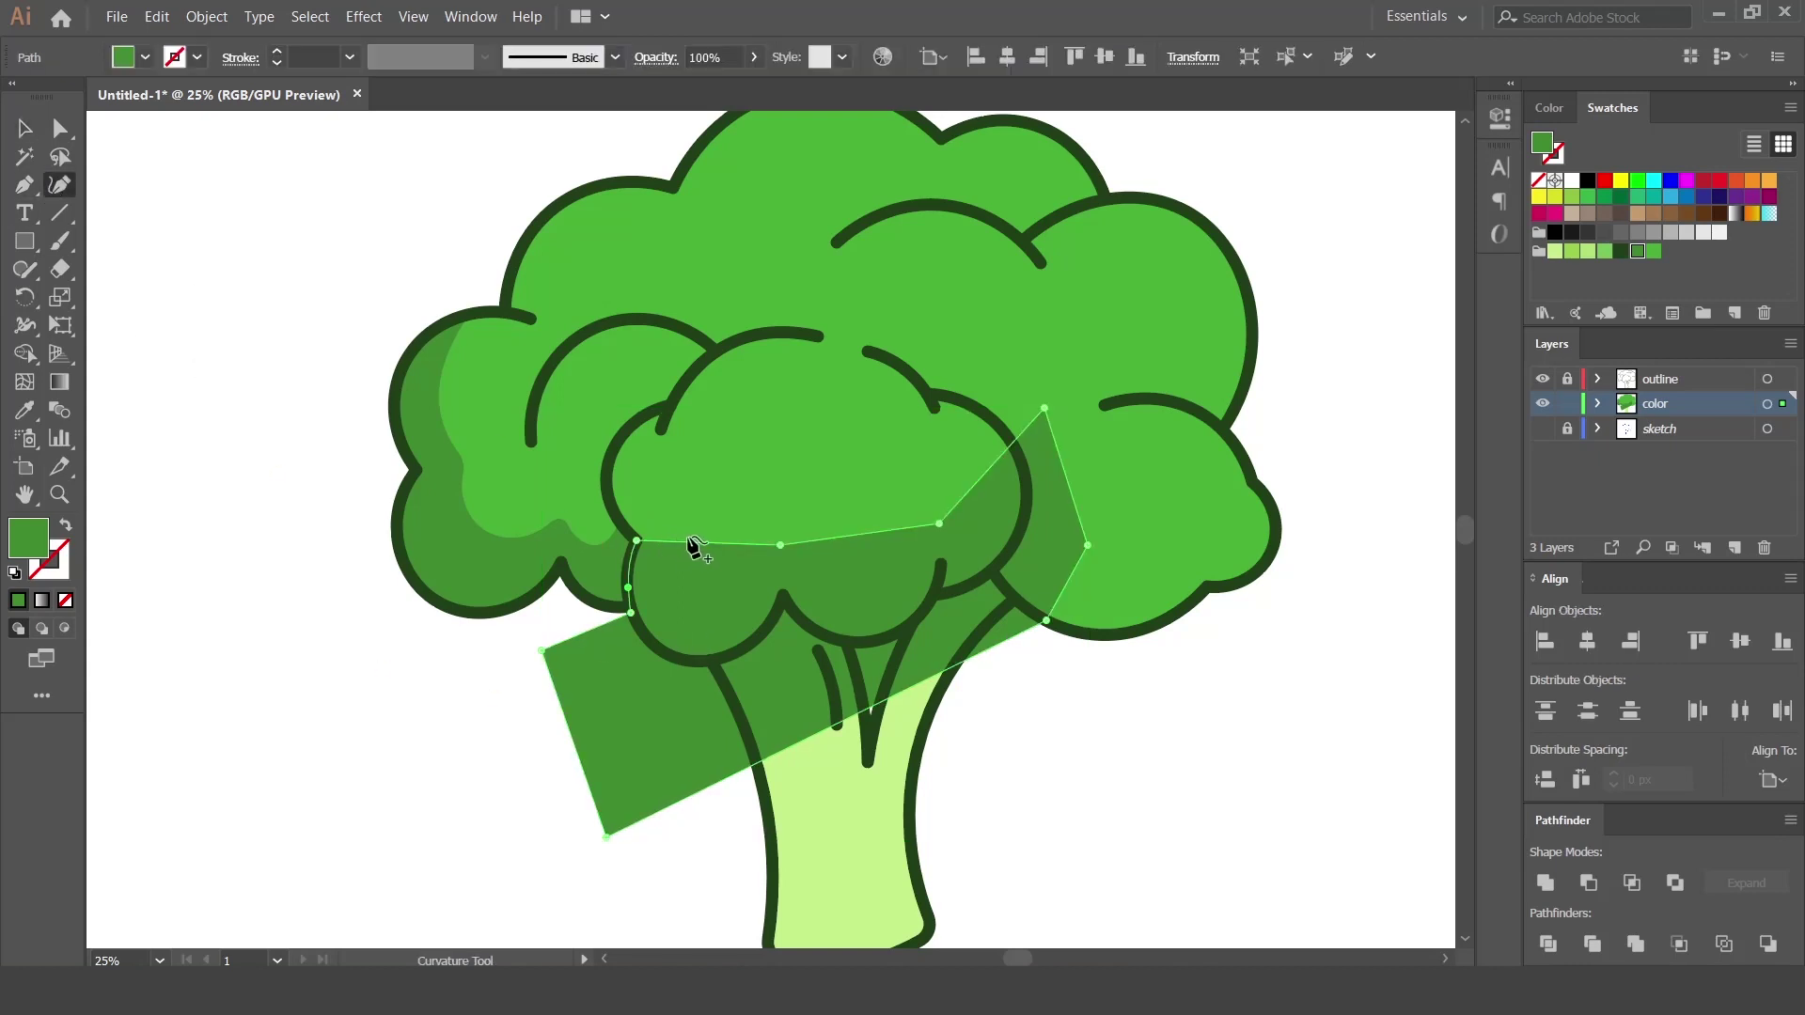
drag(710, 544, 699, 599)
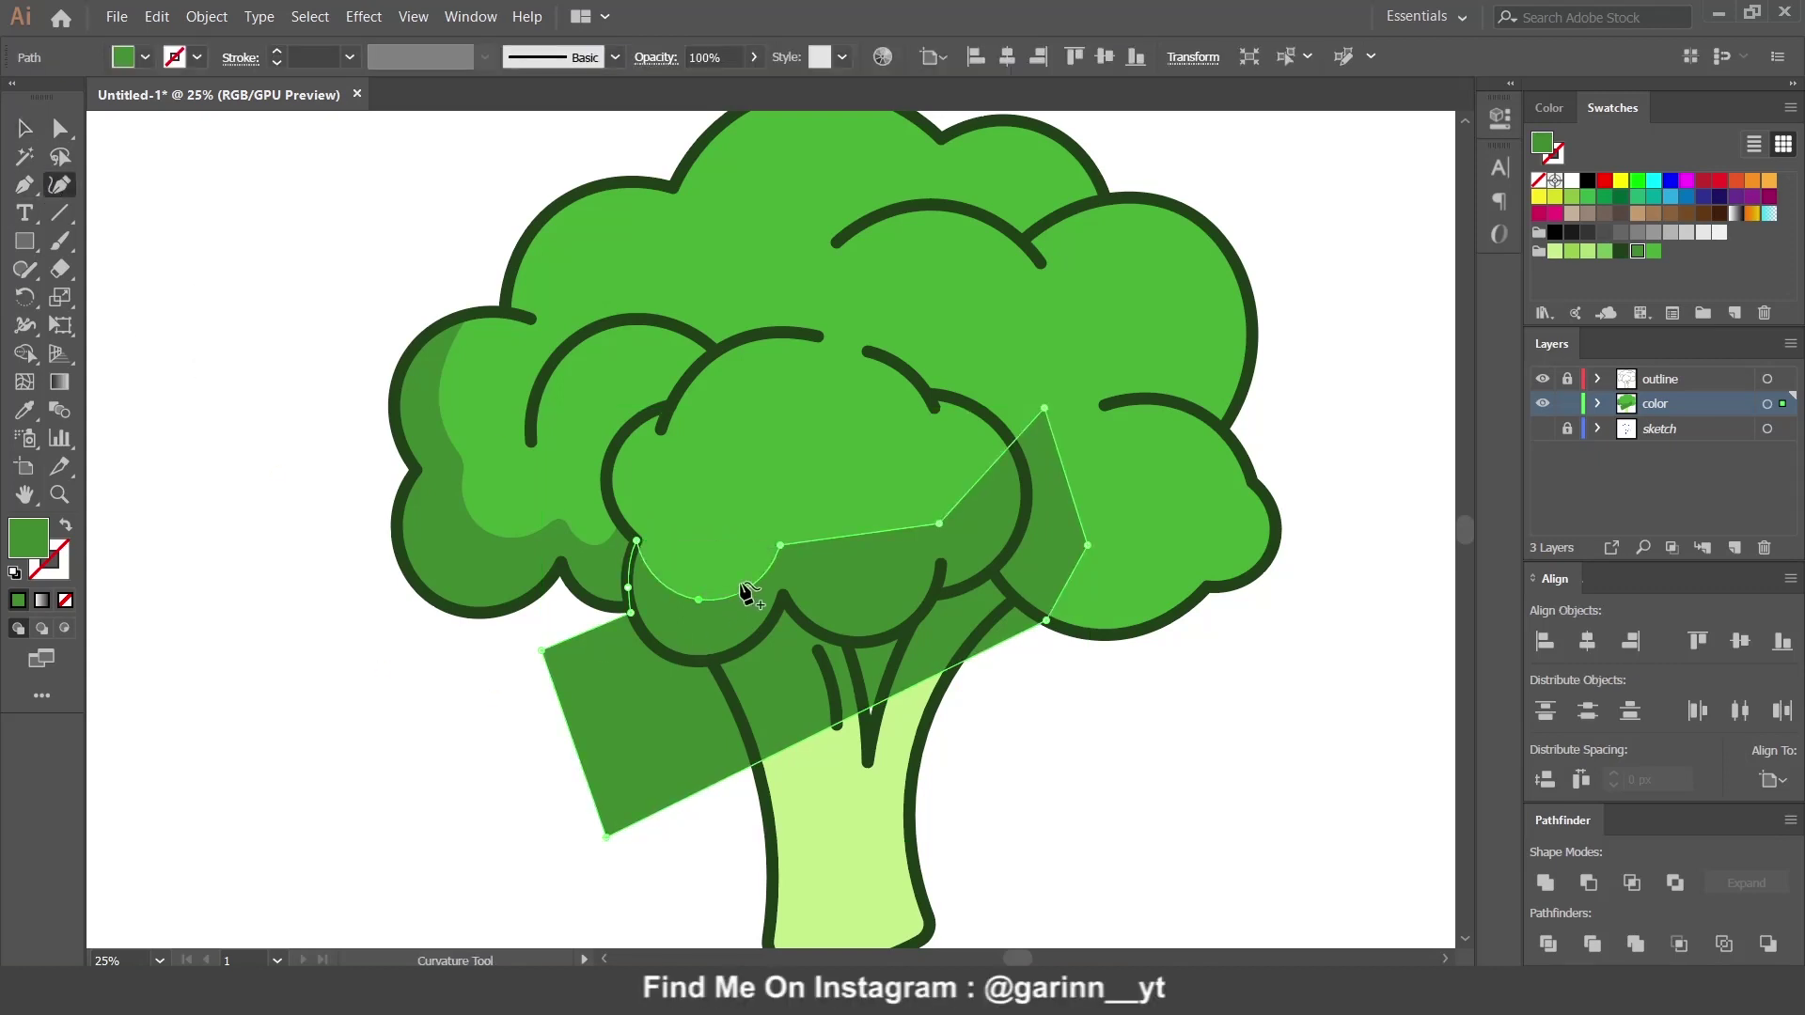
drag(847, 533, 865, 590)
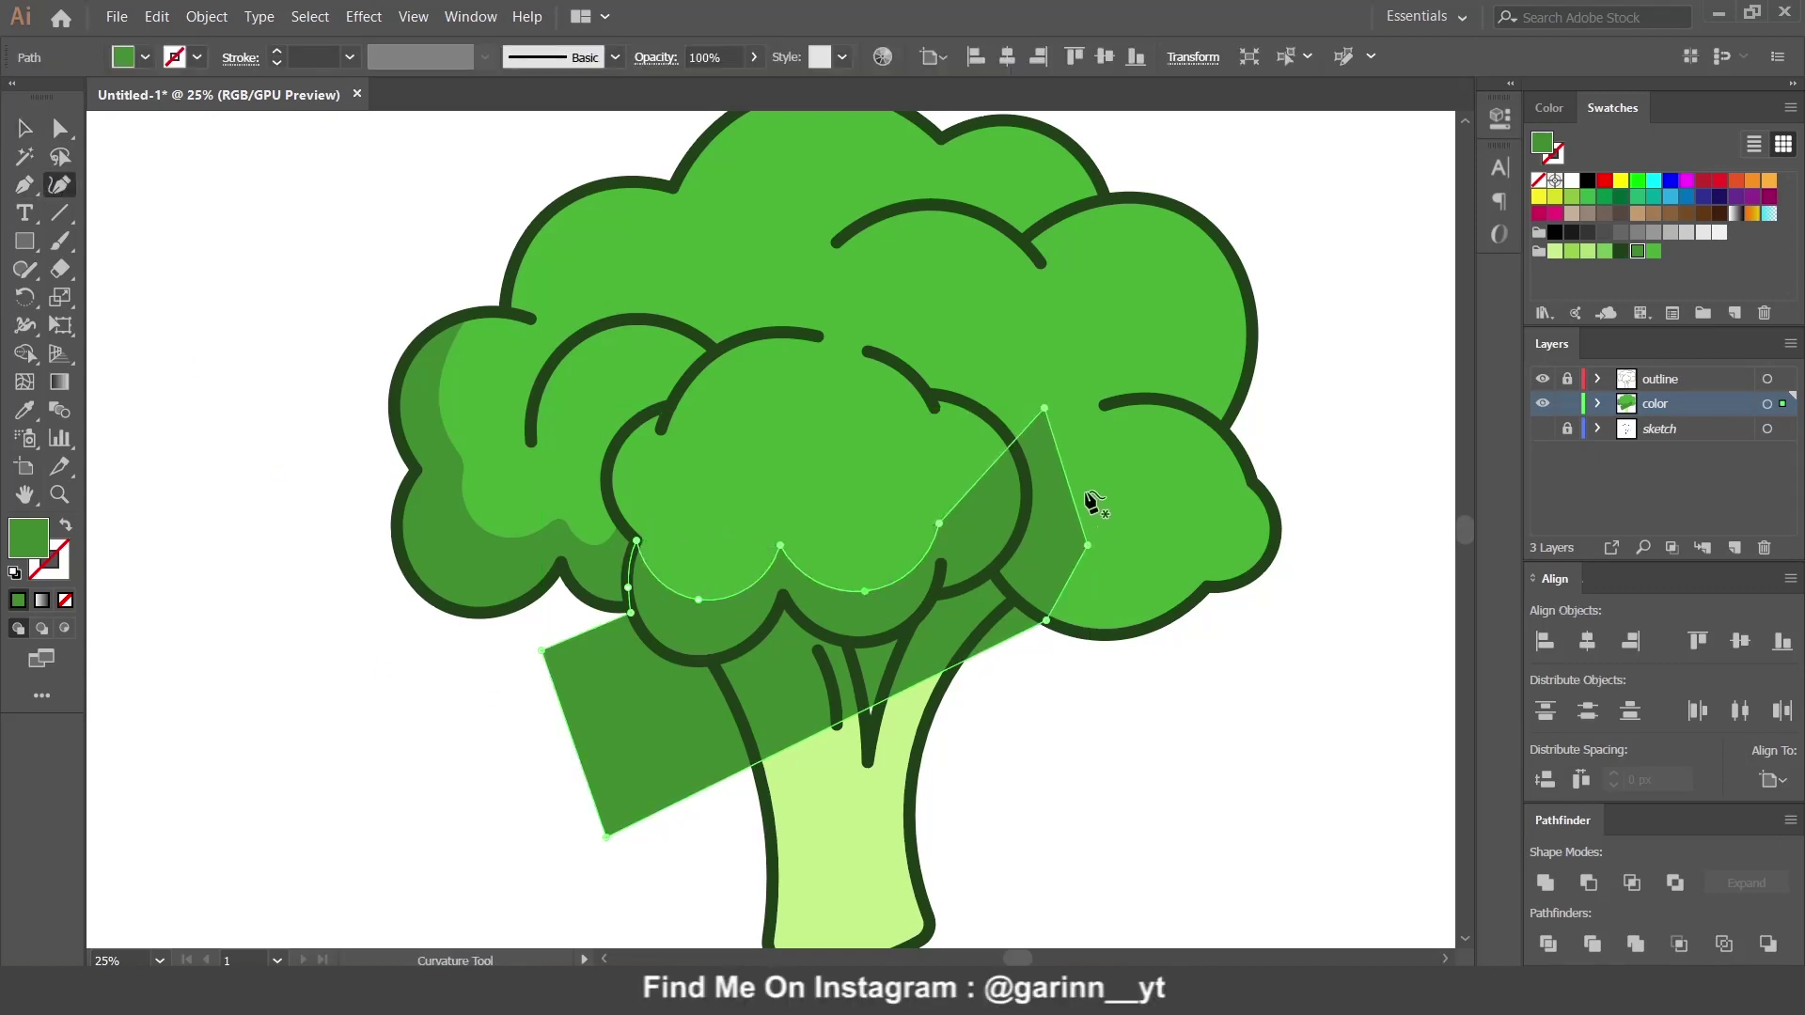
drag(978, 486, 976, 528)
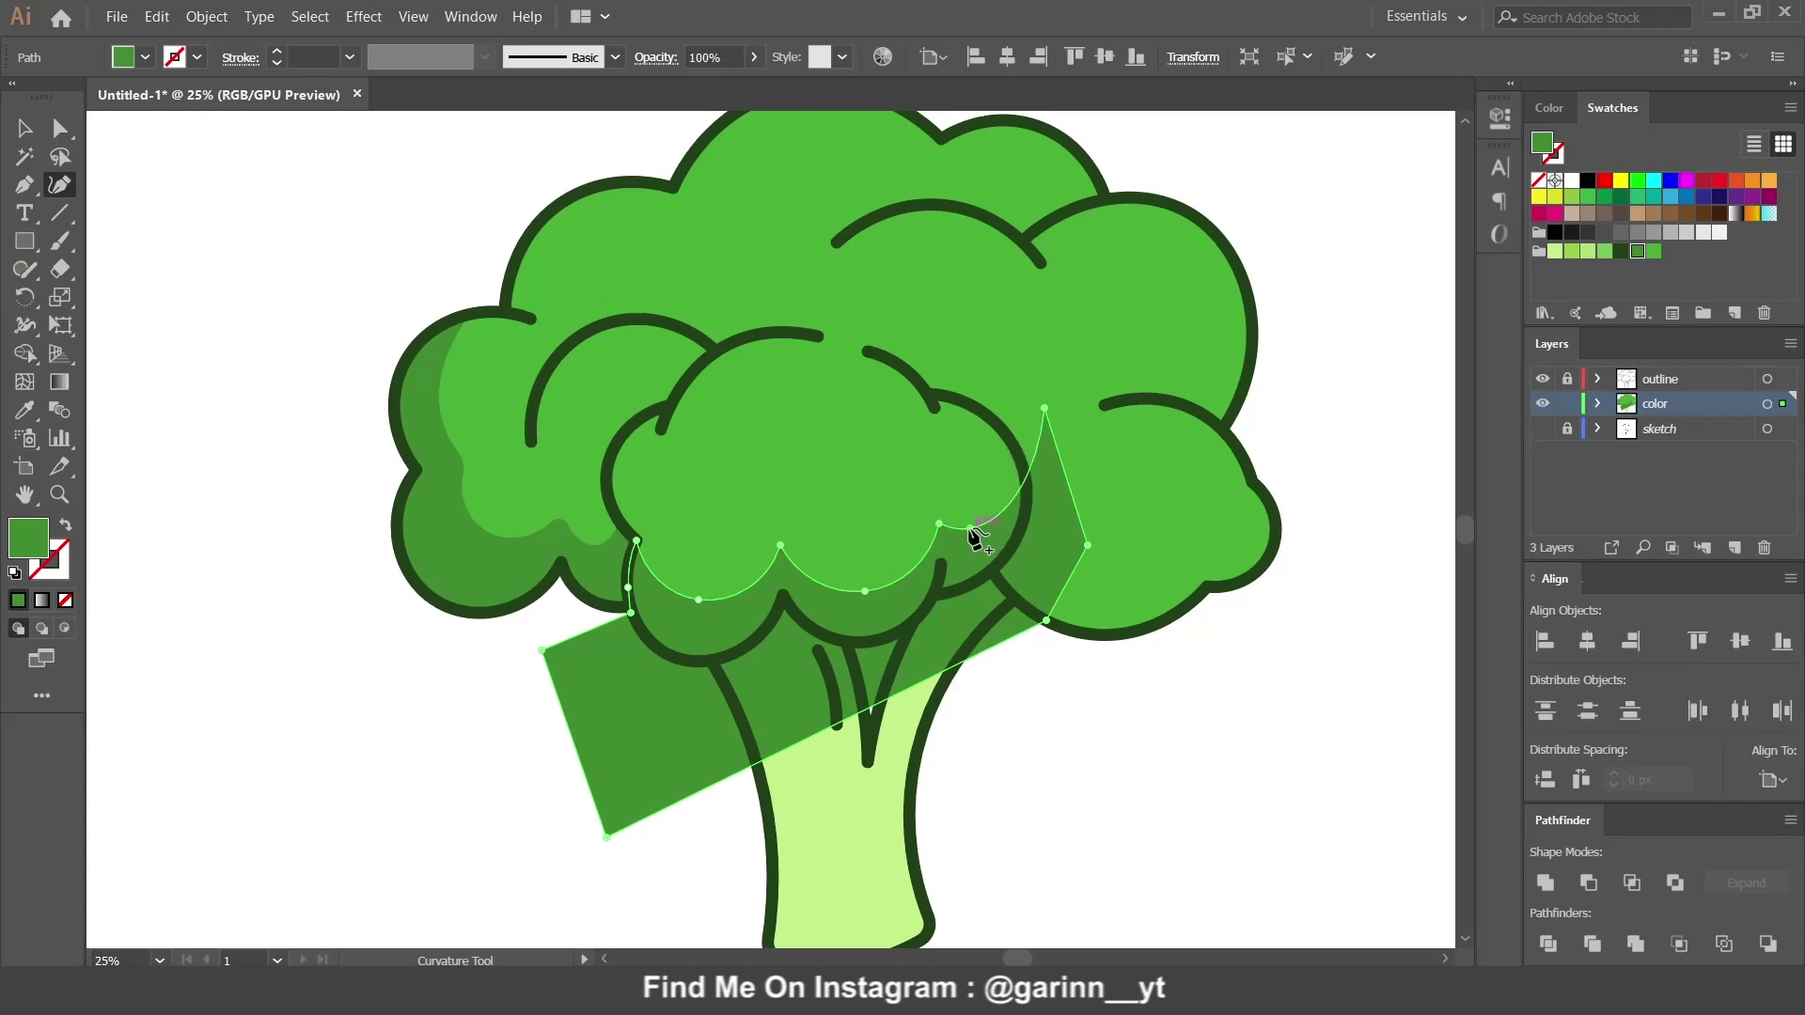
Trim the shade outside the floret with Shape Builder and delete the leftover triangle.
key(v)
shift+click(1130, 537)
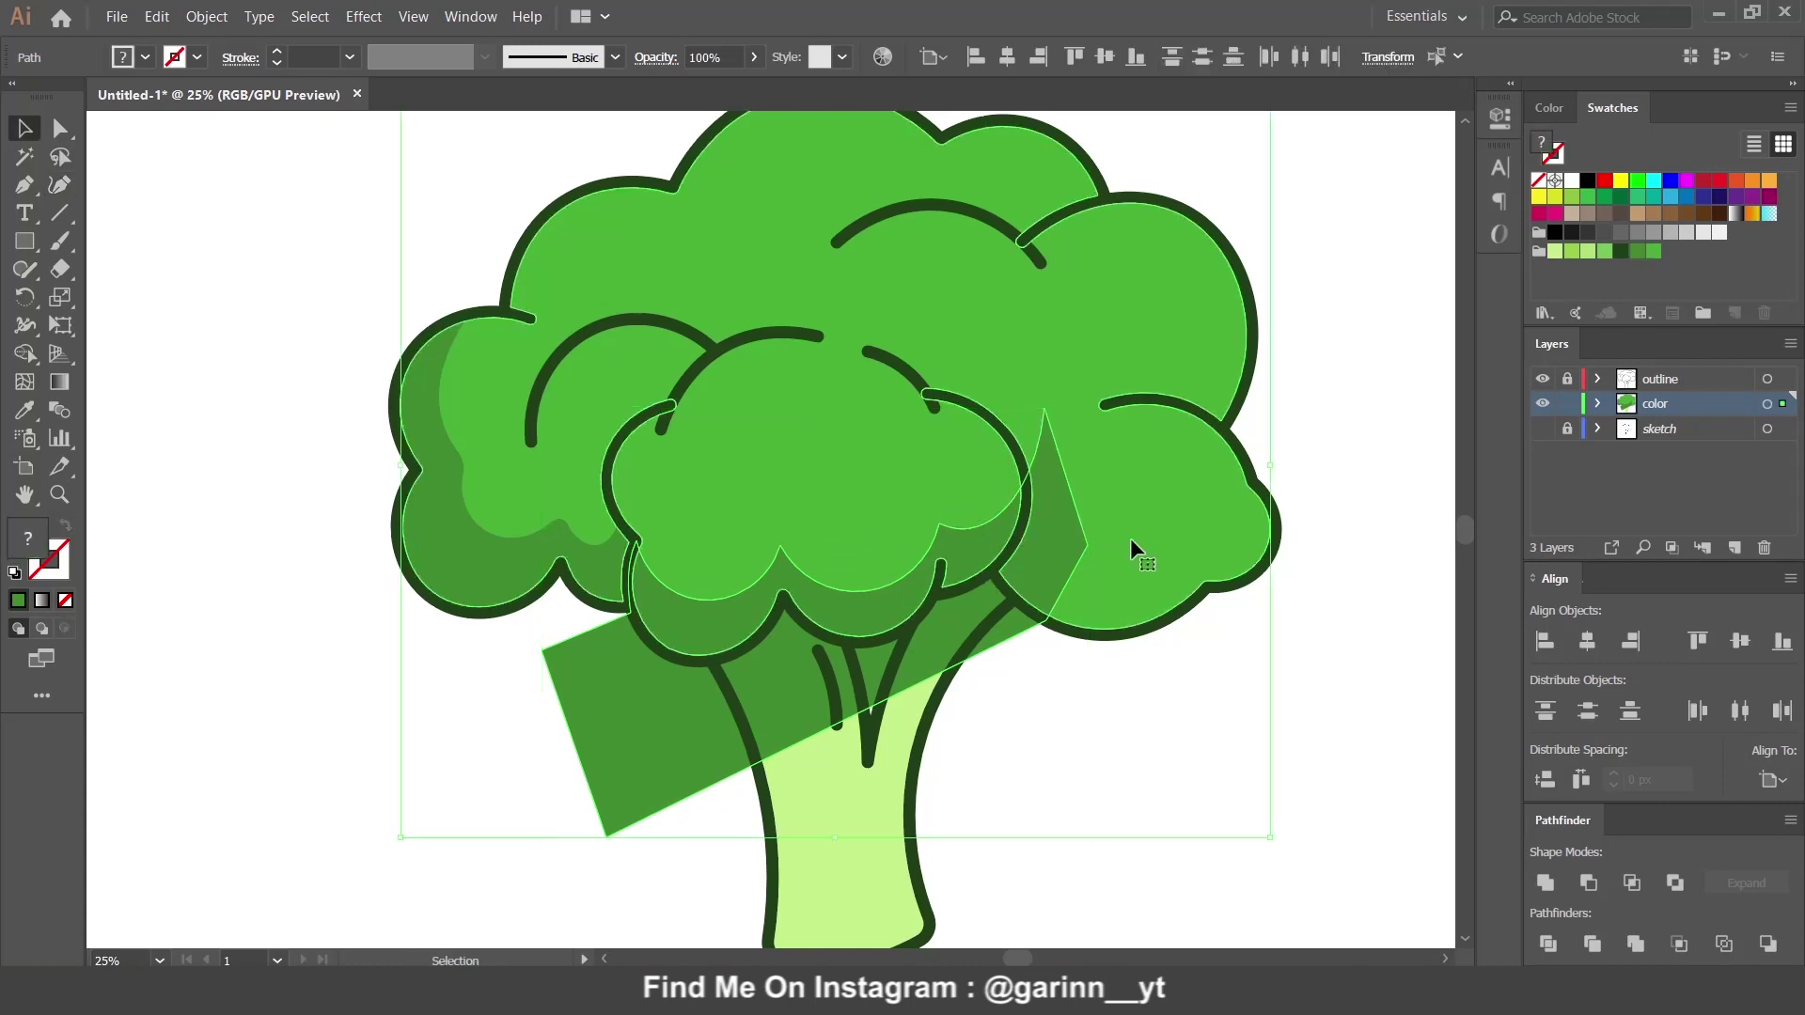
click(25, 353)
alt+click(628, 724)
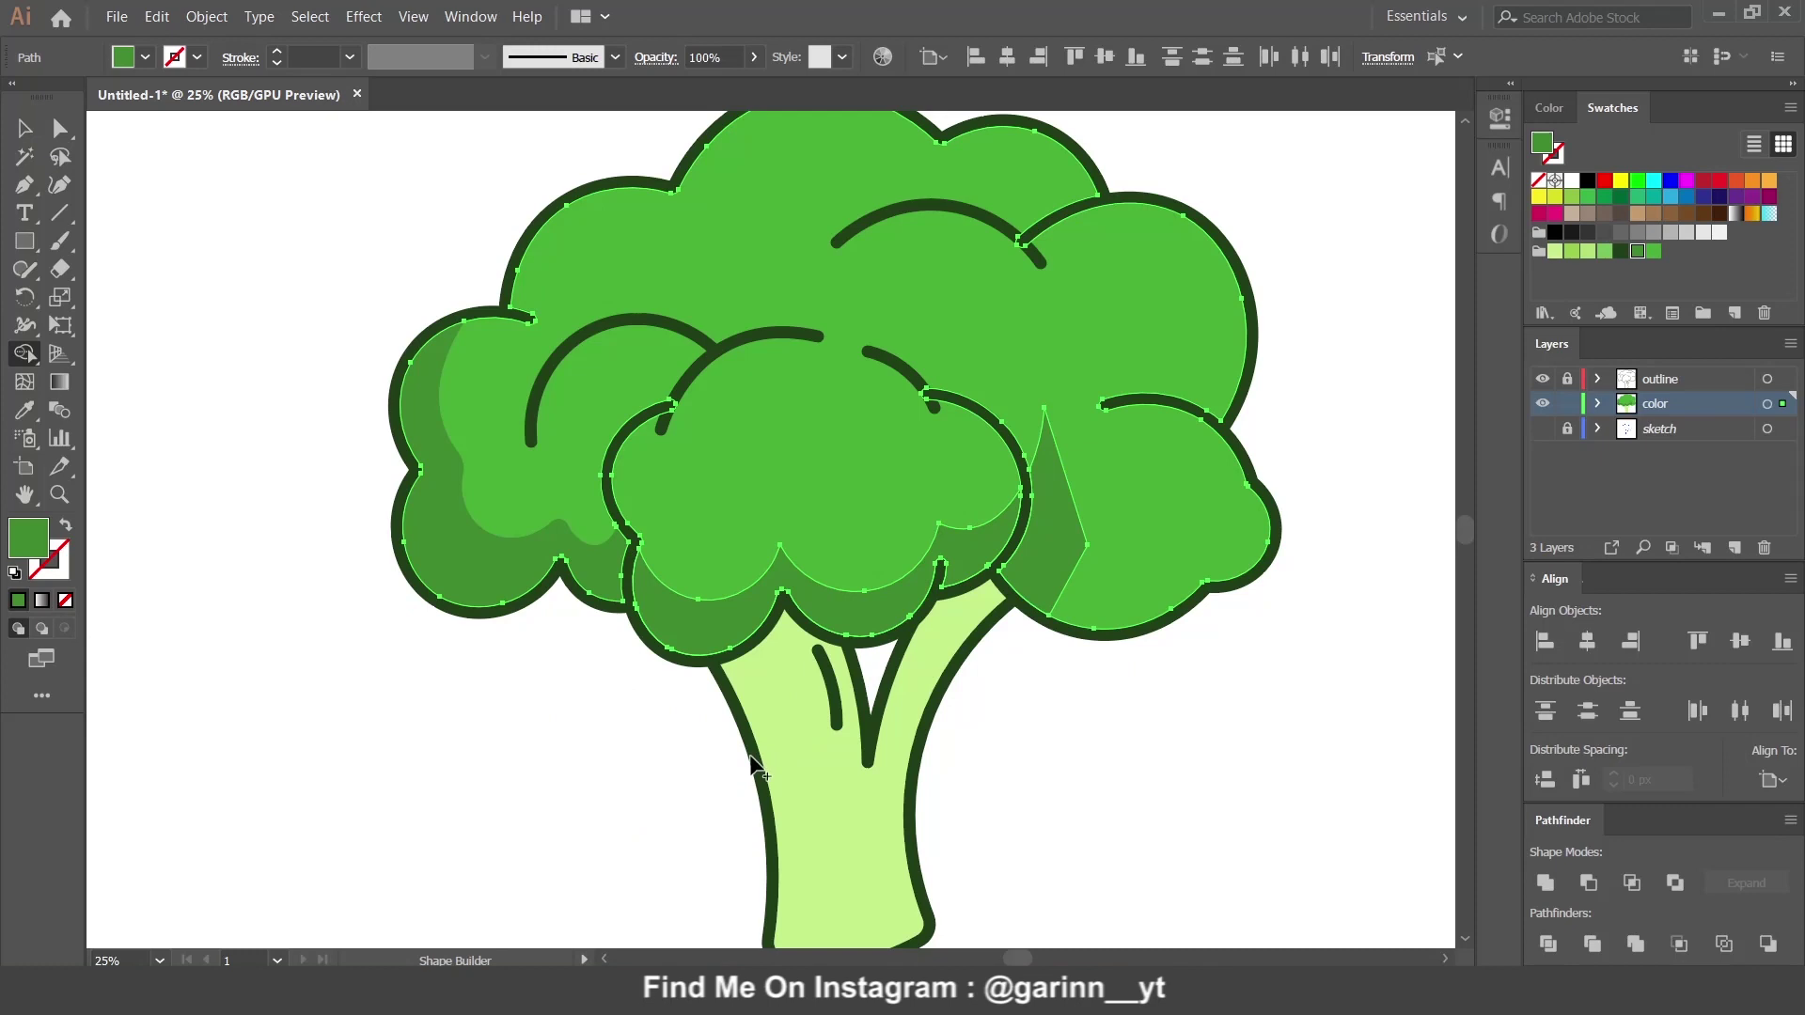
key(v)
click(1047, 575)
key(Delete)
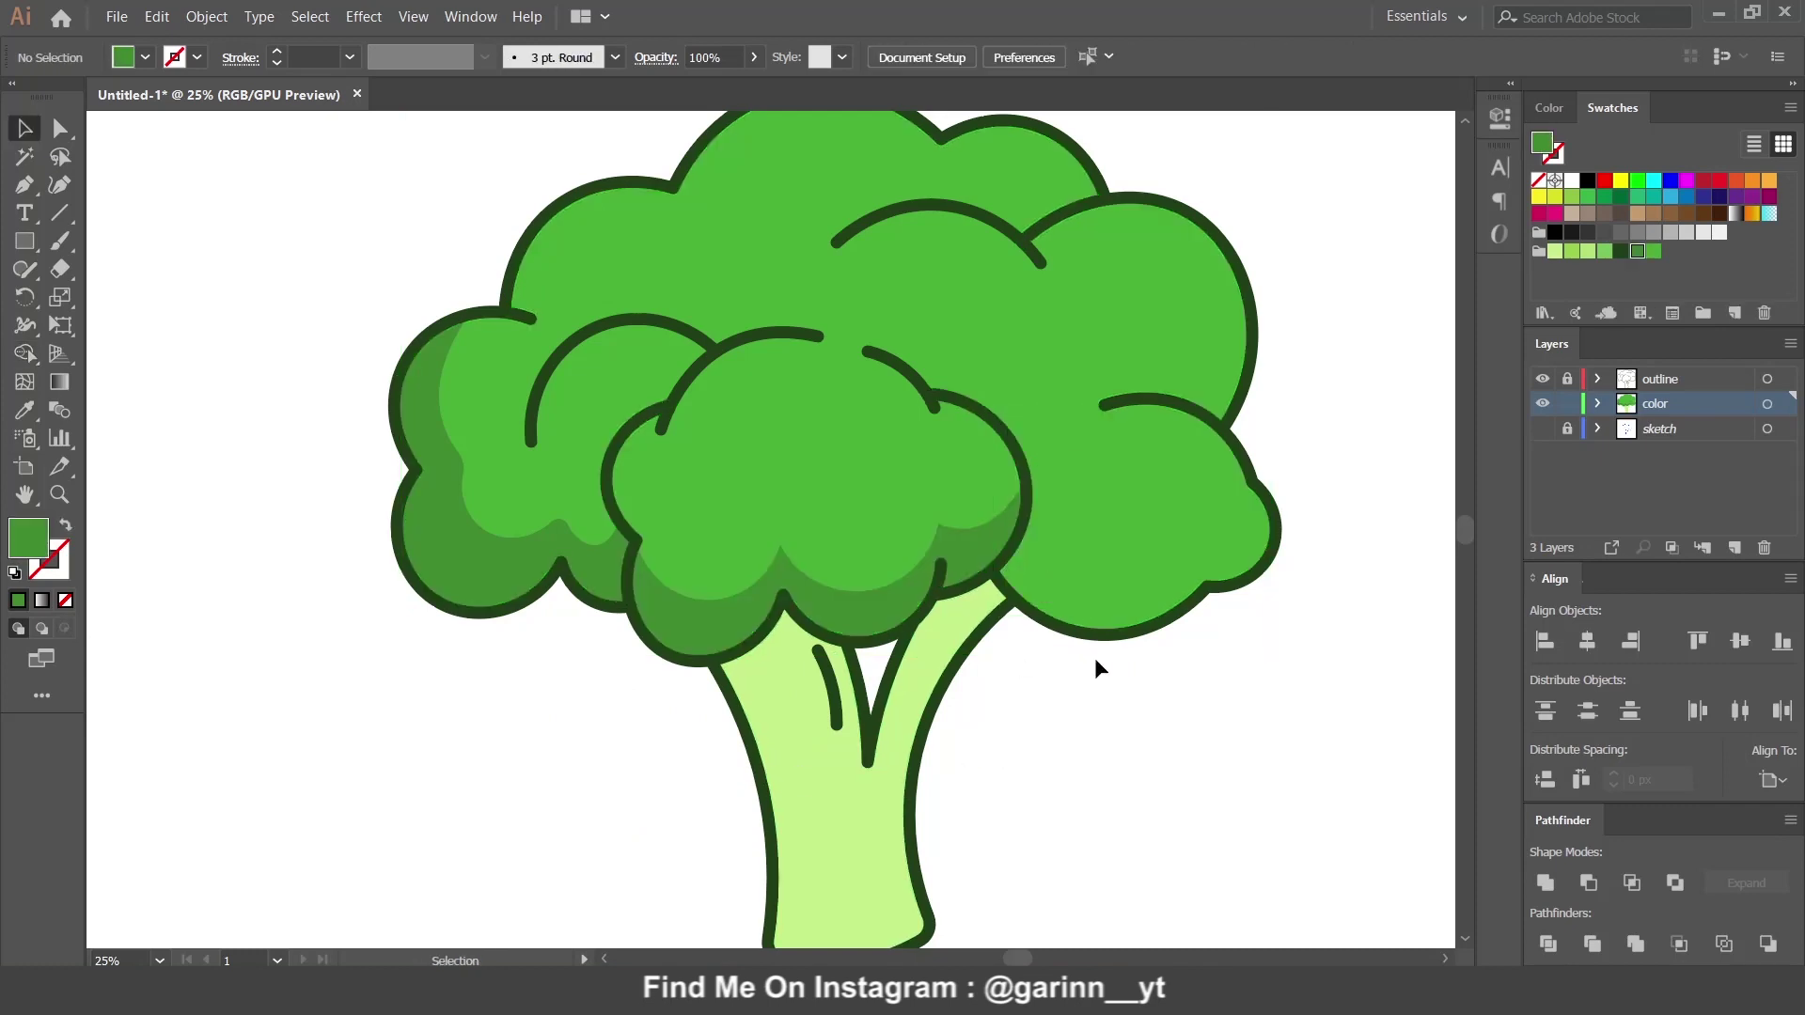
Zoom in to check the central floret's shade, then pan to the right floret.
key(ctrl+equal)
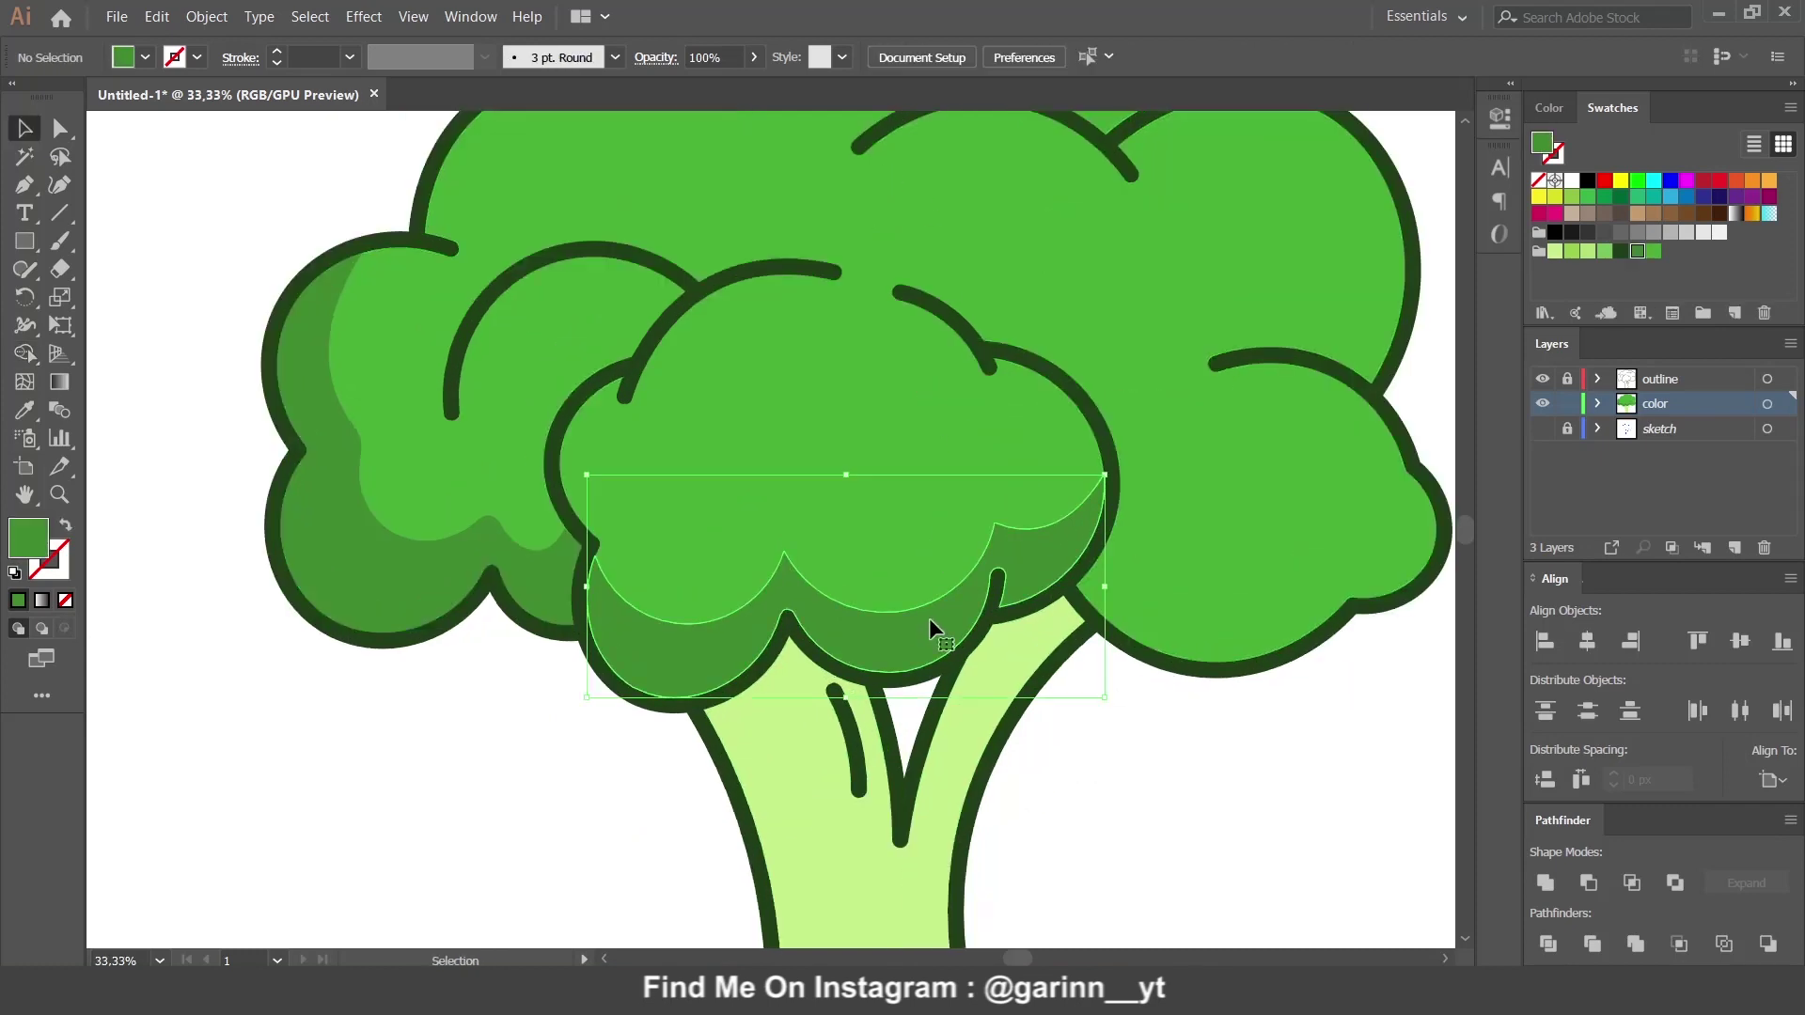
click(929, 617)
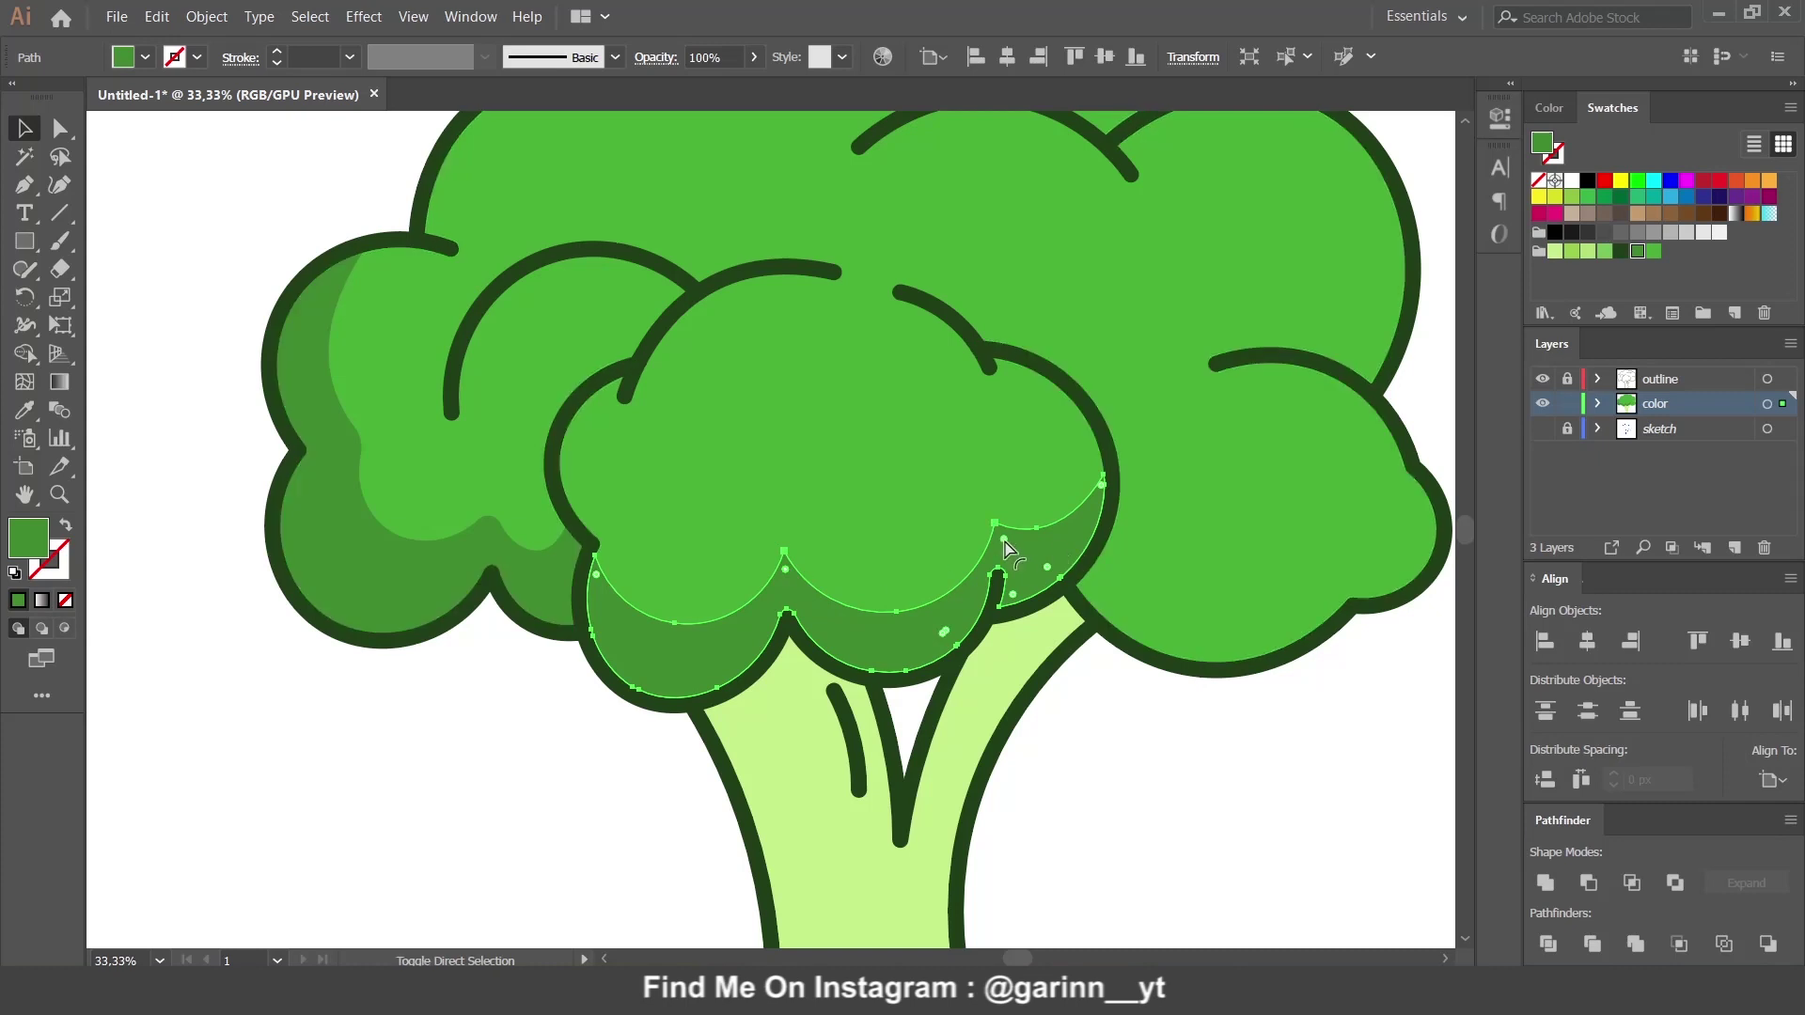
click(1108, 754)
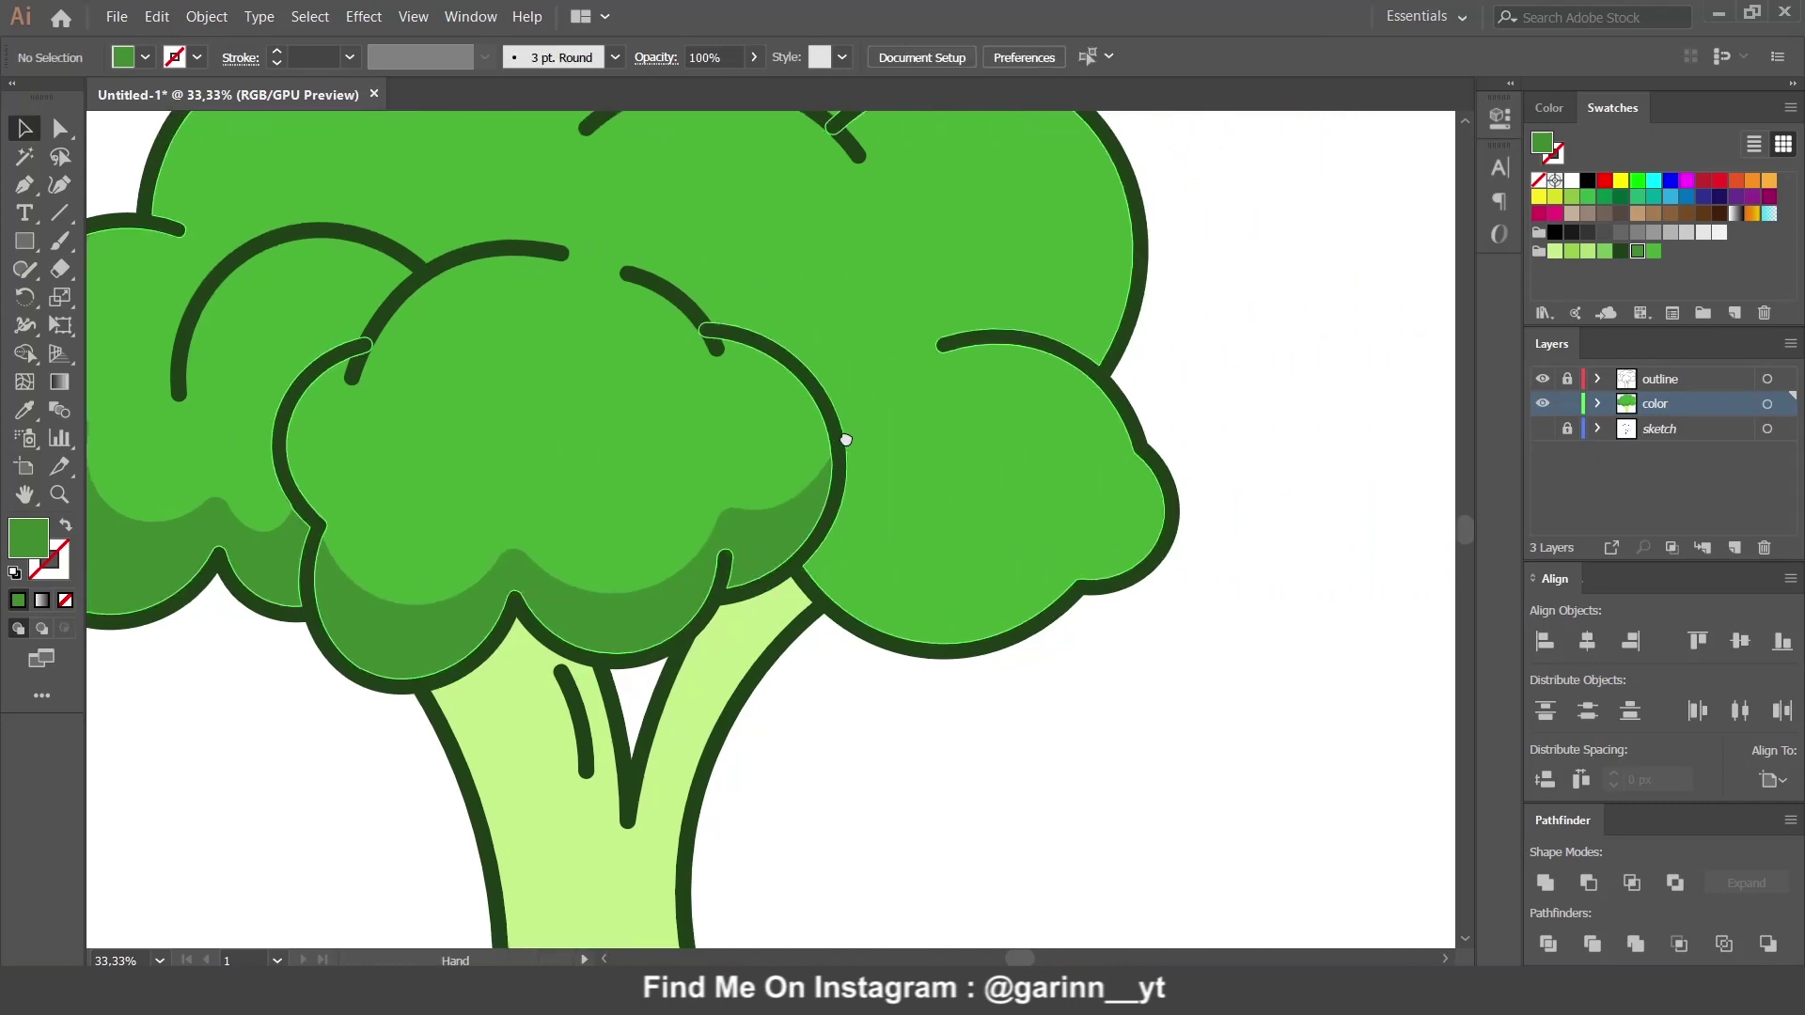
drag(1214, 455, 810, 438)
Pen-draw a closed shade polygon over the right floret's bottom.
key(p)
click(698, 519)
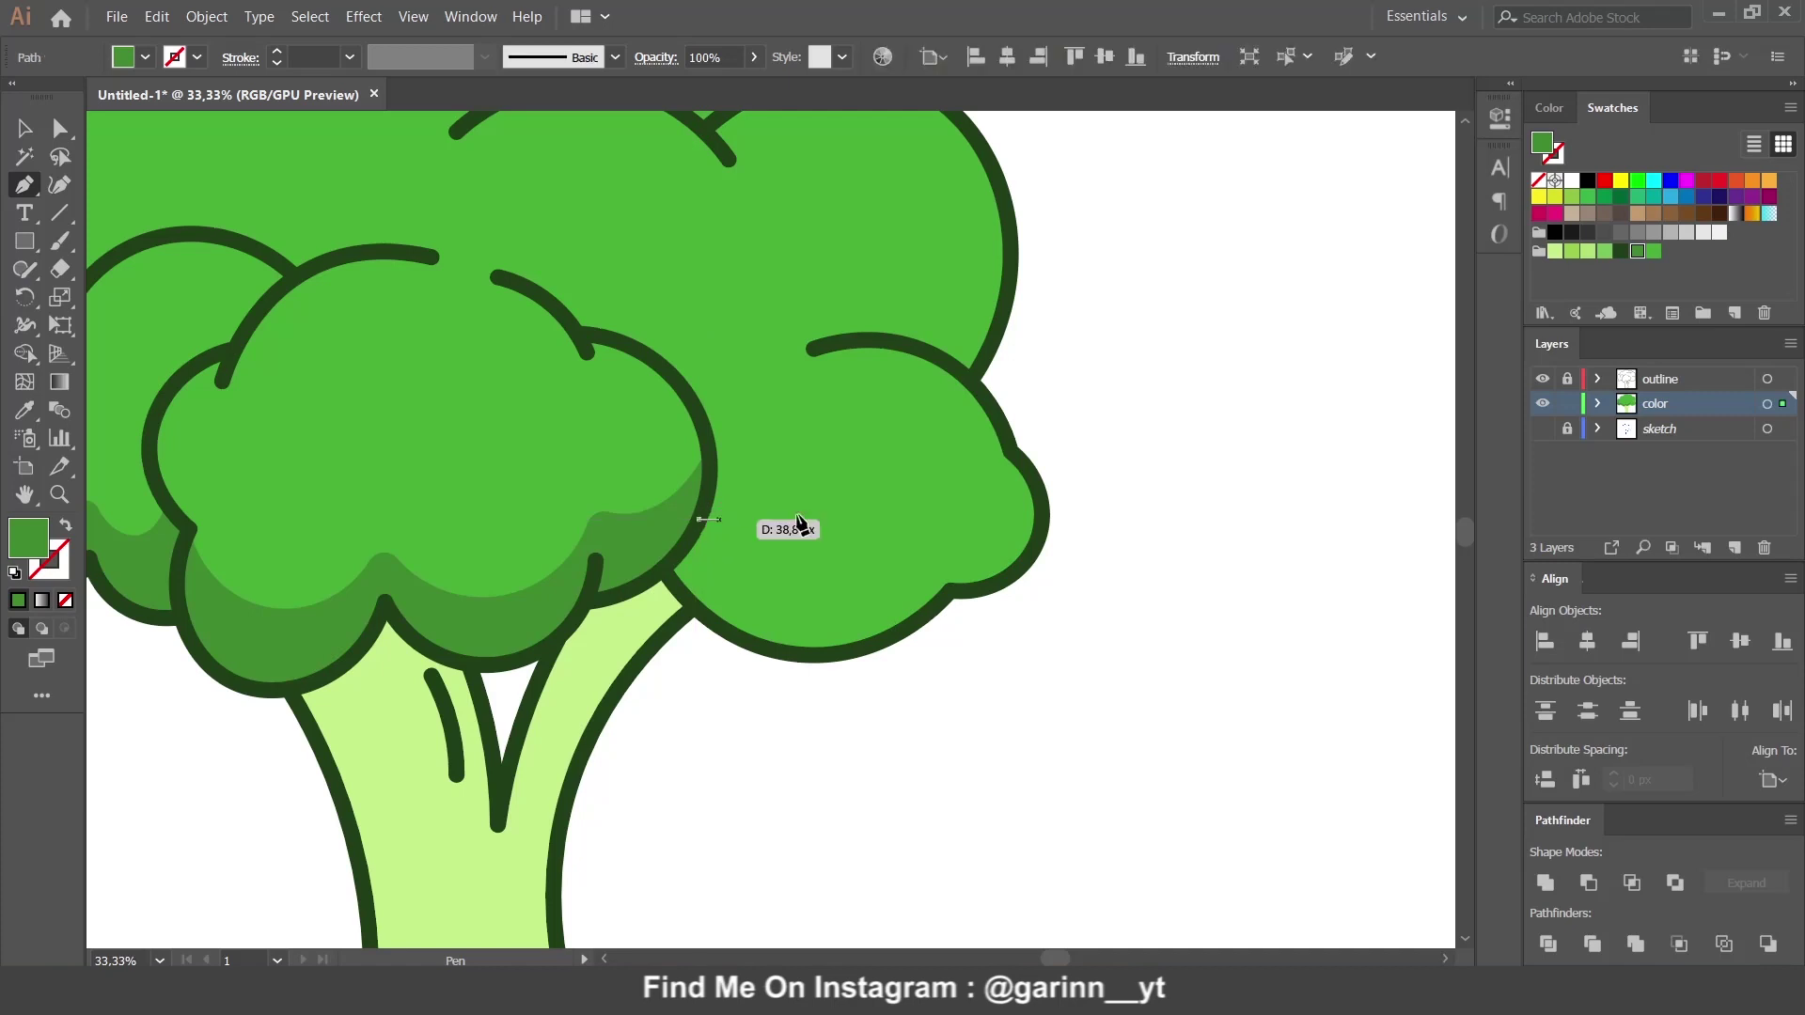
click(944, 532)
click(1074, 411)
click(1100, 564)
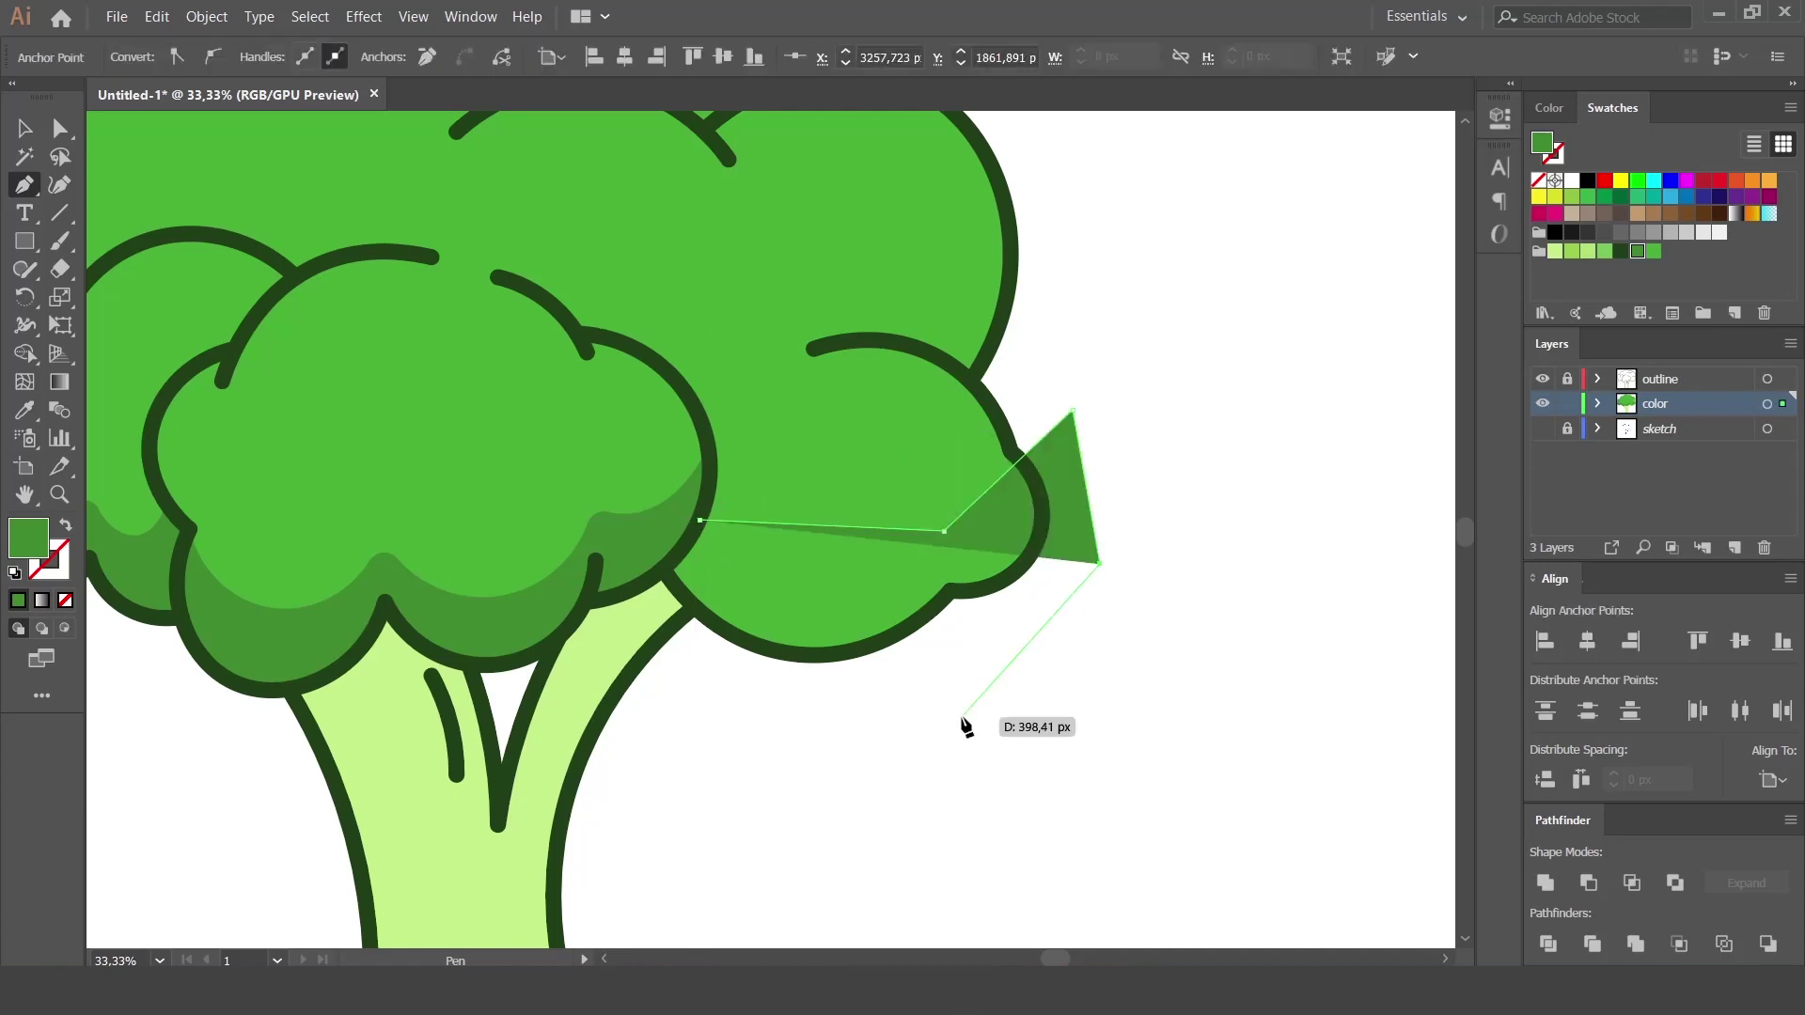
click(961, 717)
click(807, 725)
click(576, 667)
click(643, 583)
click(684, 538)
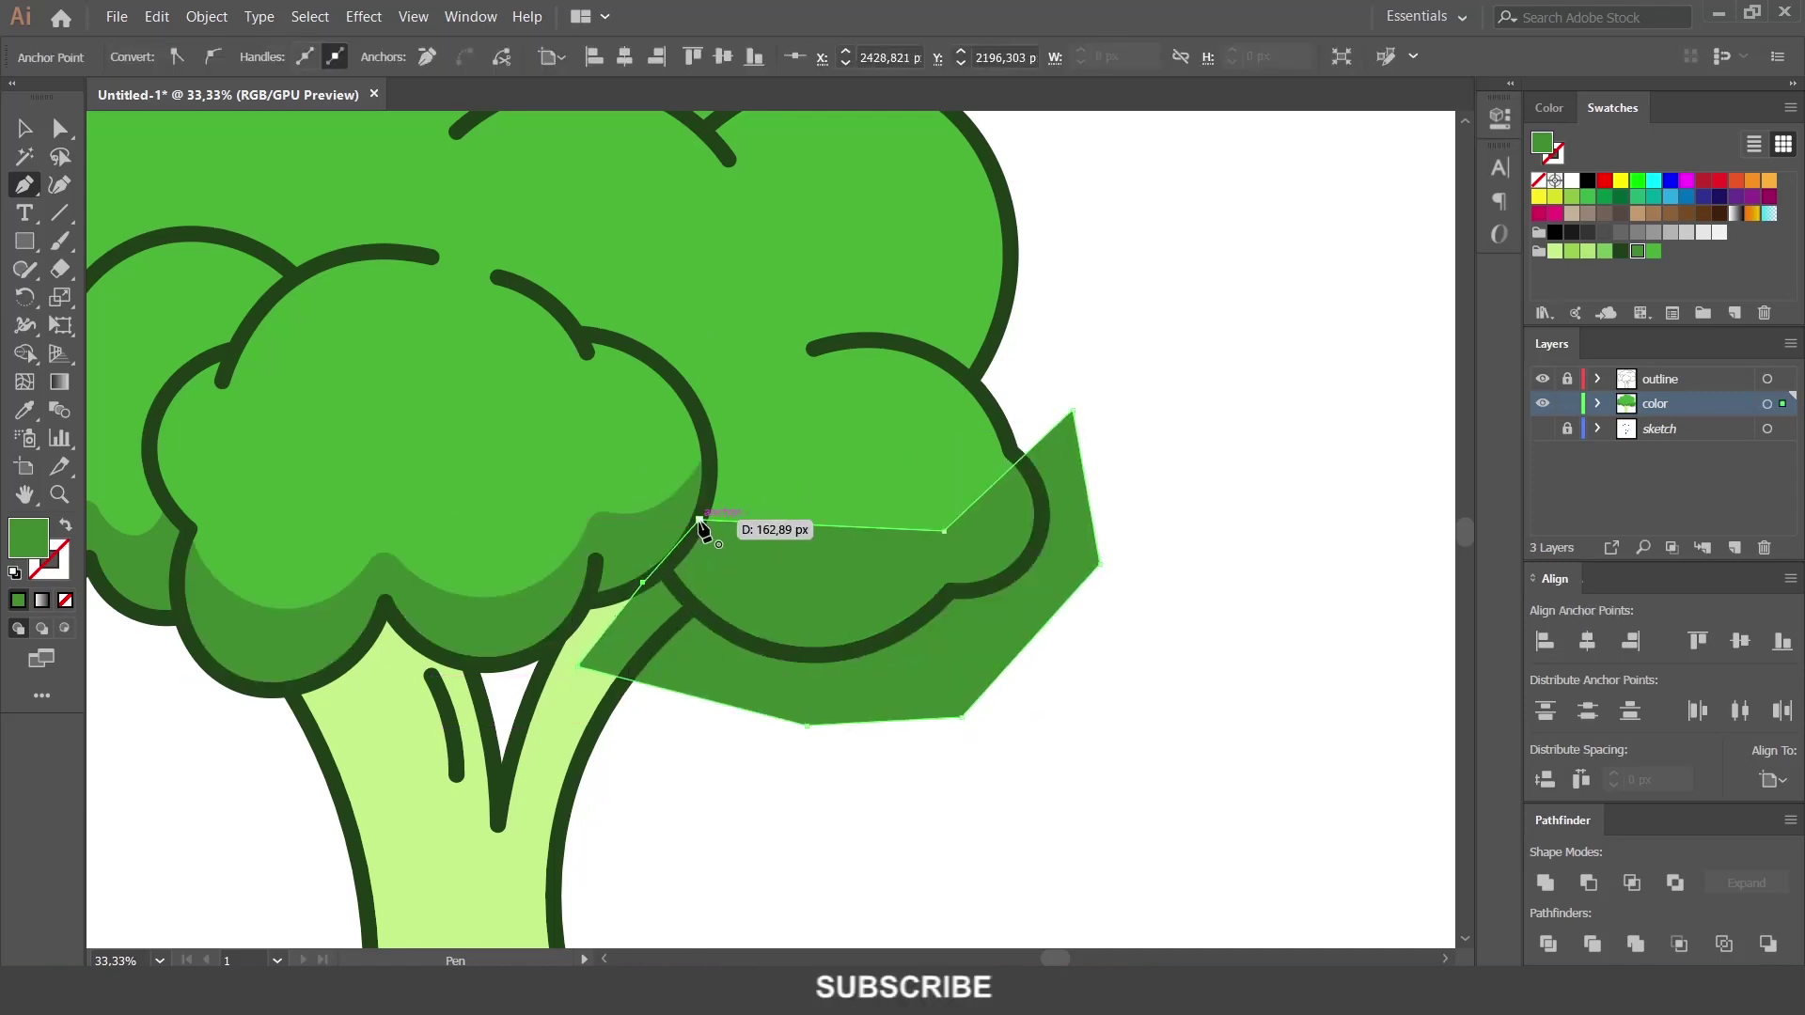
Trim the shade parts outside the right floret outline with Shape Builder.
key(v)
drag(717, 616, 882, 487)
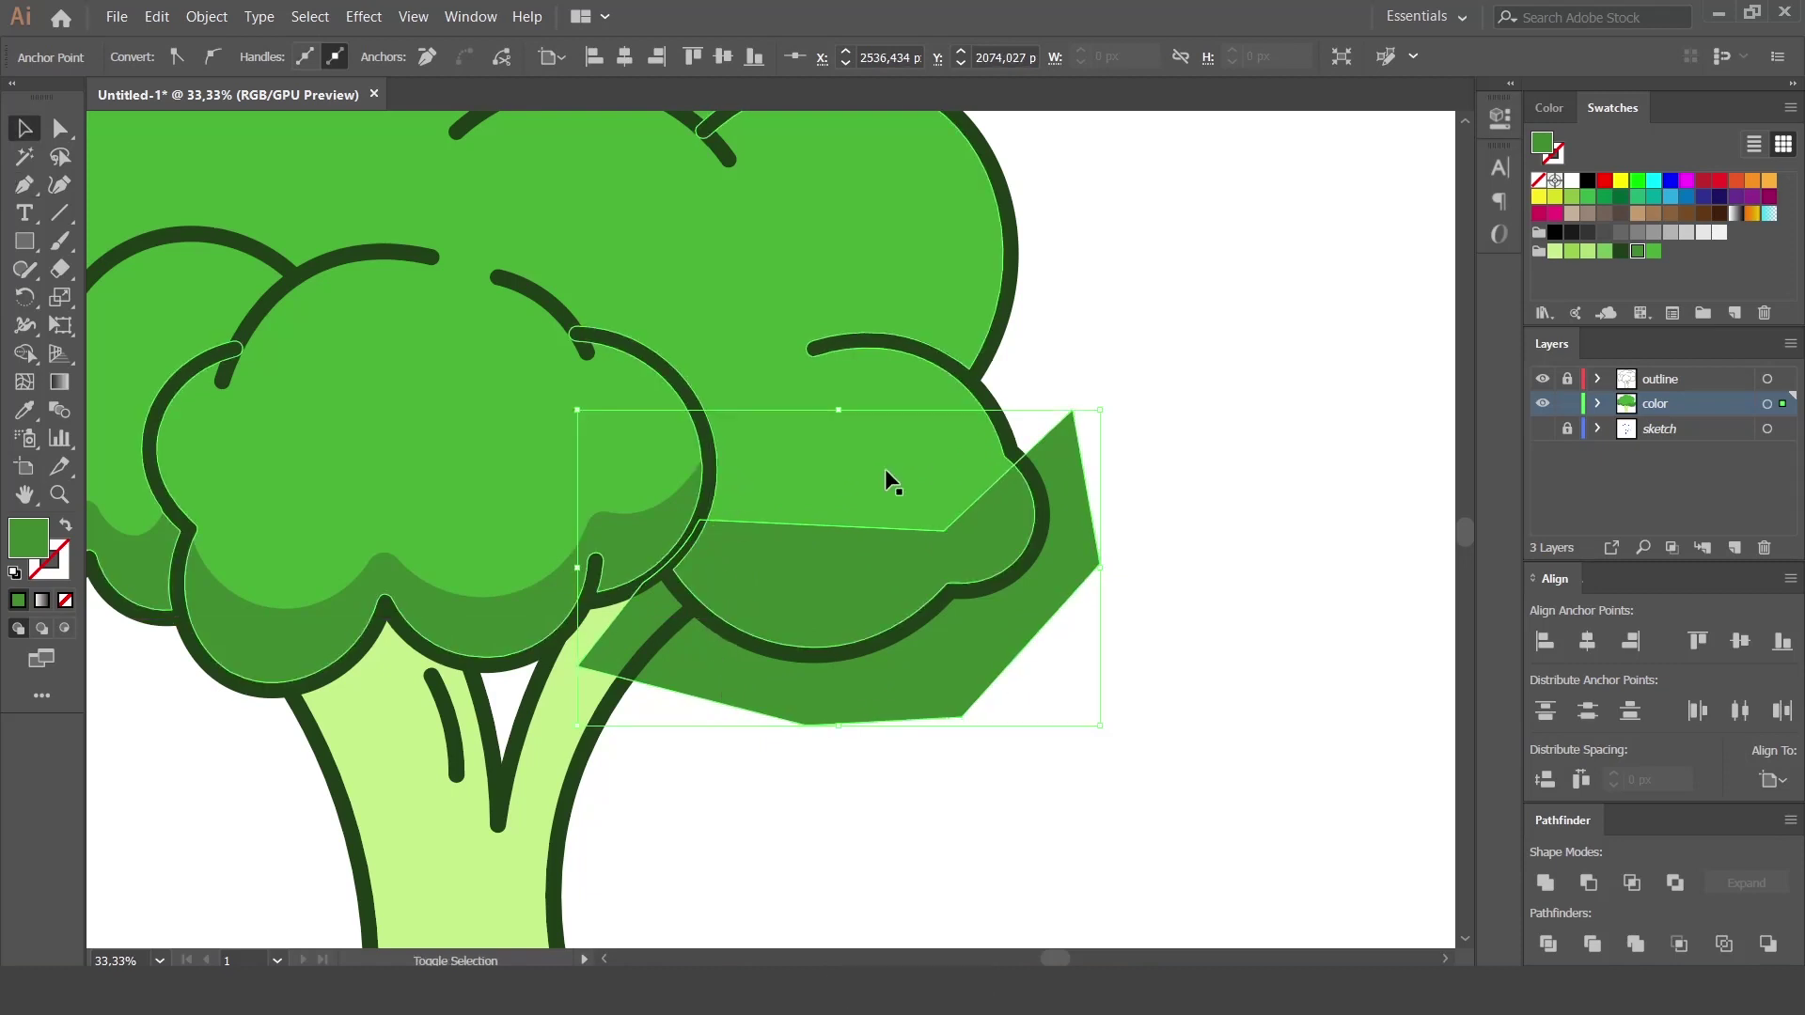
click(36, 352)
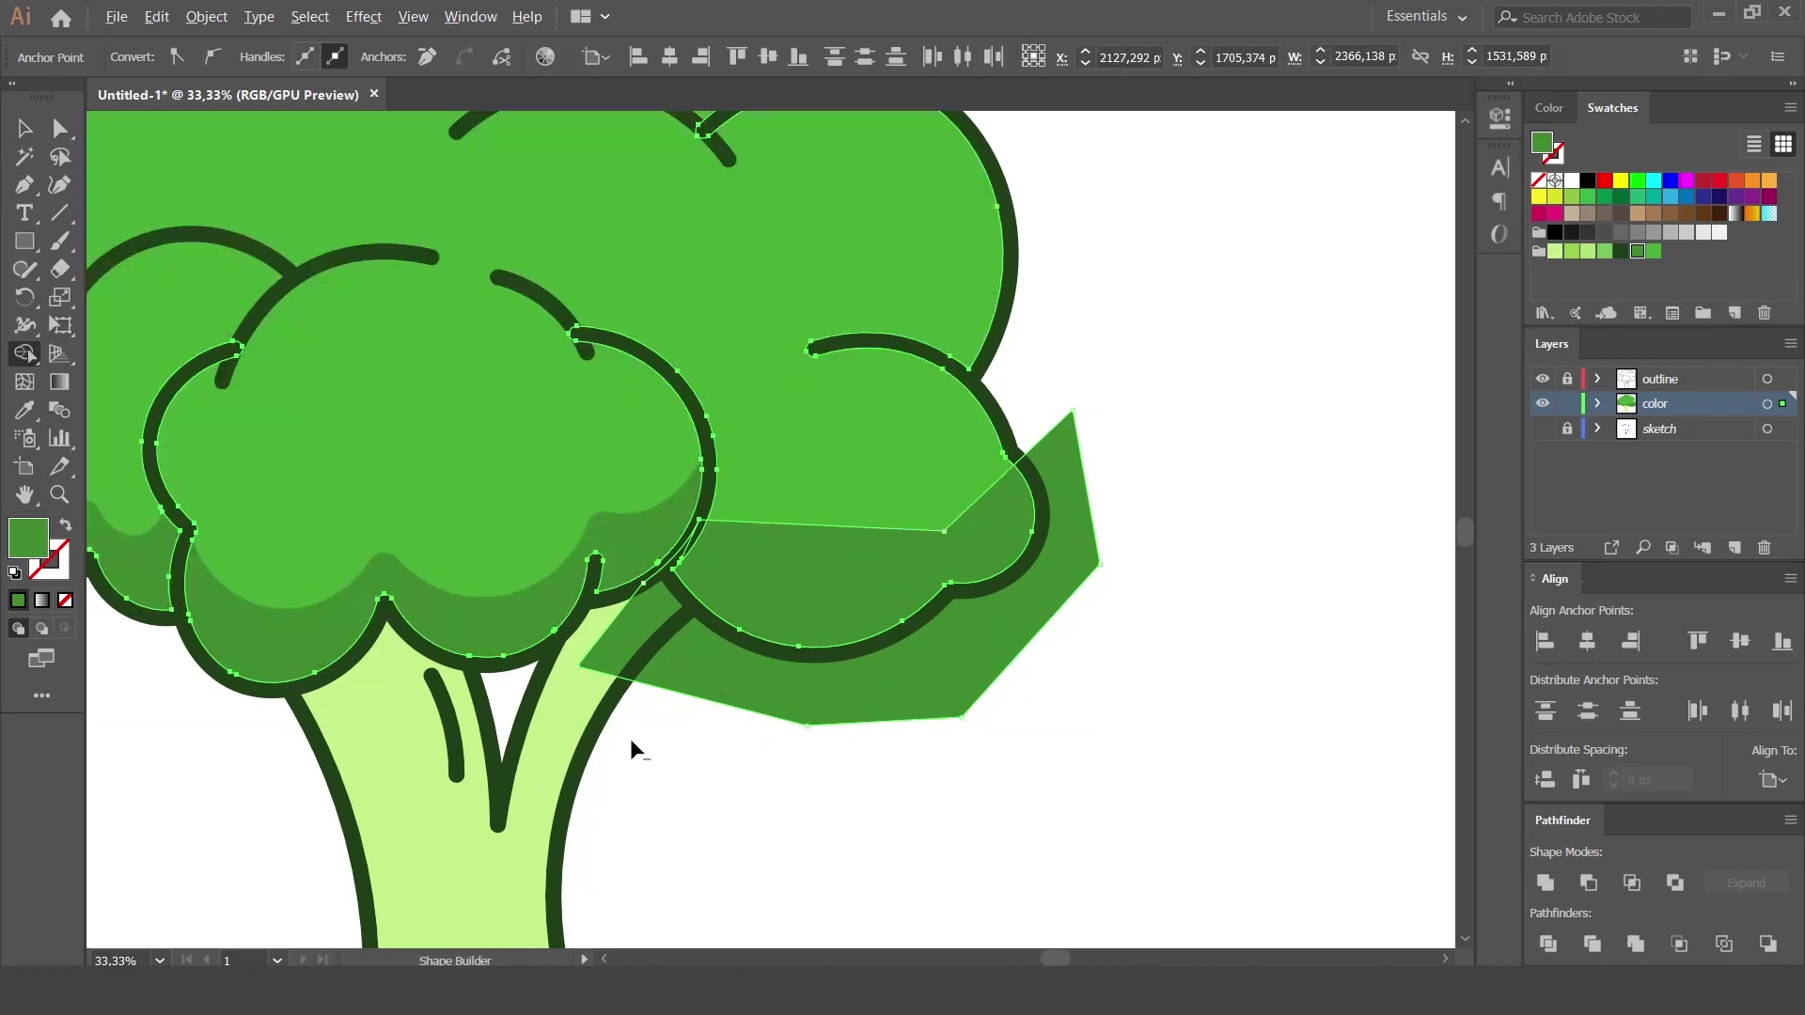
alt+click(710, 696)
key(ctrl+shift+a)
key(shift+grave)
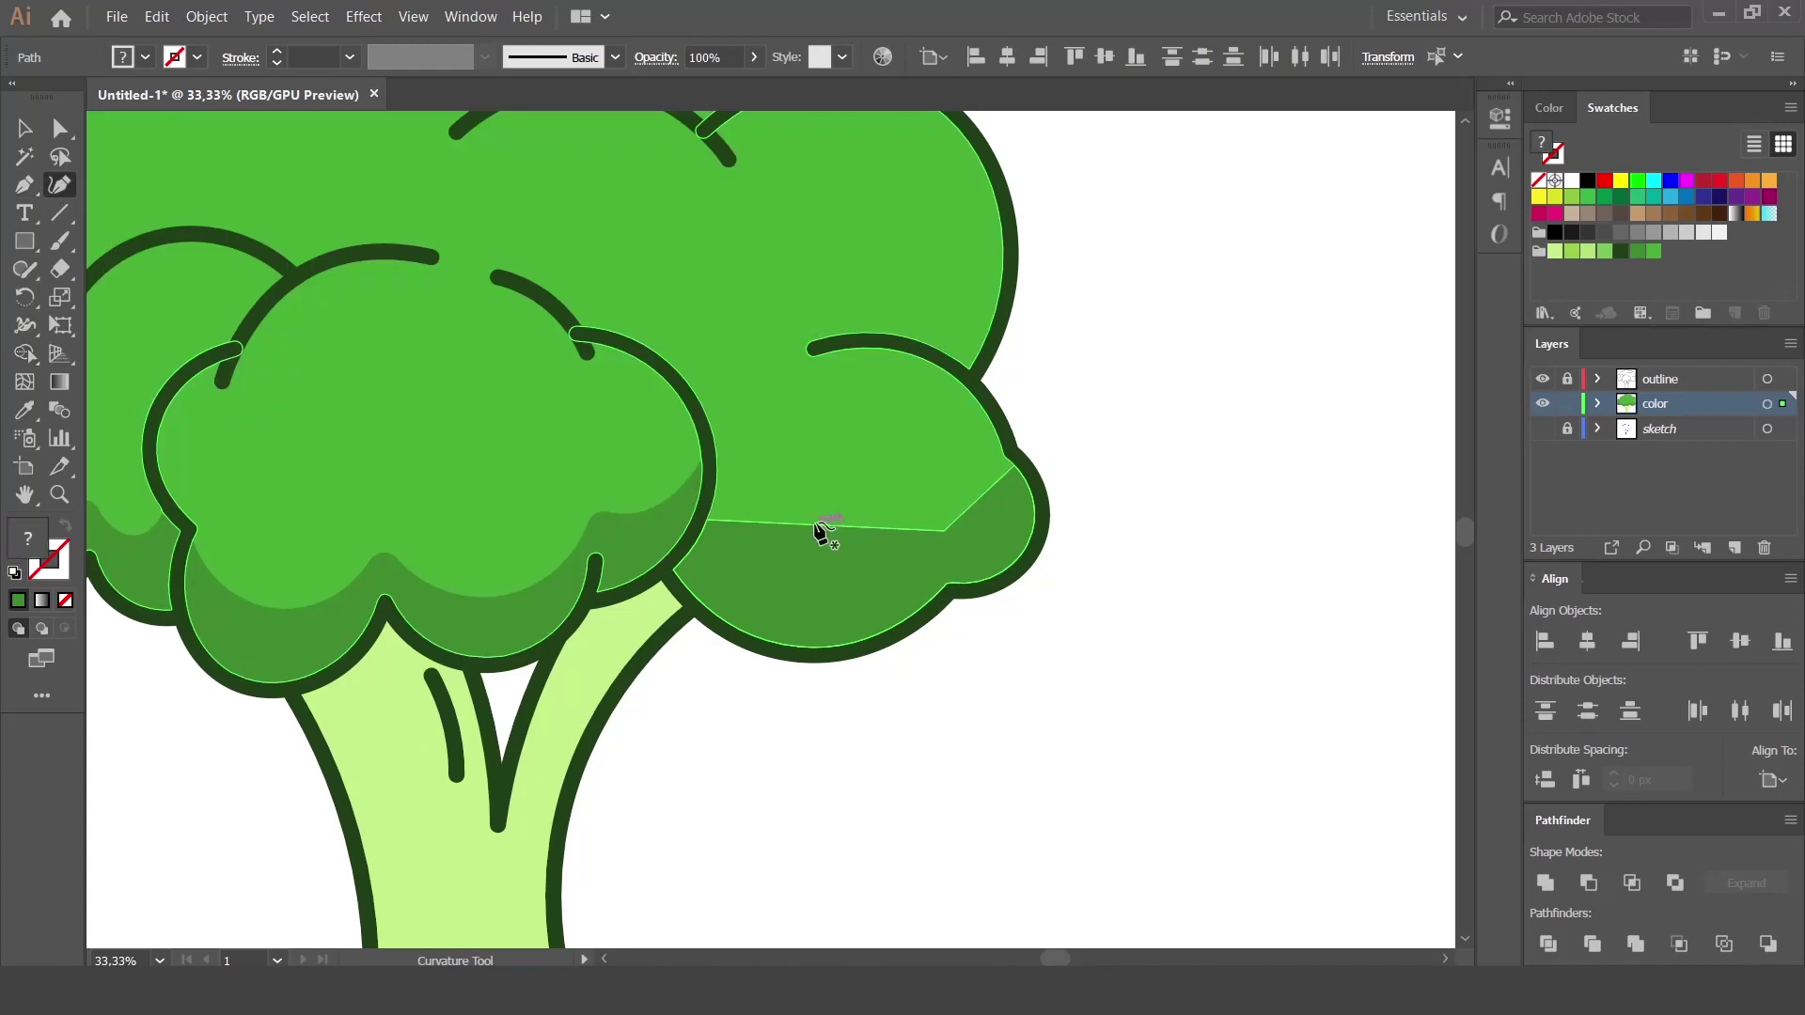
click(816, 538)
Curve the shade's top edge into an arc with the Curvature tool.
key(v)
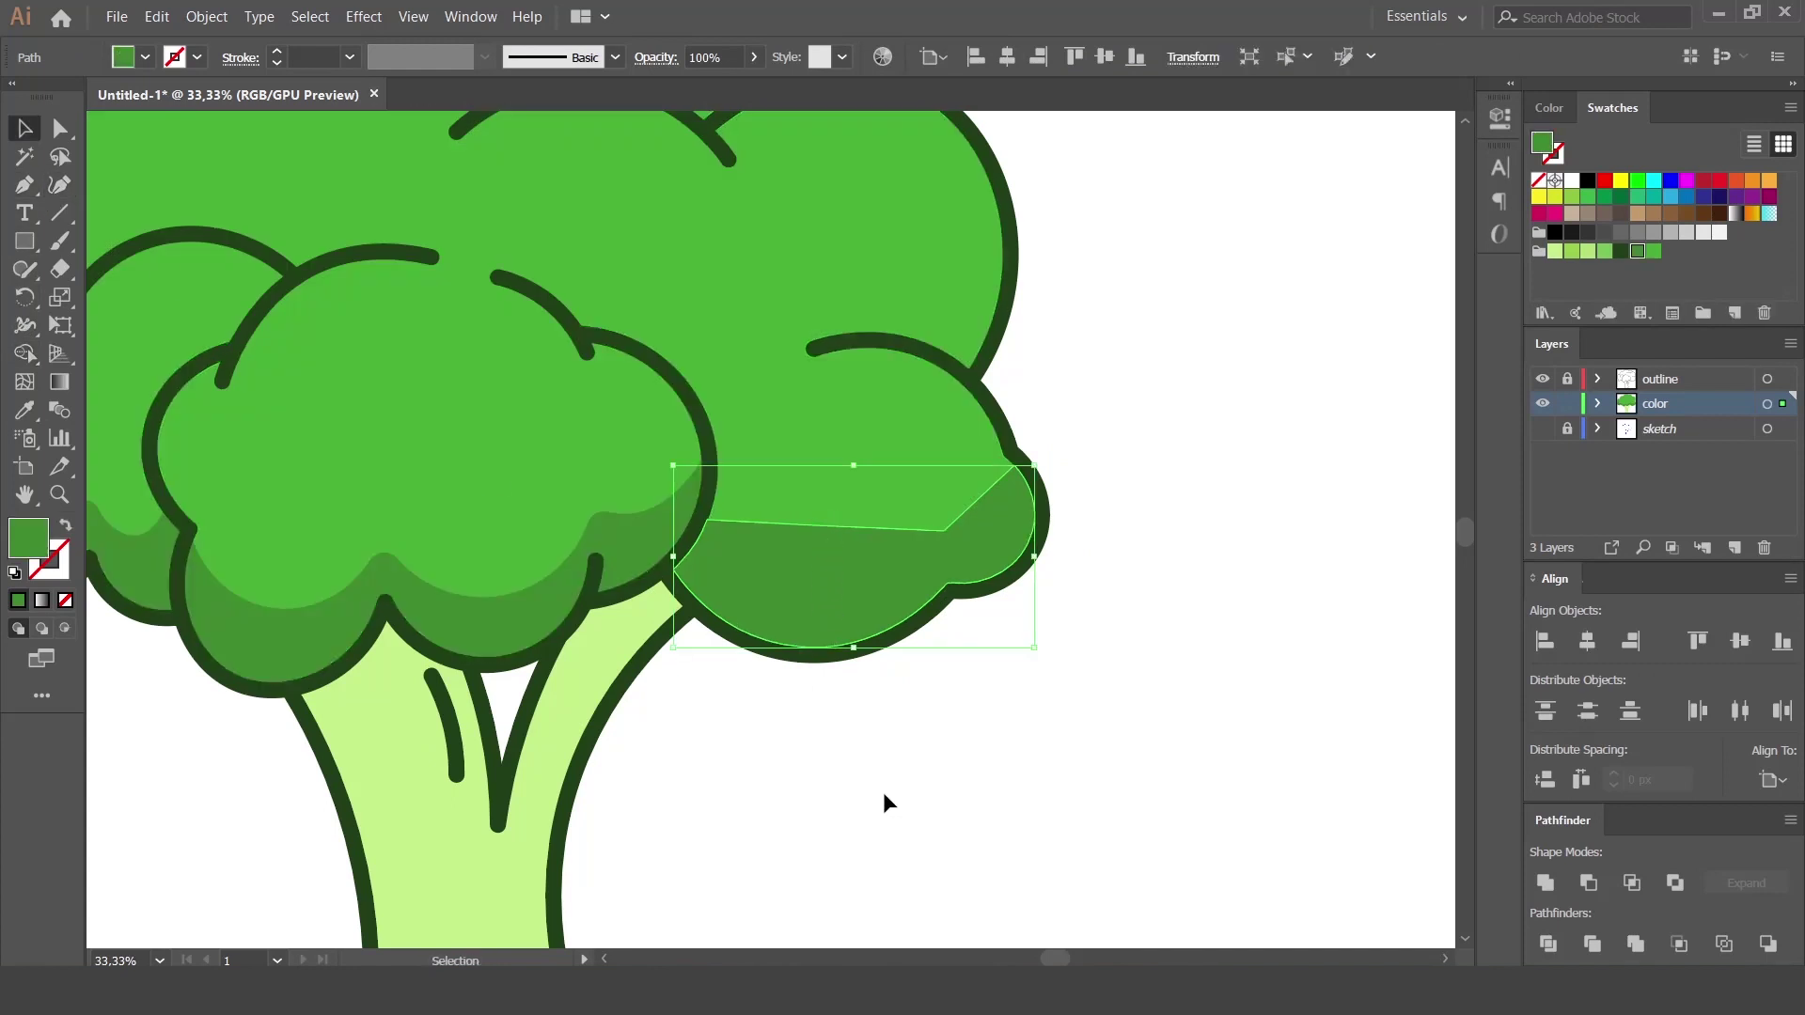
click(55, 188)
key(ctrl+shift+a)
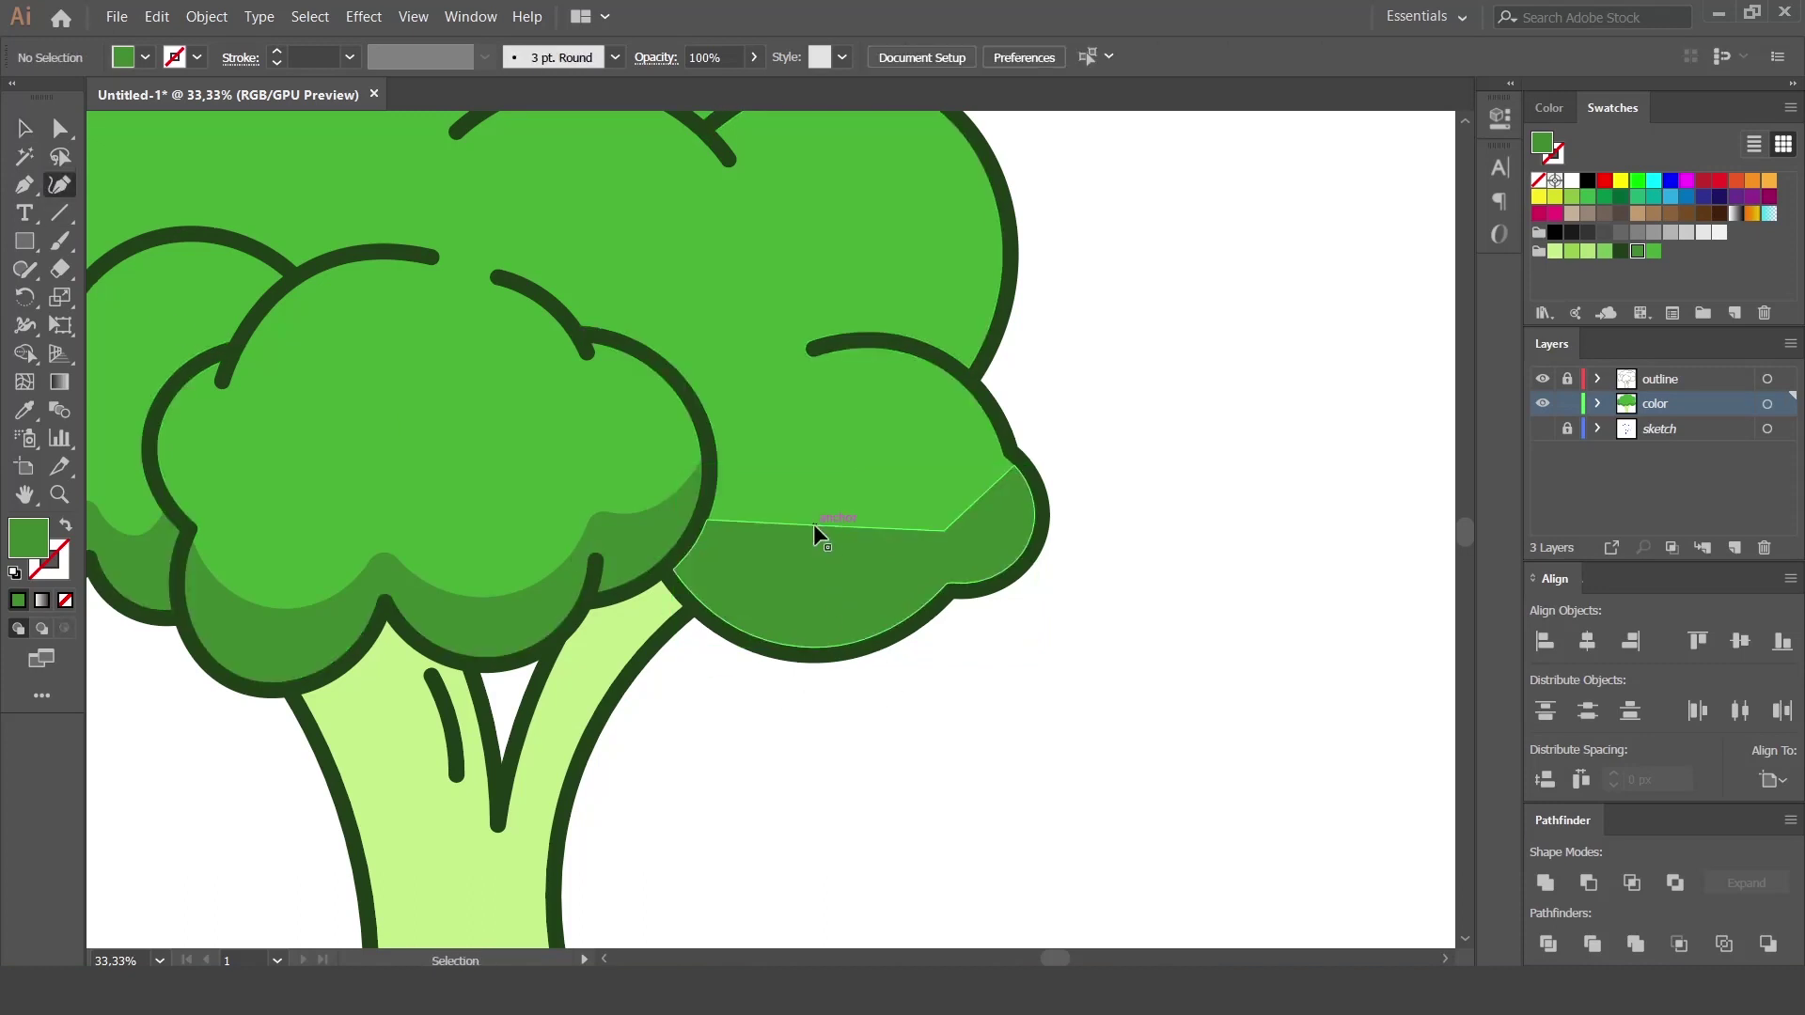
click(815, 526)
drag(806, 572, 808, 579)
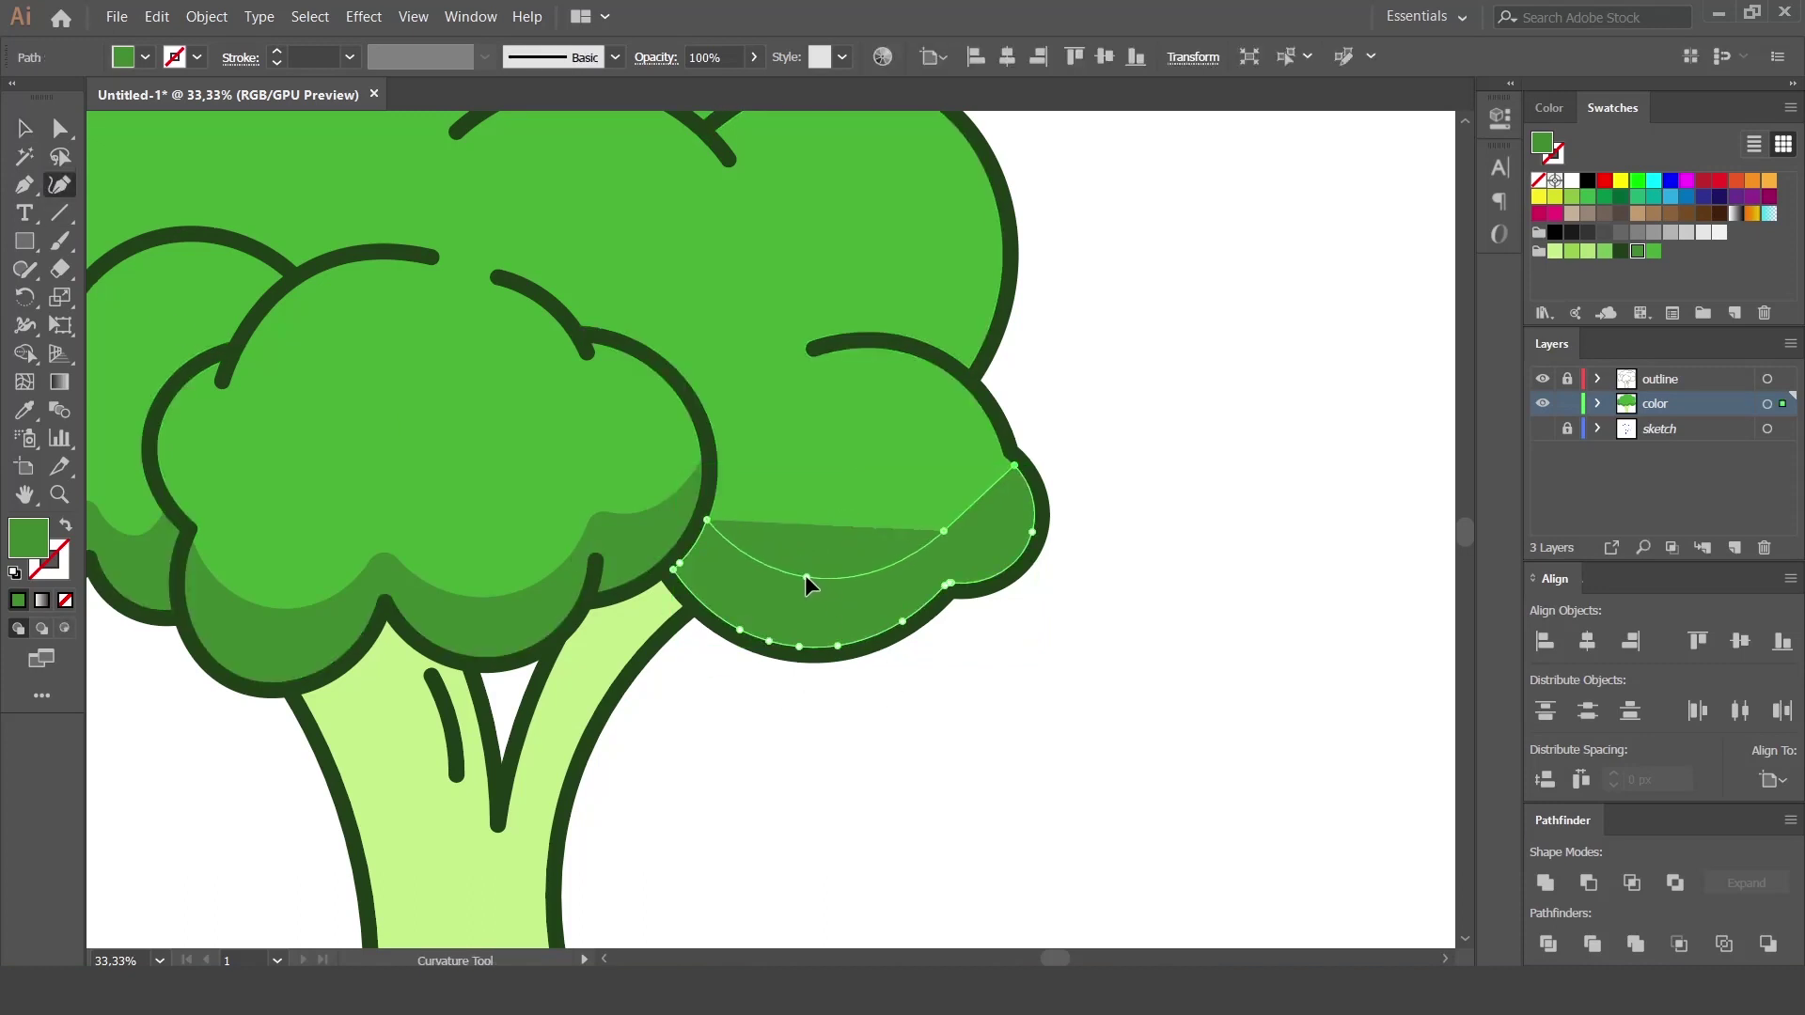
click(997, 517)
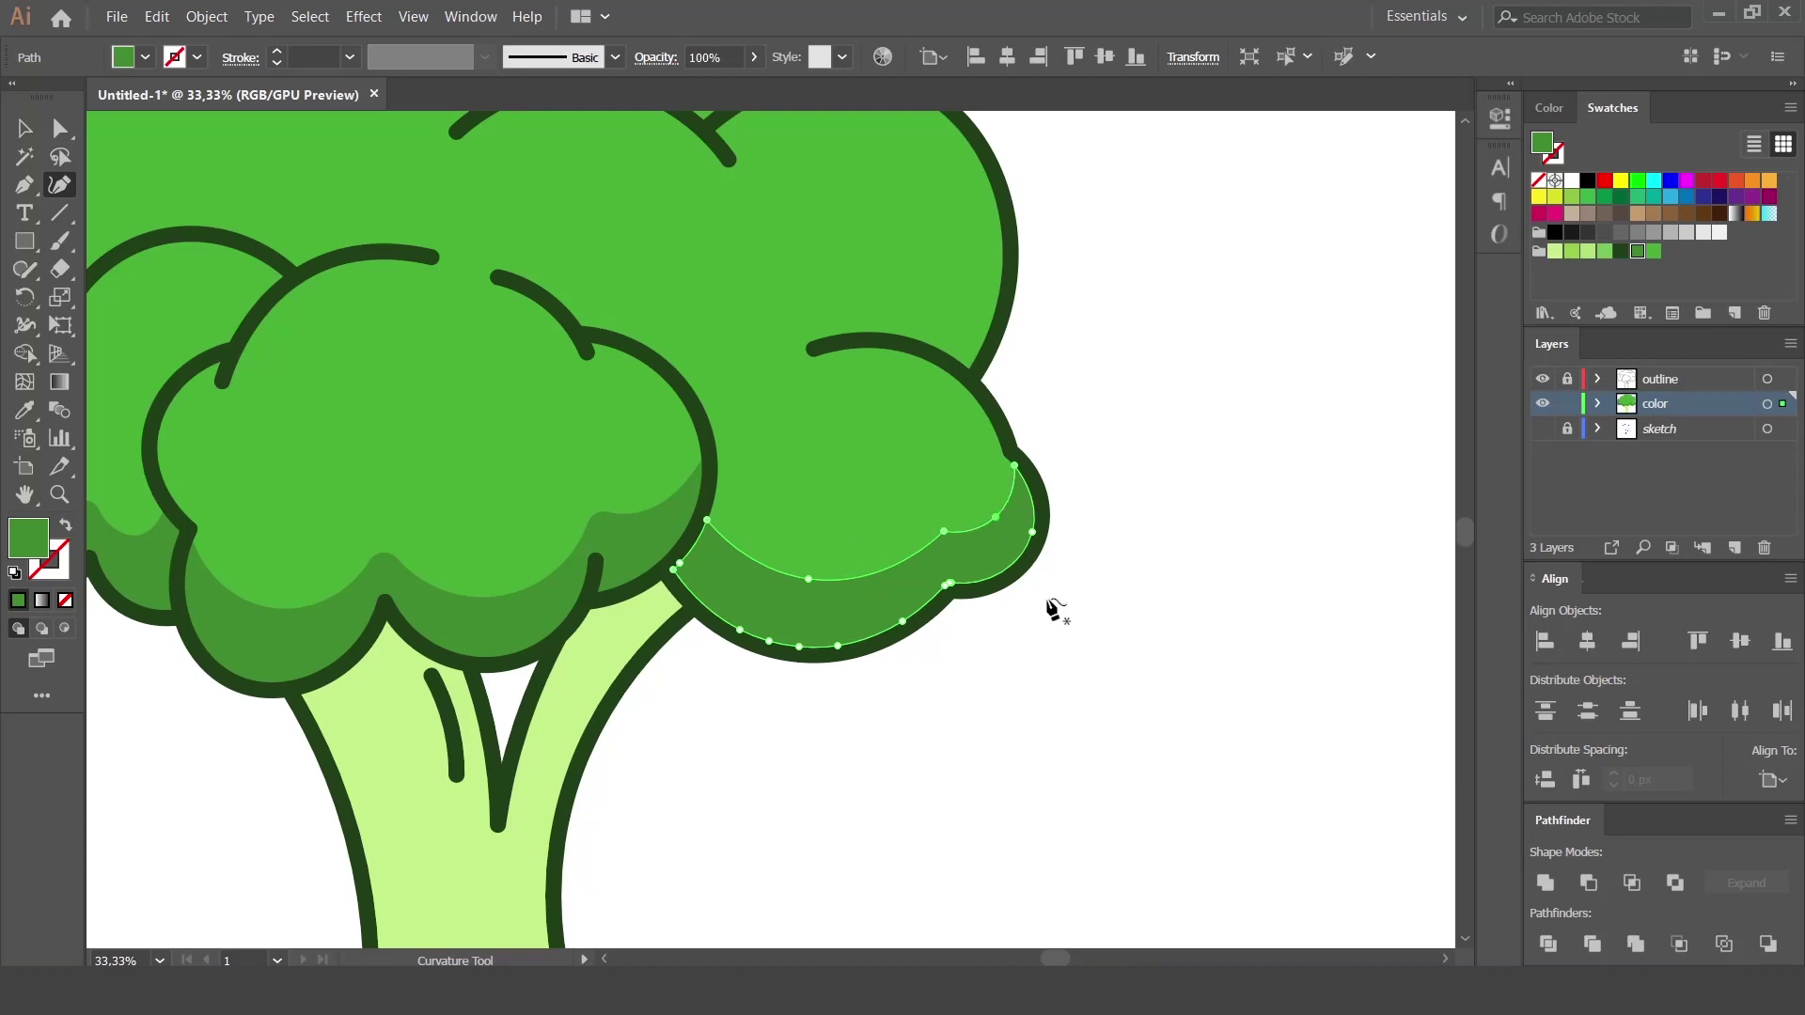
key(v)
click(1112, 707)
Smooth the shade edge by moving a point with Direct Selection, then fit the artboard.
click(995, 572)
key(a)
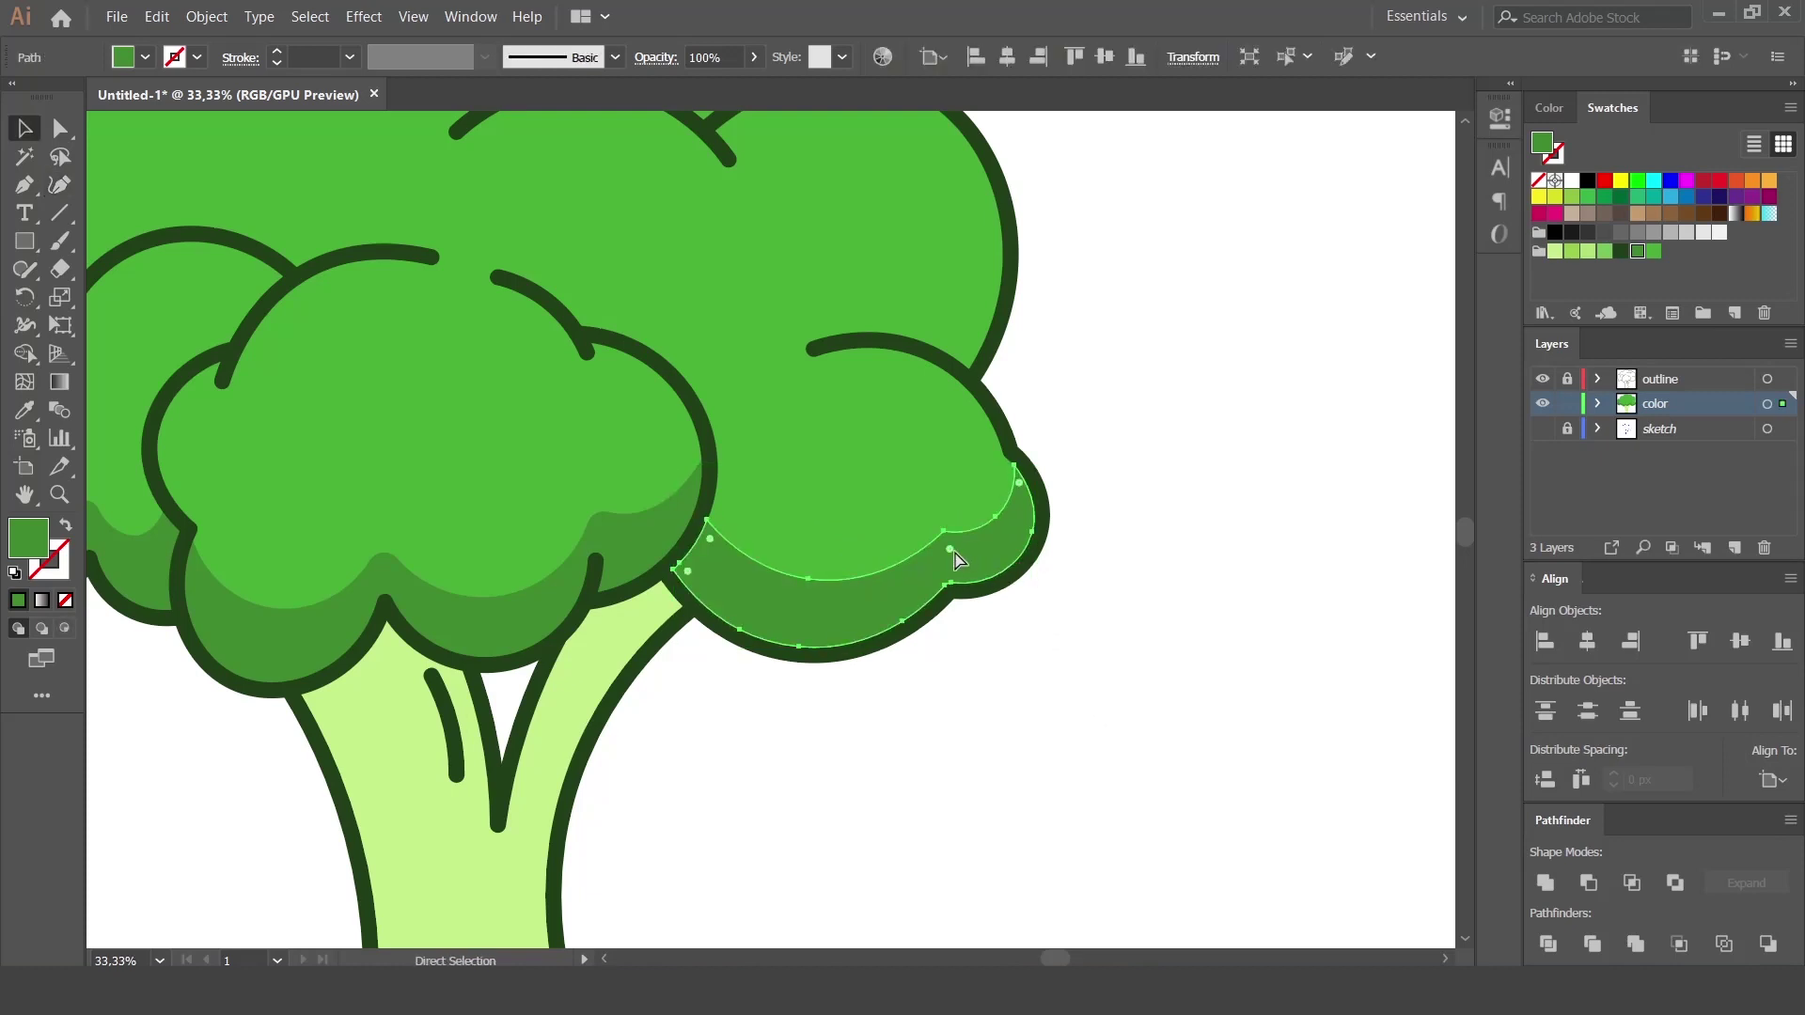
drag(951, 552, 996, 576)
click(1025, 726)
key(v)
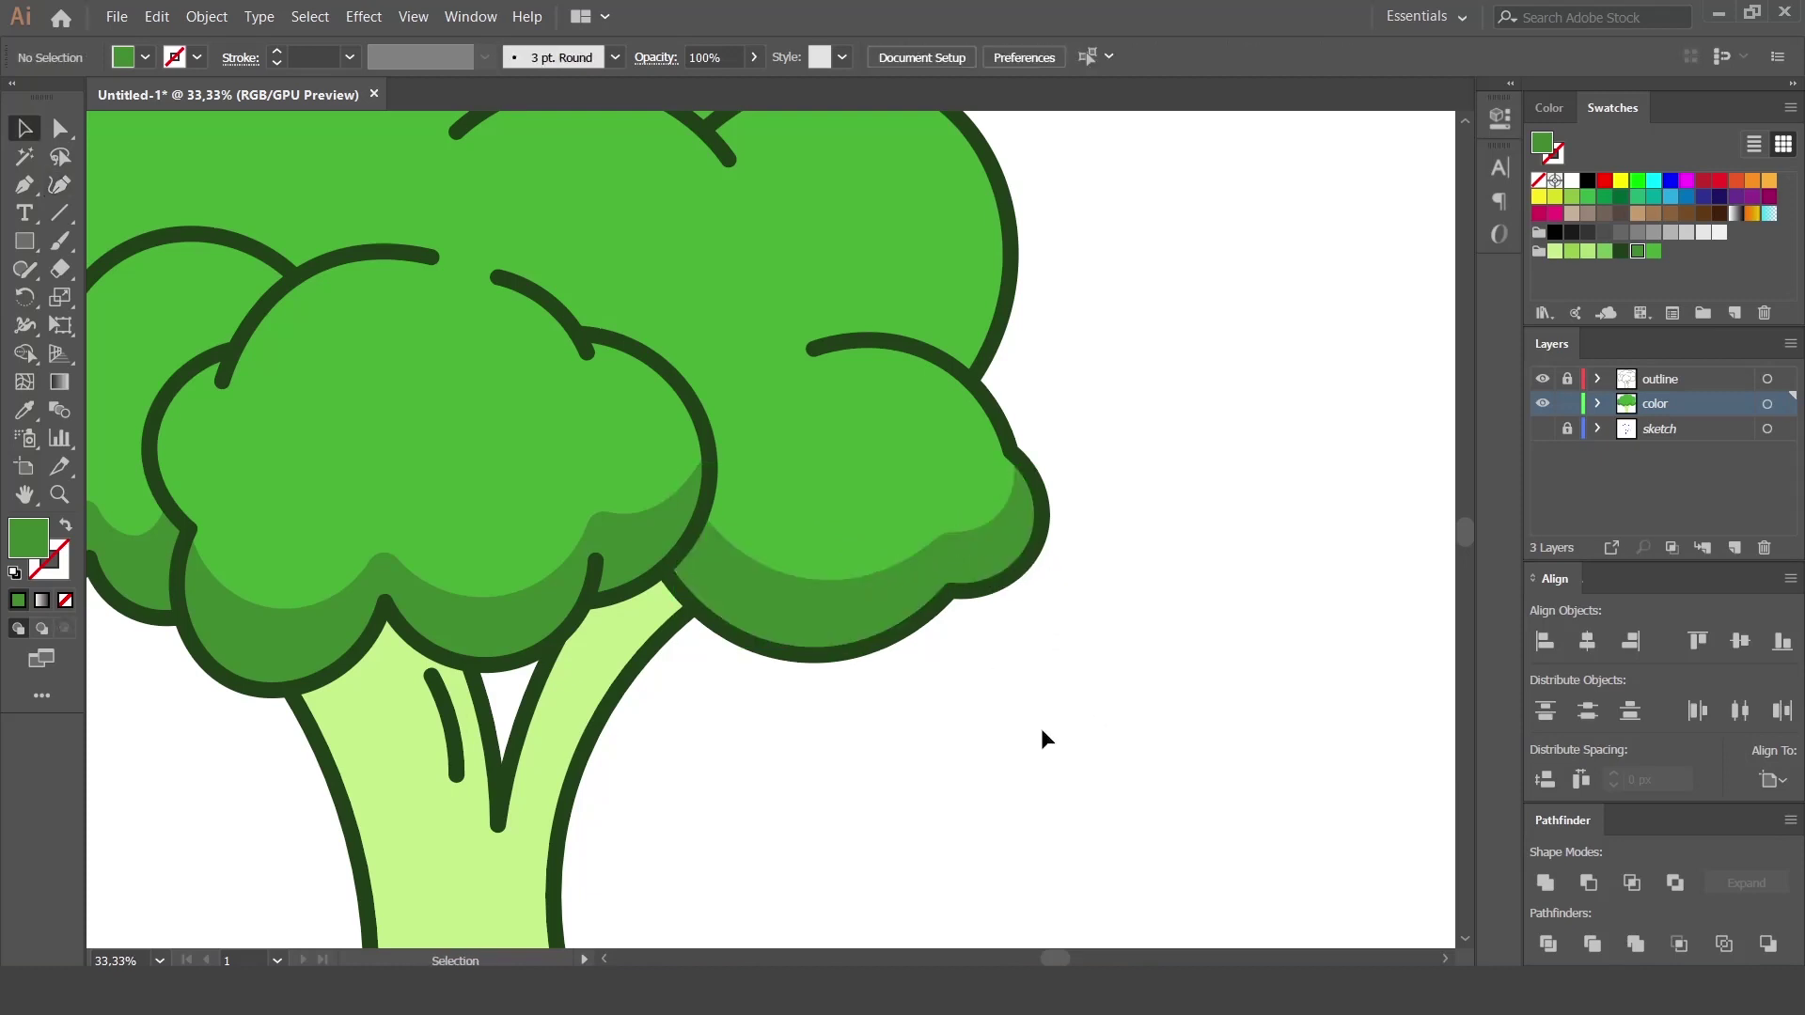
key(ctrl+0)
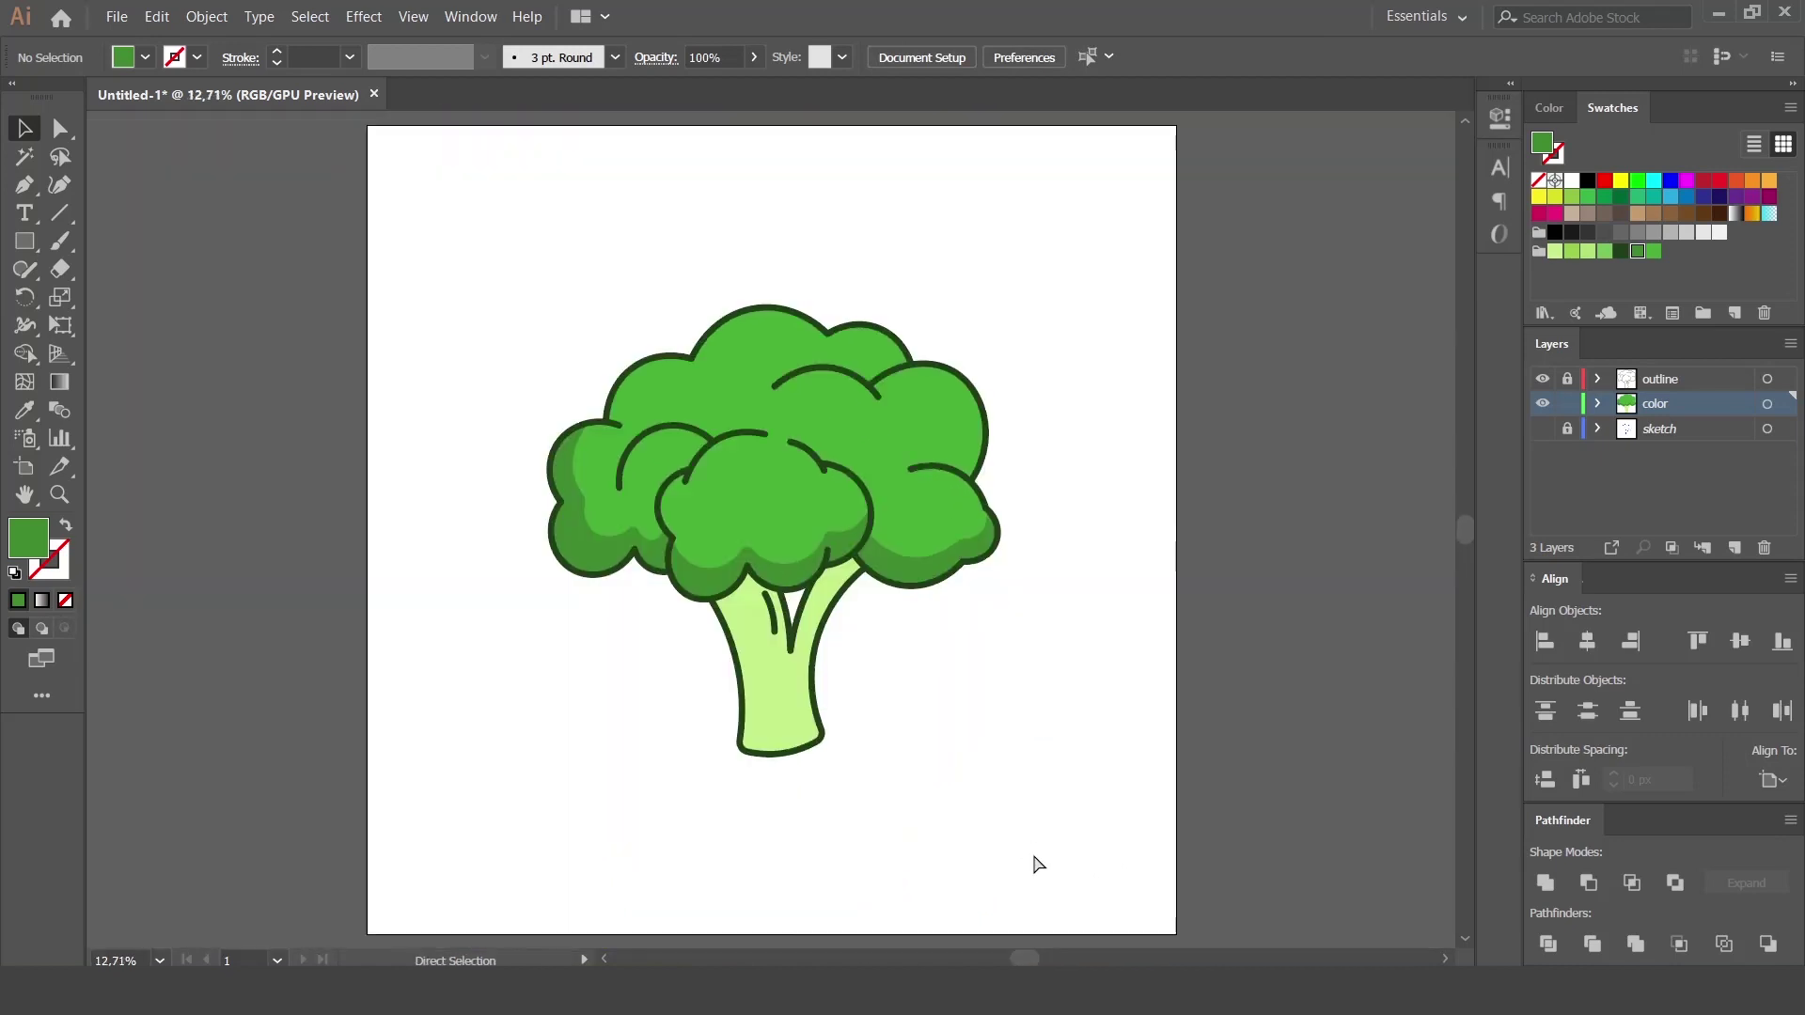
Paste a copy of the light-green stem in front and offset it up and to the right.
key(ctrl+plus)
key(ctrl+plus)
drag(1033, 858, 1033, 686)
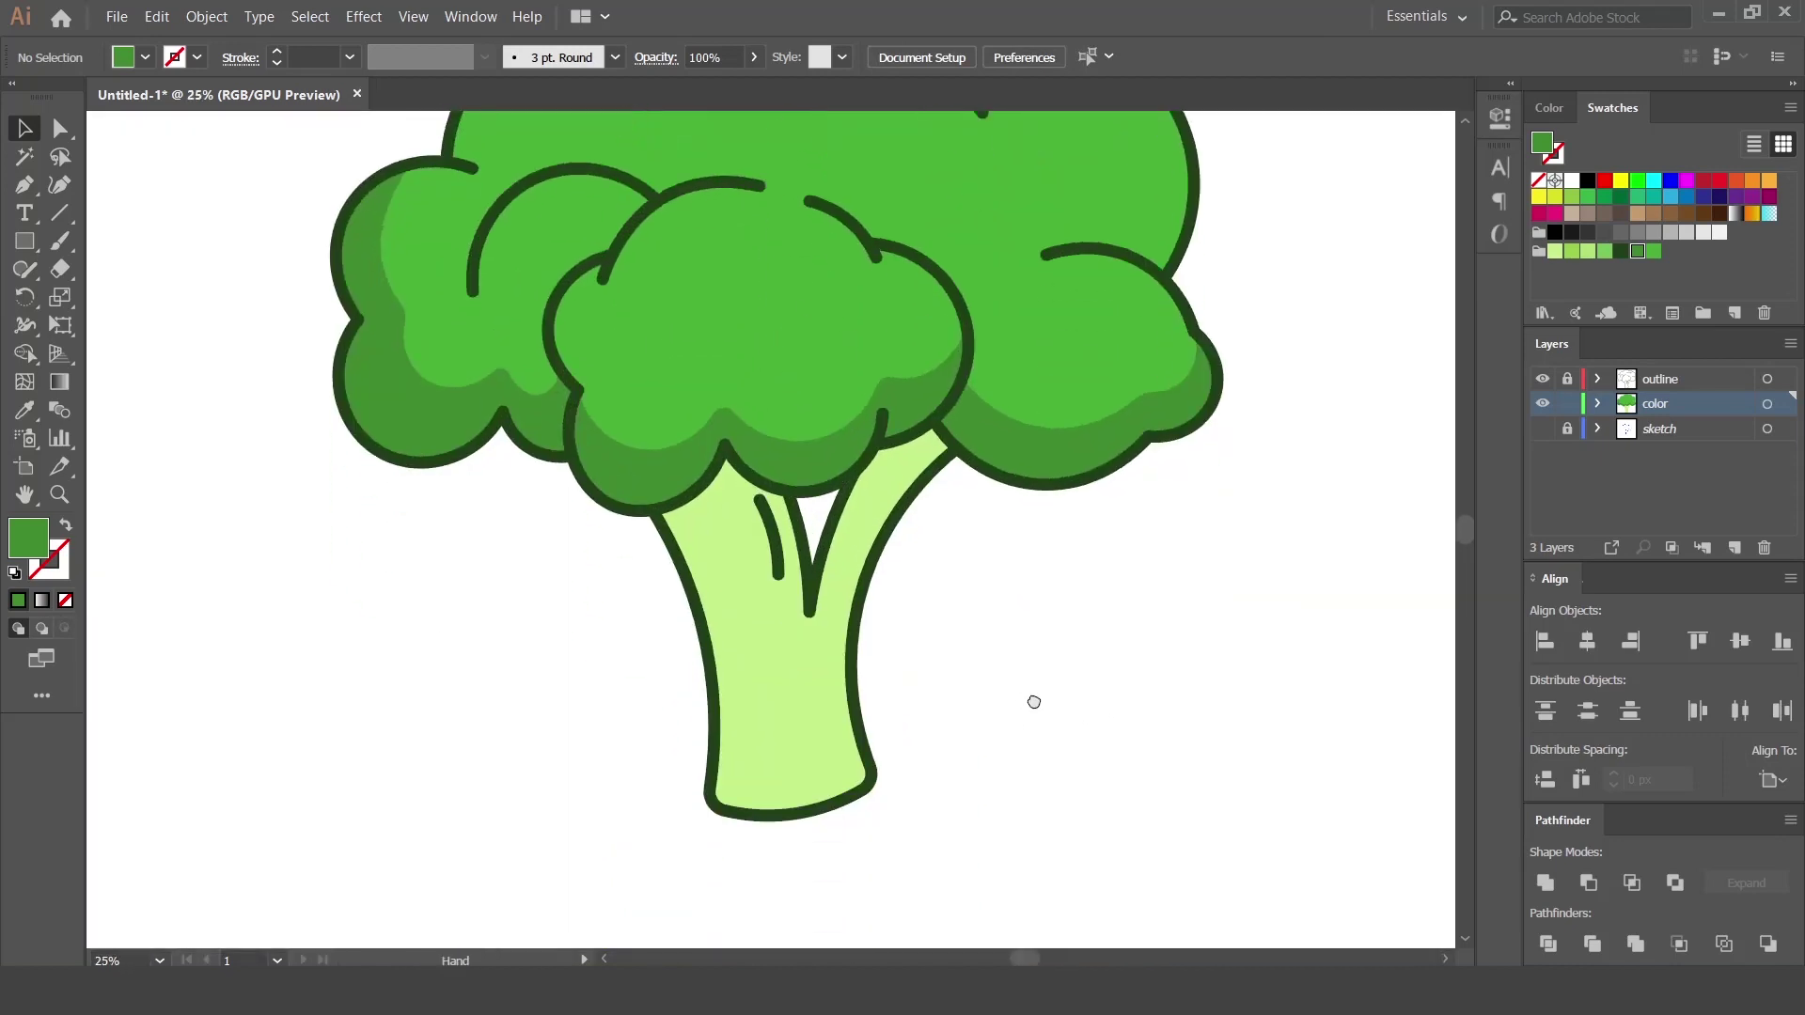
click(810, 682)
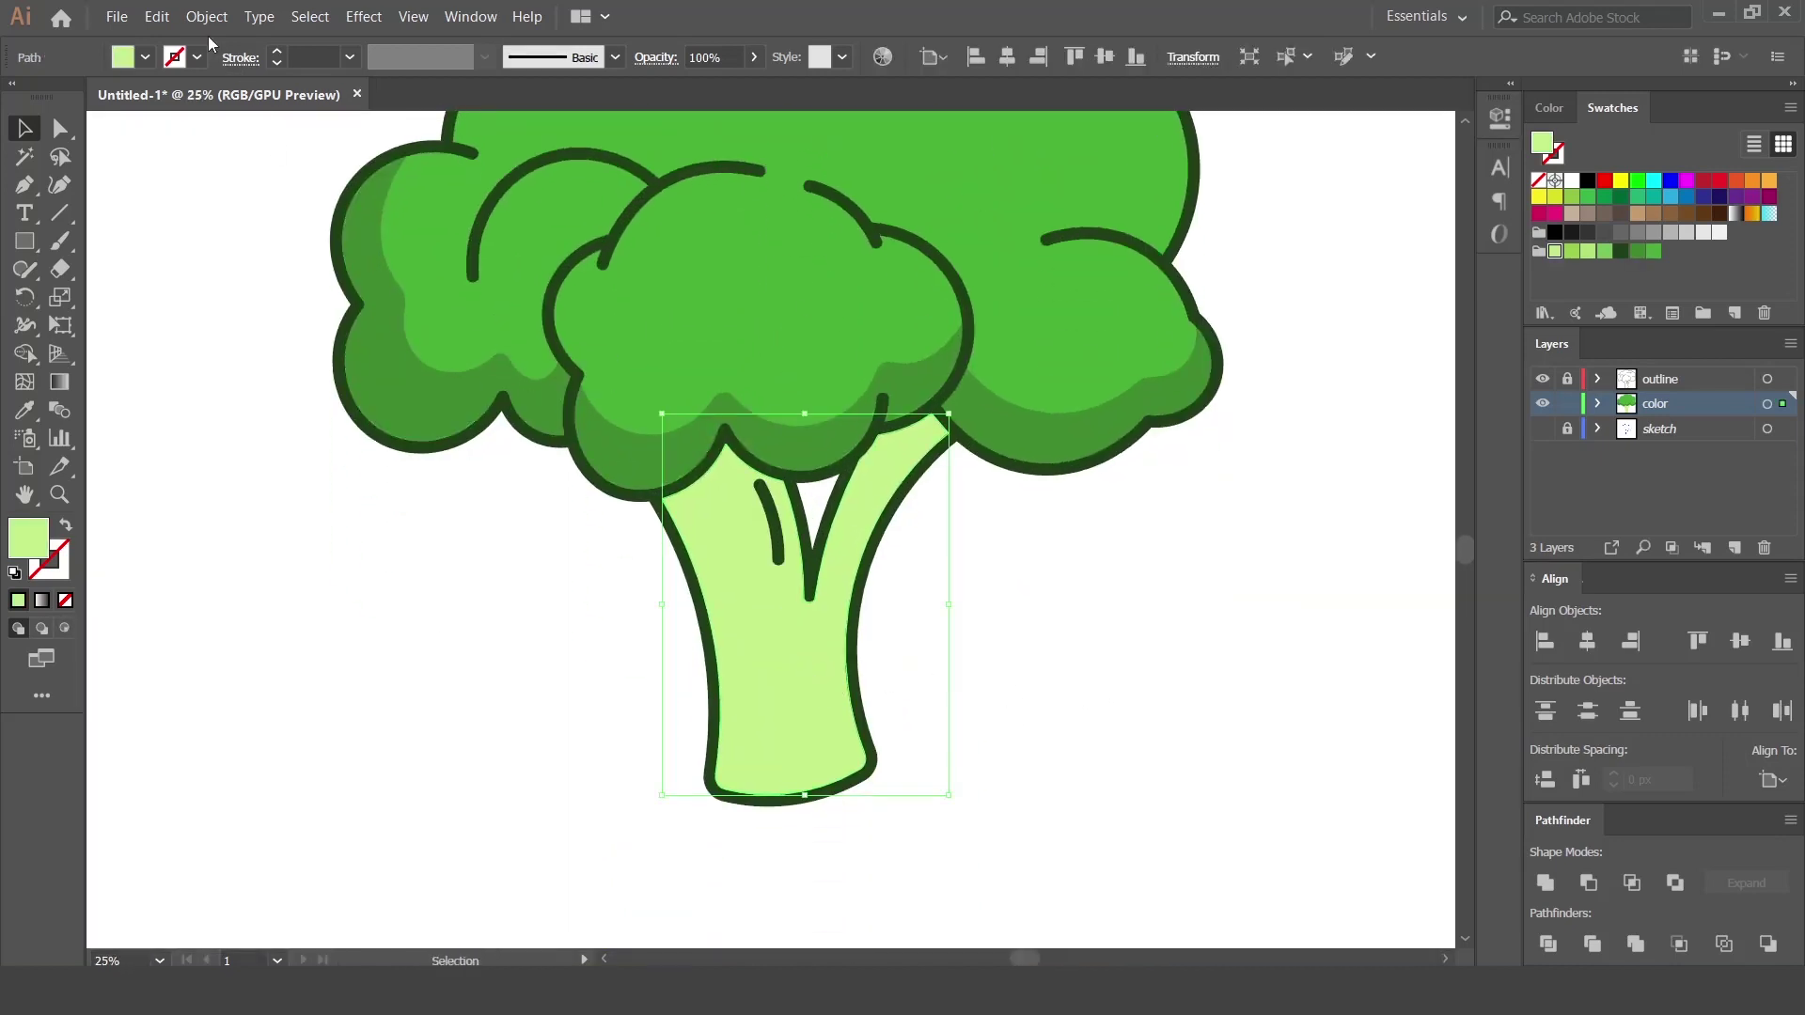
click(207, 16)
mouse_move(156, 15)
click(188, 116)
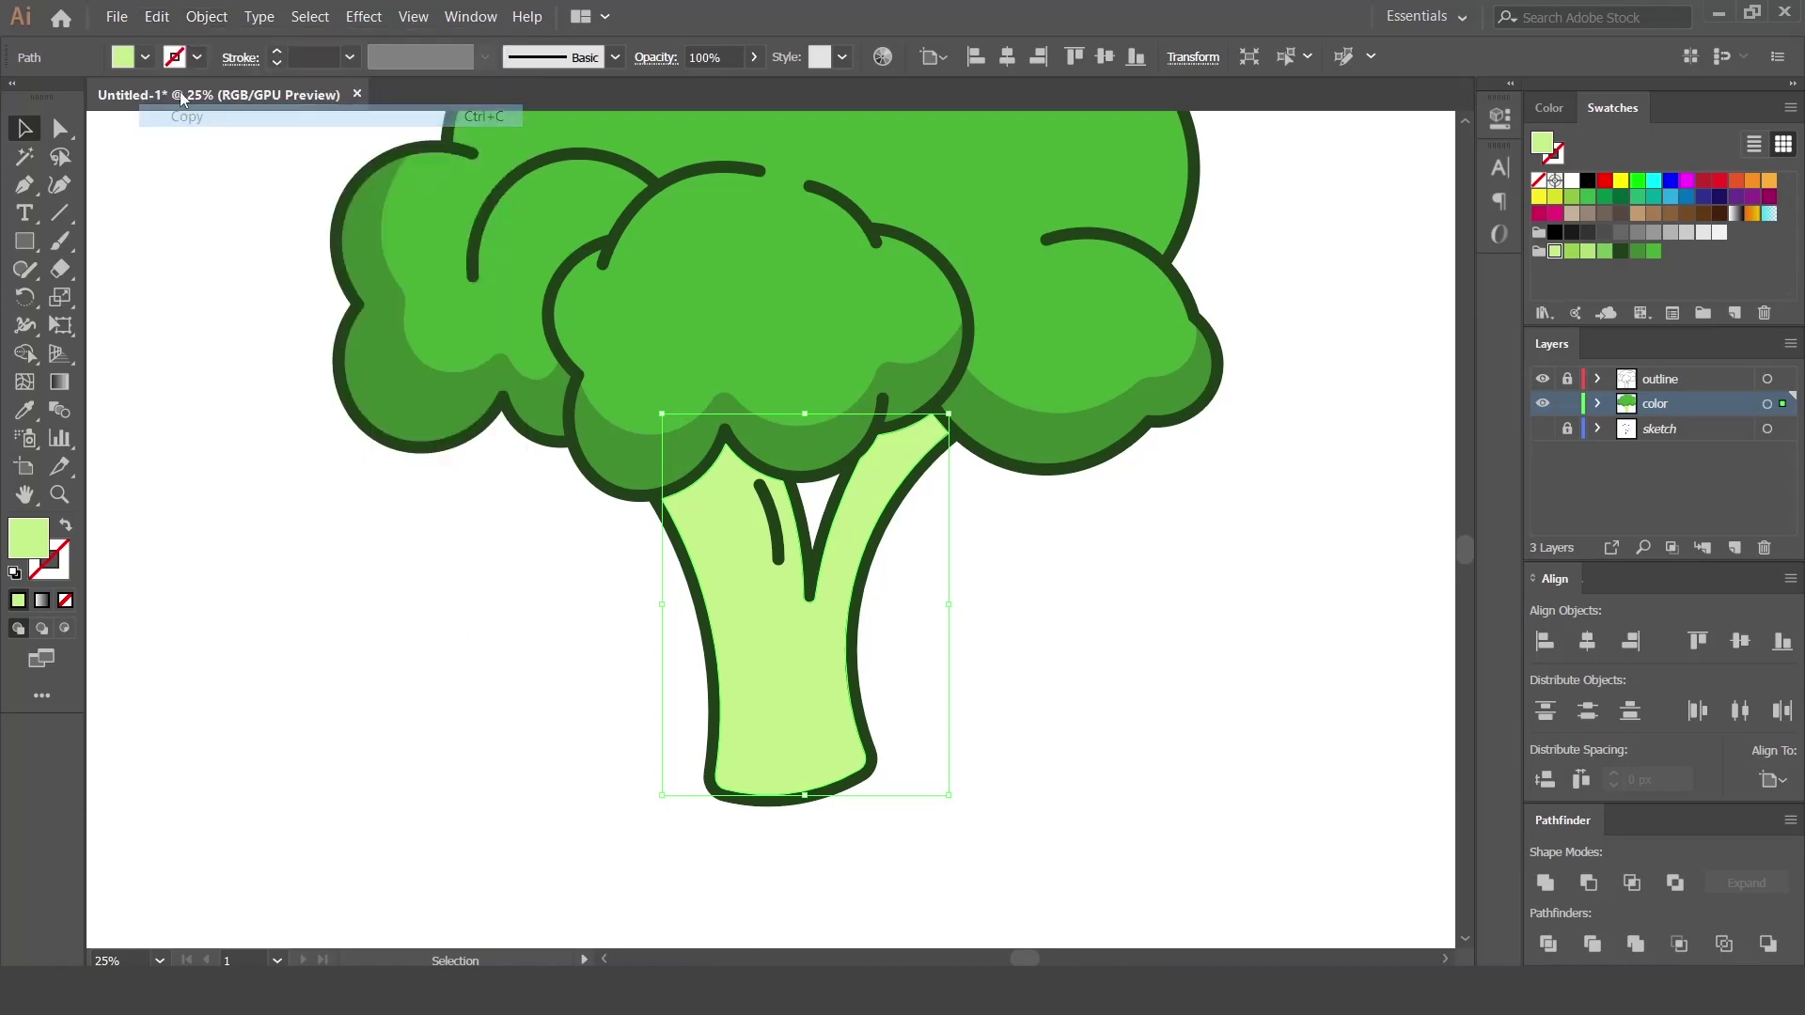
click(156, 16)
click(237, 161)
click(156, 16)
click(235, 161)
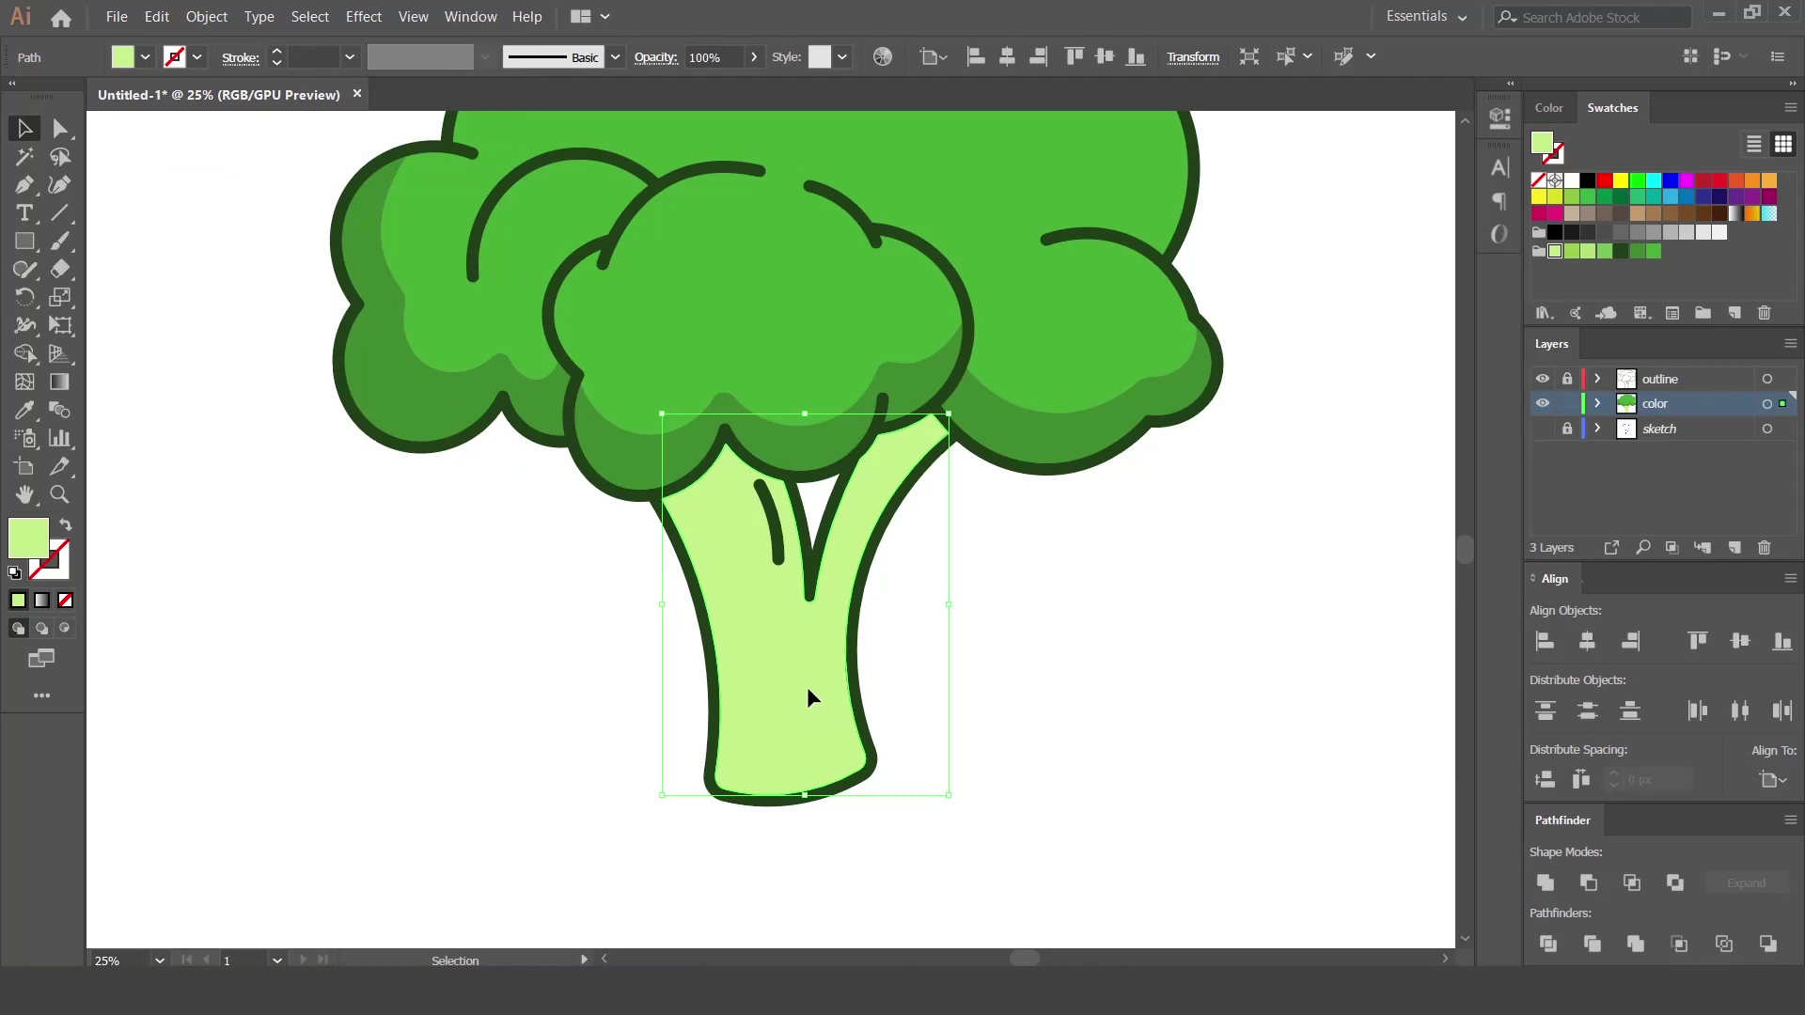
drag(806, 686, 795, 670)
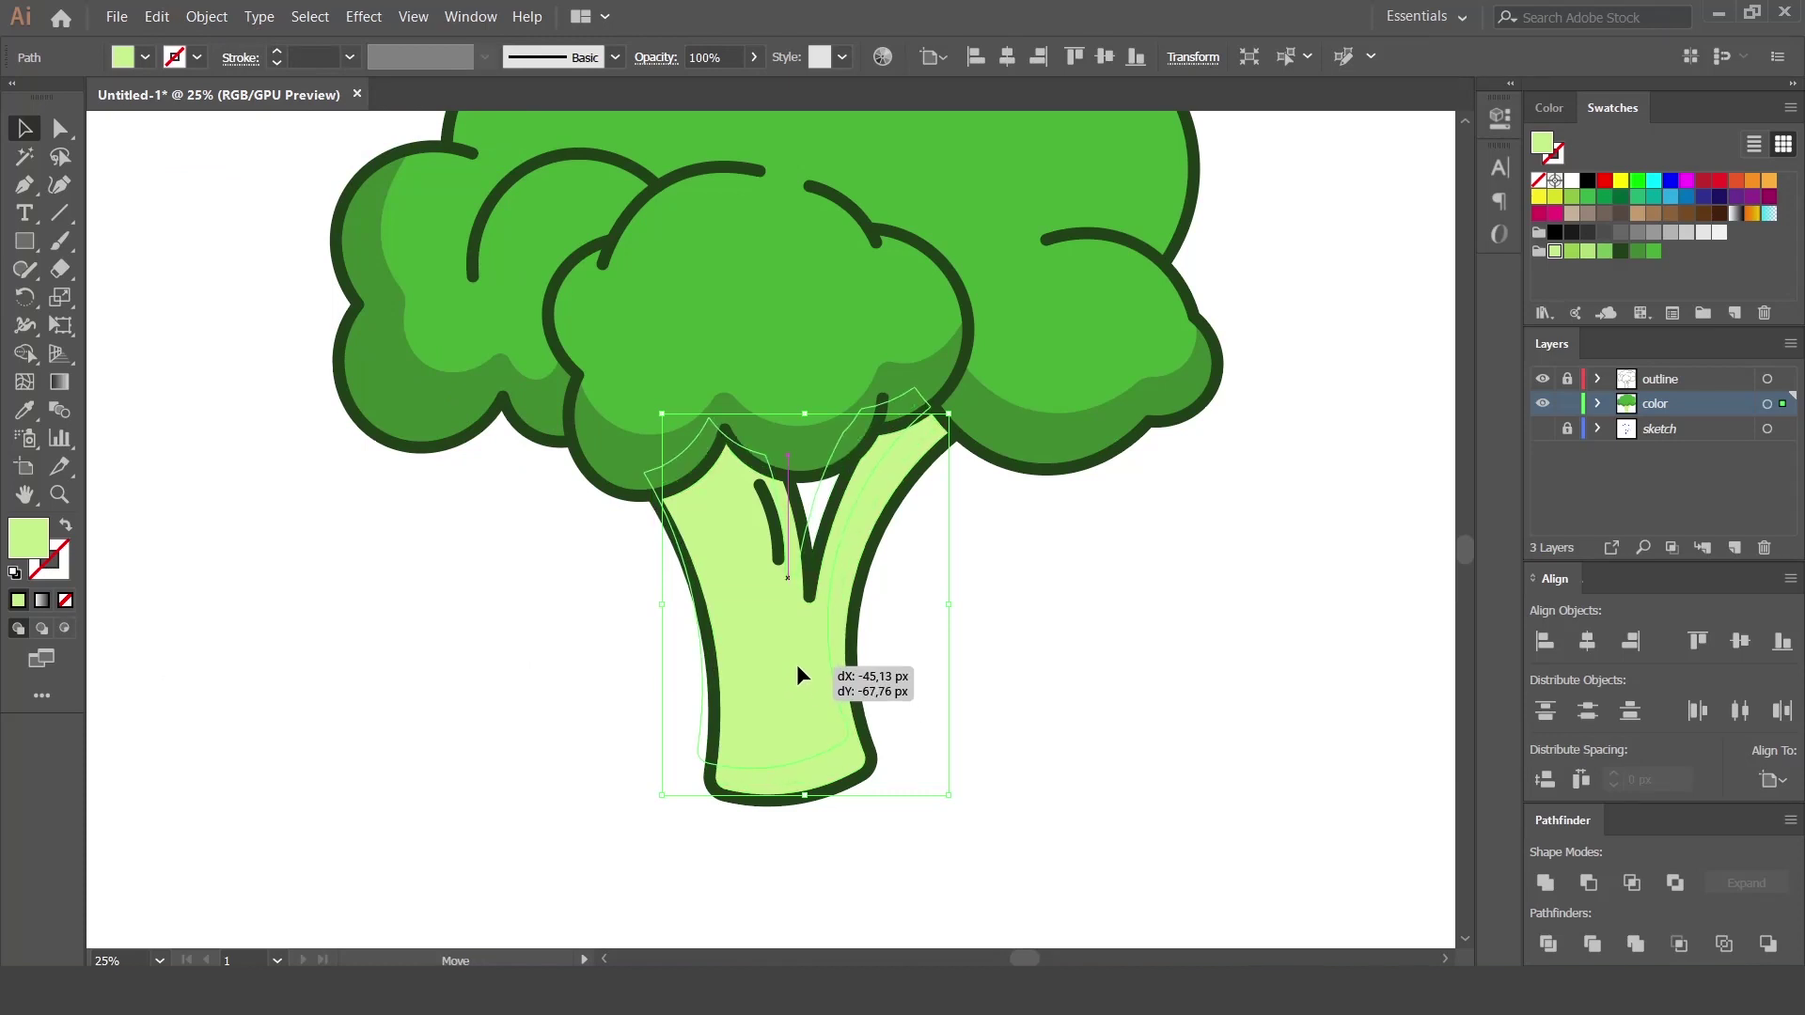
drag(792, 667, 833, 667)
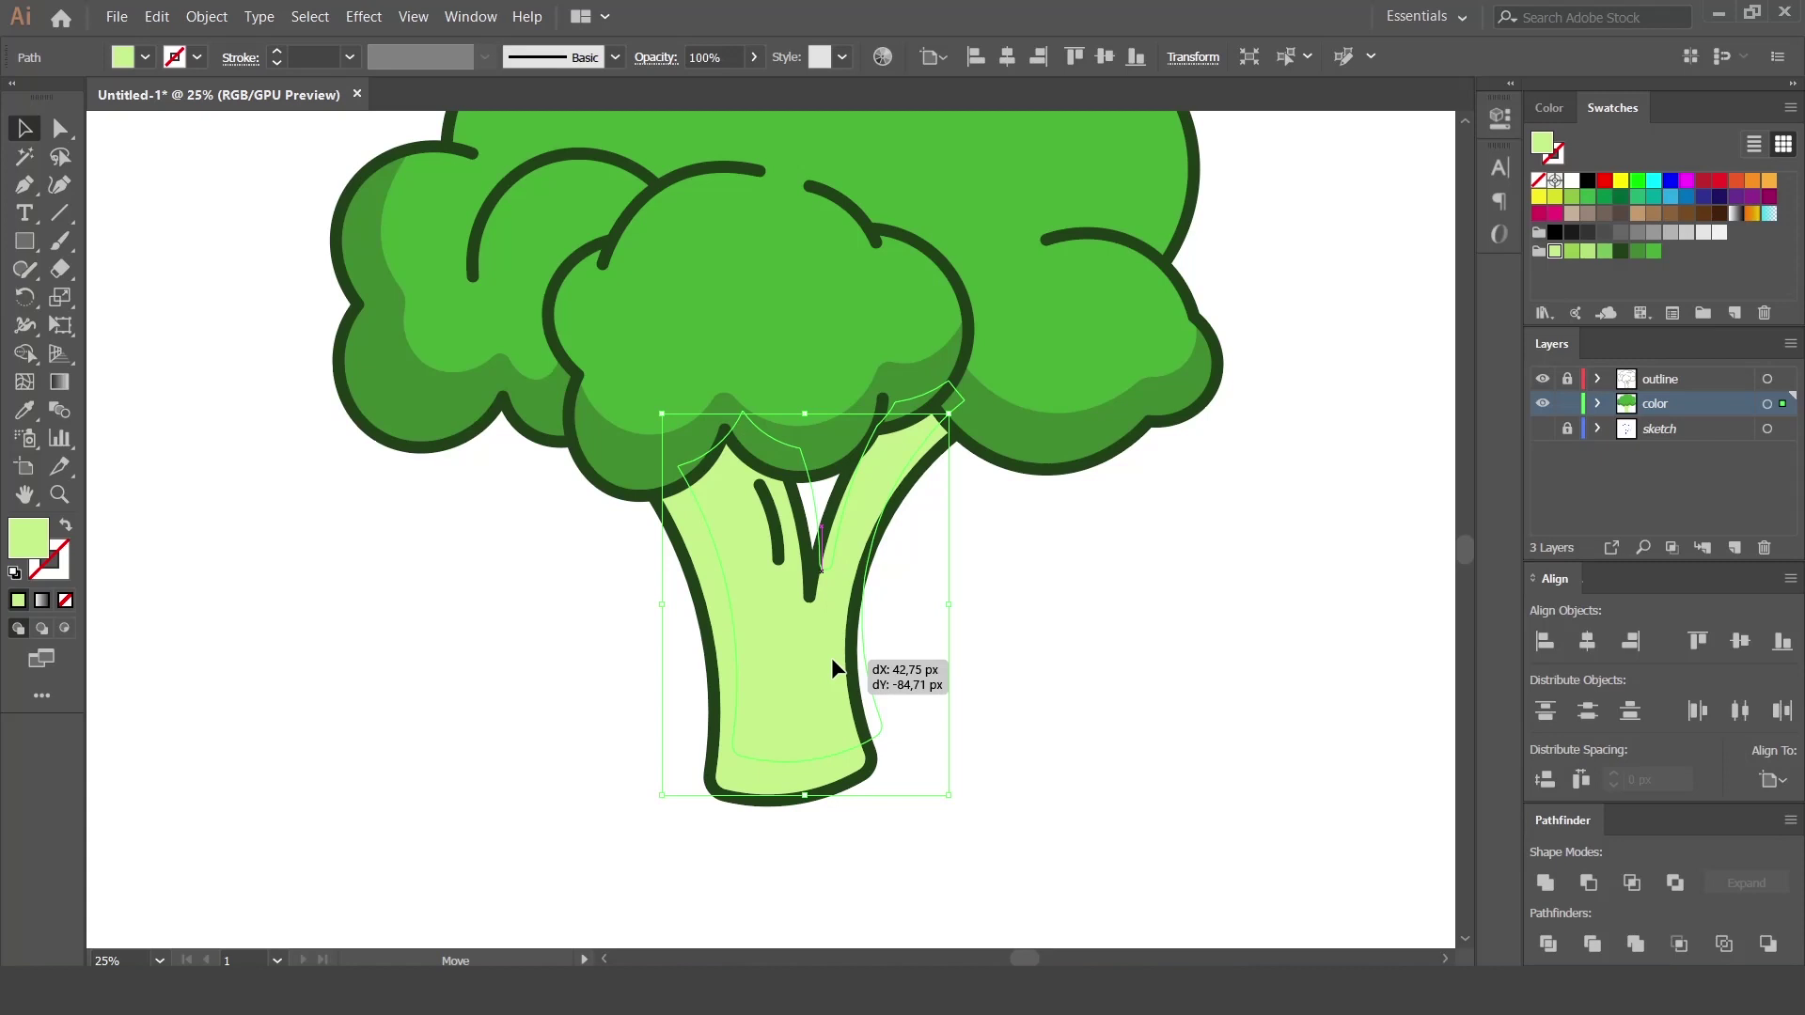
drag(832, 658, 832, 658)
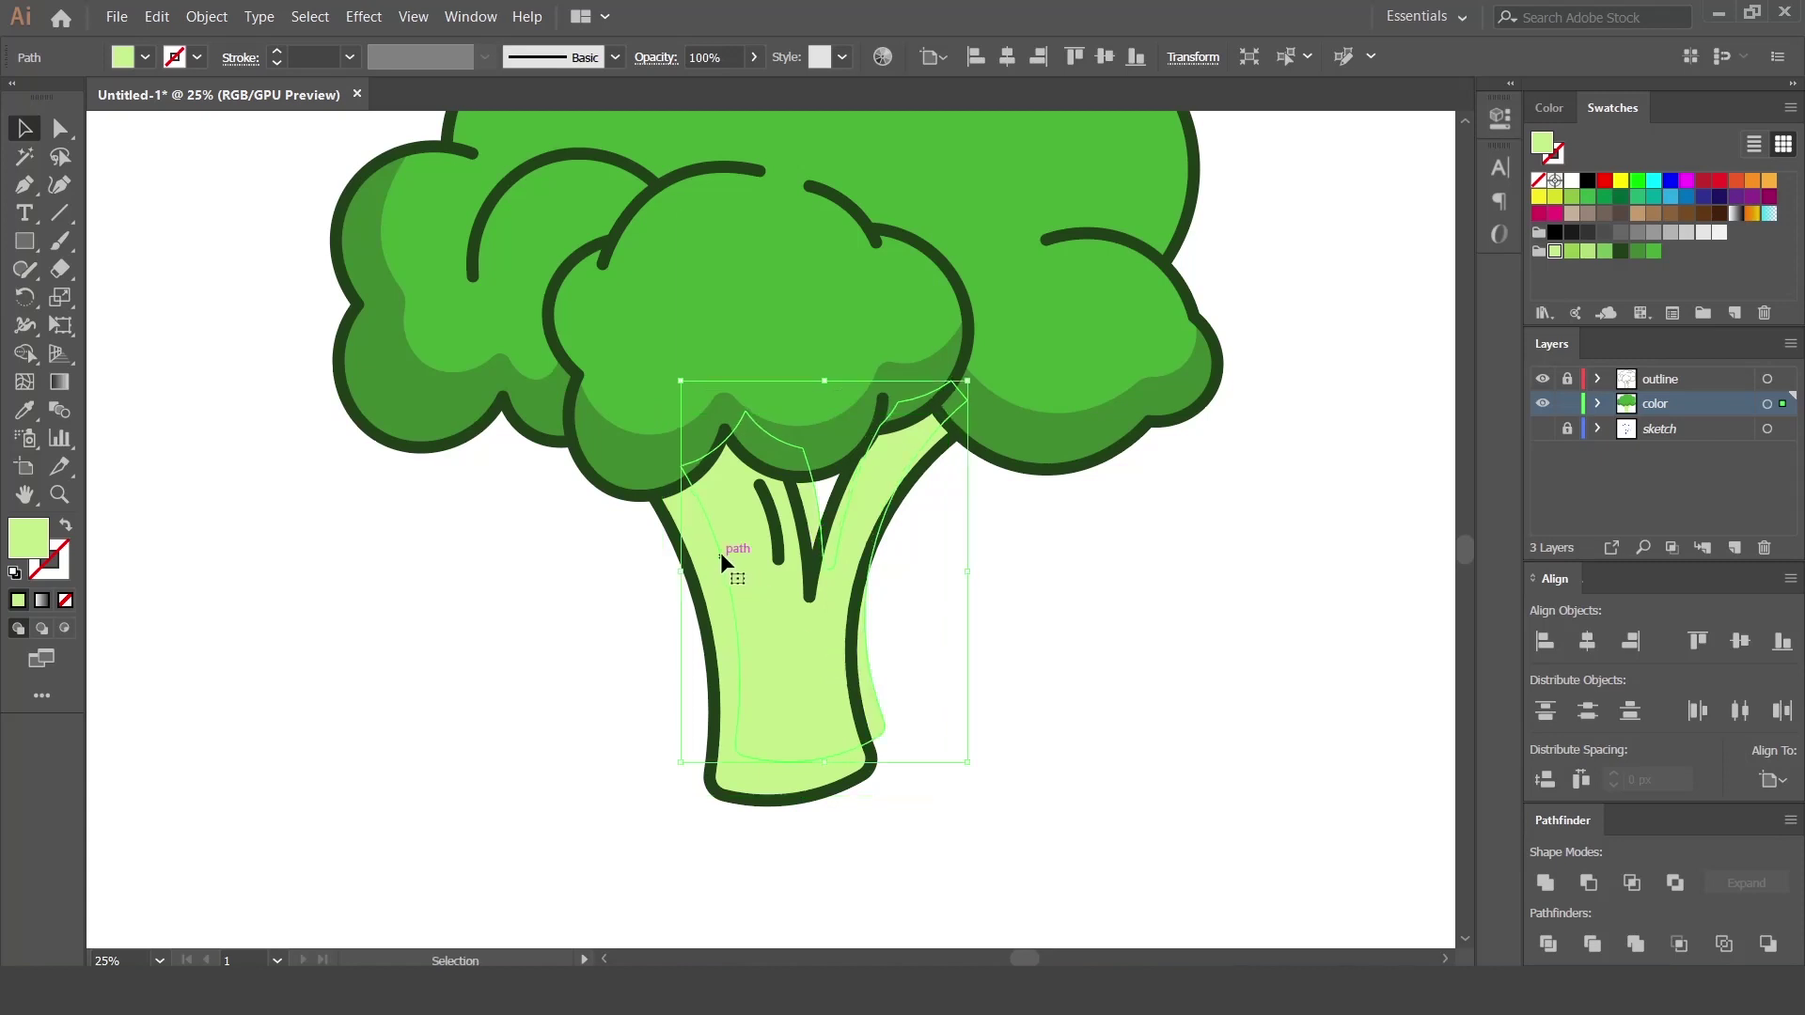
Subtract the offset copy from the stem with Minus Front and fill the leftover edge dark green.
click(1013, 712)
click(730, 637)
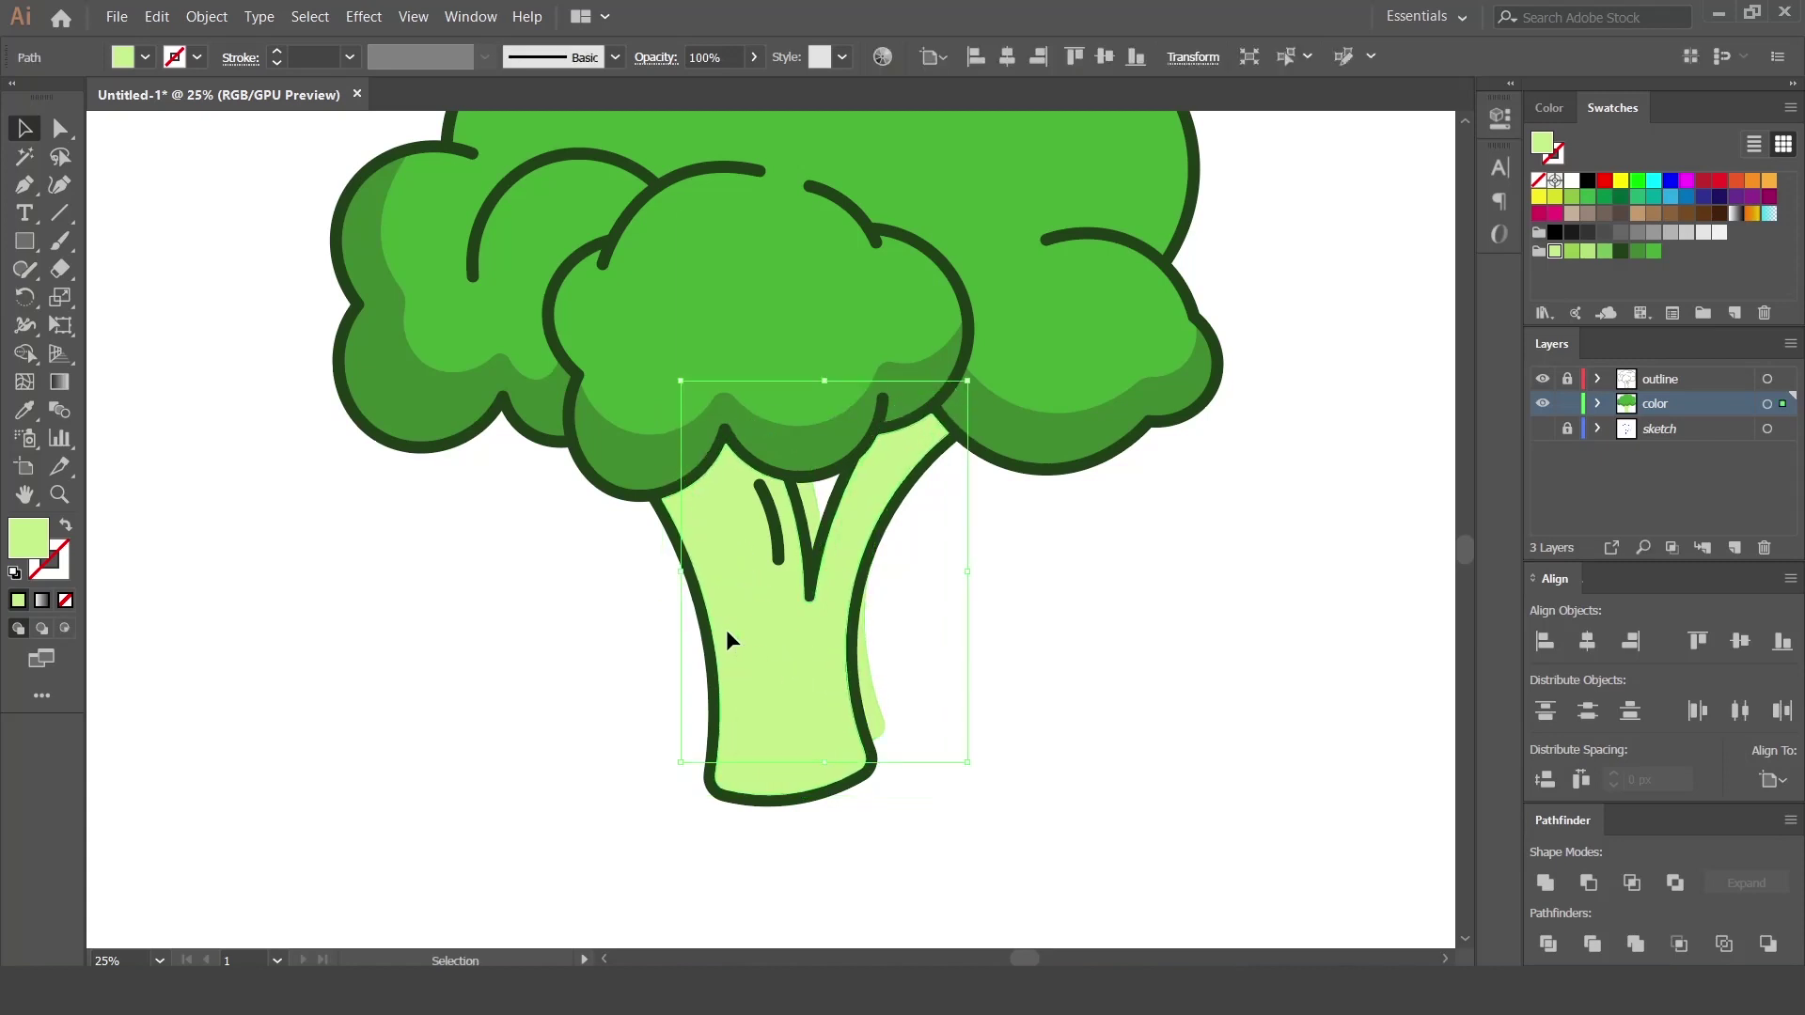
click(1320, 726)
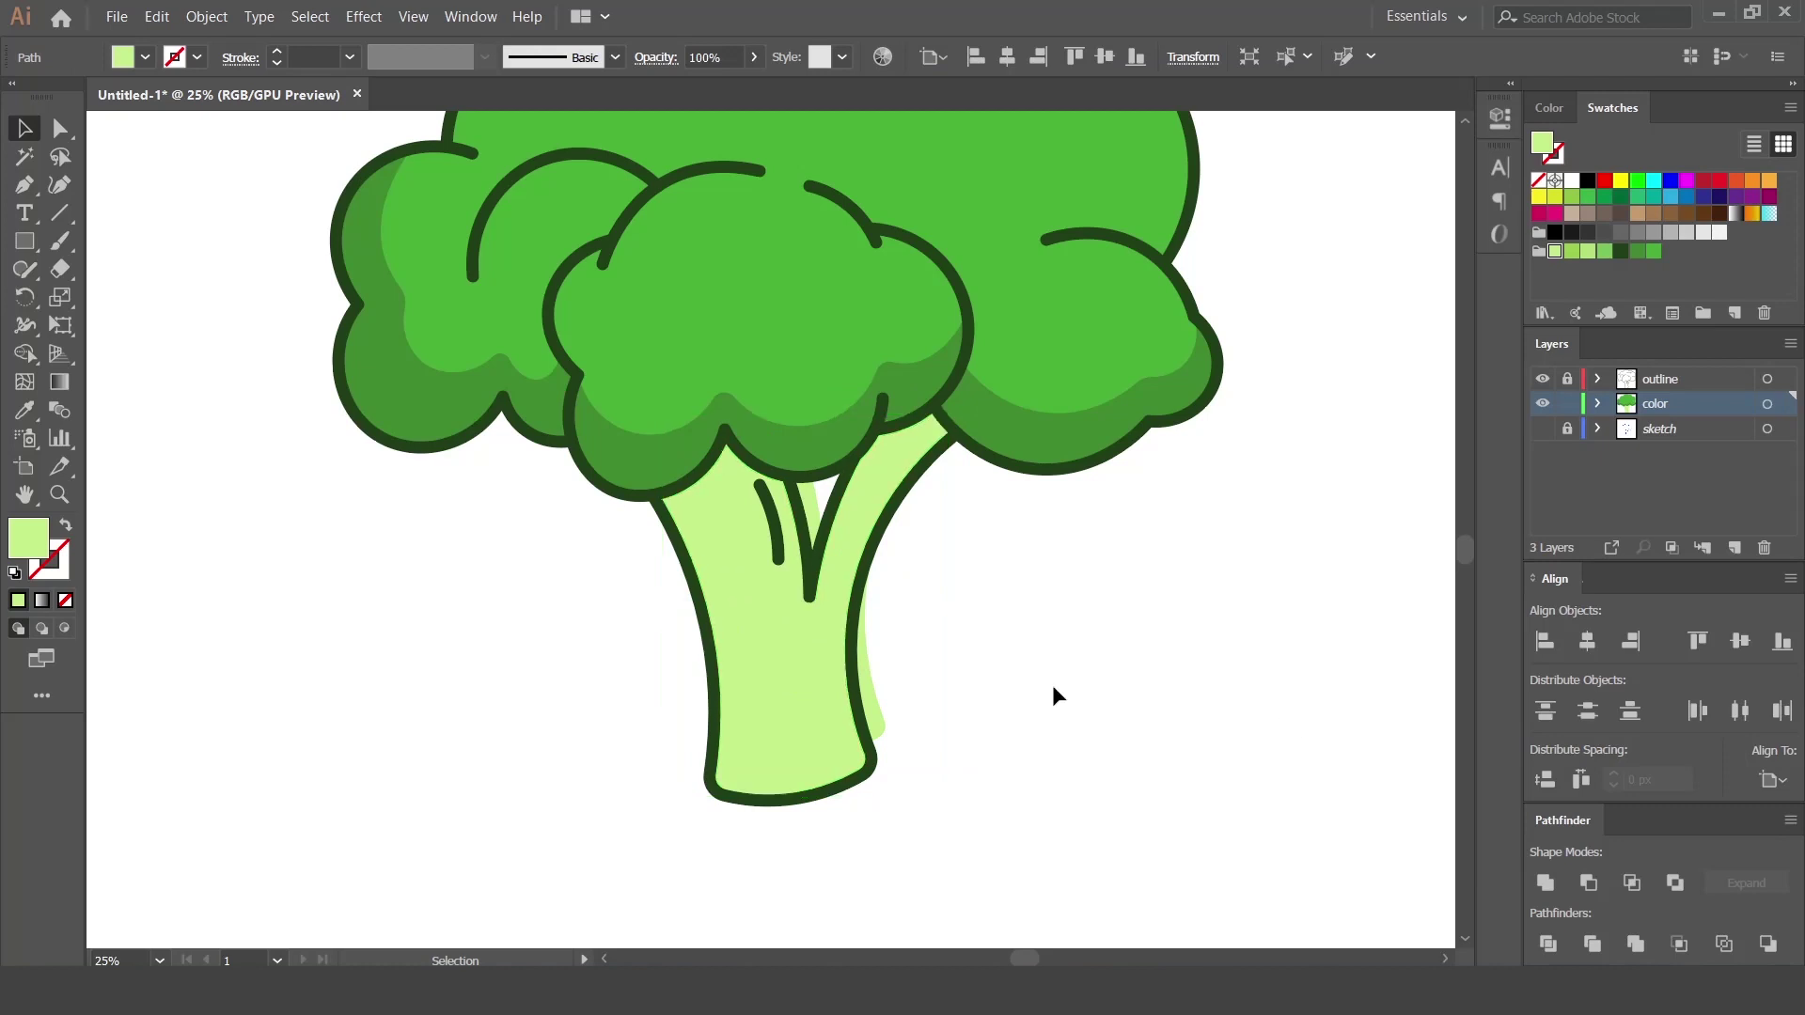
click(870, 692)
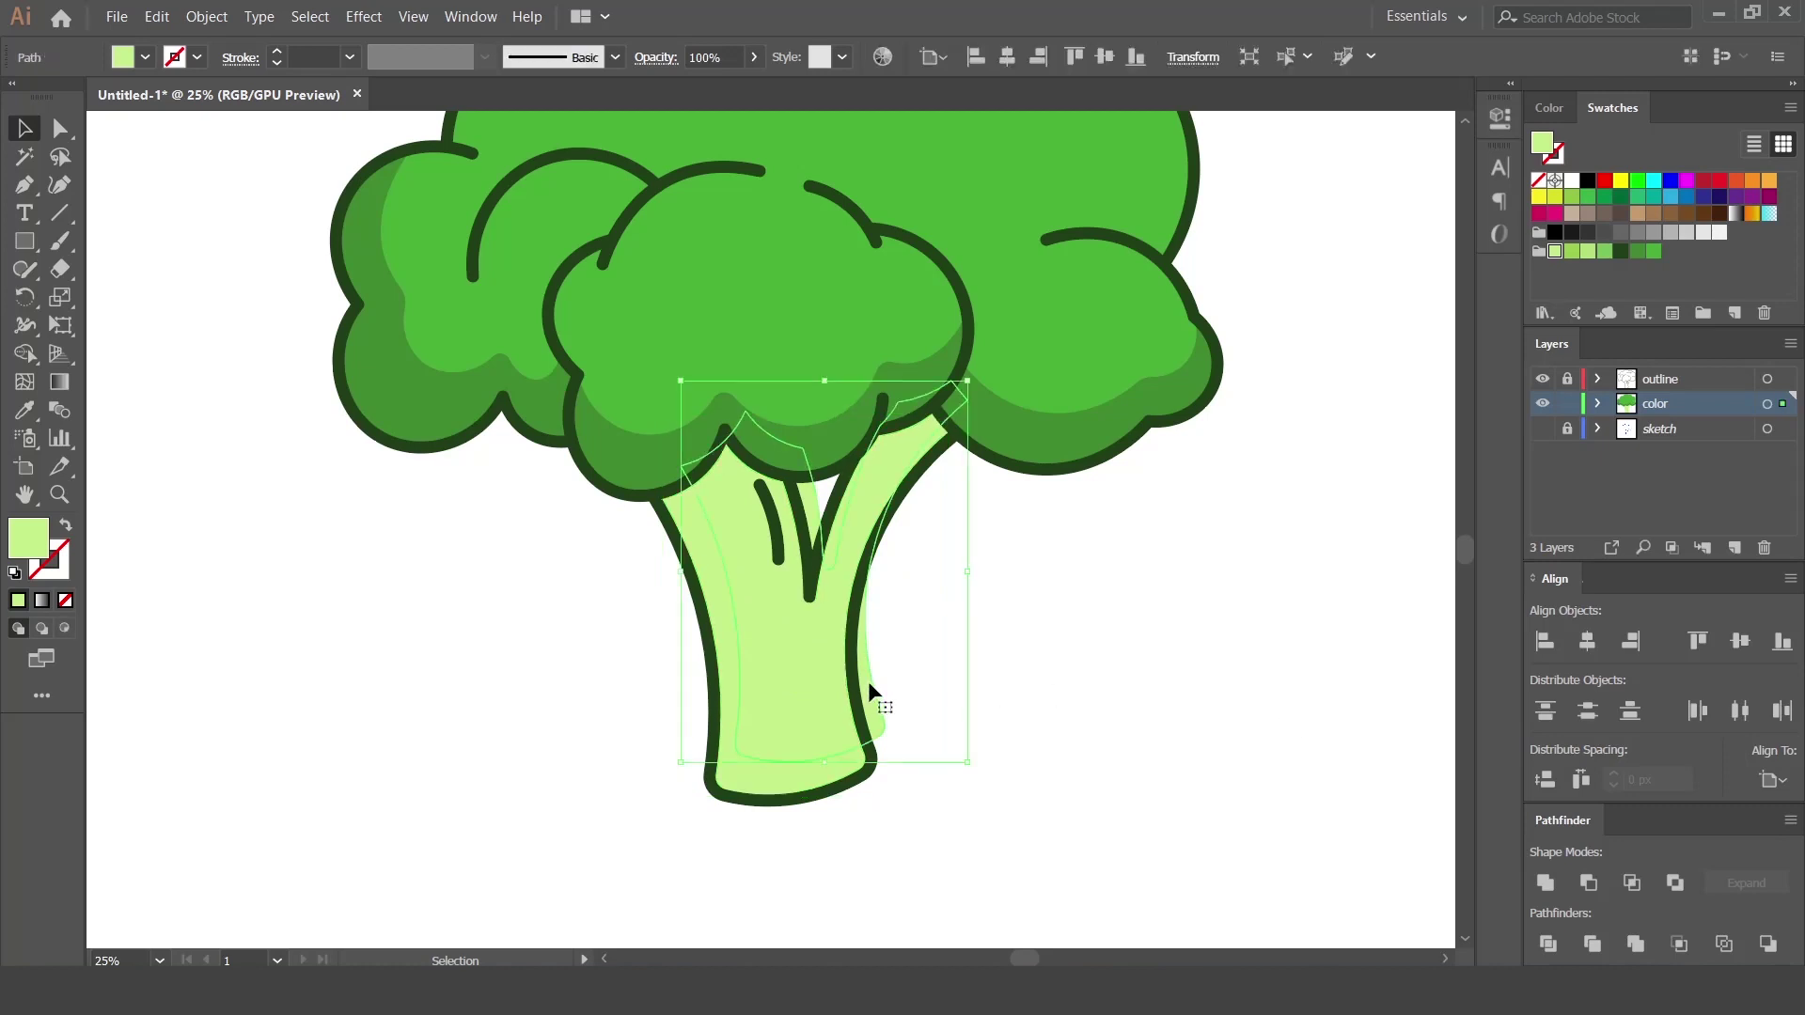
shift+click(724, 672)
click(1600, 879)
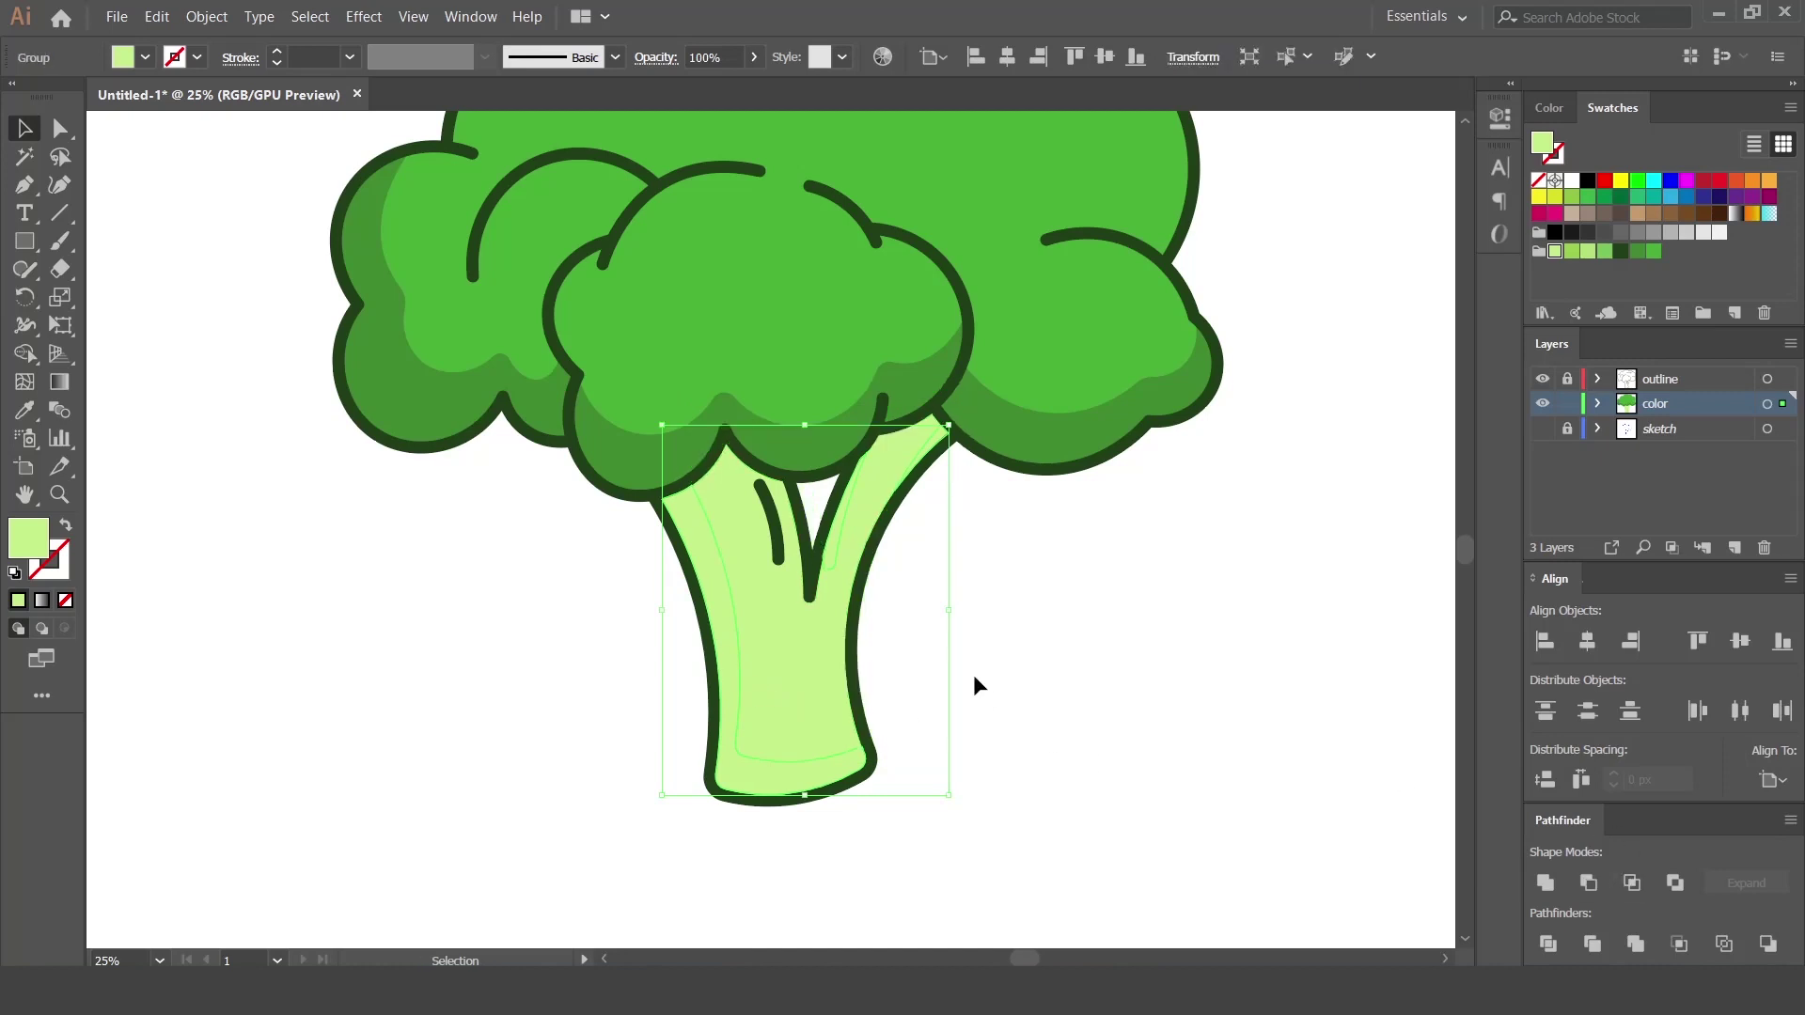
click(1620, 252)
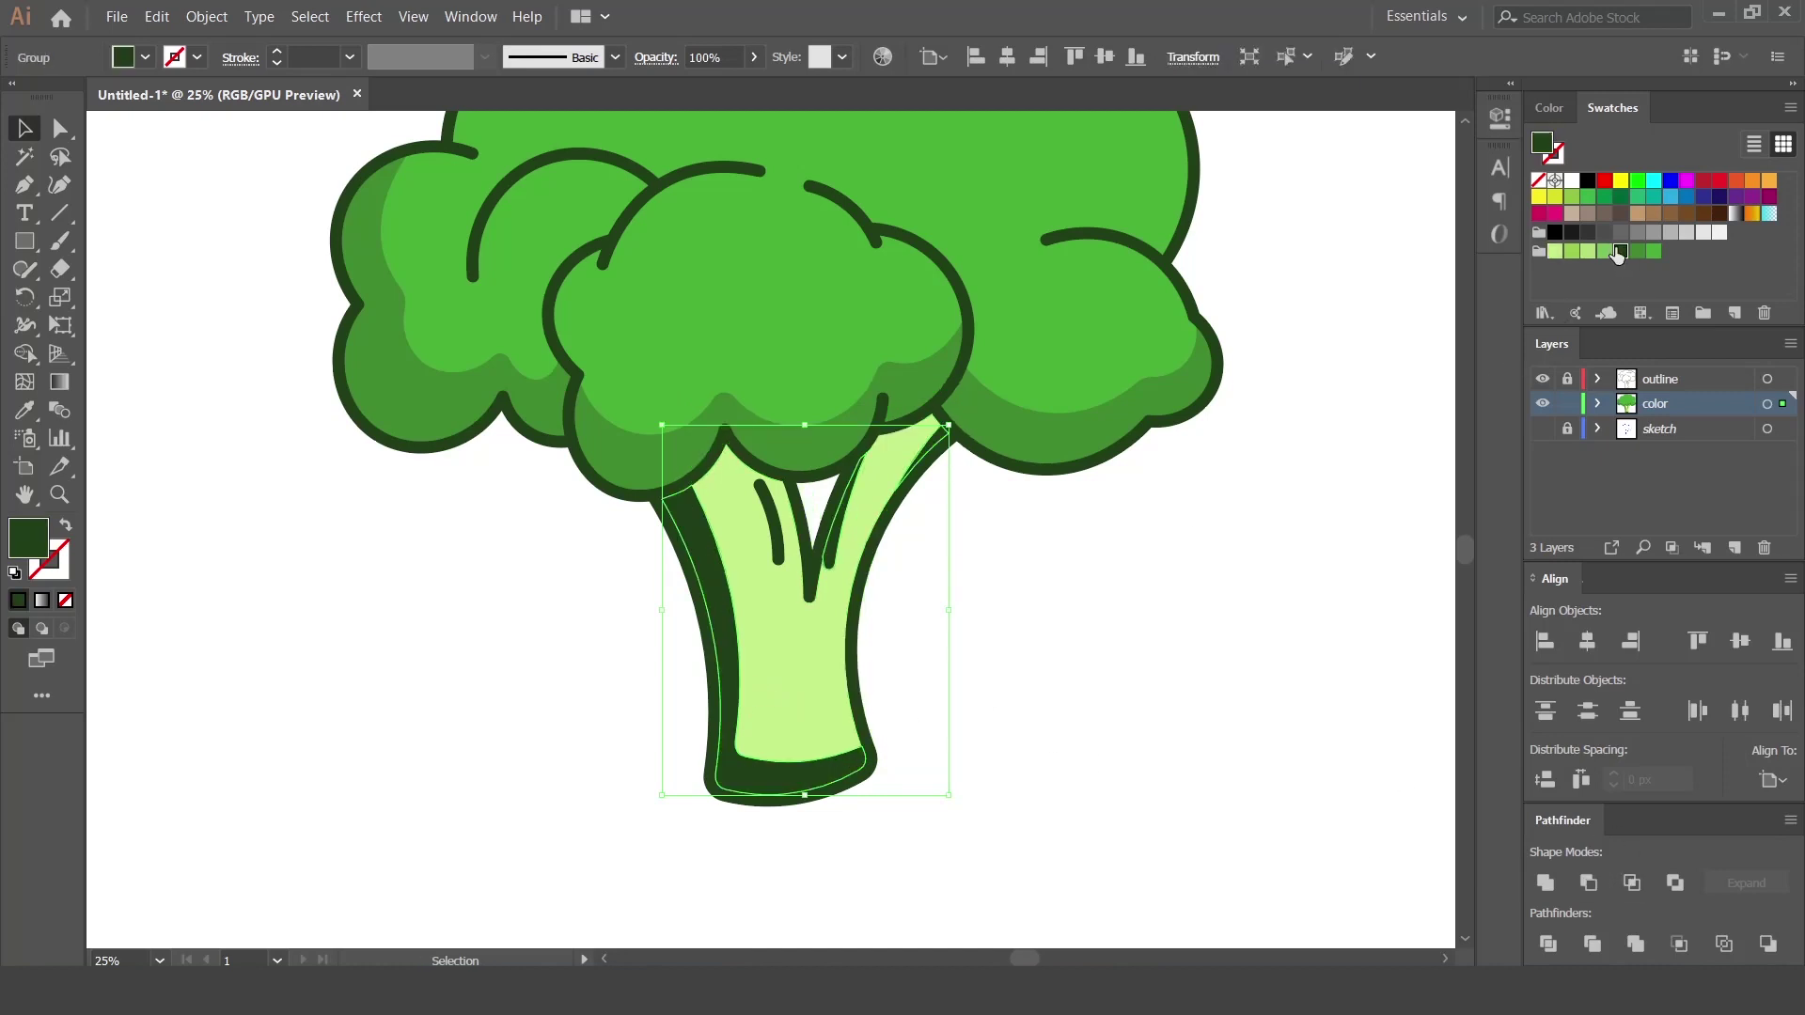
Ungroup the shading pieces and recolour the left strip and right sliver a light green.
right_click(837, 543)
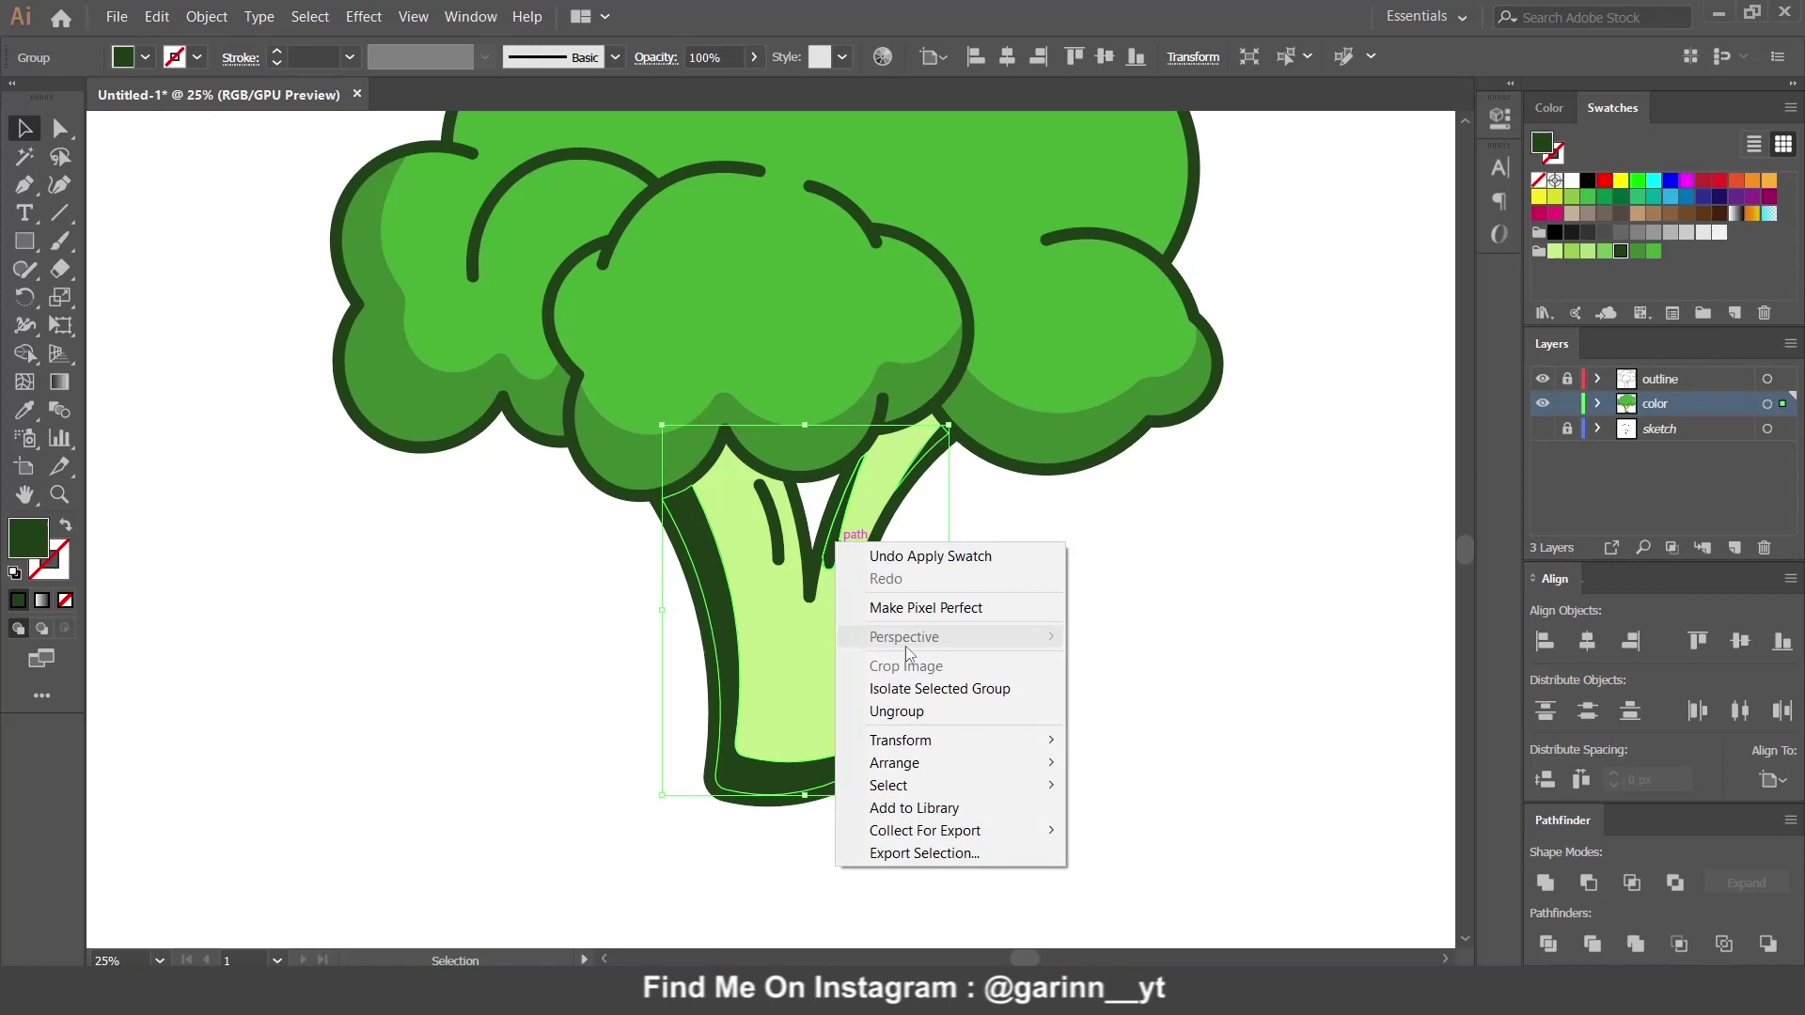
click(937, 709)
click(975, 662)
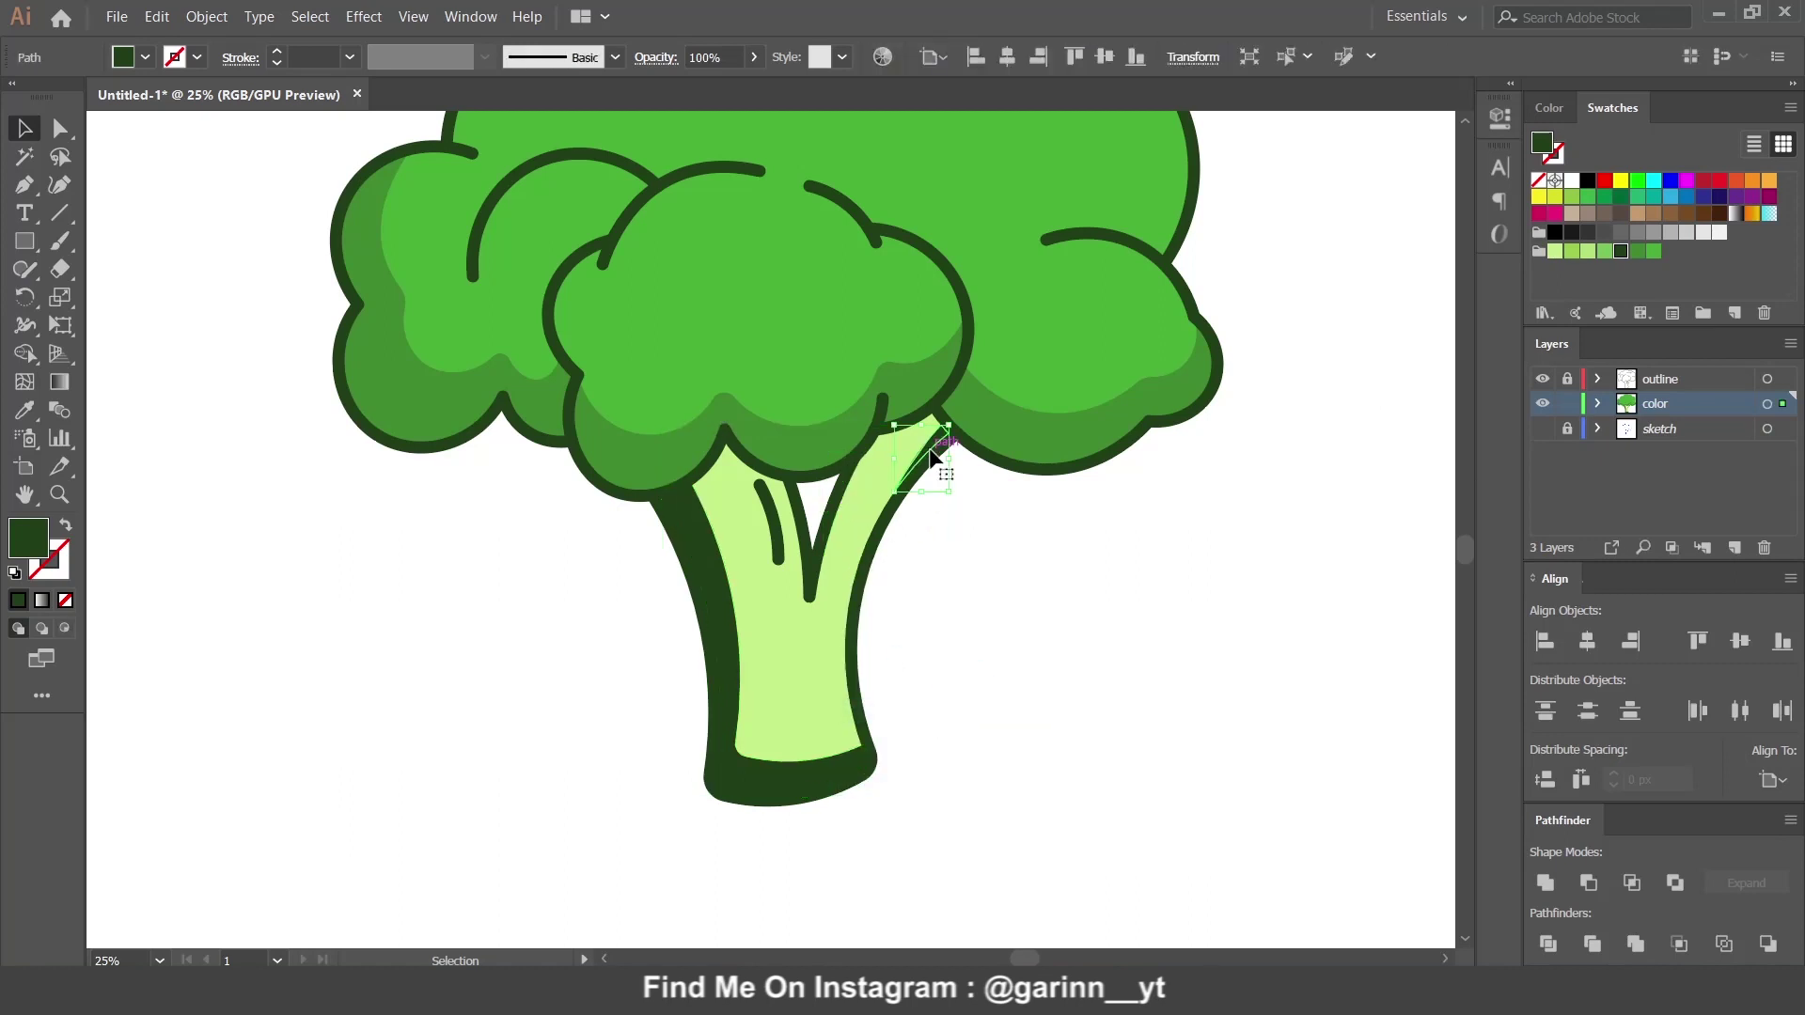
click(716, 612)
right_click(717, 612)
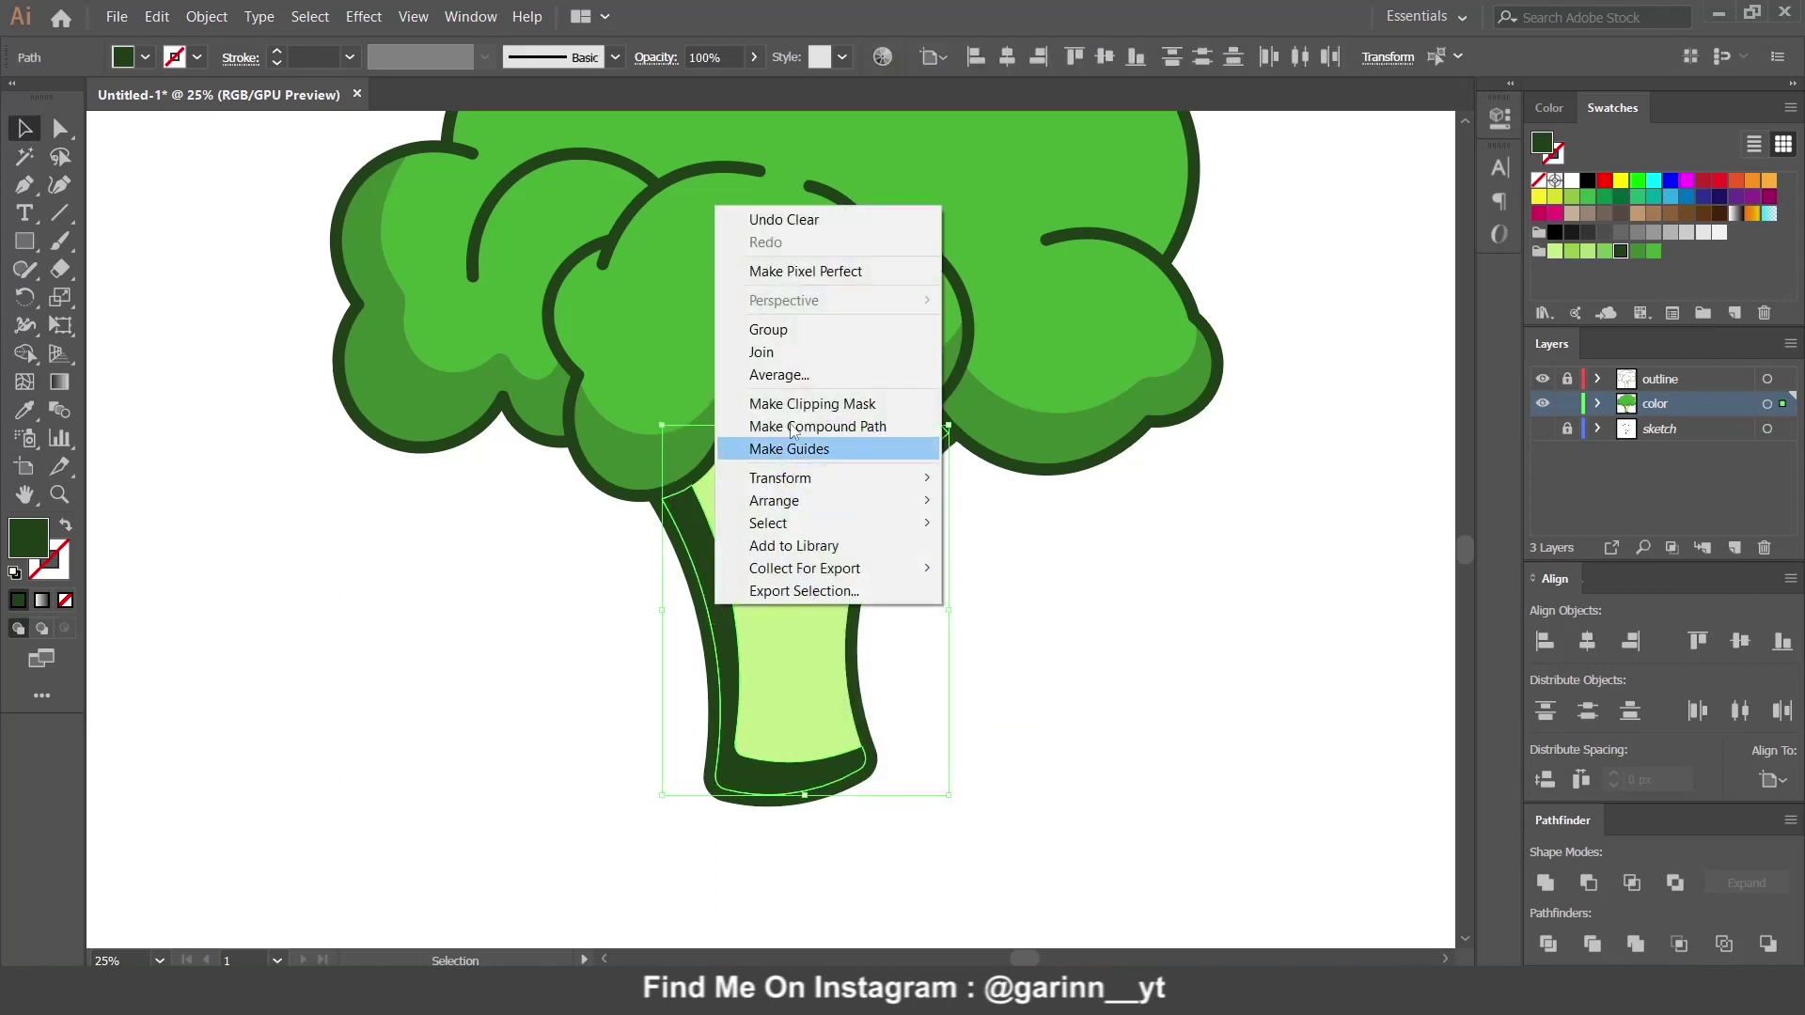
click(999, 541)
click(941, 456)
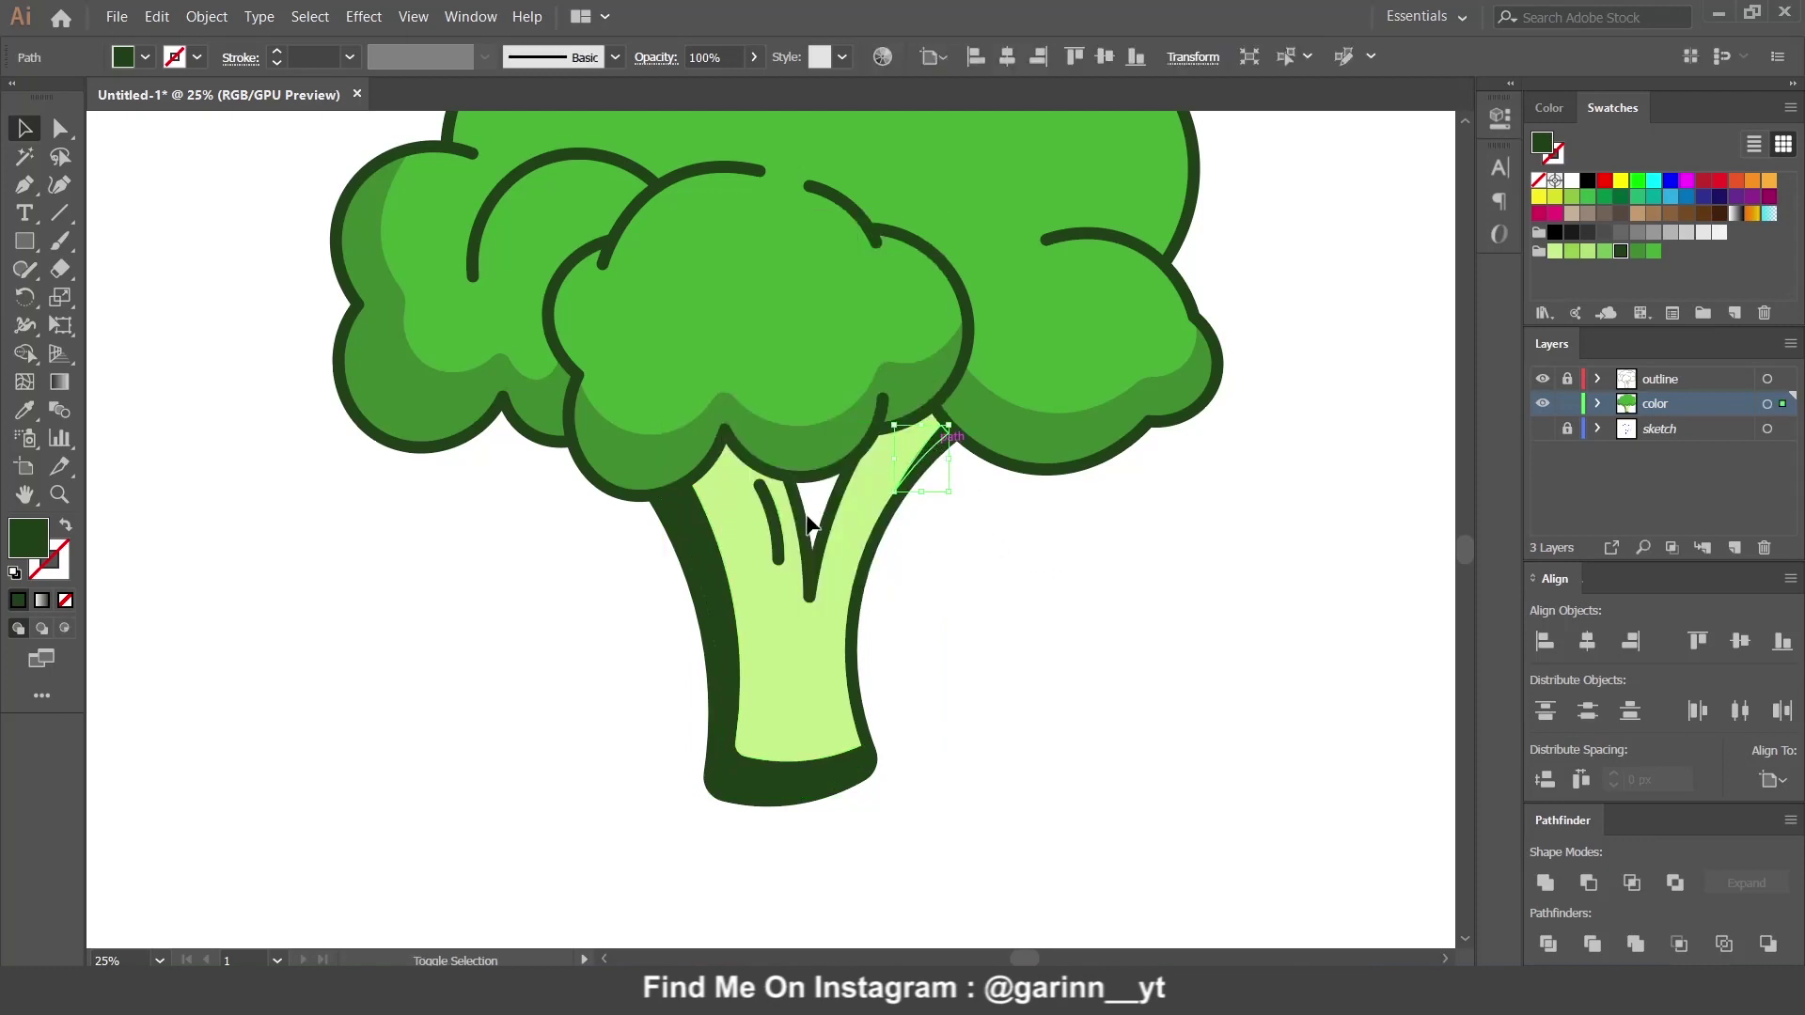
shift+click(719, 573)
click(1605, 252)
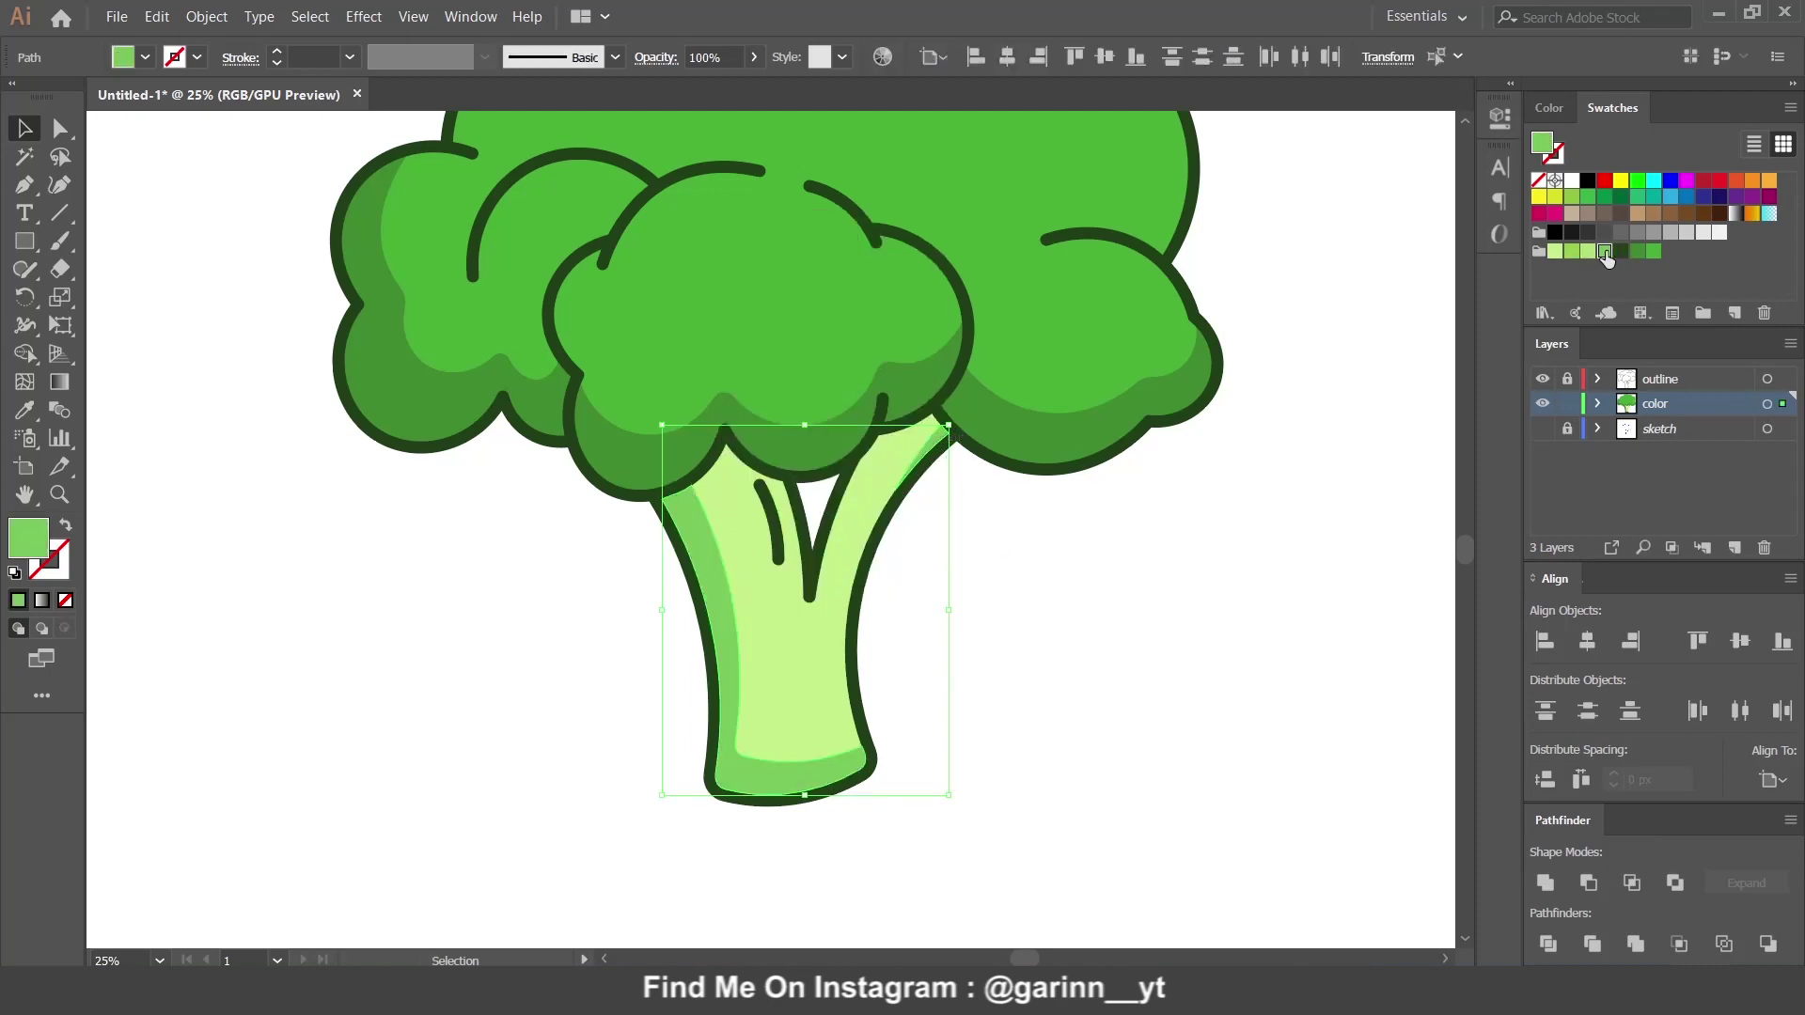
click(1572, 252)
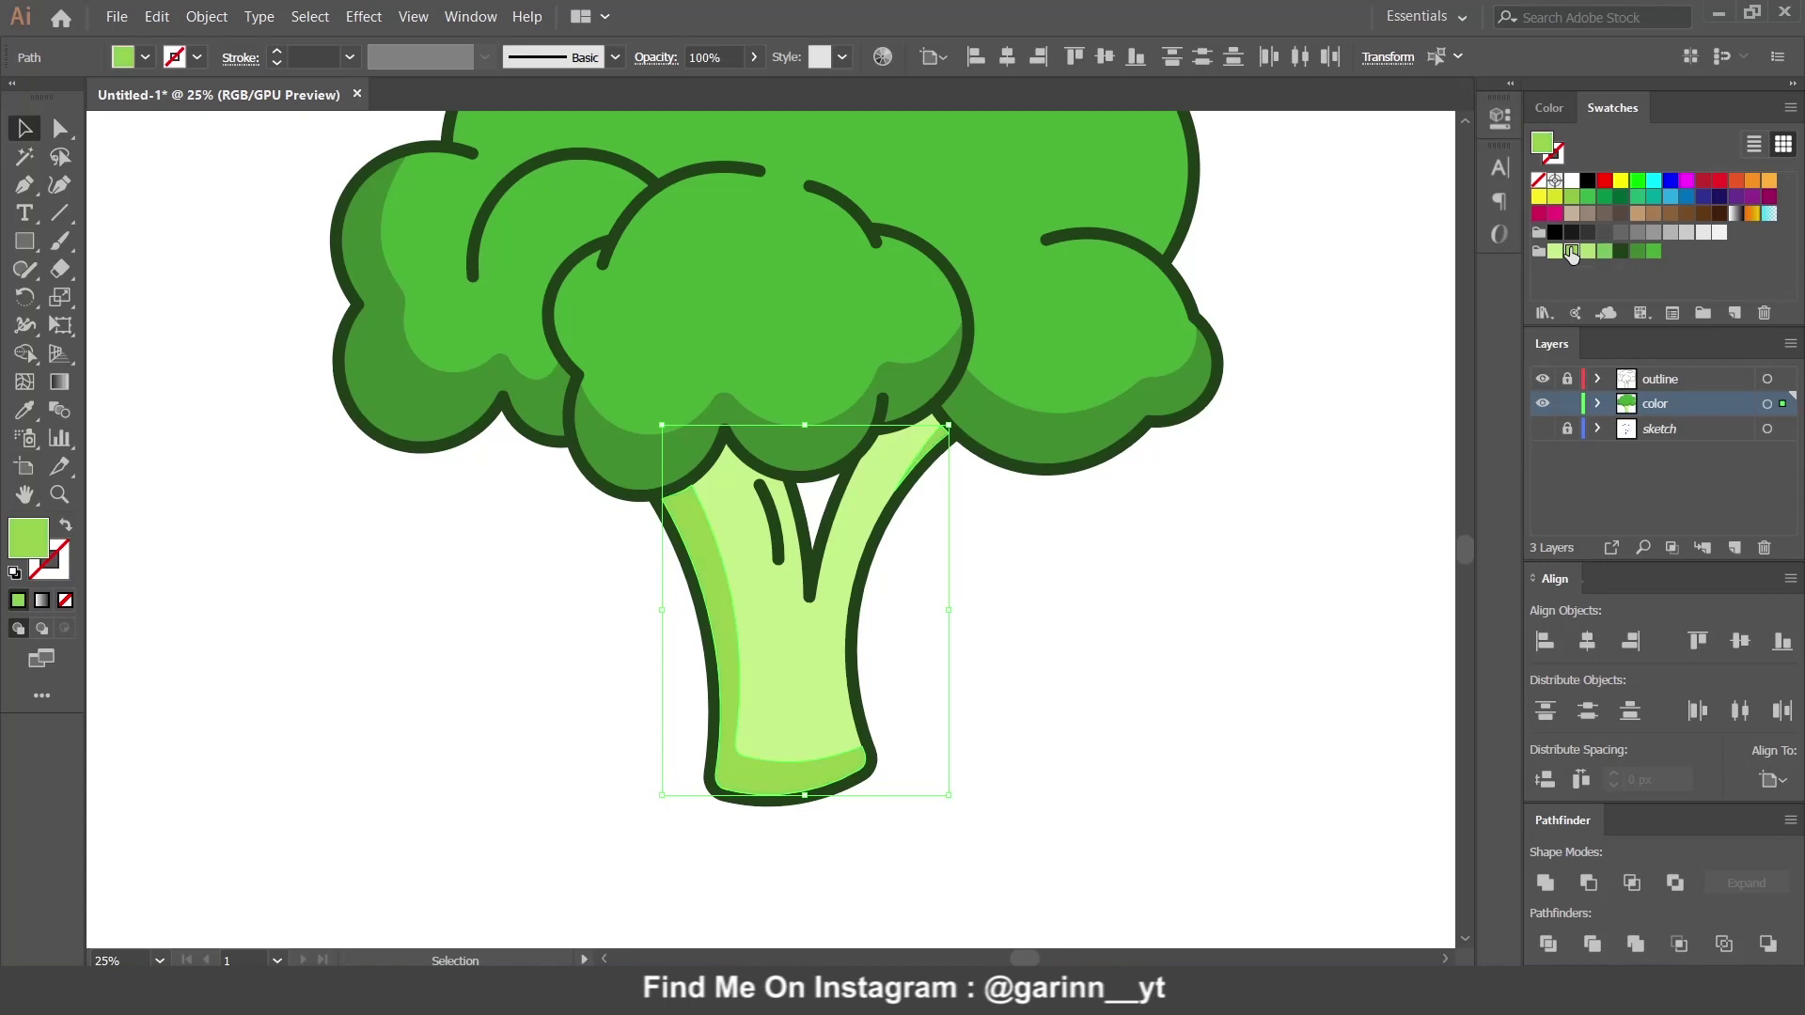
click(1049, 622)
drag(1003, 596, 1082, 807)
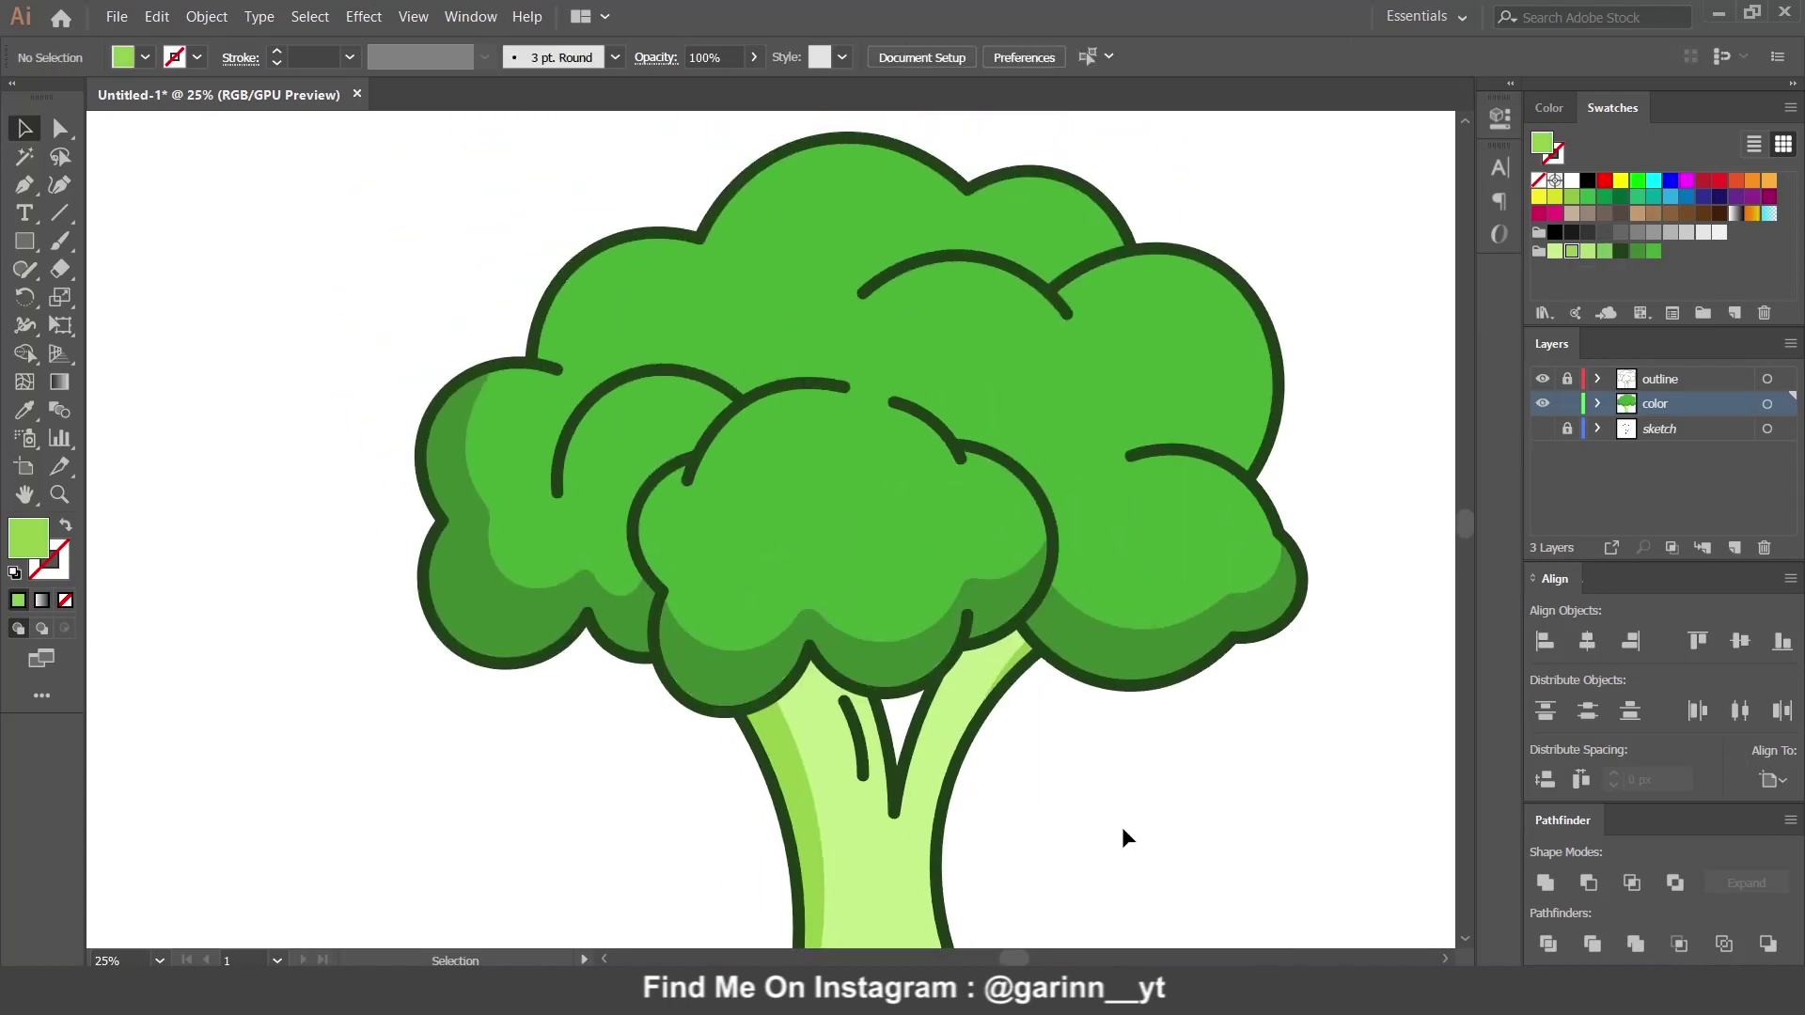
Draw a closed Pen-tool highlight shape along the upper-left floret's top edge.
key(ctrl+minus)
key(ctrl+minus)
key(ctrl+minus)
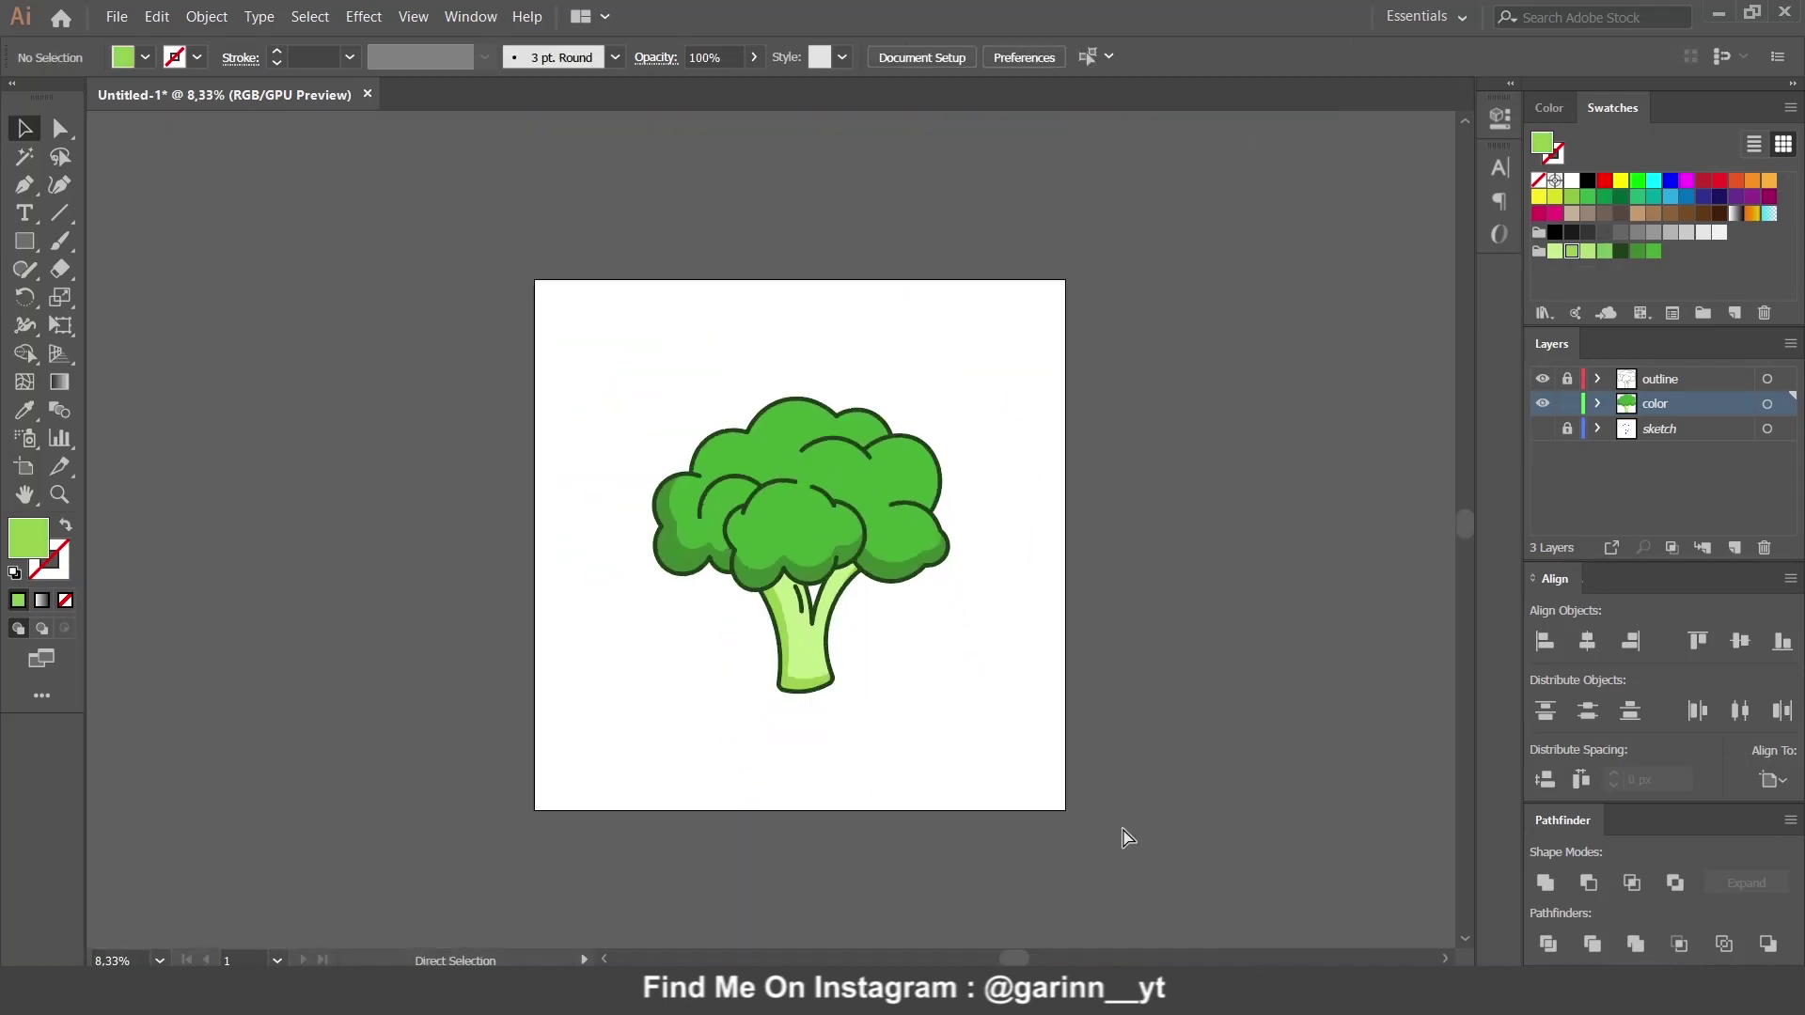
key(ctrl+plus)
key(ctrl+plus)
key(ctrl+plus)
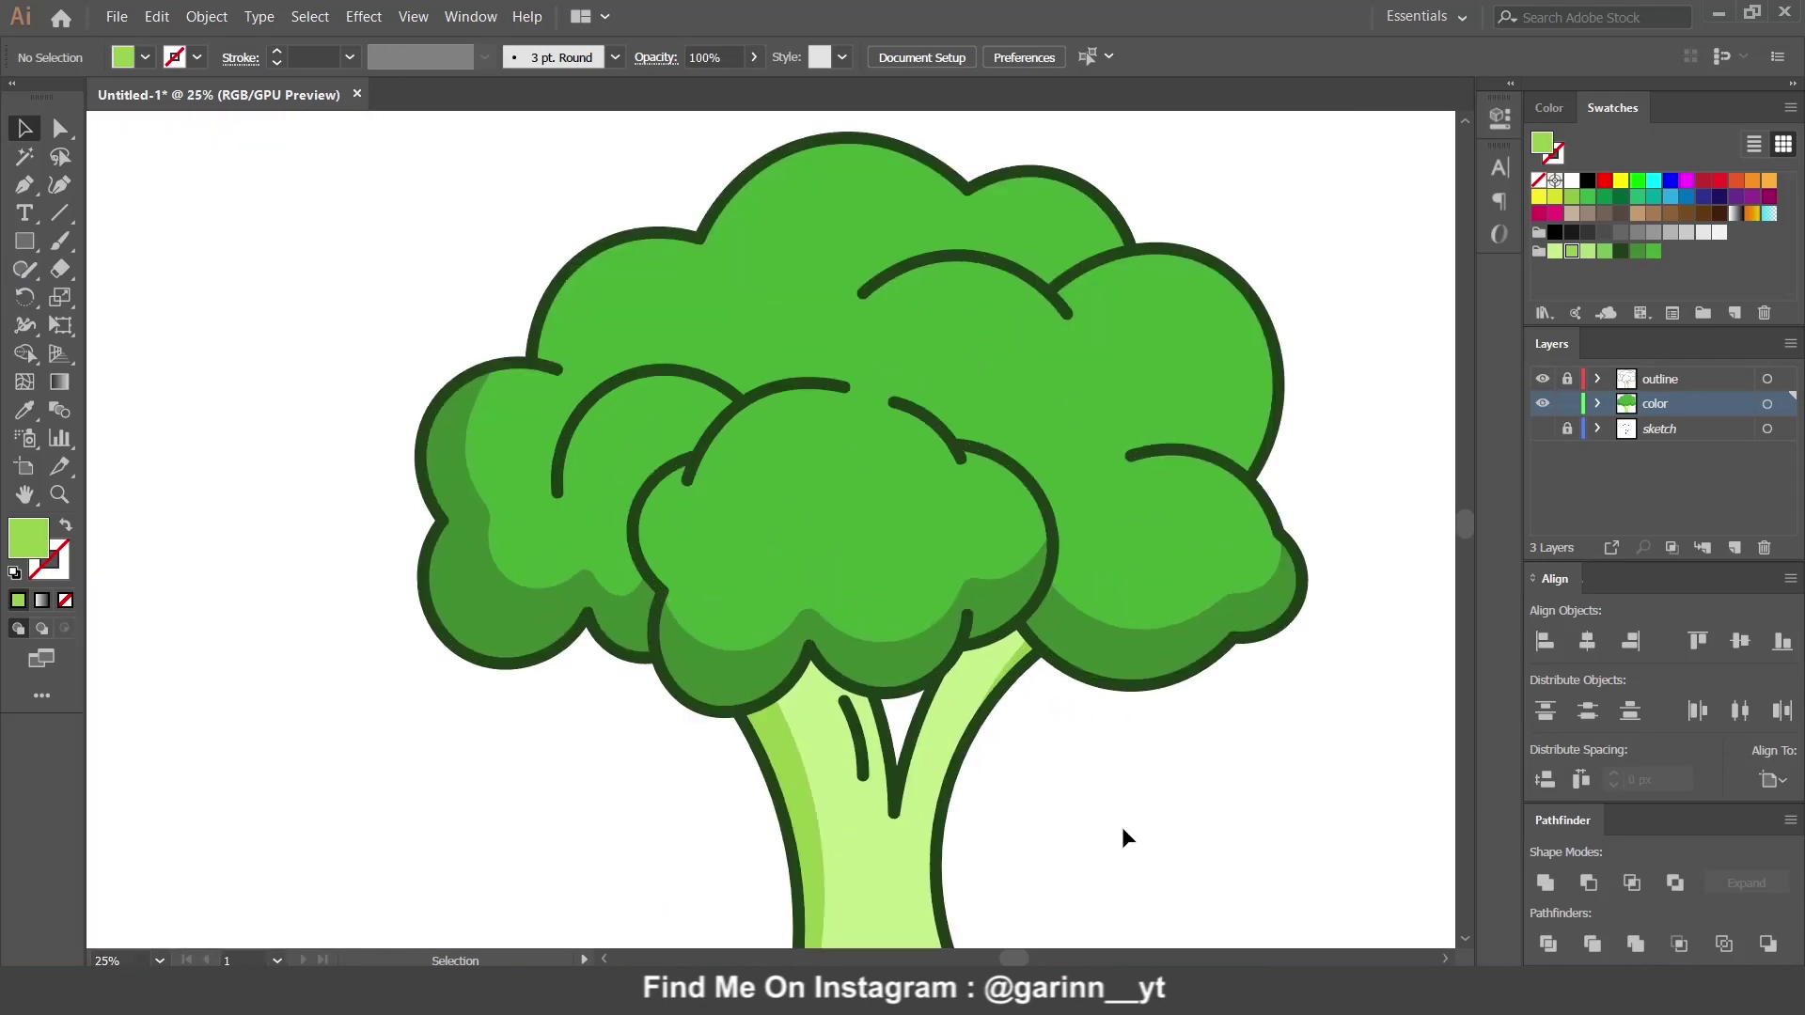
drag(960, 543, 925, 711)
click(27, 187)
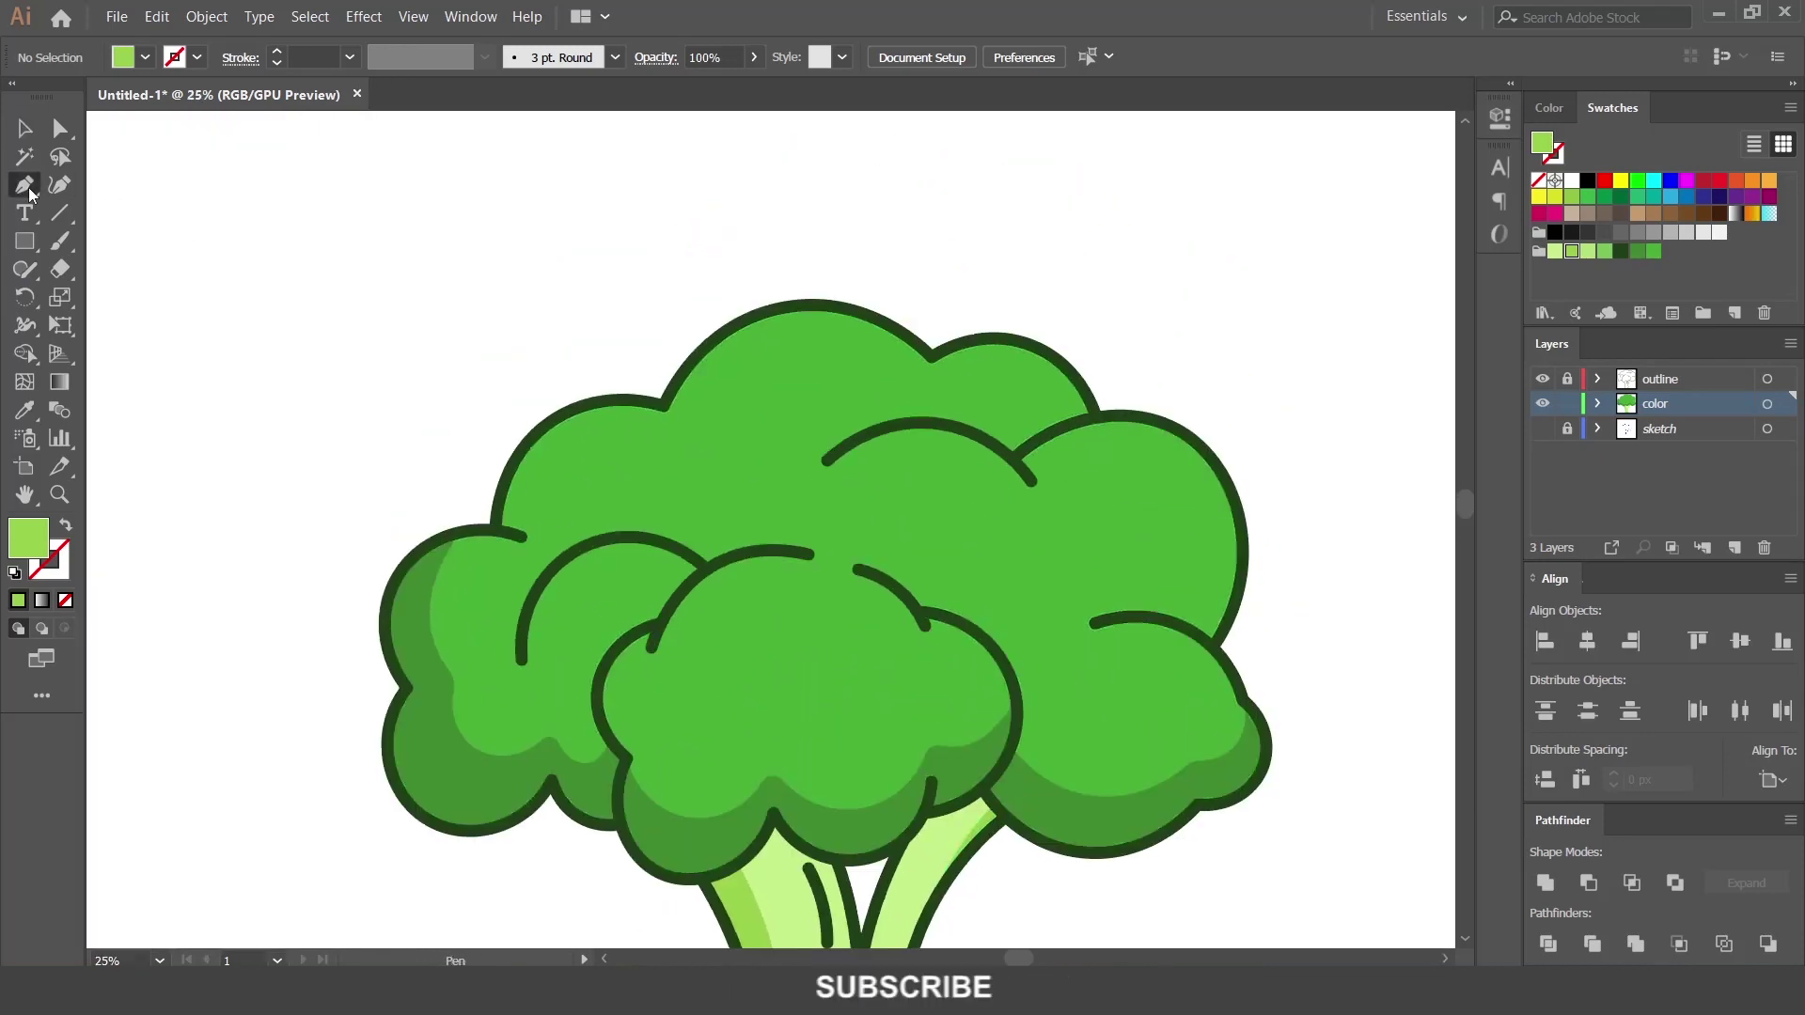
click(521, 662)
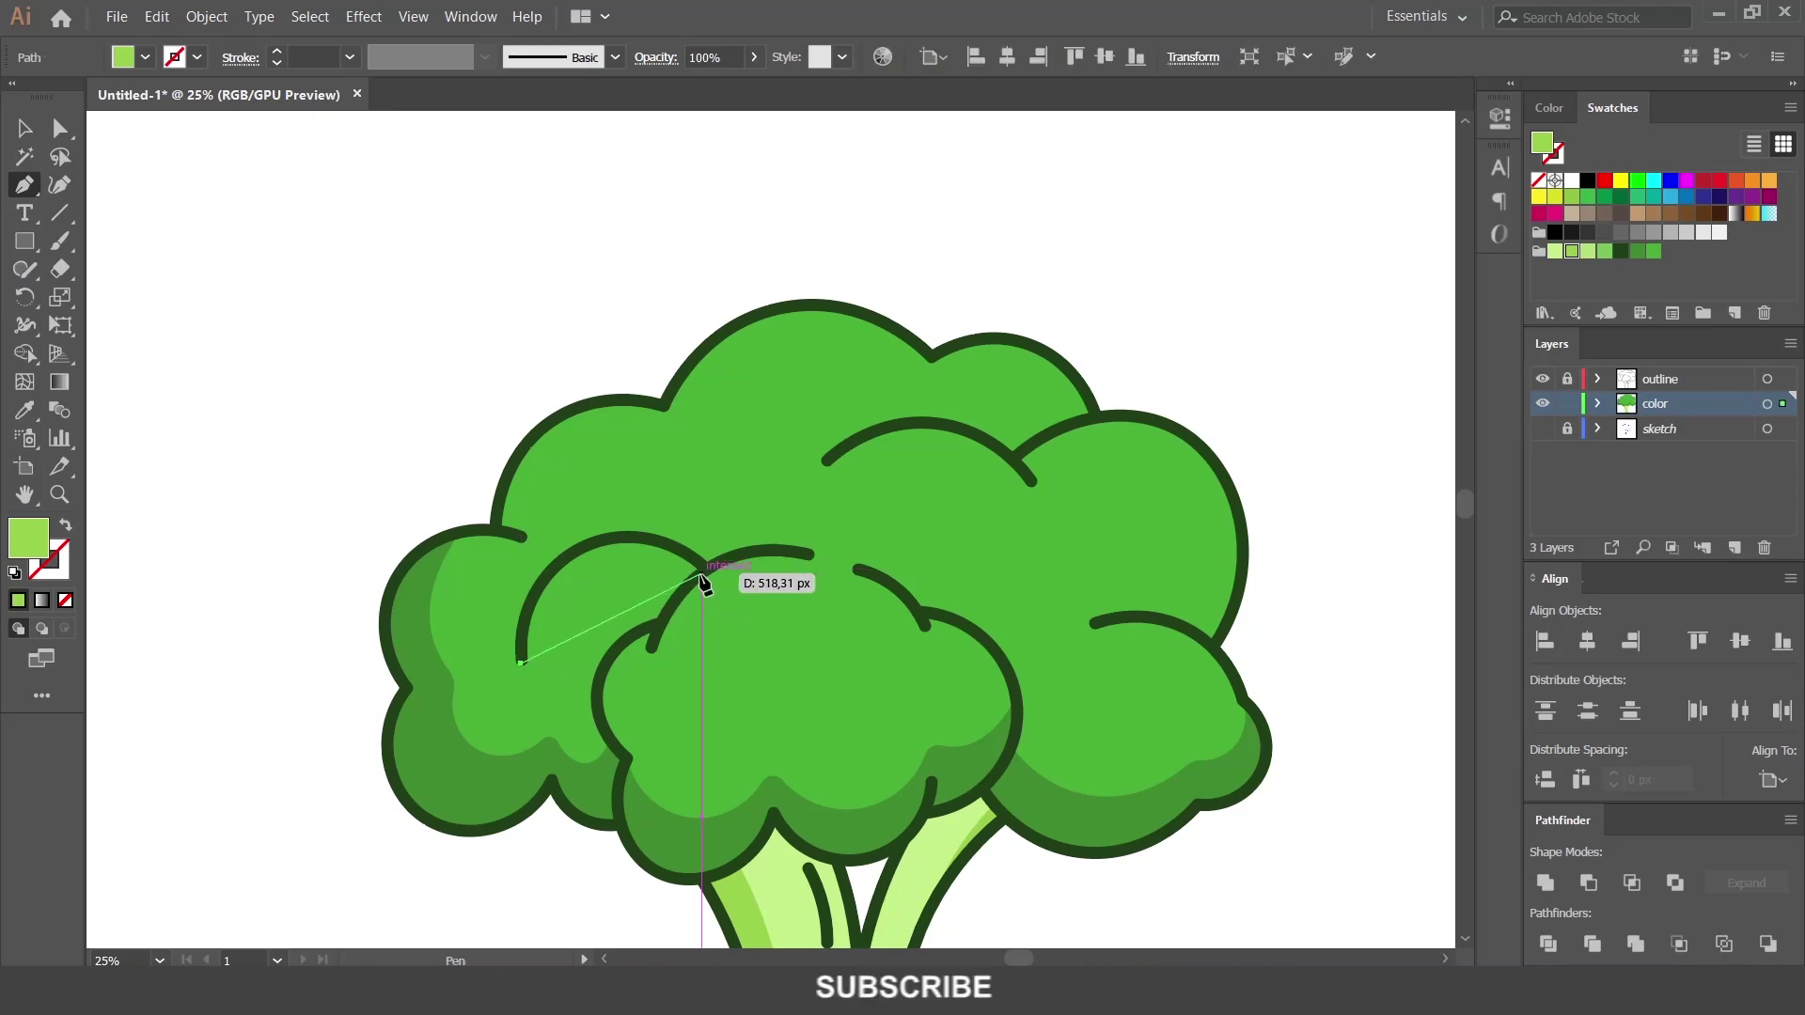
mouse_move(706, 574)
mouse_down()
mouse_move(577, 626)
mouse_move(564, 480)
mouse_move(431, 516)
mouse_up()
scroll(588, 611, up, 1)
scroll(592, 577, up, 1)
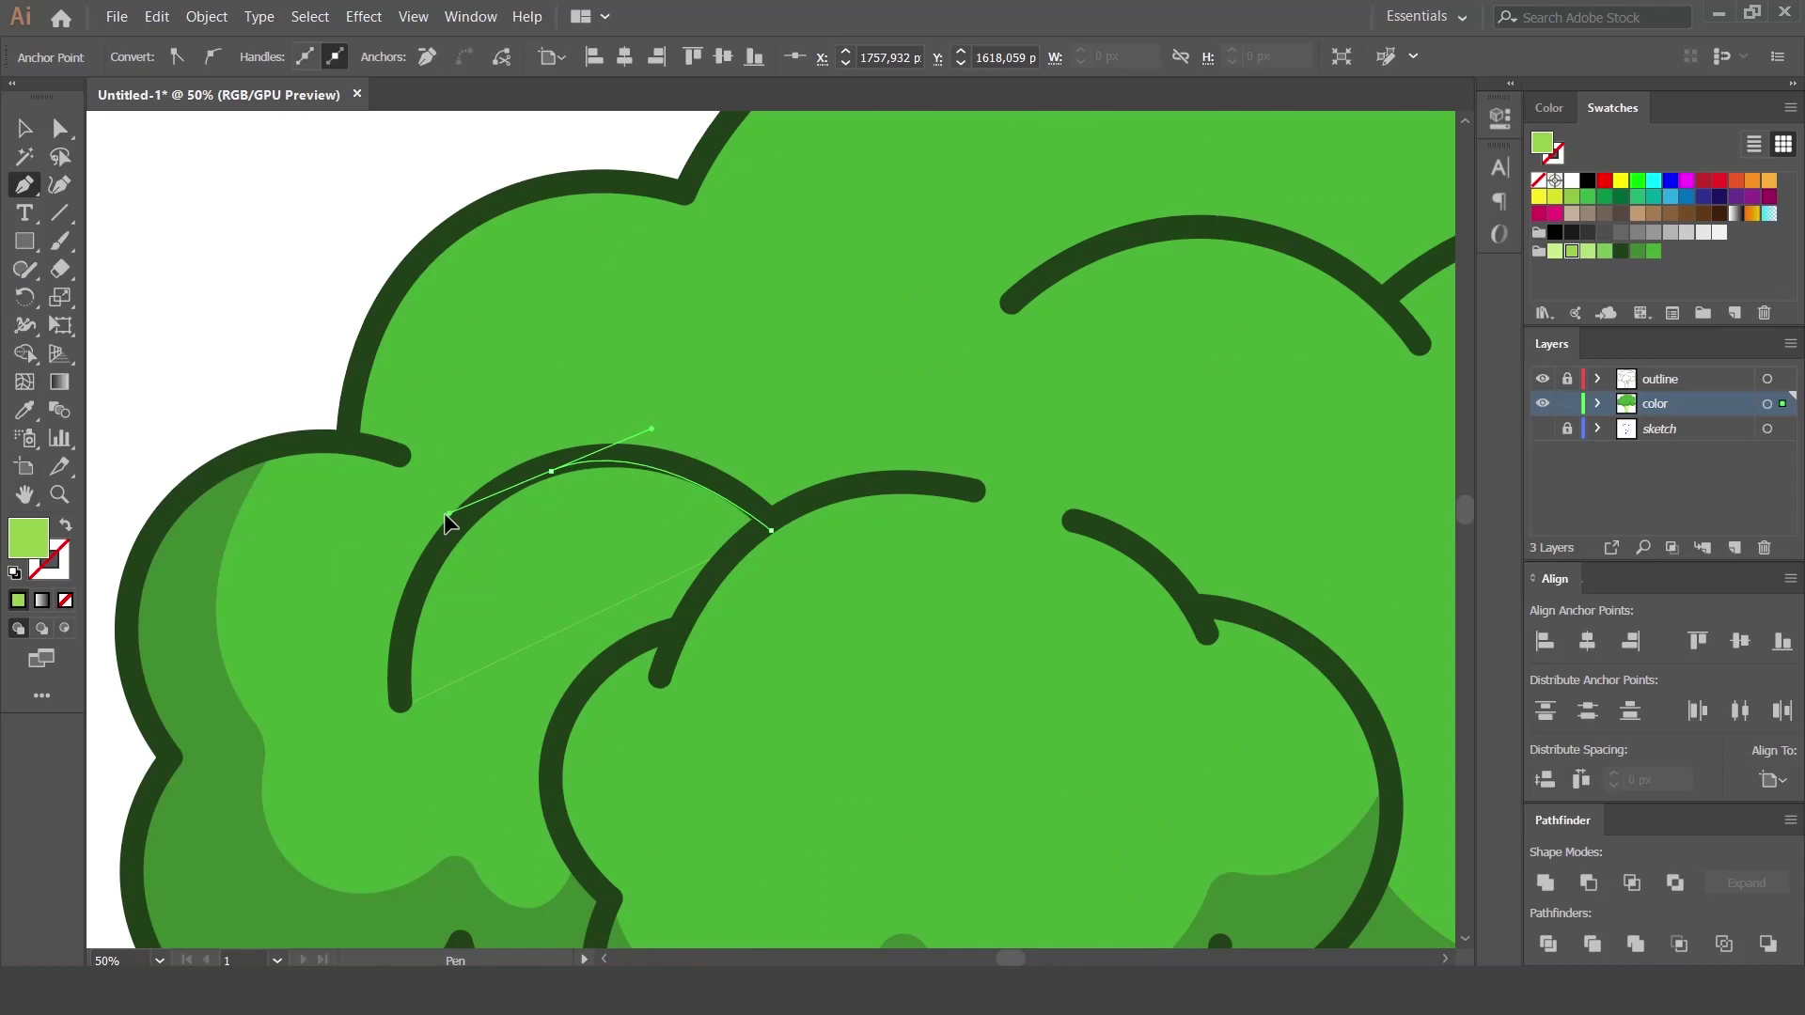
drag(400, 708, 402, 827)
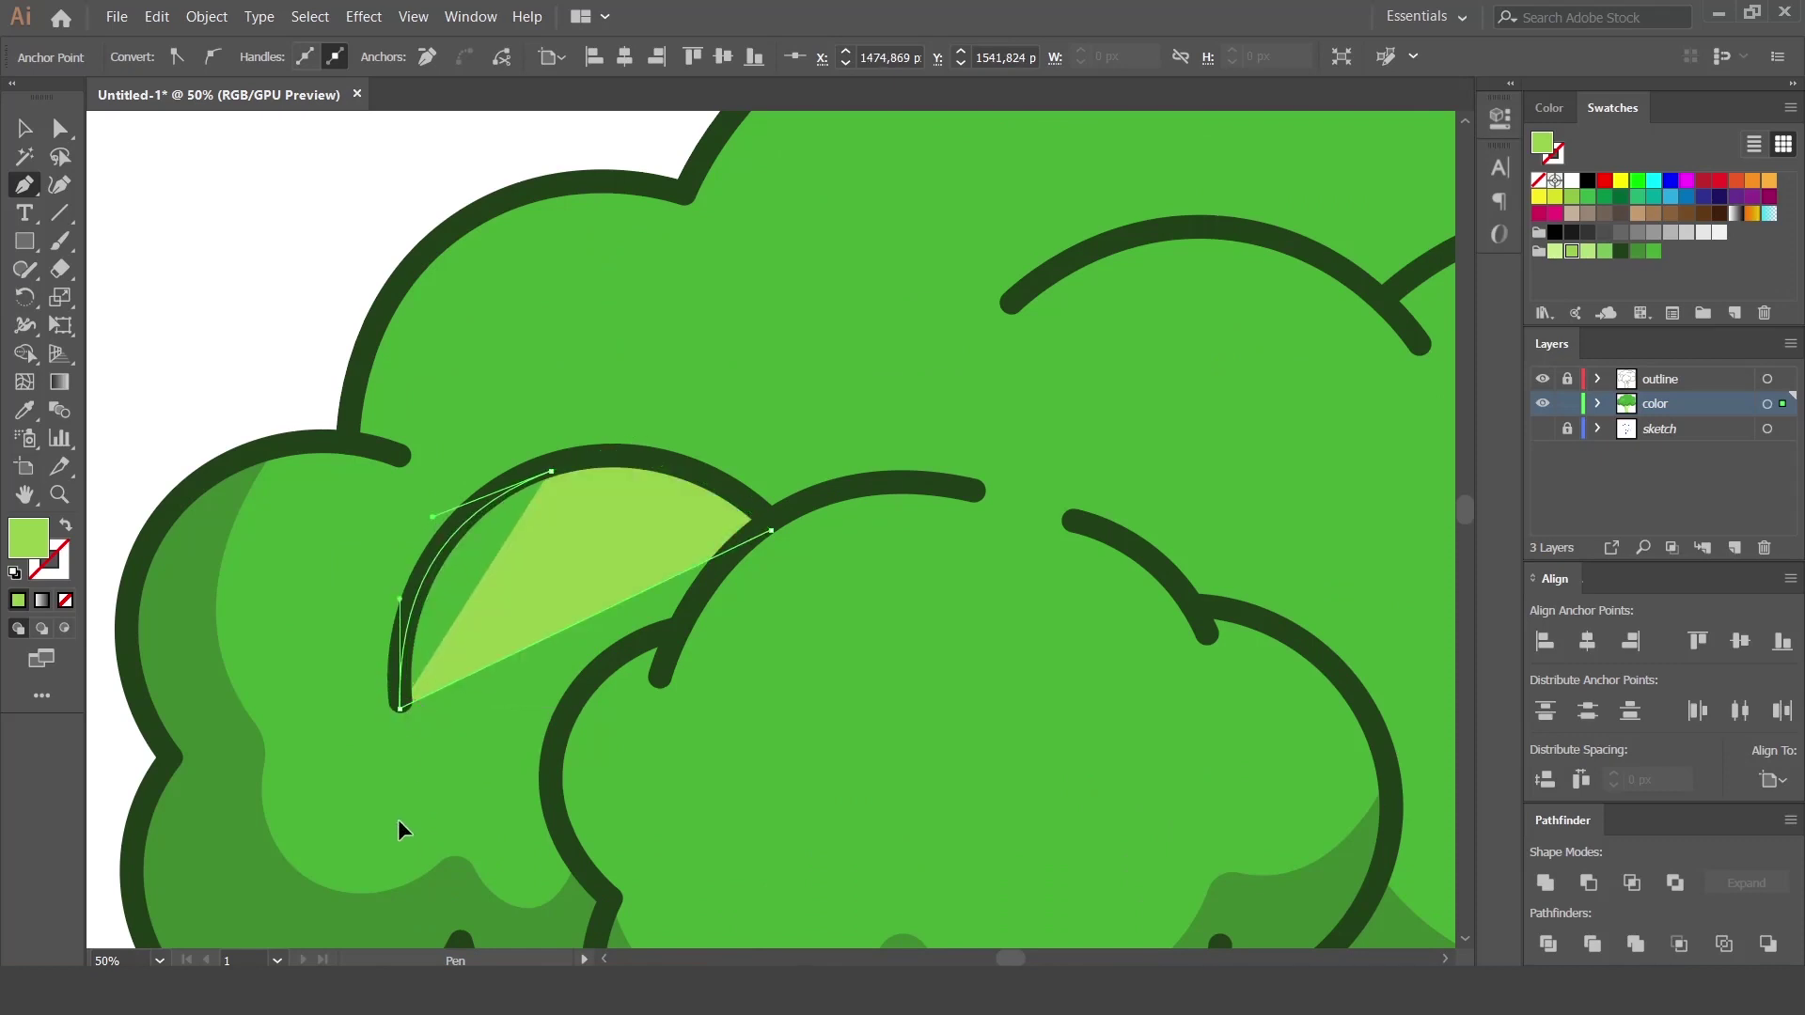
key(v)
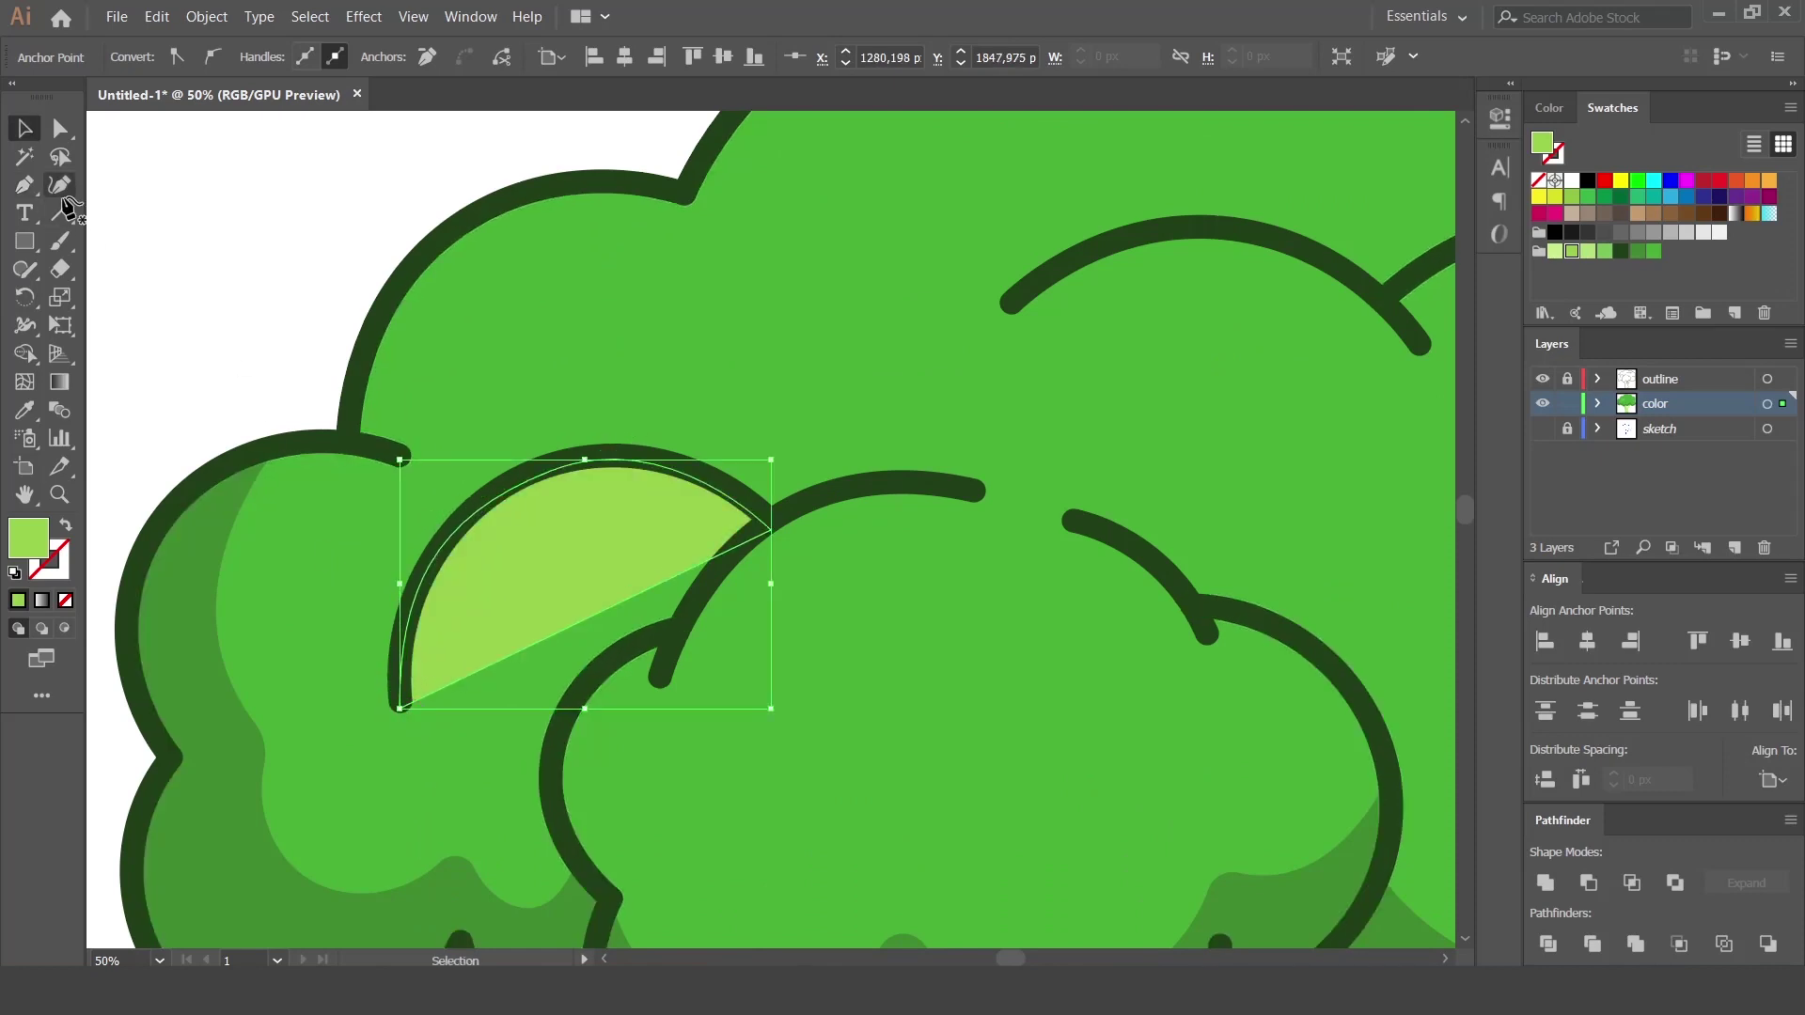
Bend the highlight's inner edge into a crescent with the Curvature tool.
click(62, 194)
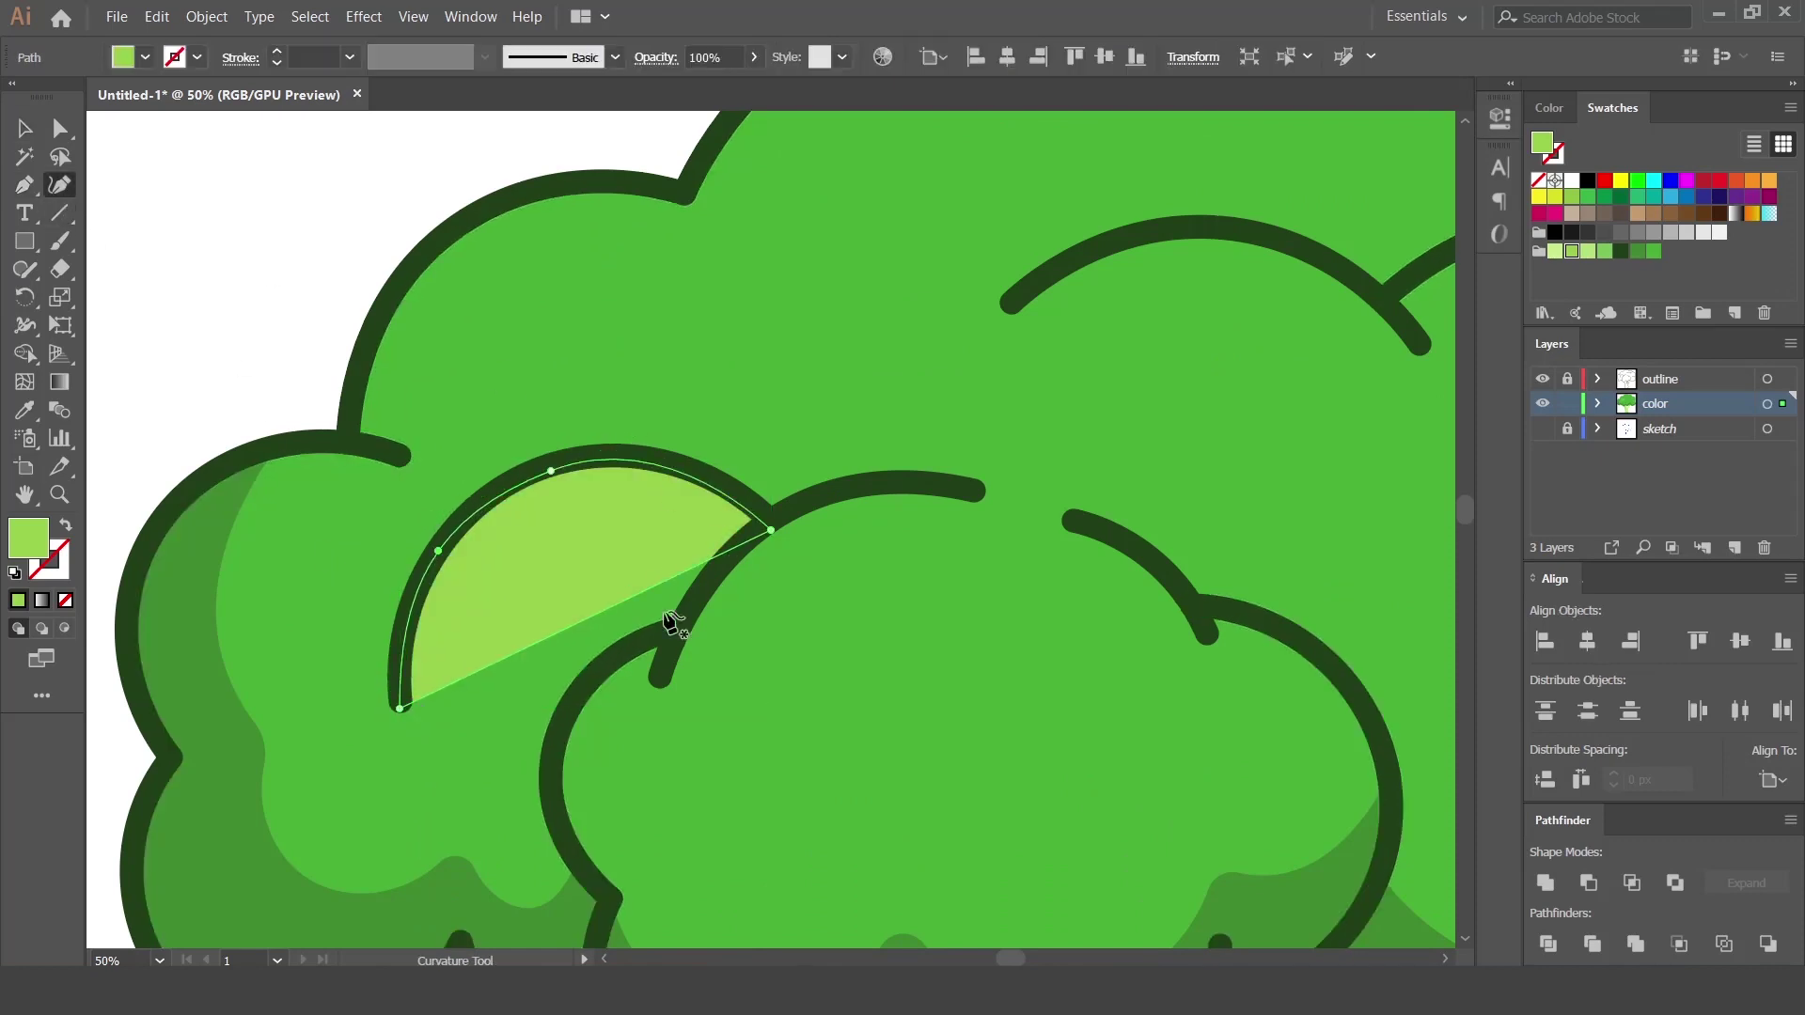
click(551, 529)
ctrl+click(629, 598)
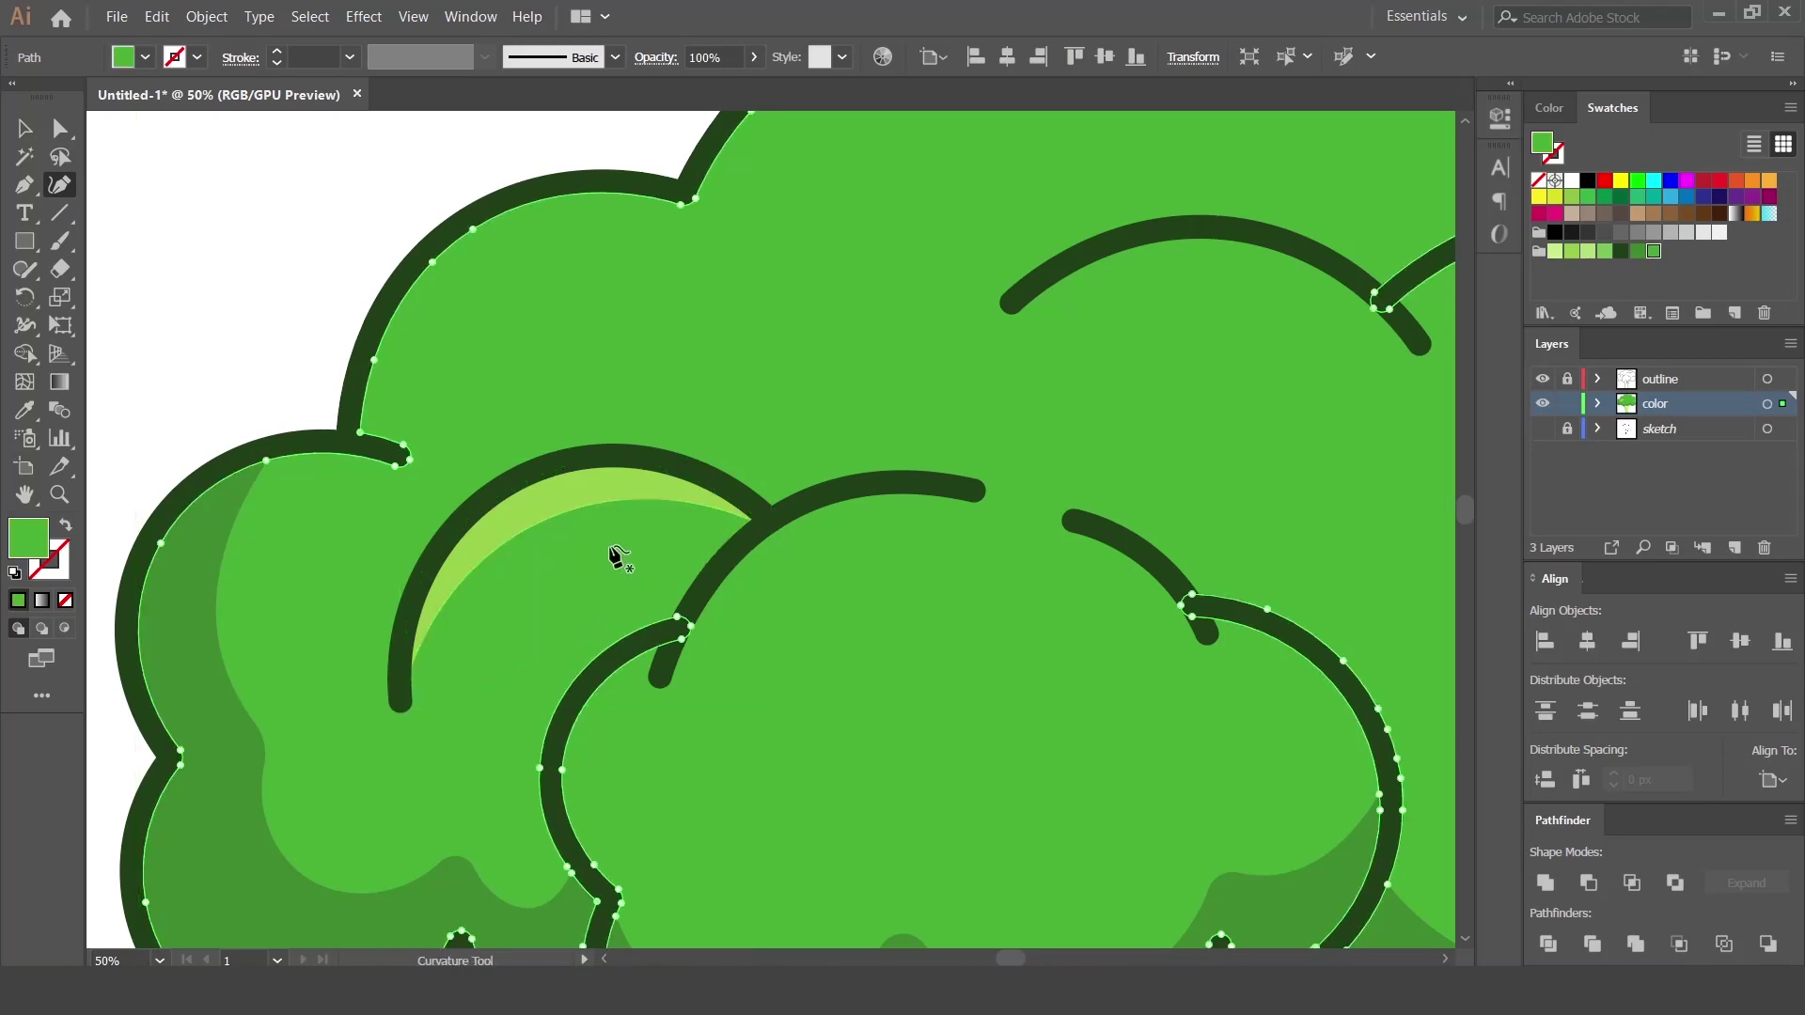
key(v)
Fill the crescent with a light green swatch, comparing several greens before settling.
click(532, 506)
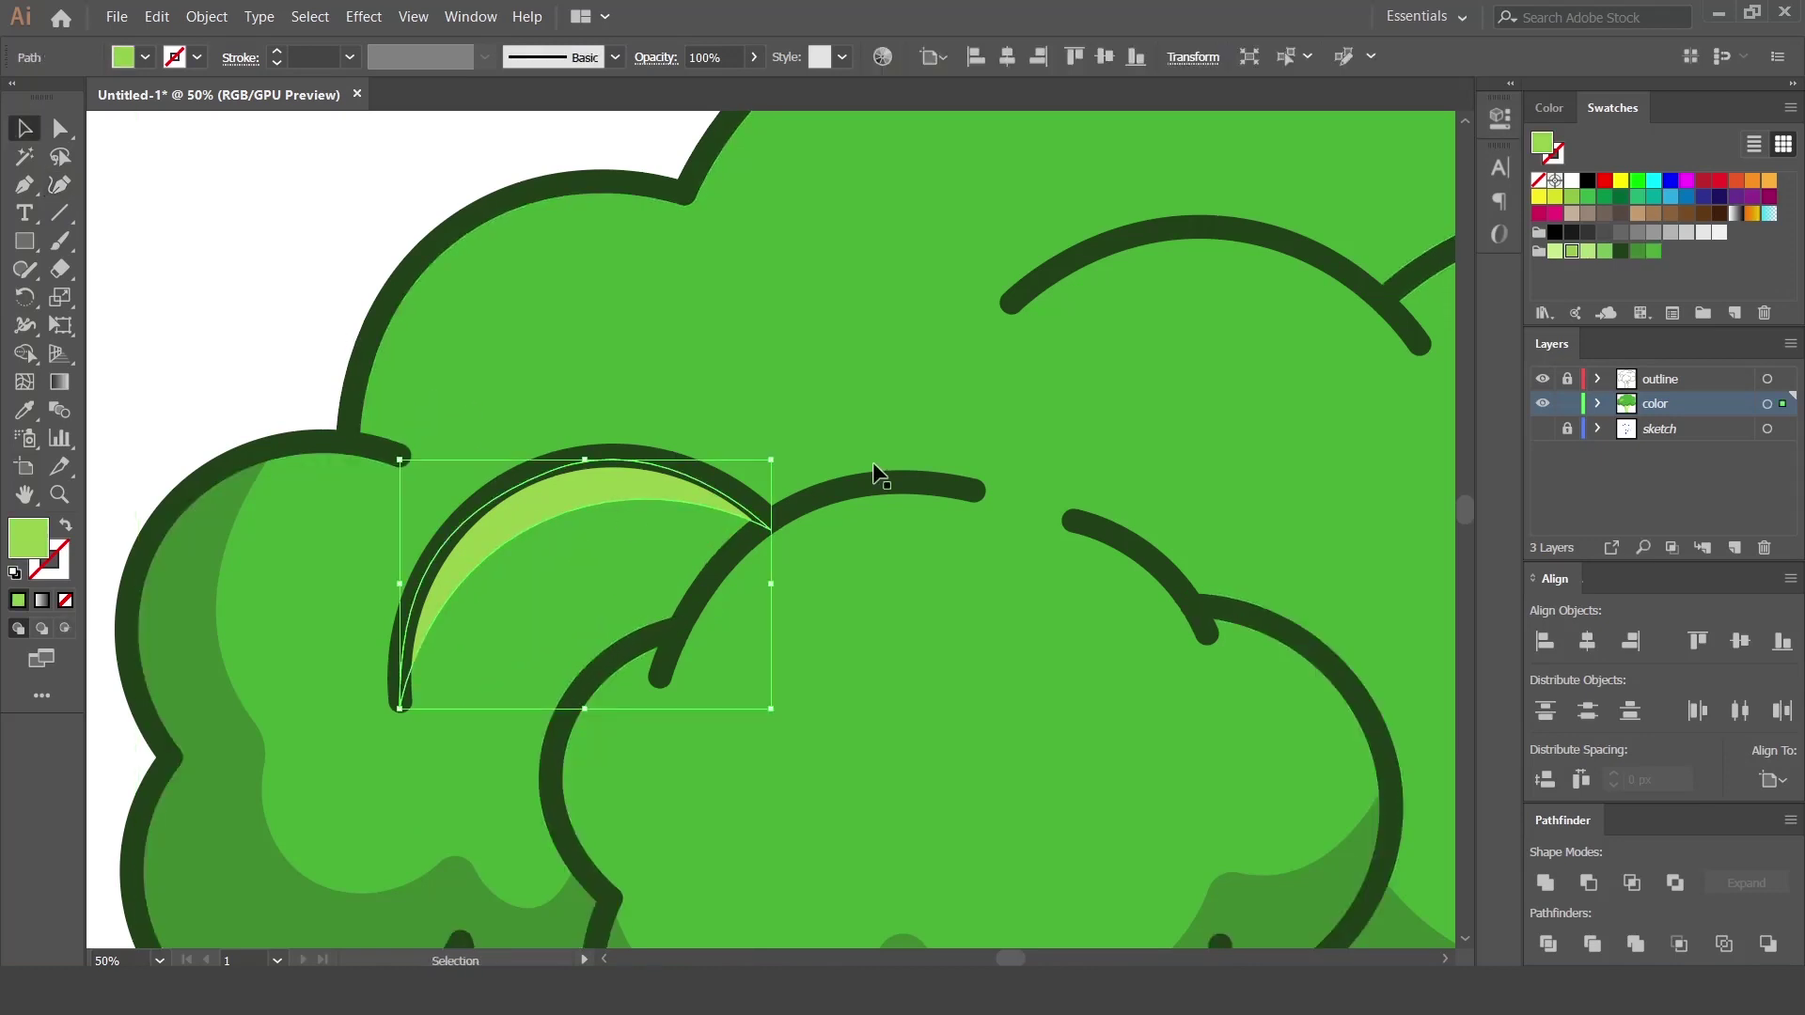
click(1588, 252)
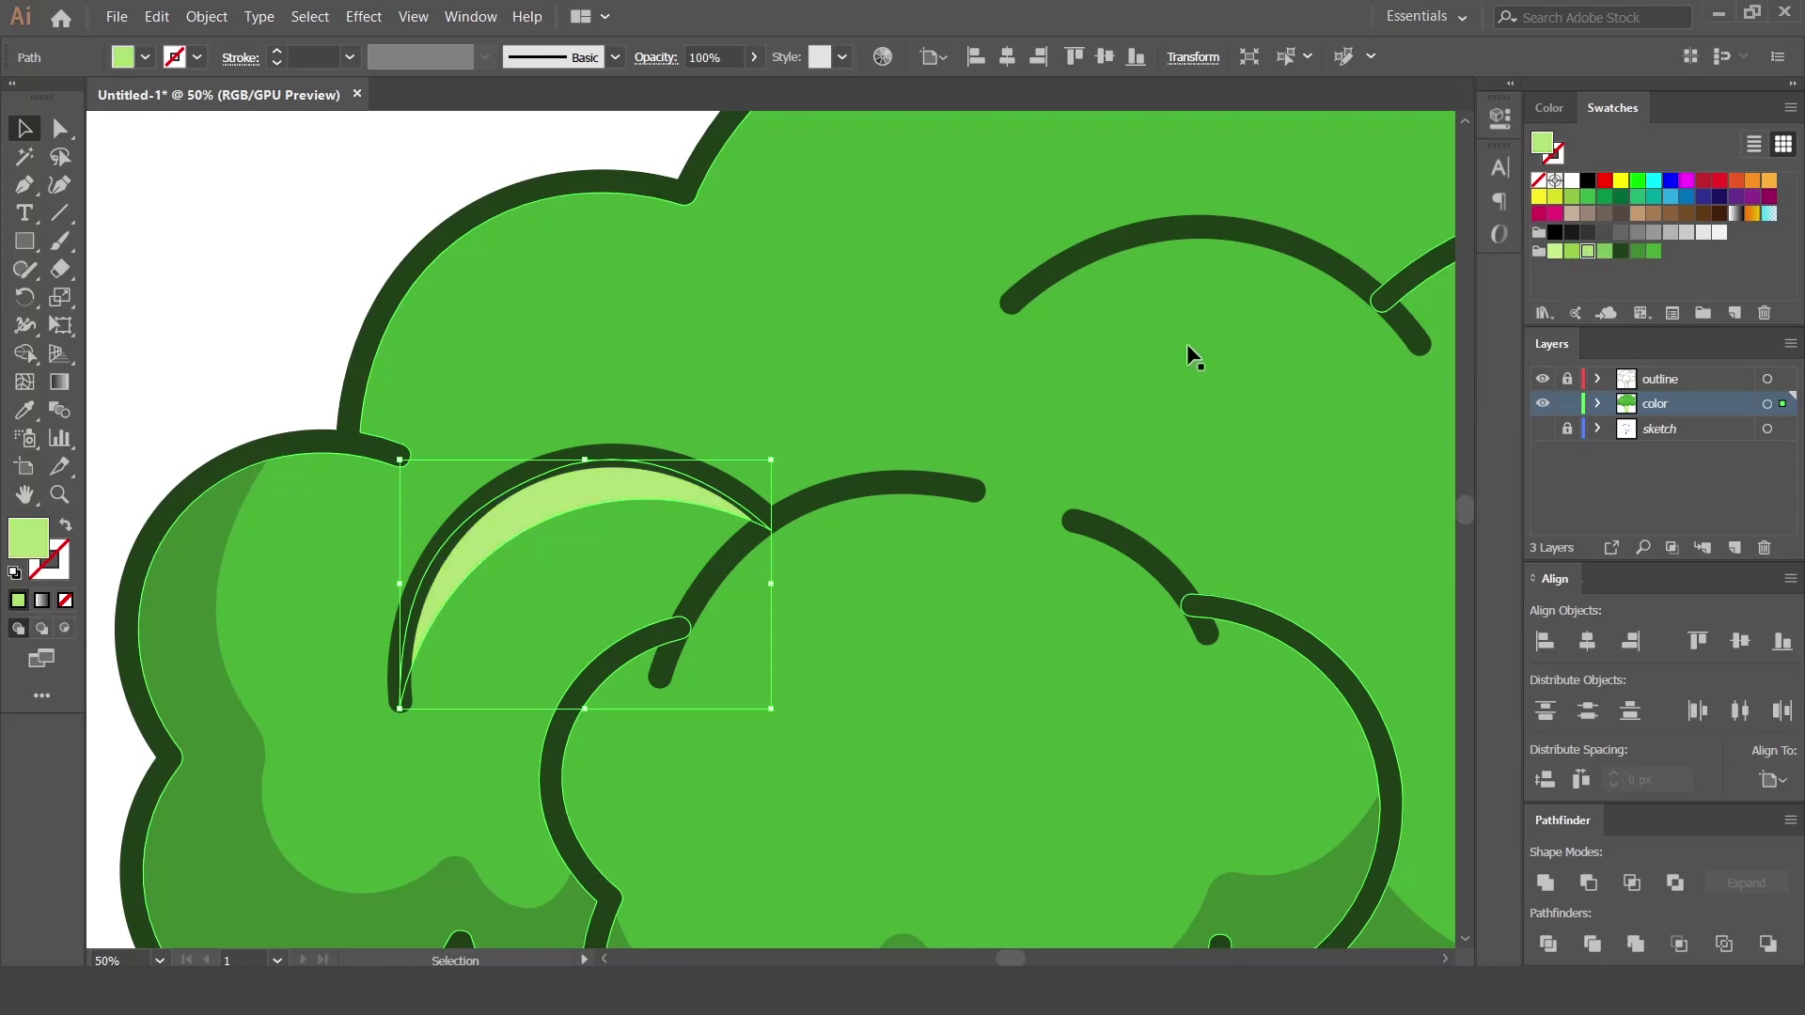
click(1571, 254)
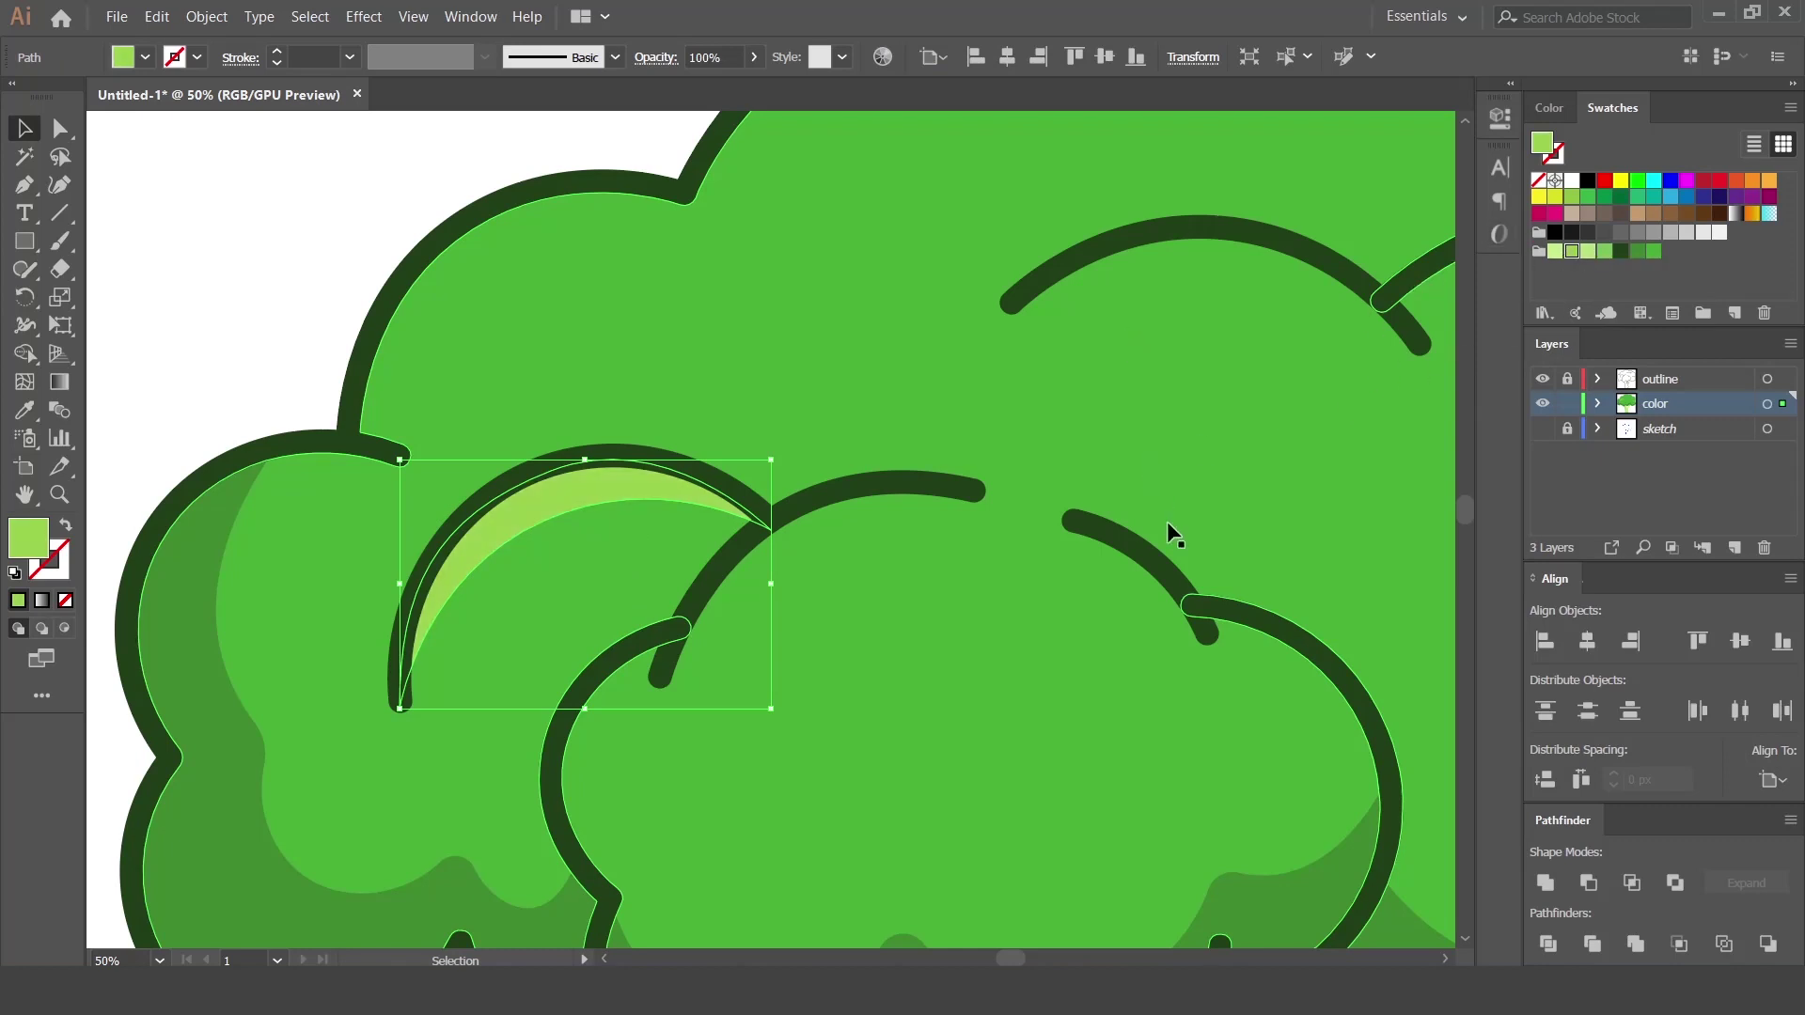
click(1555, 252)
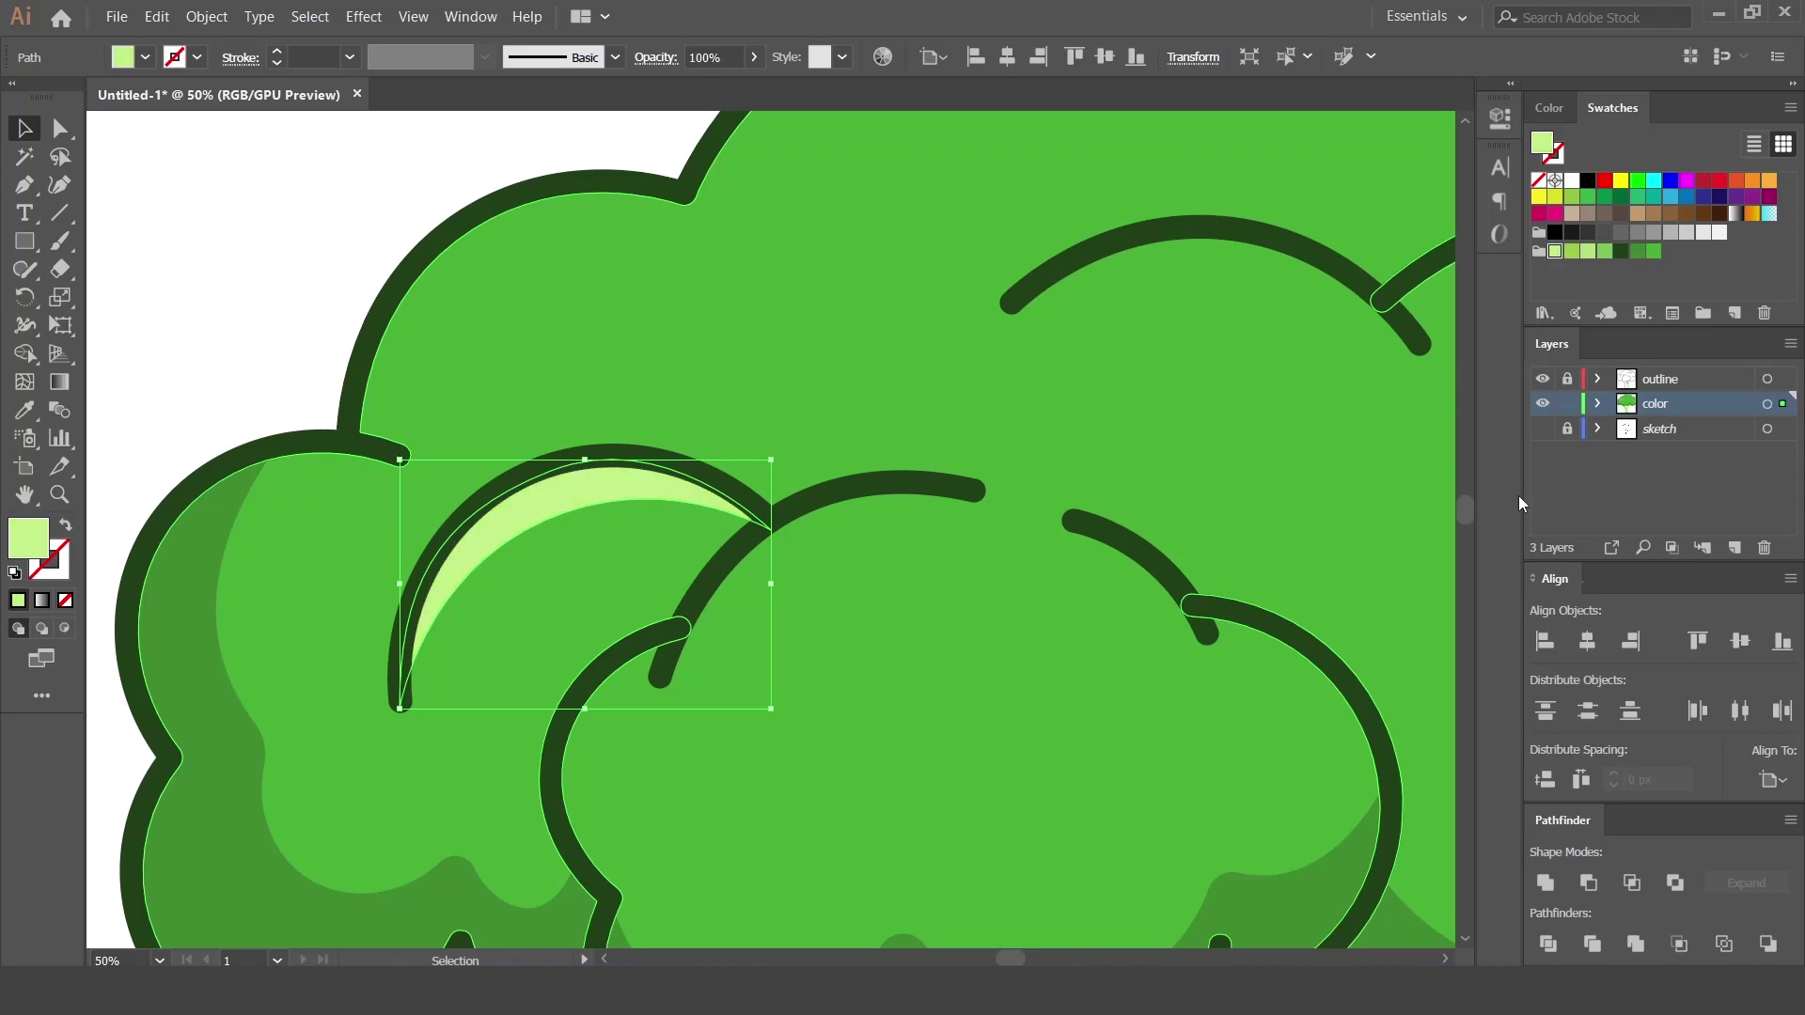
key(ctrl+minus)
key(ctrl+minus)
key(ctrl+minus)
click(1363, 425)
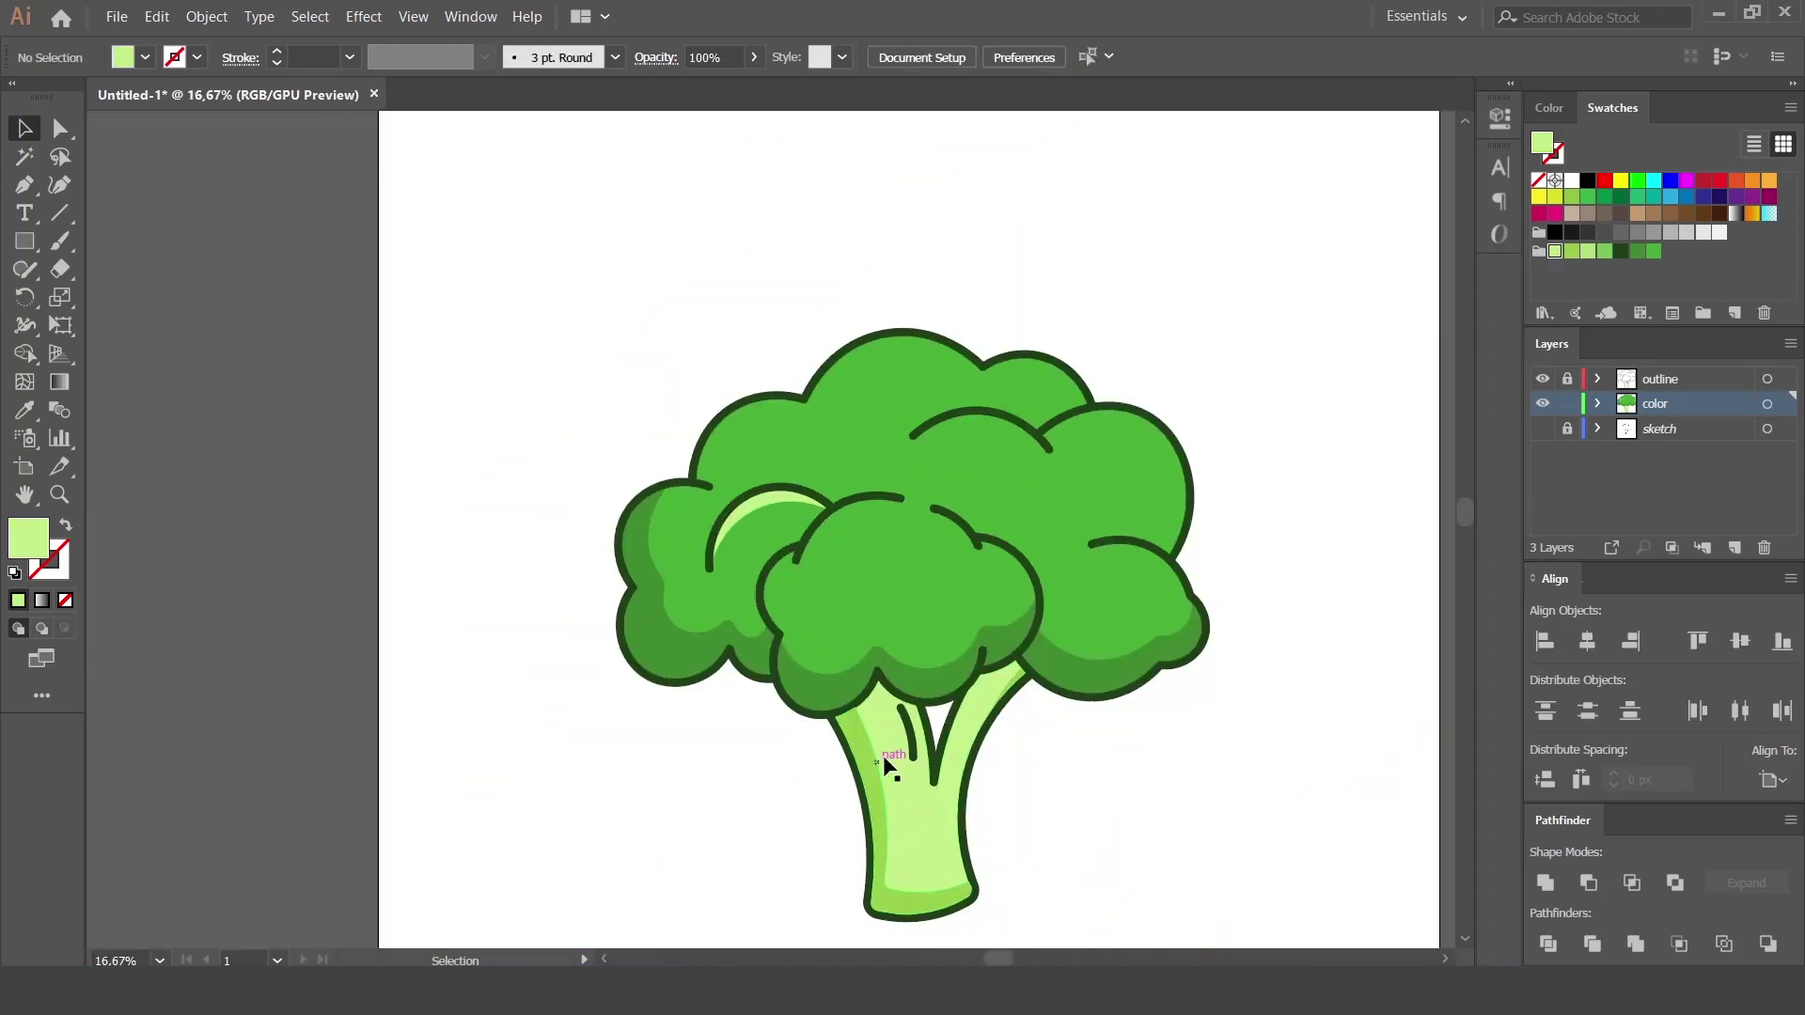
click(763, 511)
click(1572, 254)
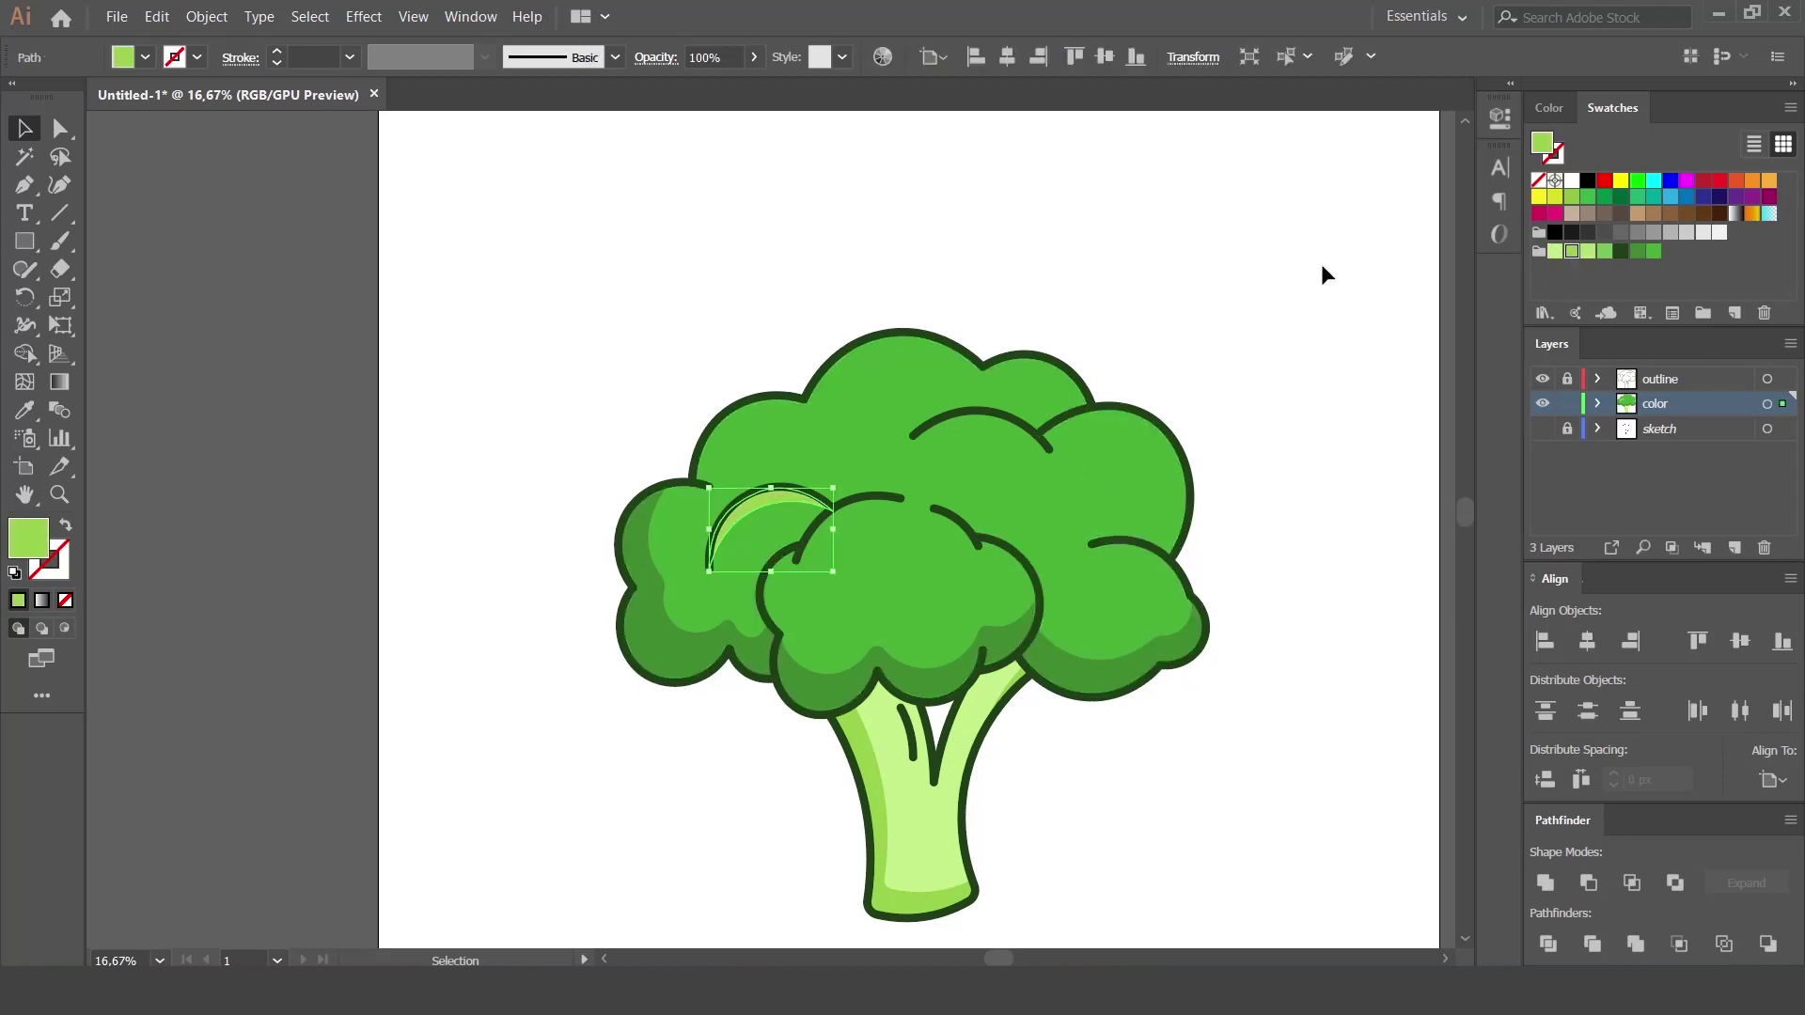
click(1119, 259)
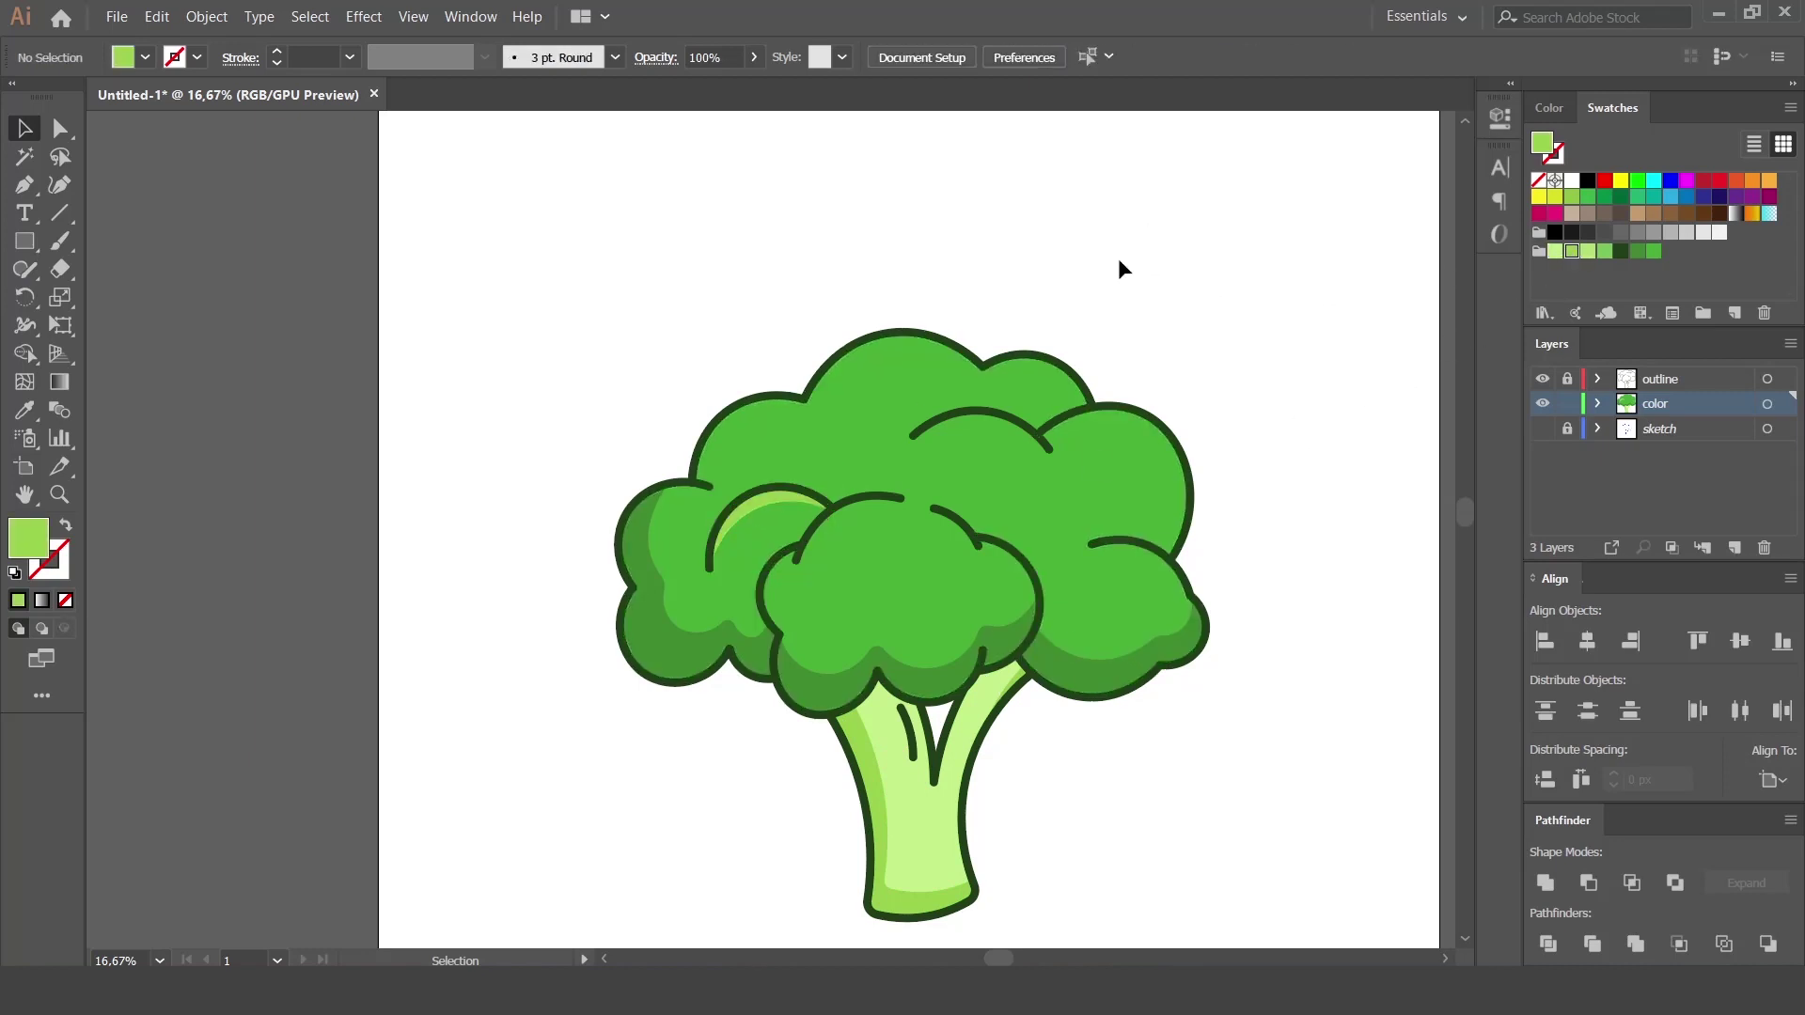
click(764, 496)
click(1605, 251)
click(1165, 280)
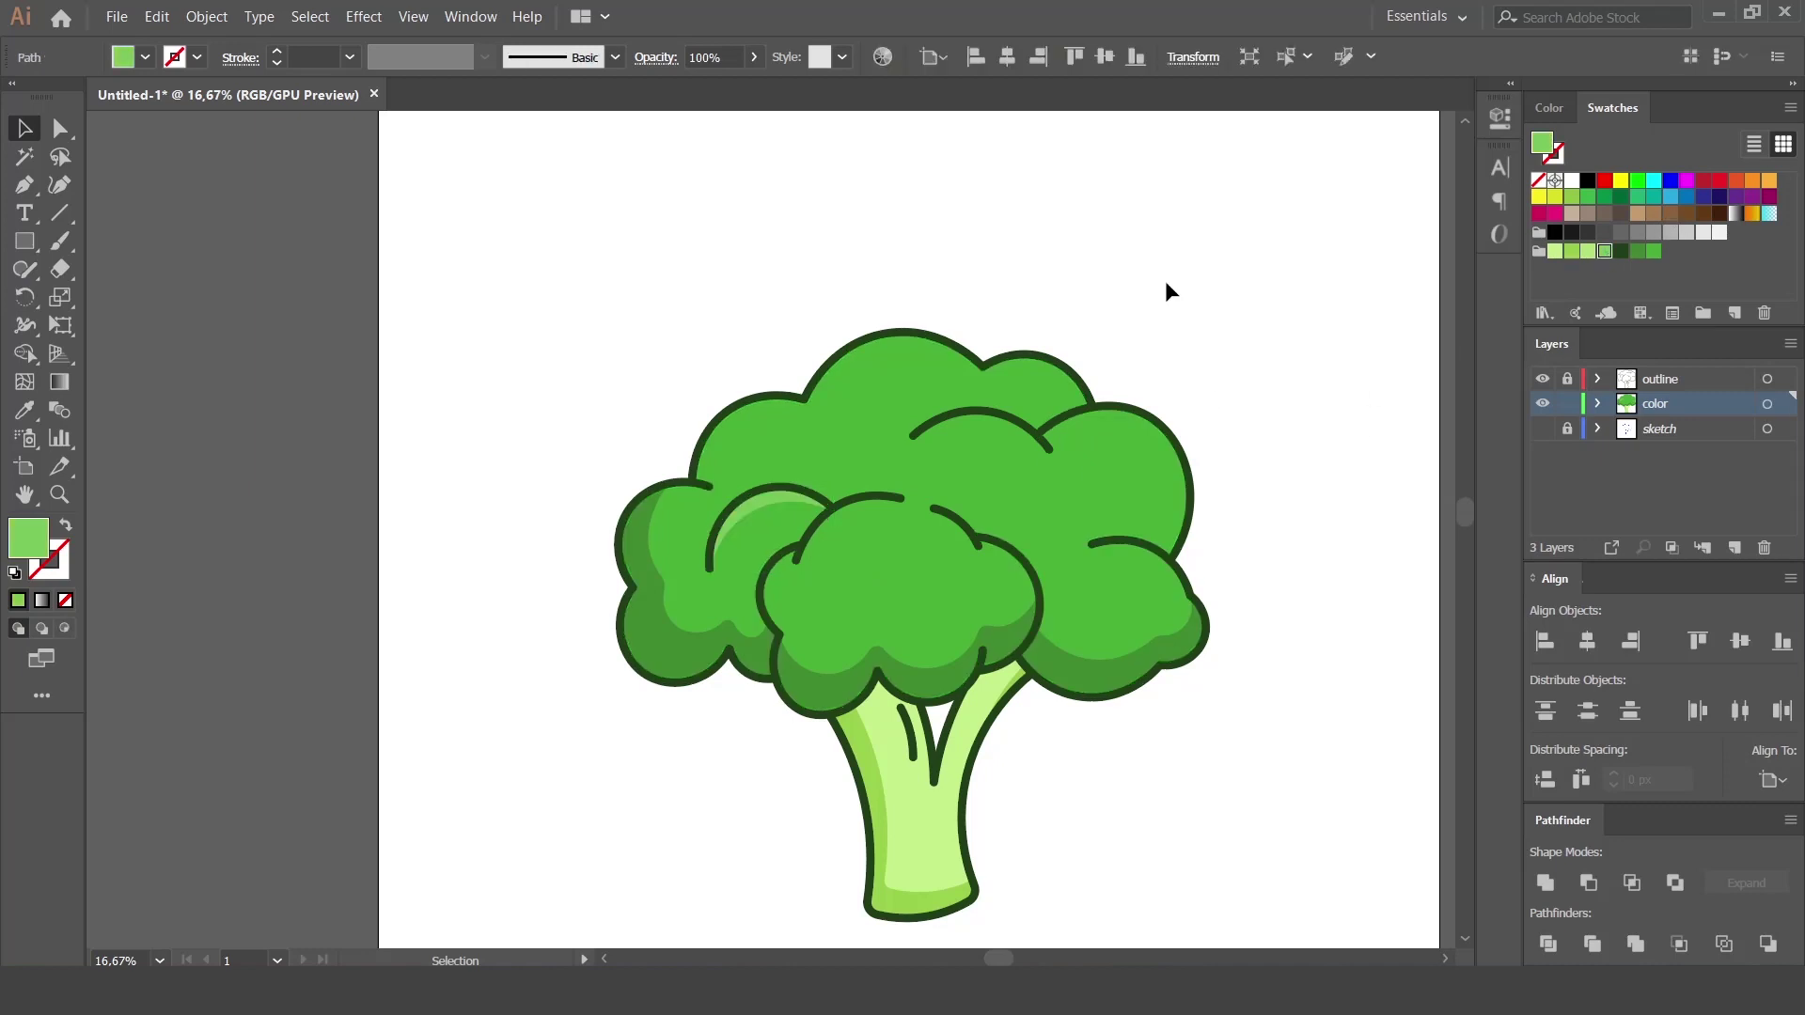
key(ctrl+plus)
key(ctrl+plus)
key(ctrl+plus)
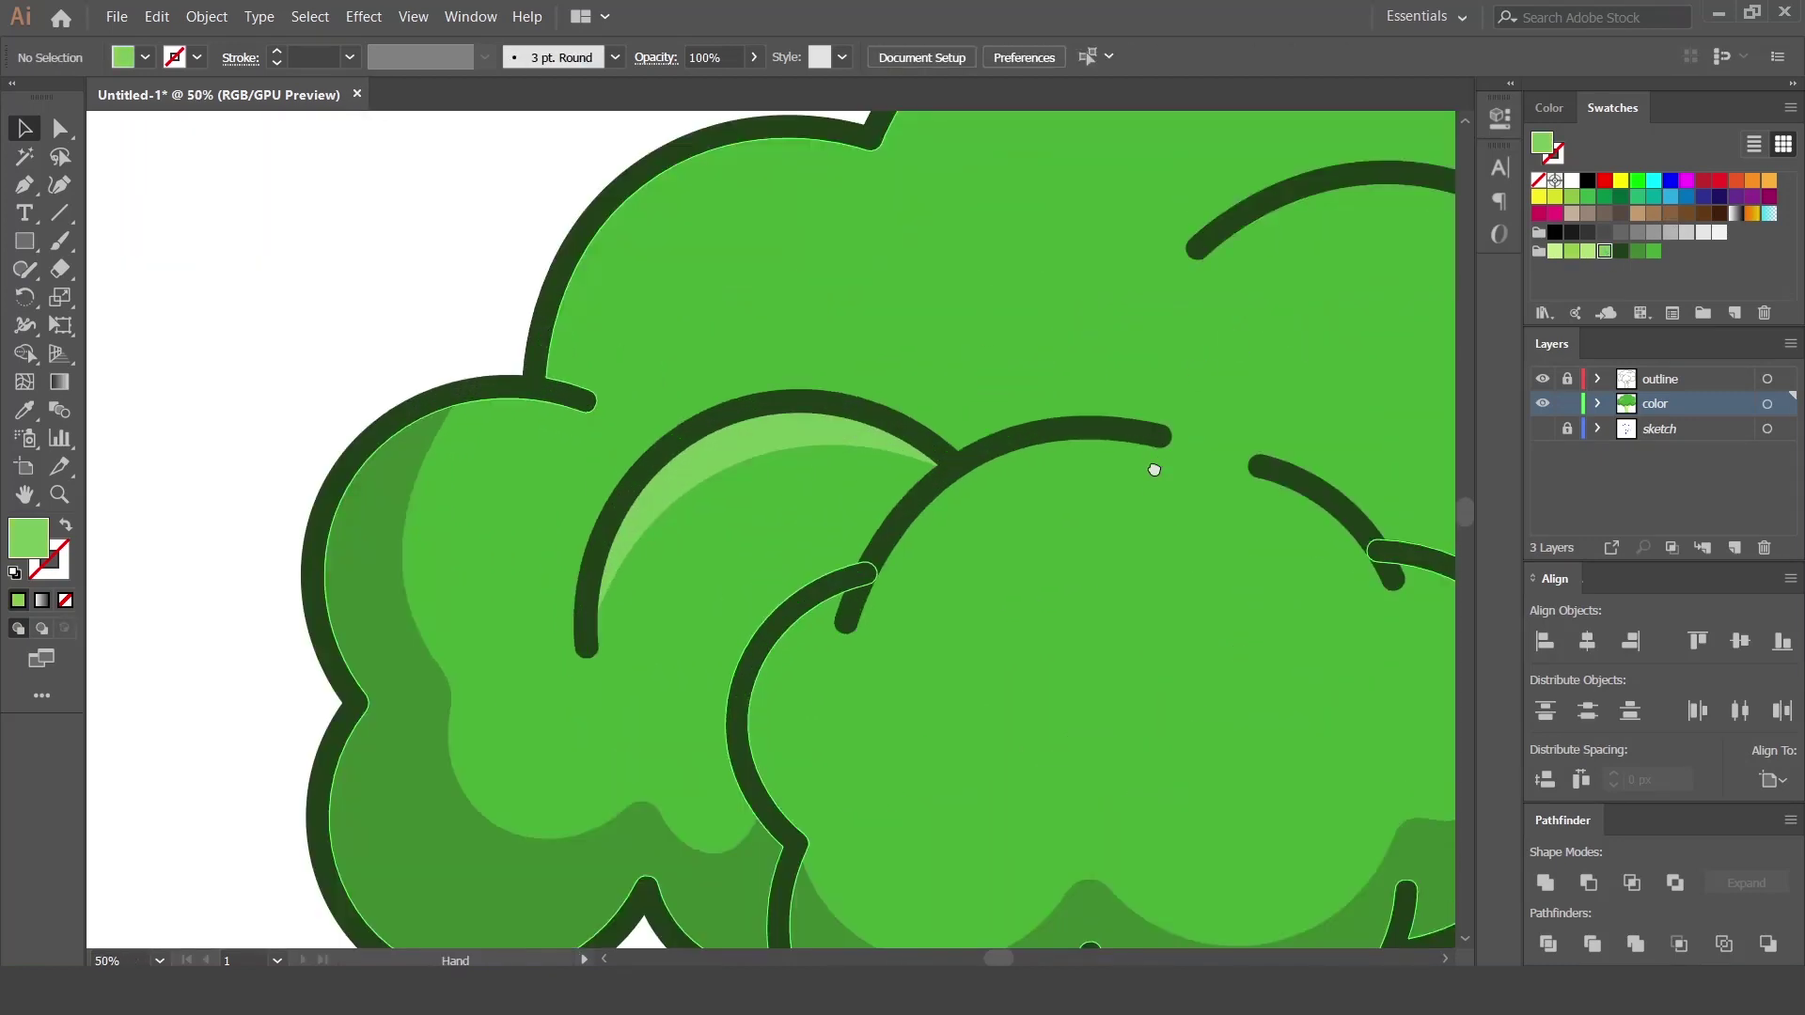
Start a Pen highlight outline on the front floret across its middle and right edge.
drag(1154, 467, 839, 262)
click(28, 186)
click(435, 581)
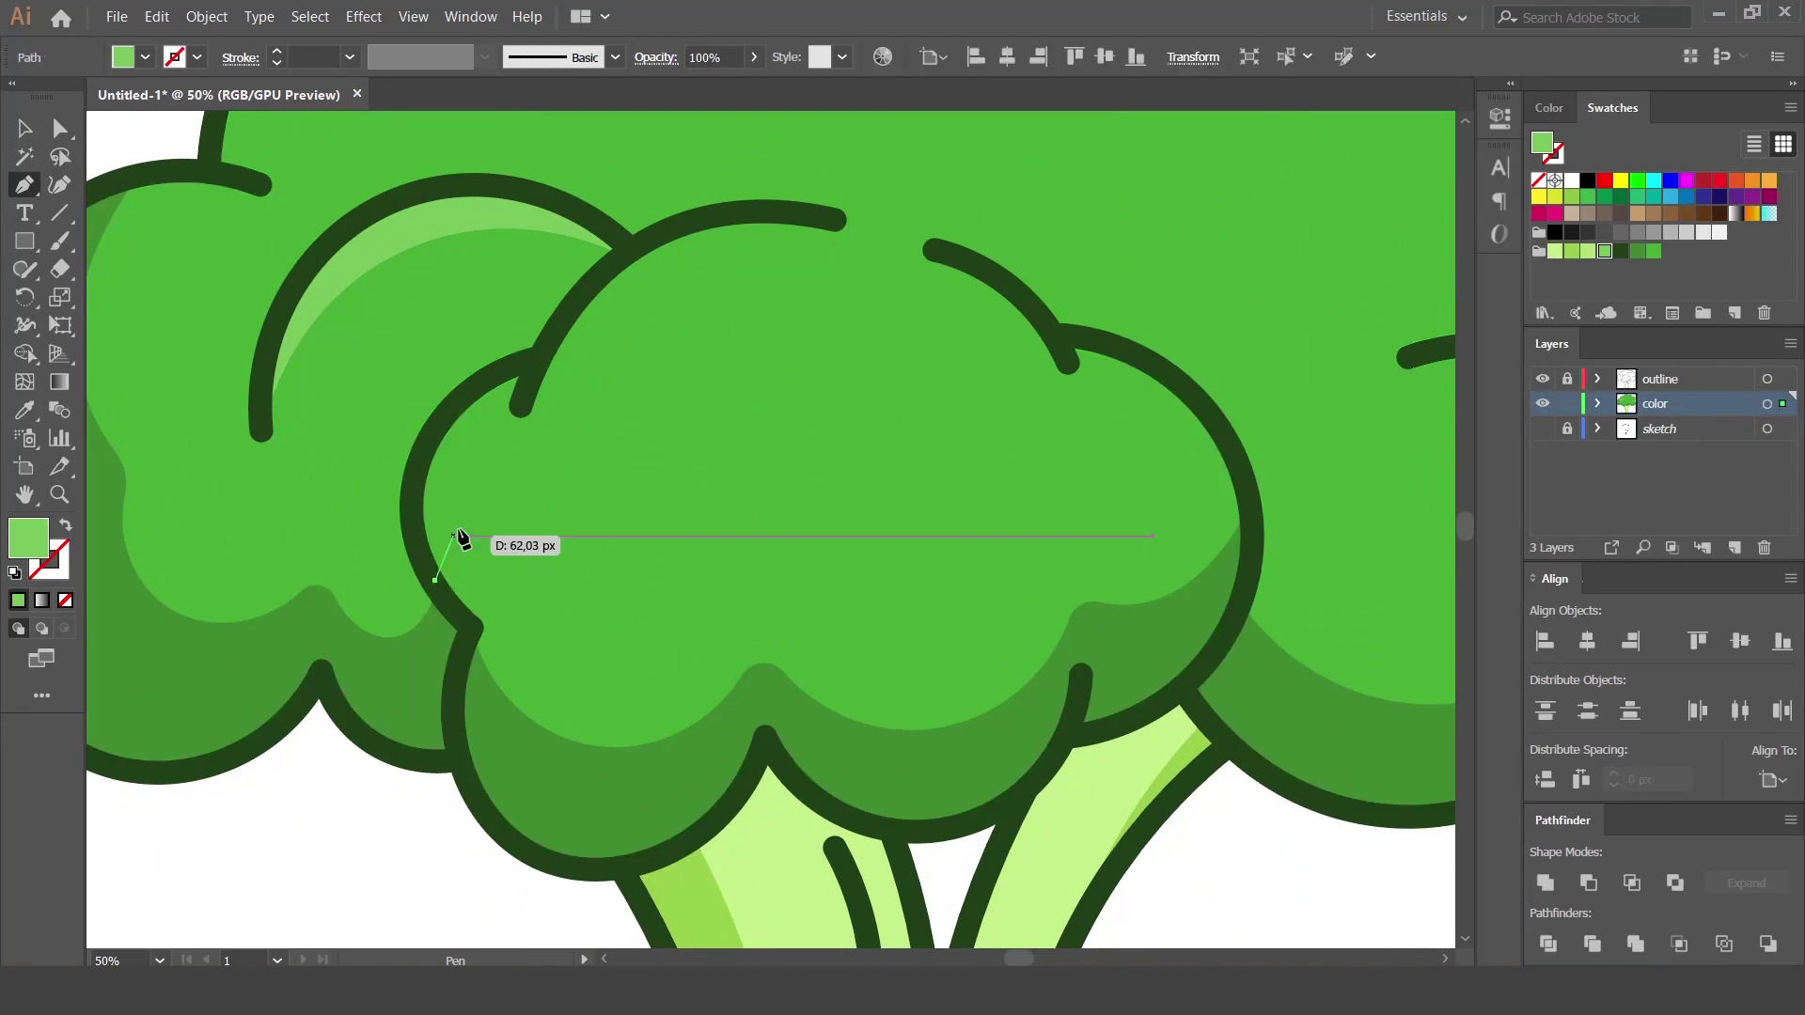
click(535, 448)
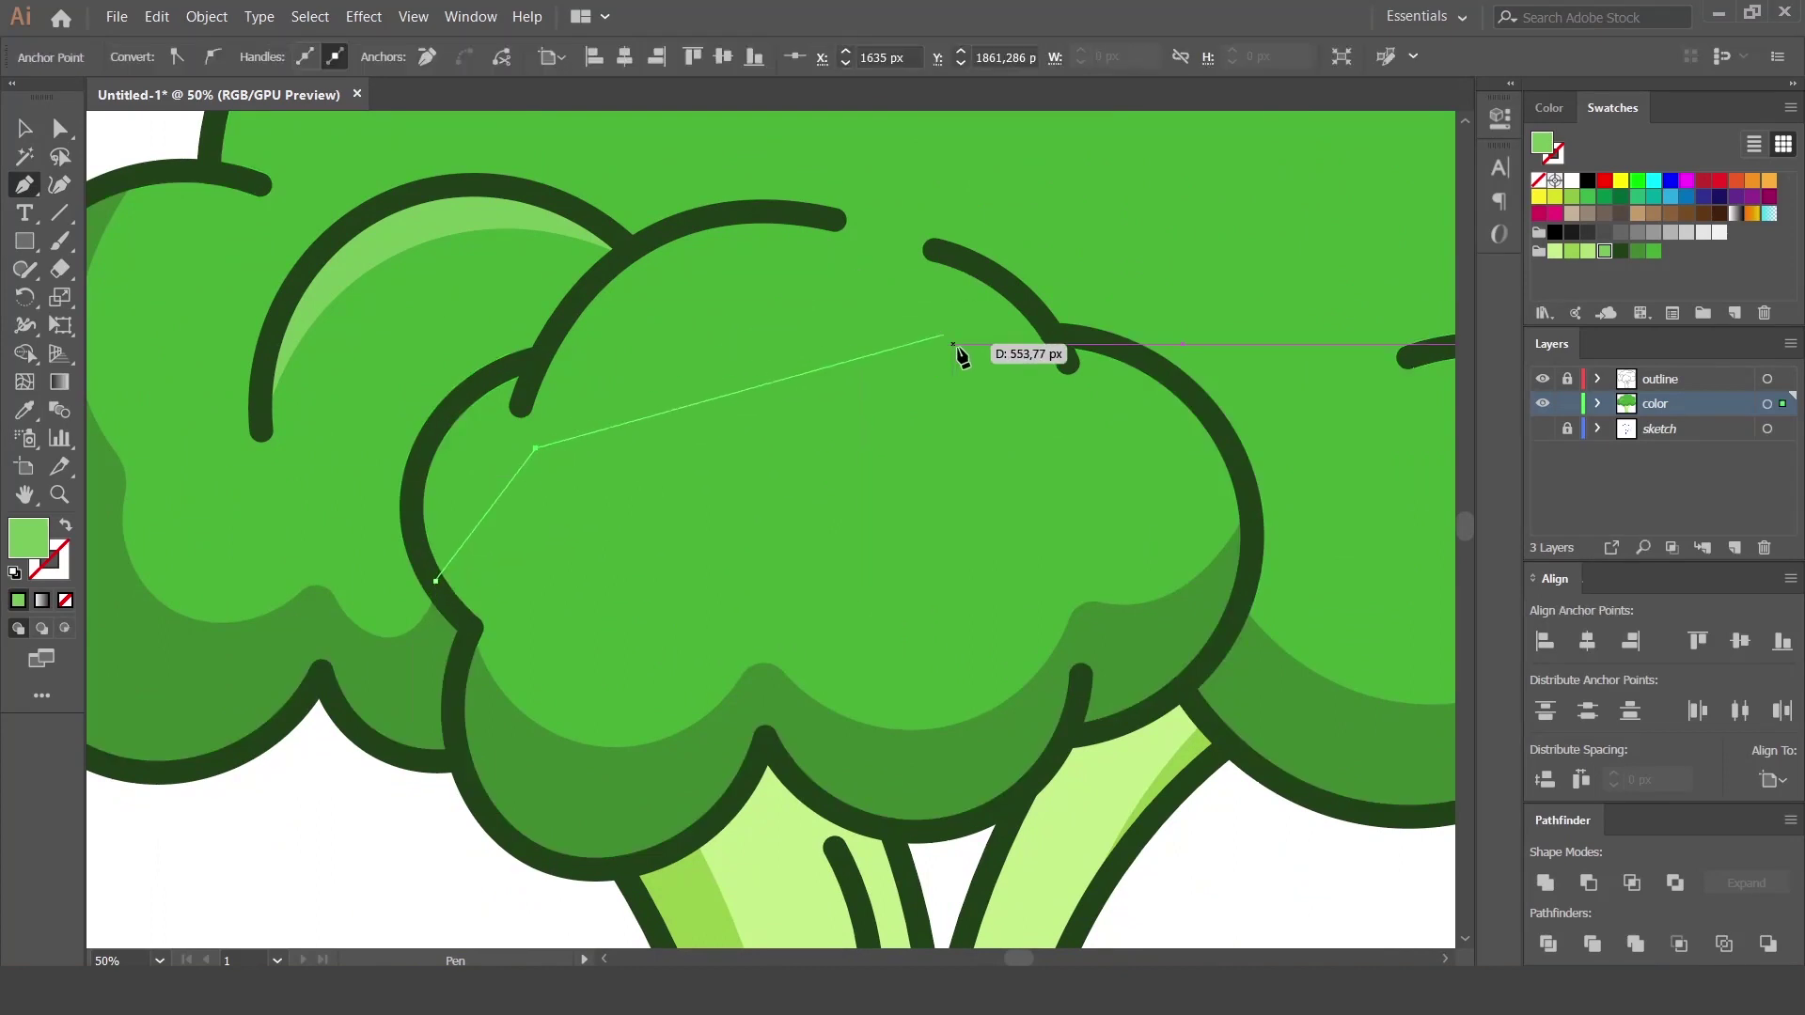
click(1068, 396)
click(1250, 506)
drag(1063, 335, 899, 318)
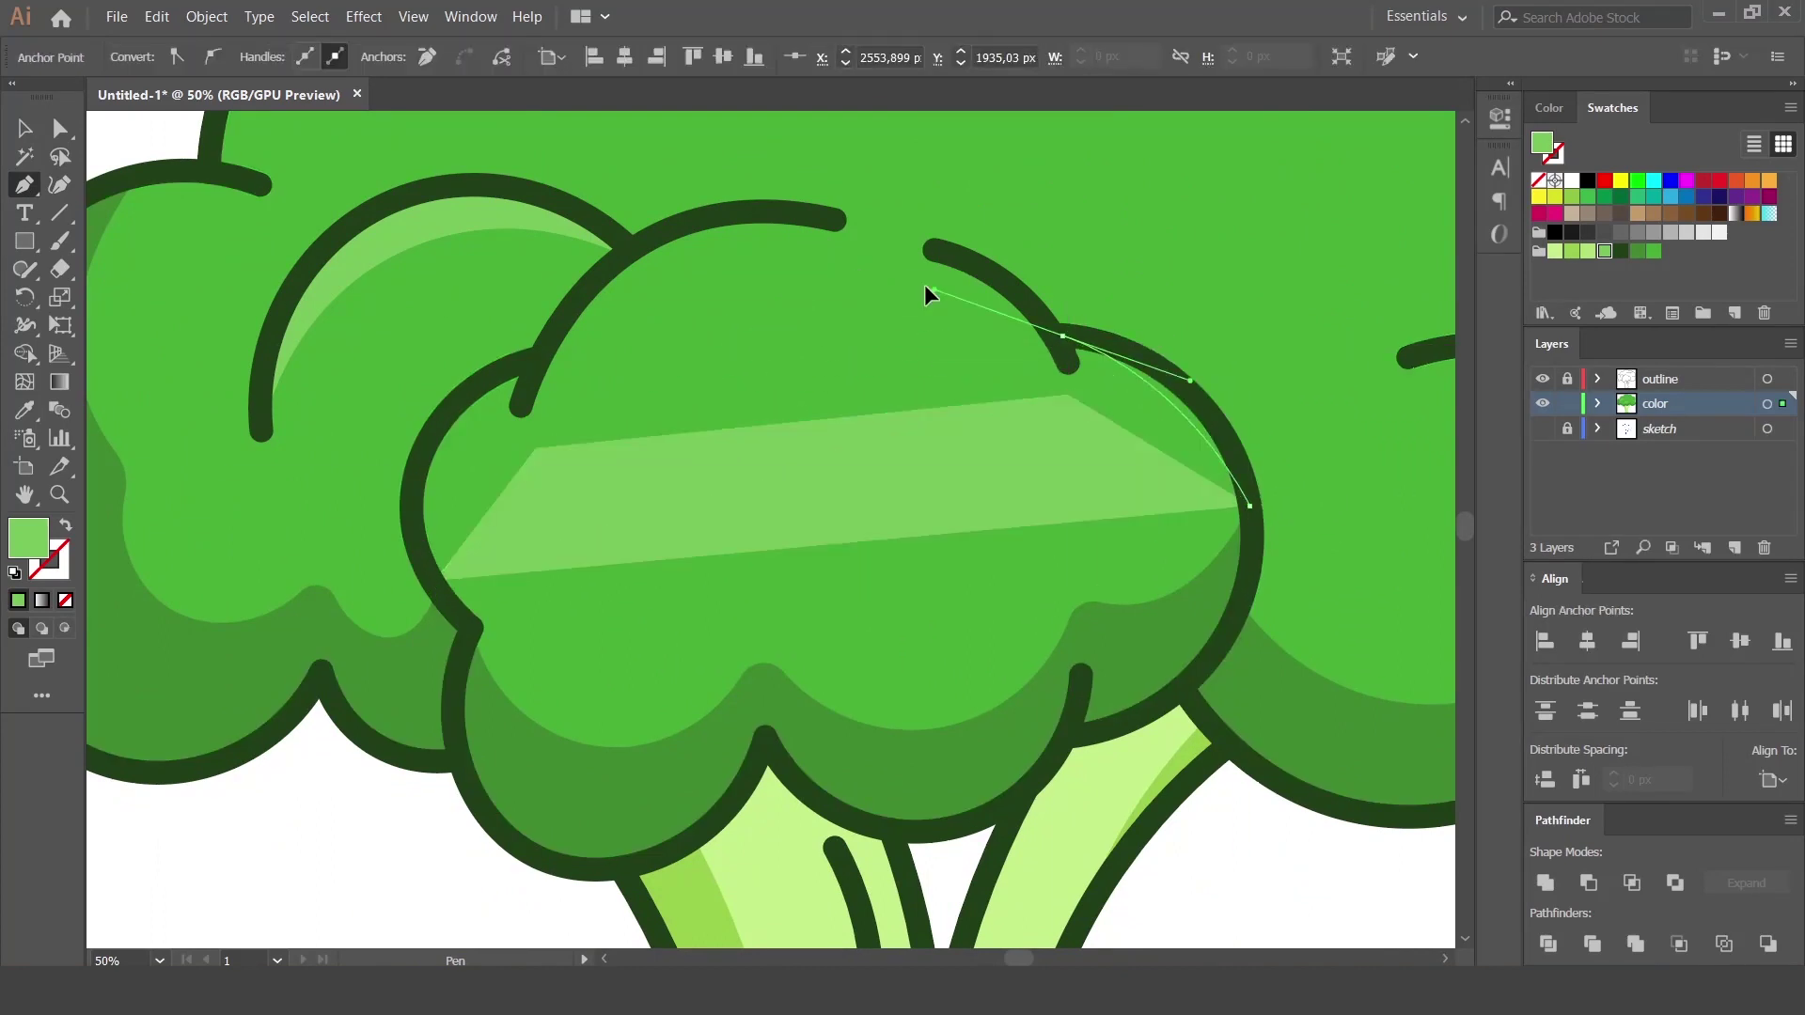
Continue the highlight outline along the floret's top edge and close it at the start.
click(1062, 336)
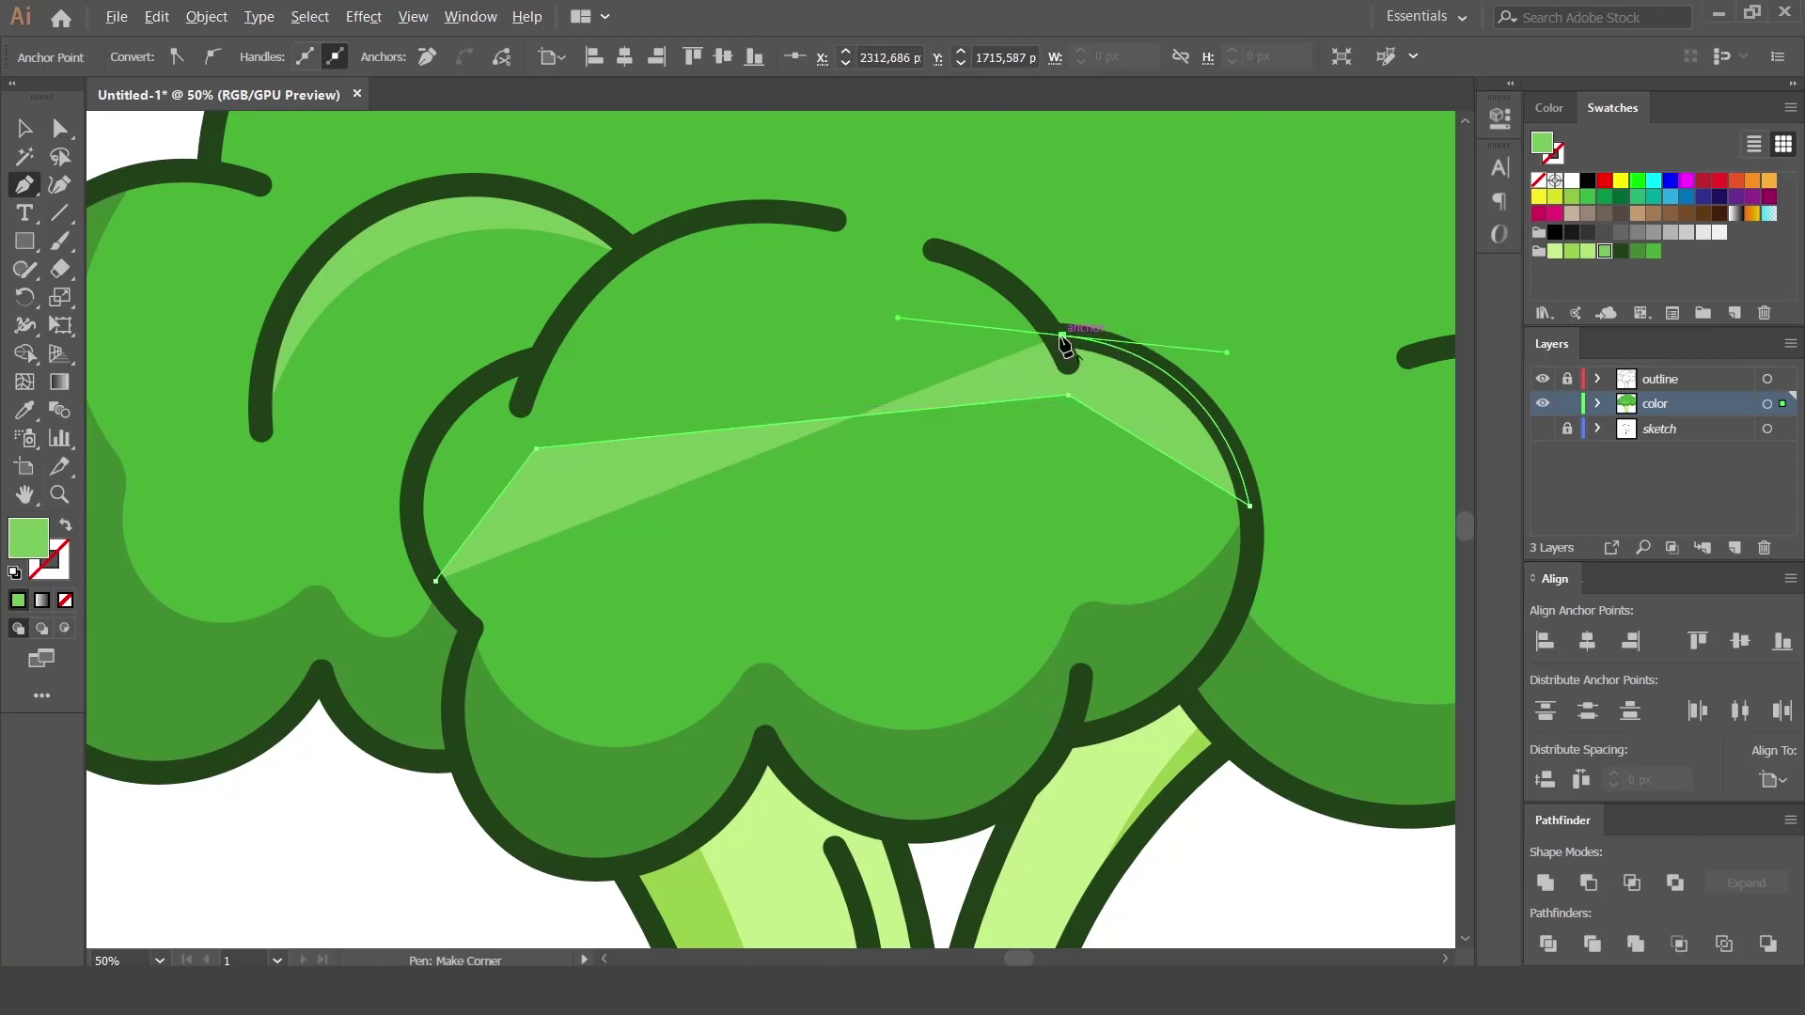
click(934, 251)
click(840, 217)
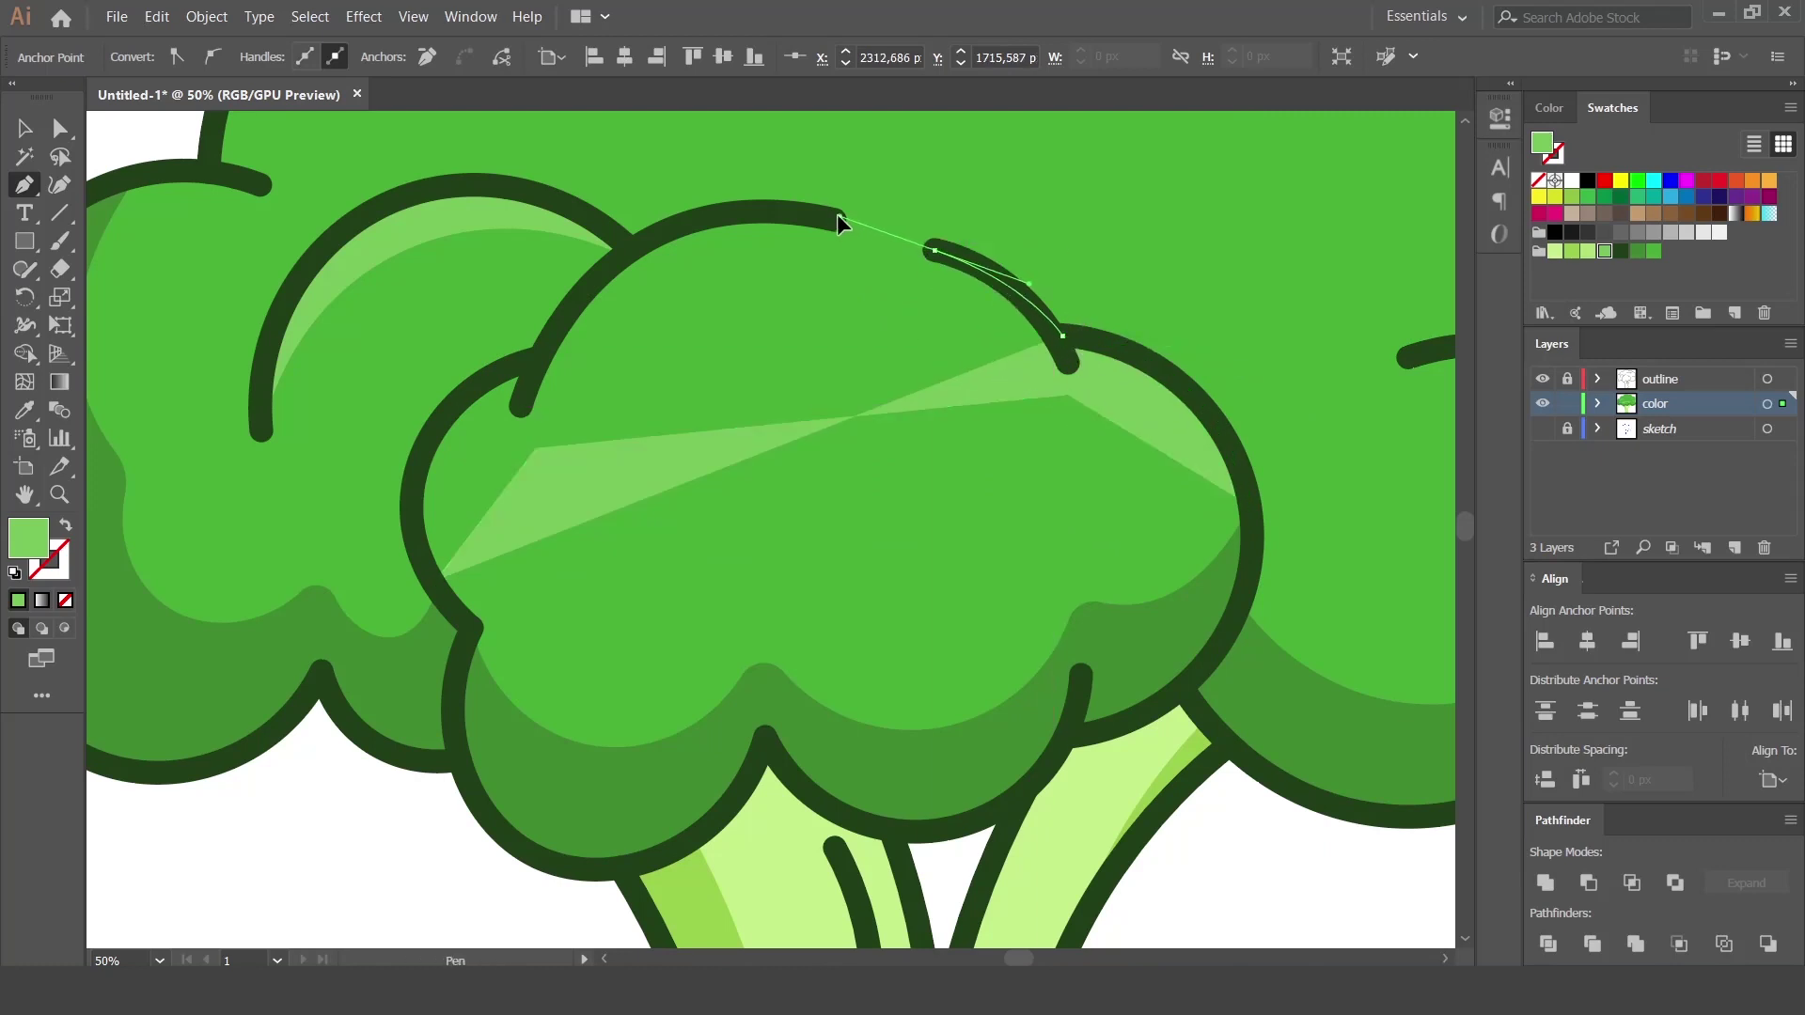
click(934, 251)
drag(620, 262, 492, 366)
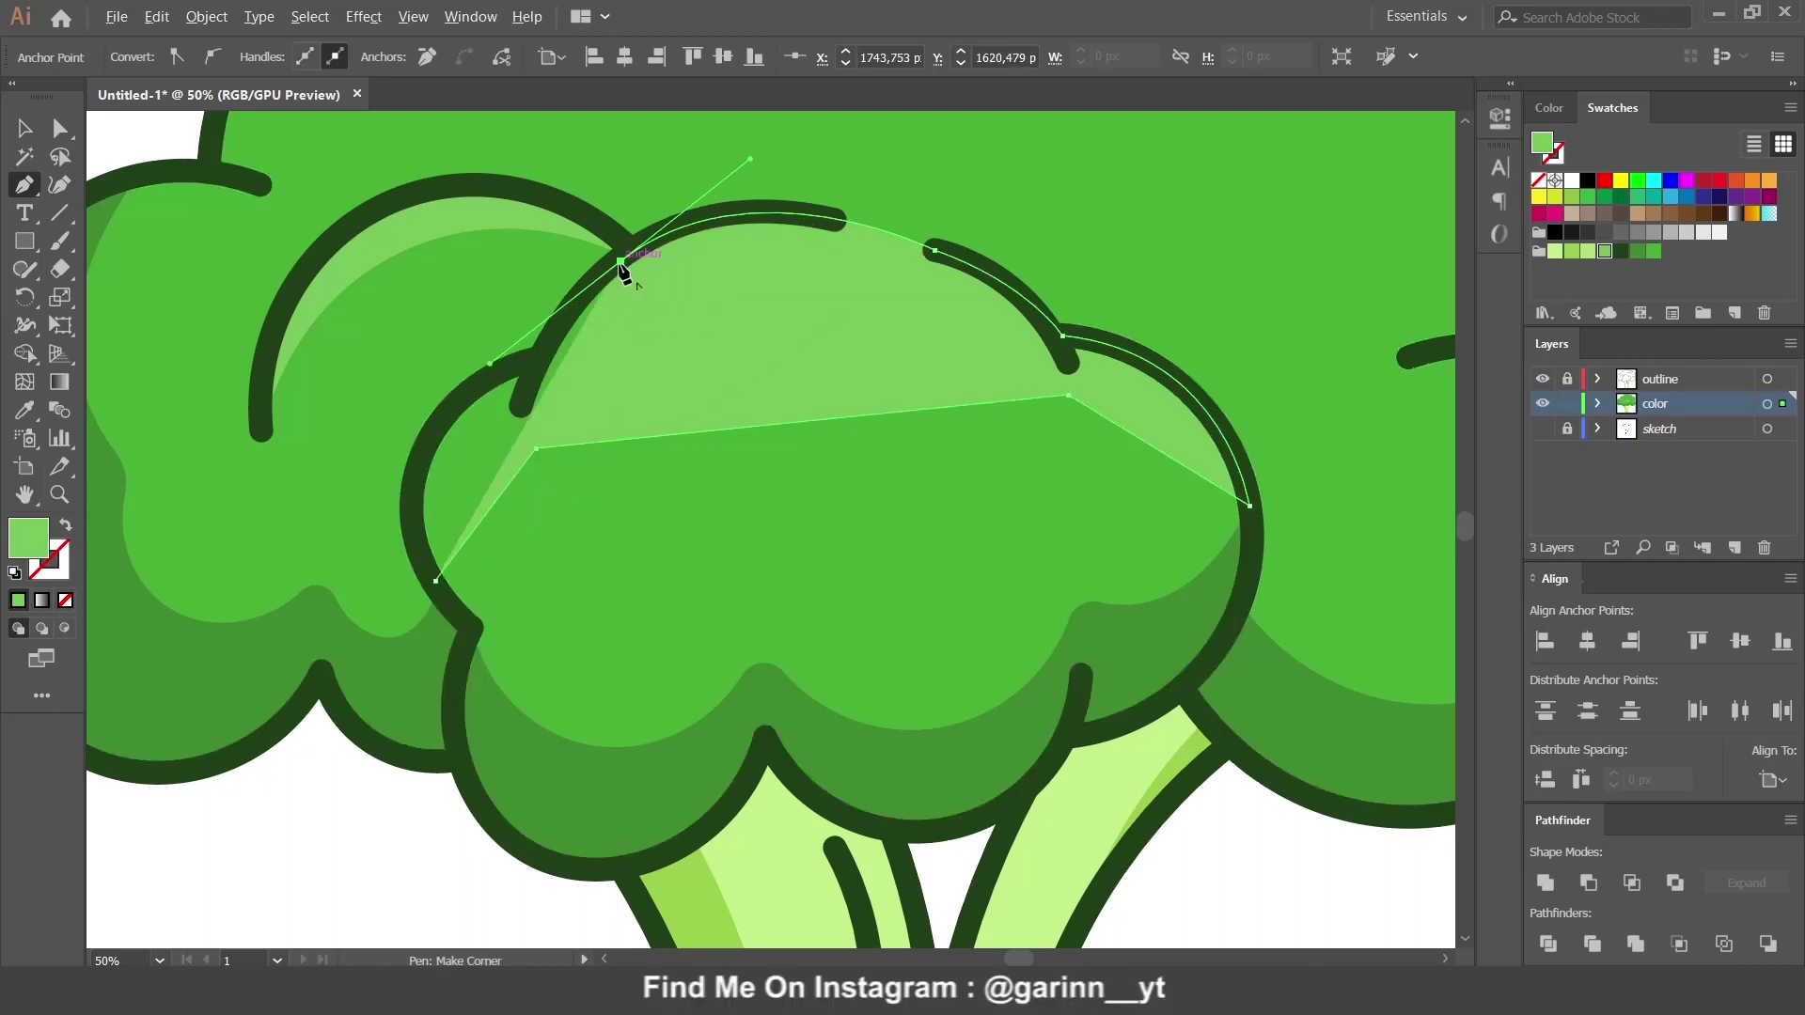
mouse_move(541, 358)
mouse_down()
mouse_move(533, 376)
mouse_move(541, 357)
mouse_up()
mouse_move(435, 580)
mouse_down()
mouse_move(498, 744)
mouse_move(514, 737)
mouse_up()
Bow the highlight's left and inner edges into curves with the Curvature Tool.
key(shift+grave)
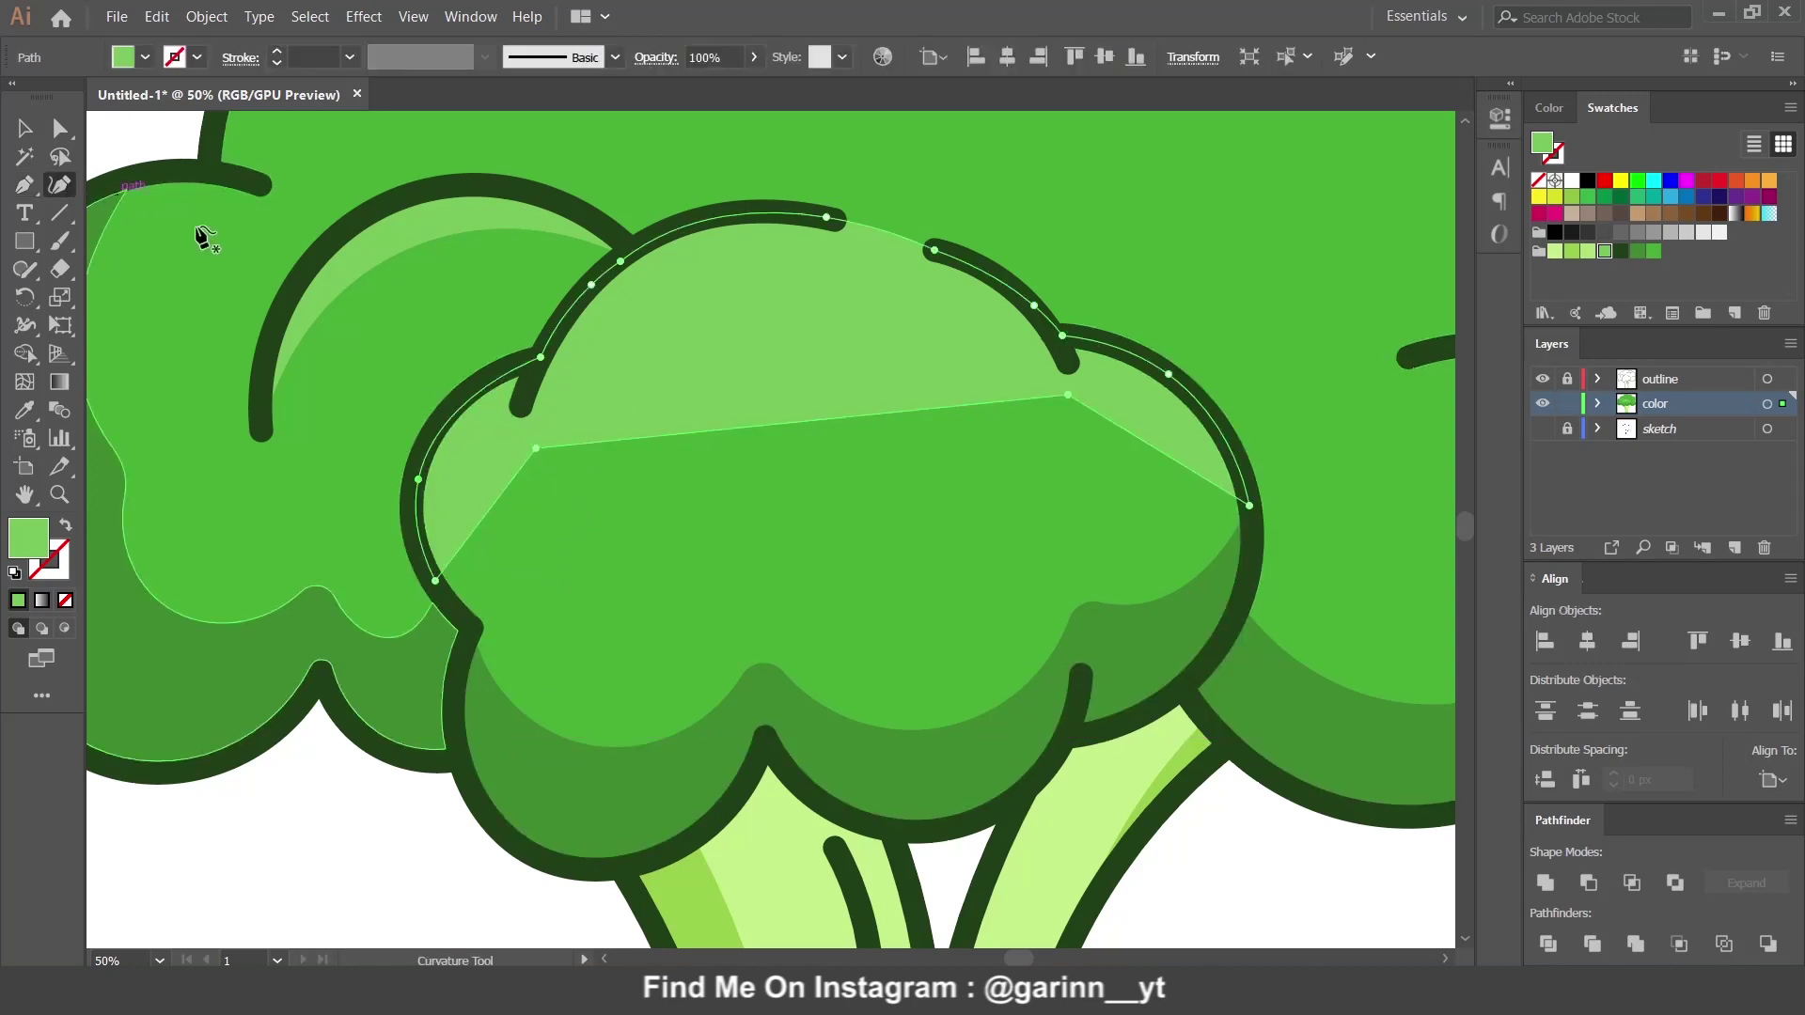
click(467, 487)
drag(762, 434, 765, 297)
click(713, 280)
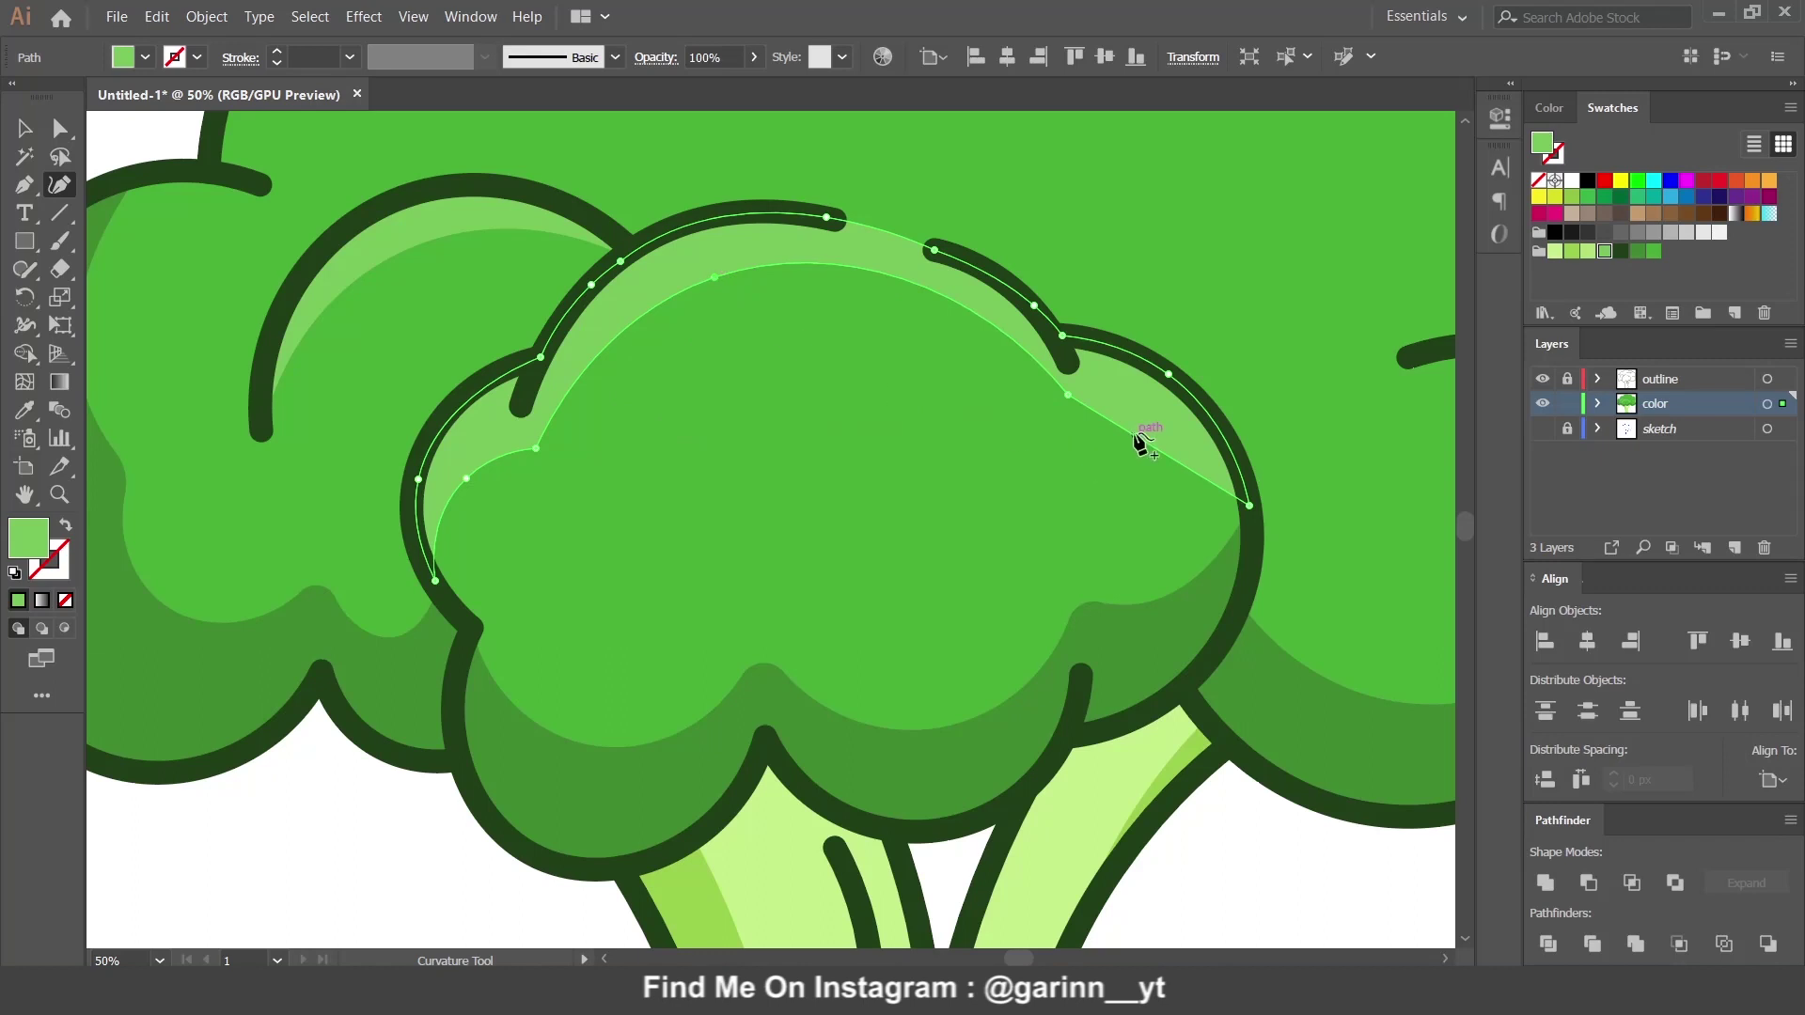
click(1142, 396)
key(v)
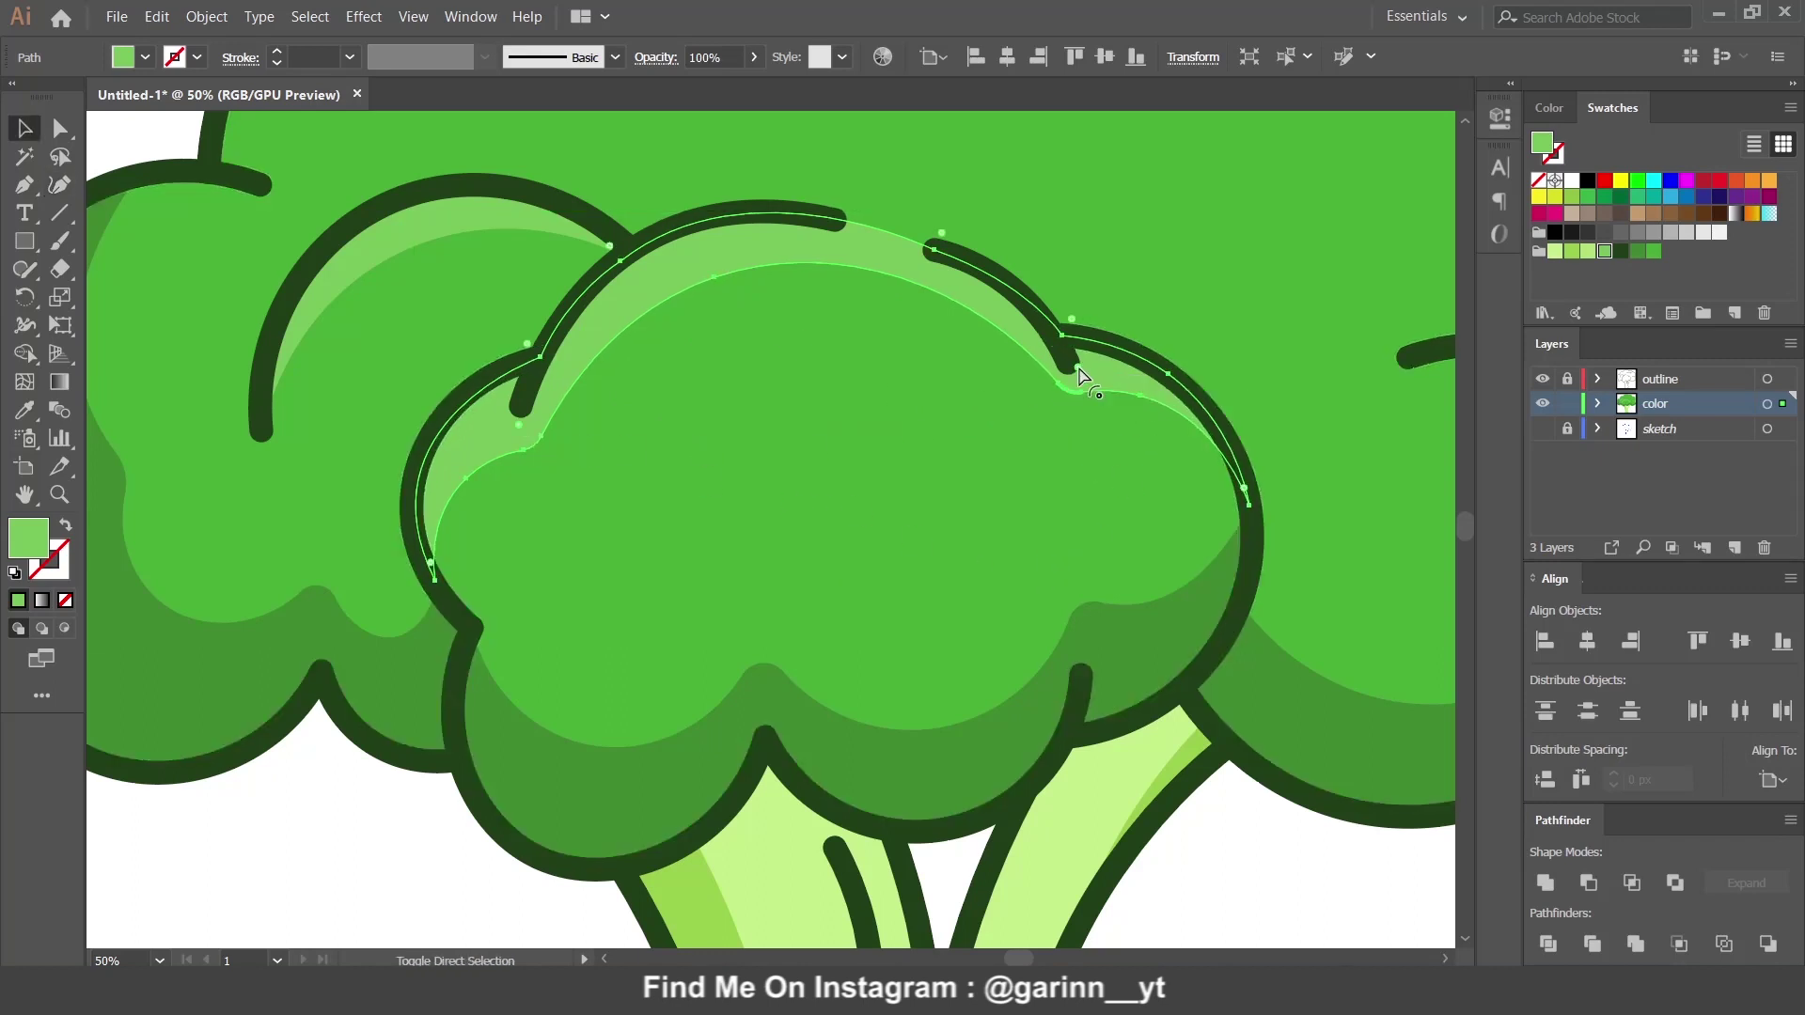
click(391, 865)
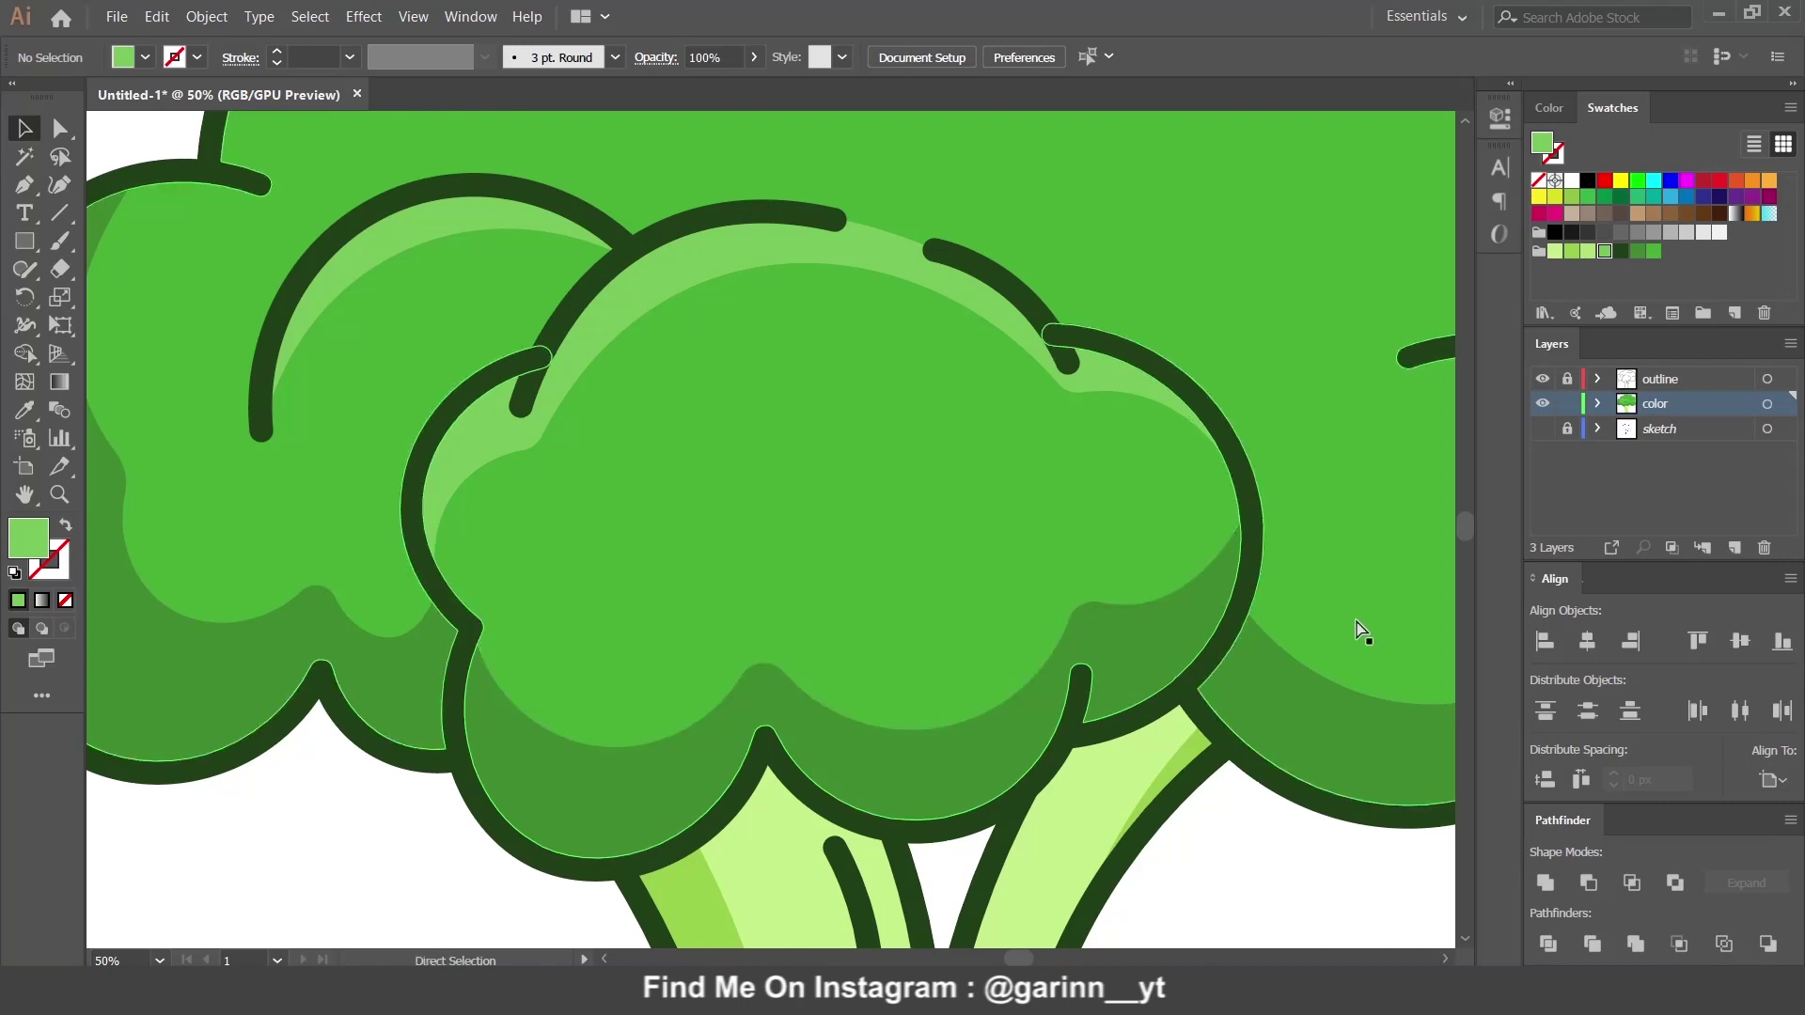
key(ctrl+0)
key(ctrl+plus)
key(ctrl+plus)
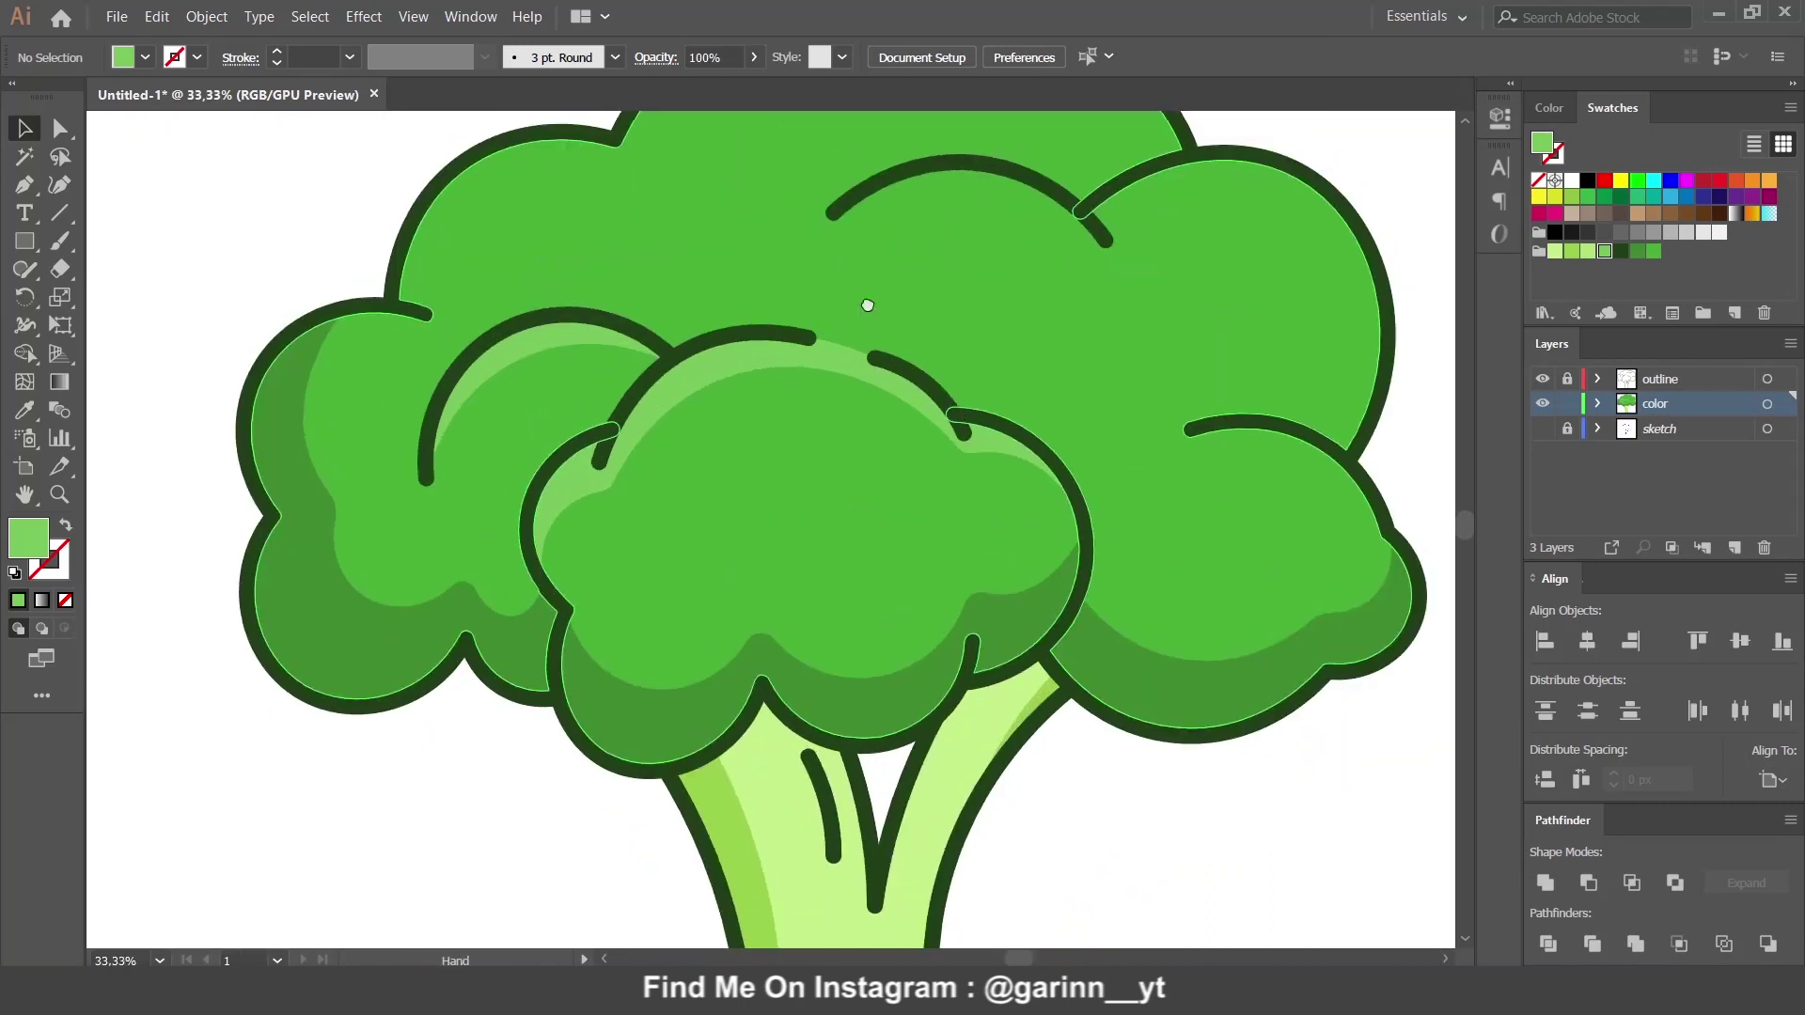
Draw a crescent highlight under the upper back floret's inner arc using Pen and Curvature tools.
drag(866, 305, 831, 568)
click(28, 189)
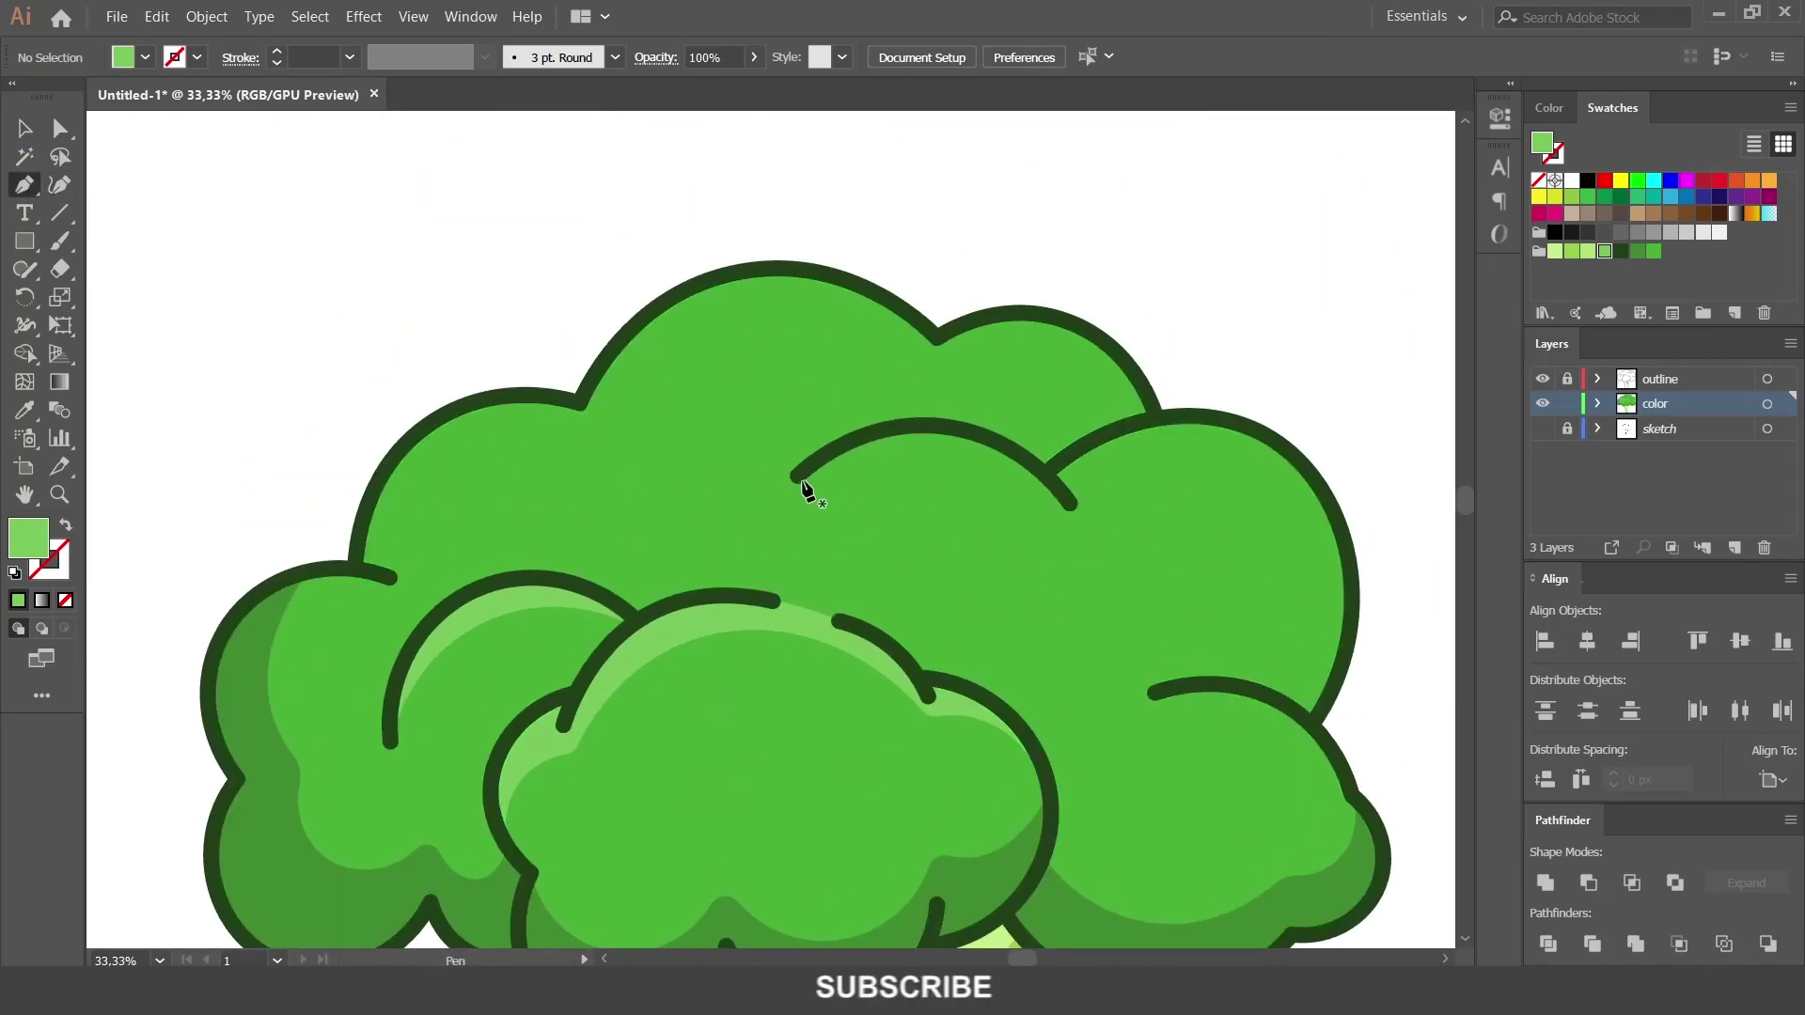
click(799, 477)
click(1069, 508)
key(ctrl+plus)
key(ctrl+plus)
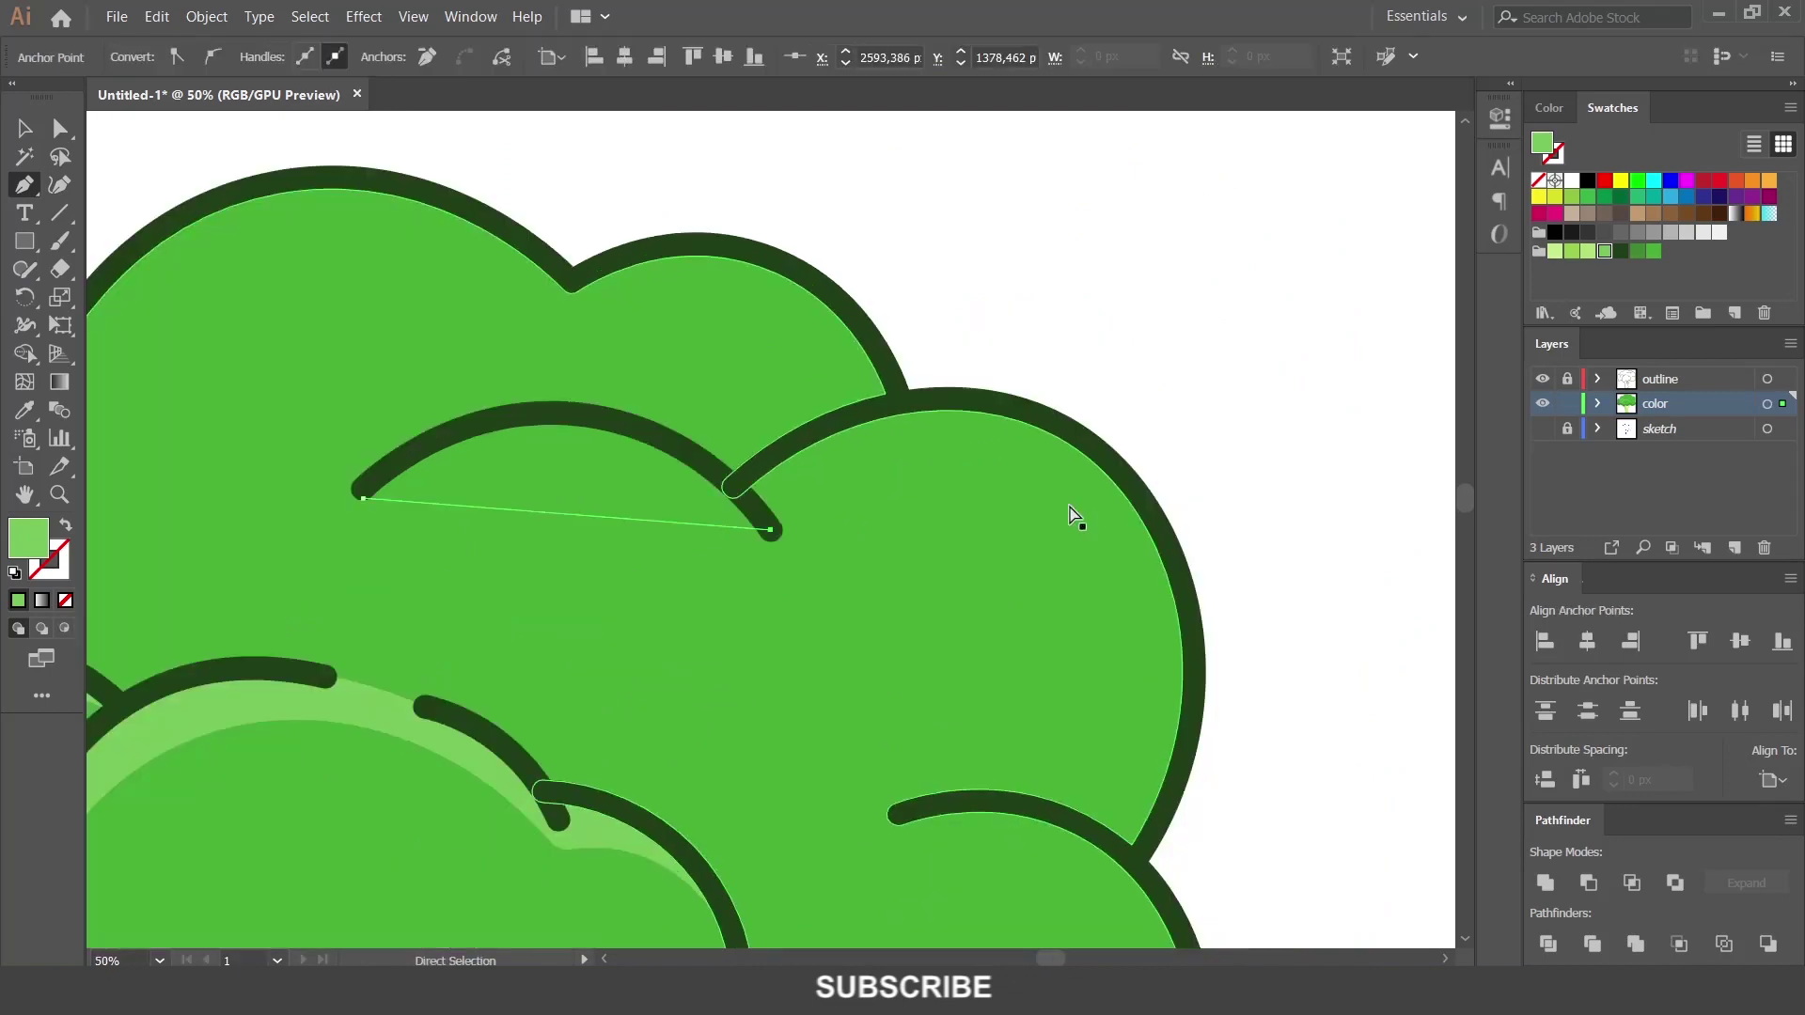
drag(849, 465, 1047, 448)
drag(716, 357, 587, 363)
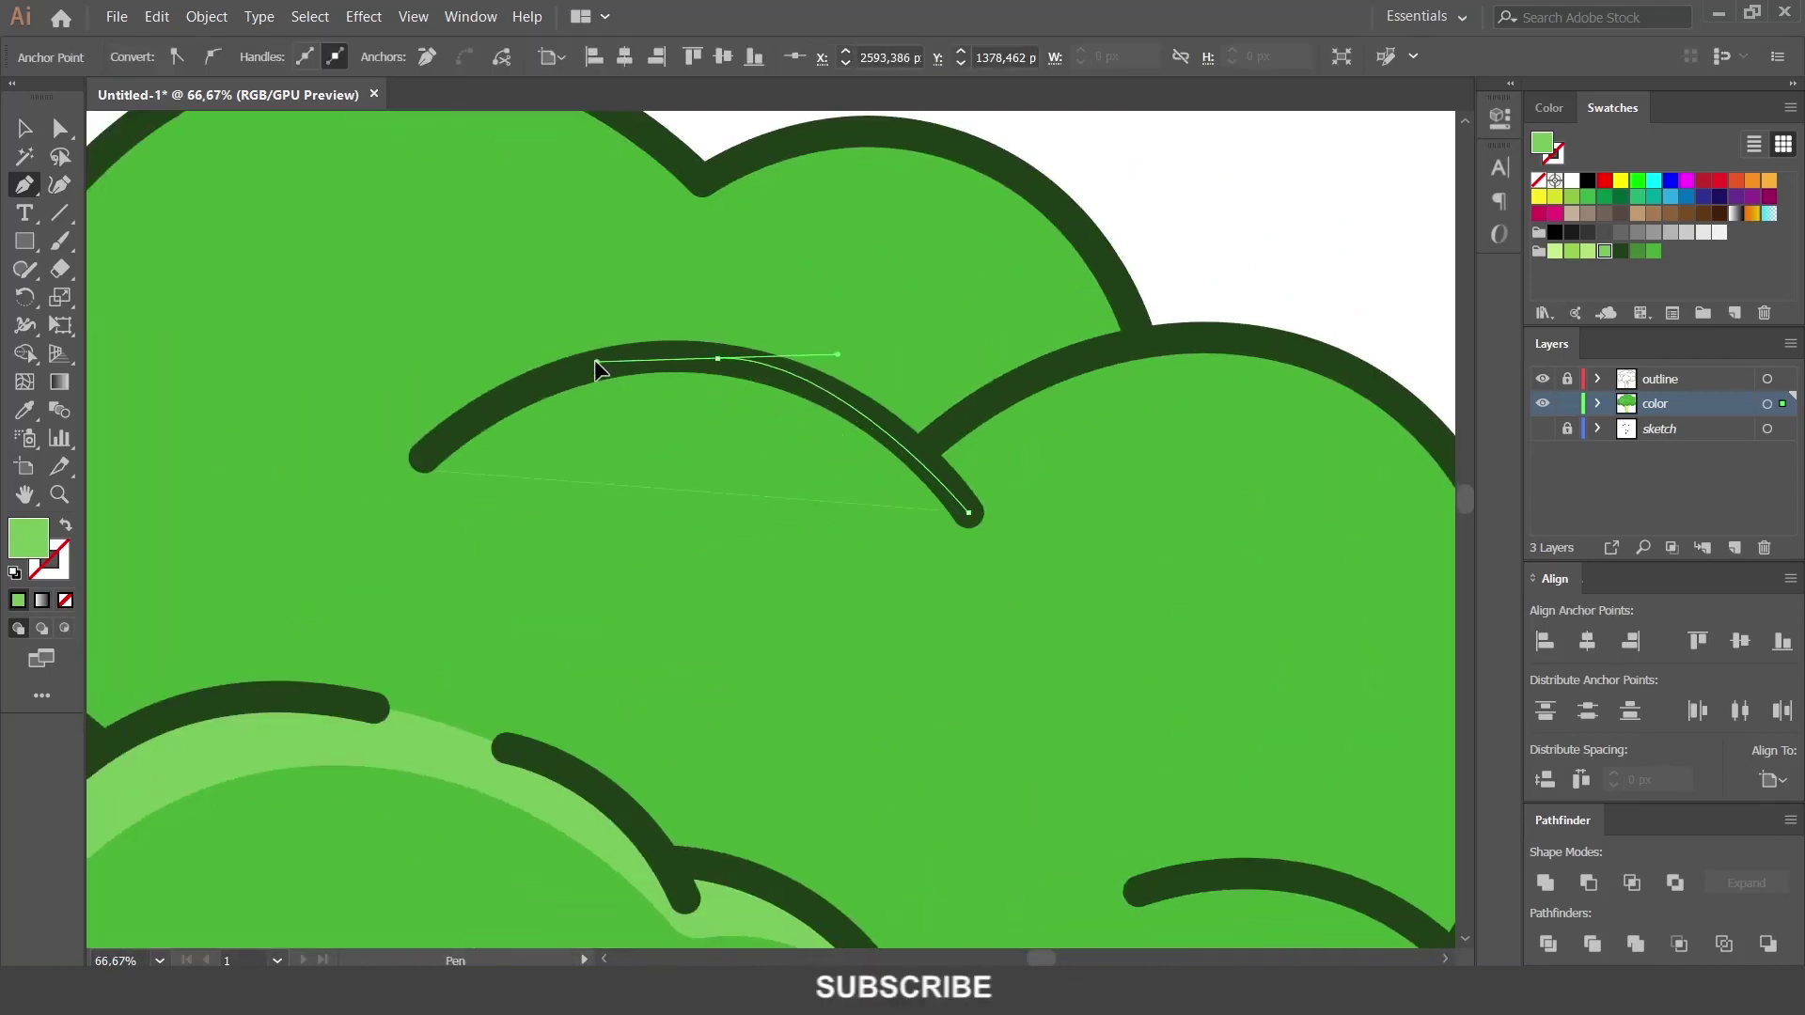
drag(425, 469, 370, 556)
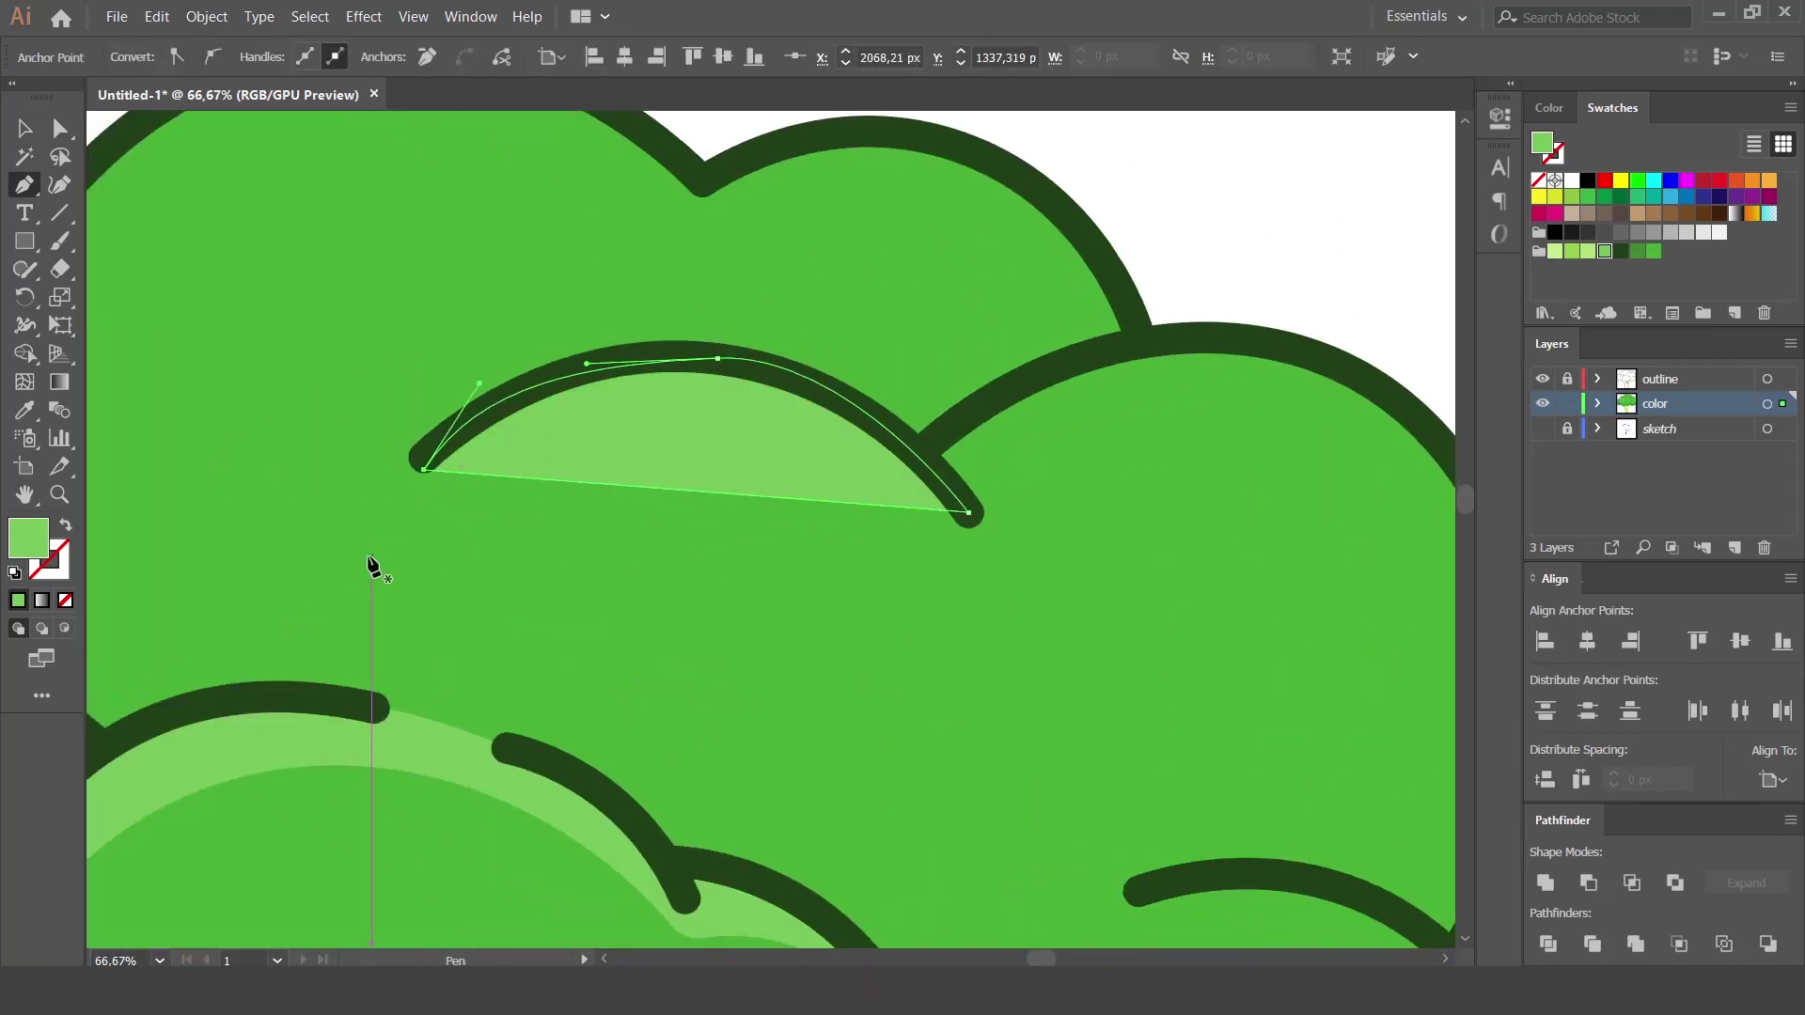
click(59, 186)
mouse_move(710, 491)
mouse_down()
mouse_move(705, 415)
mouse_move(313, 350)
mouse_up()
Draw a highlight band along the right floret's top and eyedrop the light-green highlight colour.
key(p)
key(ctrl+shift+a)
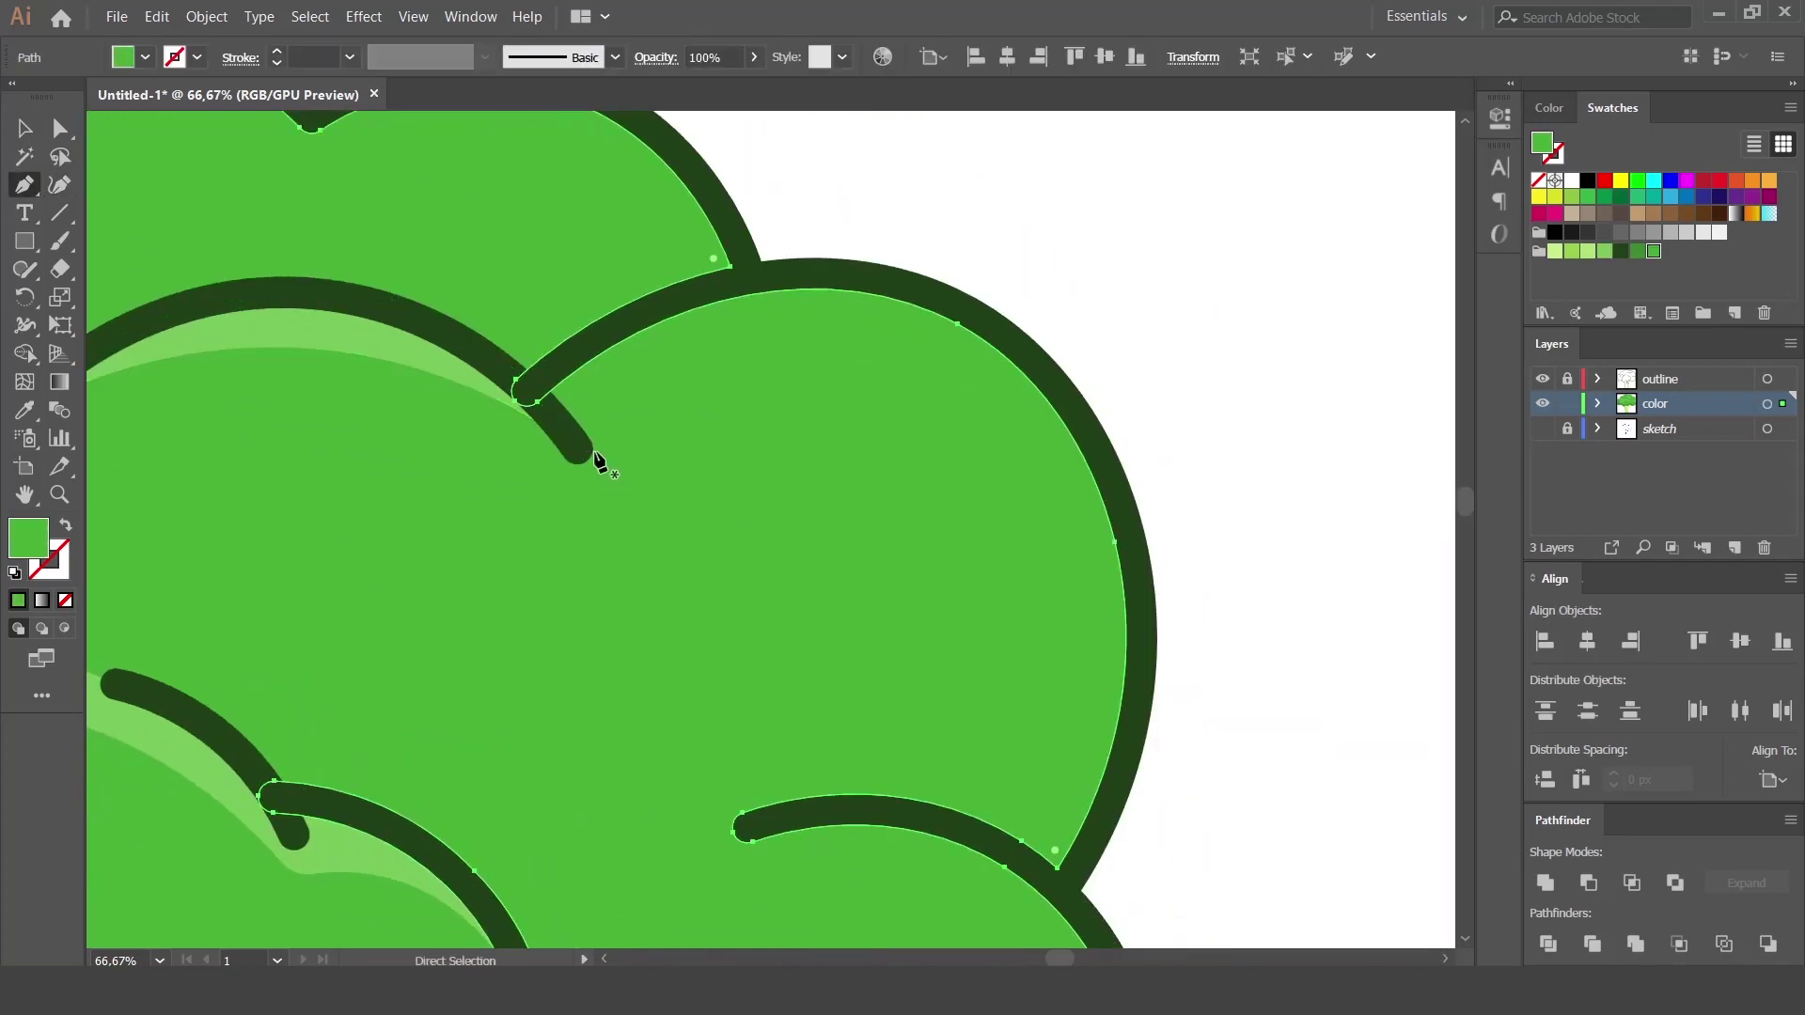
click(577, 448)
click(1115, 488)
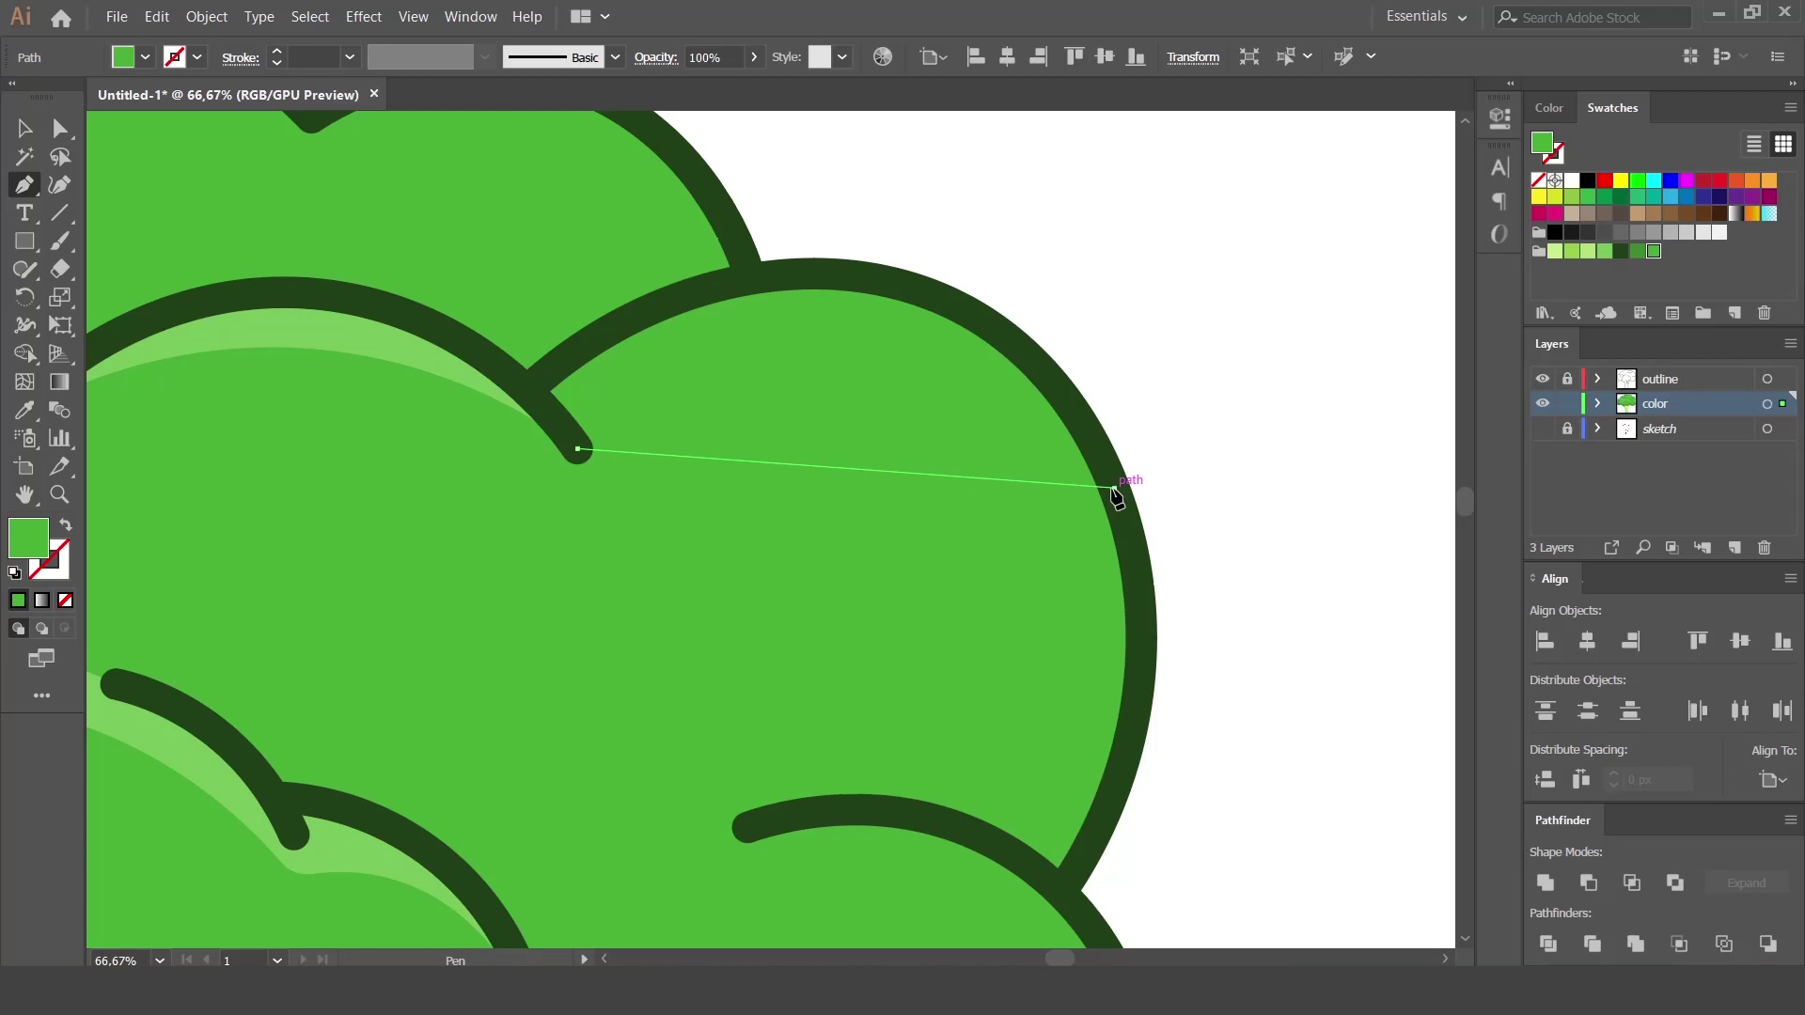
drag(974, 313, 876, 267)
drag(733, 282, 562, 362)
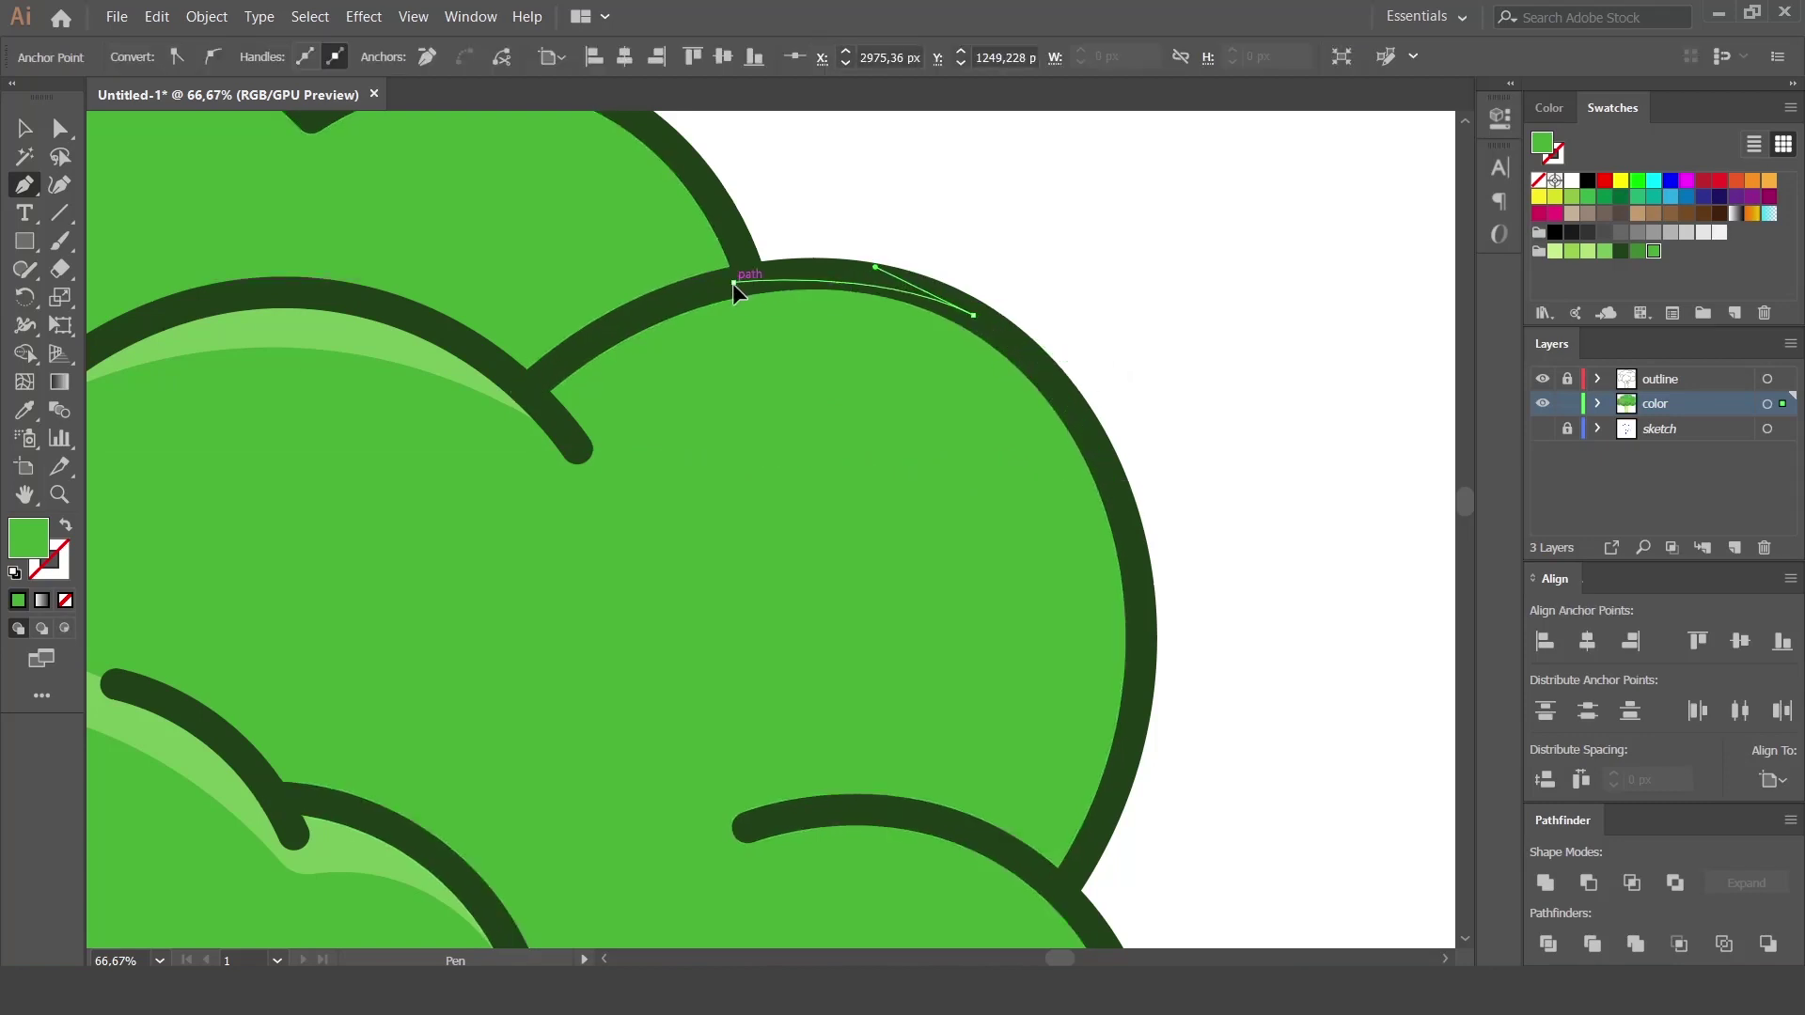
click(577, 449)
key(i)
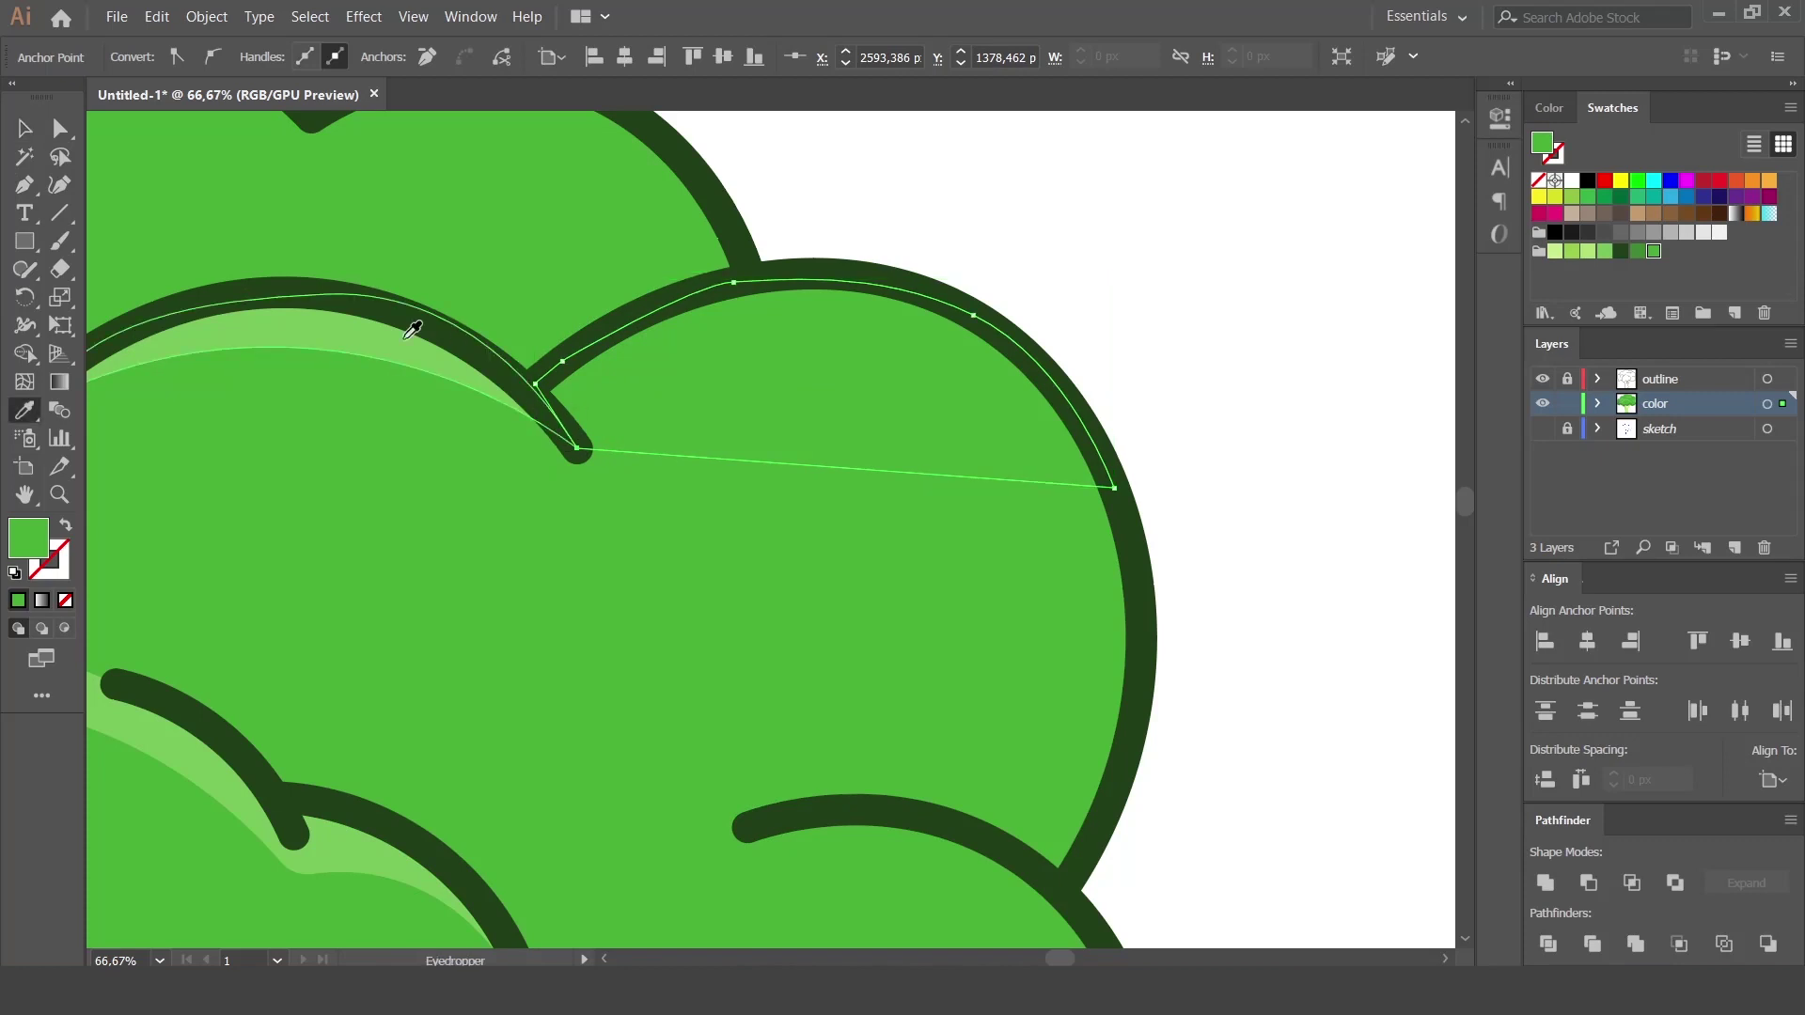
click(412, 331)
Trim the band's overflow outside the outline with Shape Builder and curve its bottom edge.
key(v)
key(ctrl+a)
key(shift+m)
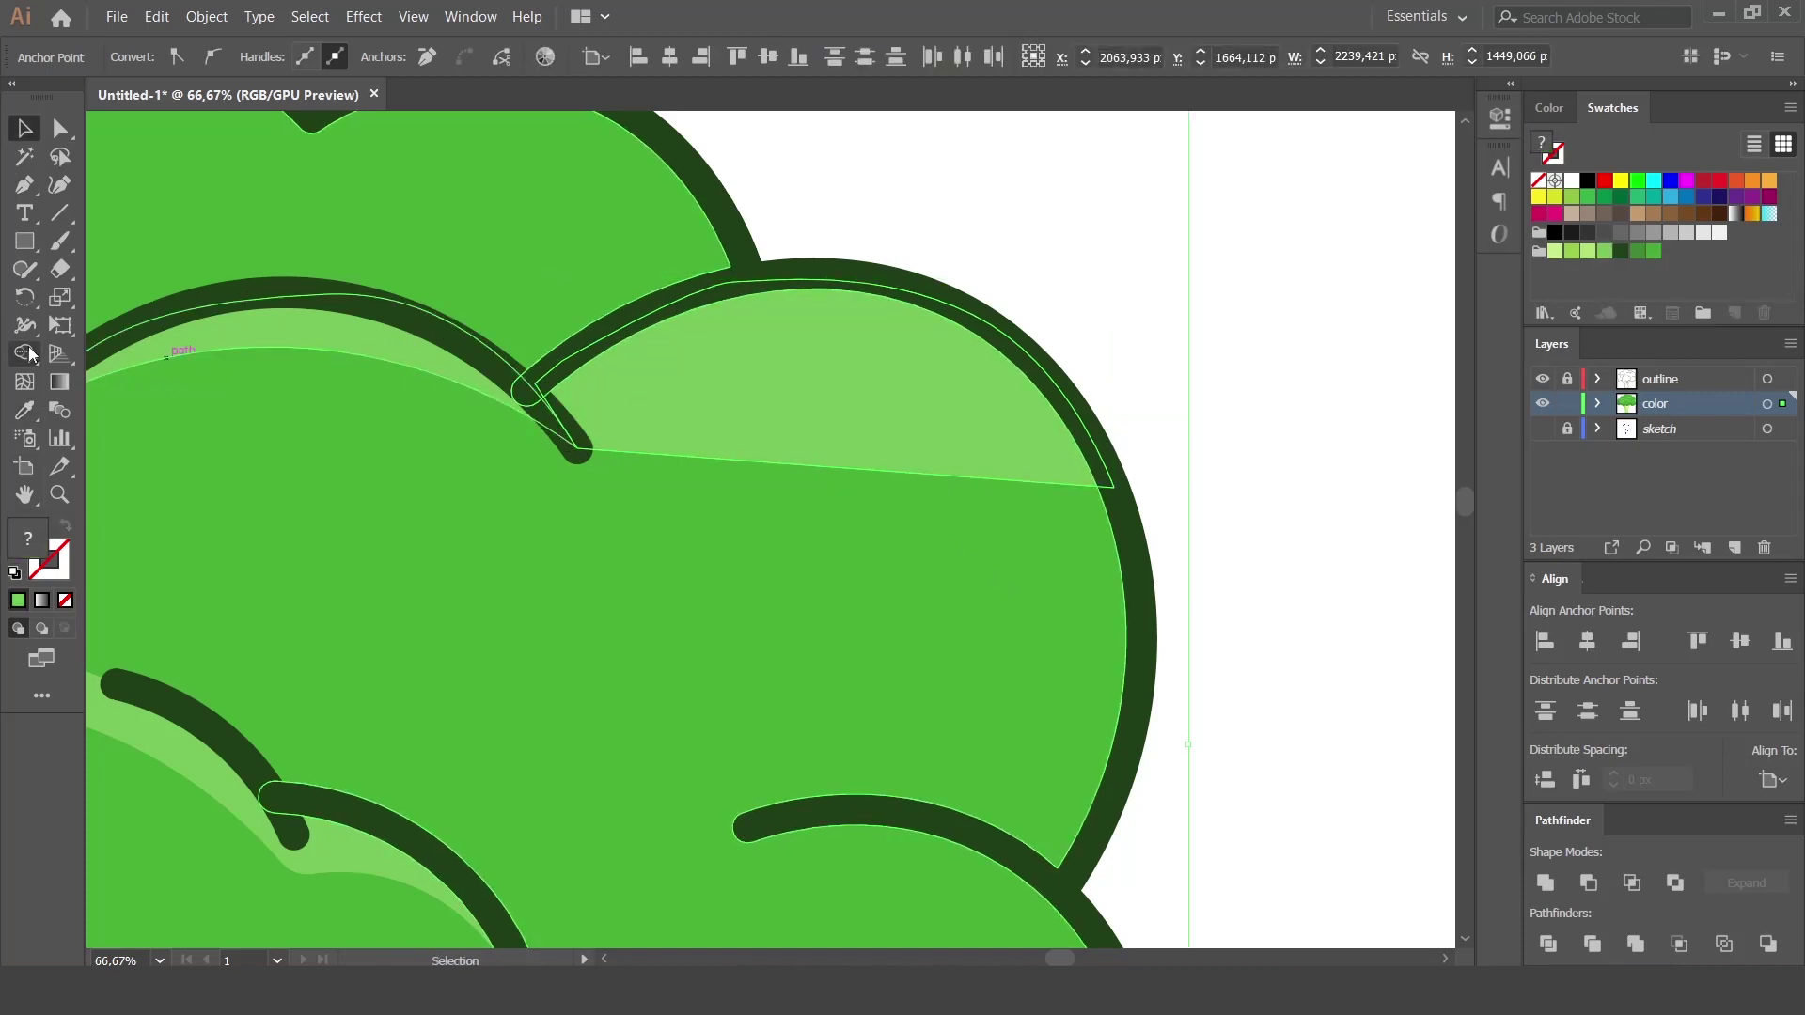
click(1061, 400)
key(v)
click(1151, 362)
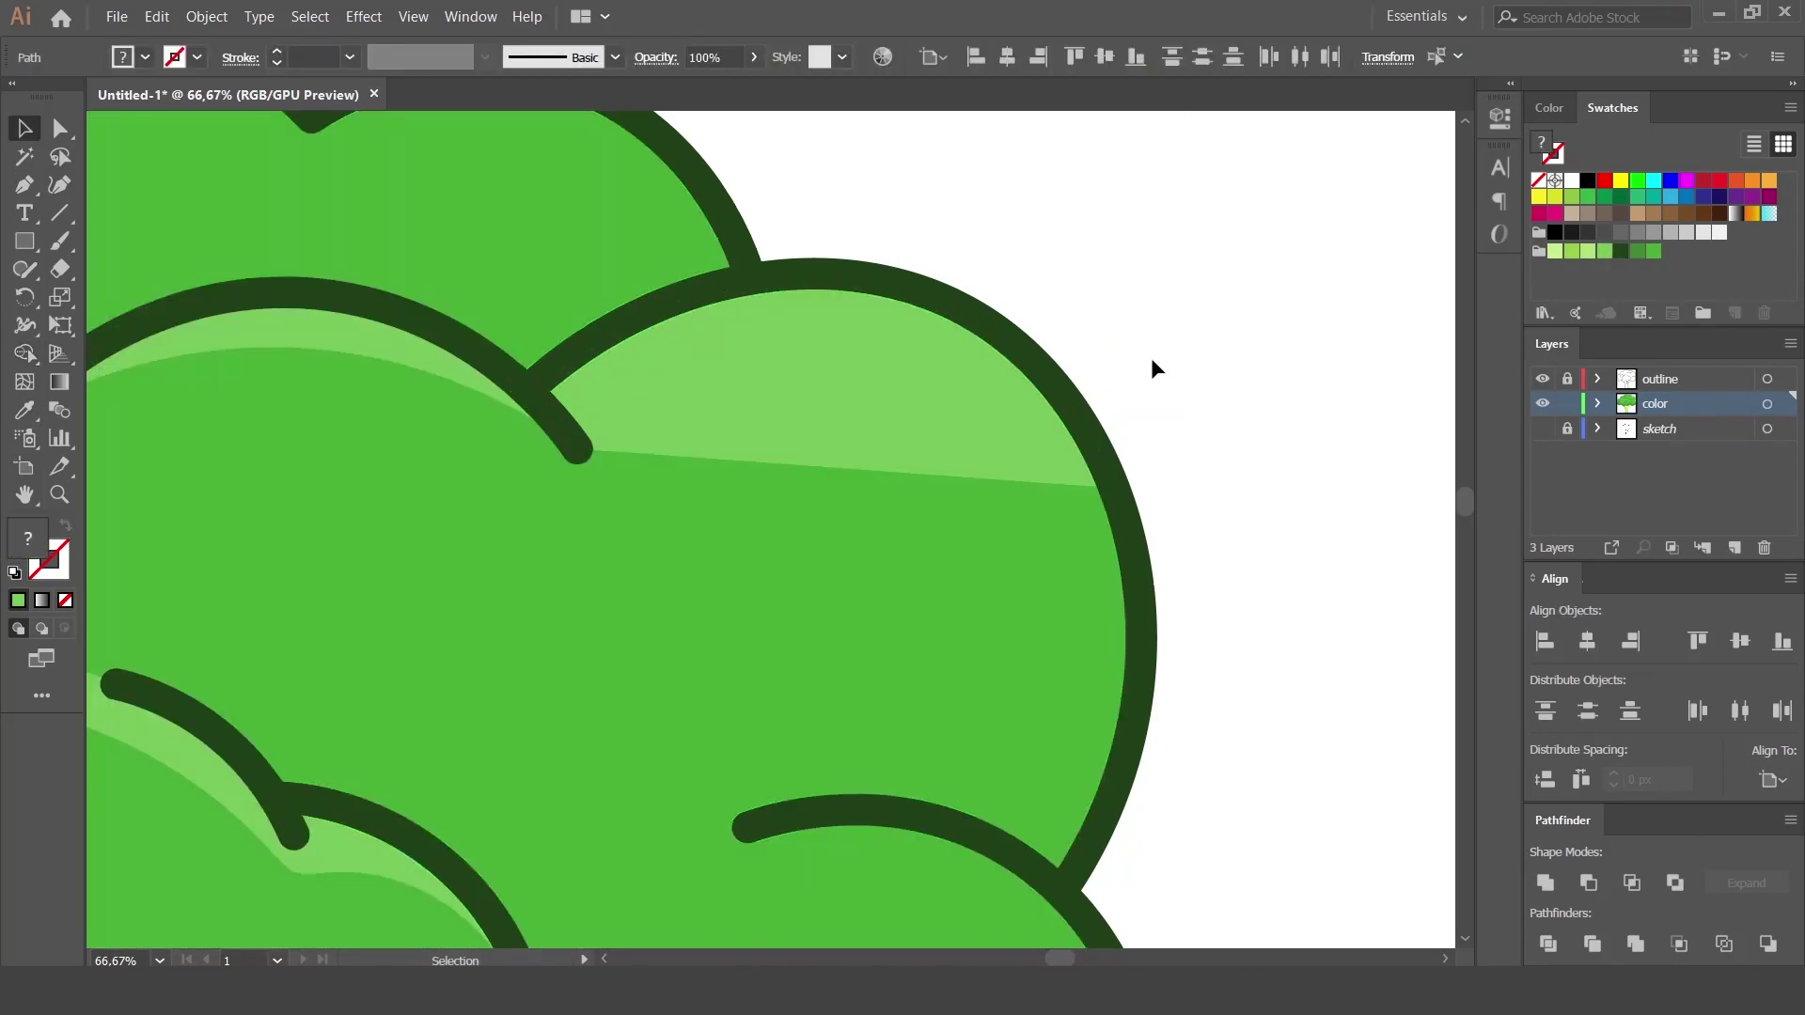
click(846, 376)
click(60, 184)
drag(832, 467, 832, 439)
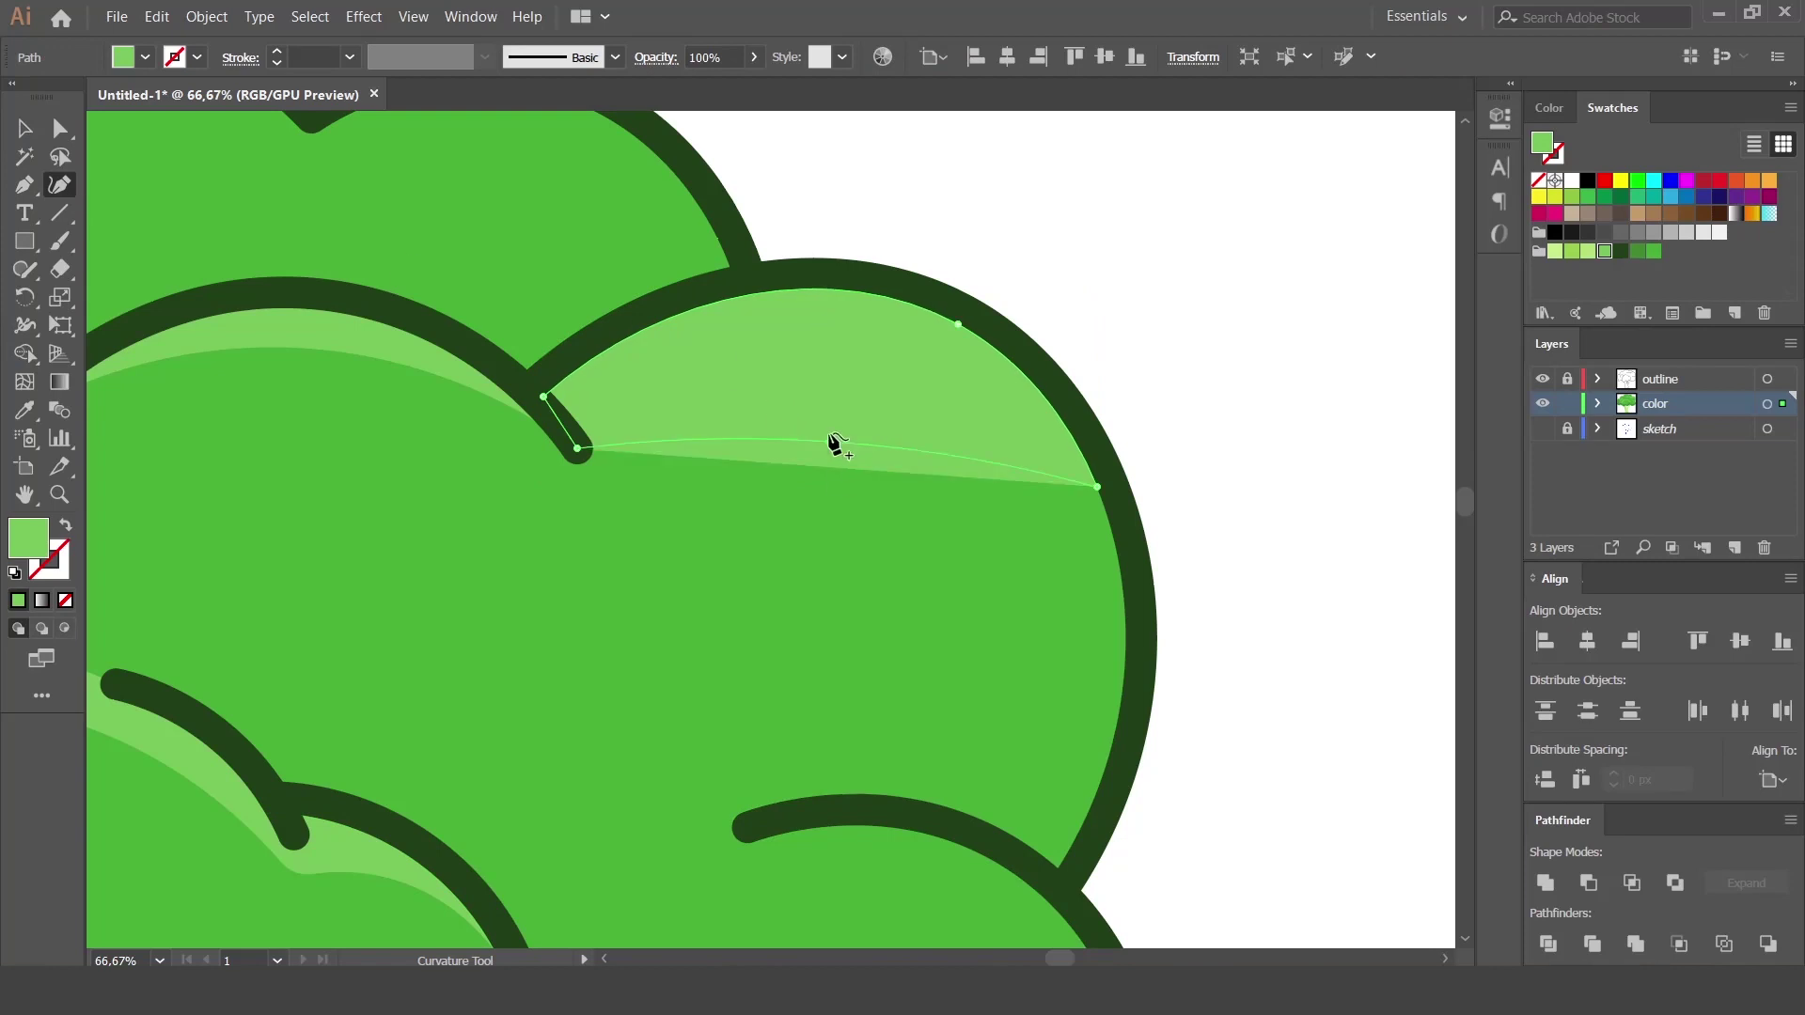
drag(820, 356, 820, 355)
key(v)
key(ctrl+shift+a)
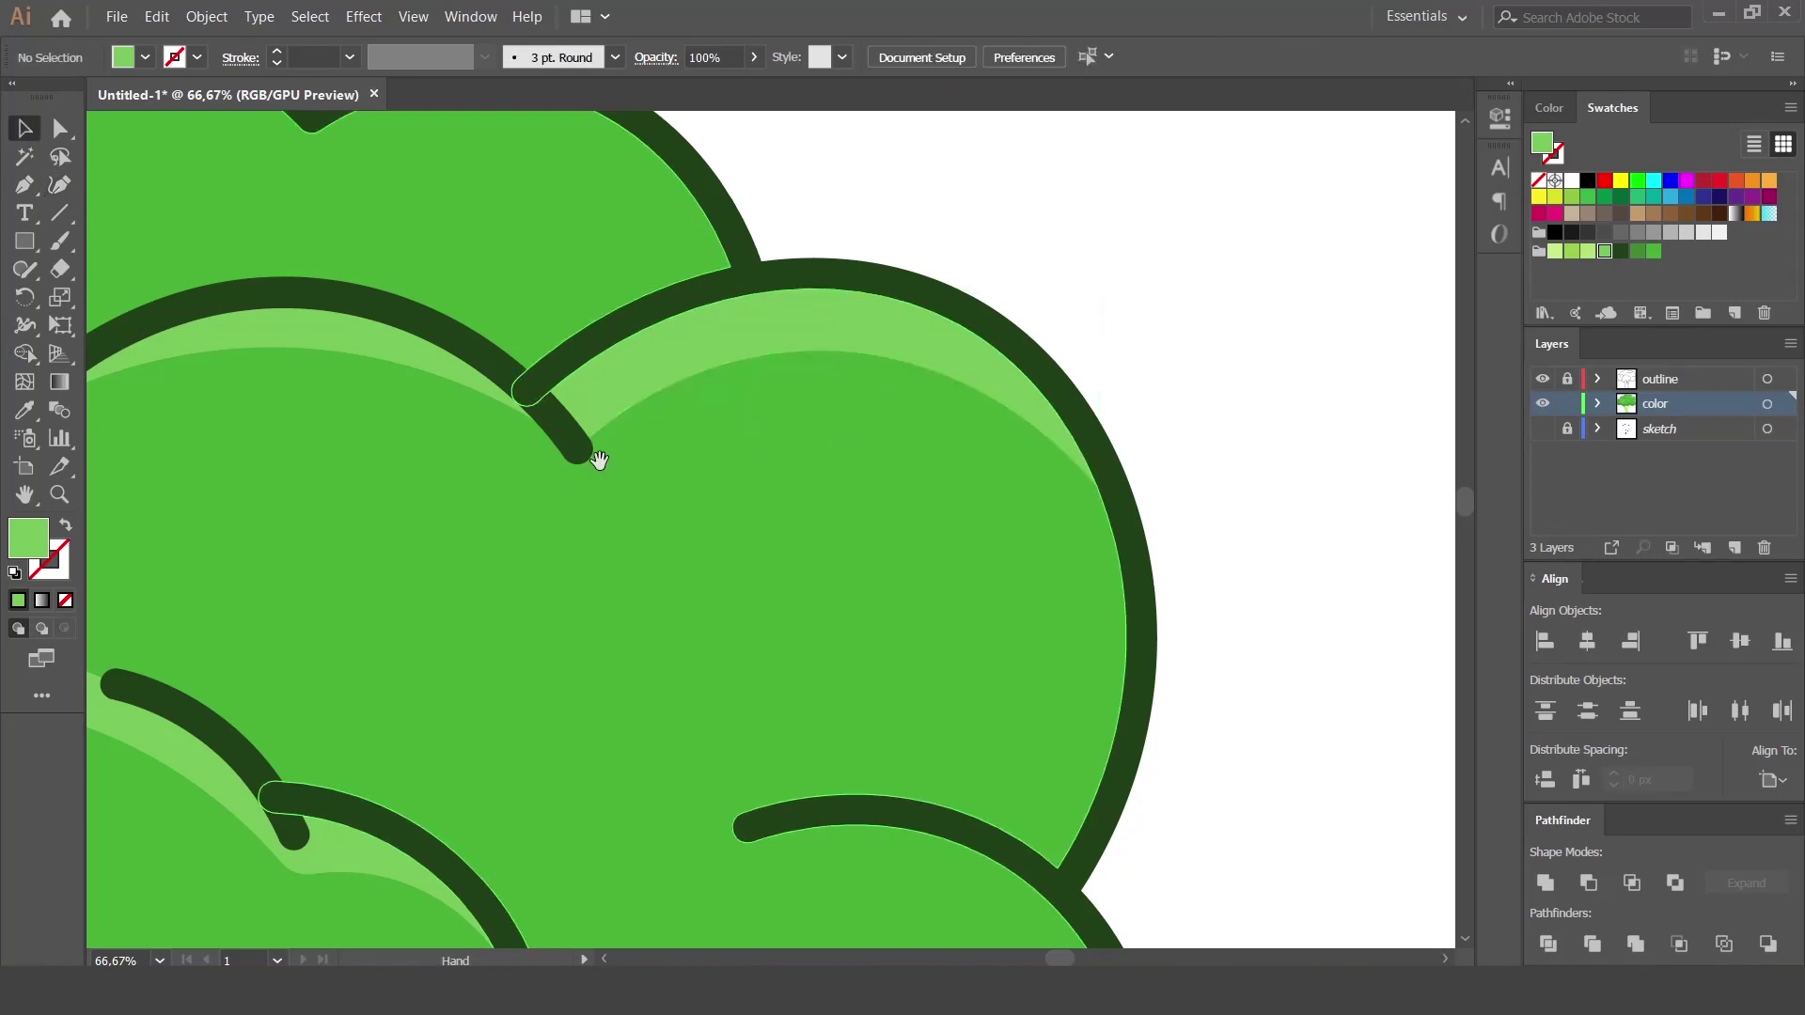
key(ctrl+minus)
Start a Pen-tool highlight path across the back floret, extending past its top.
scroll(911, 578, up, 3)
key(p)
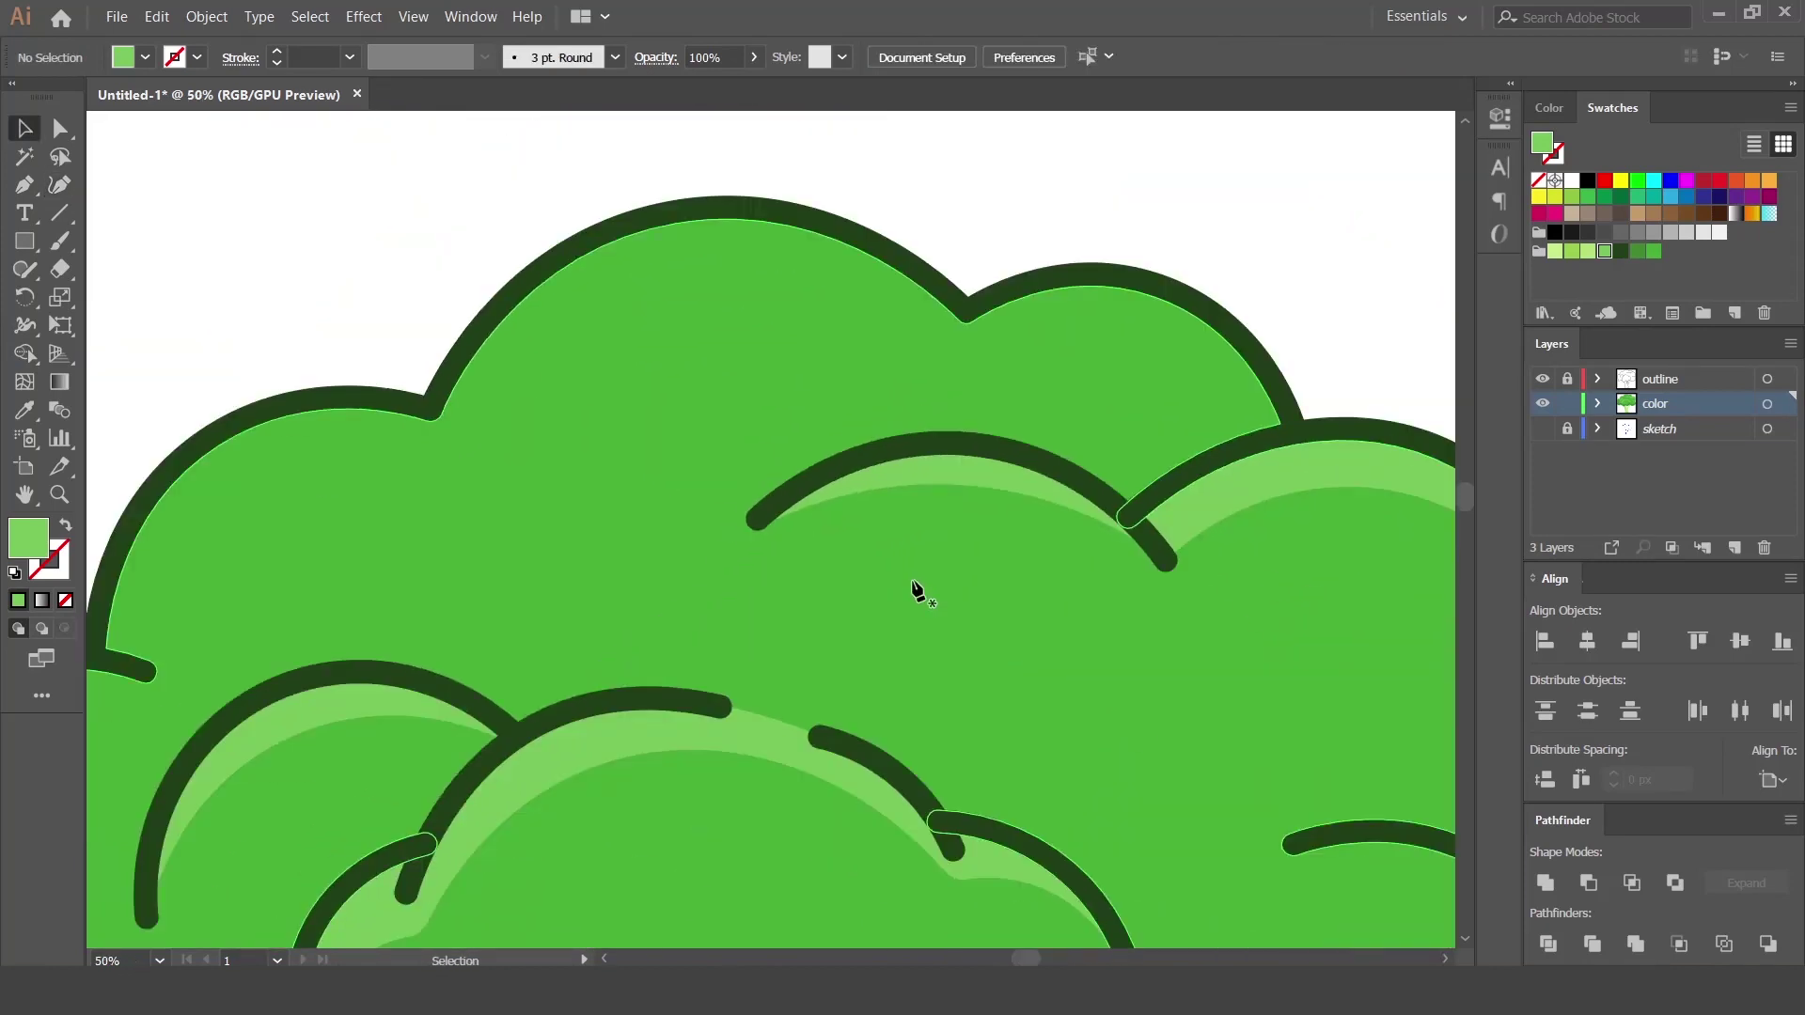
click(108, 656)
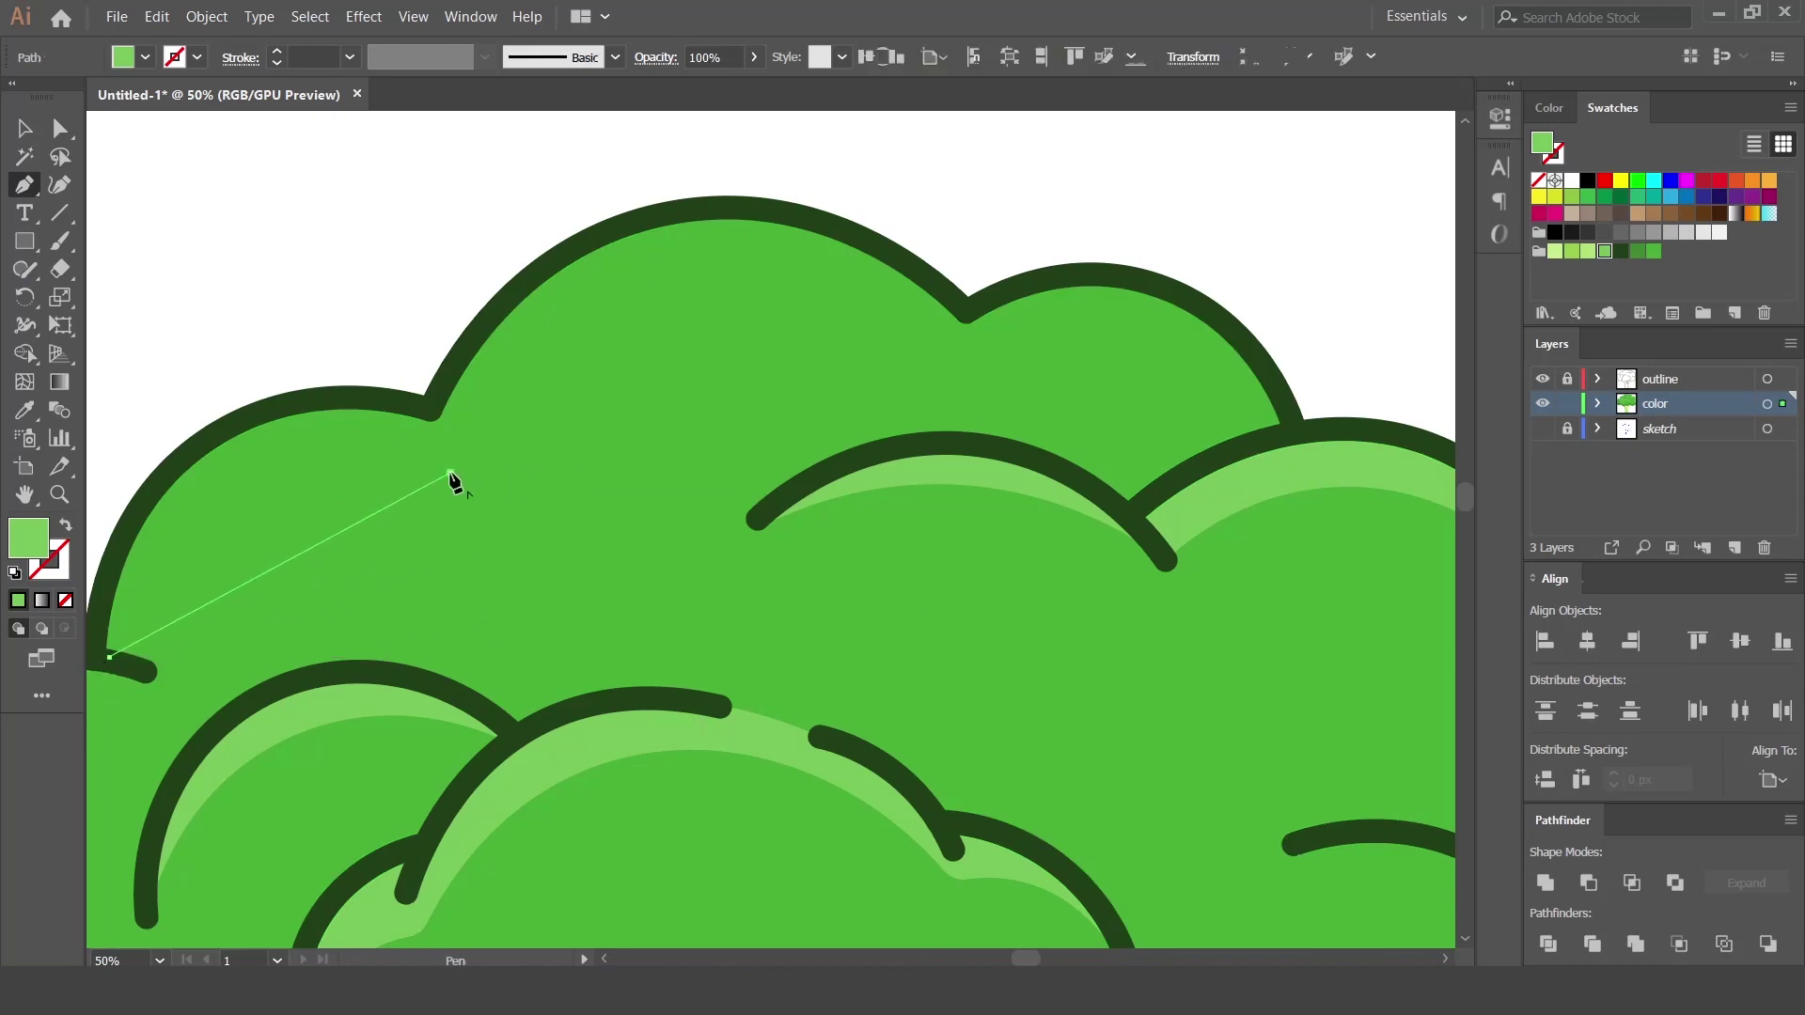
click(451, 472)
click(961, 368)
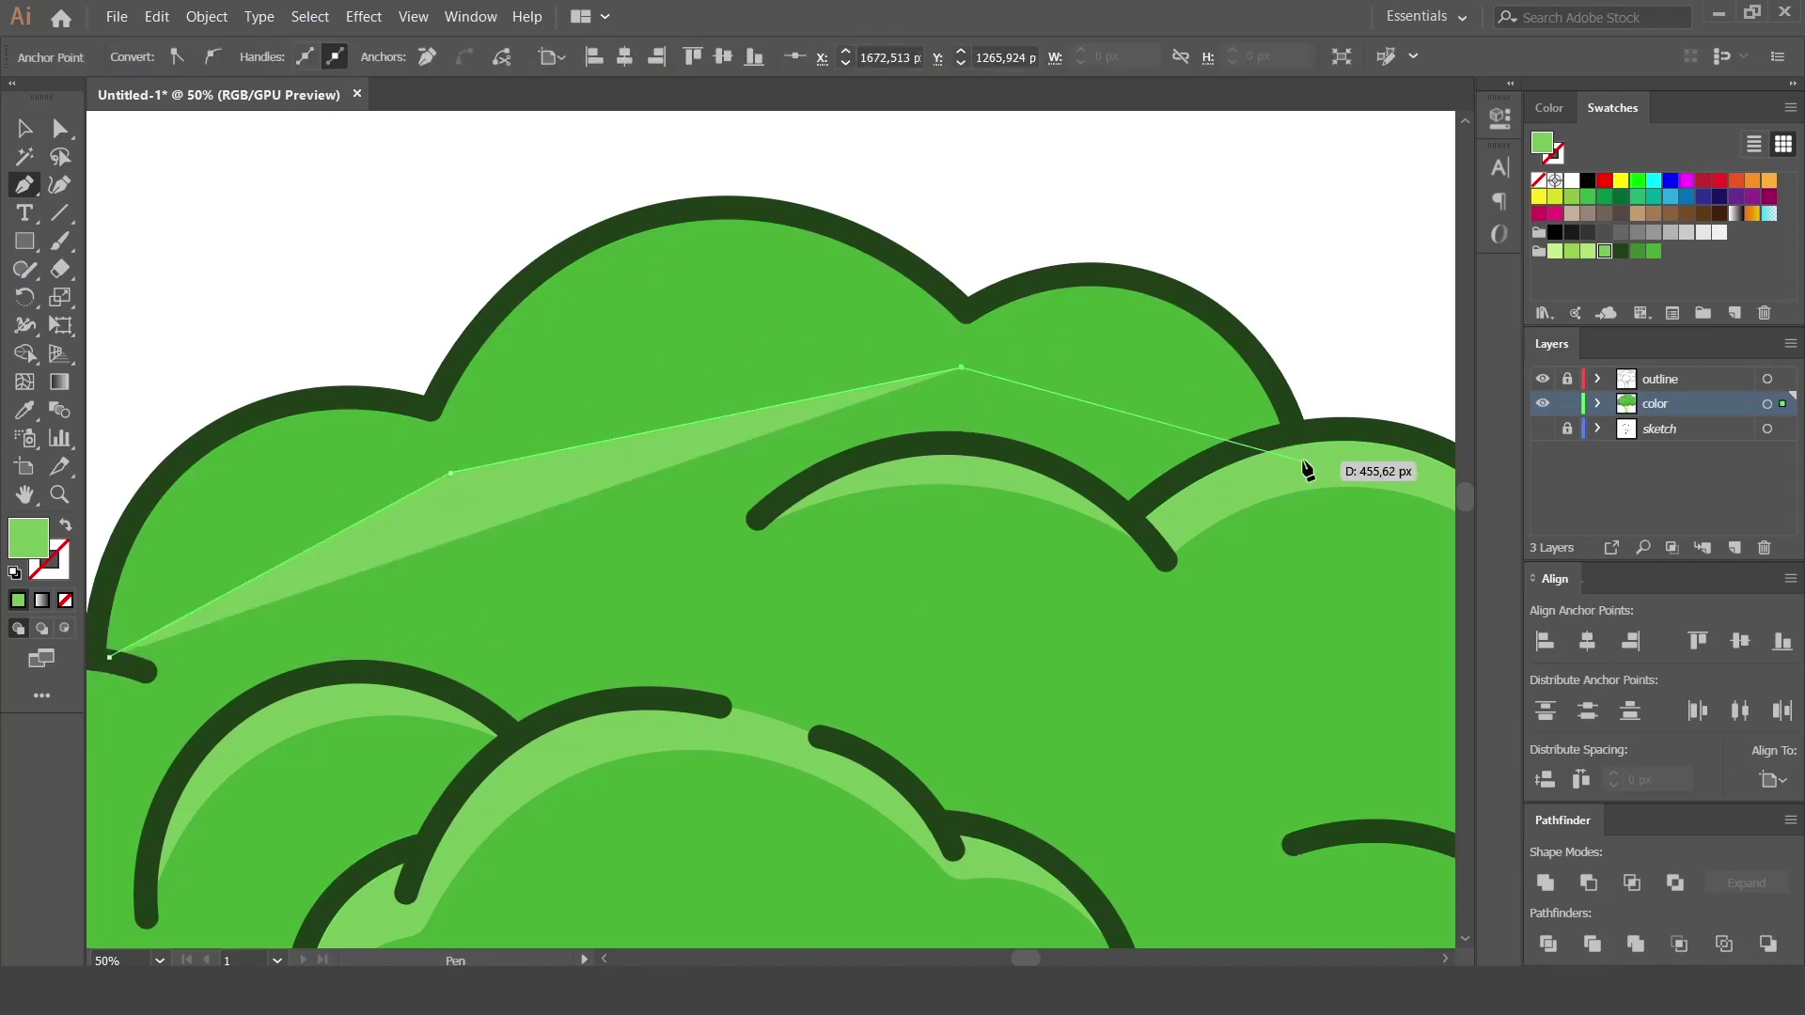
click(1278, 440)
click(1320, 404)
Continue the highlight path around the floret's upper-left and close the oversized shape.
click(1237, 219)
click(516, 161)
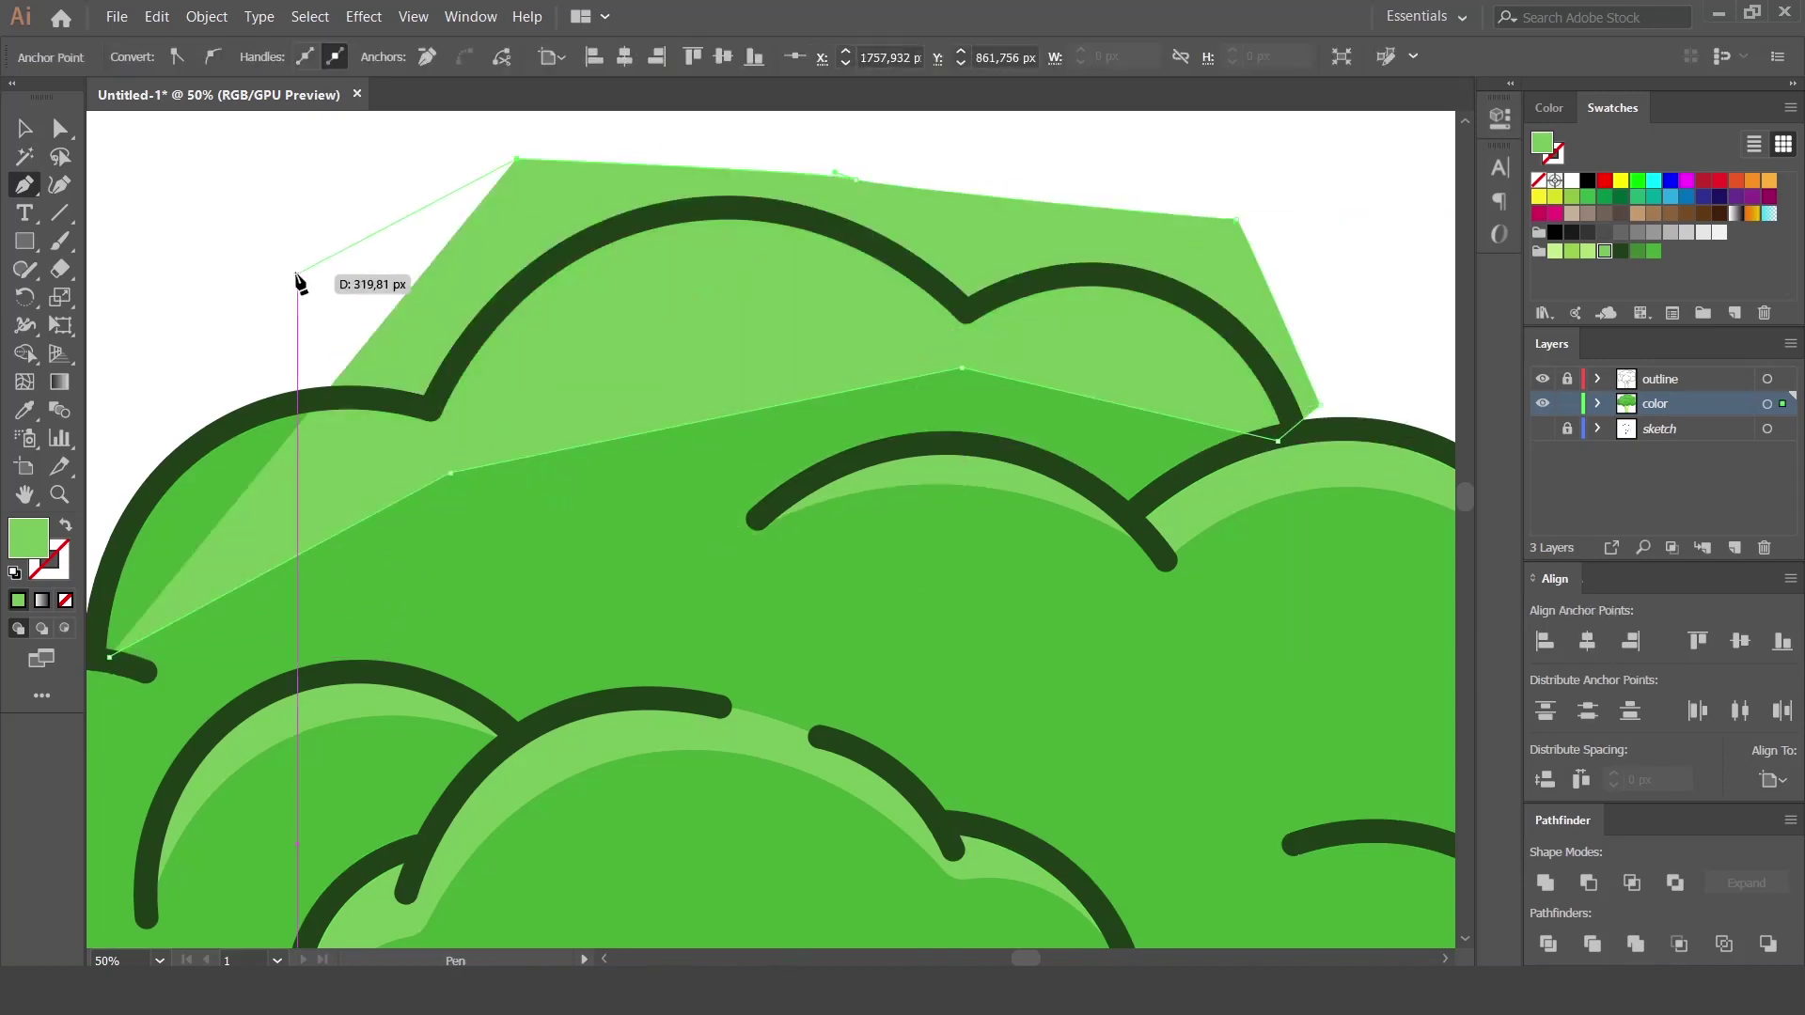
click(297, 277)
drag(157, 368, 375, 290)
click(292, 341)
click(252, 481)
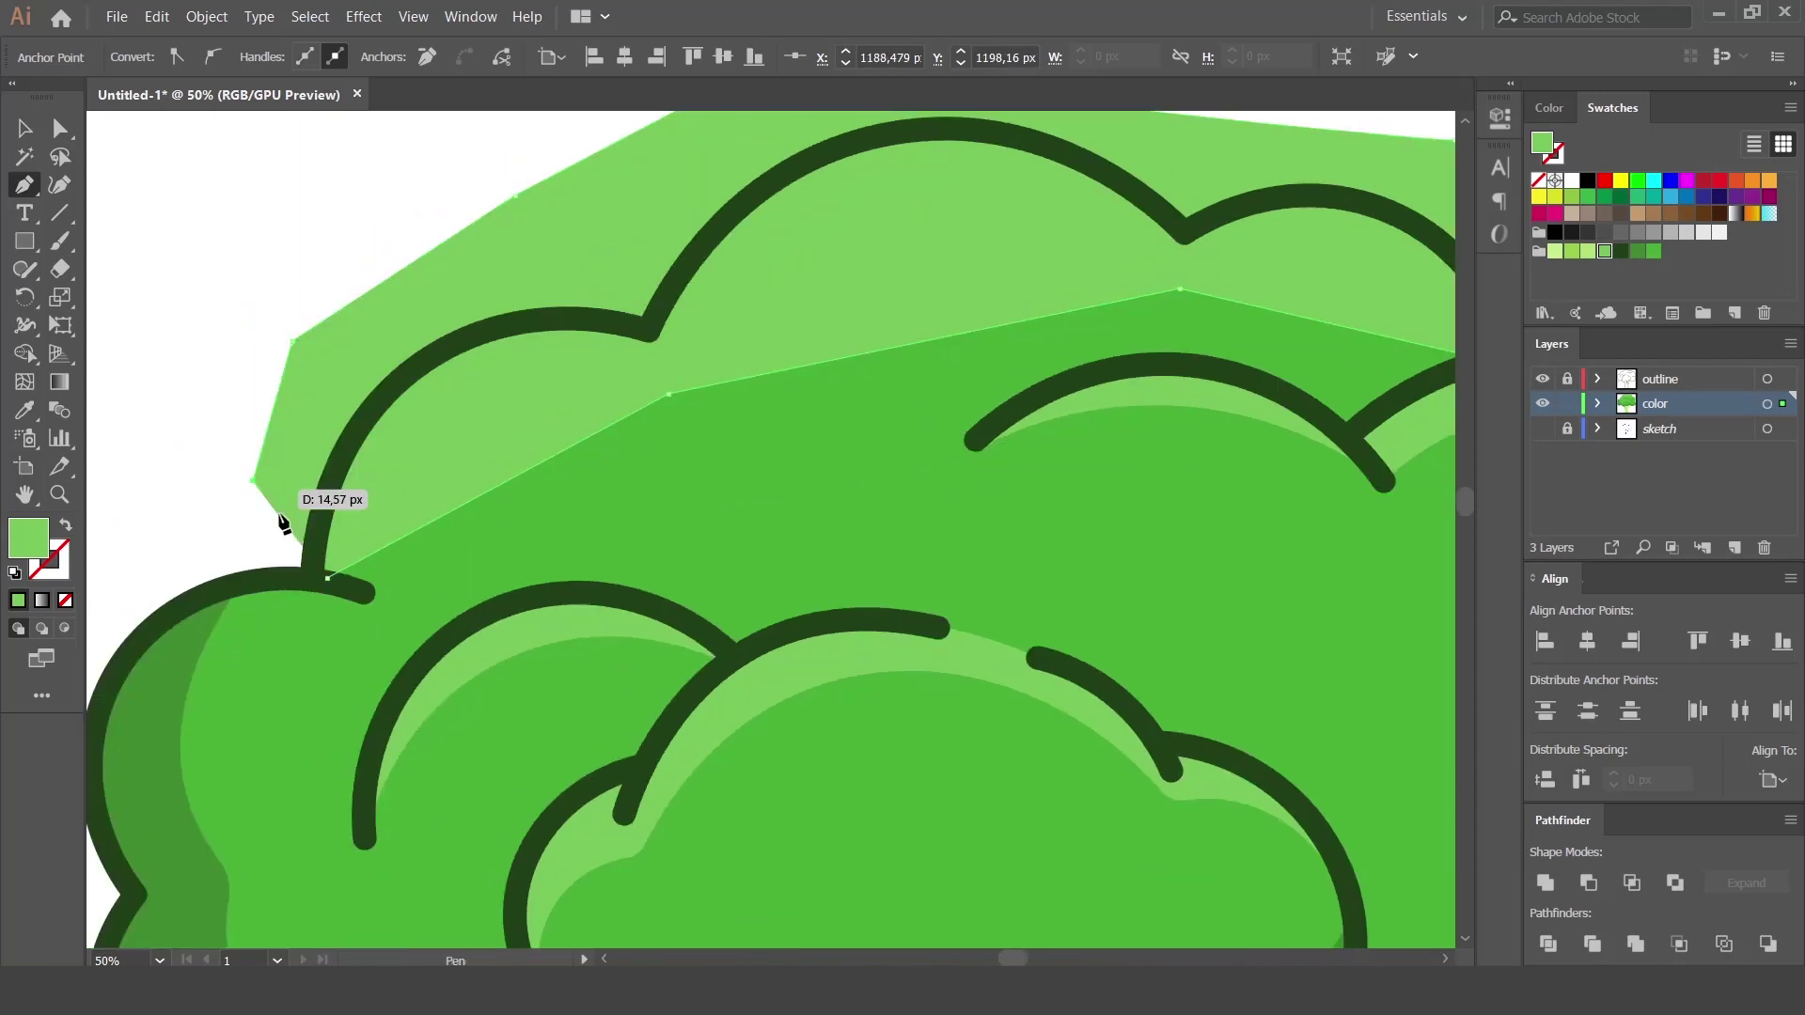
click(325, 578)
Trim away the highlight area outside the broccoli outline with Shape Builder.
key(ctrl+a)
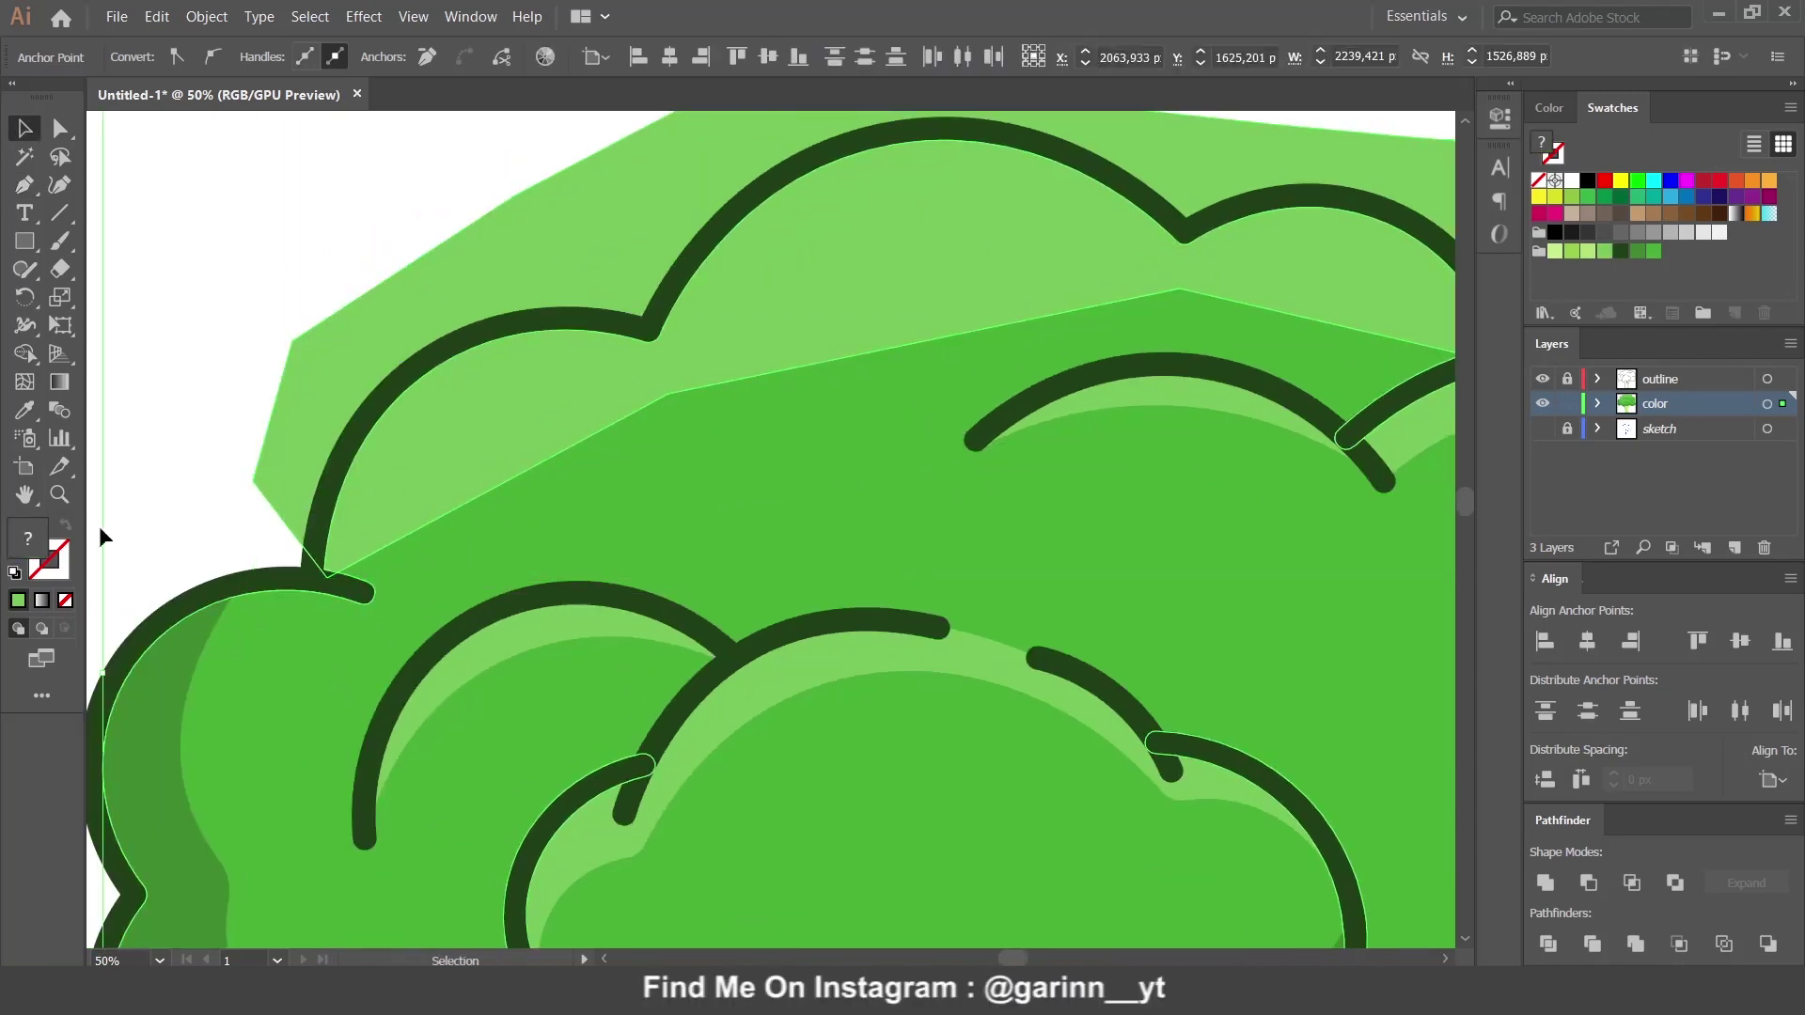
key(shift+m)
alt+click(287, 413)
Bend the highlight's inner edge into a scalloped curve with the Curvature tool.
click(59, 187)
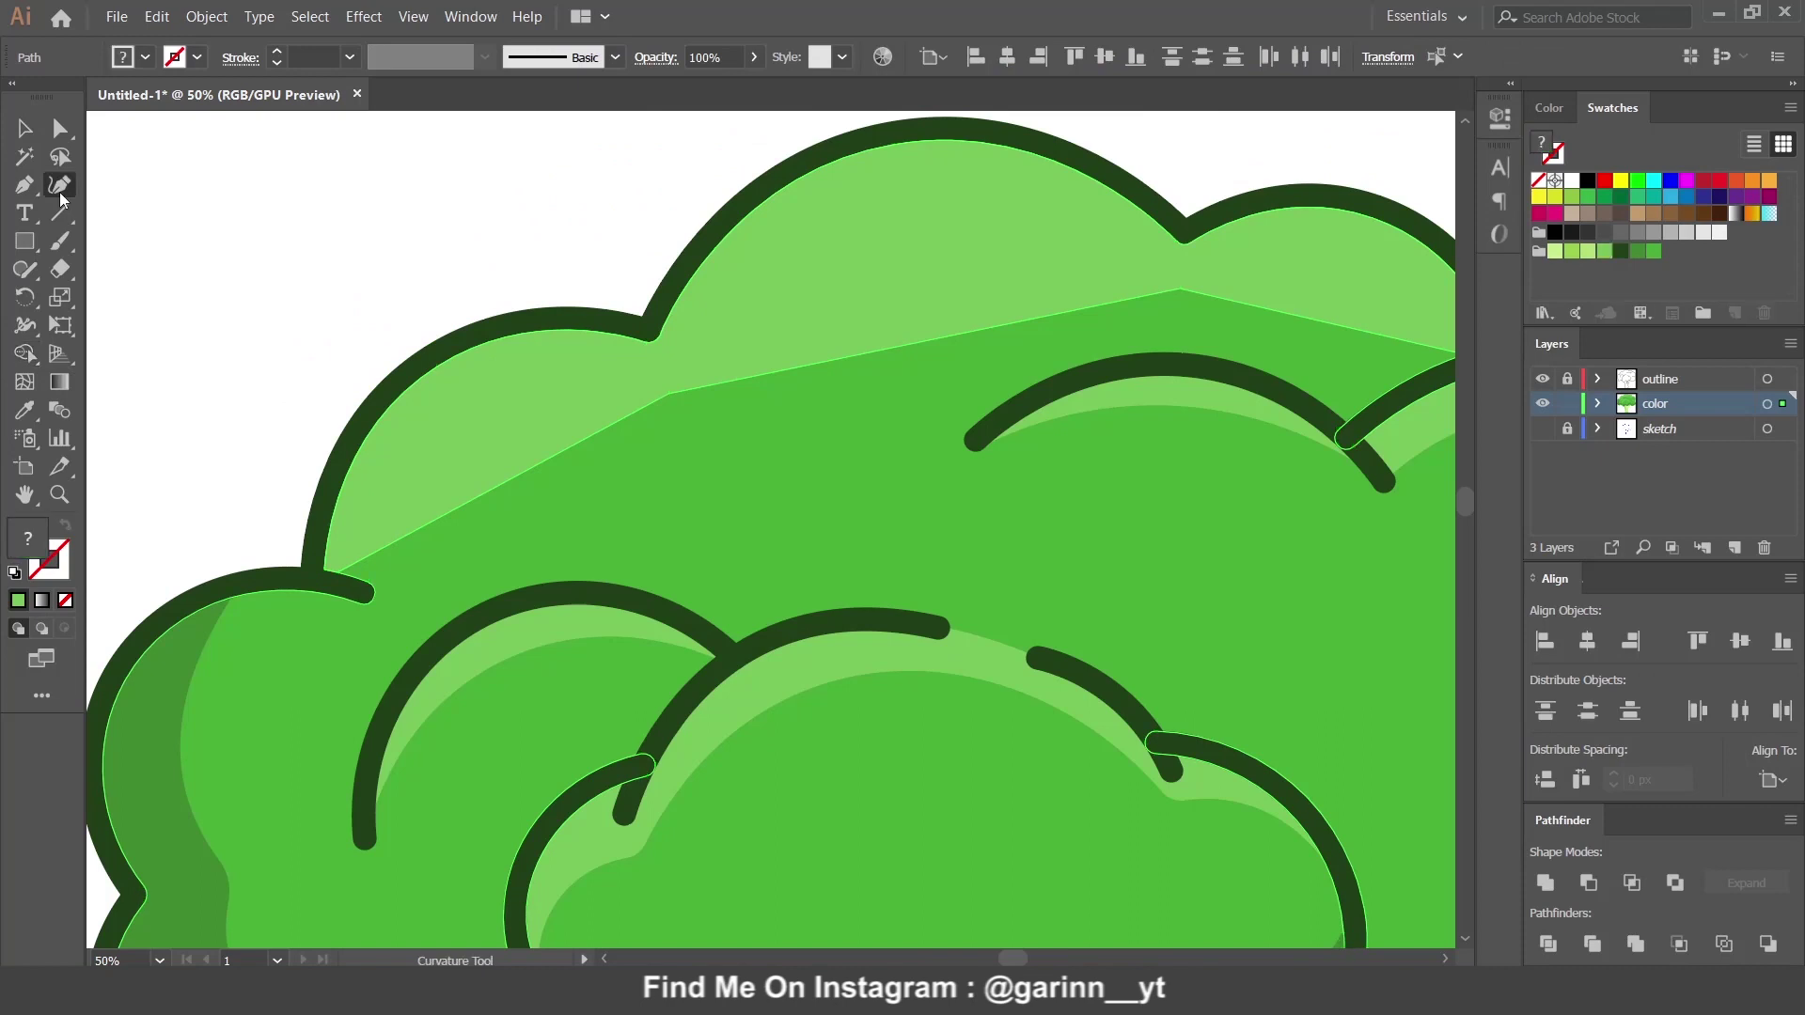
click(507, 487)
drag(494, 494, 463, 419)
drag(901, 352, 903, 279)
click(884, 204)
mouse_move(968, 385)
mouse_down()
mouse_move(611, 365)
mouse_move(794, 524)
mouse_up()
click(983, 235)
Deselect the finished highlight and review the crown.
key(v)
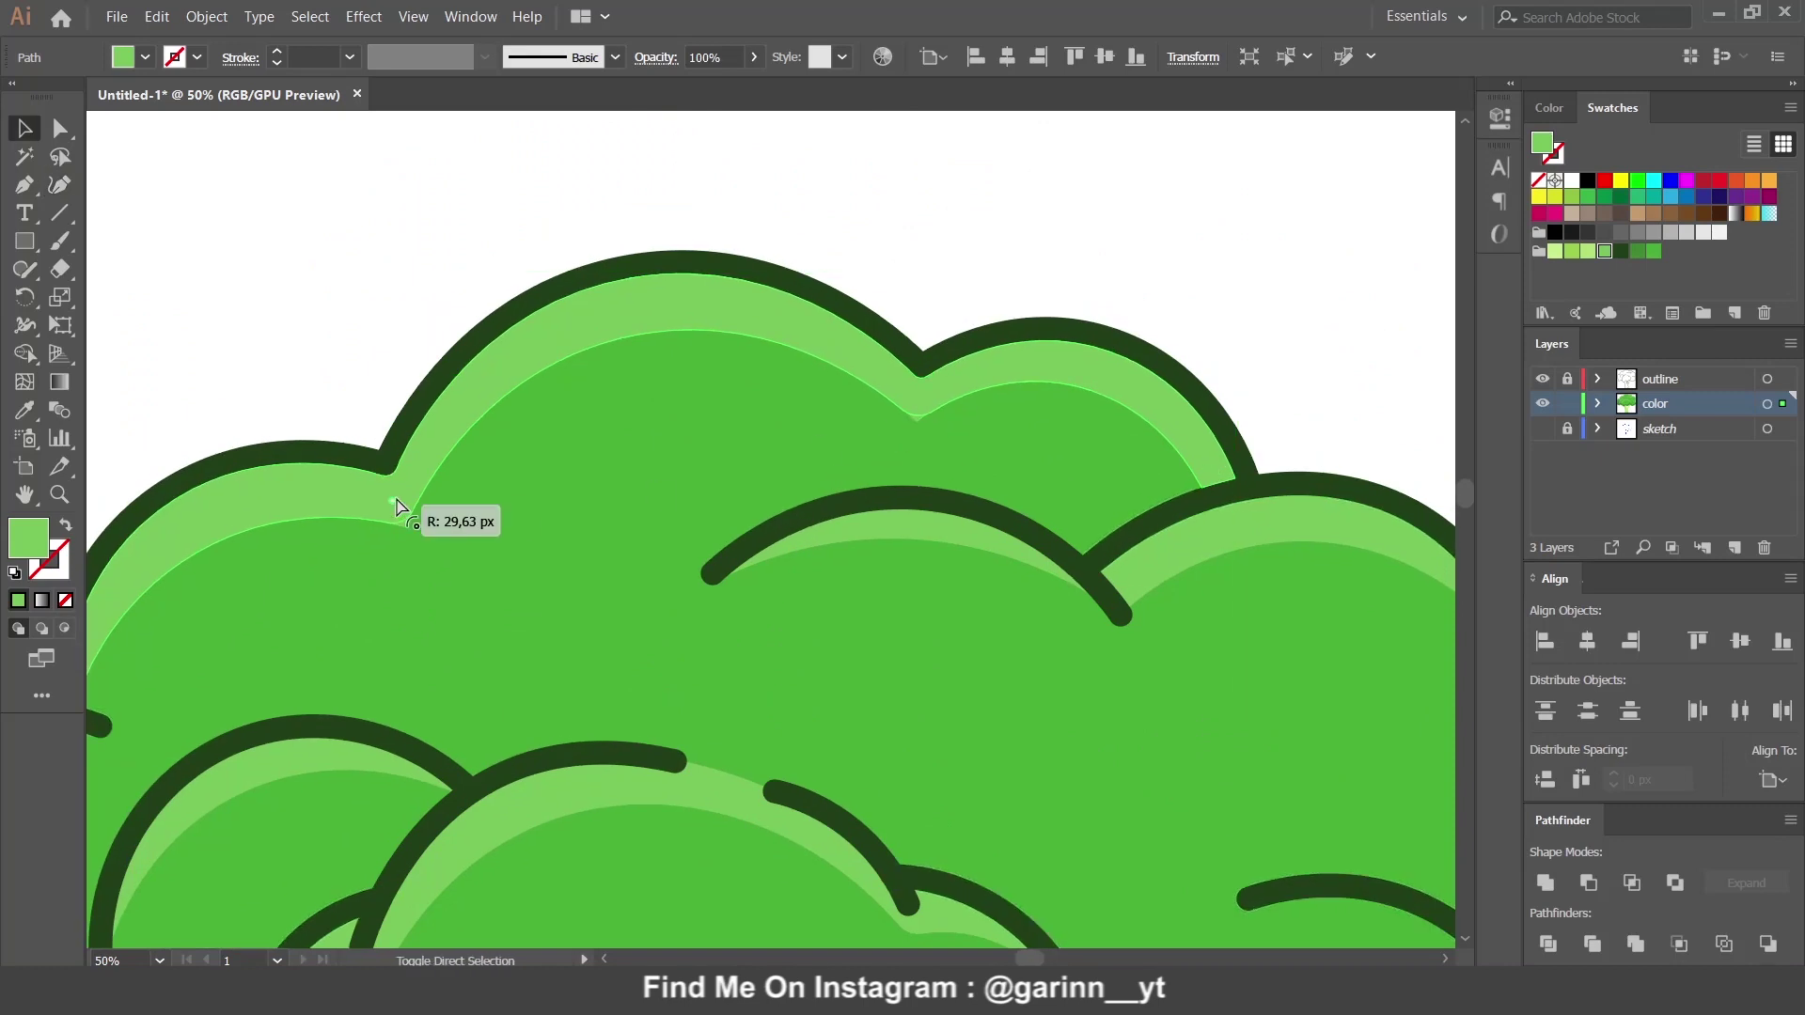
click(1029, 284)
scroll(1029, 284, down, 4)
scroll(1029, 287, down, 1)
scroll(1033, 292, up, 1)
scroll(1034, 294, up, 2)
scroll(1035, 293, up, 2)
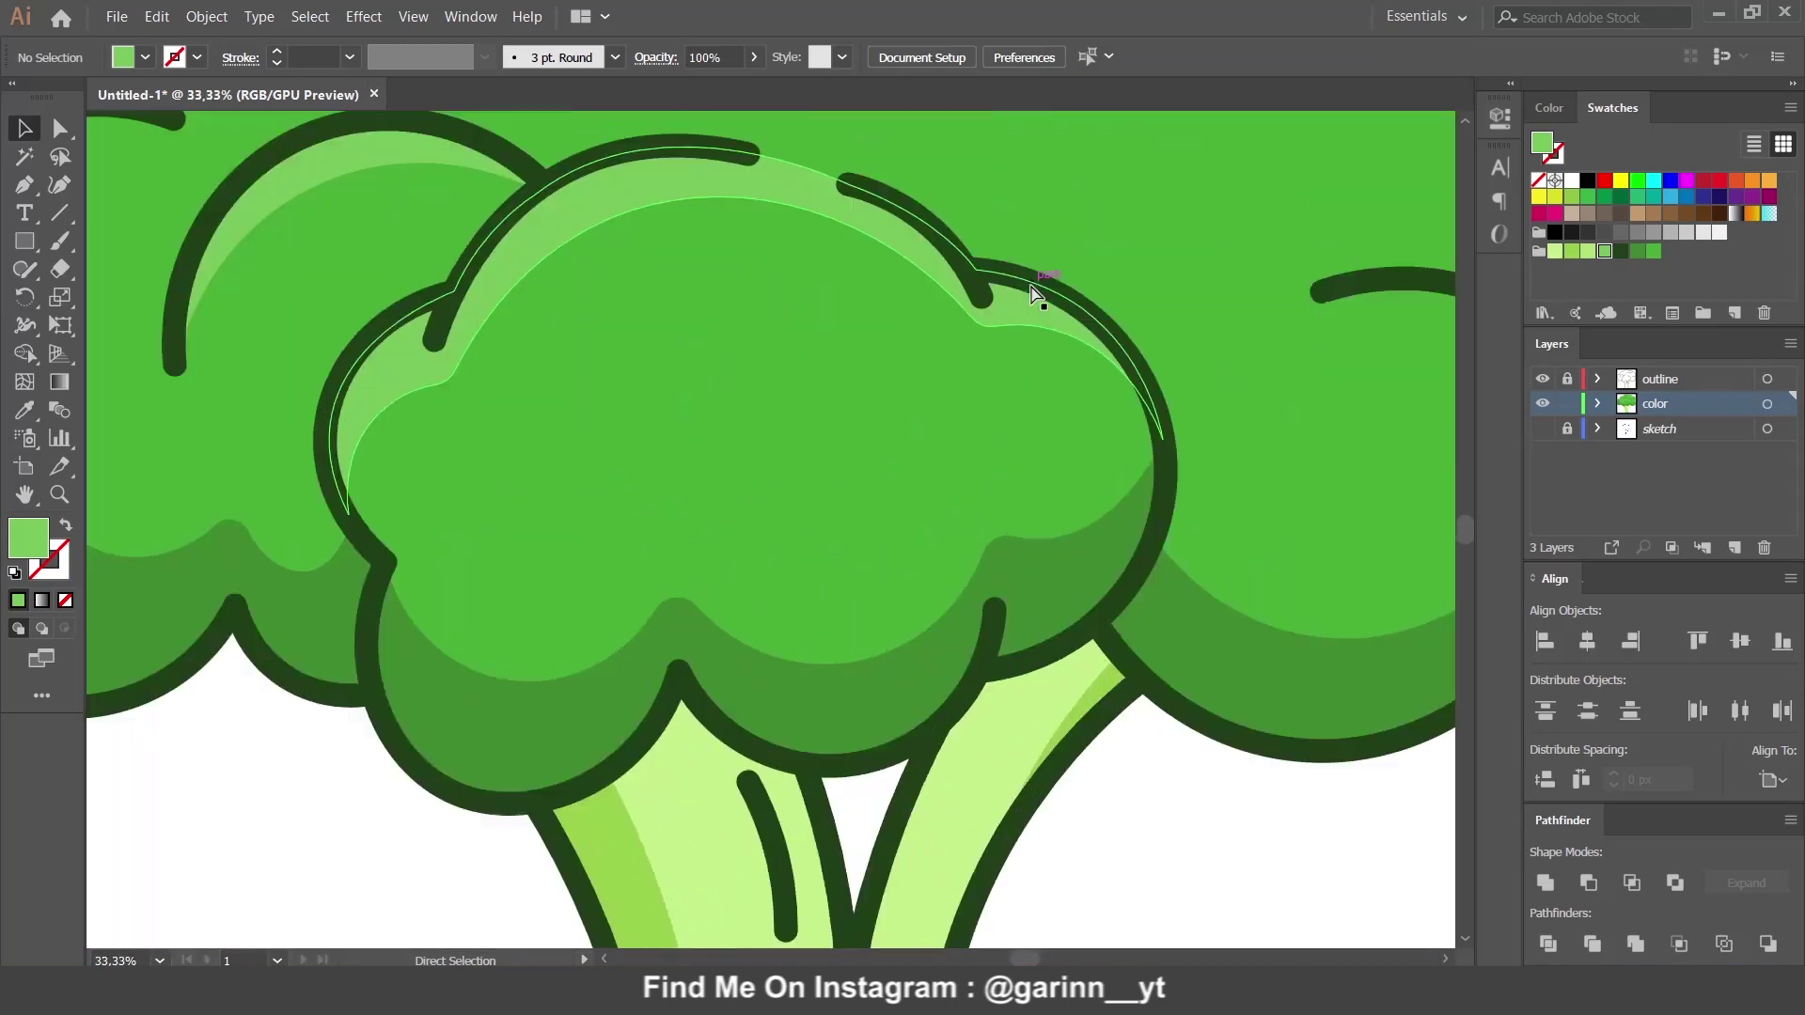
Draw a crescent highlight shape along the right floret's outline with the Pen tool.
drag(1035, 291, 357, 411)
key(p)
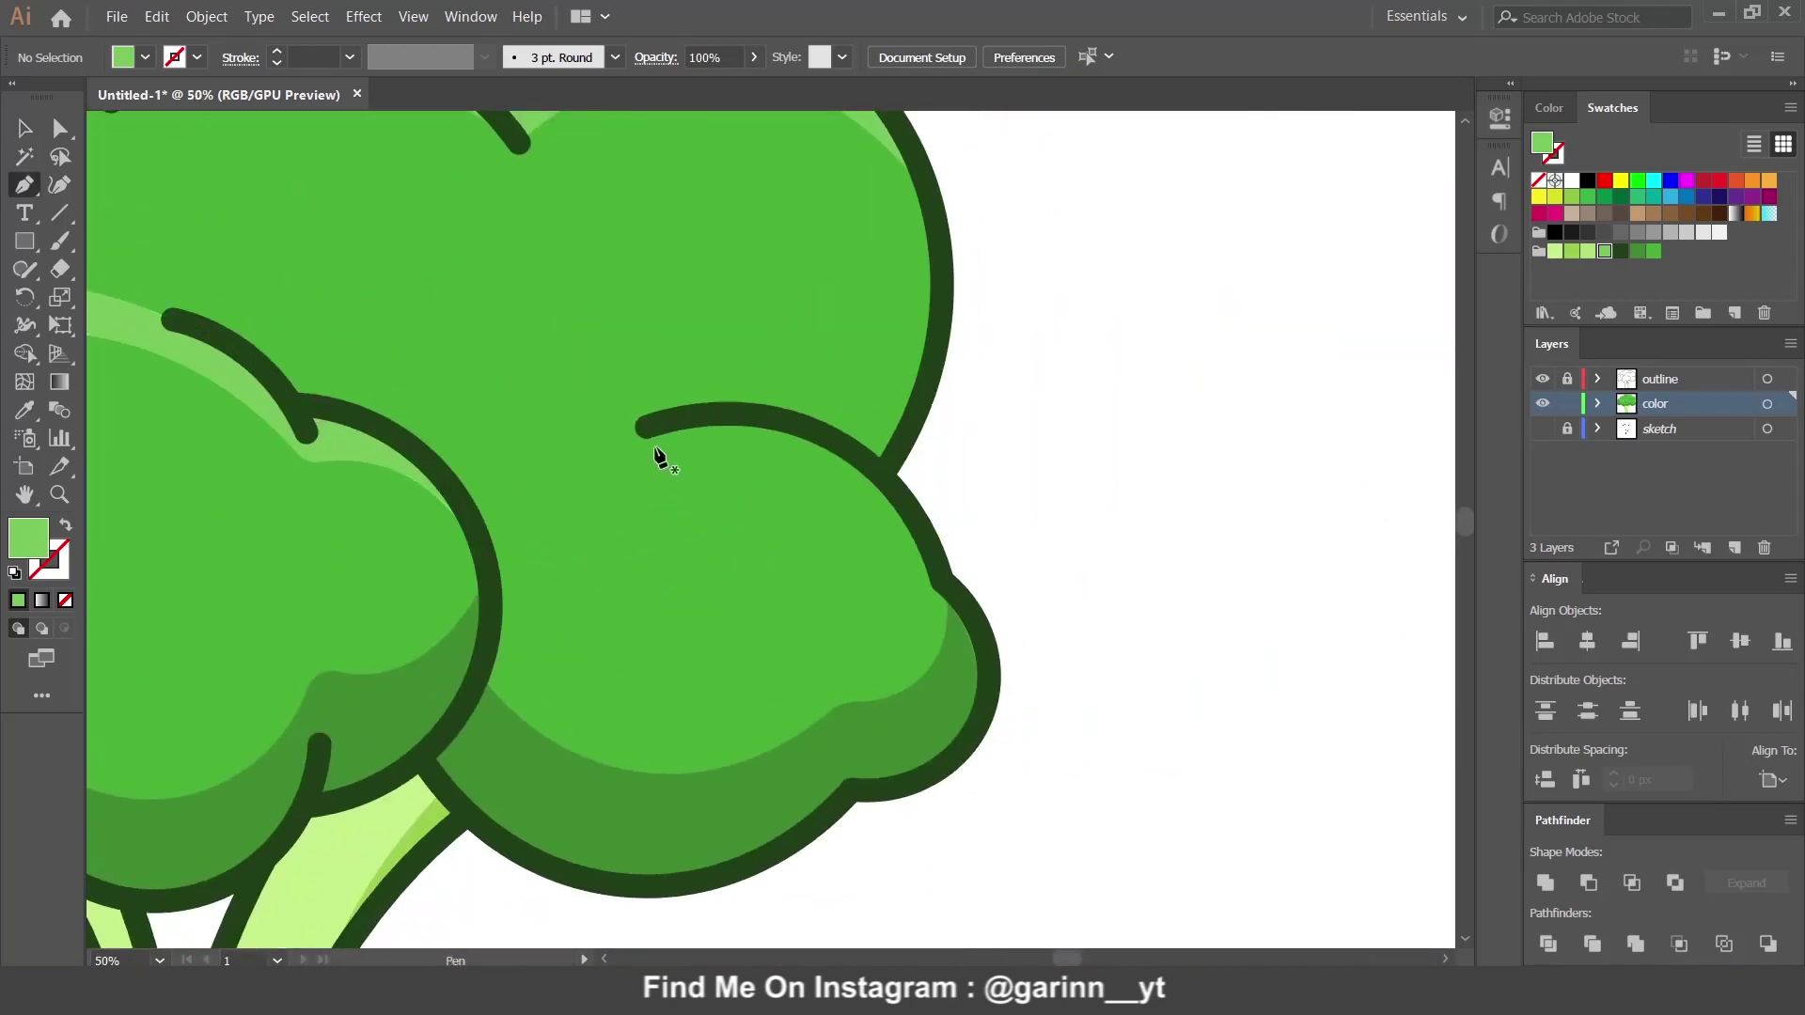
click(646, 428)
click(935, 592)
drag(883, 479, 837, 440)
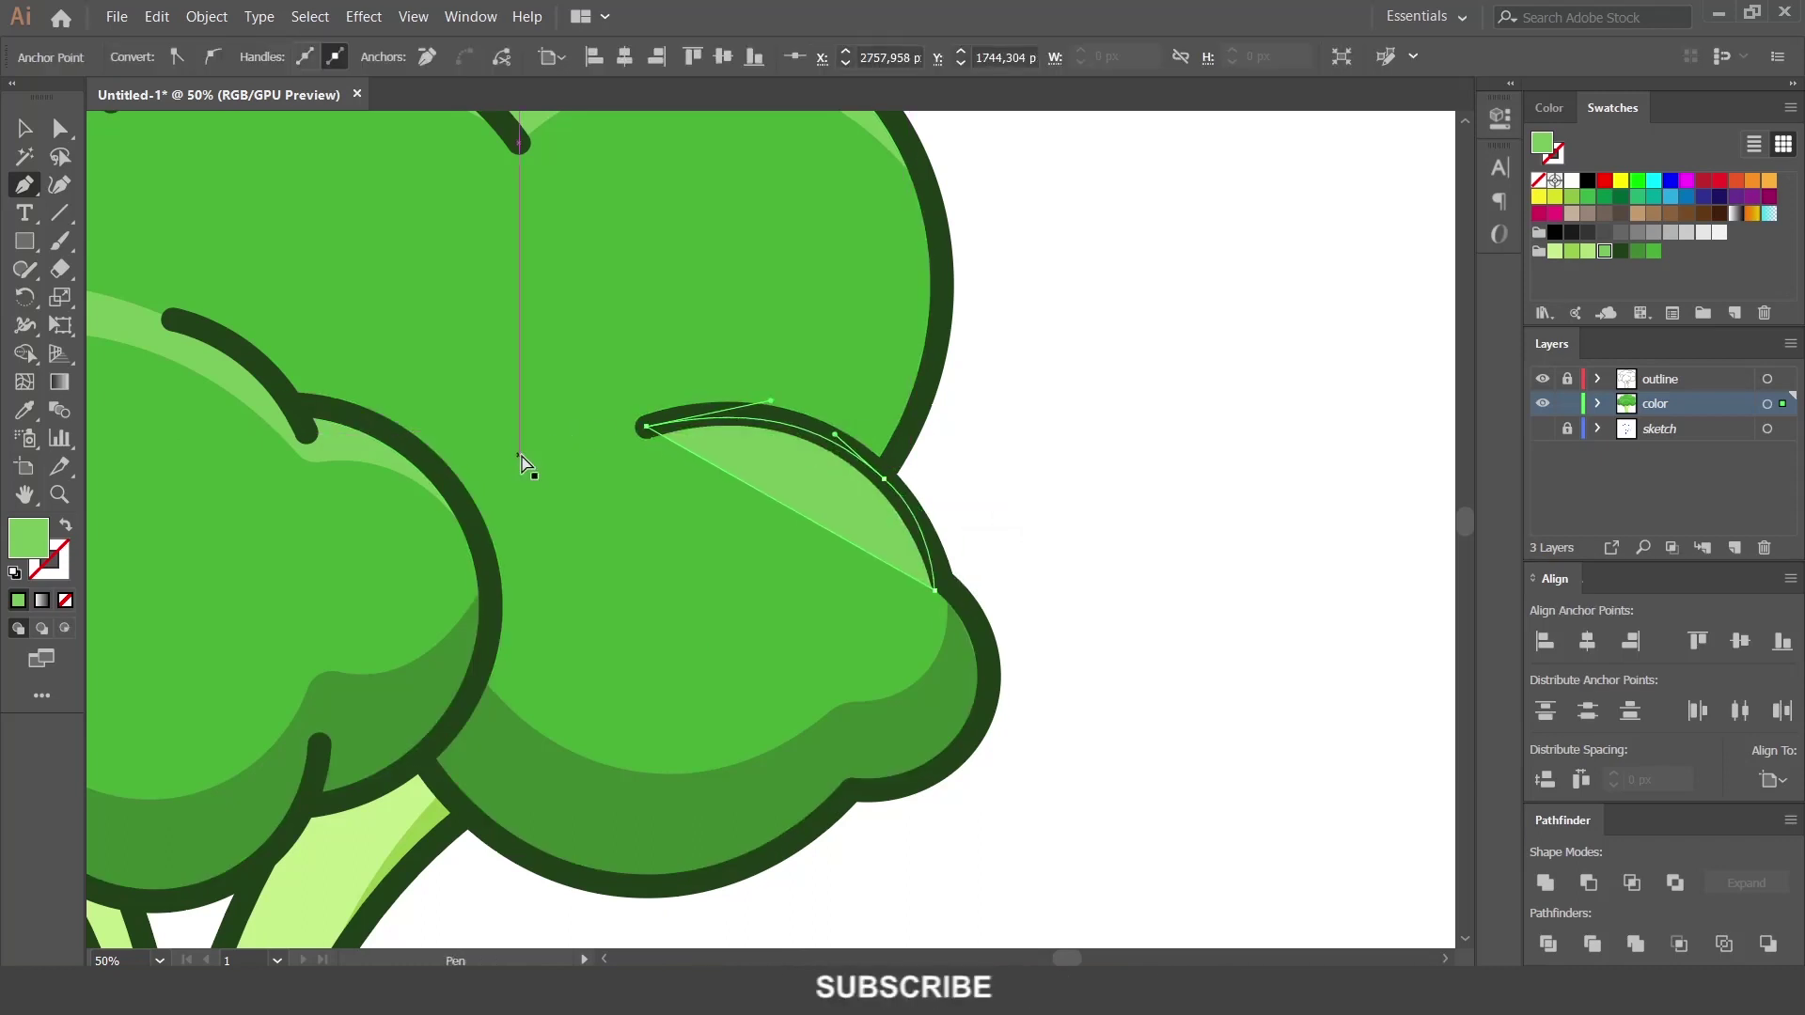
Curve the highlight's lower edge with the Curvature tool, then deselect it.
key(shift+grave)
drag(806, 523, 817, 478)
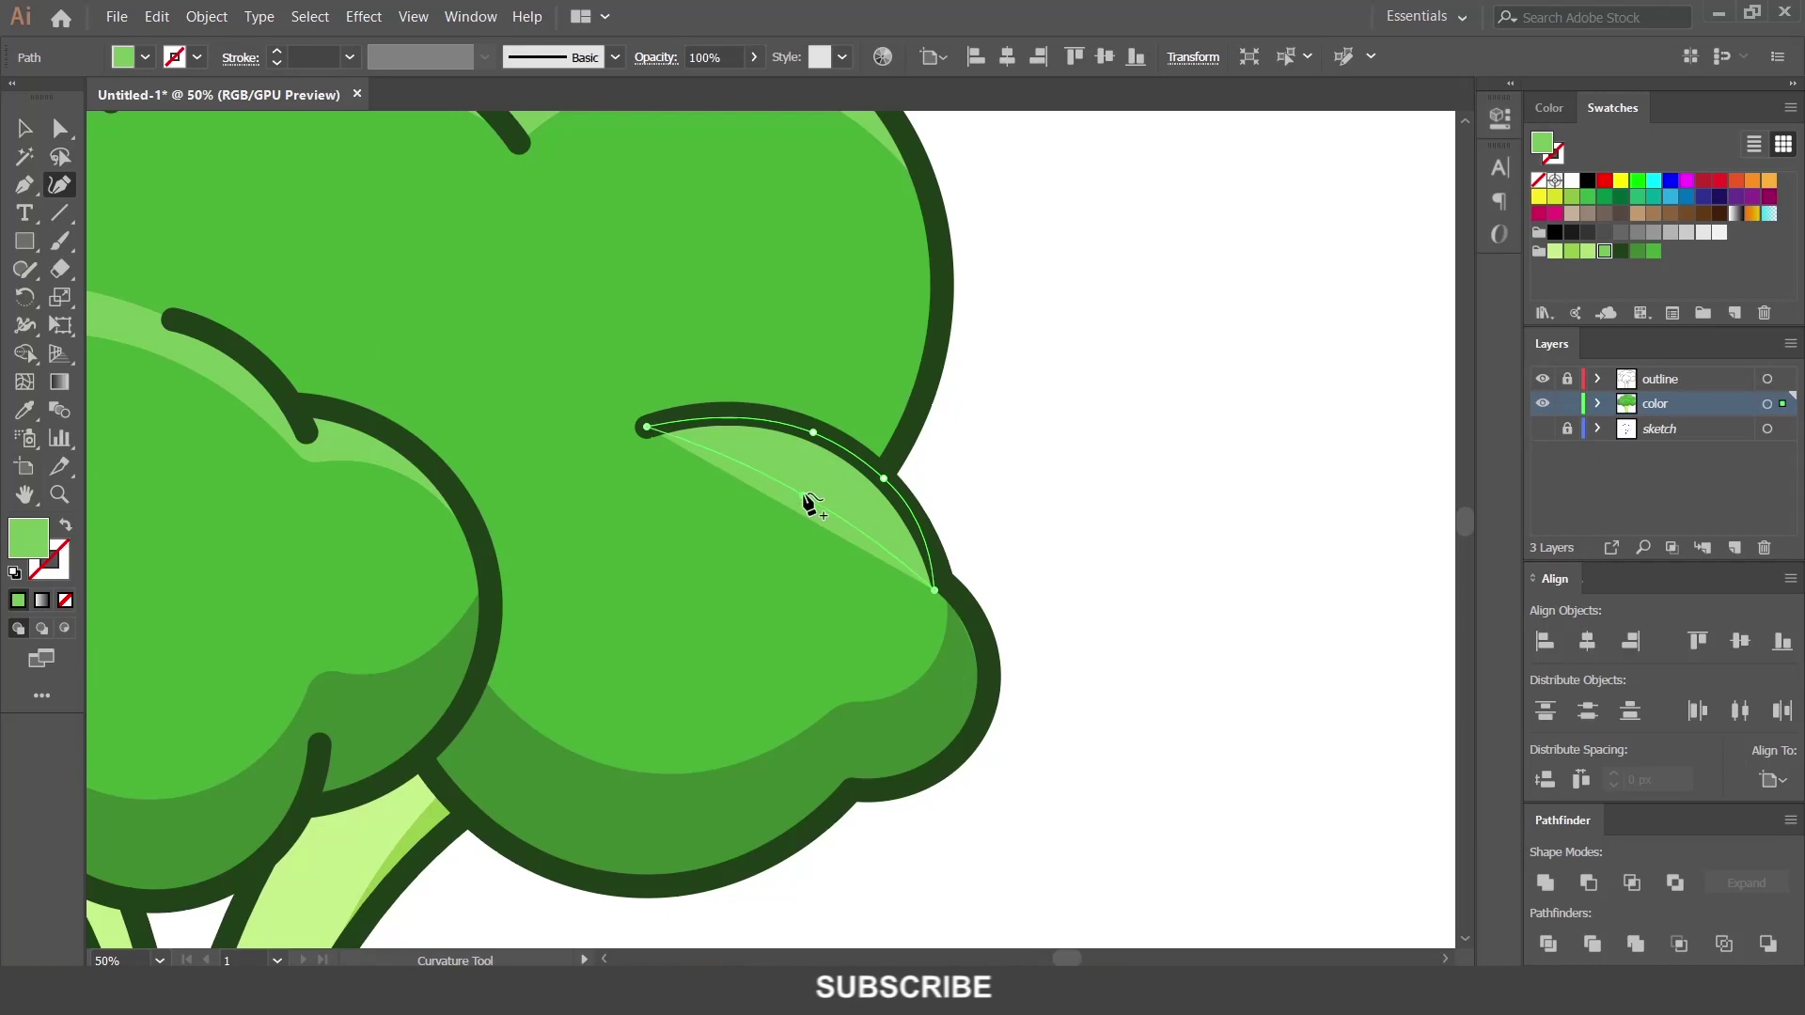
key(v)
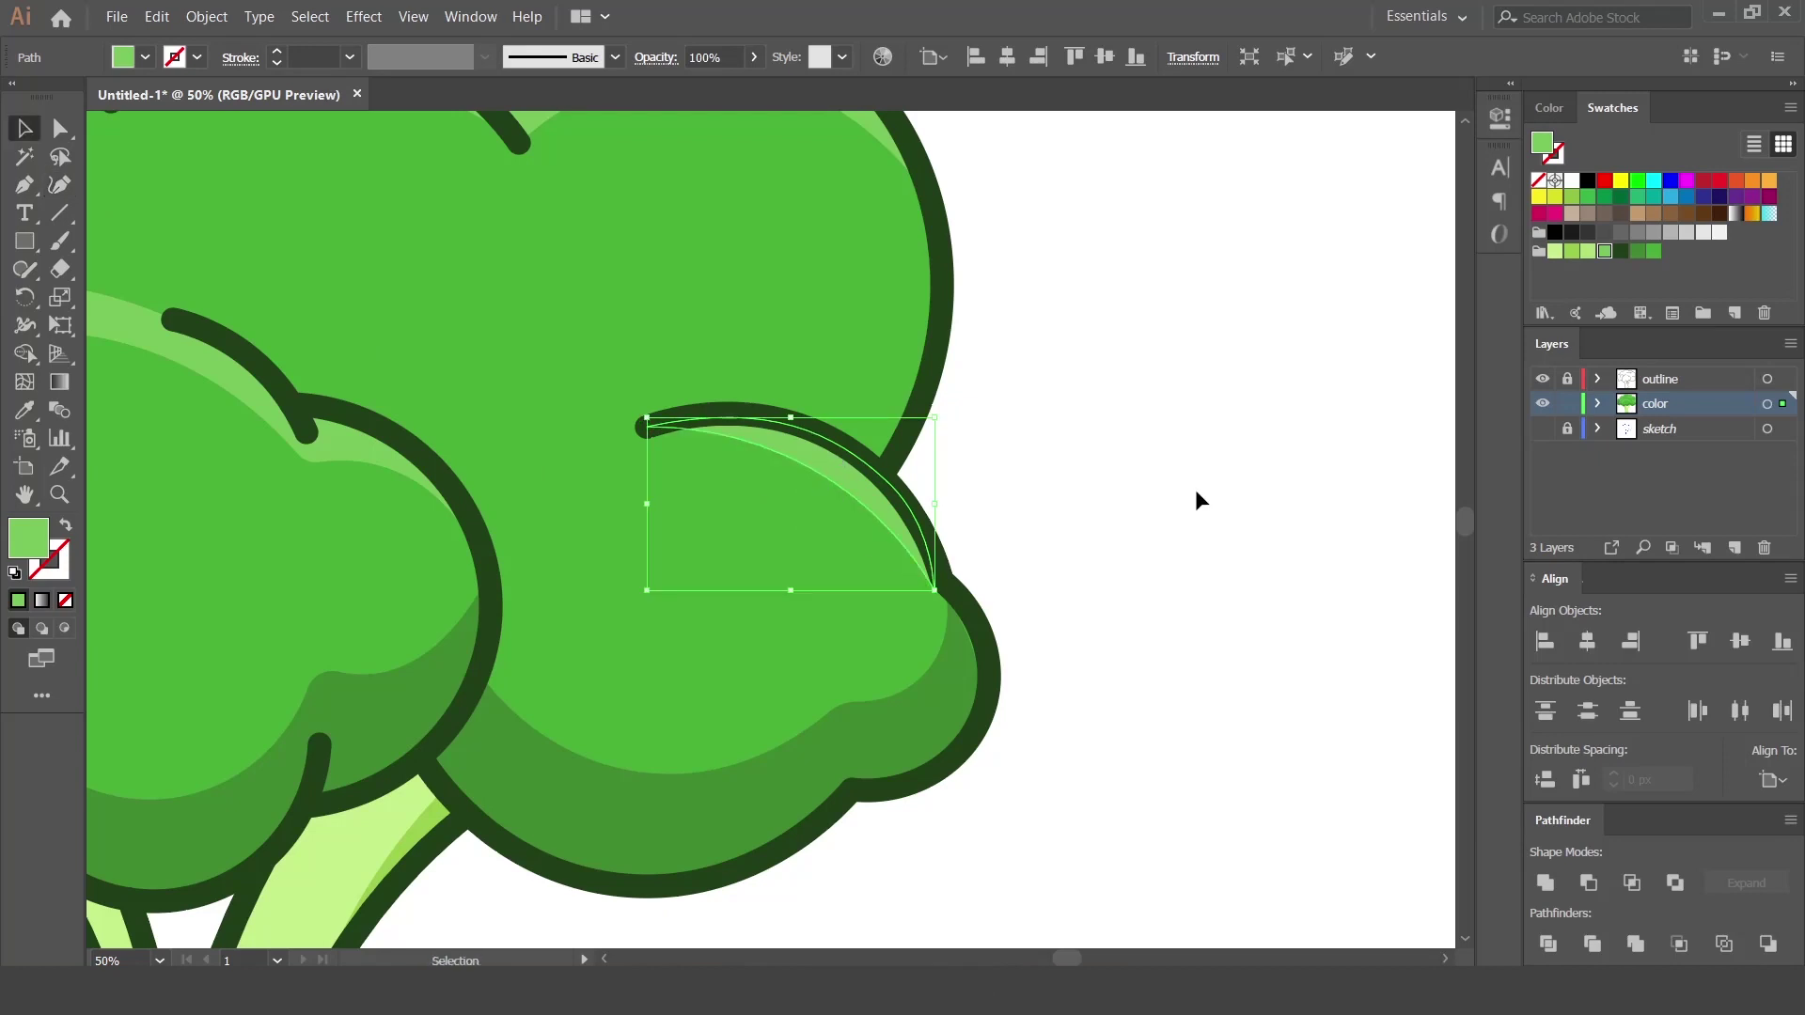
click(1198, 498)
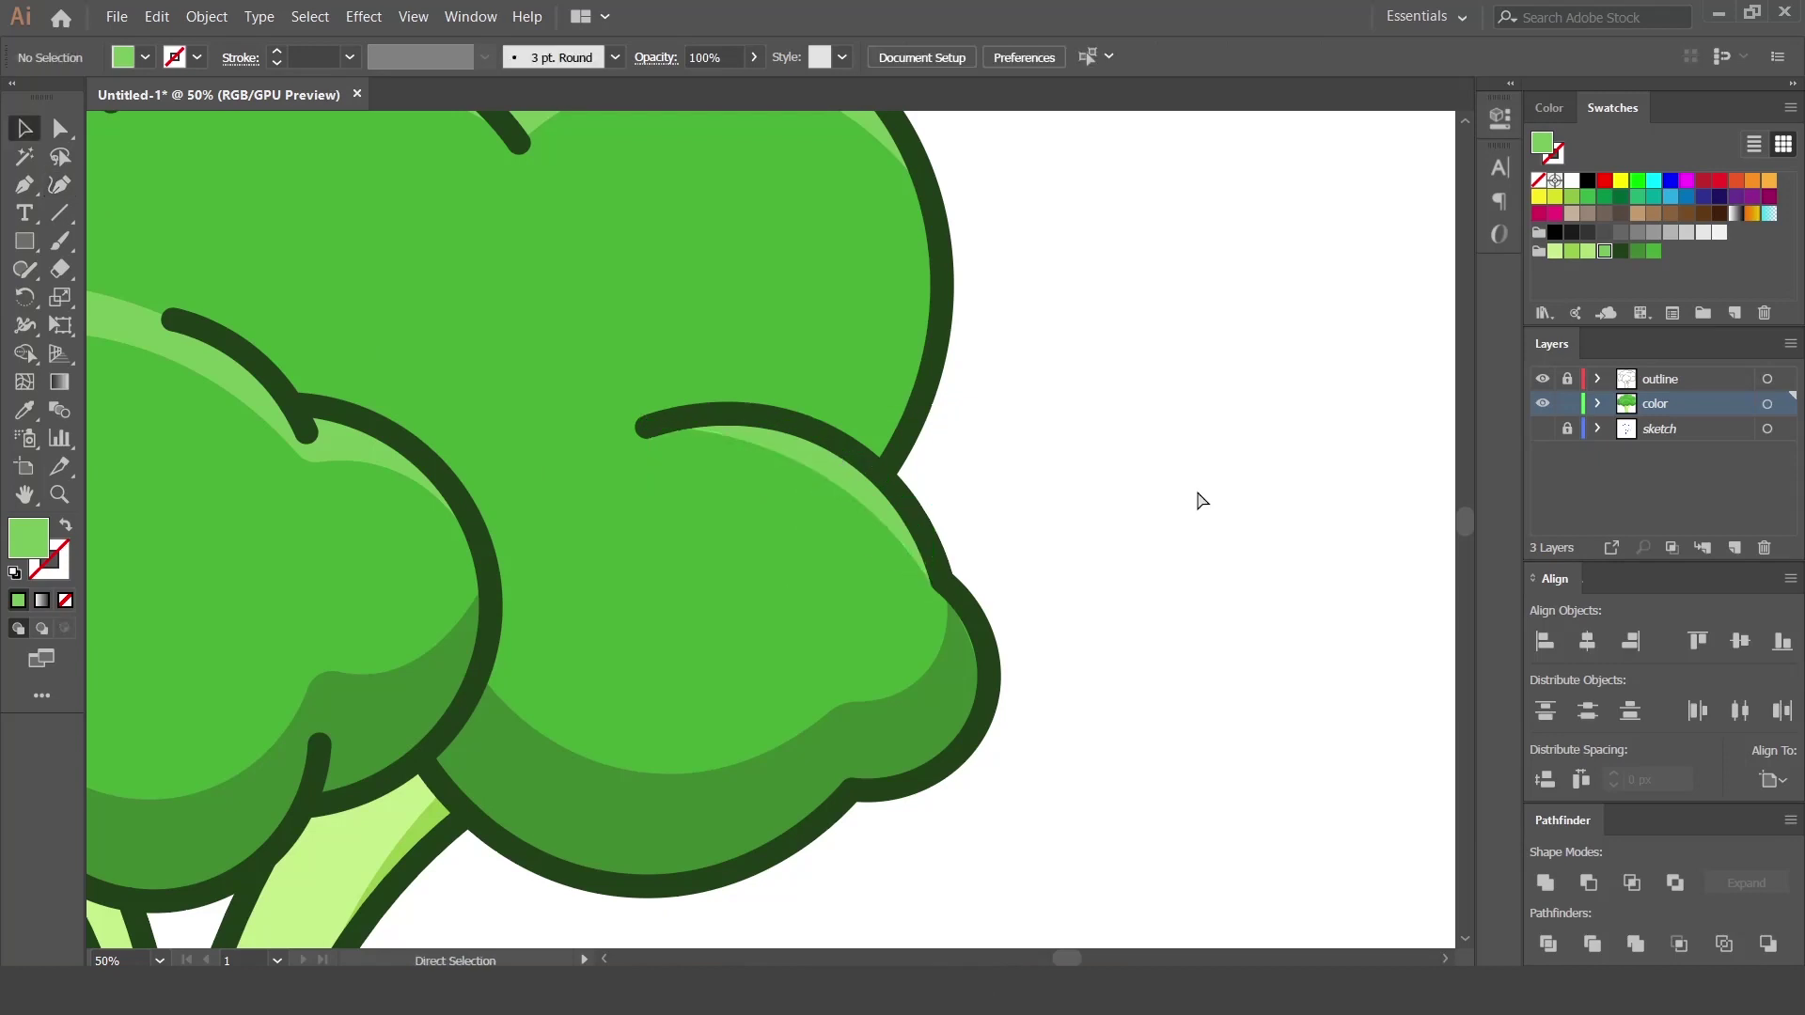
Zoom to fit the artboard and view the whole broccoli.
key(ctrl+0)
key(ctrl+plus)
key(ctrl+minus)
key(ctrl+minus)
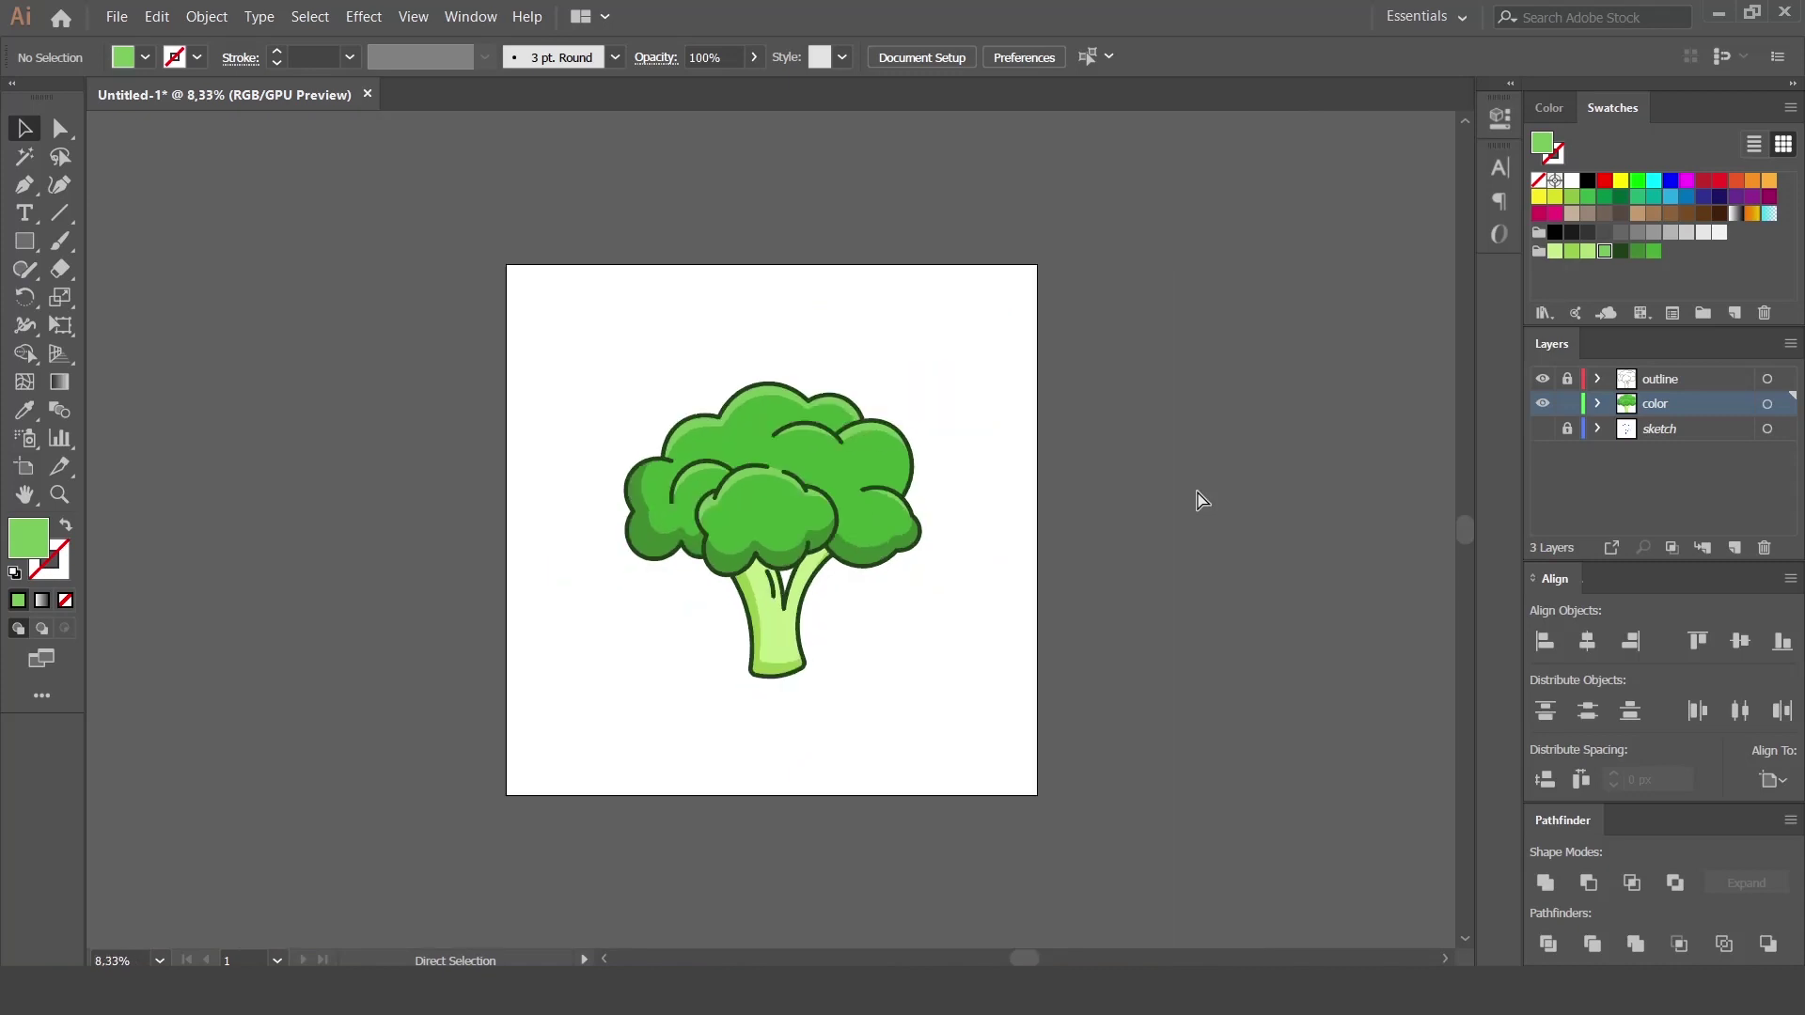
key(ctrl+plus)
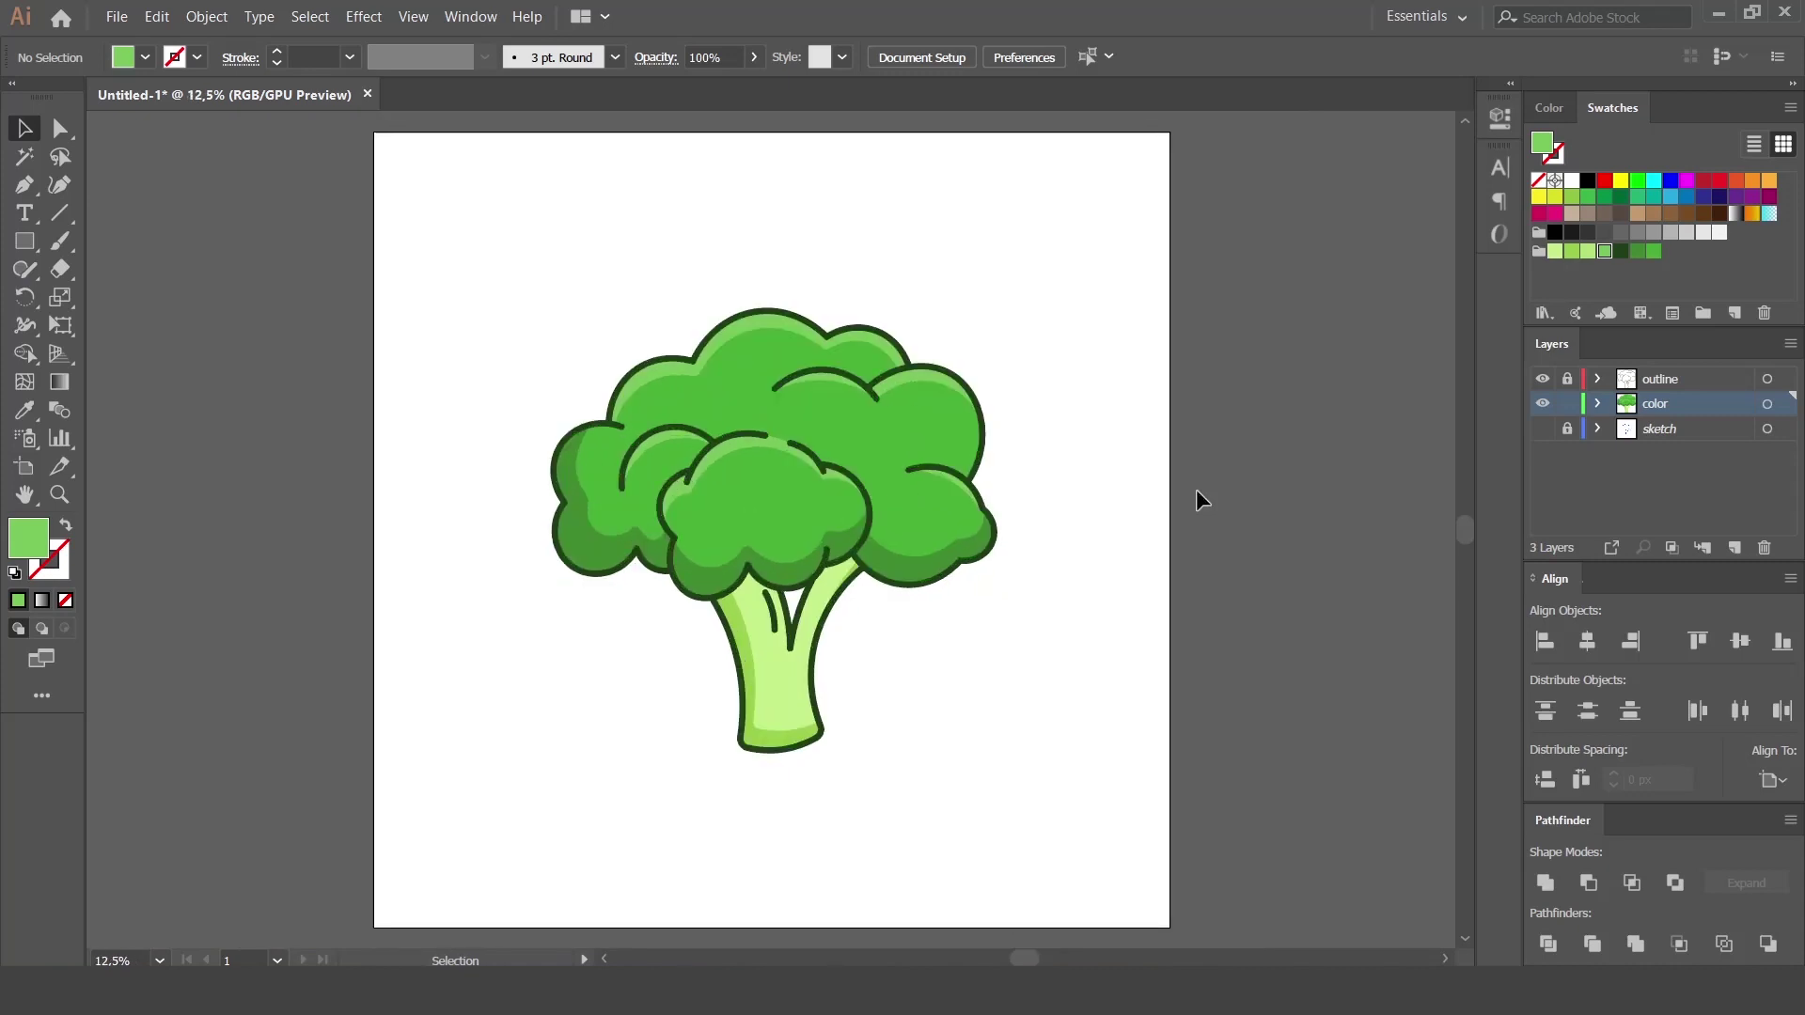
Create a 4100 × 4100 px rectangle.
click(523, 302)
key(Tab)
text(41)
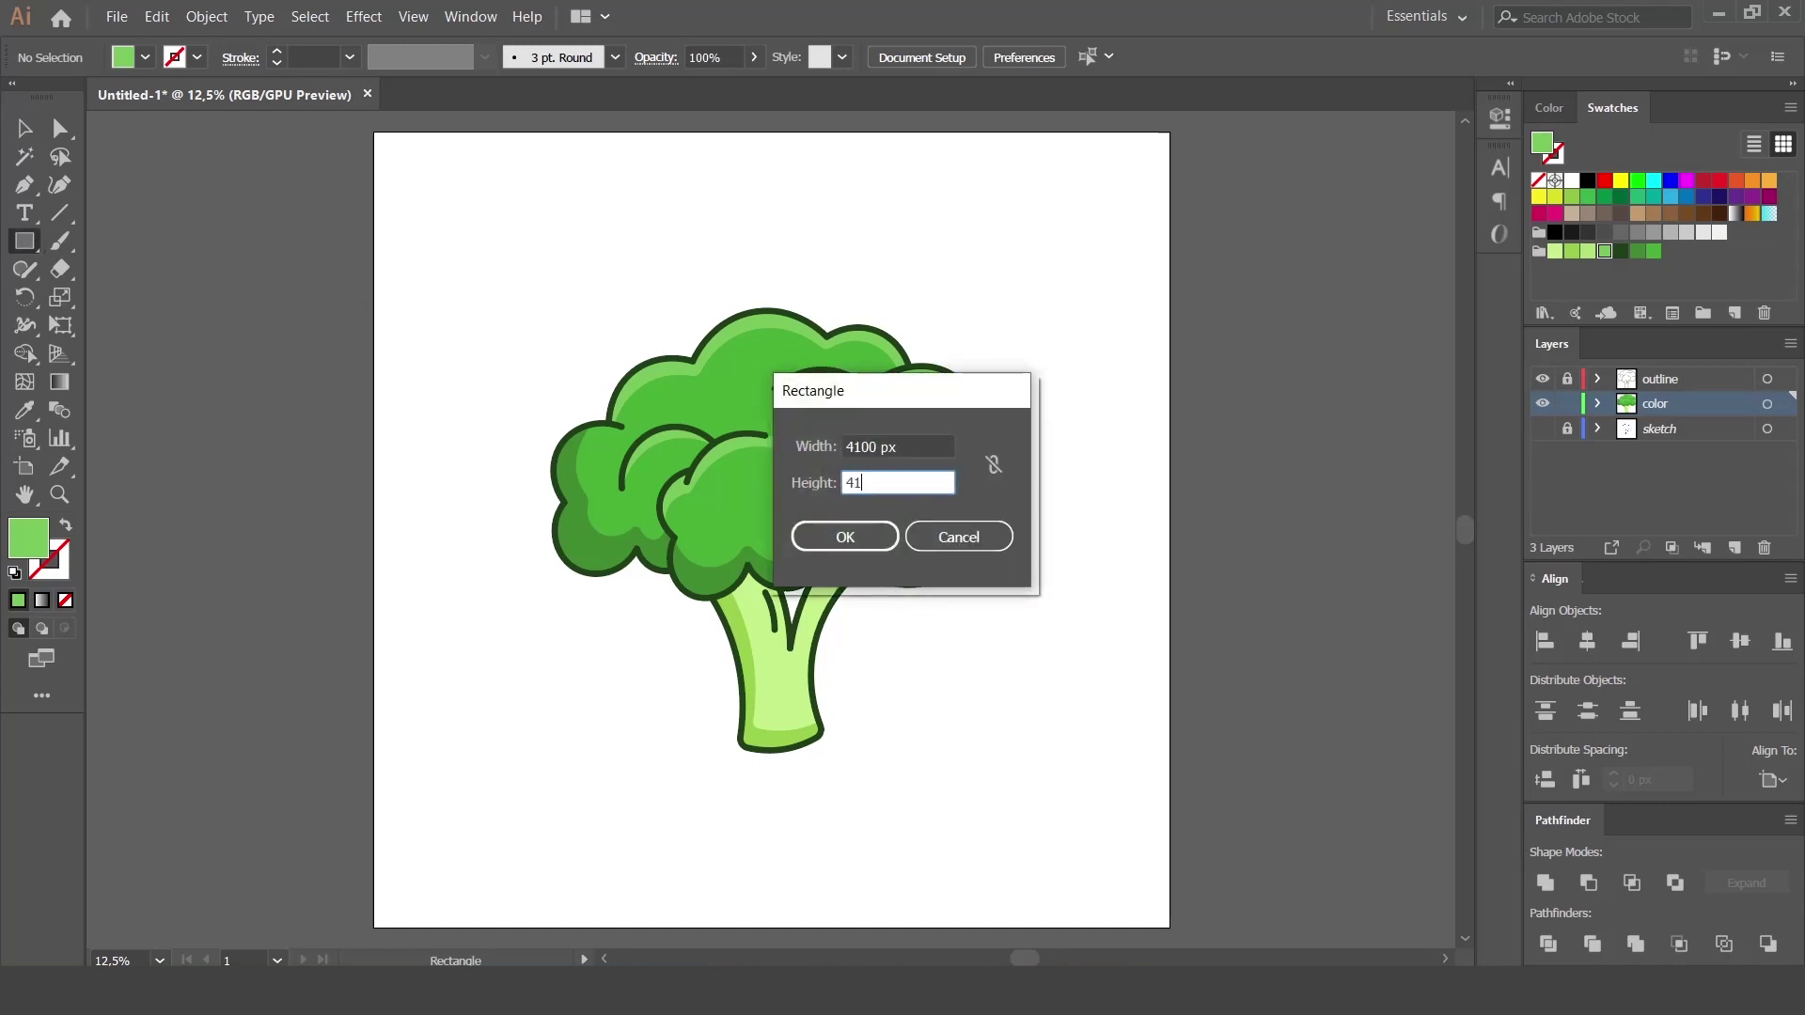
Centre the rectangle on the artboard and send it behind the broccoli.
key(v)
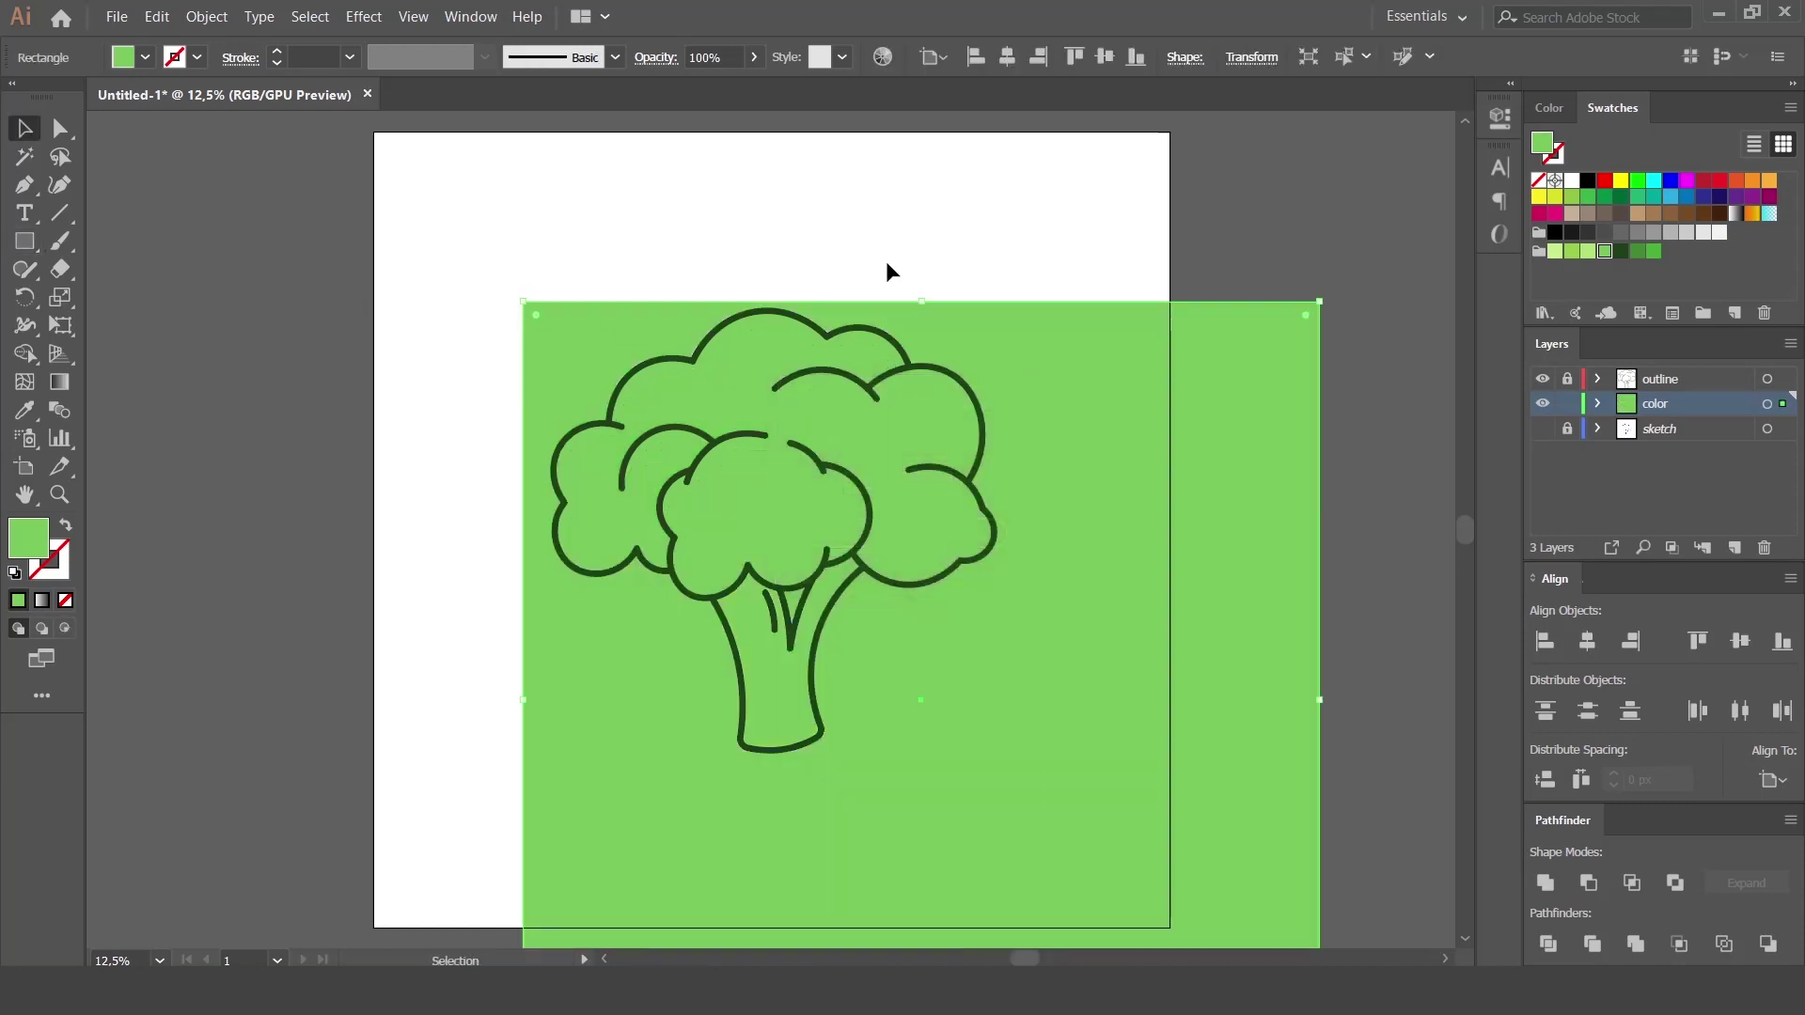
click(1007, 57)
click(1105, 57)
right_click(737, 220)
mouse_move(793, 537)
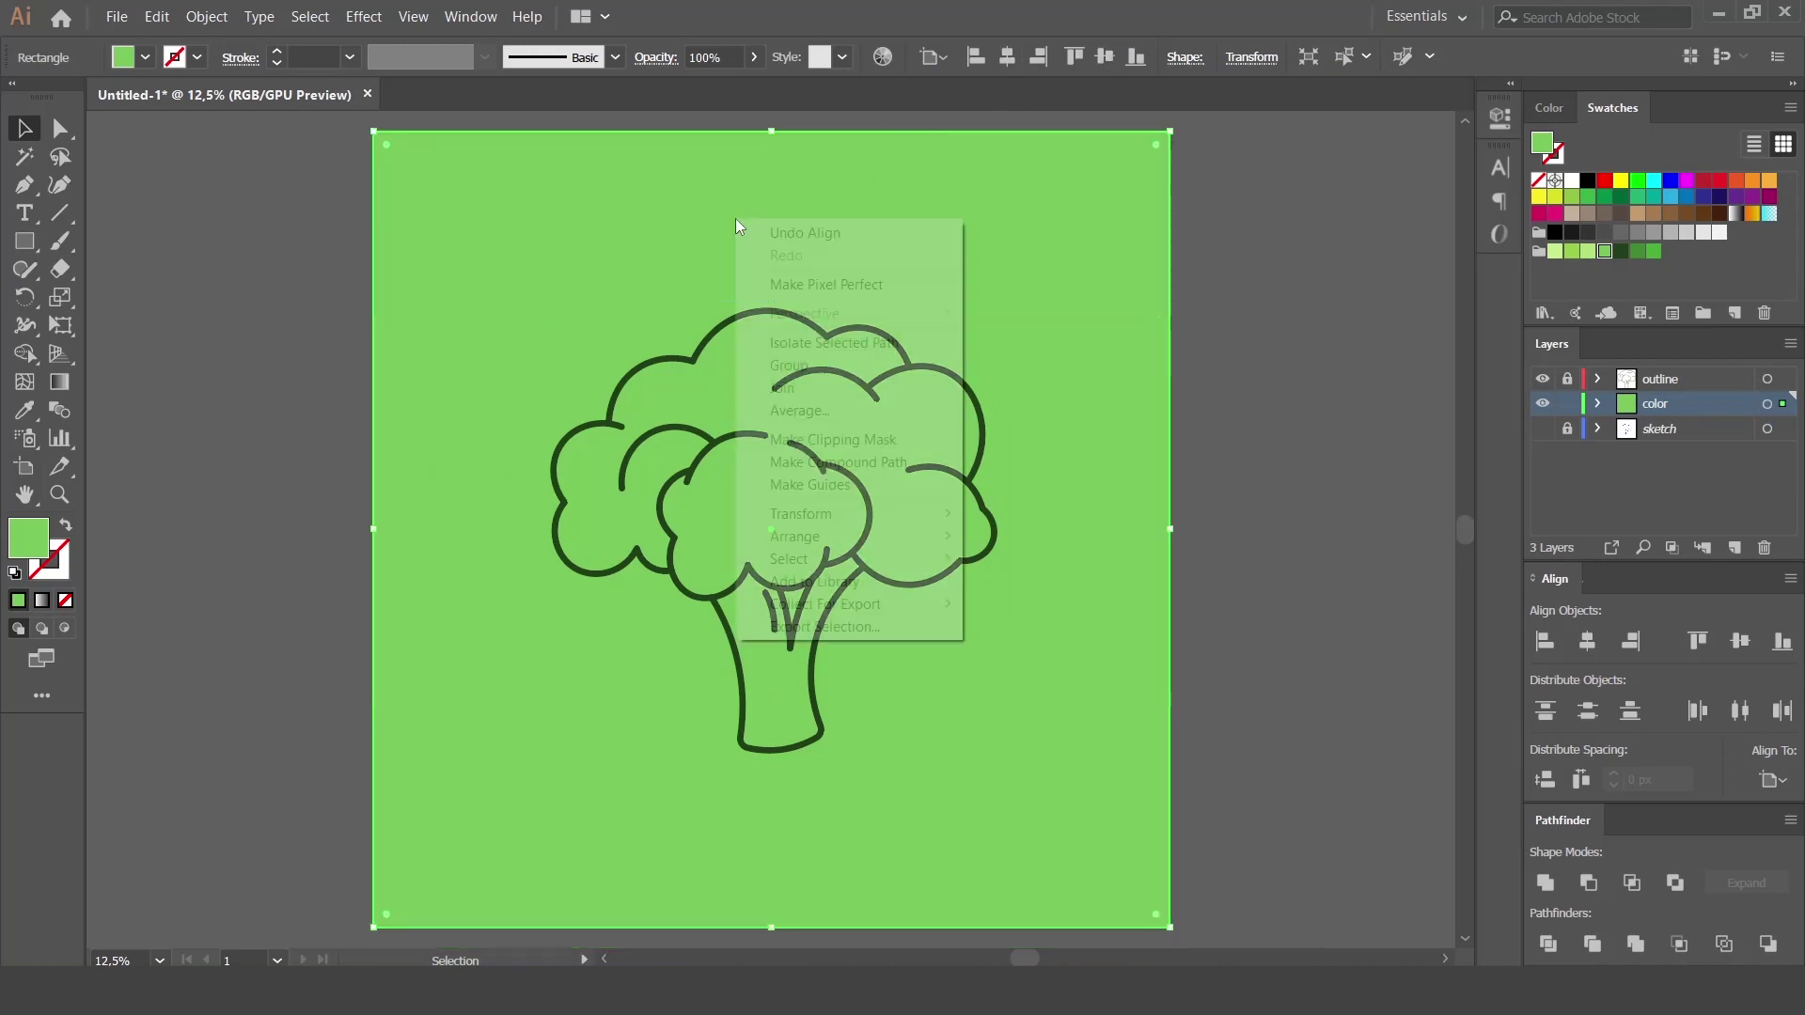
click(1072, 604)
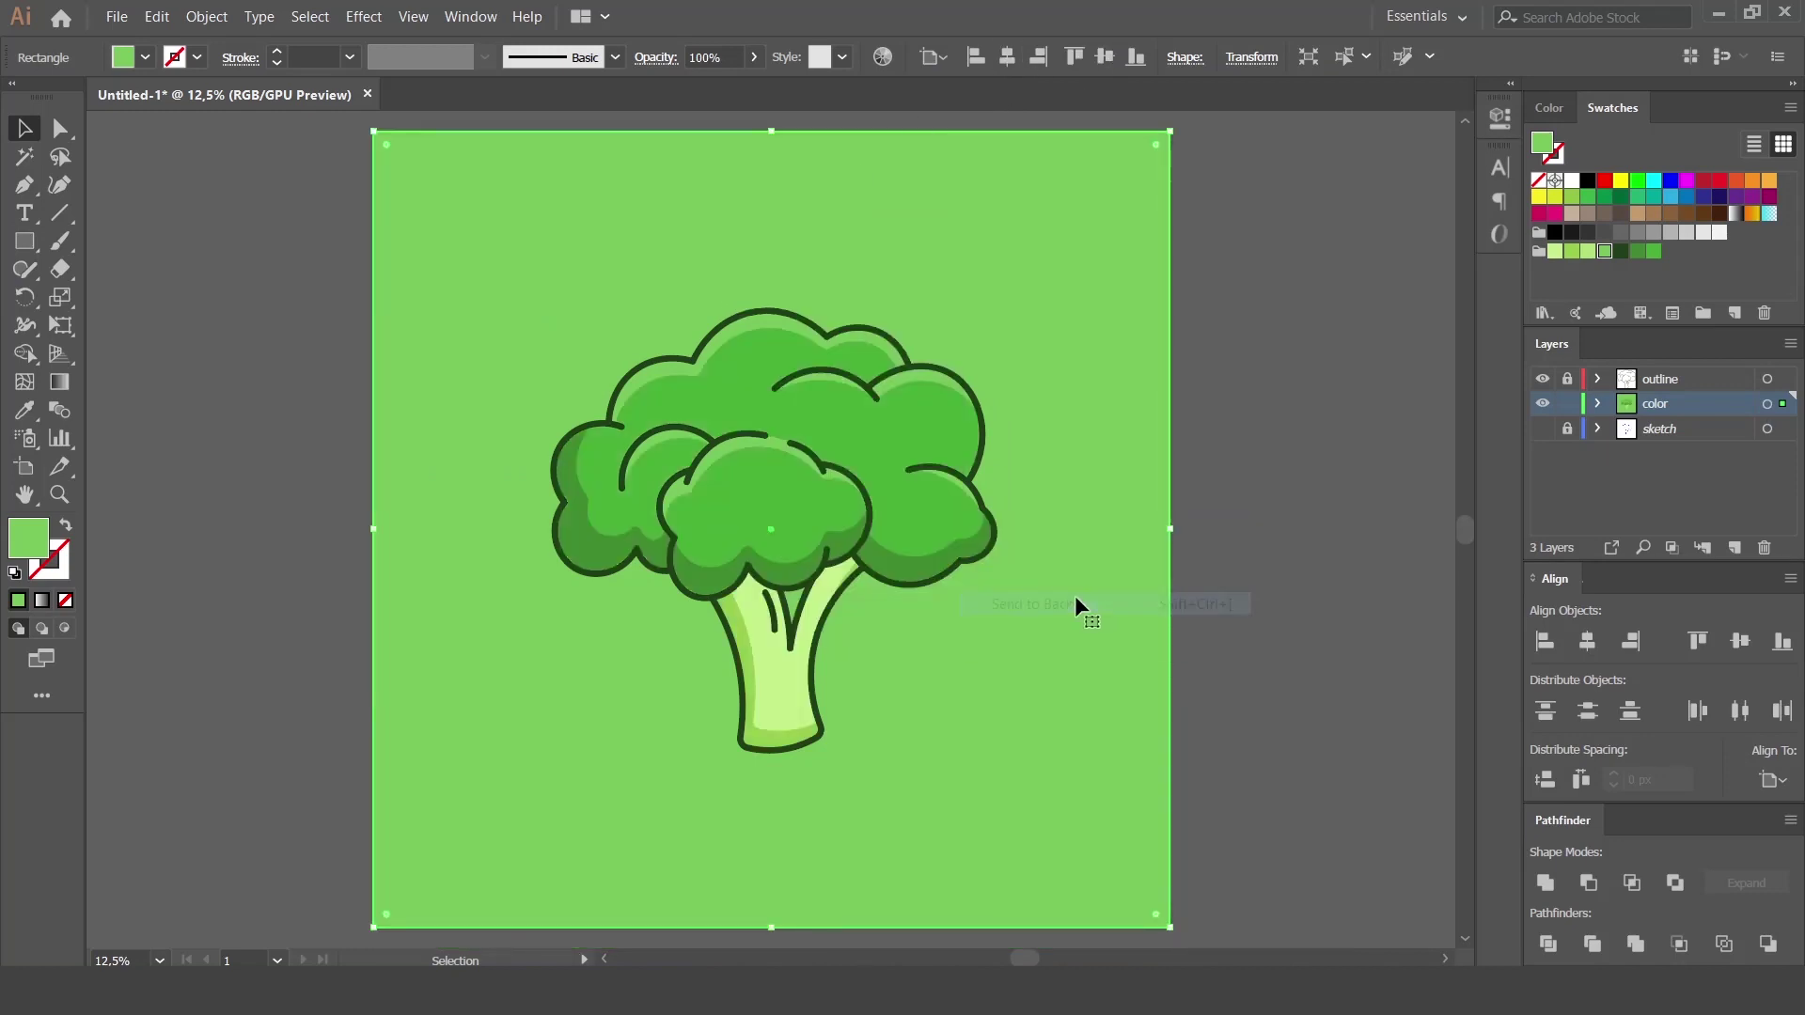
key(ctrl+minus)
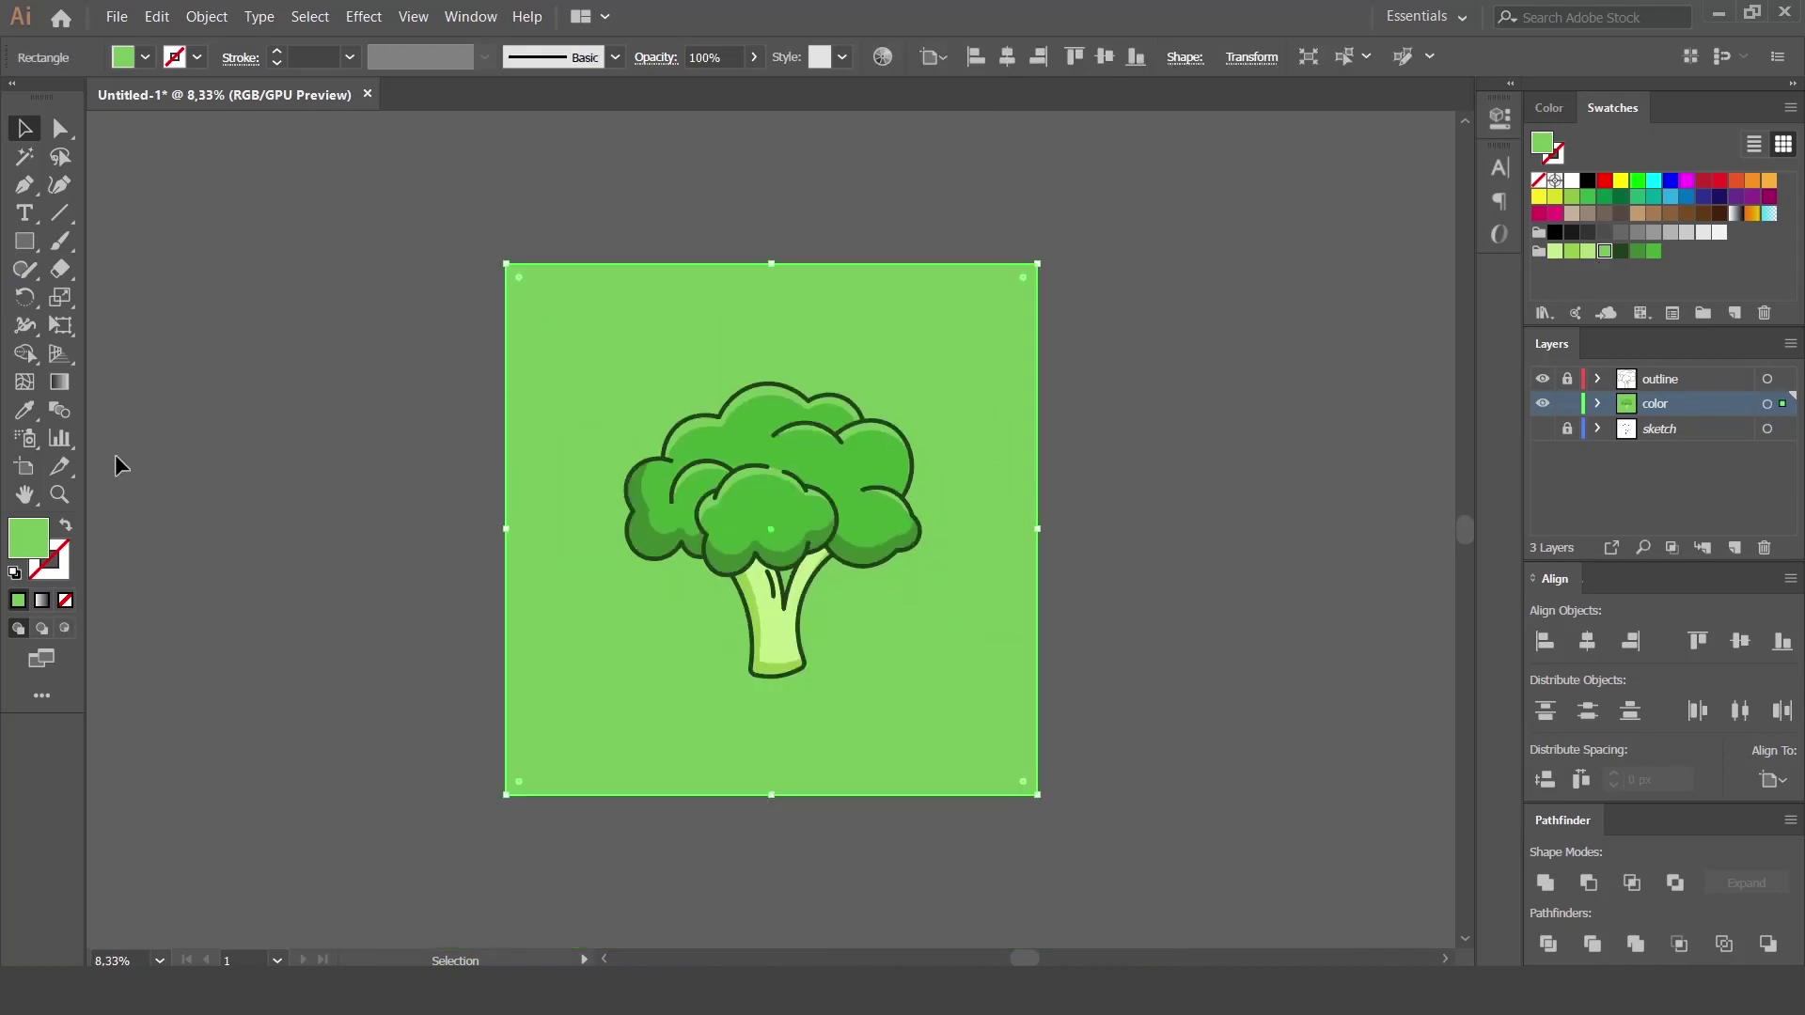
Fill the background square with green #61C659 and deselect it.
double_click(42, 544)
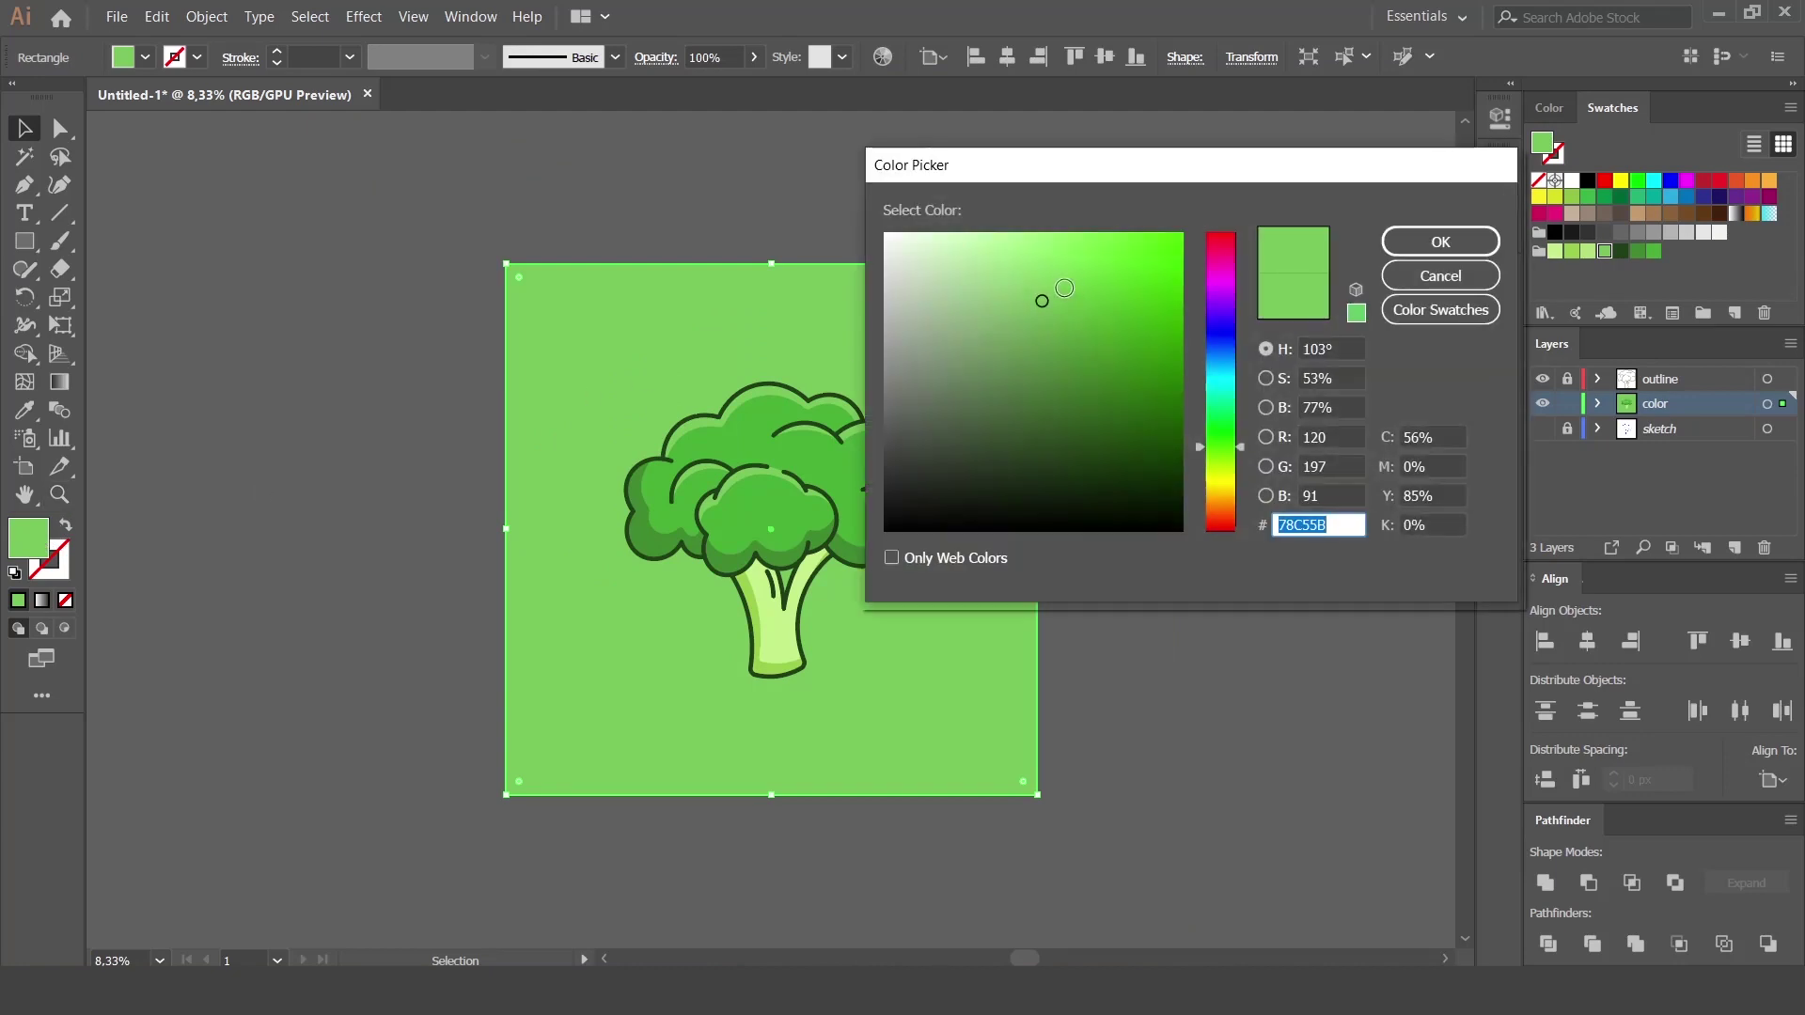
drag(1050, 290, 1045, 310)
click(1202, 451)
drag(1203, 451, 1199, 438)
mouse_move(1060, 283)
mouse_down()
mouse_move(993, 310)
mouse_move(1046, 298)
mouse_up()
click(1440, 242)
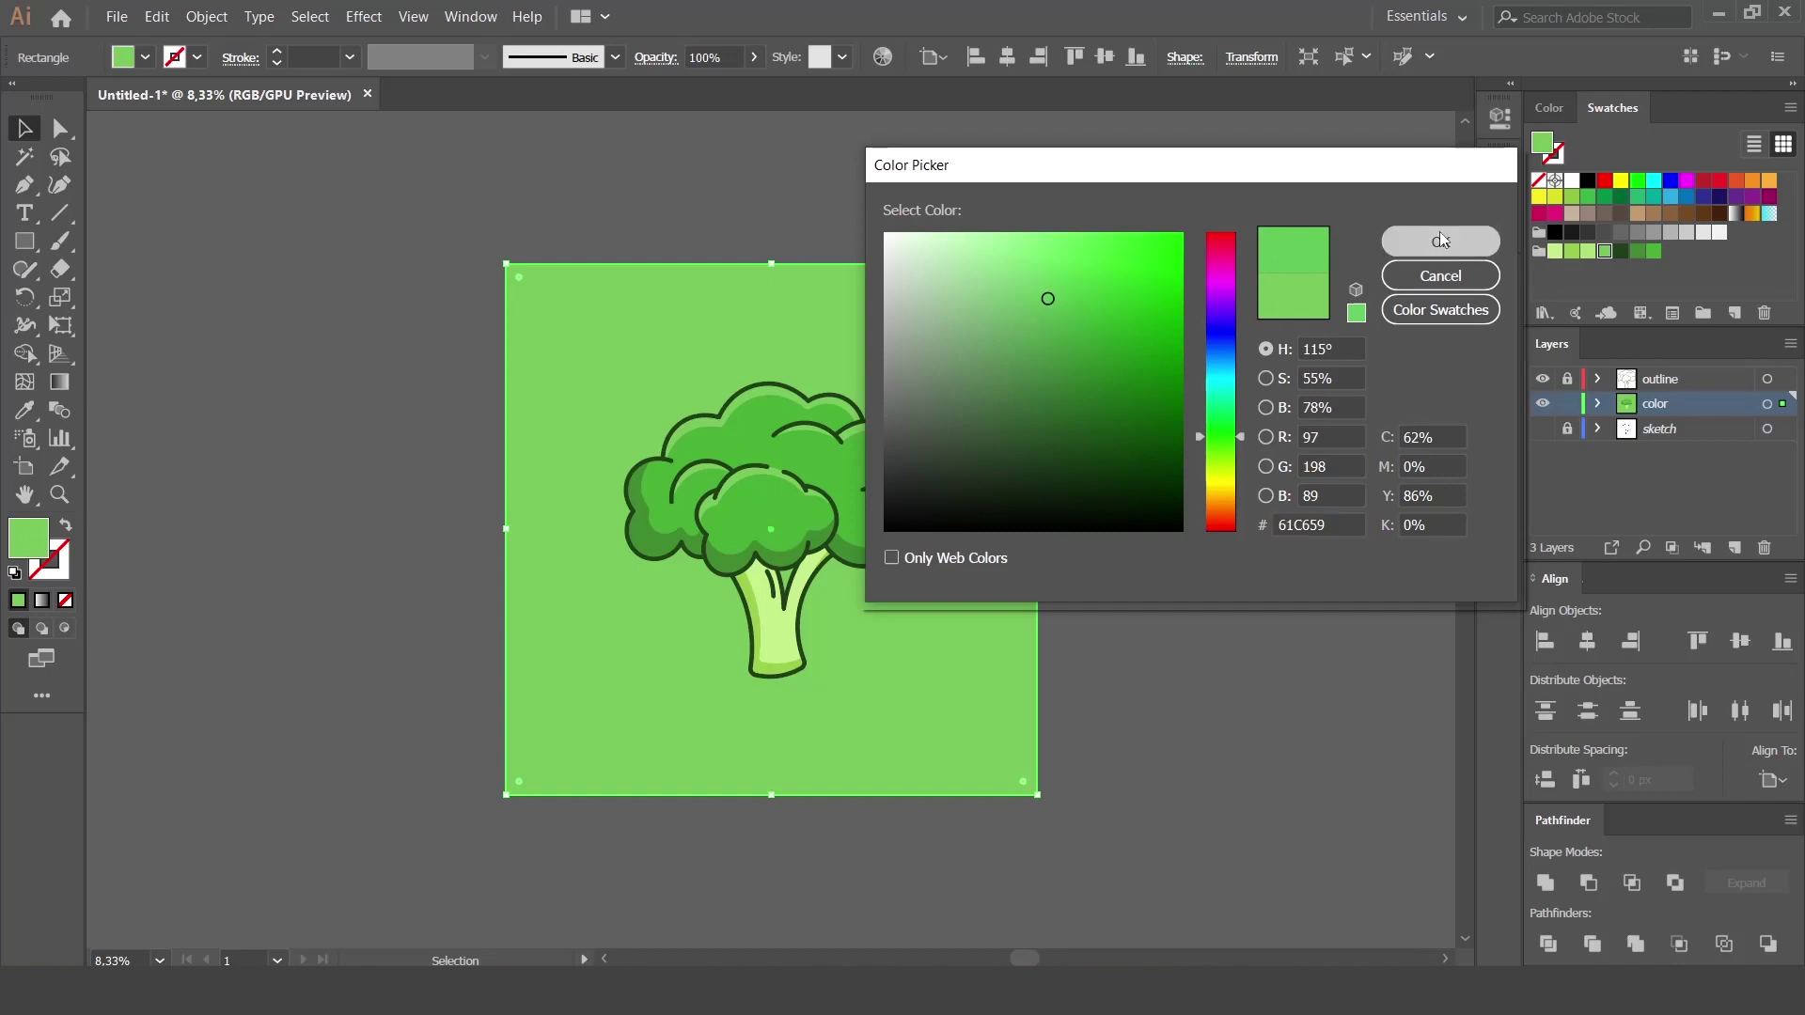
click(1242, 358)
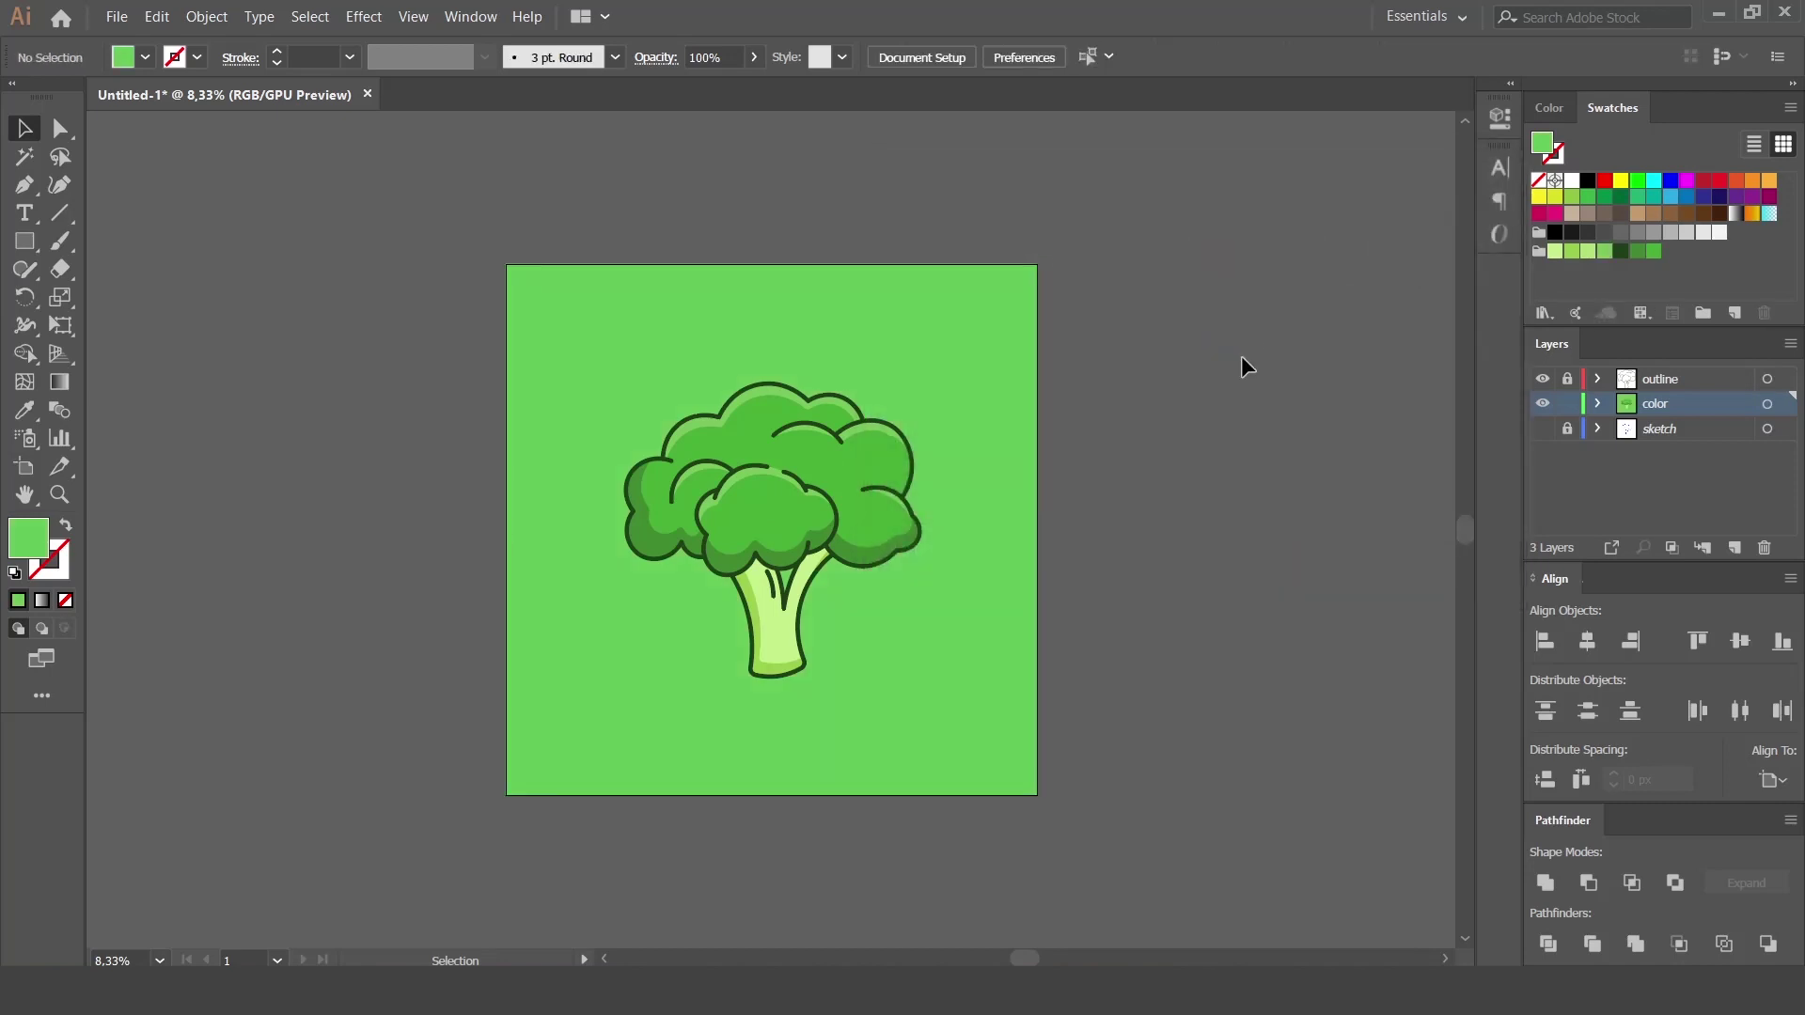
Draw a flat ellipse under the broccoli stem.
key(ctrl+minus)
key(ctrl+plus)
key(ctrl+plus)
key(ctrl+minus)
key(ctrl+minus)
key(ctrl+minus)
key(ctrl+minus)
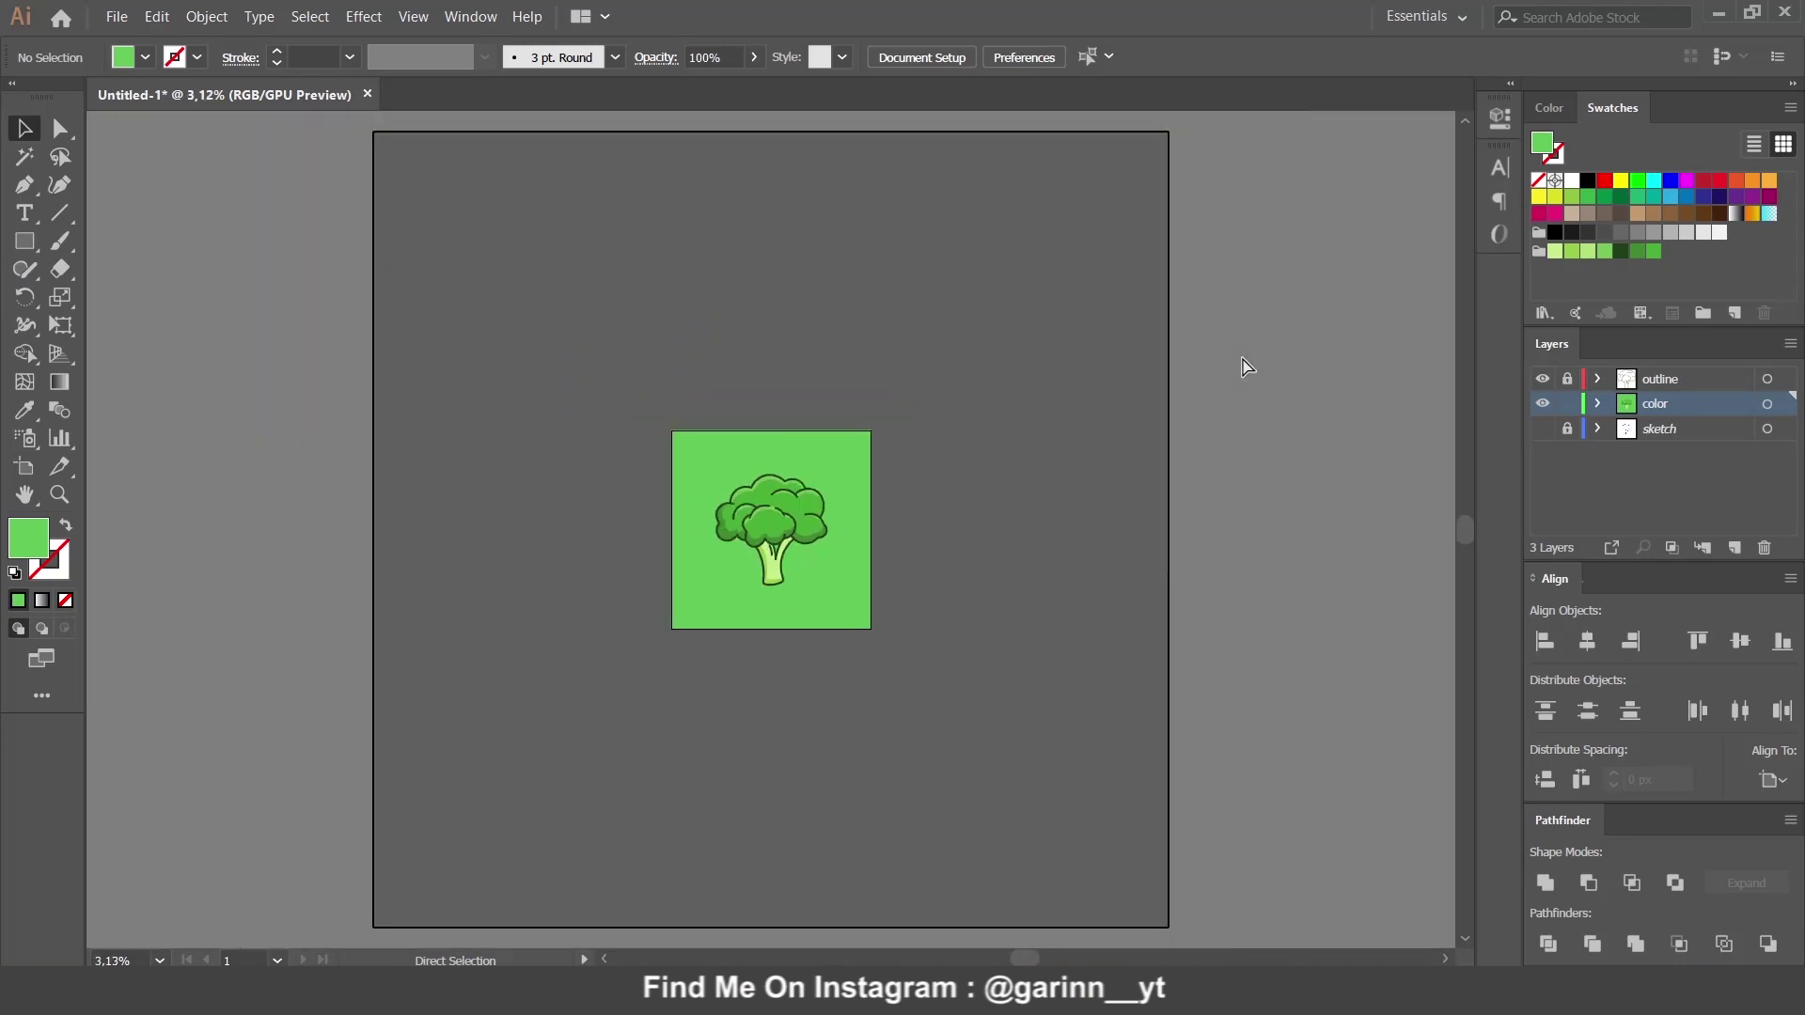
key(ctrl+plus)
key(ctrl+plus)
key(ctrl+plus)
key(ctrl+plus)
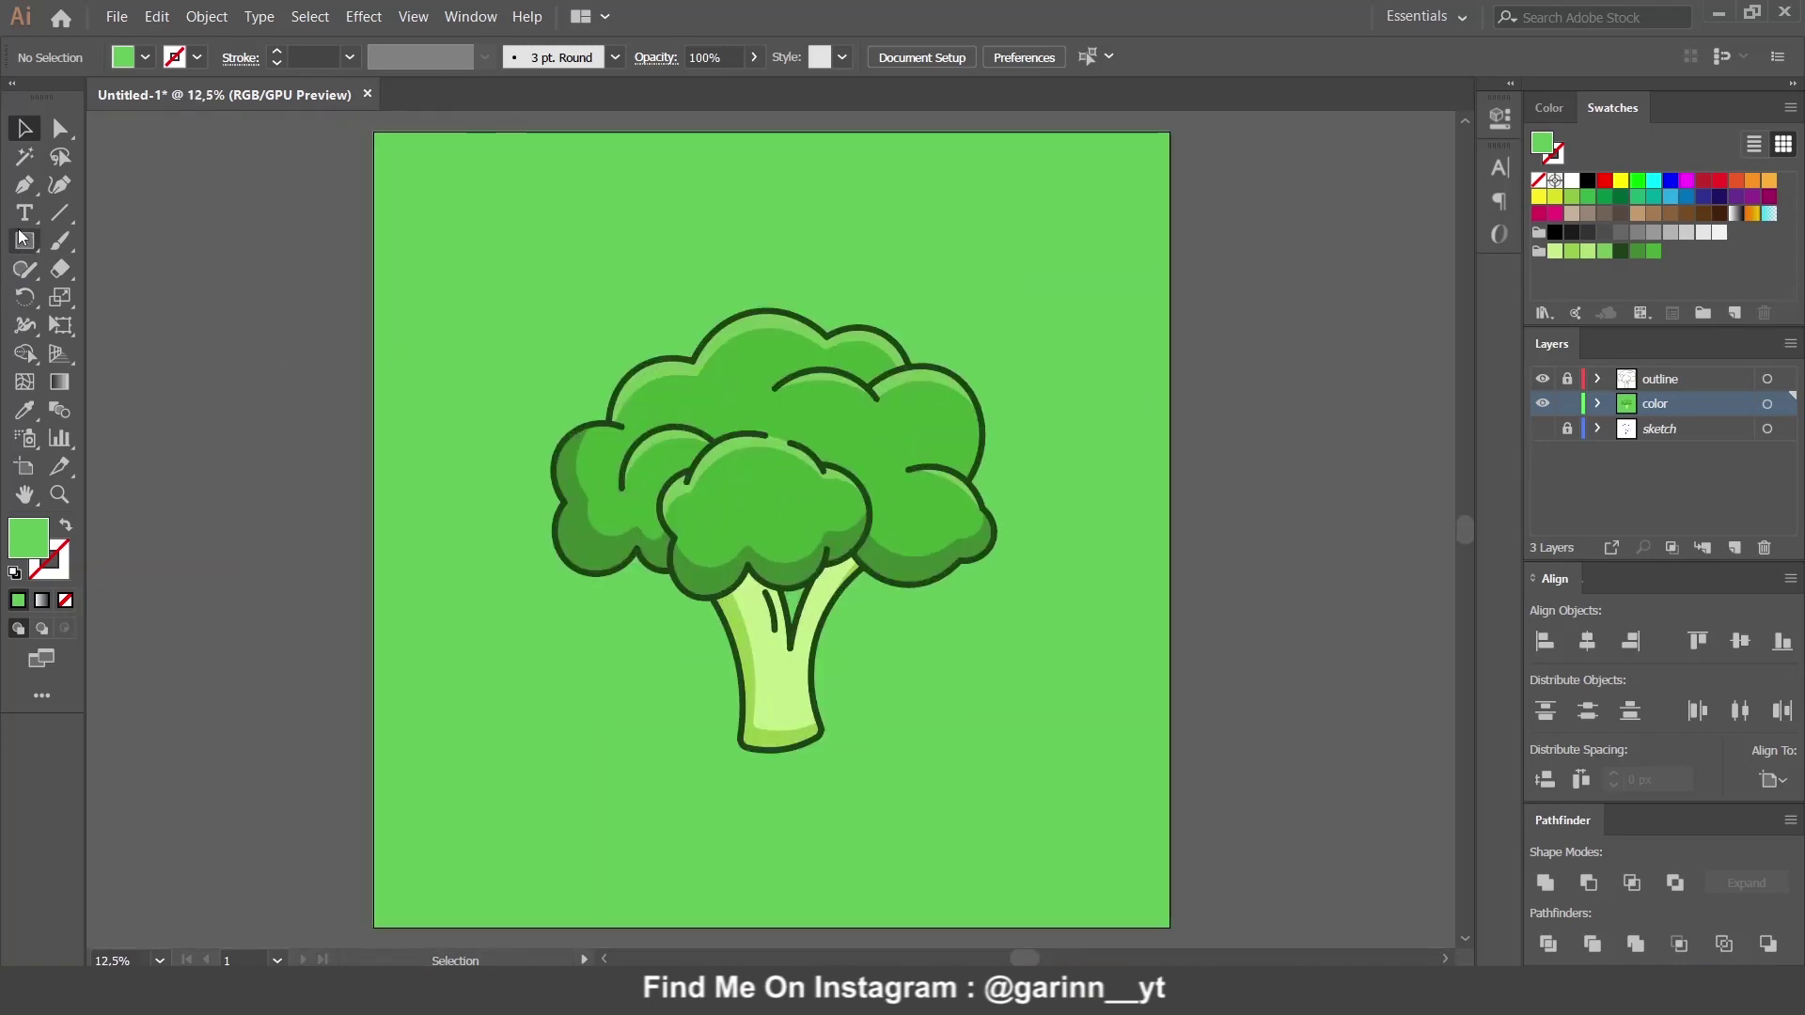
drag(22, 238, 113, 299)
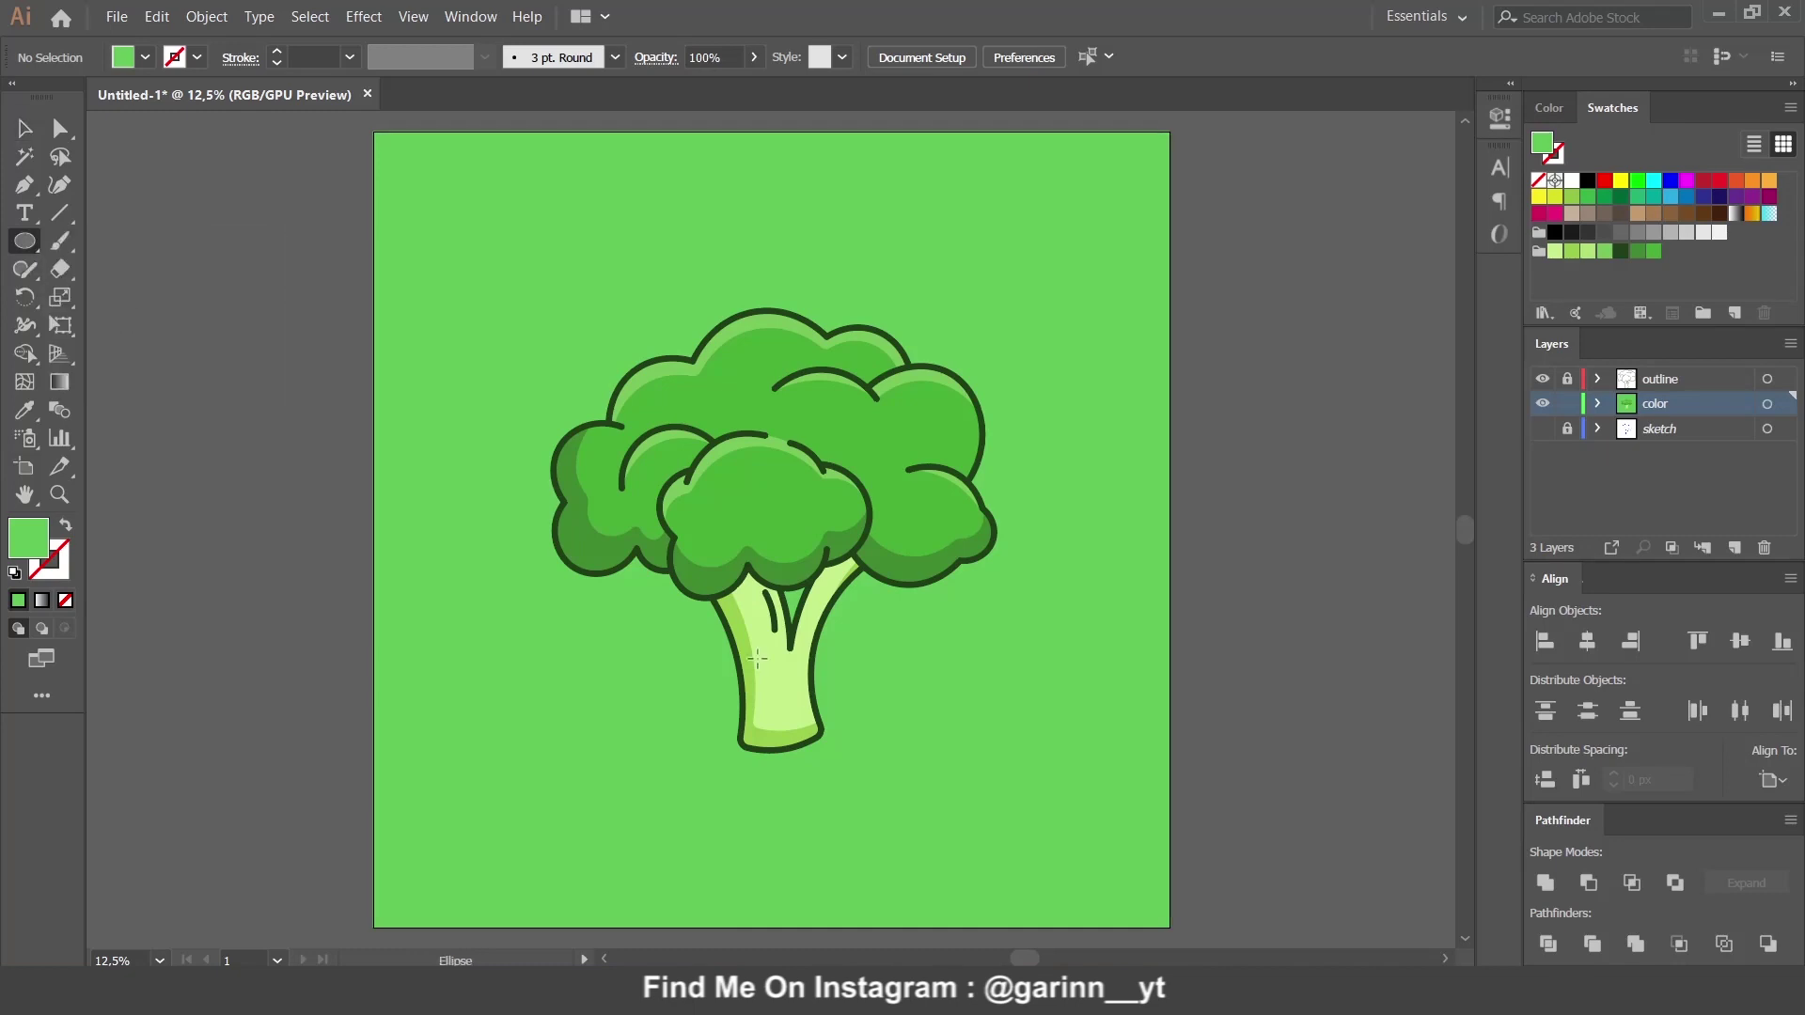
drag(633, 726, 916, 765)
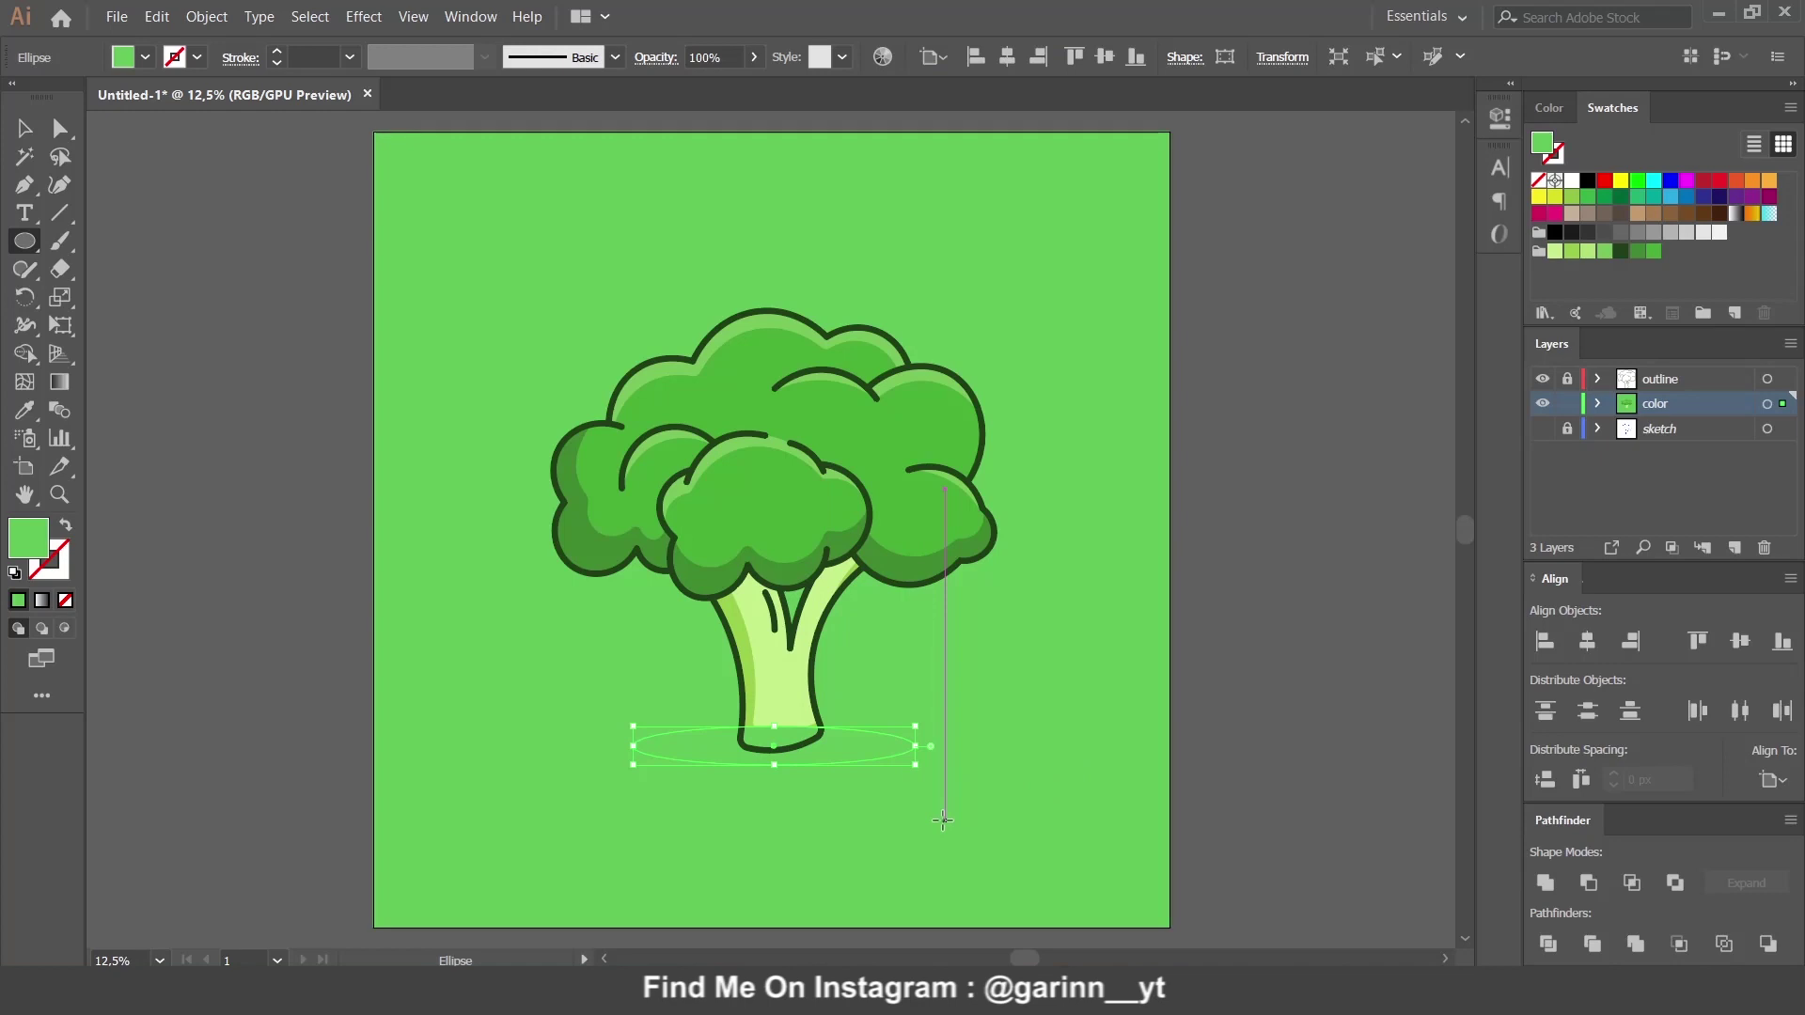
Centre the ellipse horizontally, fill it dark green and set opacity to 15%.
key(v)
click(1007, 56)
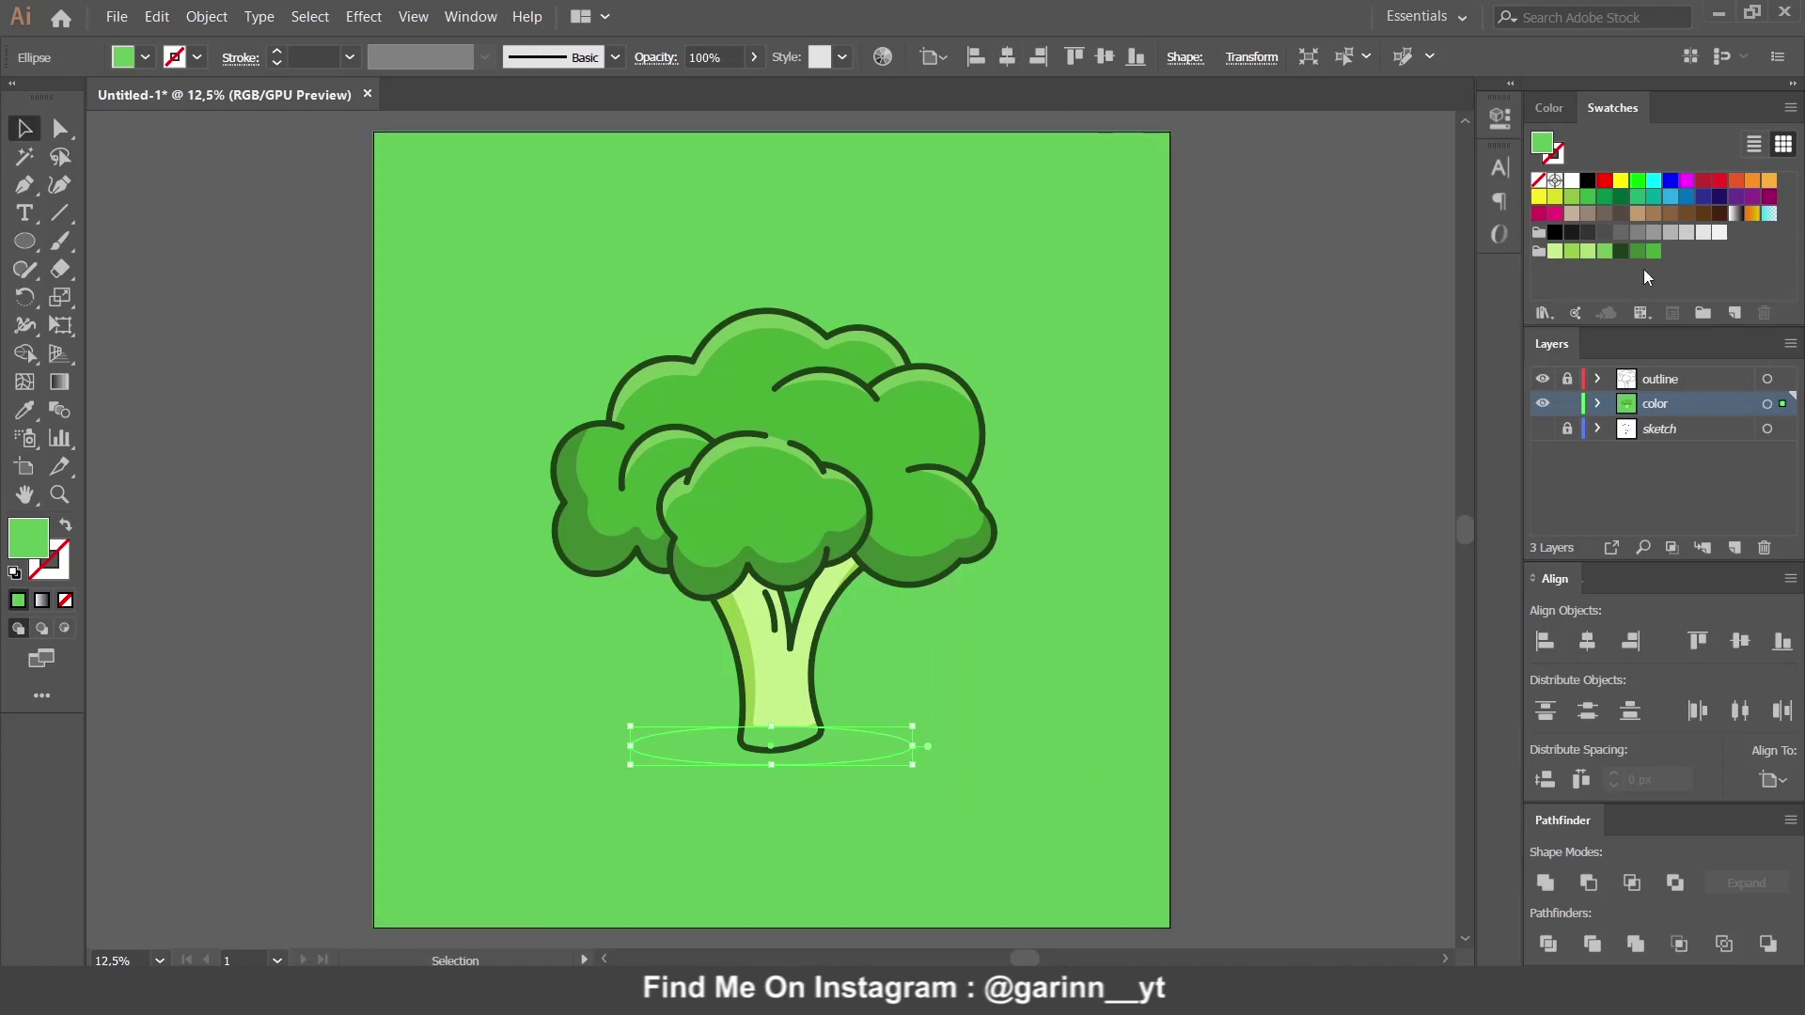
click(1621, 251)
click(717, 59)
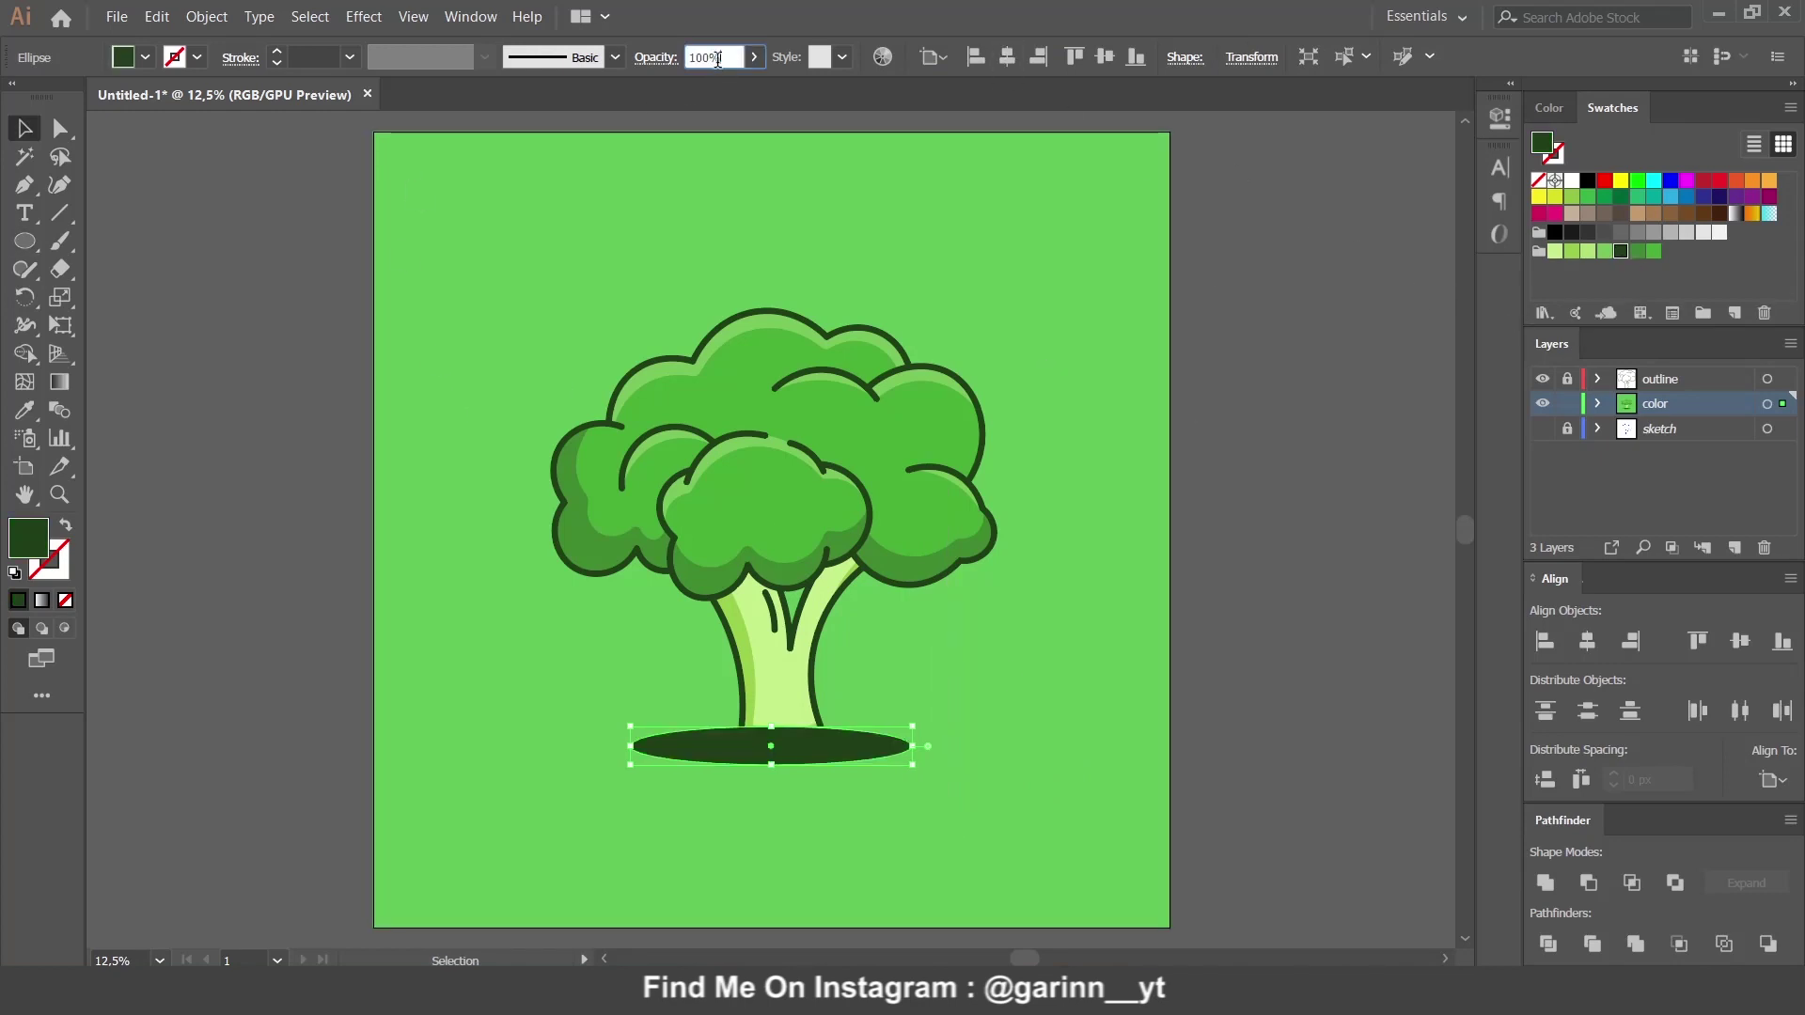
text(15)
key(Return)
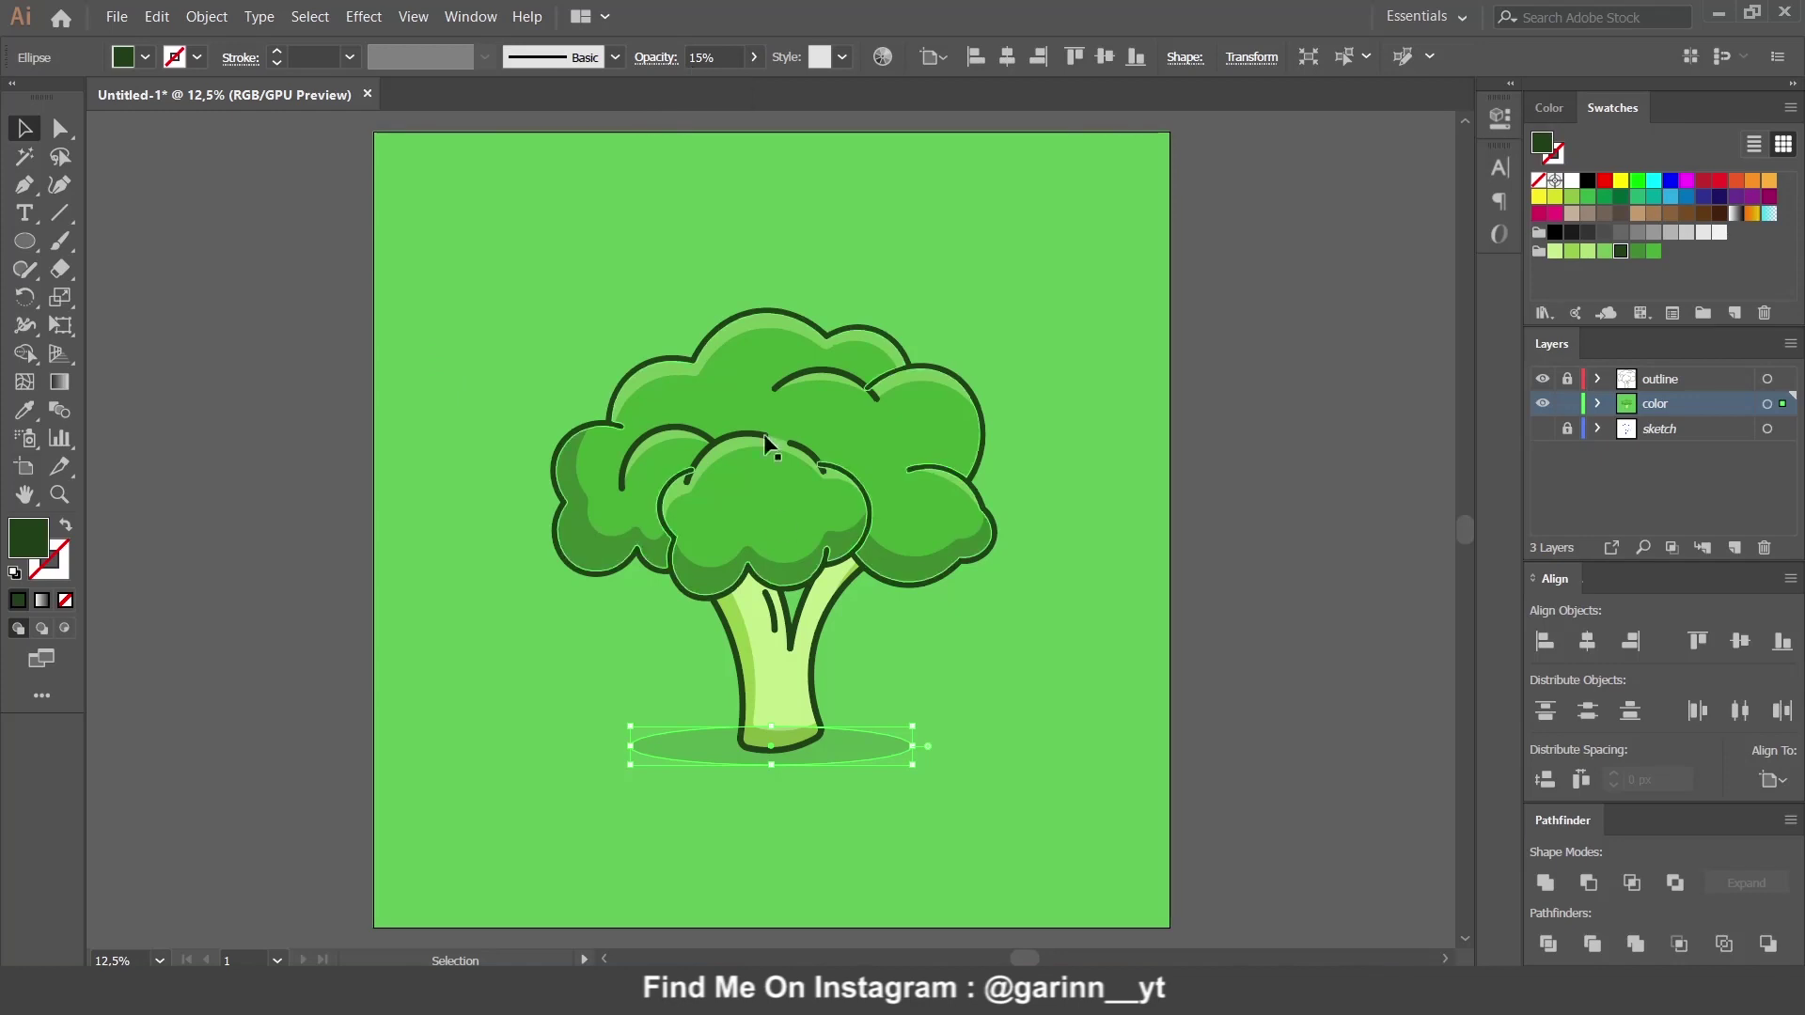
Place the shadow ellipse behind the broccoli but in front of the background square.
right_click(841, 750)
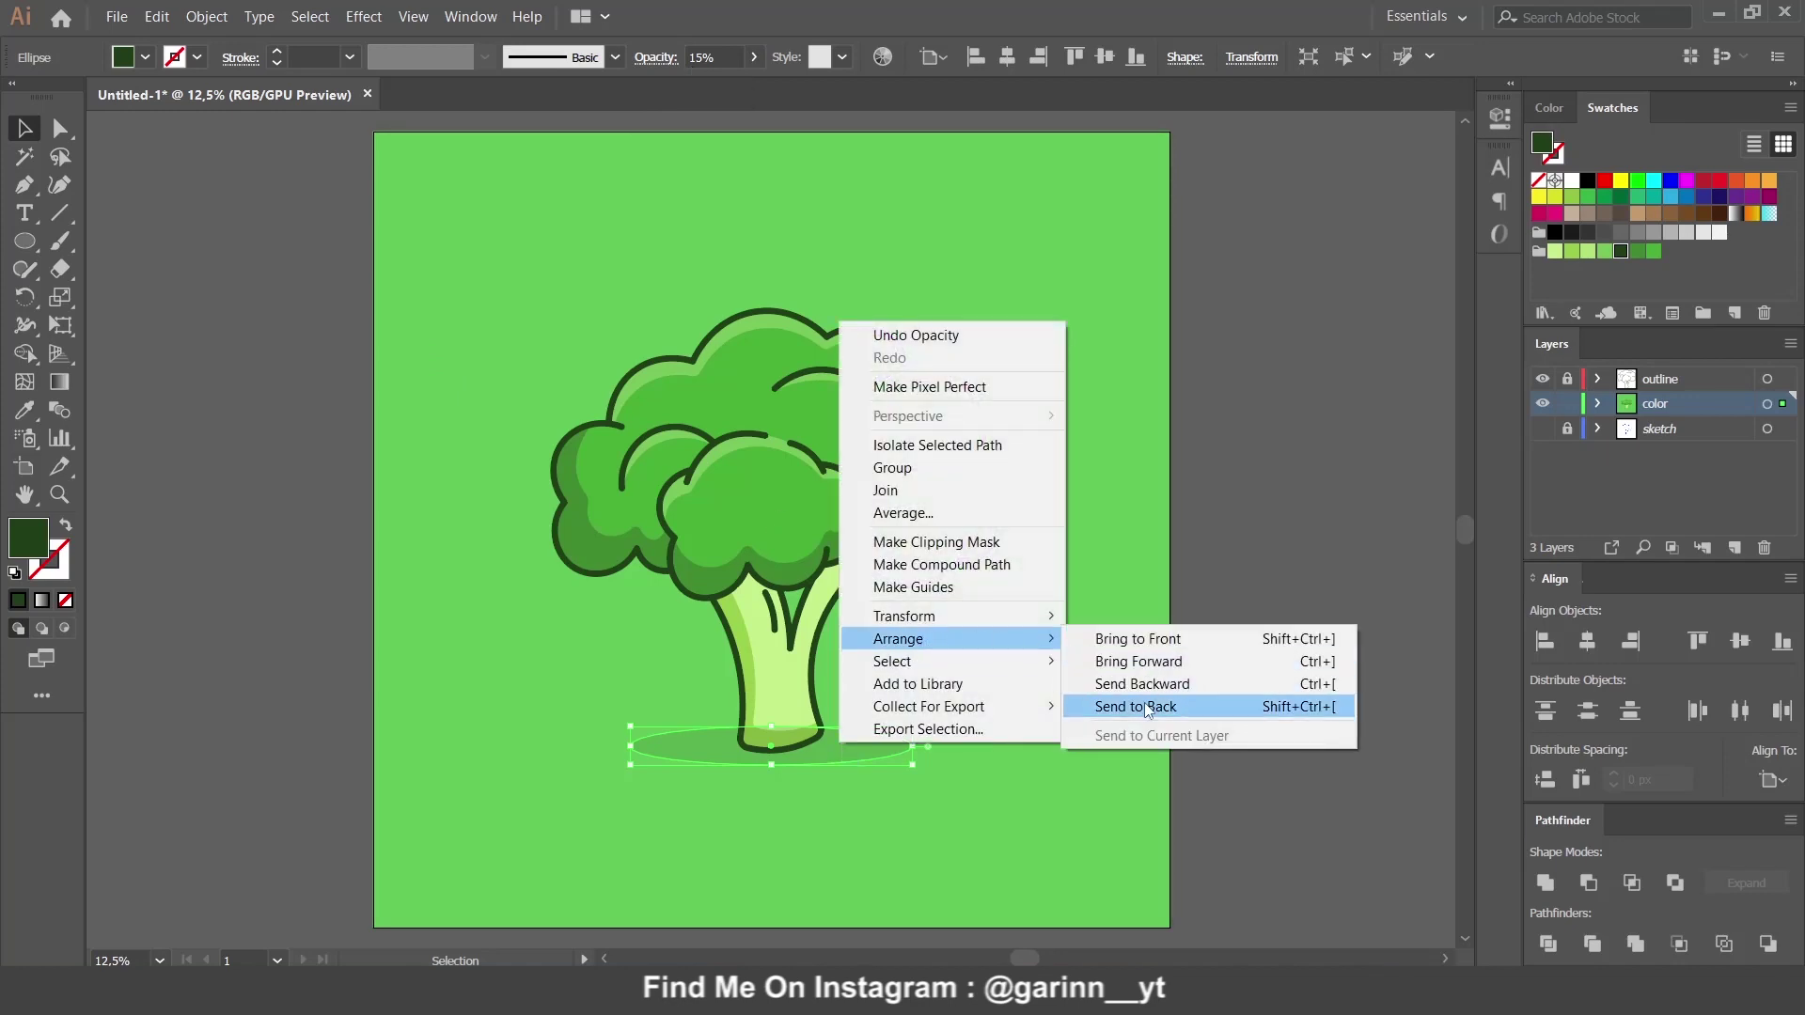
click(1232, 705)
right_click(950, 703)
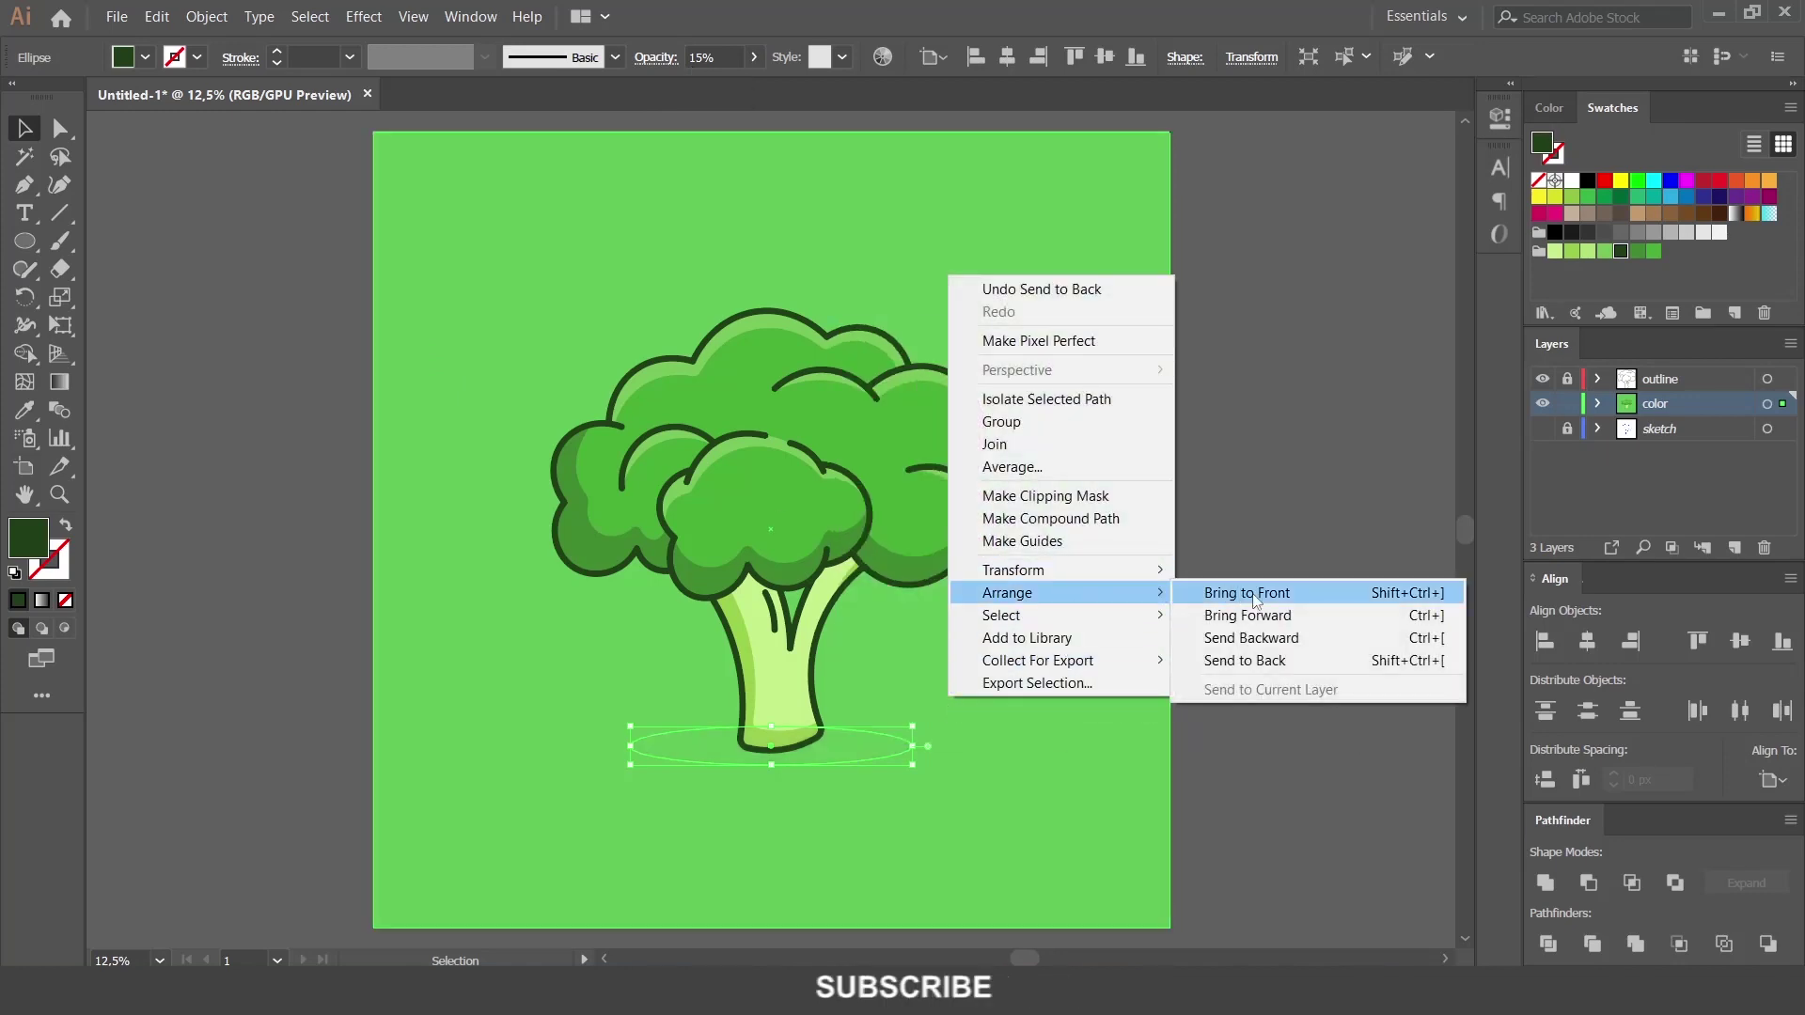
click(1275, 613)
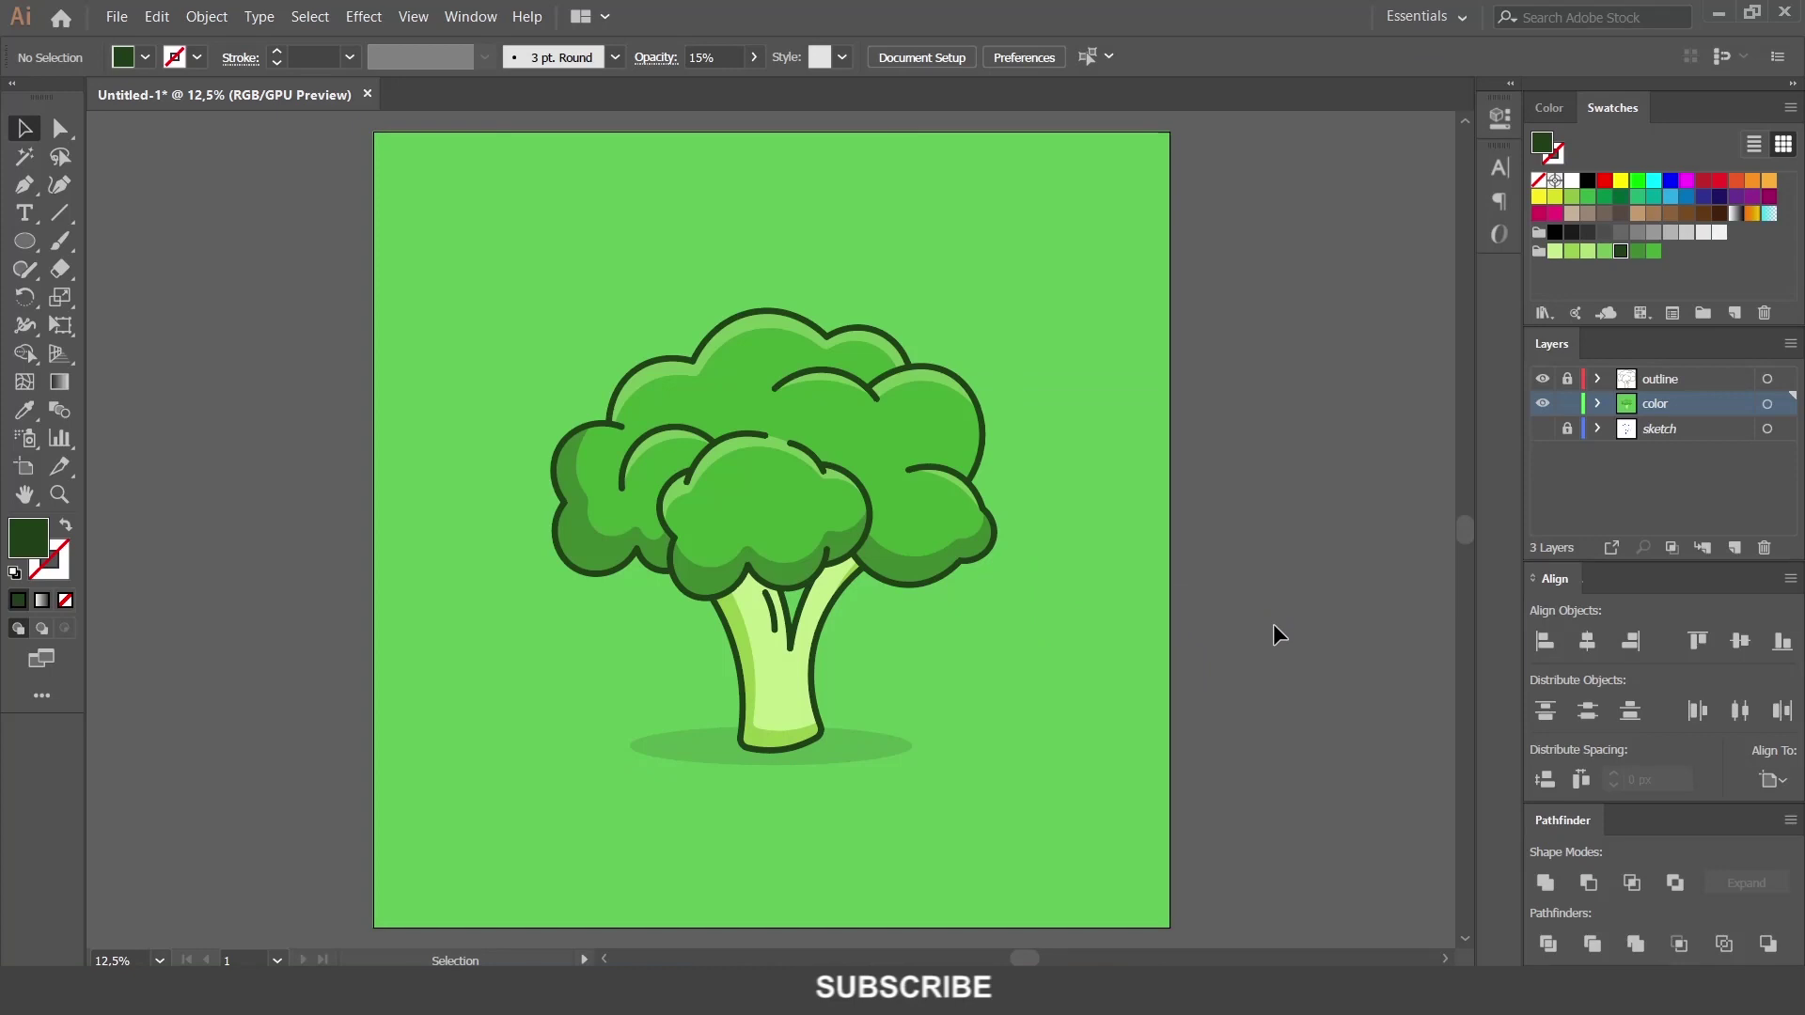
key(ctrl+minus)
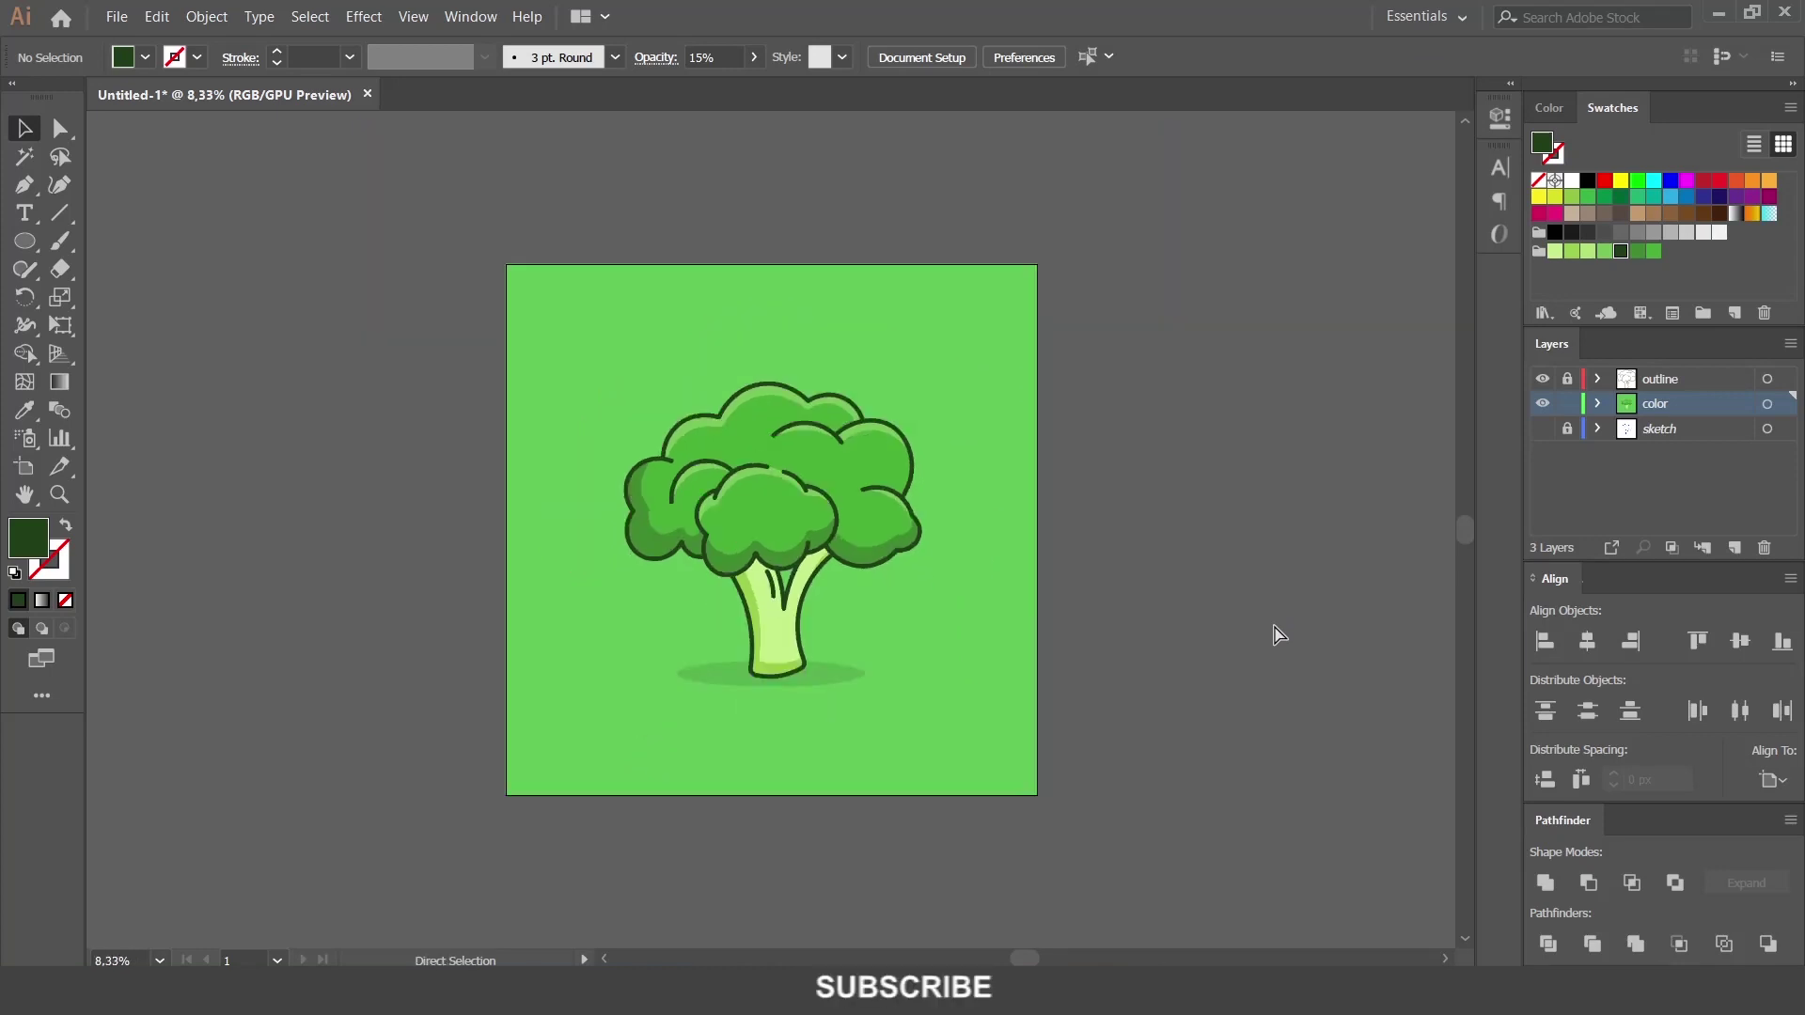